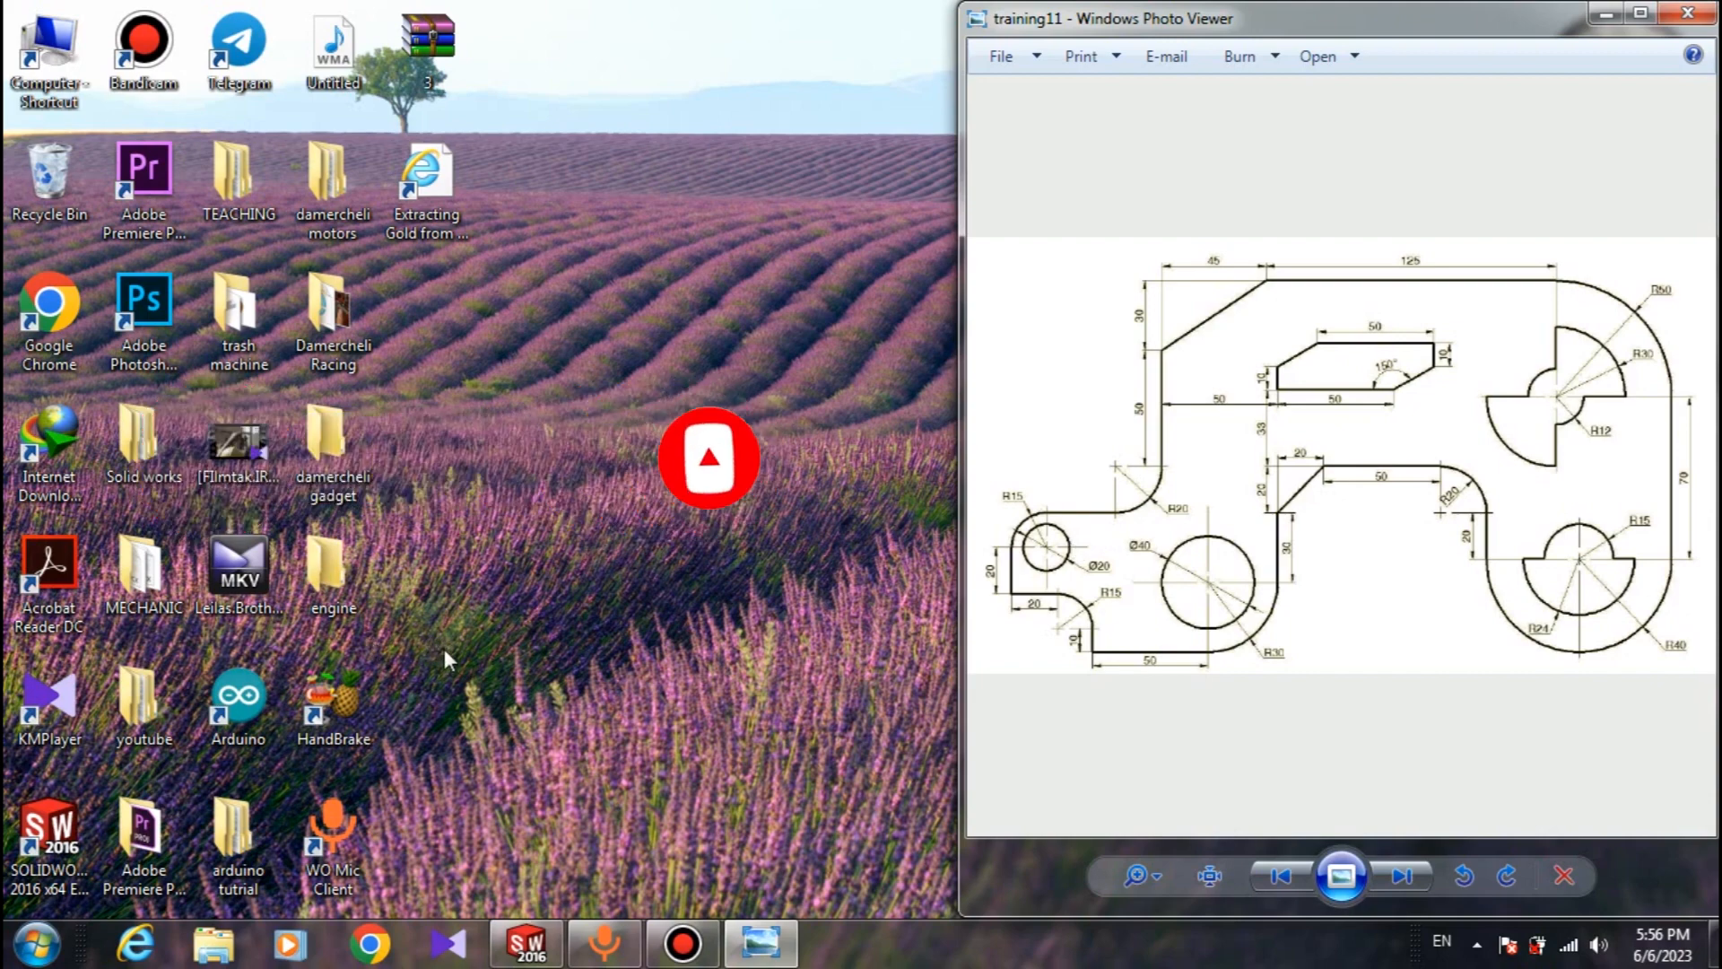
# Switch to SolidWorks and create a new part document
pyautogui.click(527, 944)
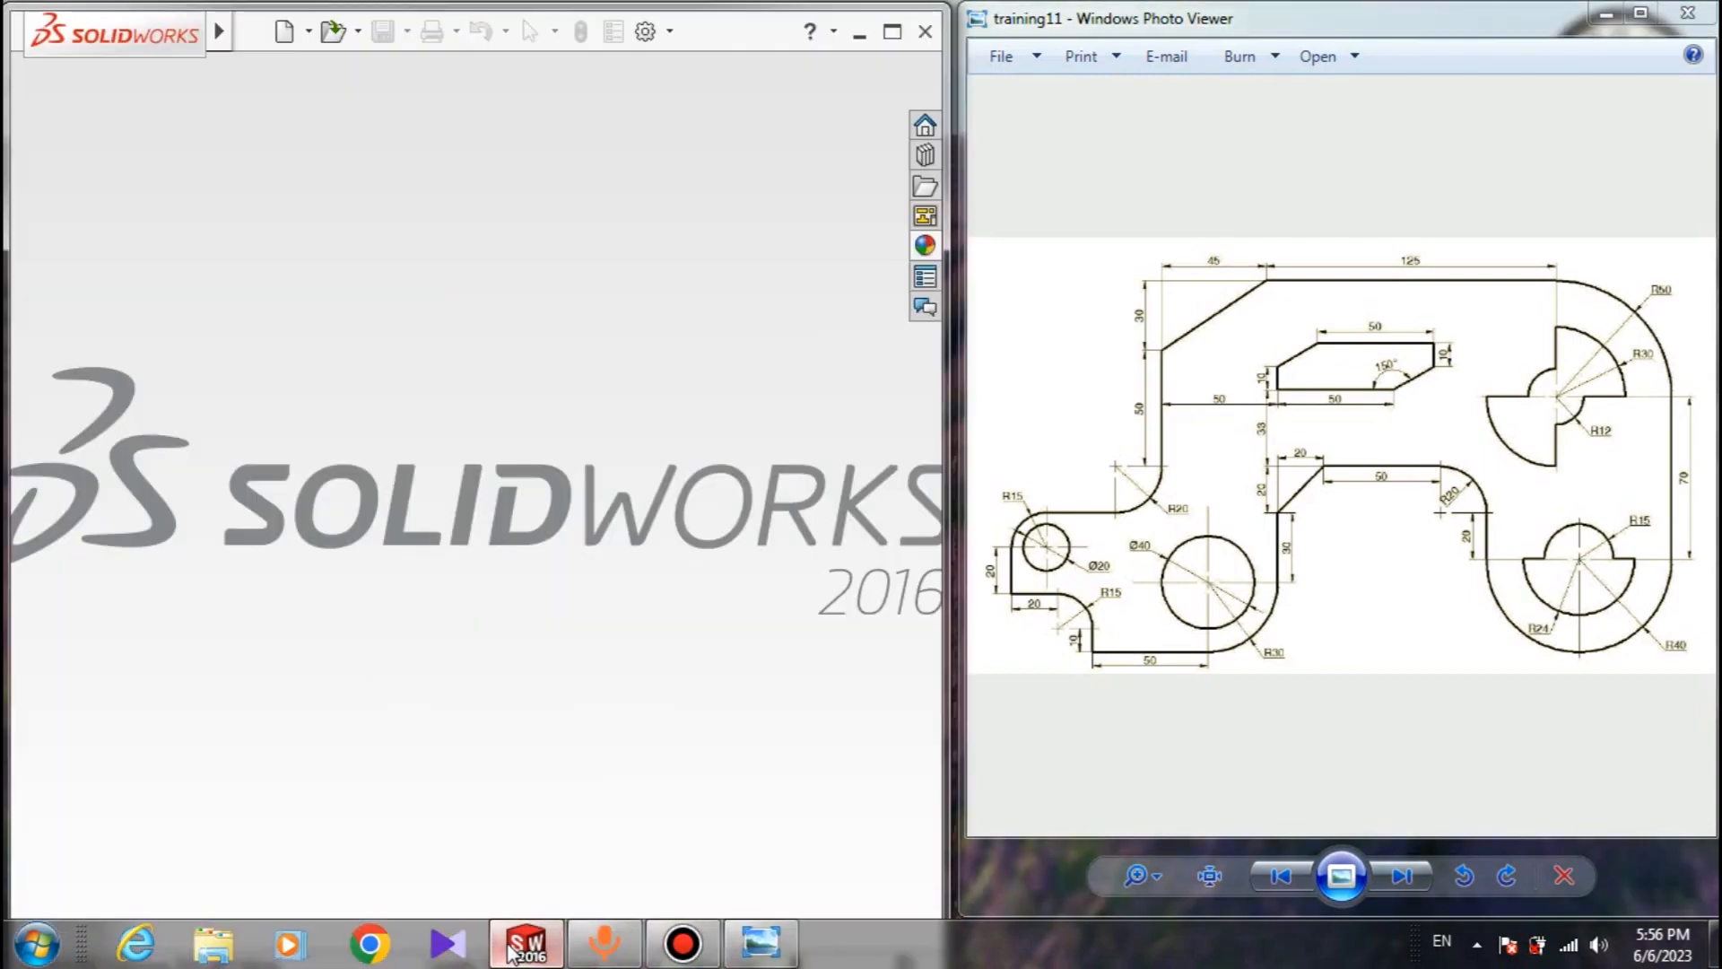
pyautogui.click(283, 36)
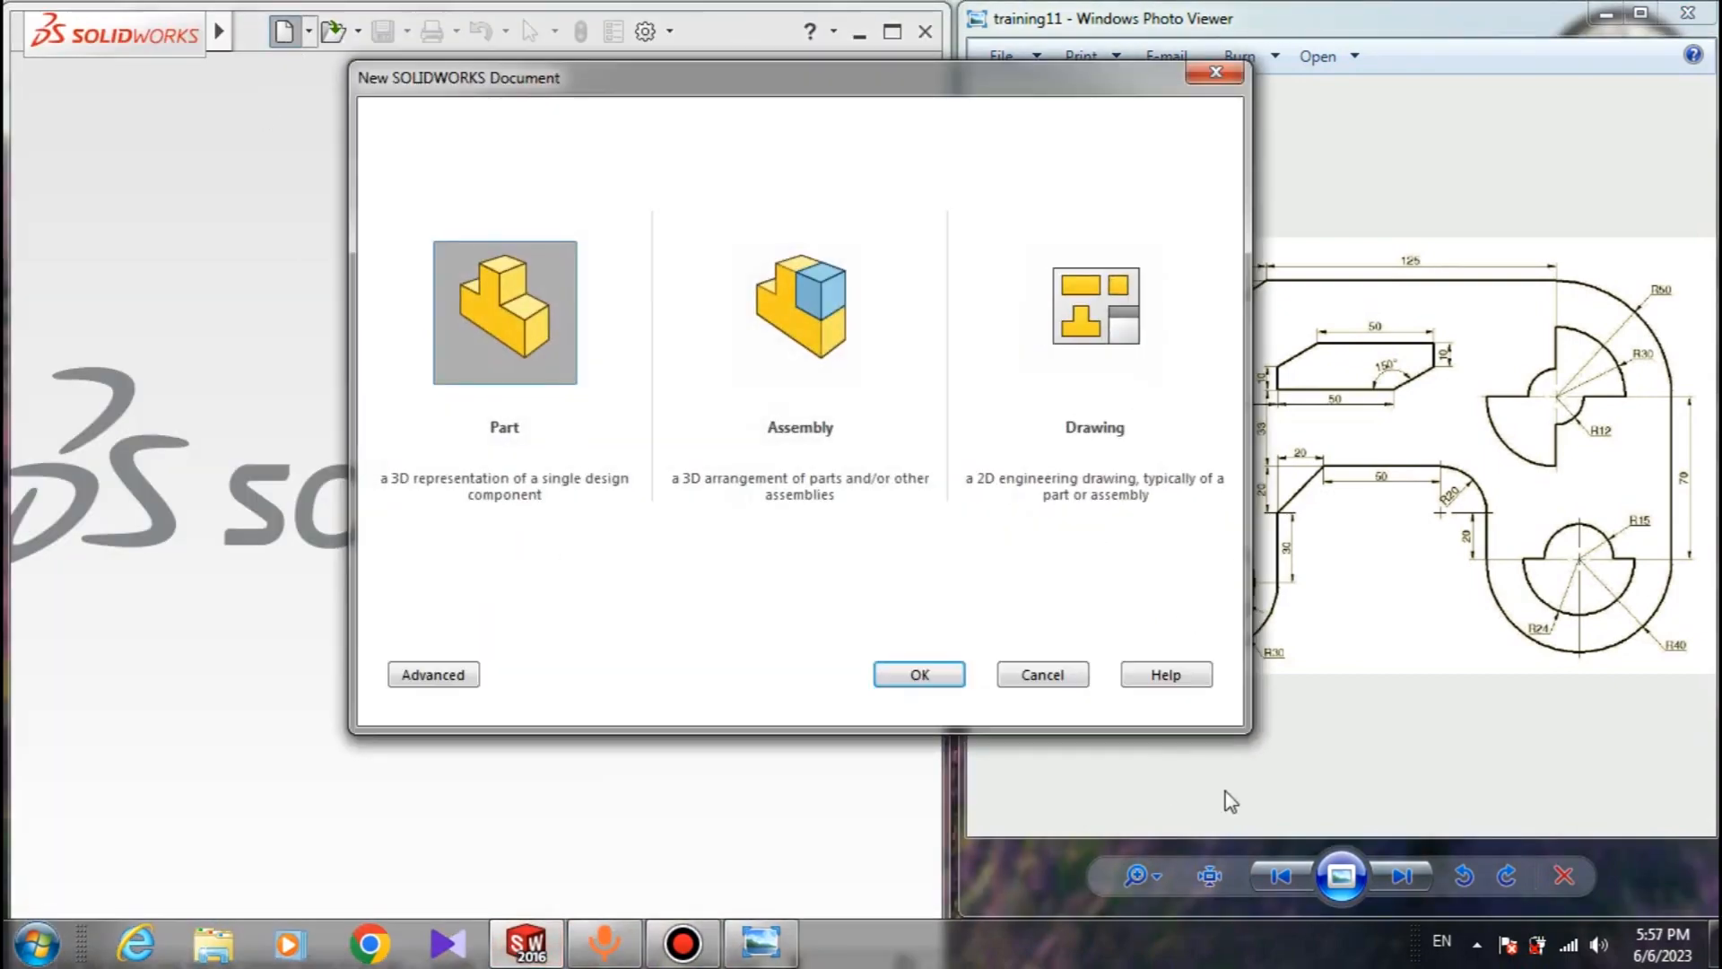
pyautogui.click(961, 679)
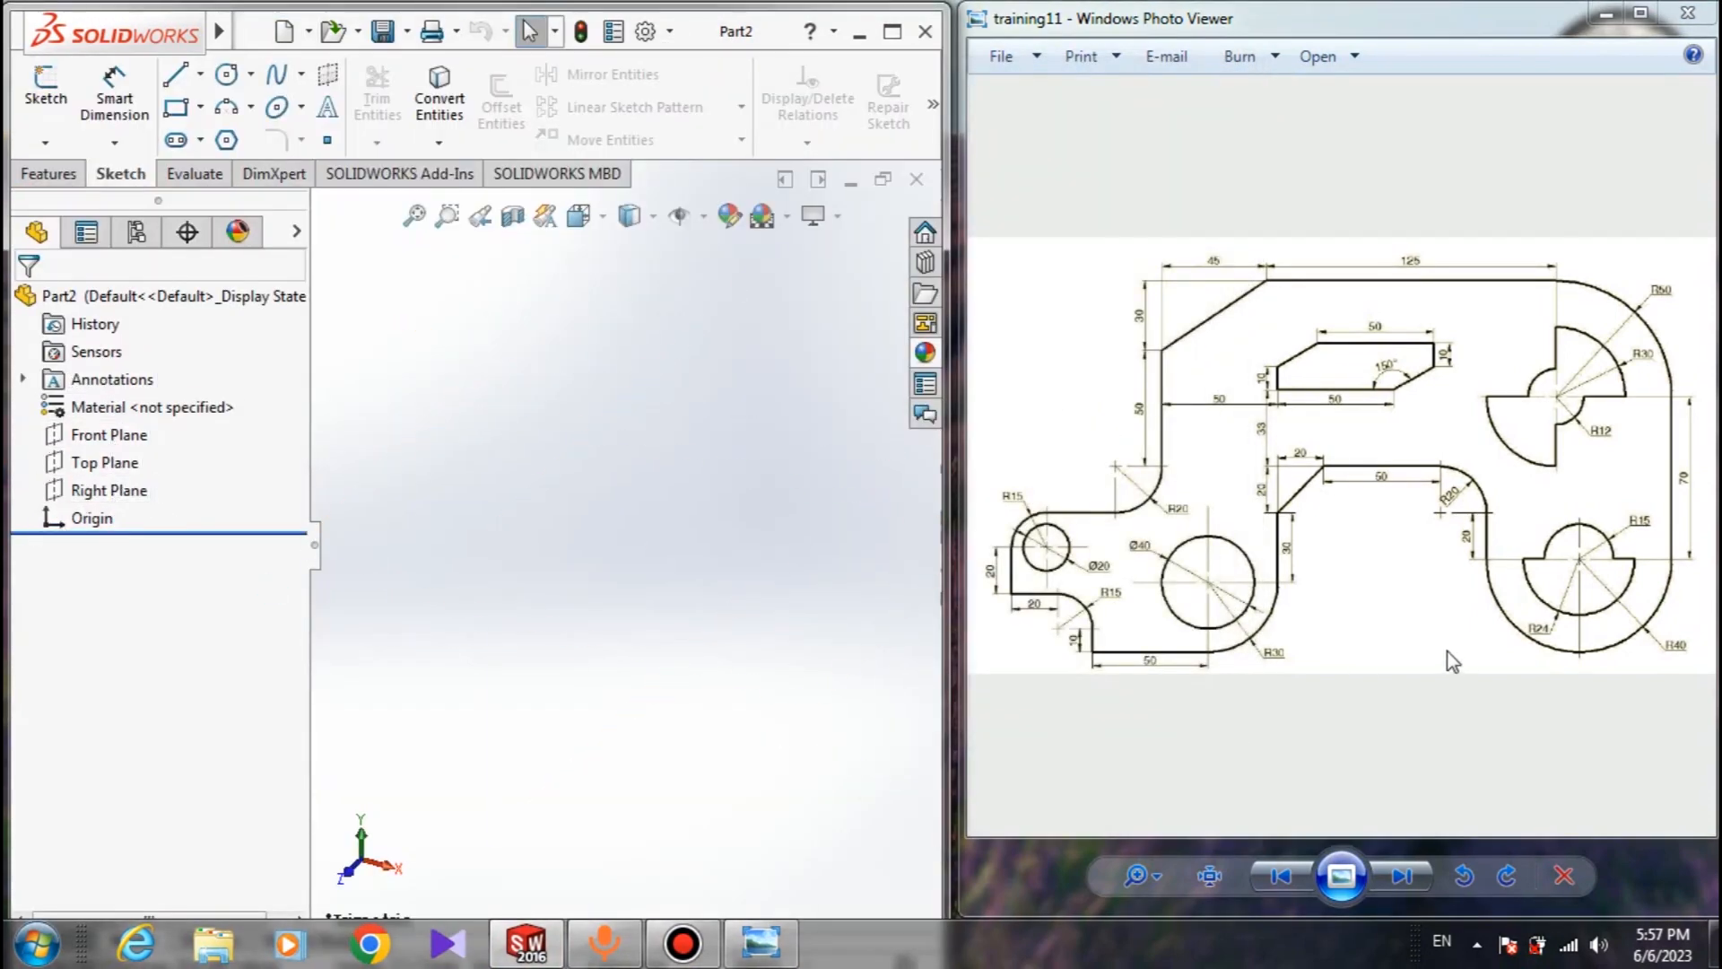
# Start a sketch on the Front Plane
pyautogui.click(119, 437)
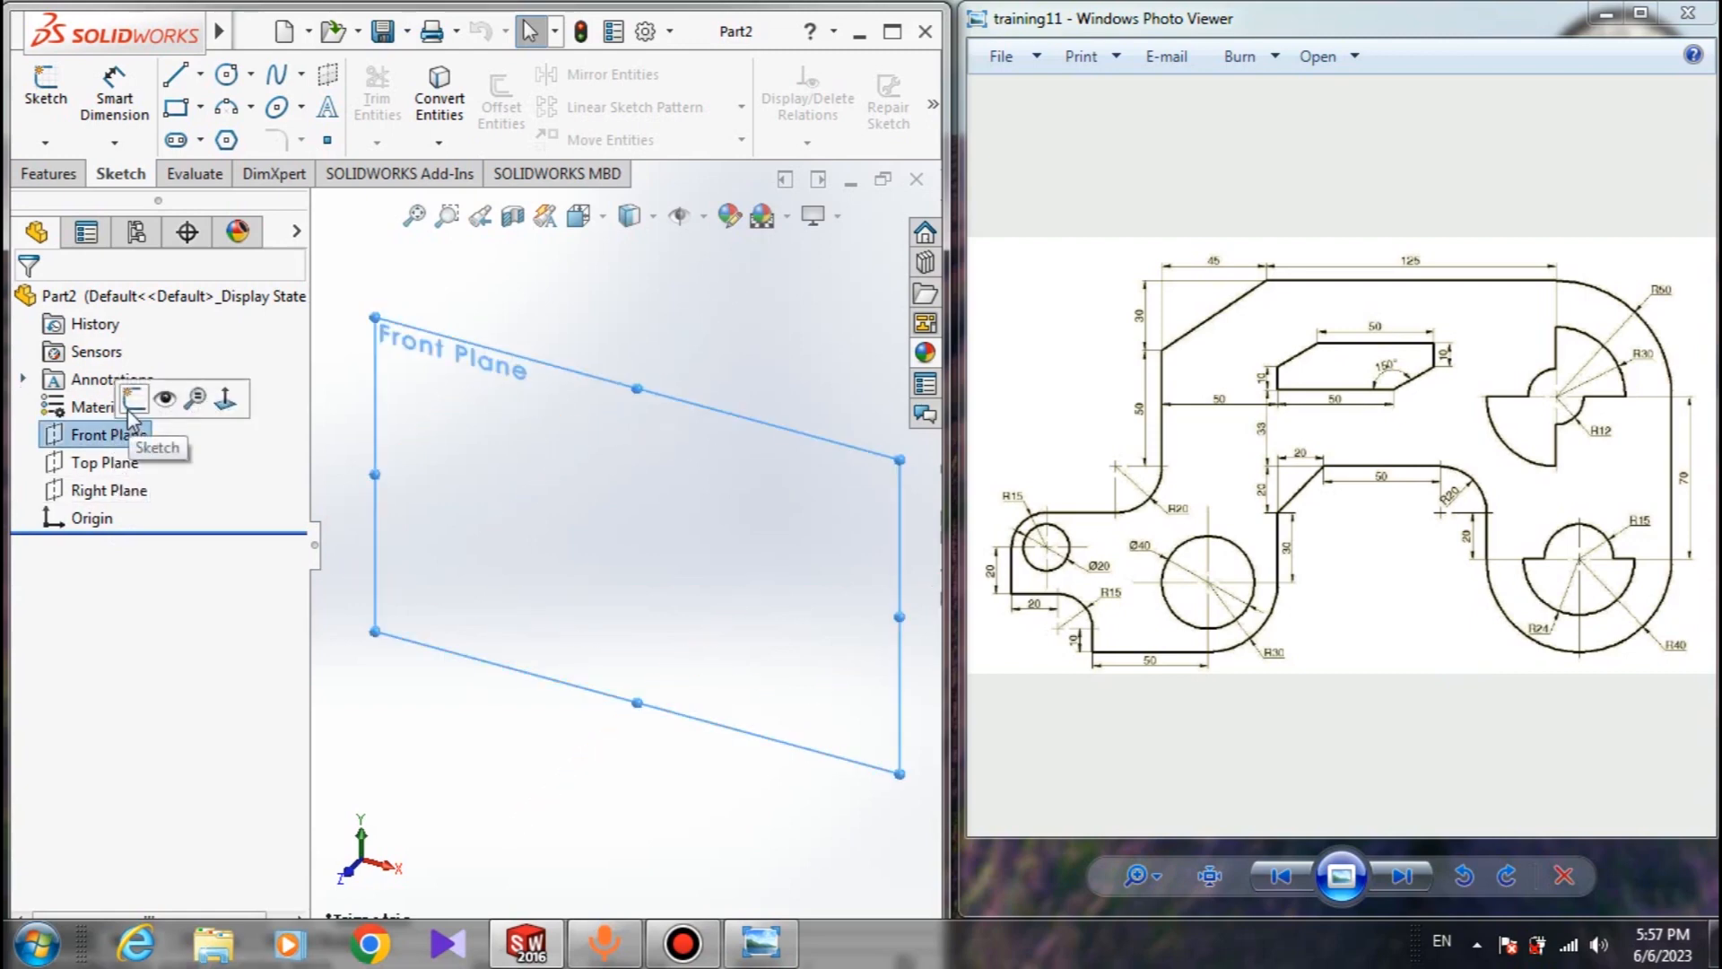
pyautogui.click(133, 400)
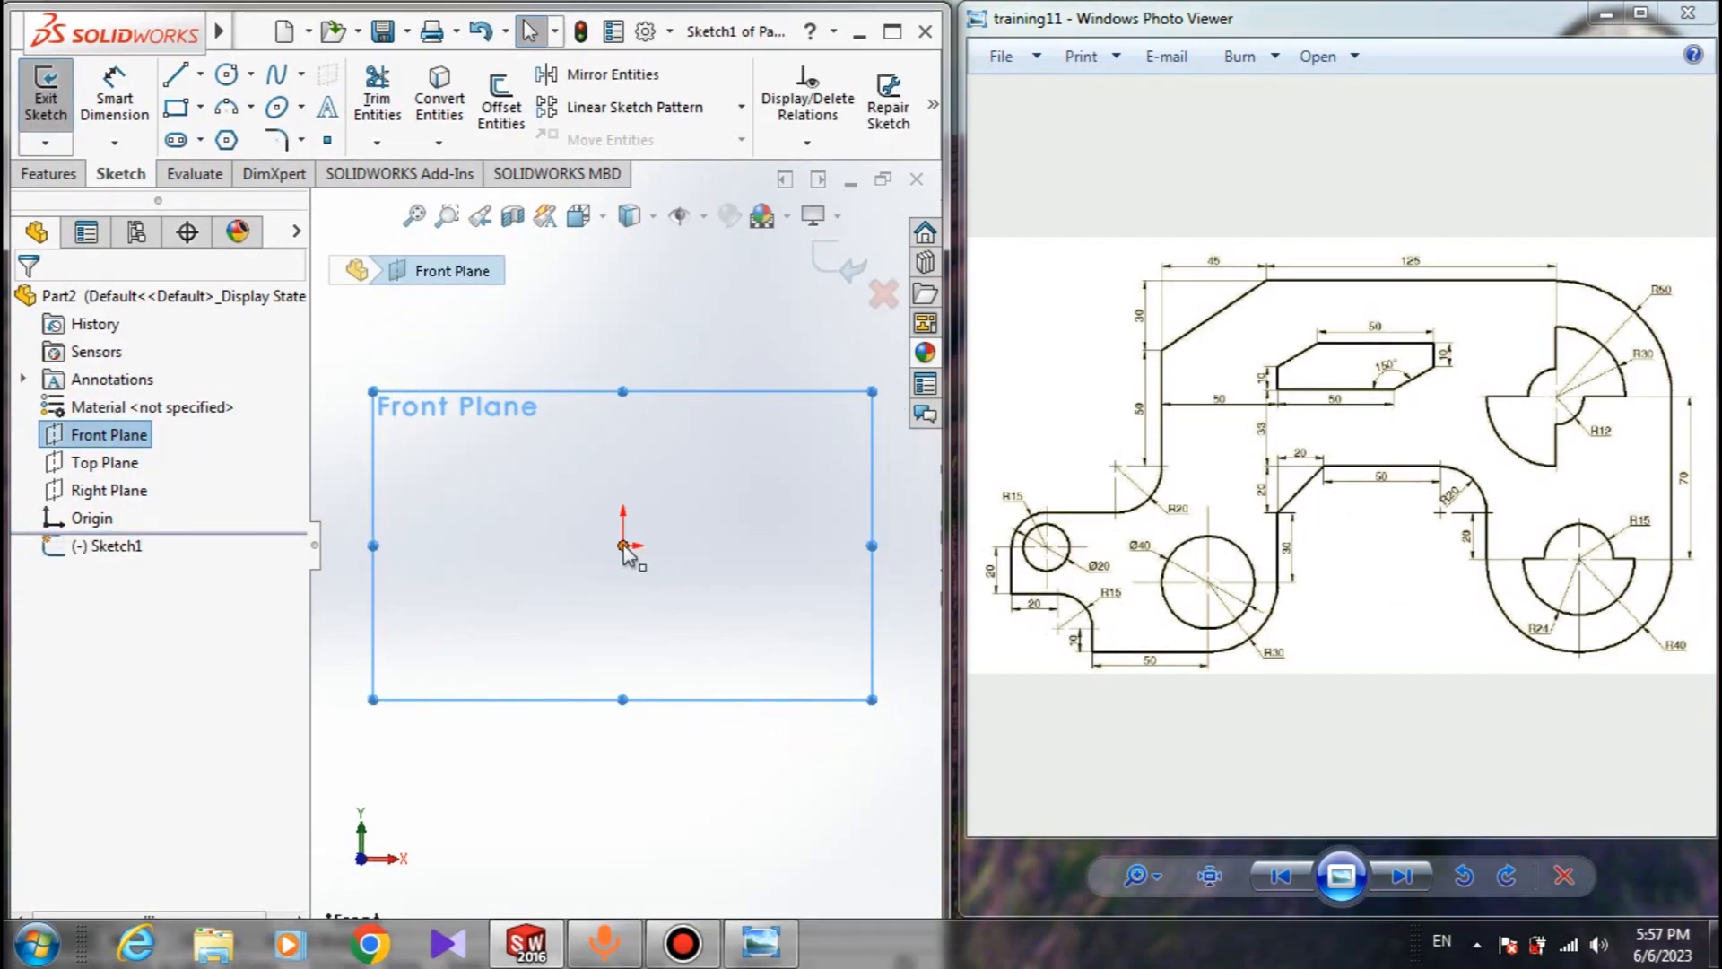
pyautogui.click(700, 667)
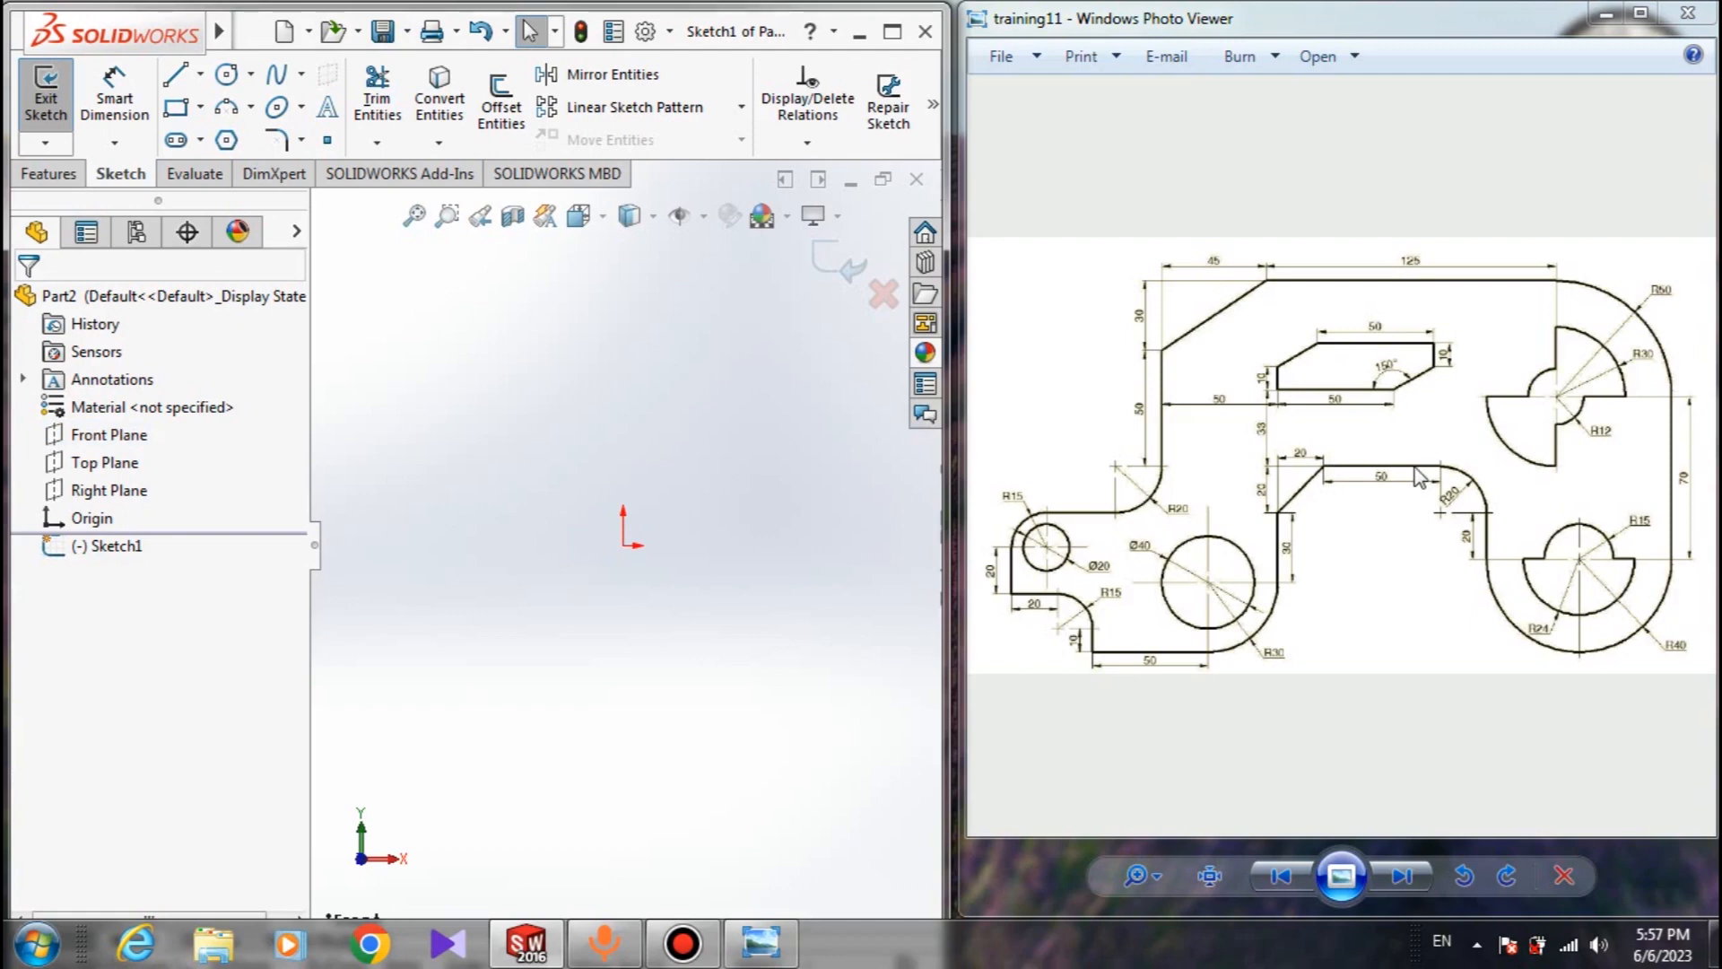
# Sketch a horizontal line about 73 mm long from the origin and a vertical line down from its far end
pyautogui.click(175, 74)
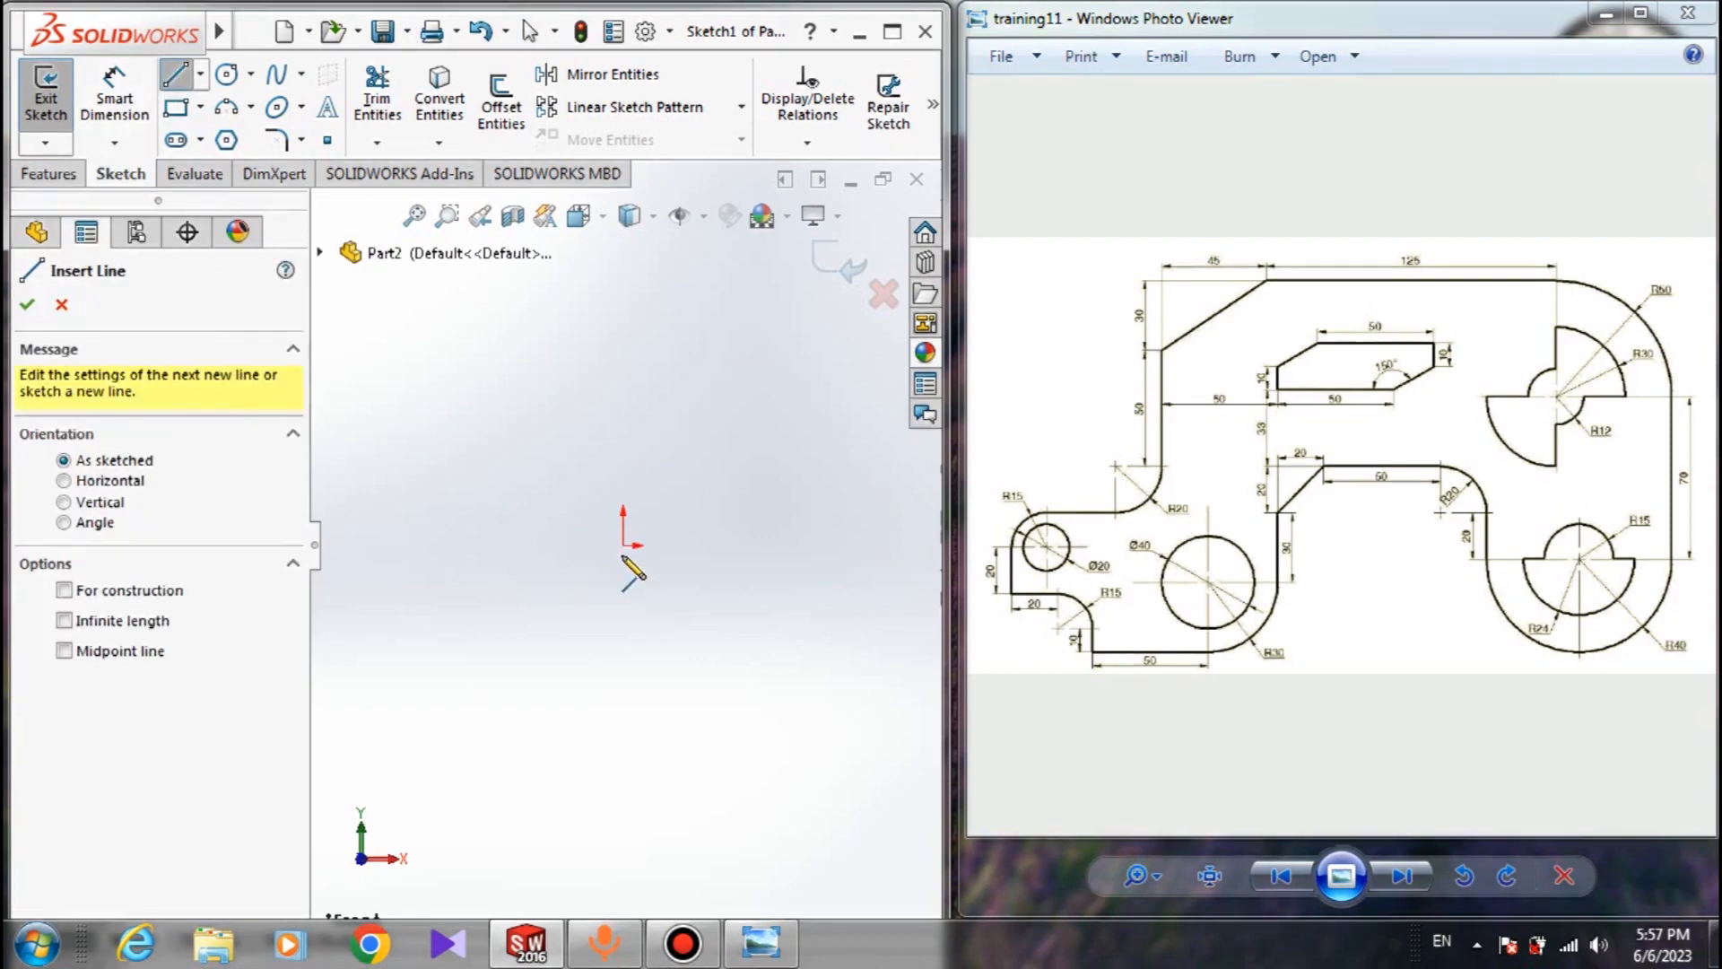
pyautogui.click(626, 545)
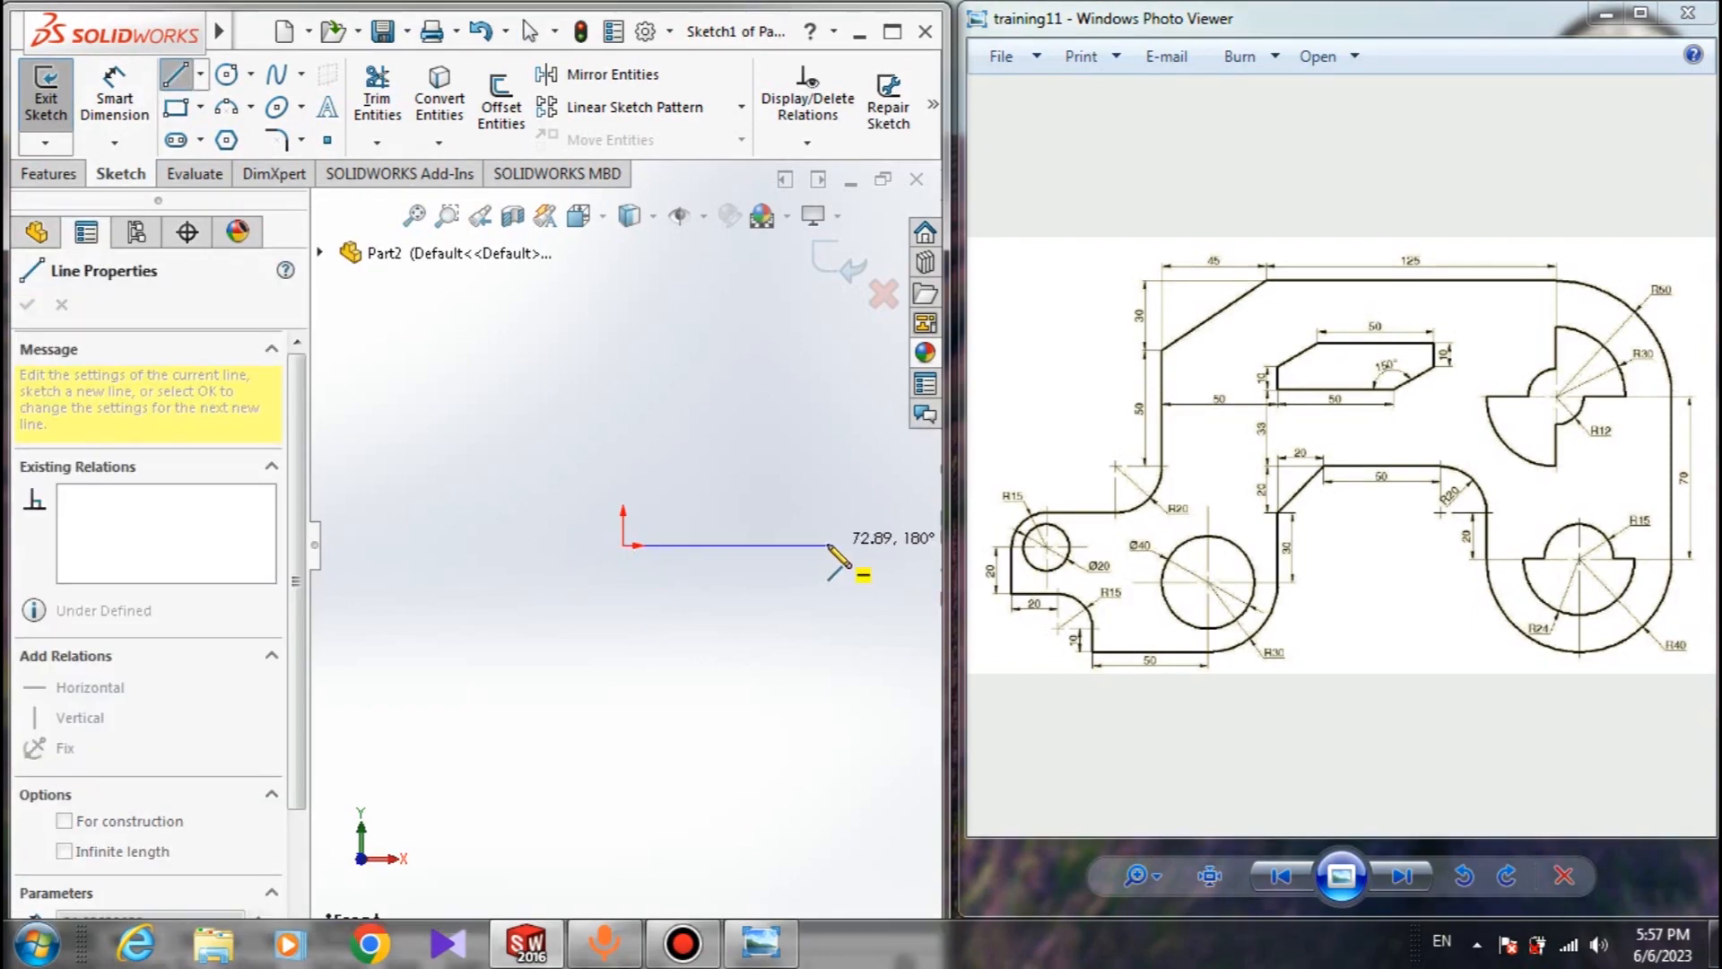
pyautogui.click(827, 545)
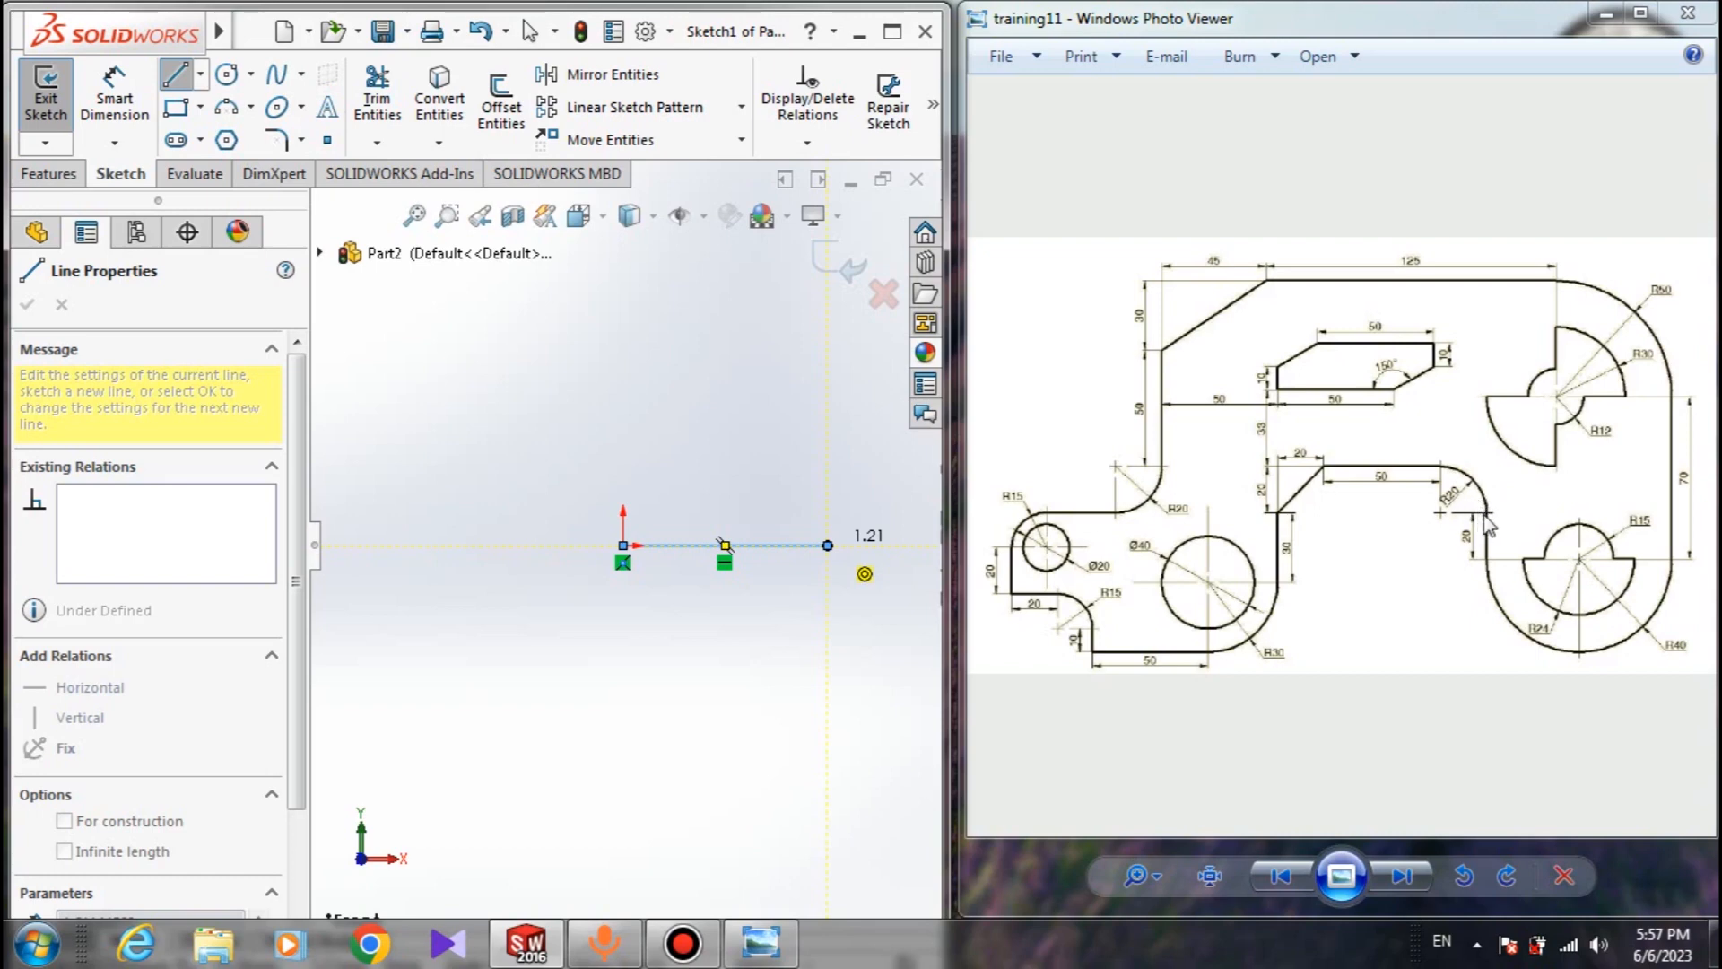
pyautogui.click(831, 675)
pyautogui.scroll(2, 831, 748)
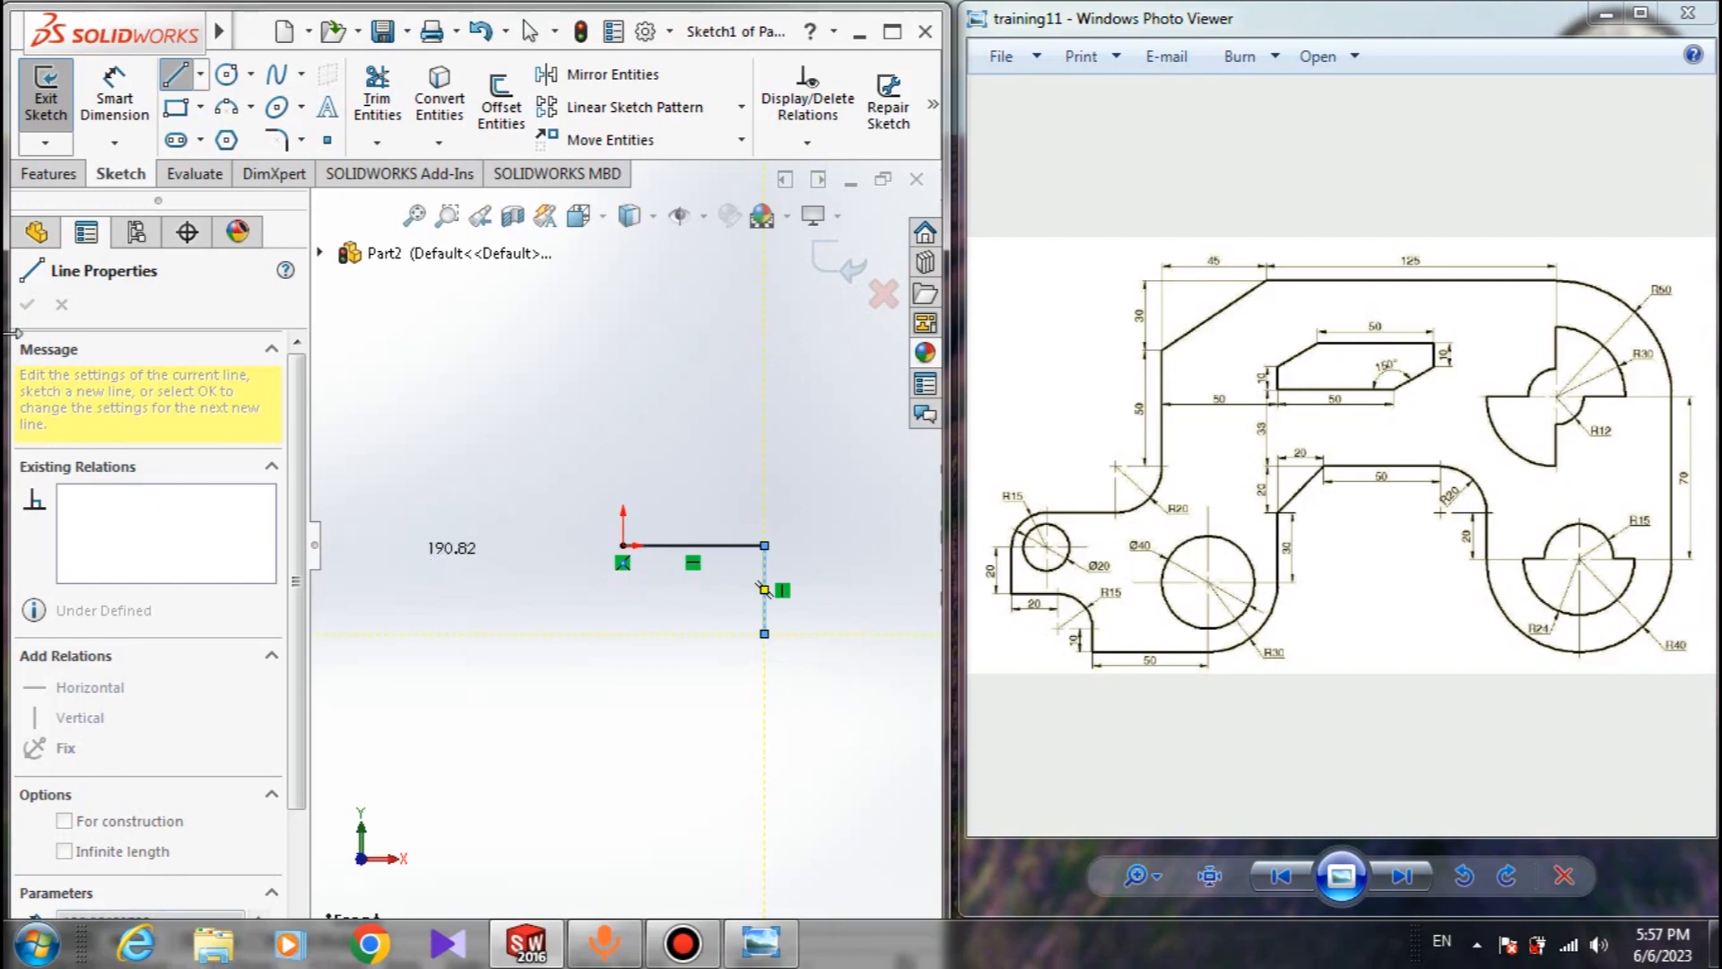
pyautogui.rightClick(610, 452)
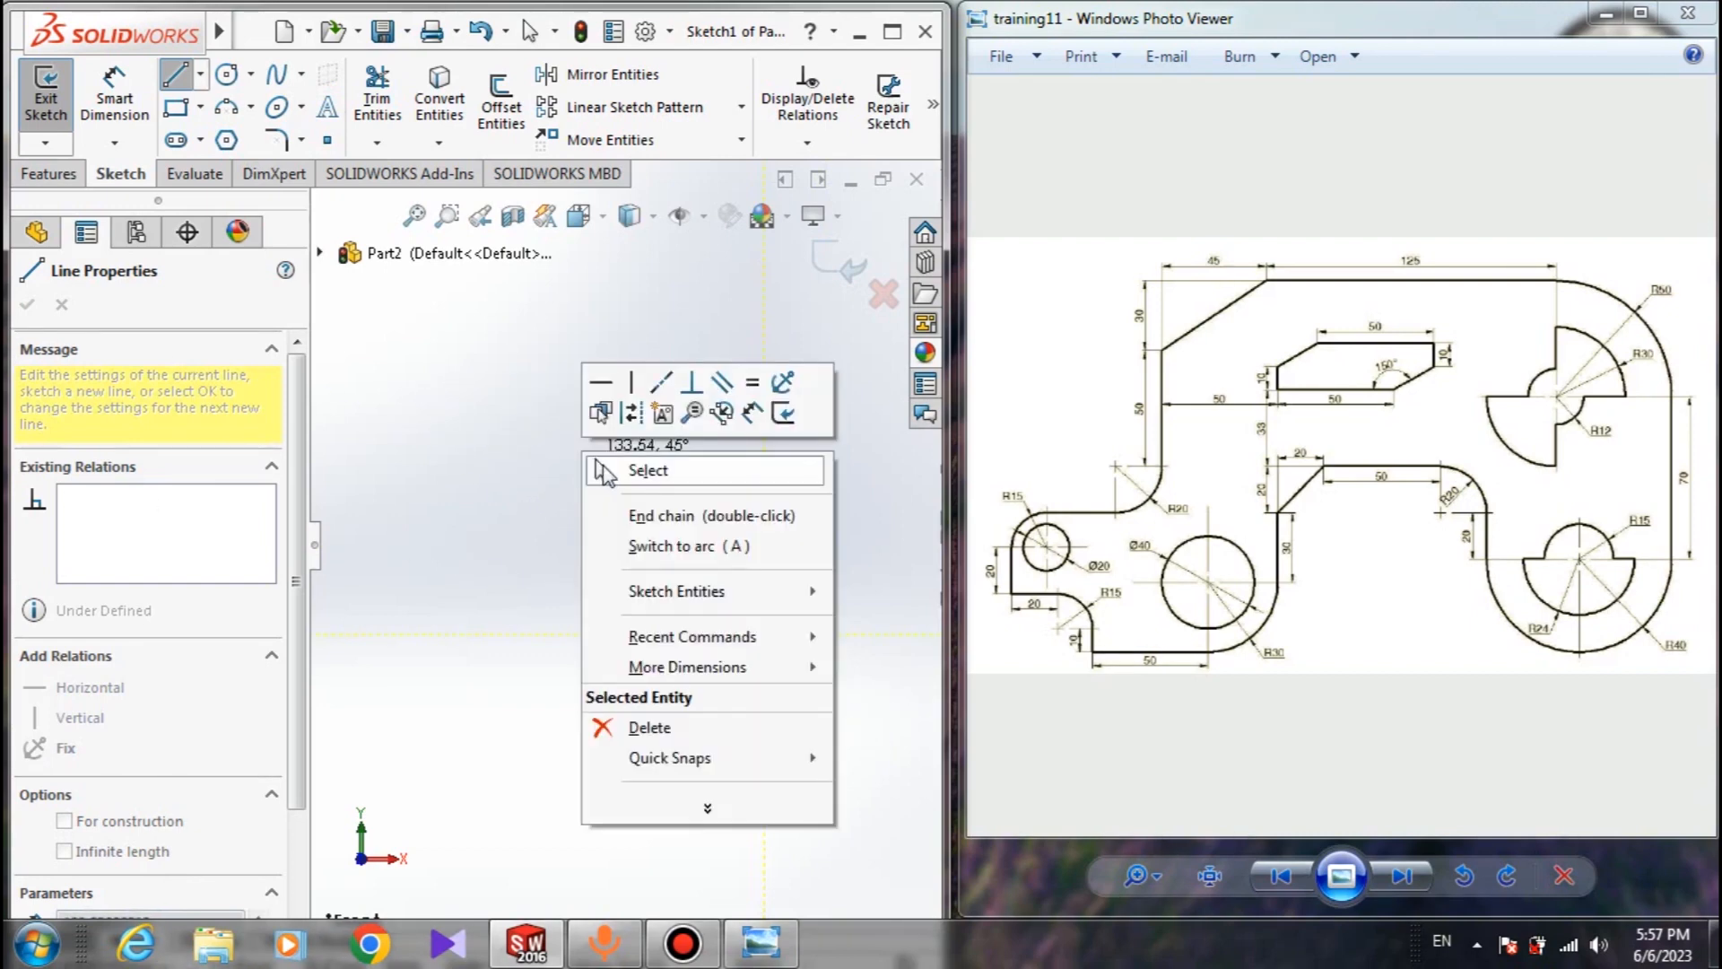
pyautogui.click(633, 466)
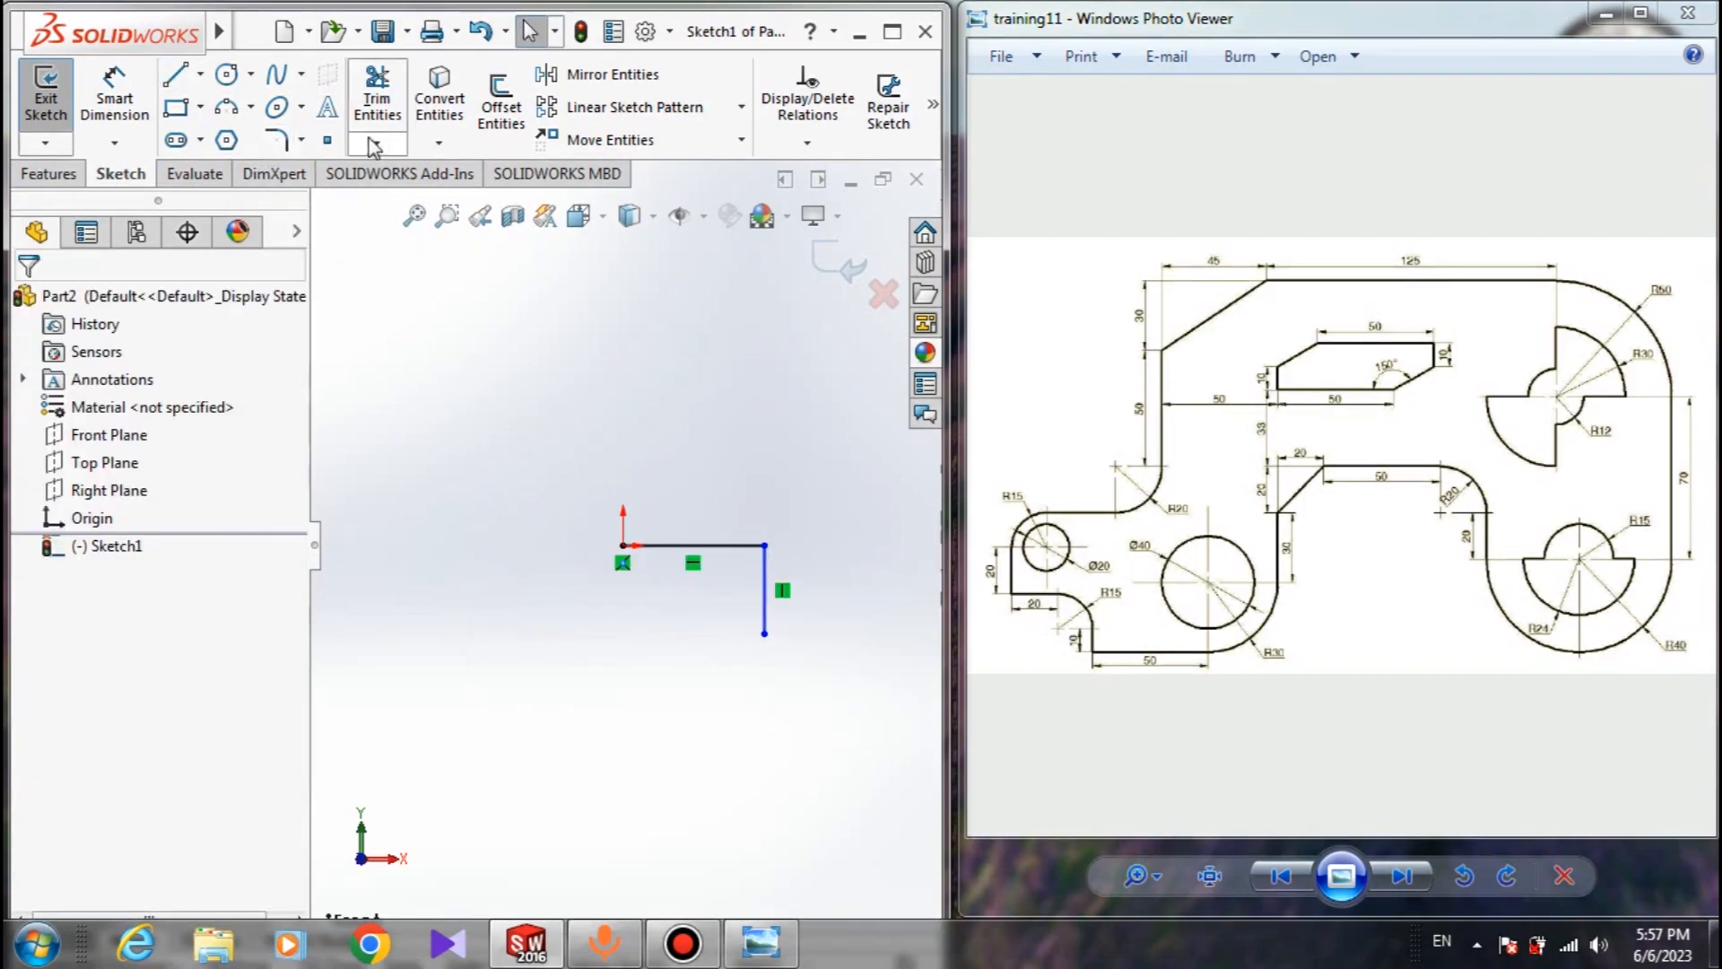
# Fillet the corner between the horizontal and vertical sketch lines with a 20 mm radius
pyautogui.click(274, 141)
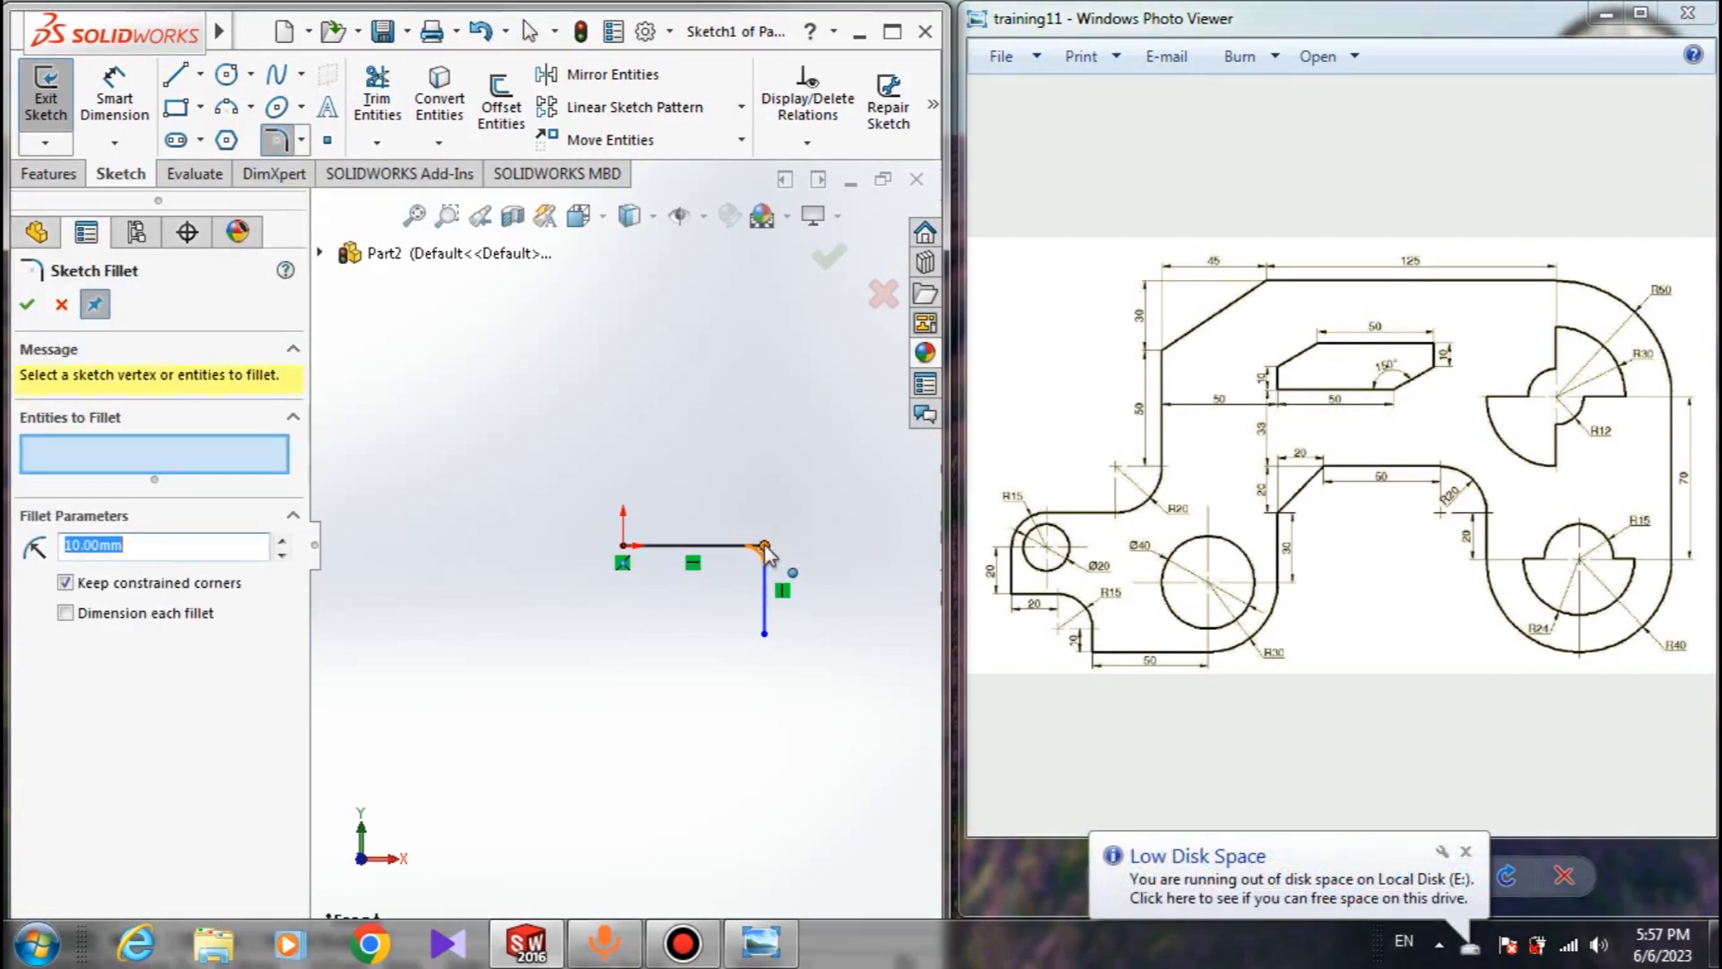
pyautogui.scroll(-5, 764, 546)
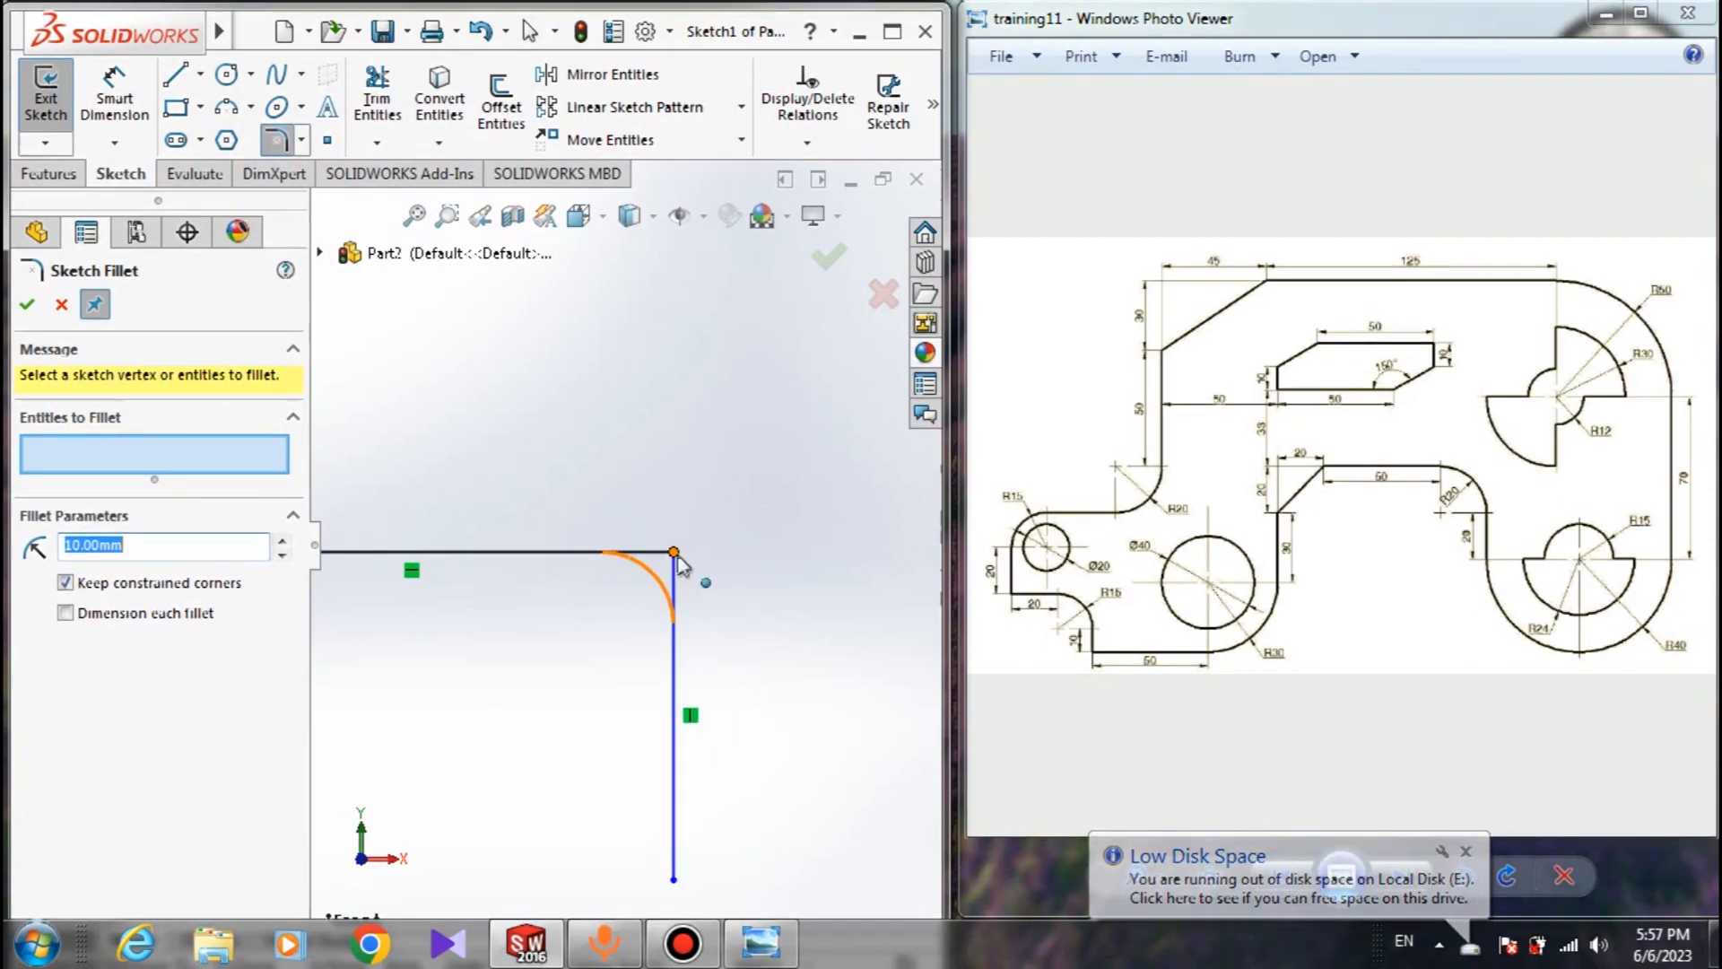
pyautogui.click(676, 556)
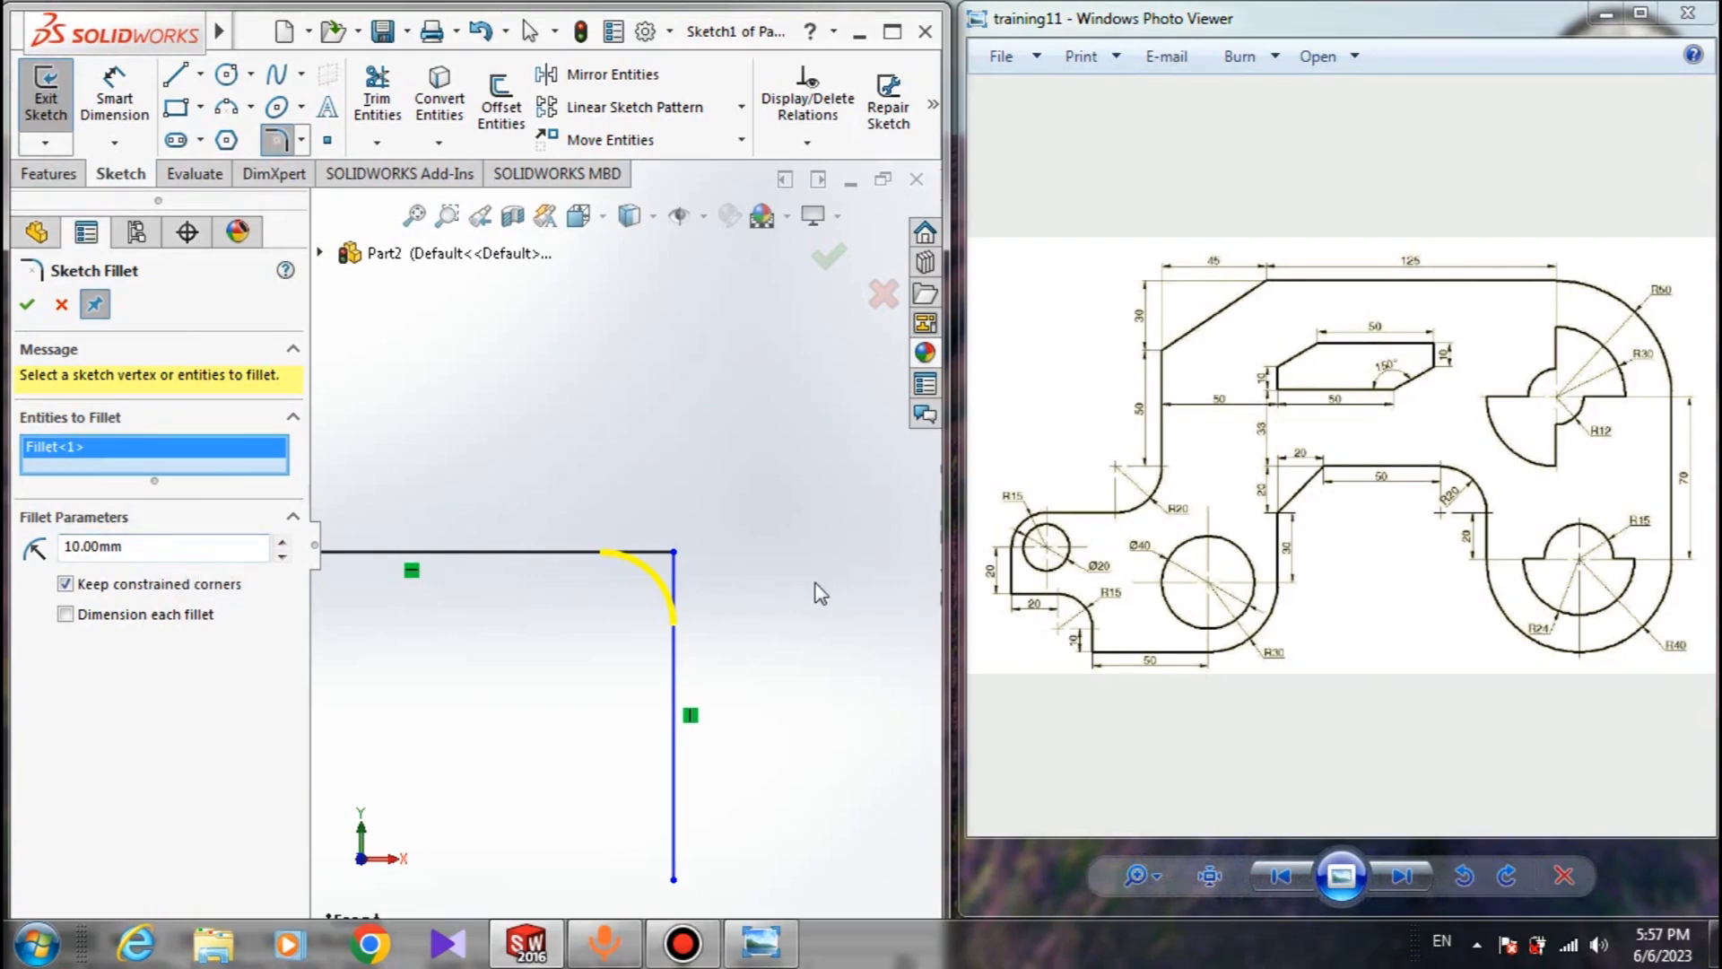
pyautogui.scroll(3, 1453, 520)
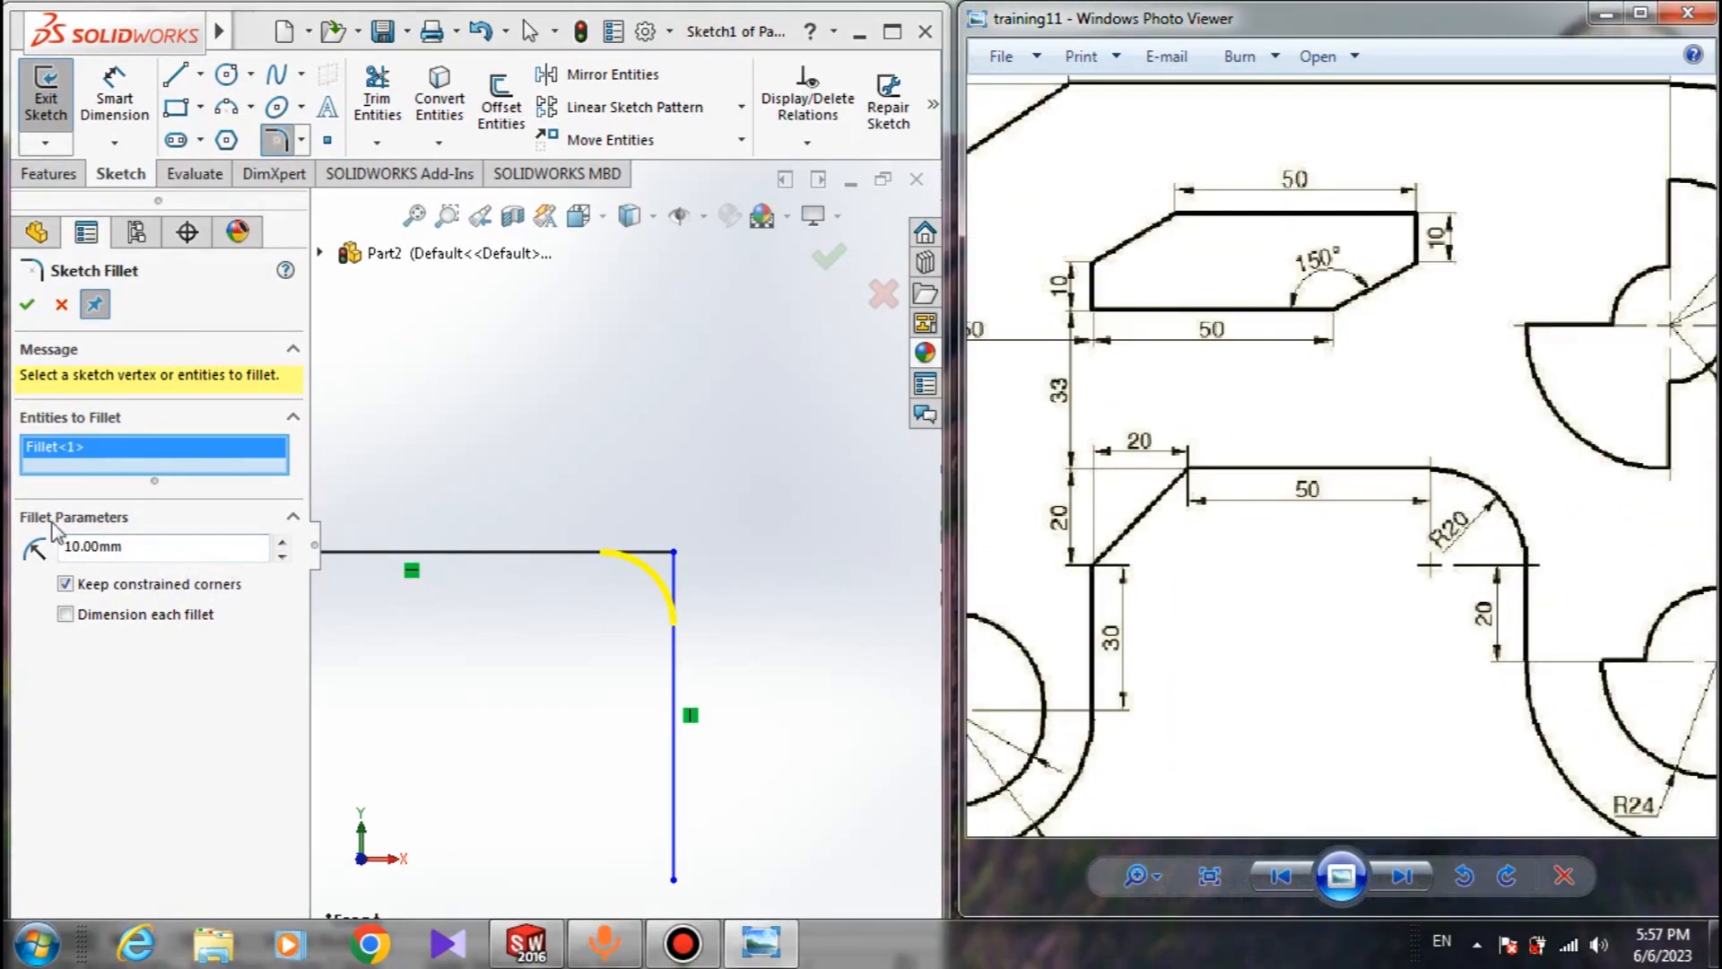
pyautogui.doubleClick(110, 548)
pyautogui.write('2')
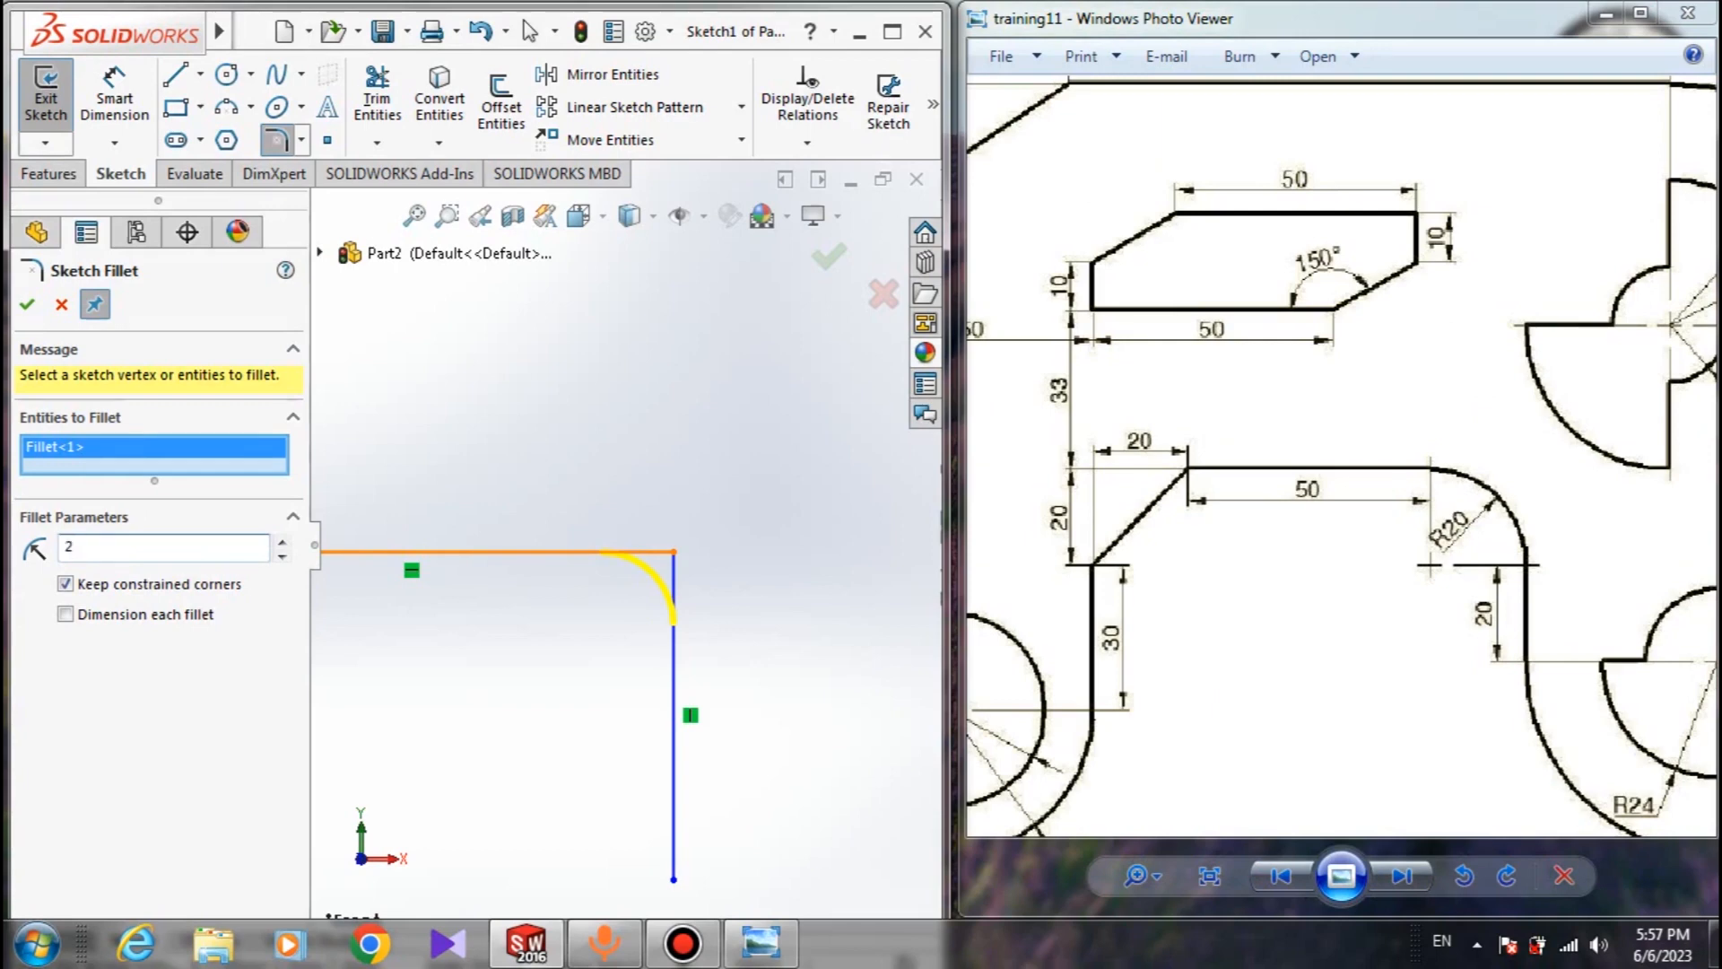
pyautogui.write('0')
pyautogui.press('Return')
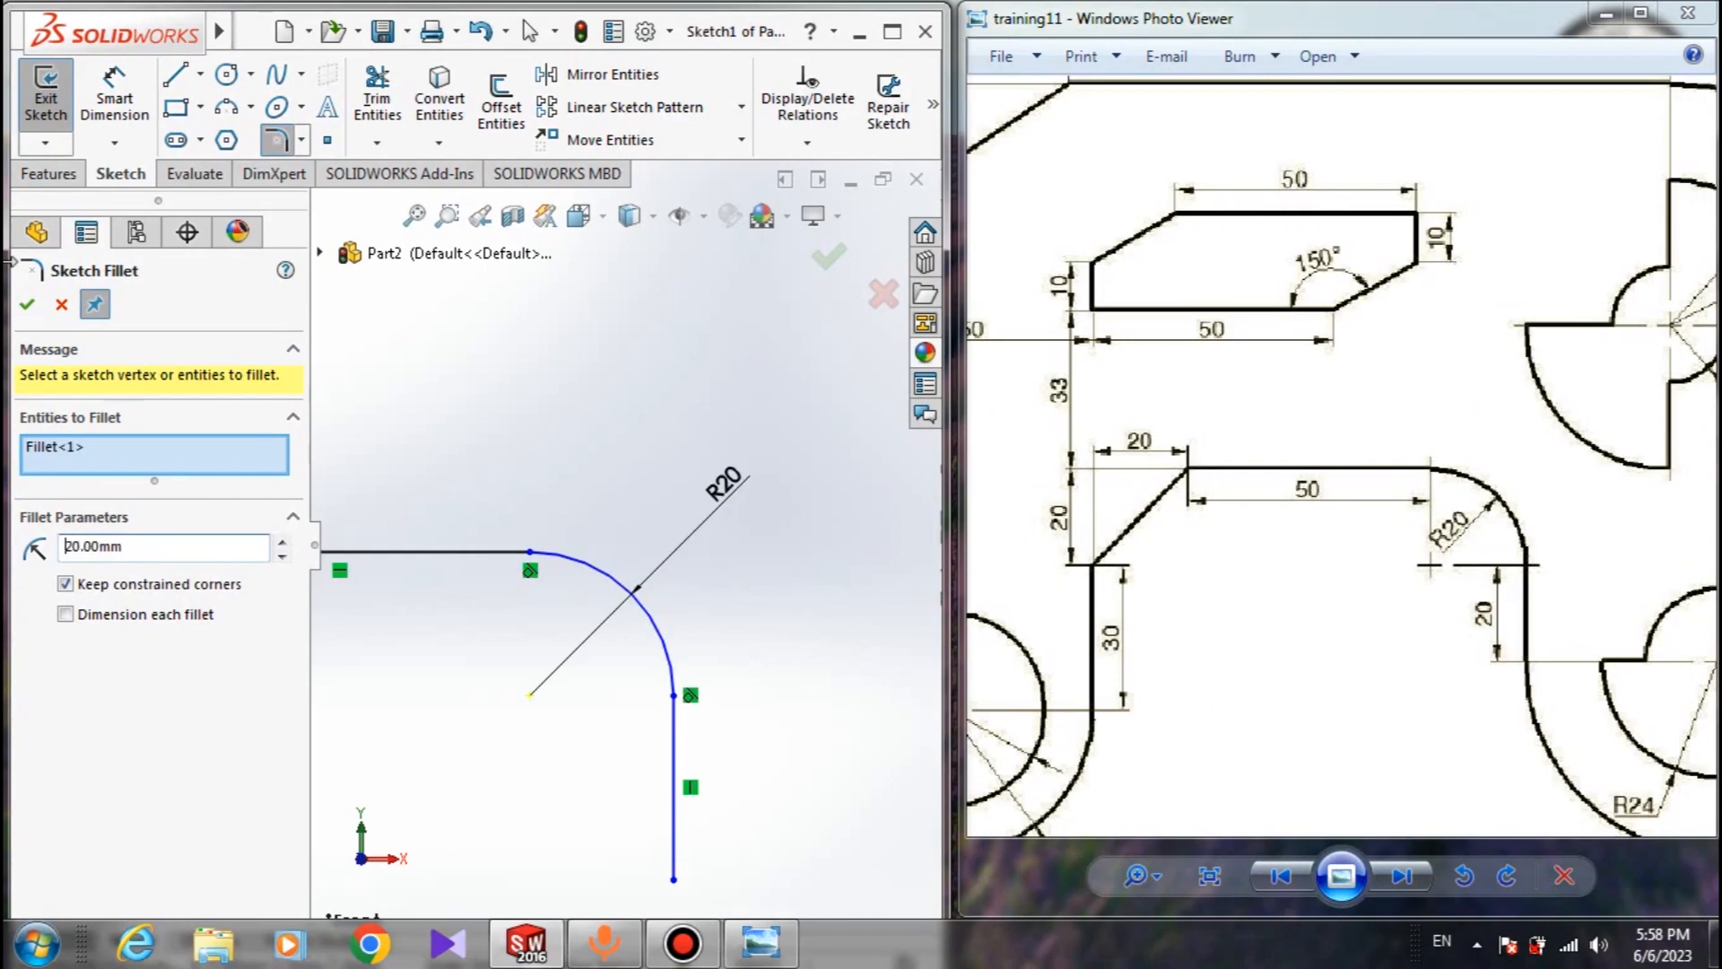
pyautogui.click(27, 304)
# Move the overlapping R20 fillet dimension slightly aside from the other one
pyautogui.scroll(3, 623, 545)
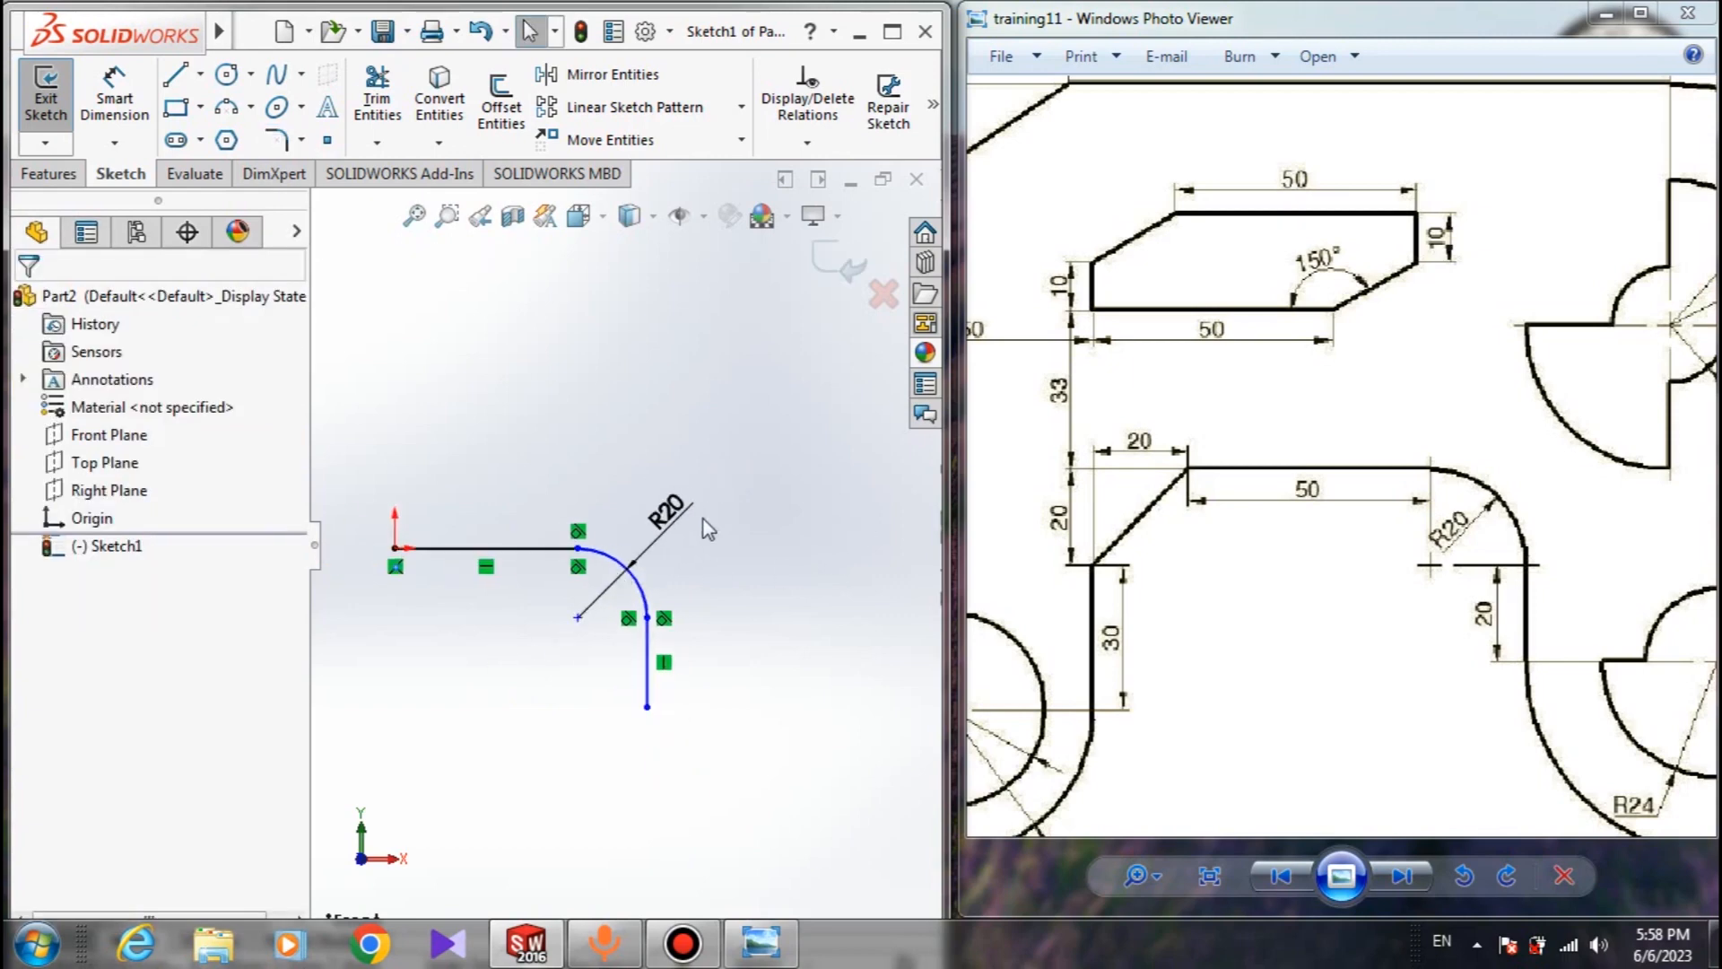
pyautogui.click(648, 558)
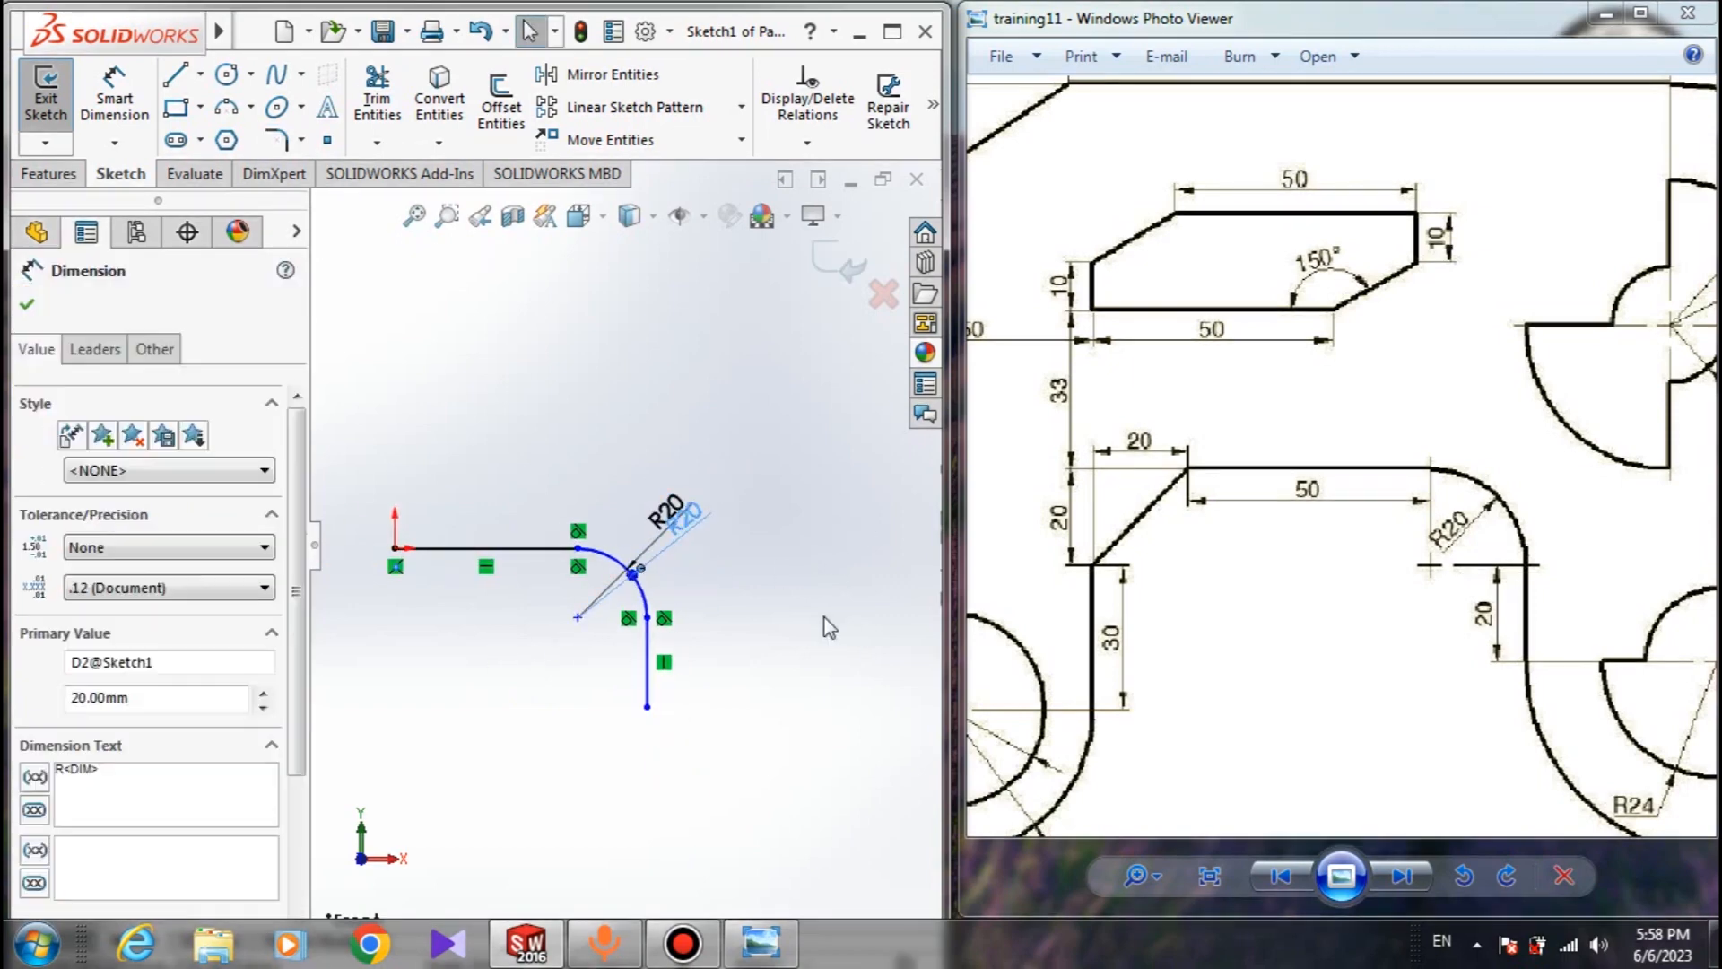
pyautogui.click(828, 627)
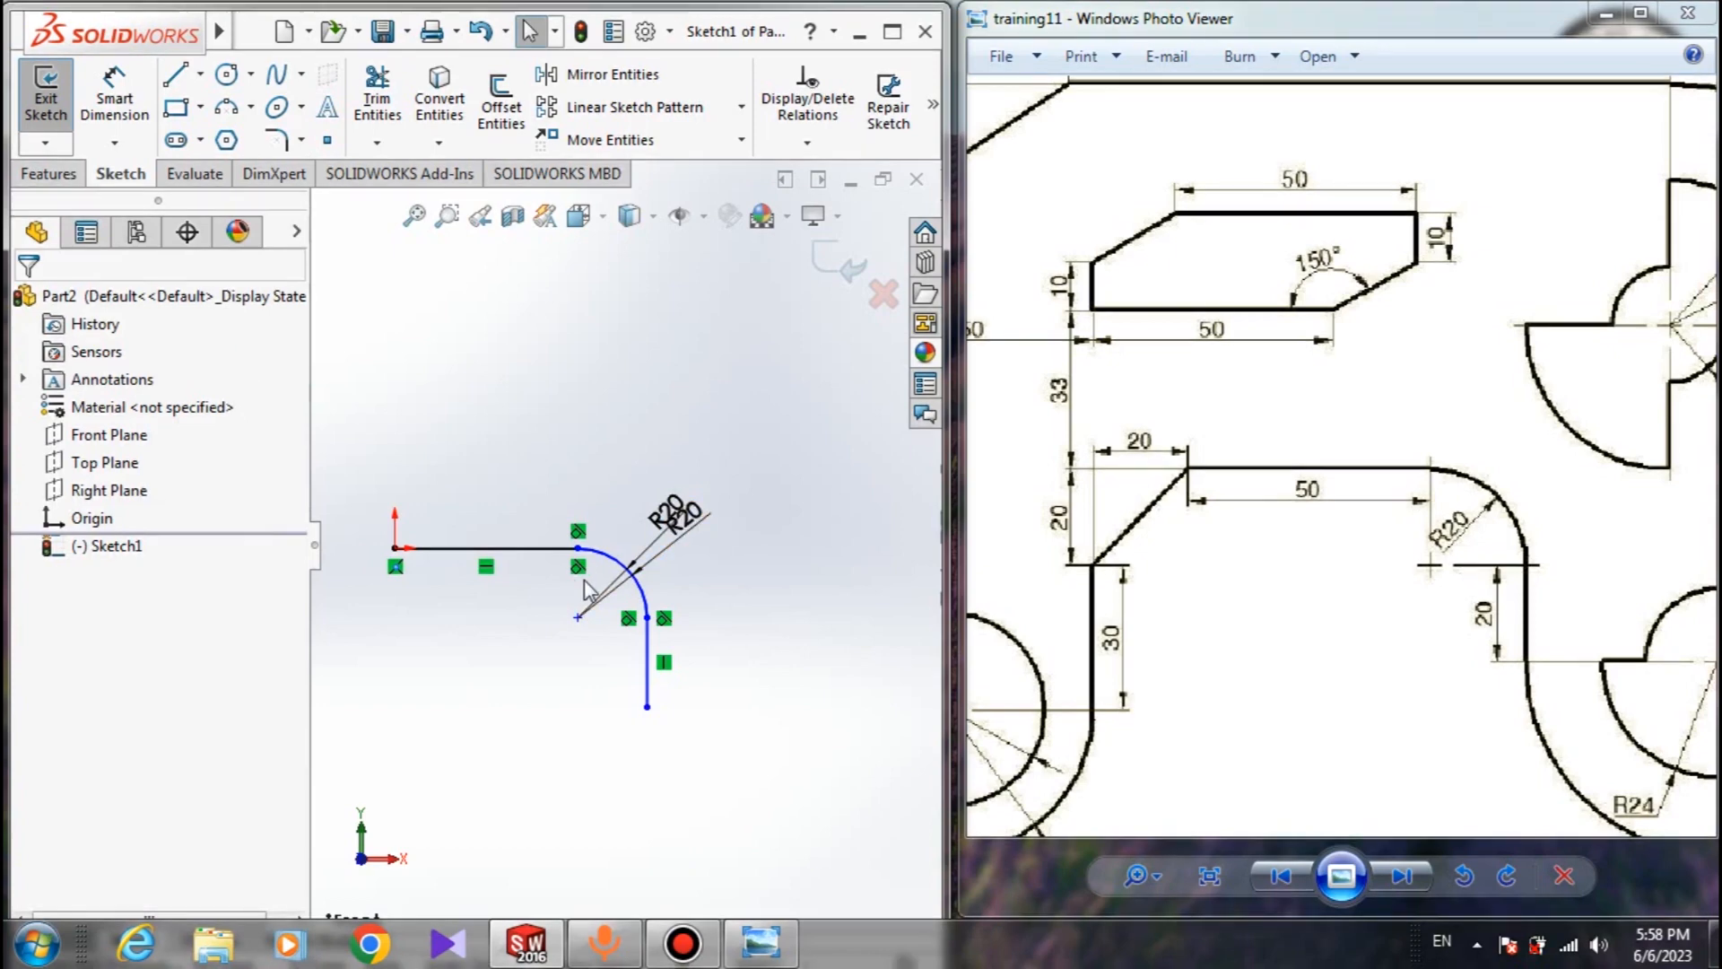
pyautogui.scroll(-3, 579, 588)
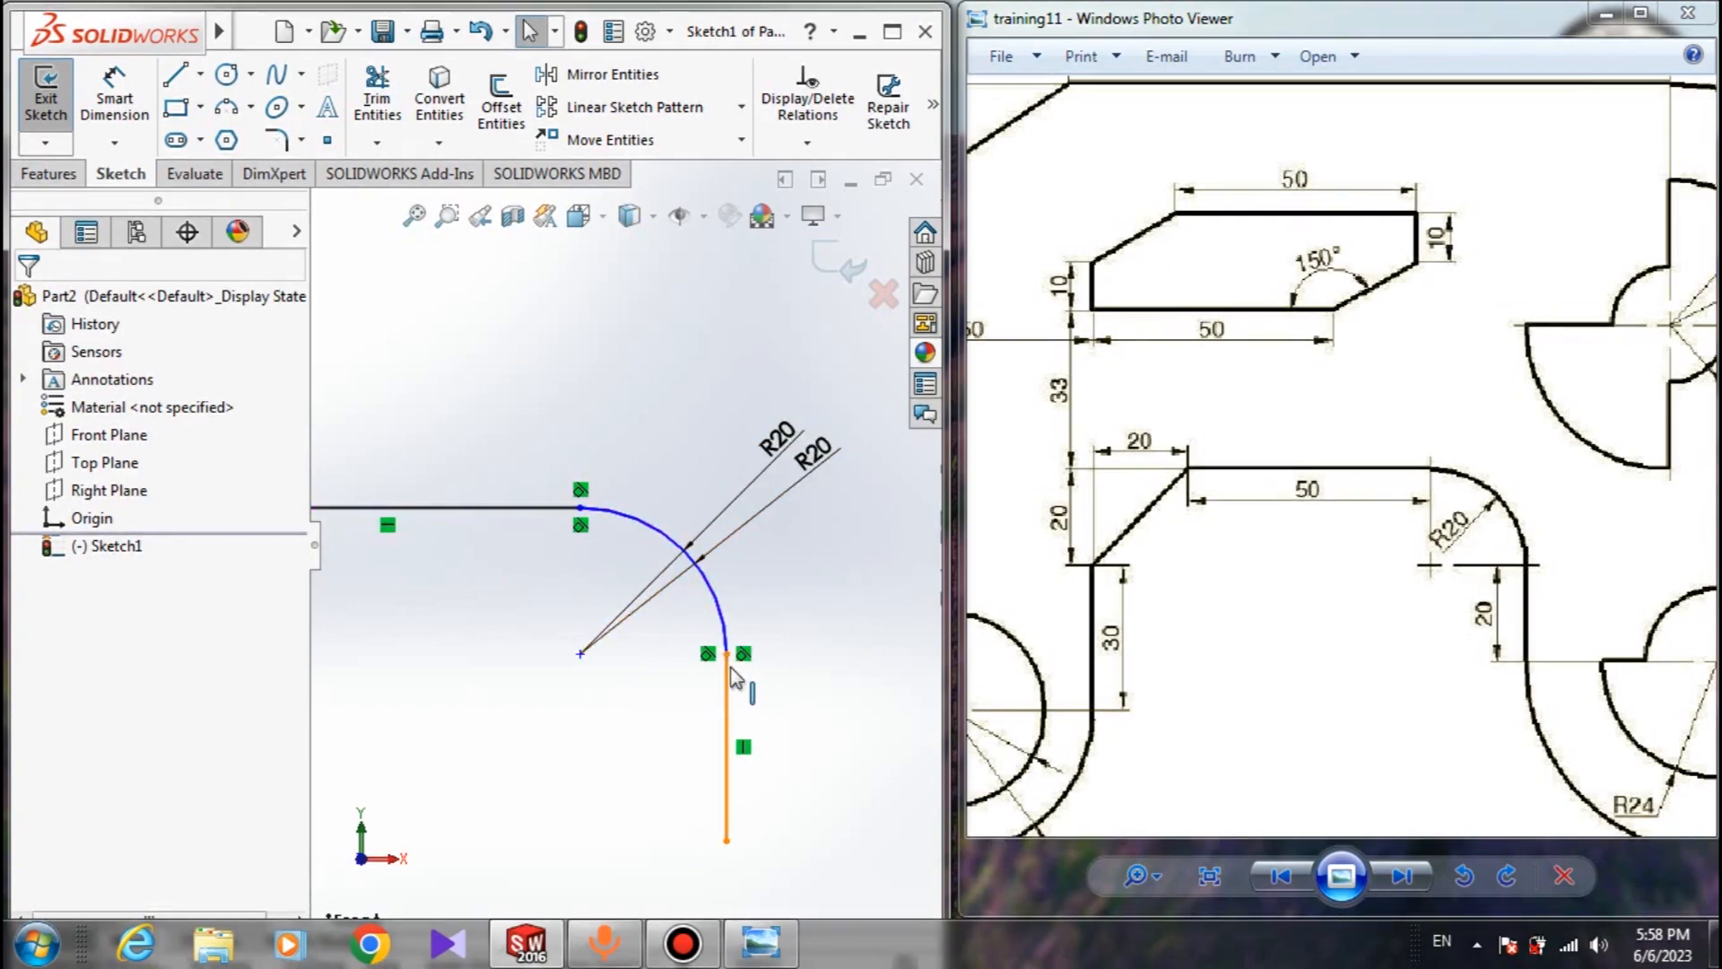
pyautogui.scroll(5, 623, 547)
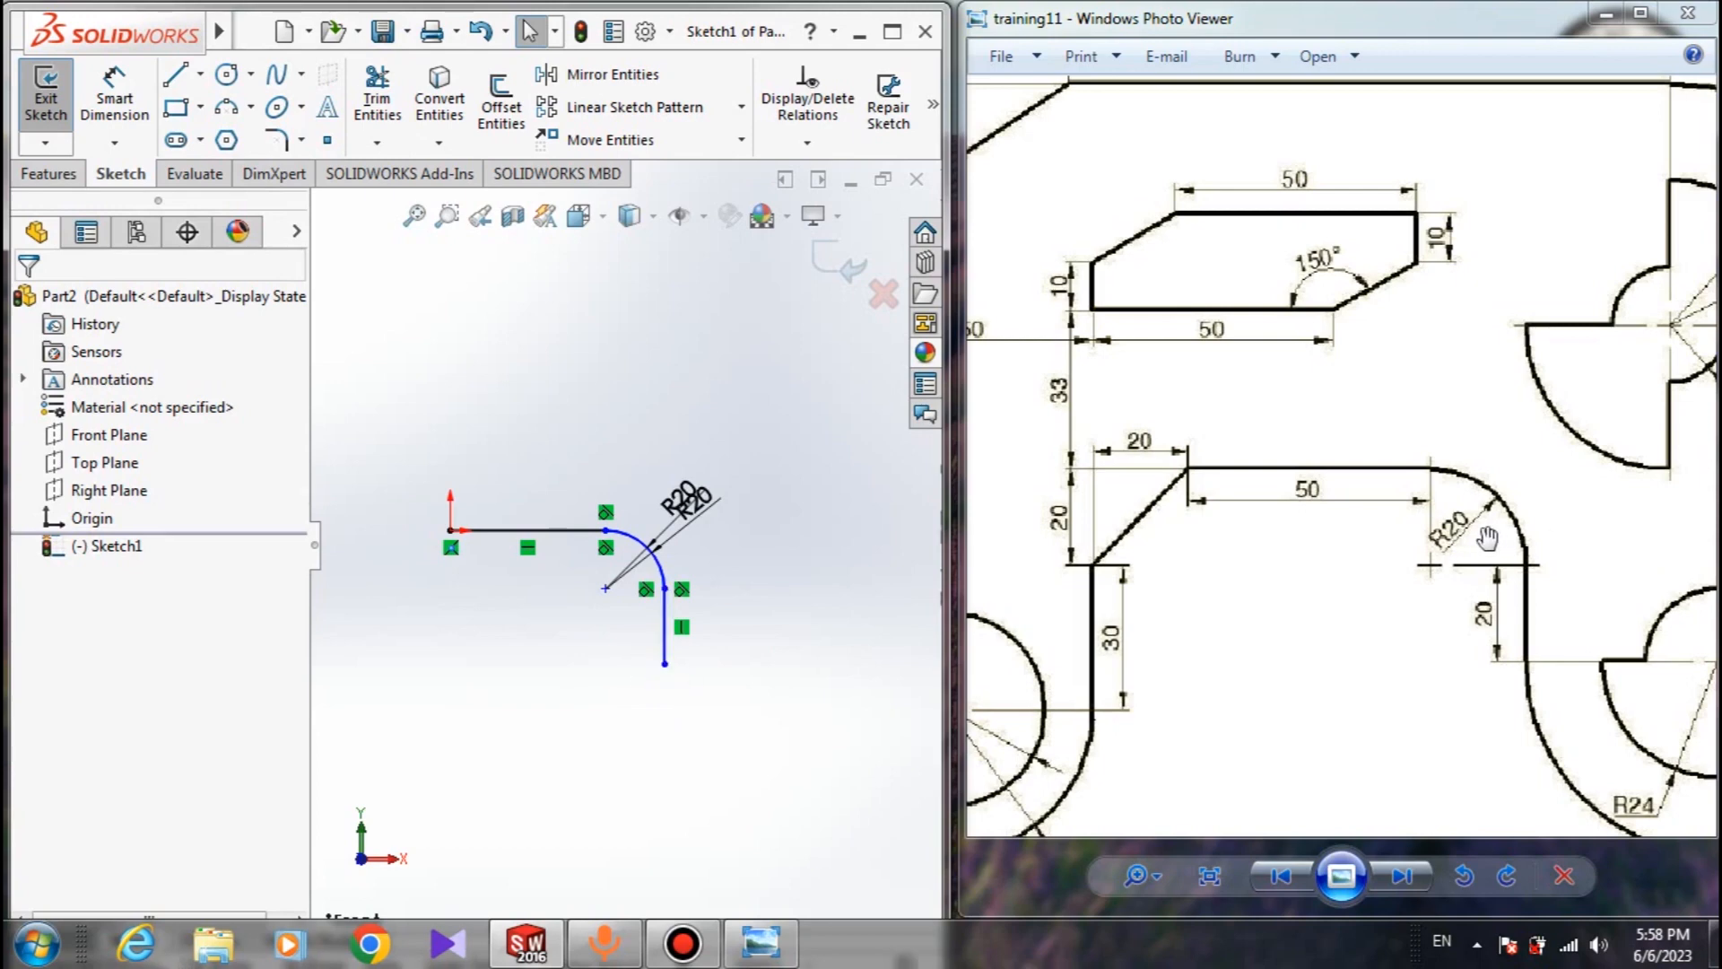
pyautogui.scroll(-4, 1489, 539)
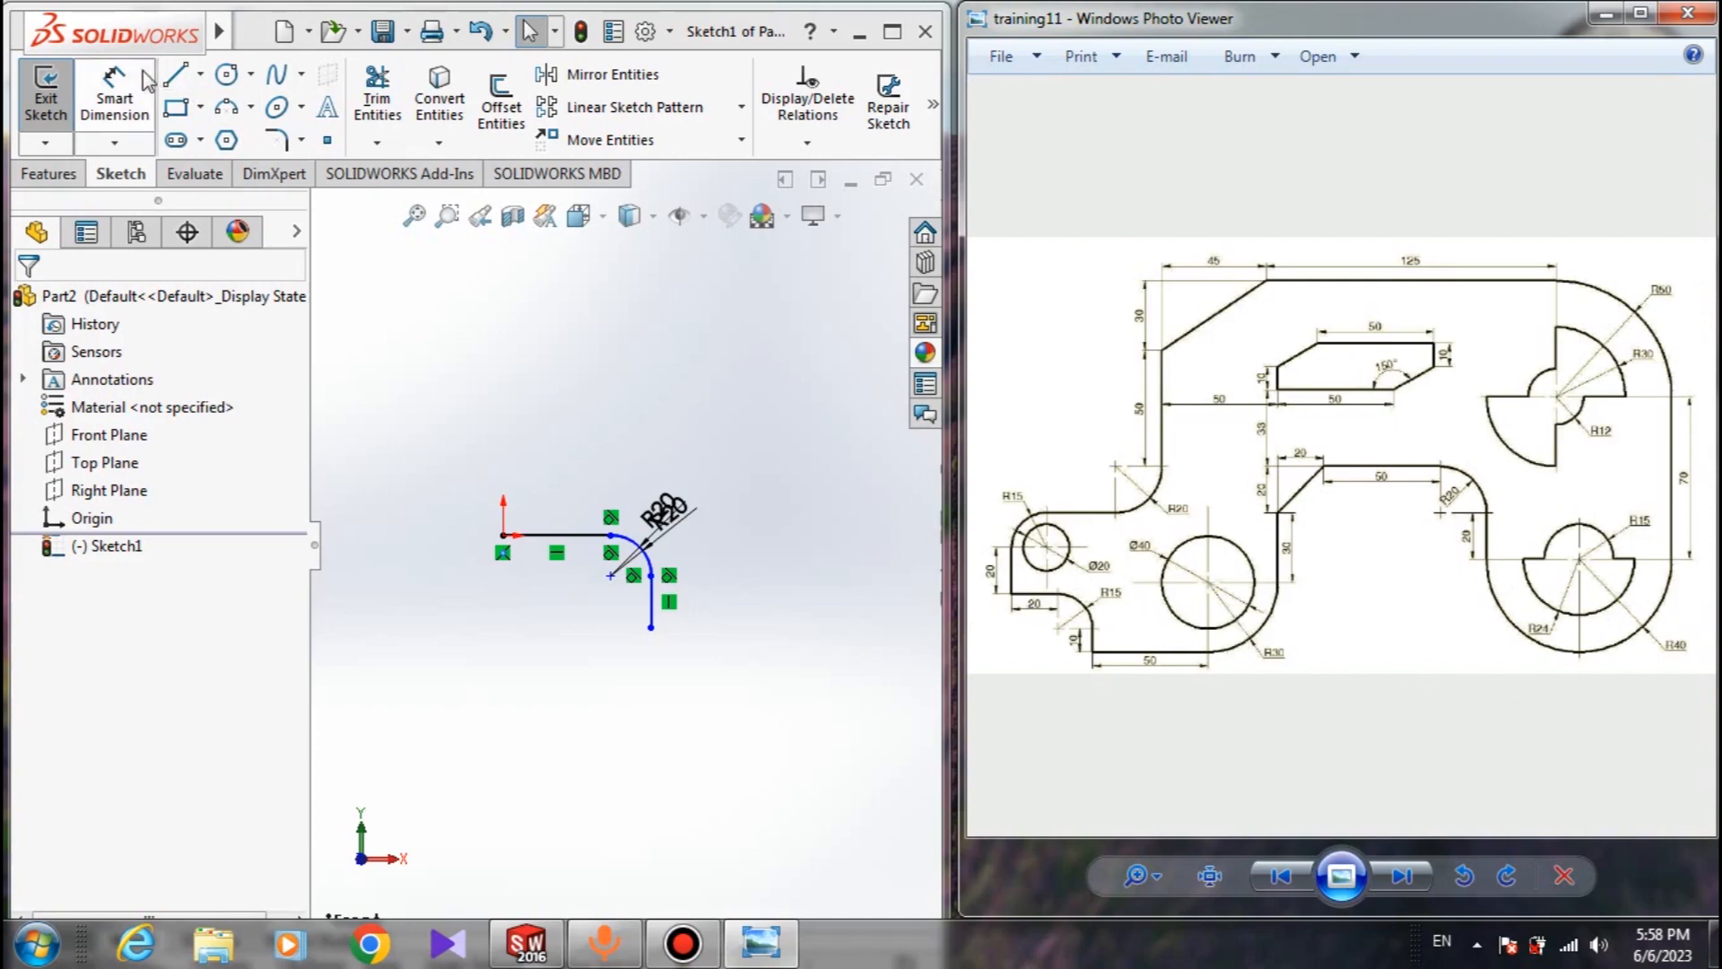
pyautogui.click(175, 75)
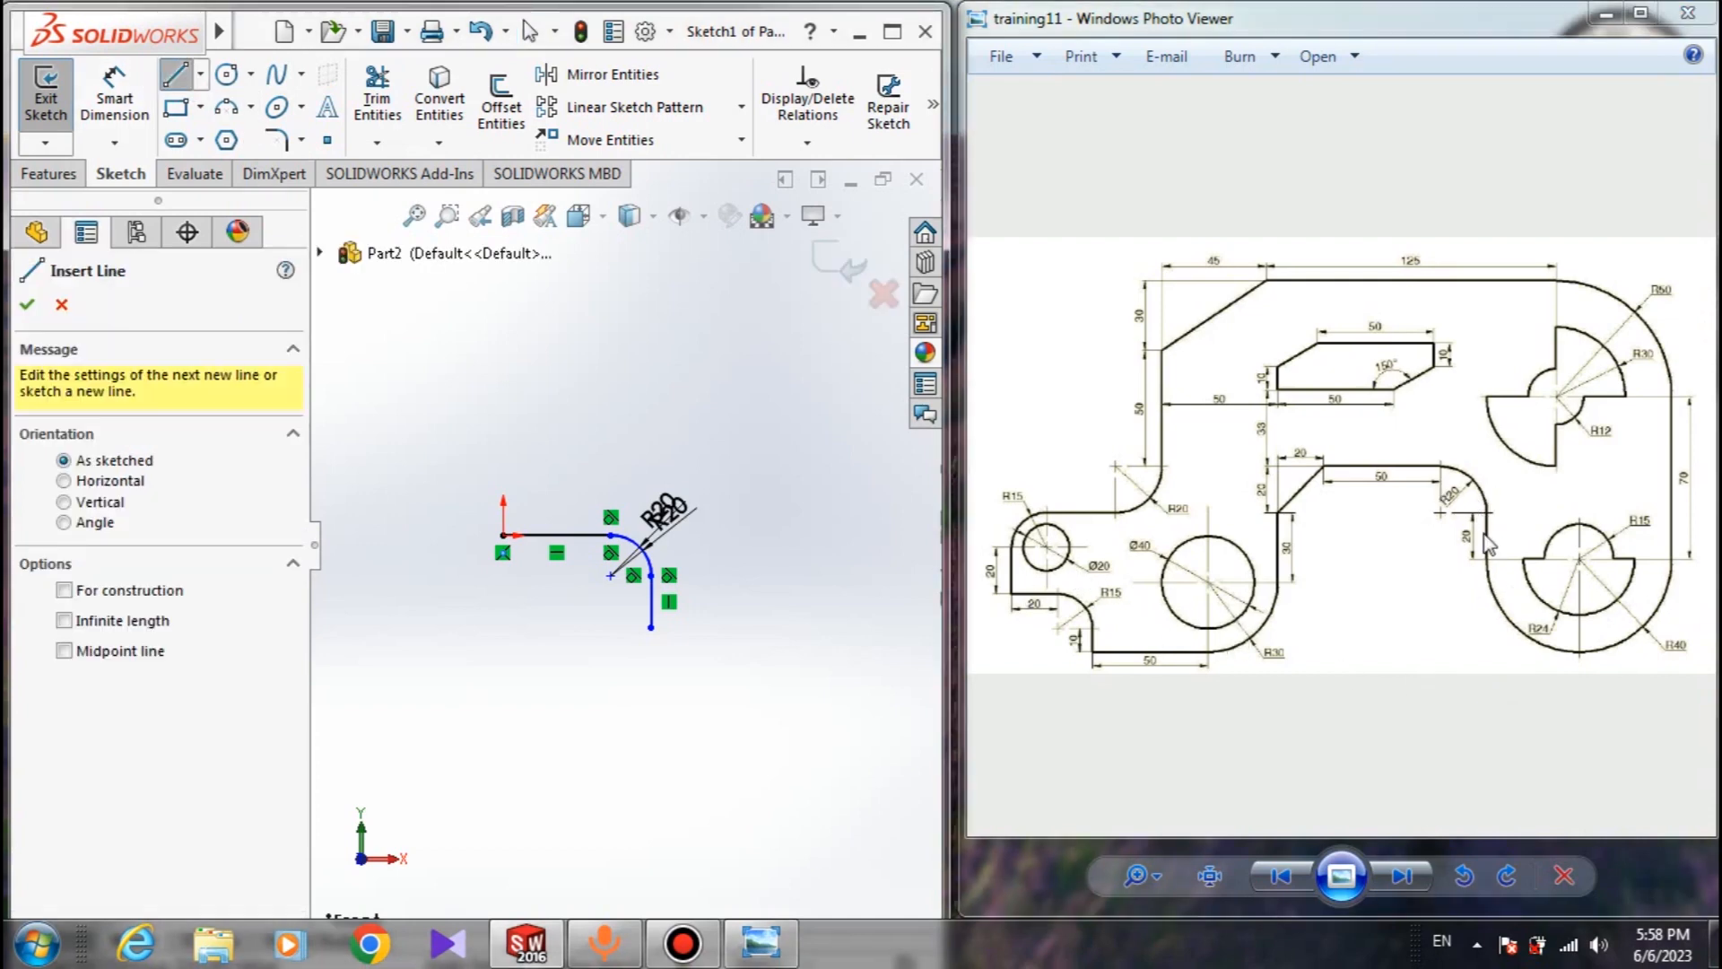
pyautogui.scroll(-1, 671, 578)
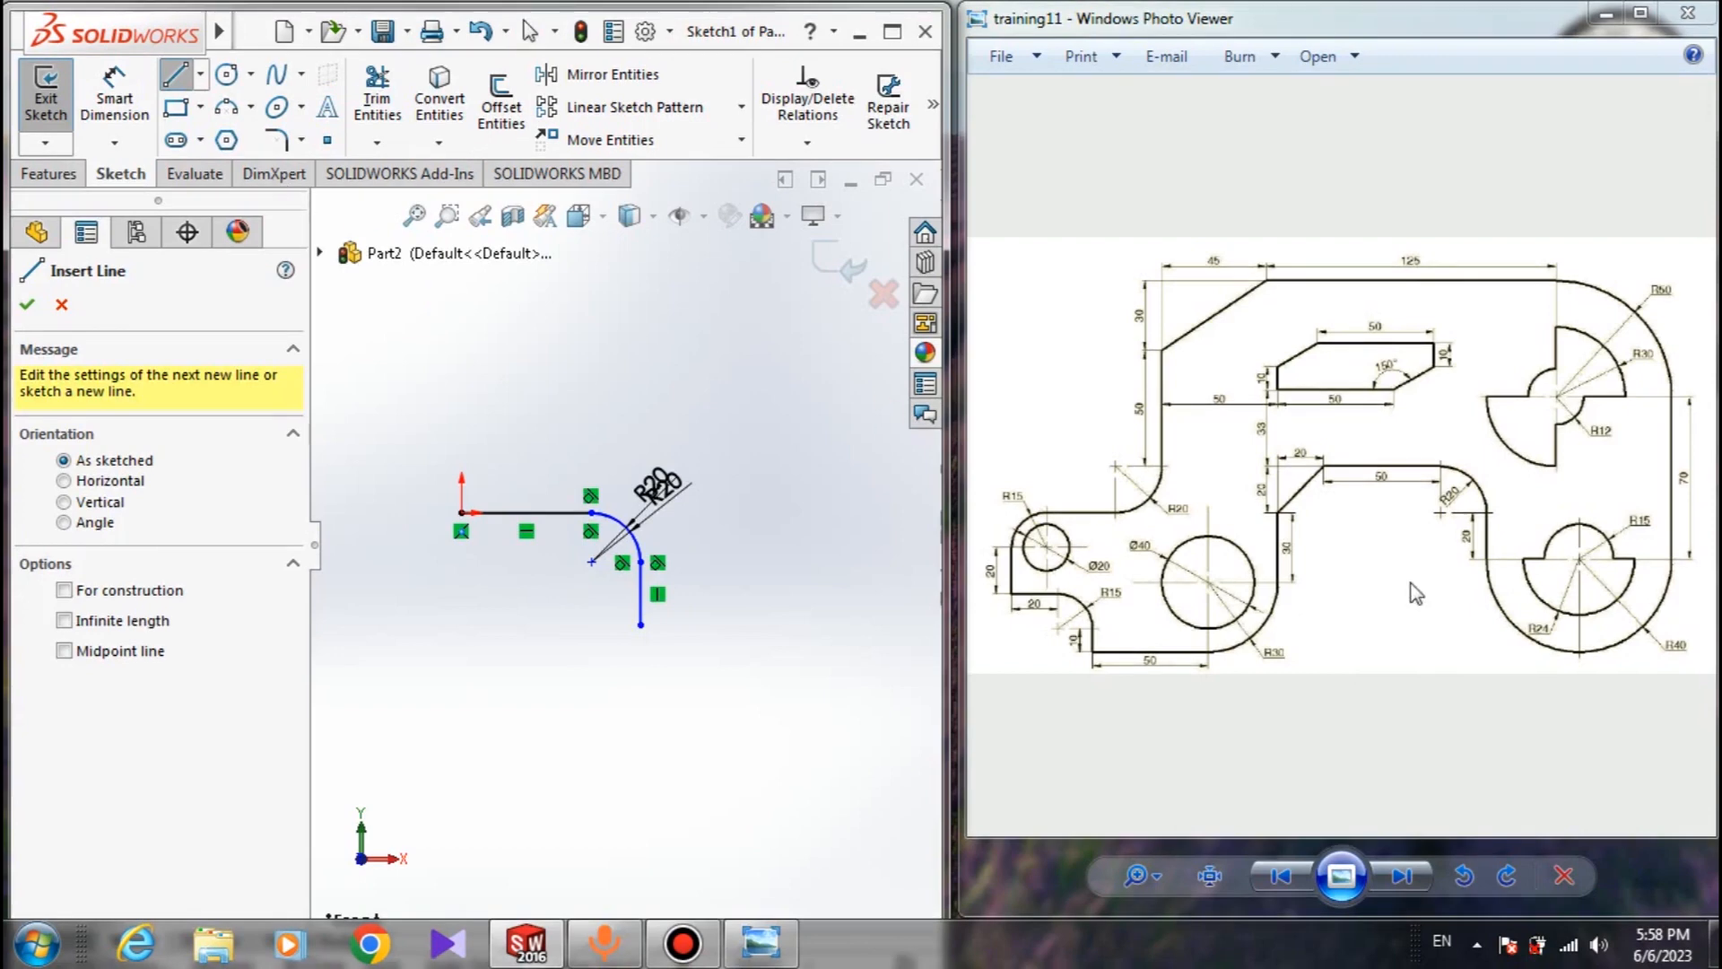
pyautogui.click(225, 107)
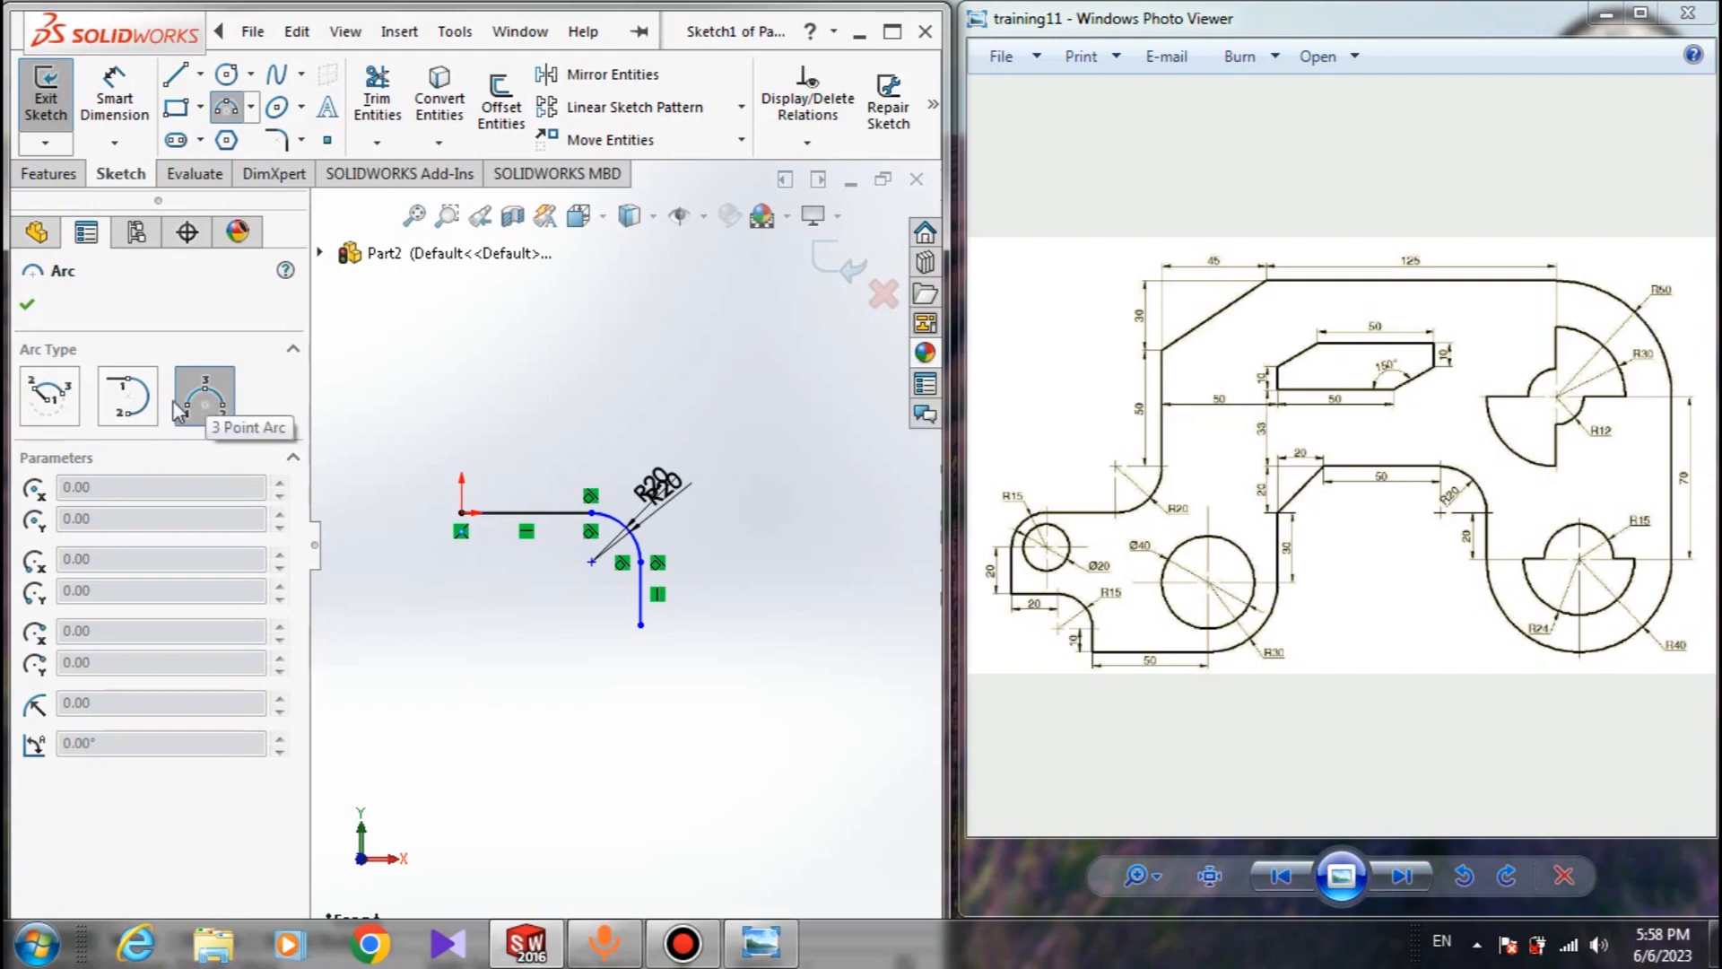
pyautogui.click(27, 304)
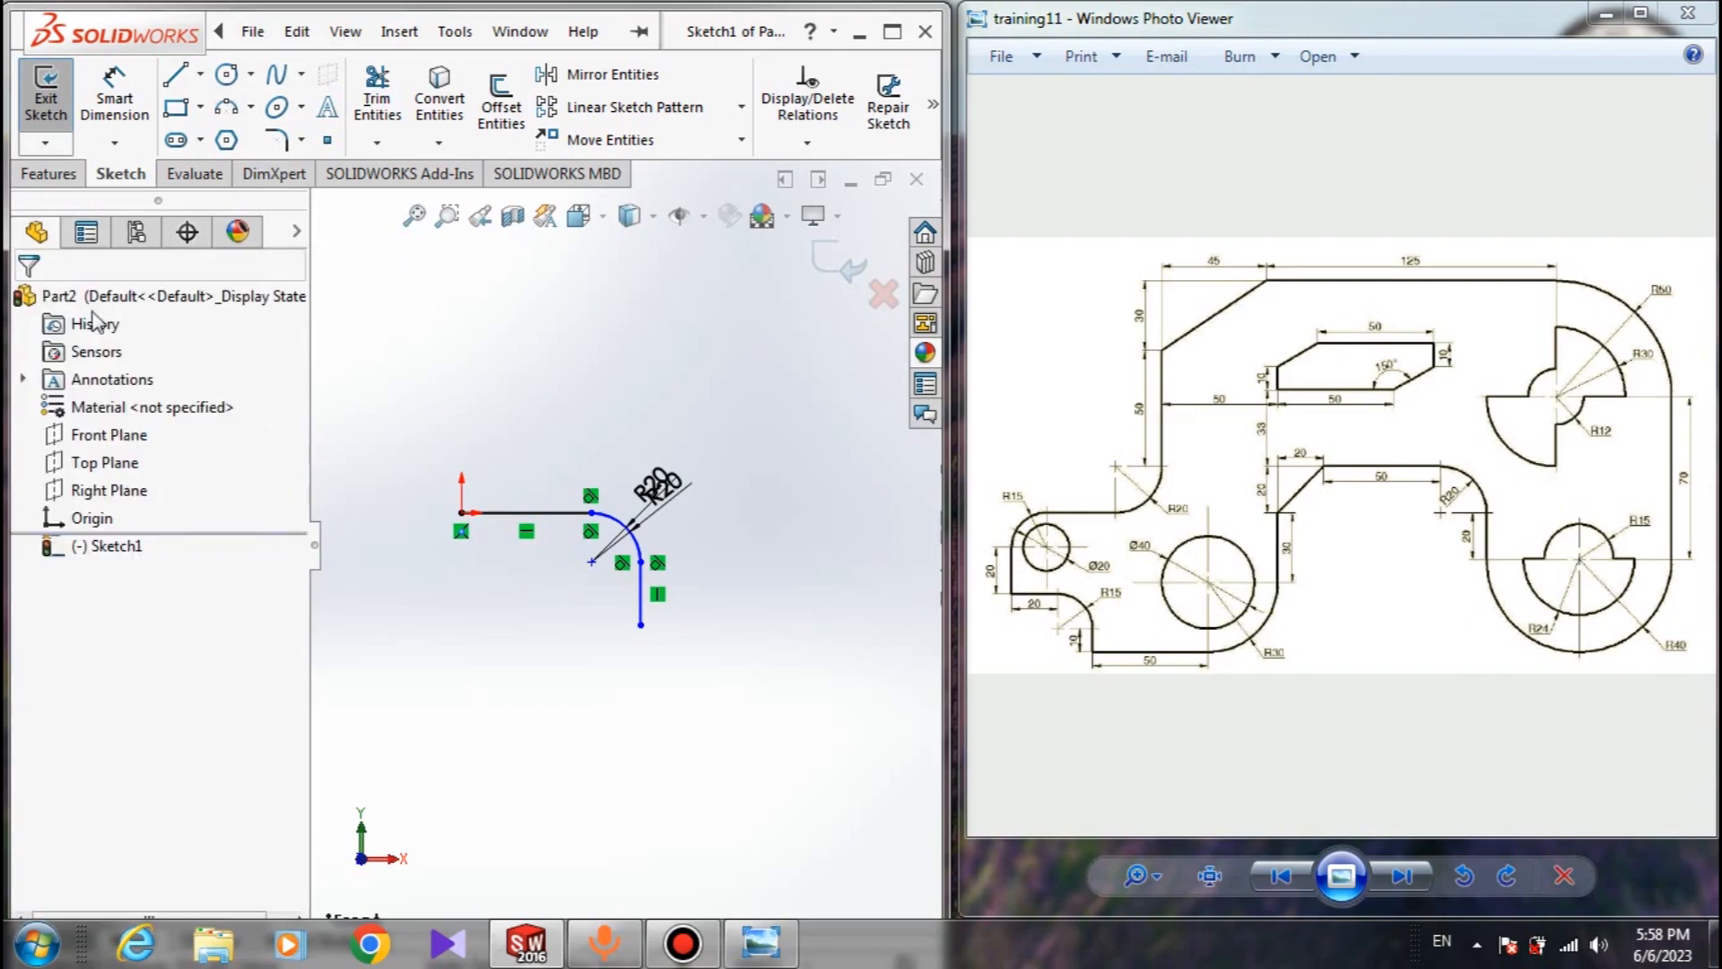
# Sketch a downward-bulging 3 Point Arc of about 55 mm radius and 90° from the lower end of the vertical line
pyautogui.click(235, 111)
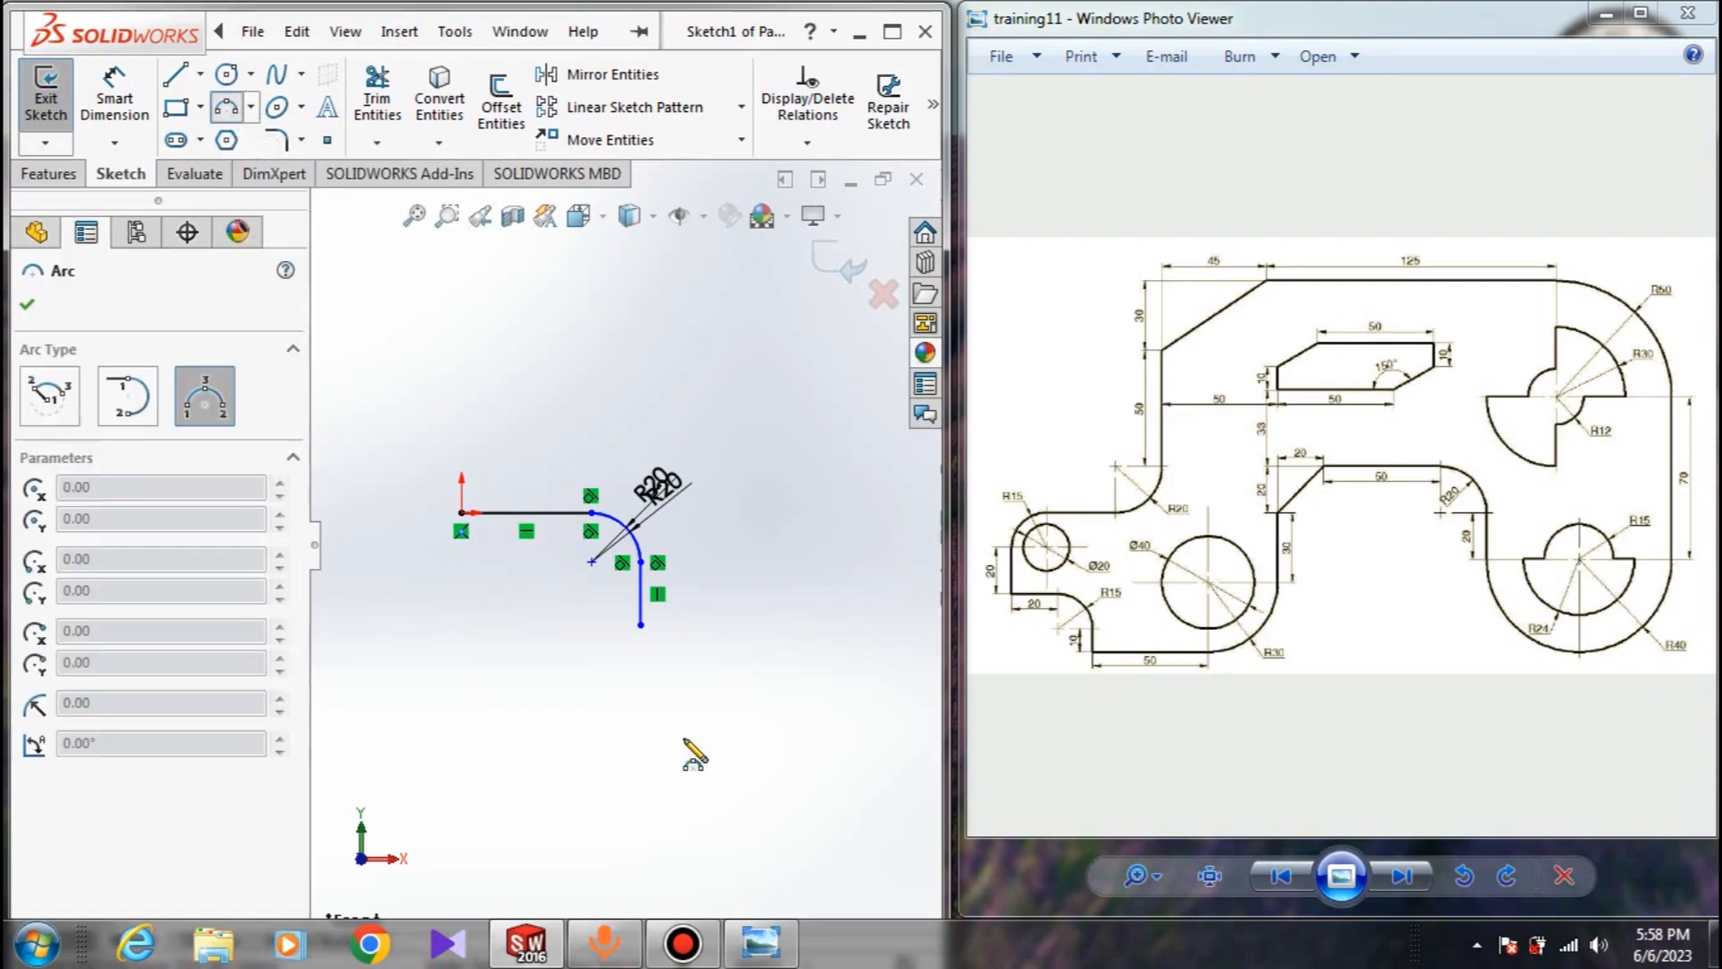
pyautogui.click(641, 625)
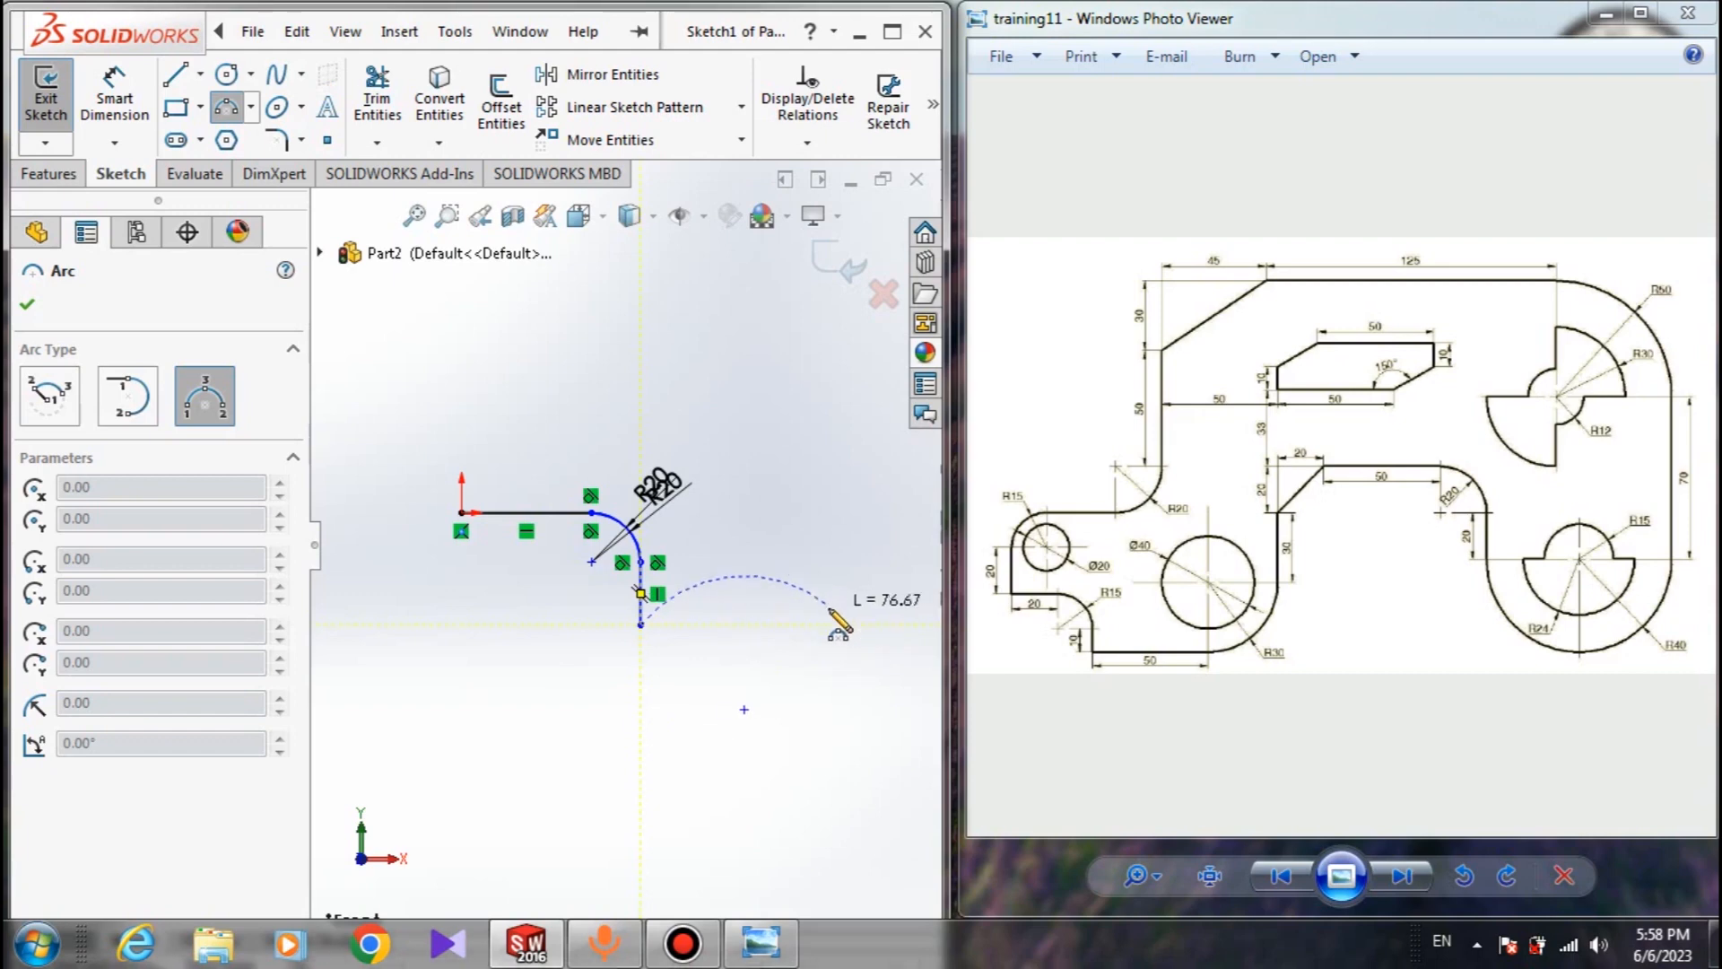
pyautogui.click(832, 626)
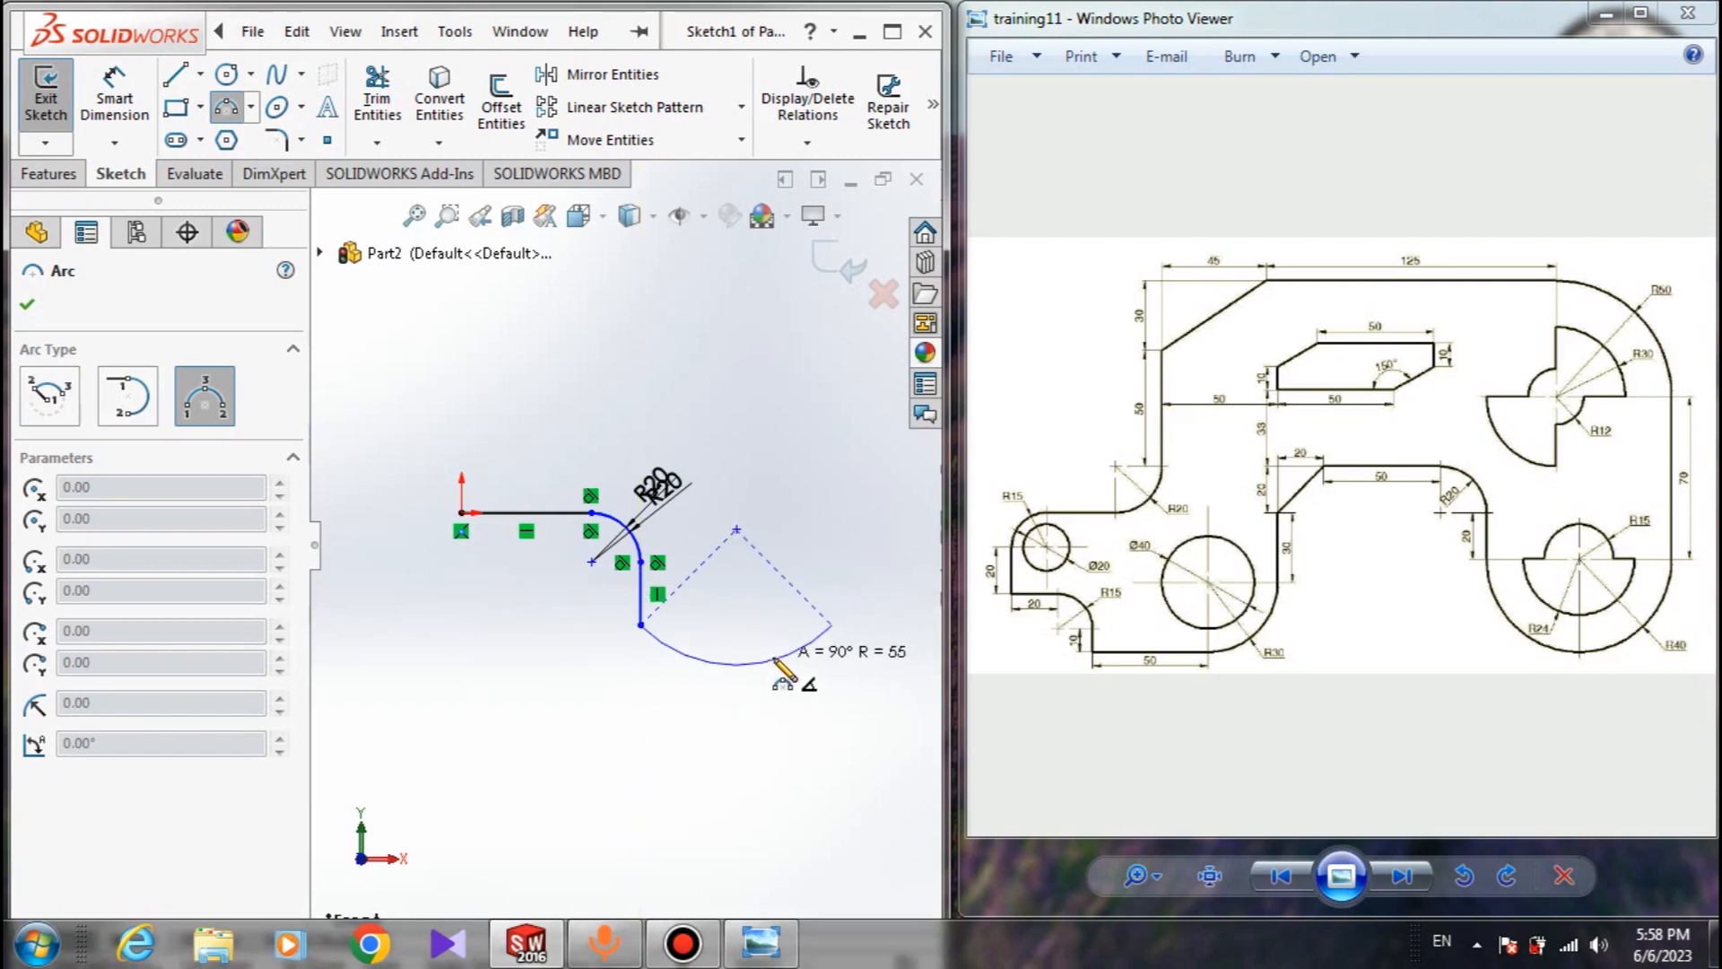
pyautogui.click(771, 660)
pyautogui.click(27, 307)
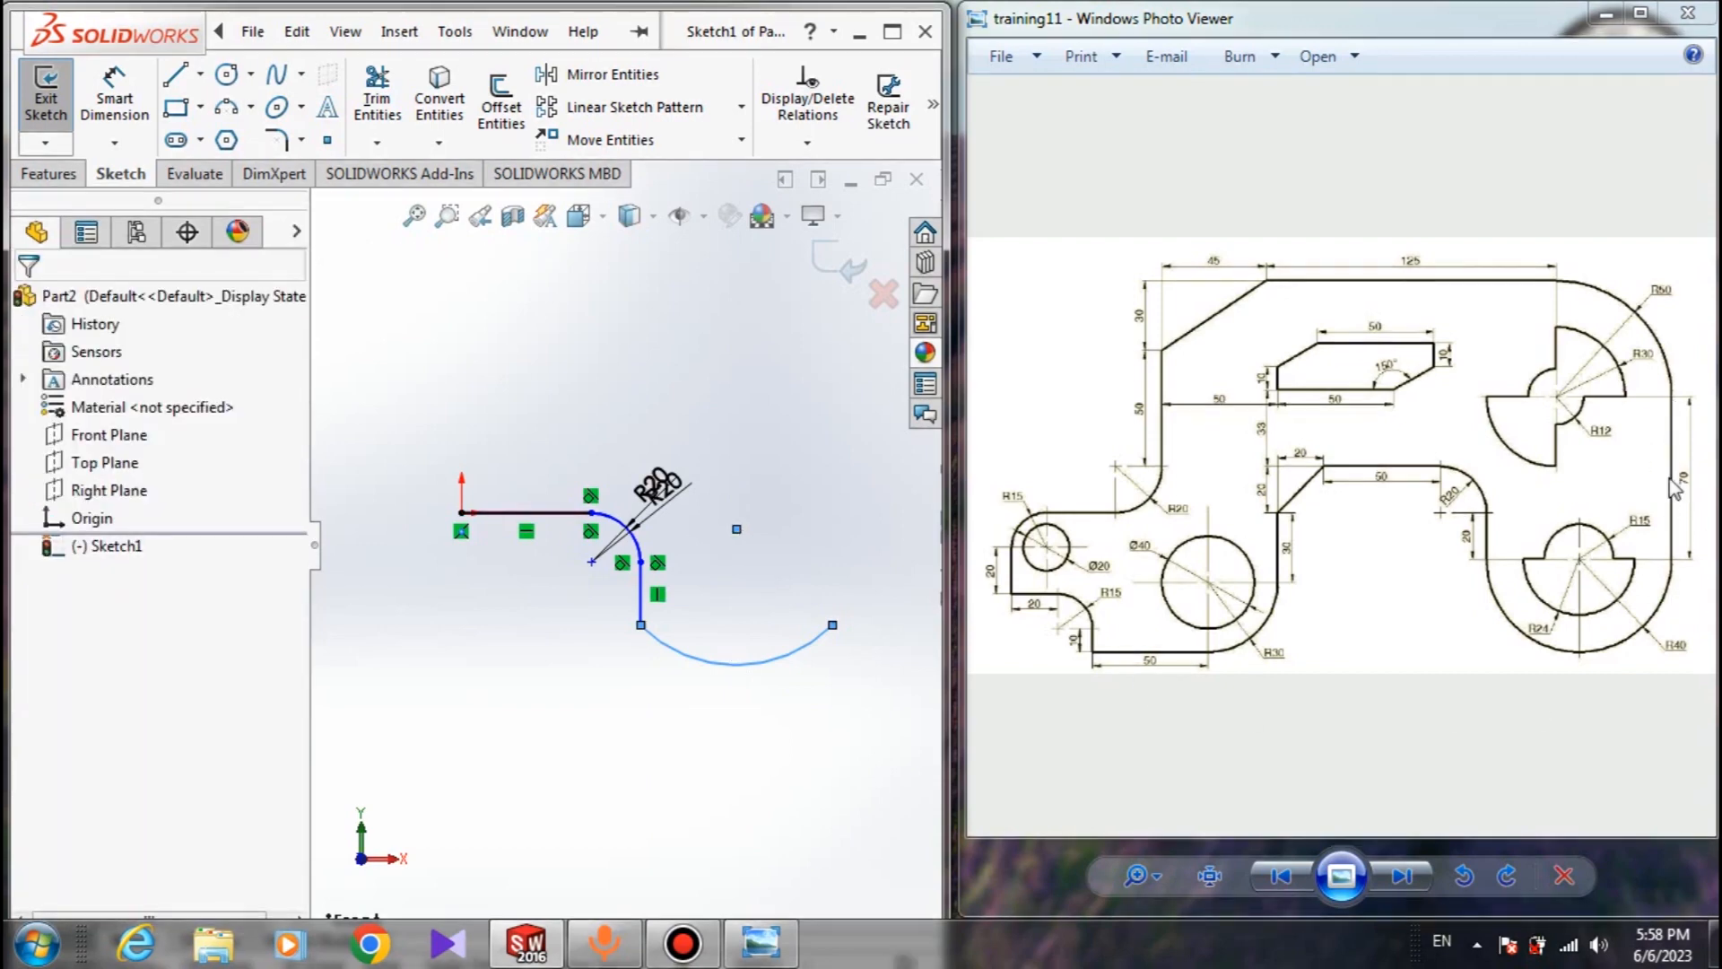
# Sketch a vertical line about 83 mm up from the arc's free end and a horizontal line about 89 mm leftward from its top
pyautogui.click(173, 85)
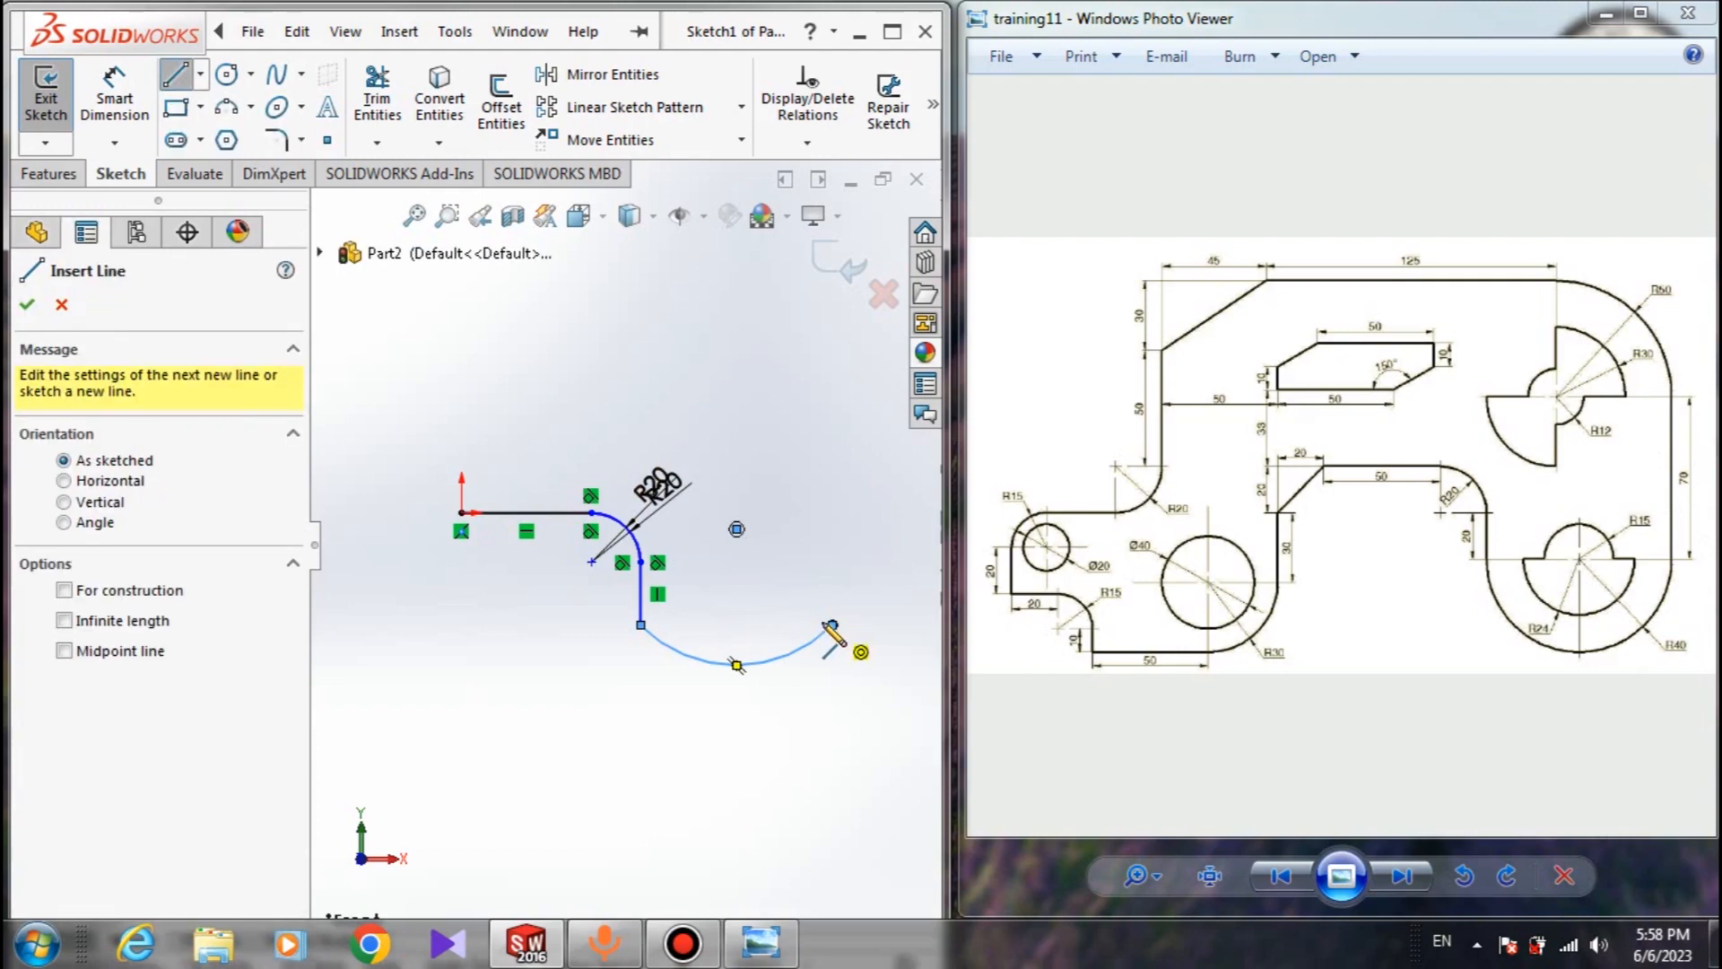
pyautogui.scroll(-5, 834, 626)
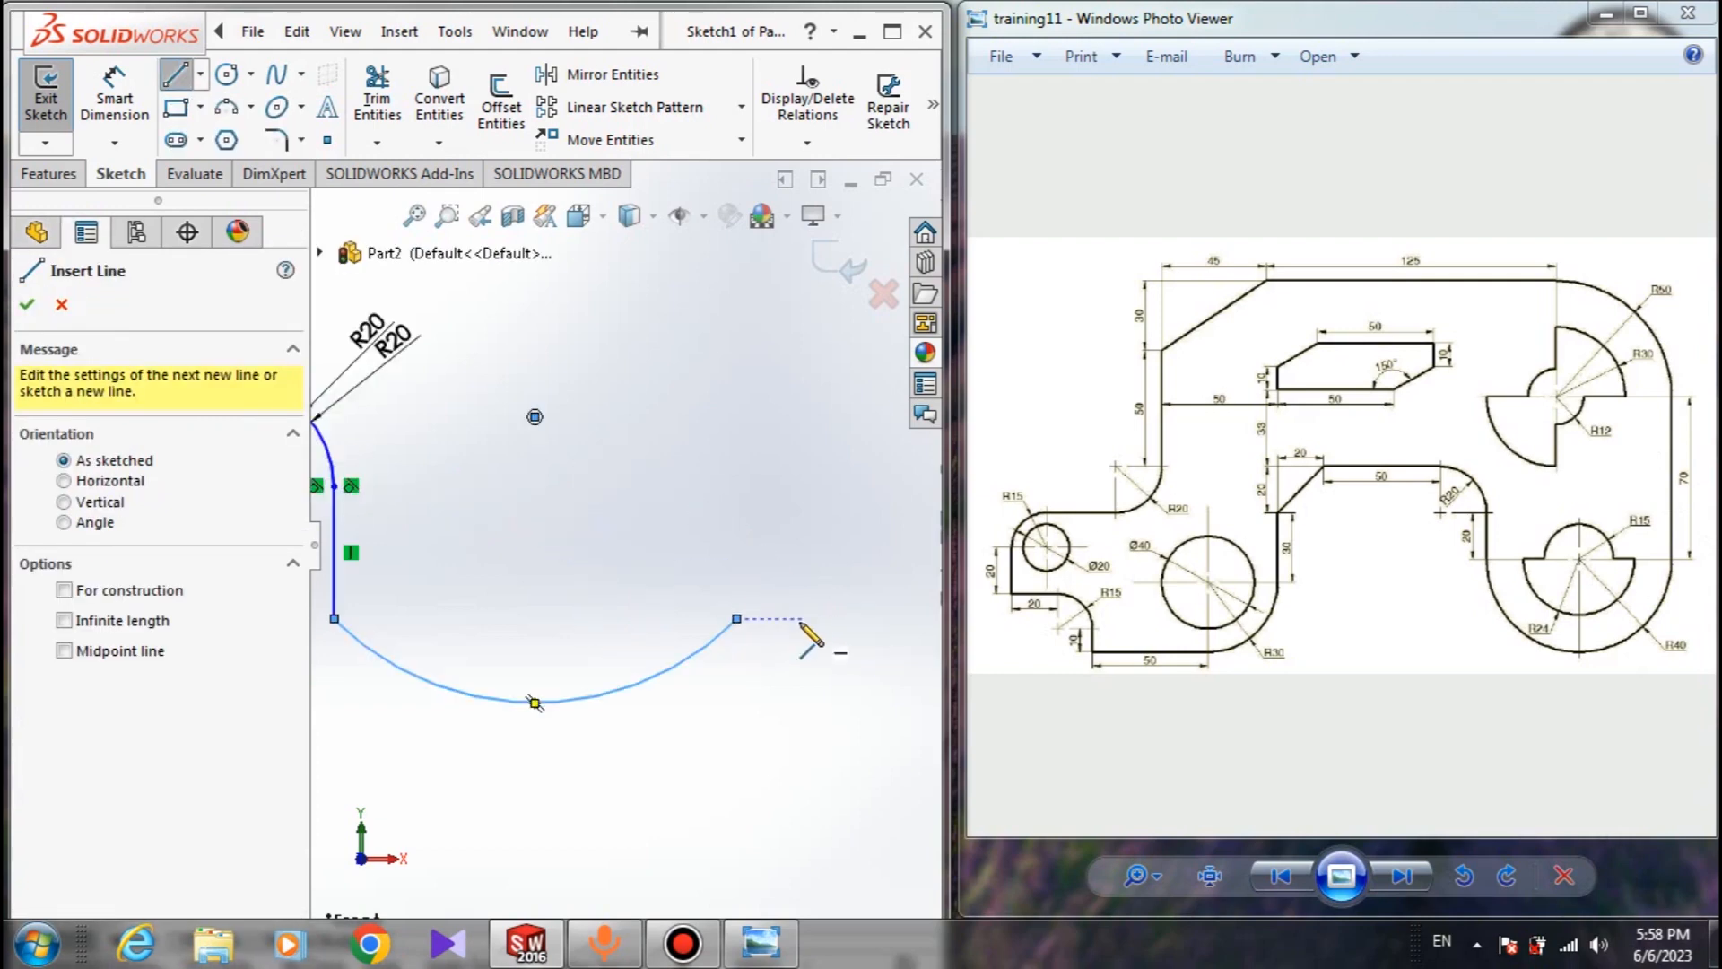
pyautogui.click(600, 586)
pyautogui.scroll(3, 607, 433)
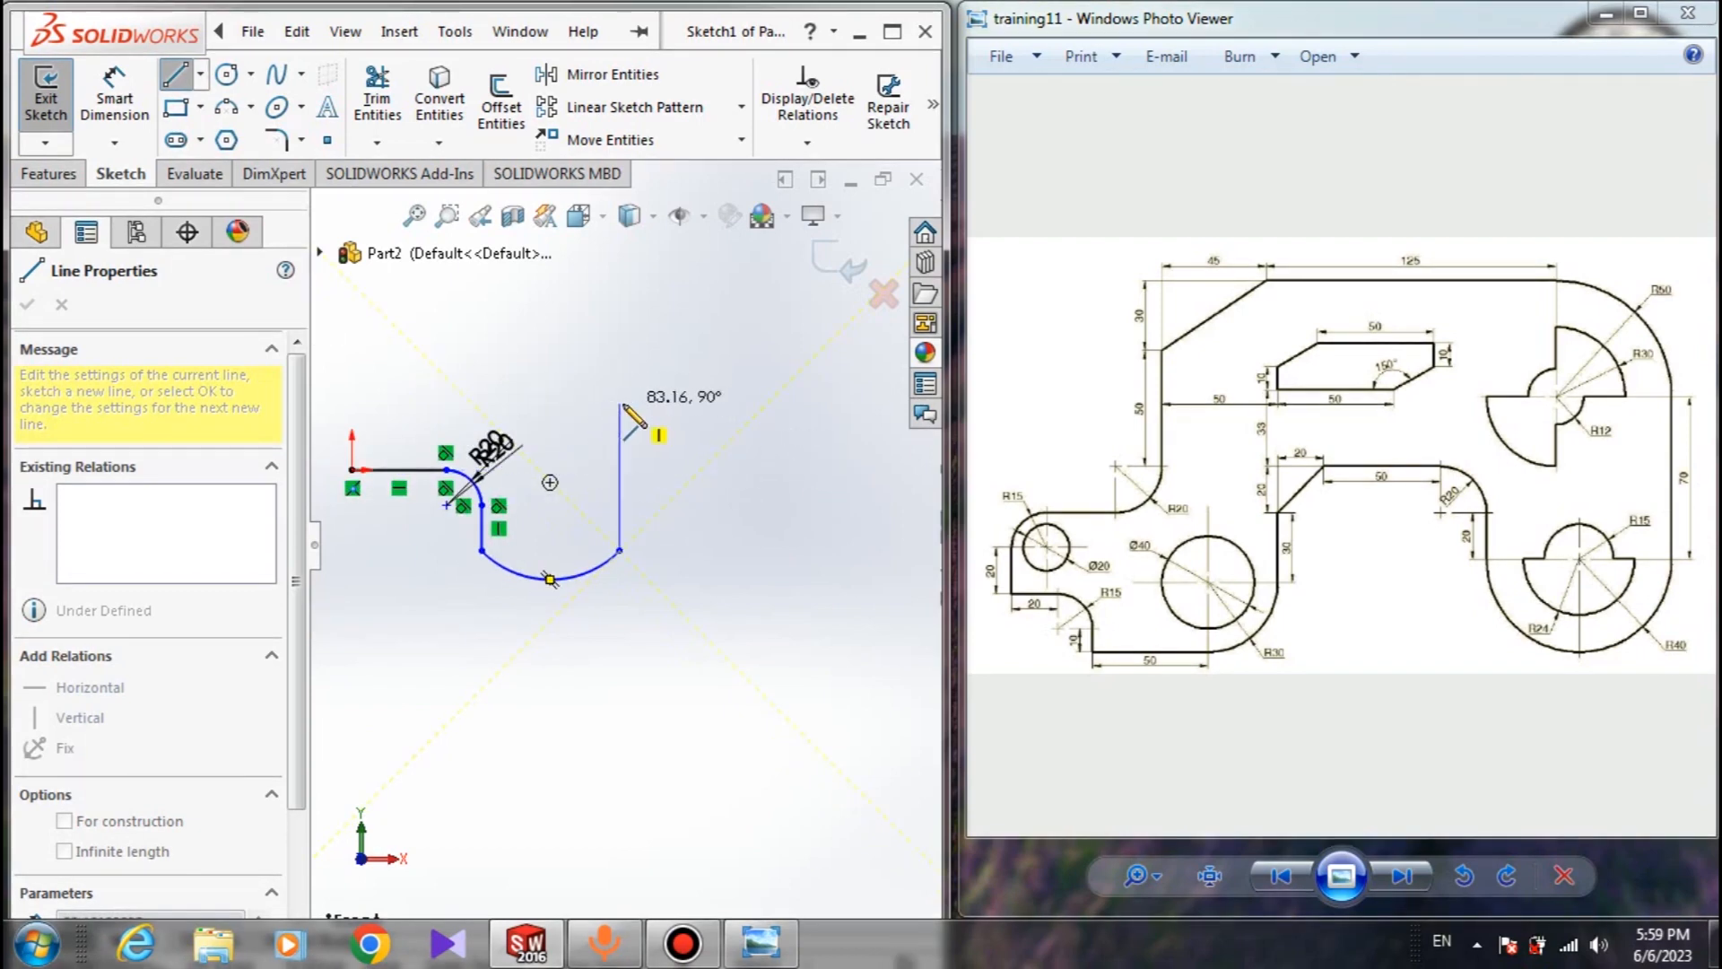
pyautogui.click(620, 404)
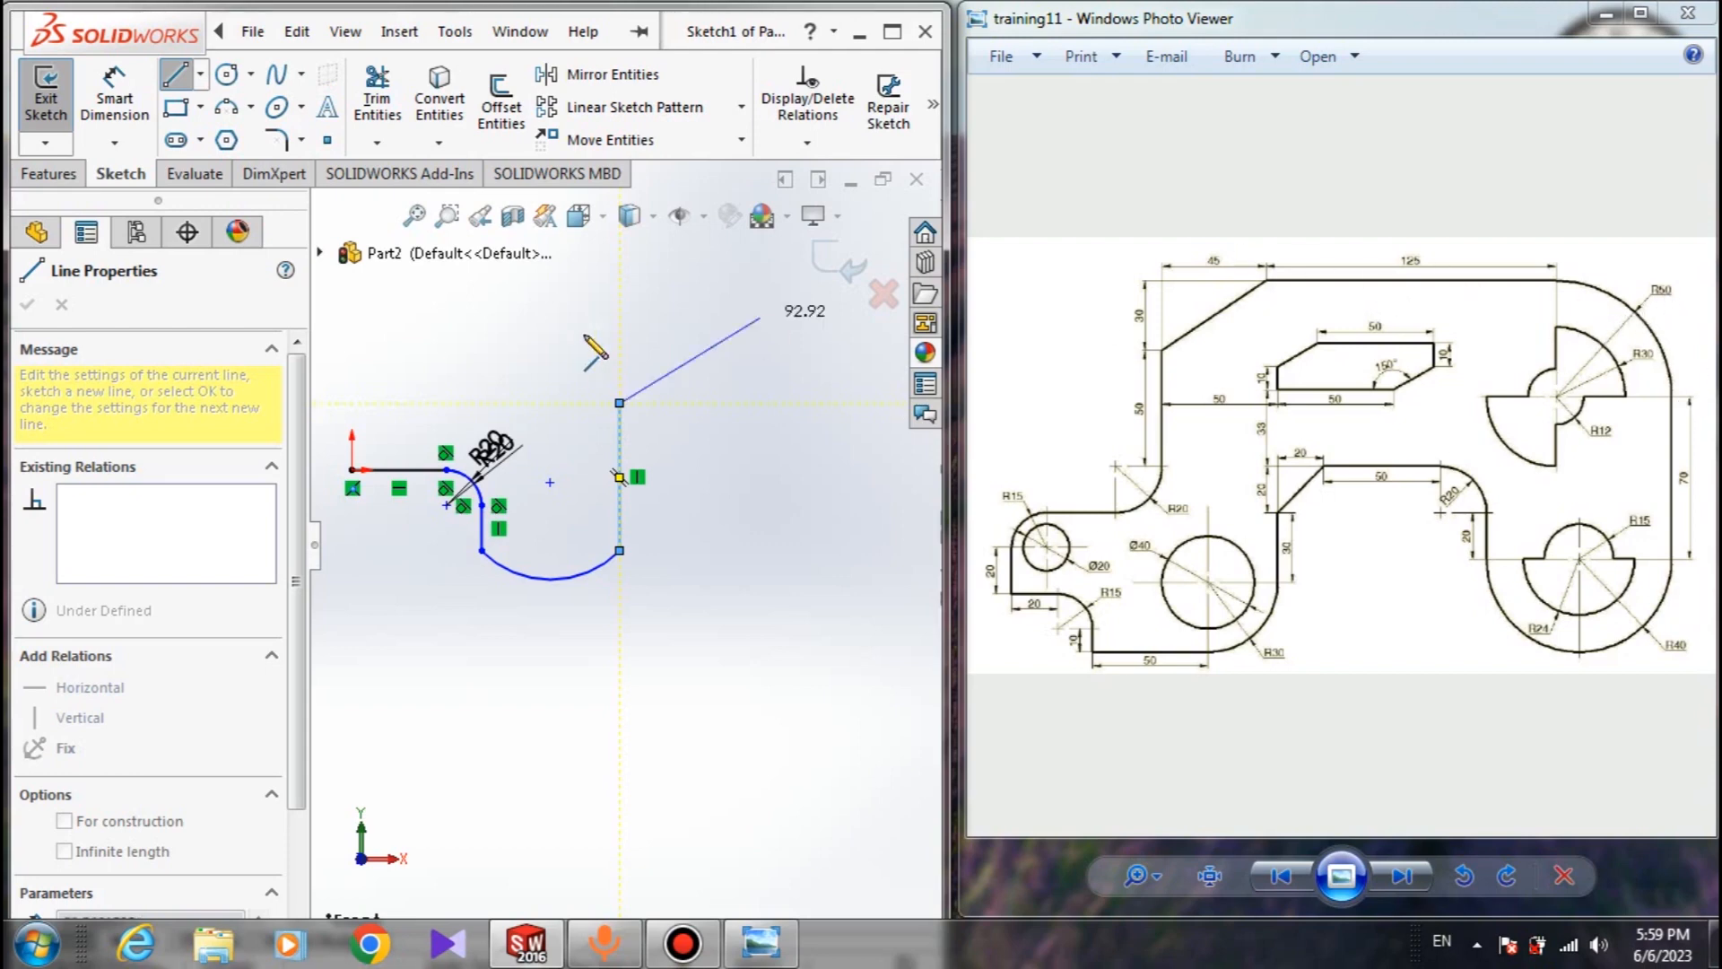
pyautogui.click(463, 404)
pyautogui.rightClick(603, 334)
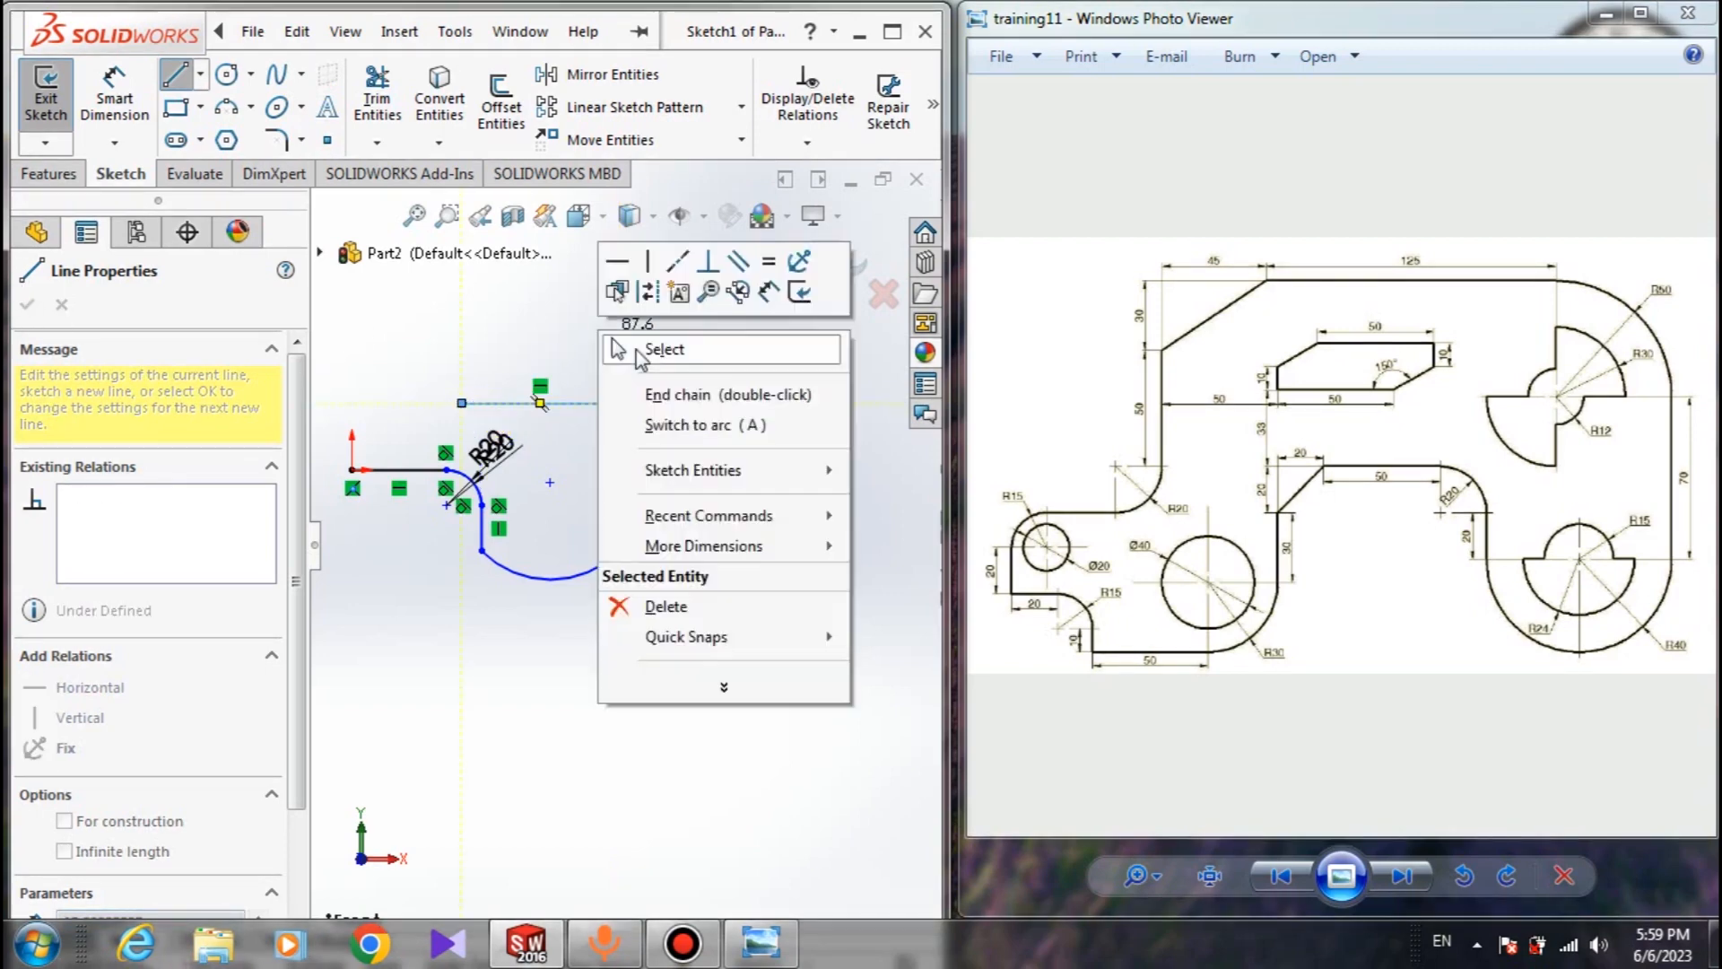
pyautogui.click(636, 350)
# Move the upper horizontal line upward to lengthen the long vertical line on the right side of the outline
pyautogui.scroll(-4, 514, 409)
pyautogui.scroll(4, 544, 419)
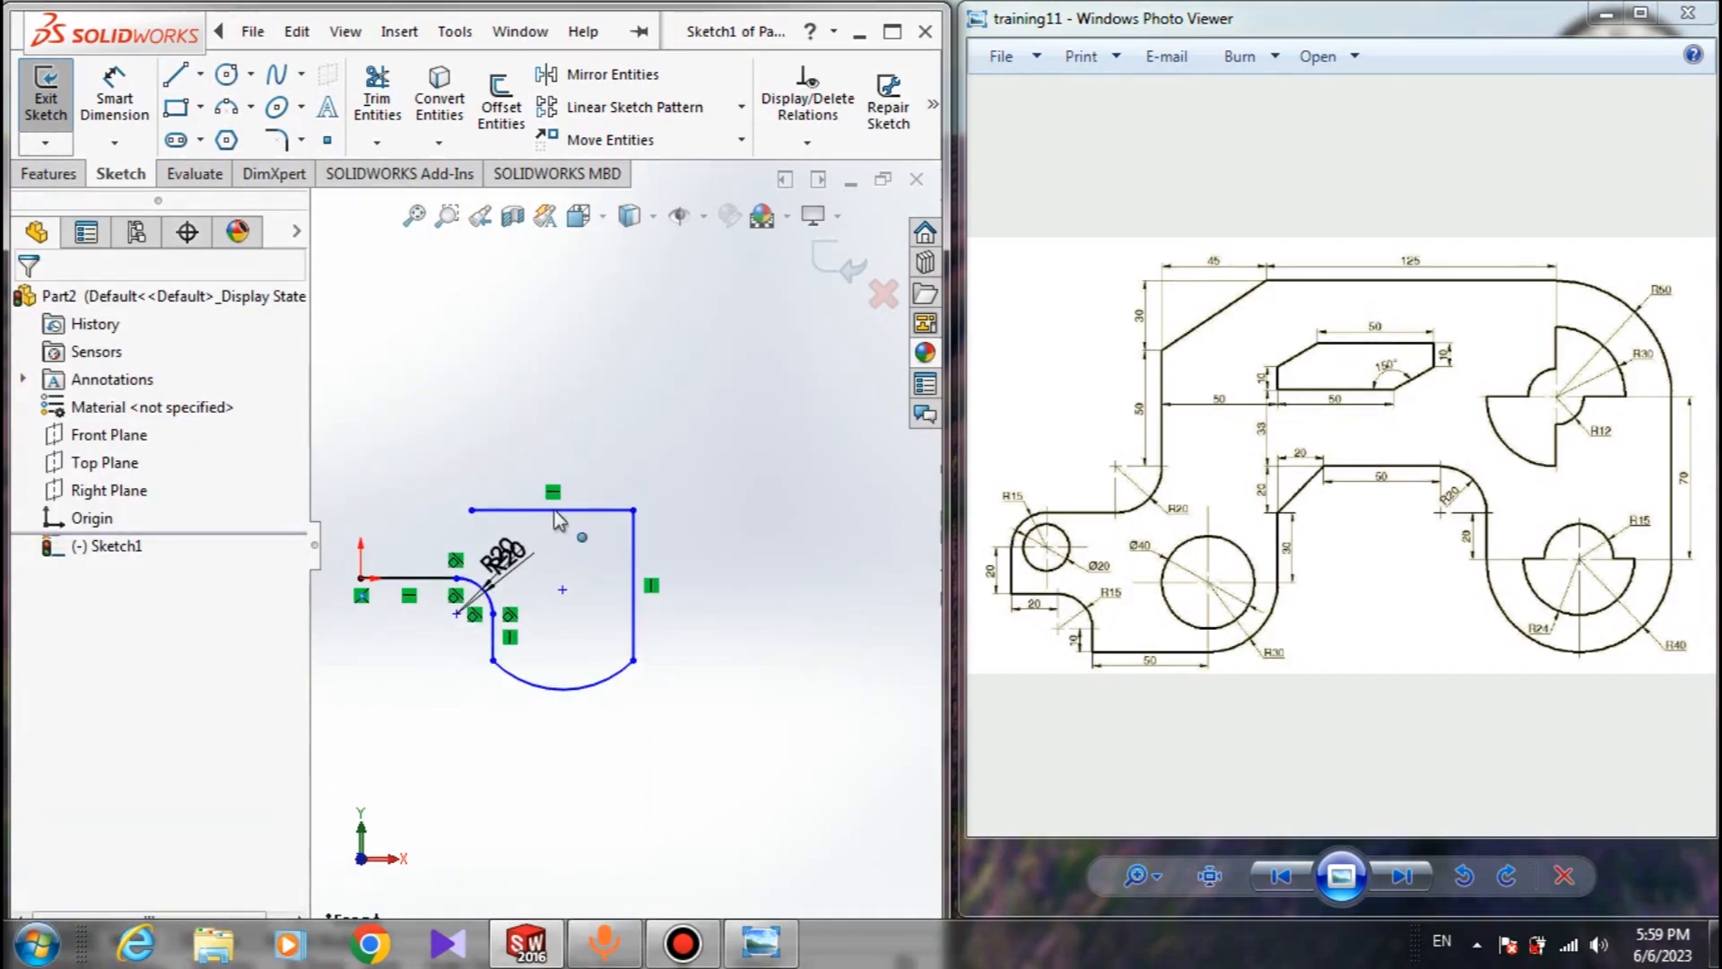
pyautogui.moveTo(555, 510); pyautogui.dragTo(560, 368)
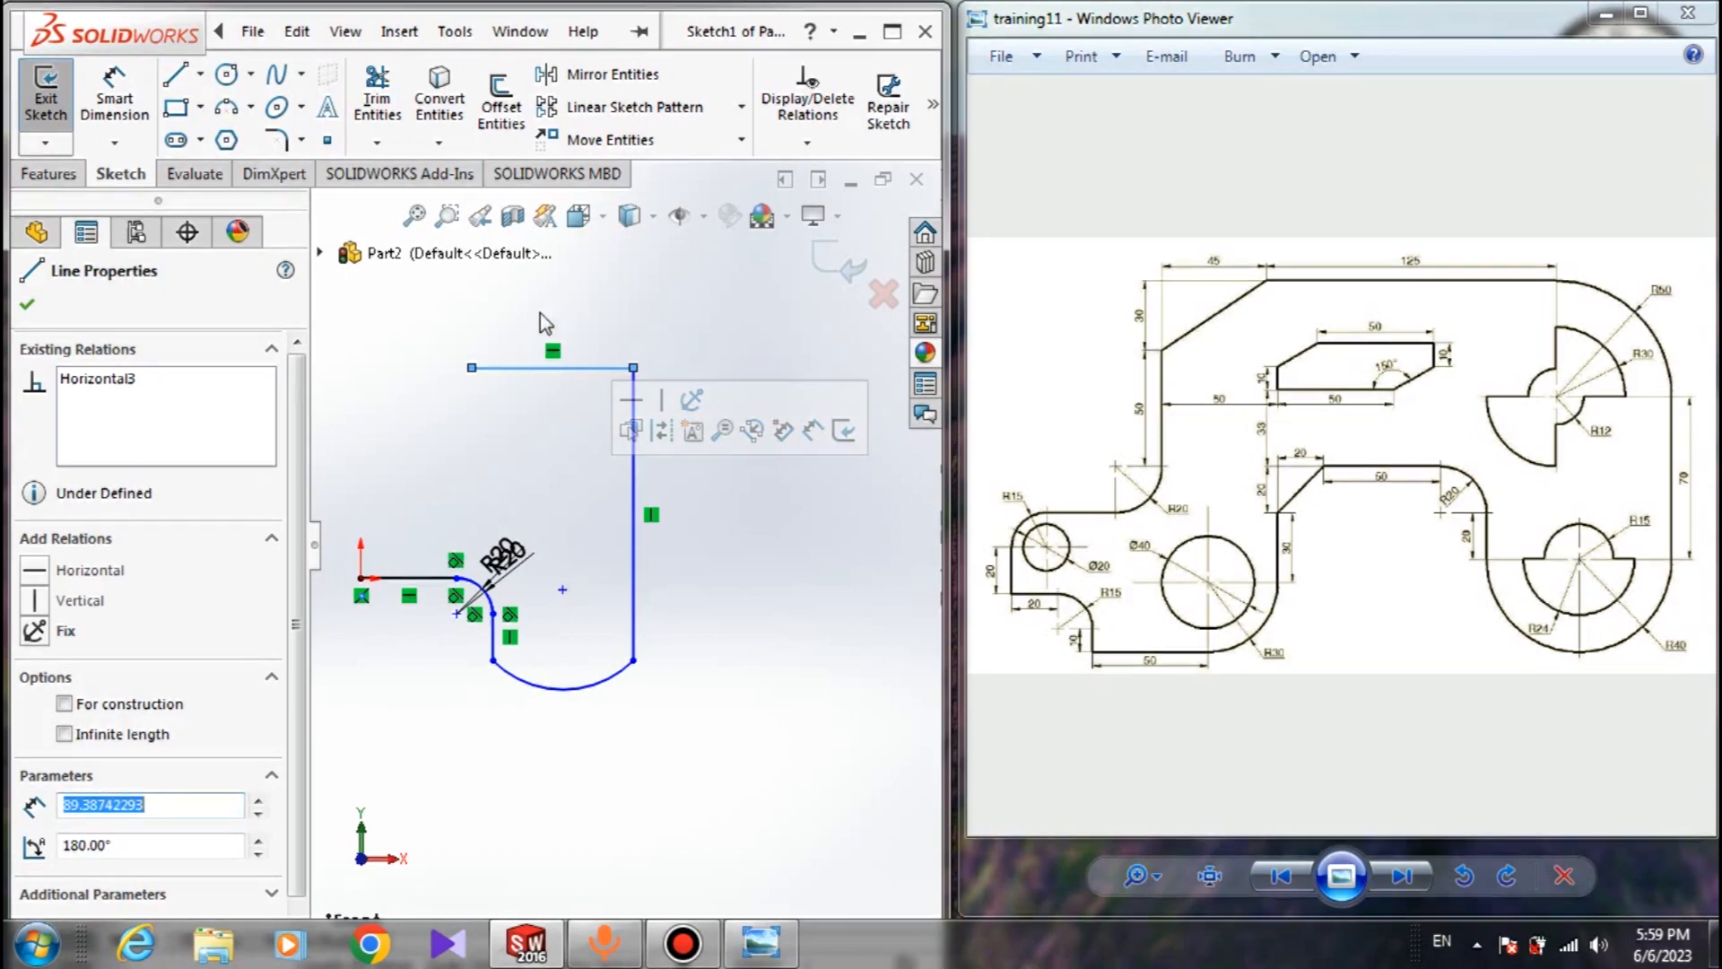
pyautogui.click(693, 305)
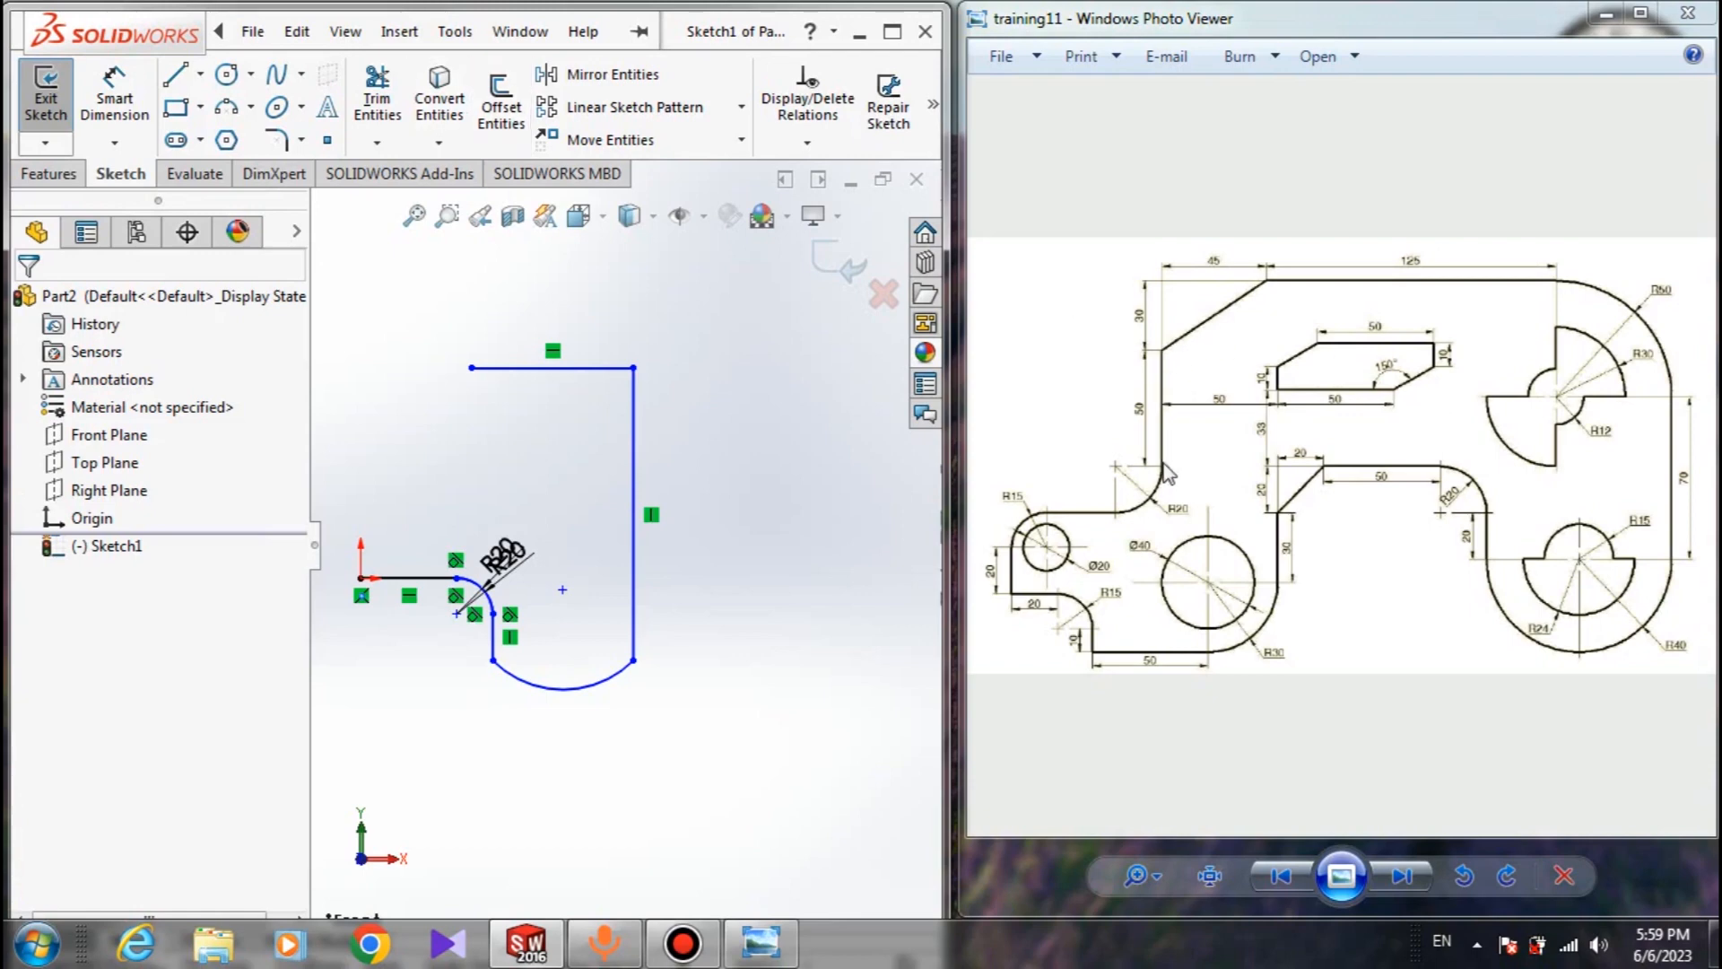
# Sketch a line chain from the upper line's left end: about 56 mm down, left until above the origin, and a short line down
pyautogui.click(175, 74)
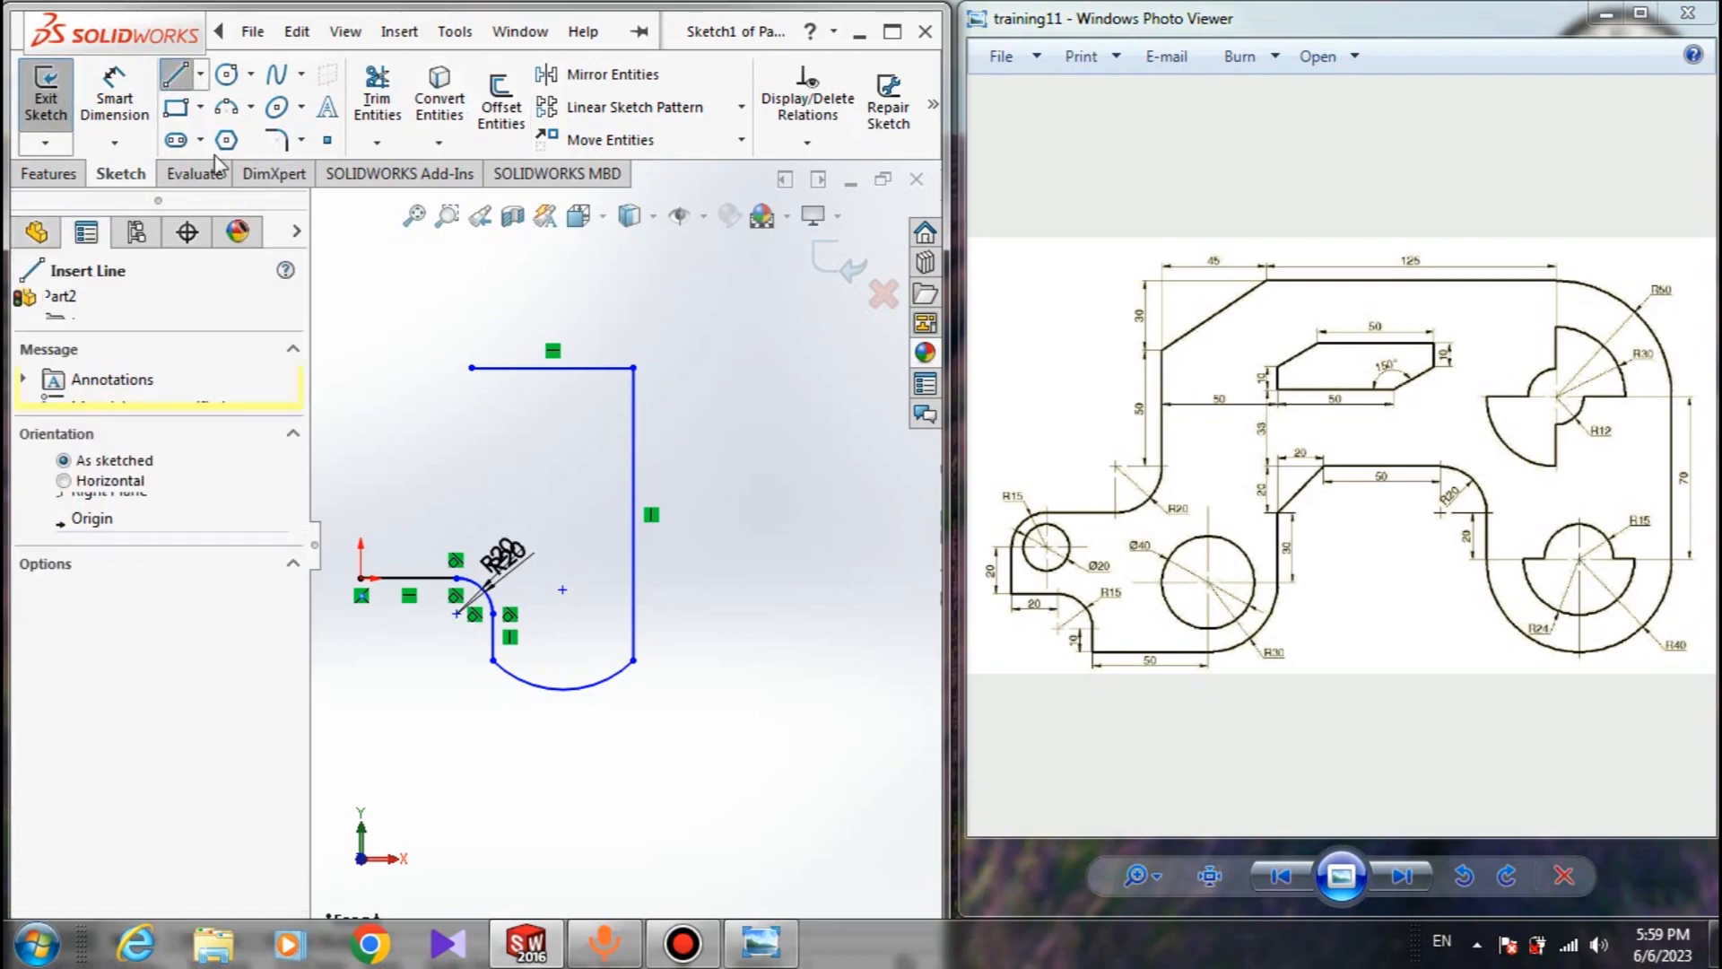
pyautogui.click(472, 368)
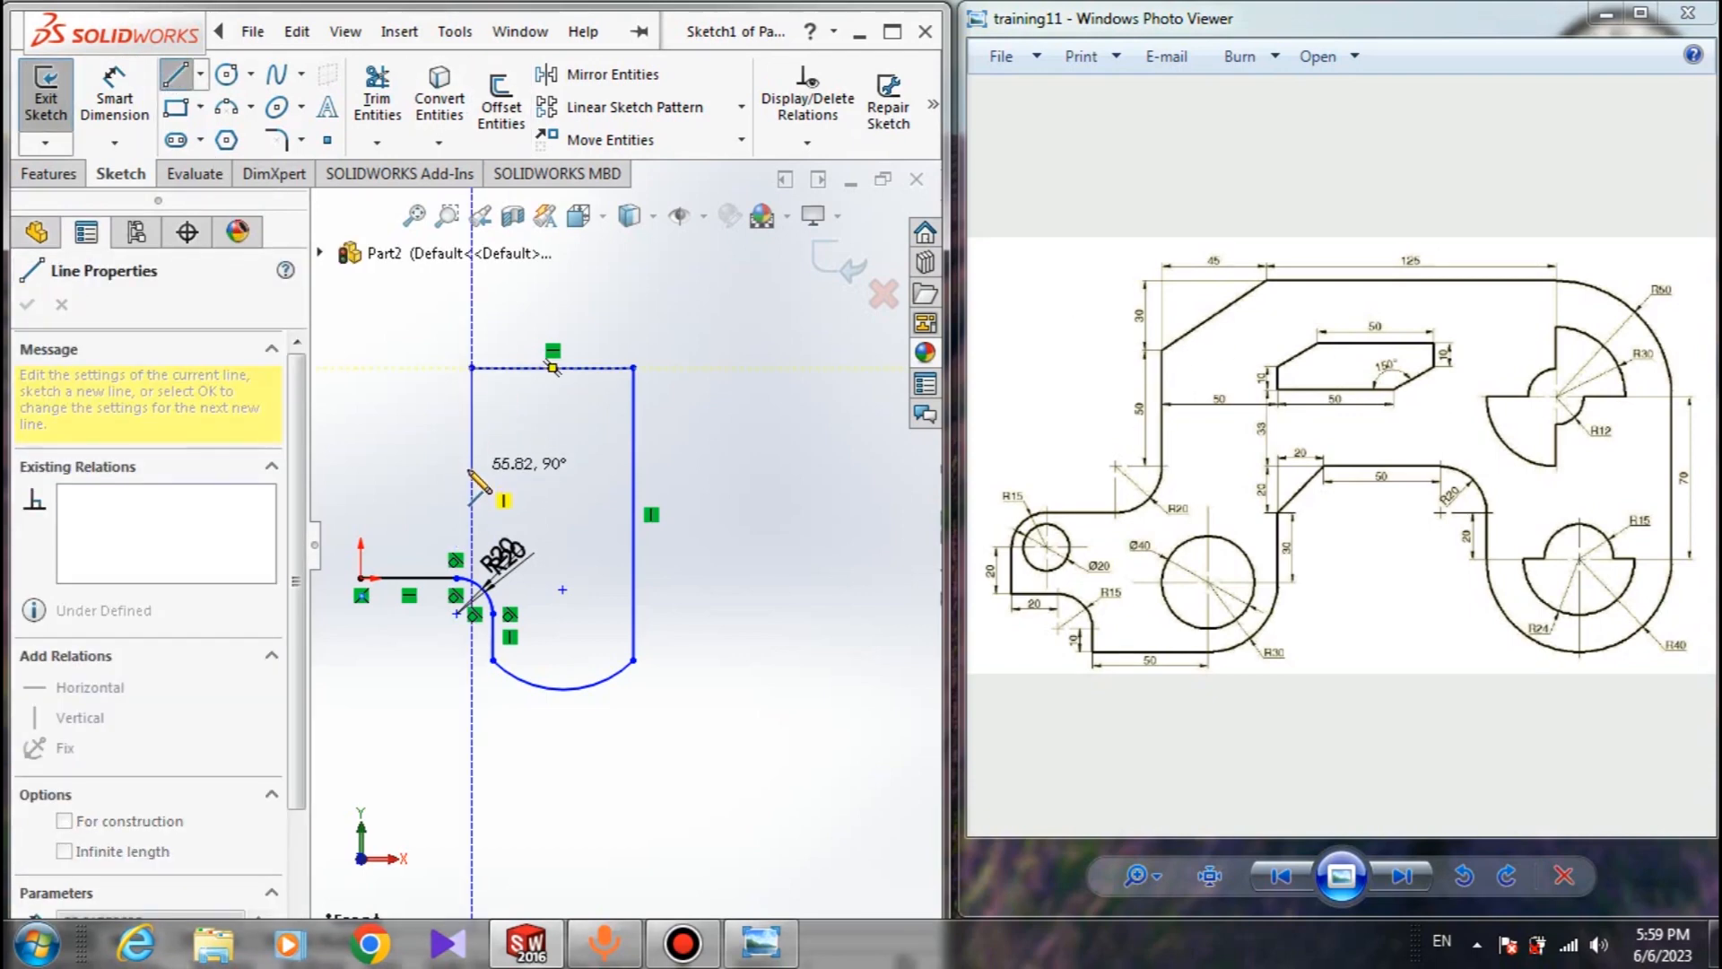
pyautogui.click(472, 468)
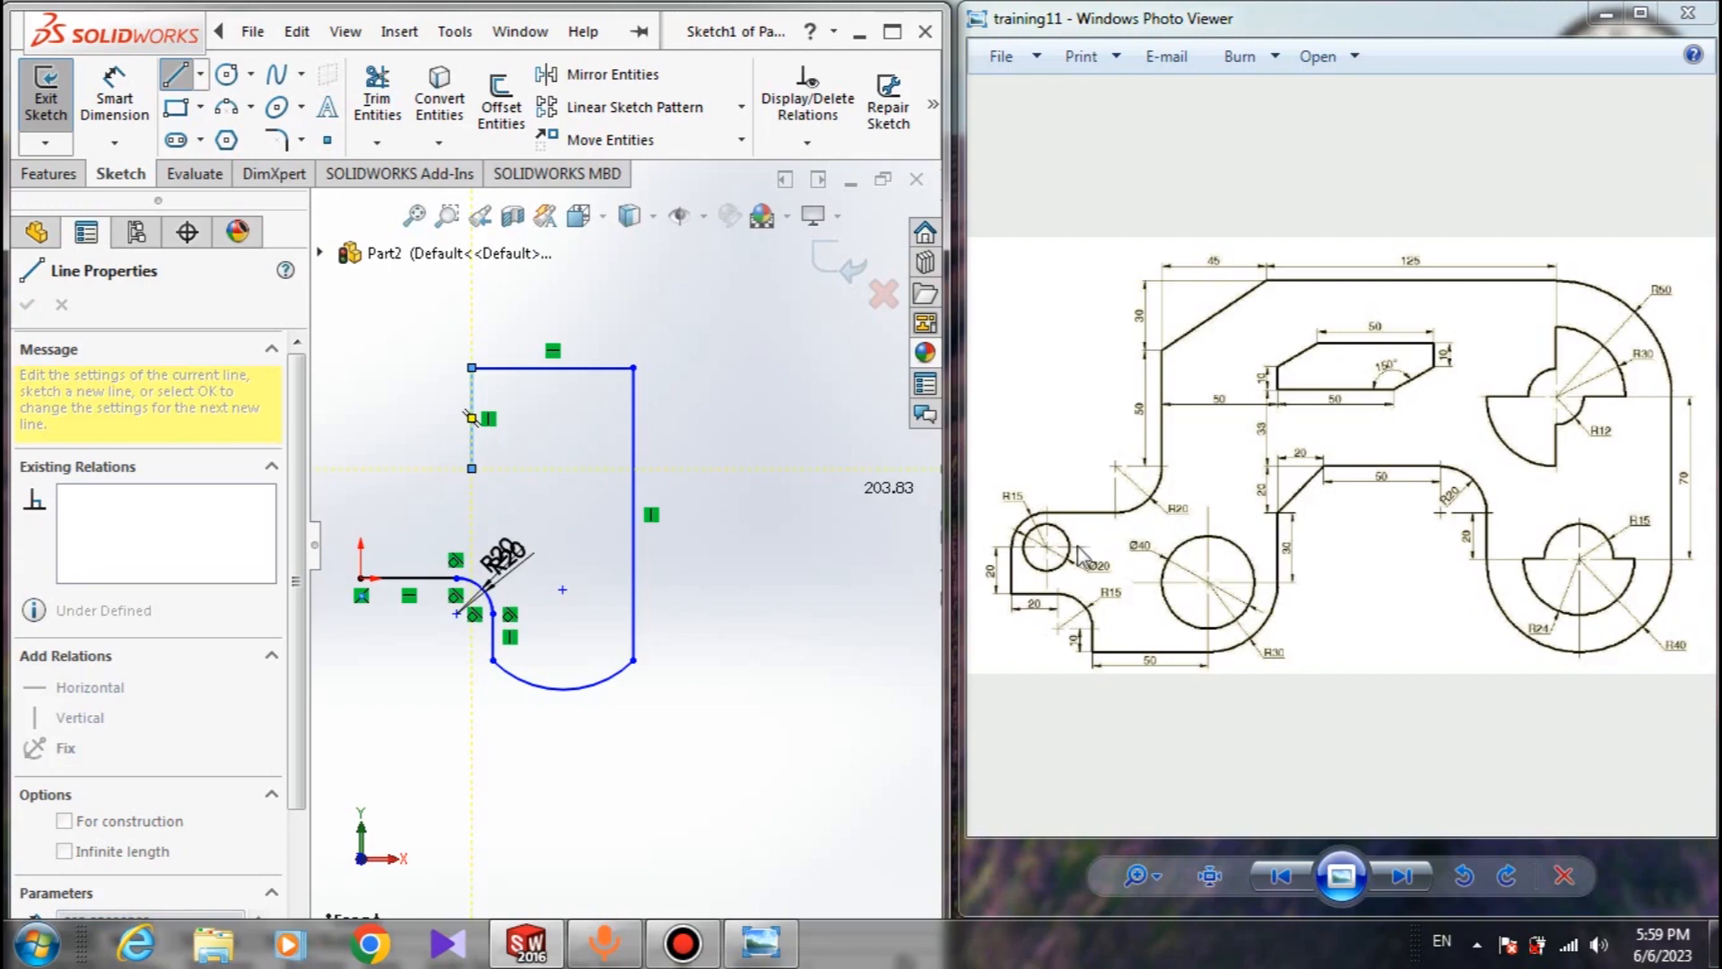
pyautogui.click(361, 469)
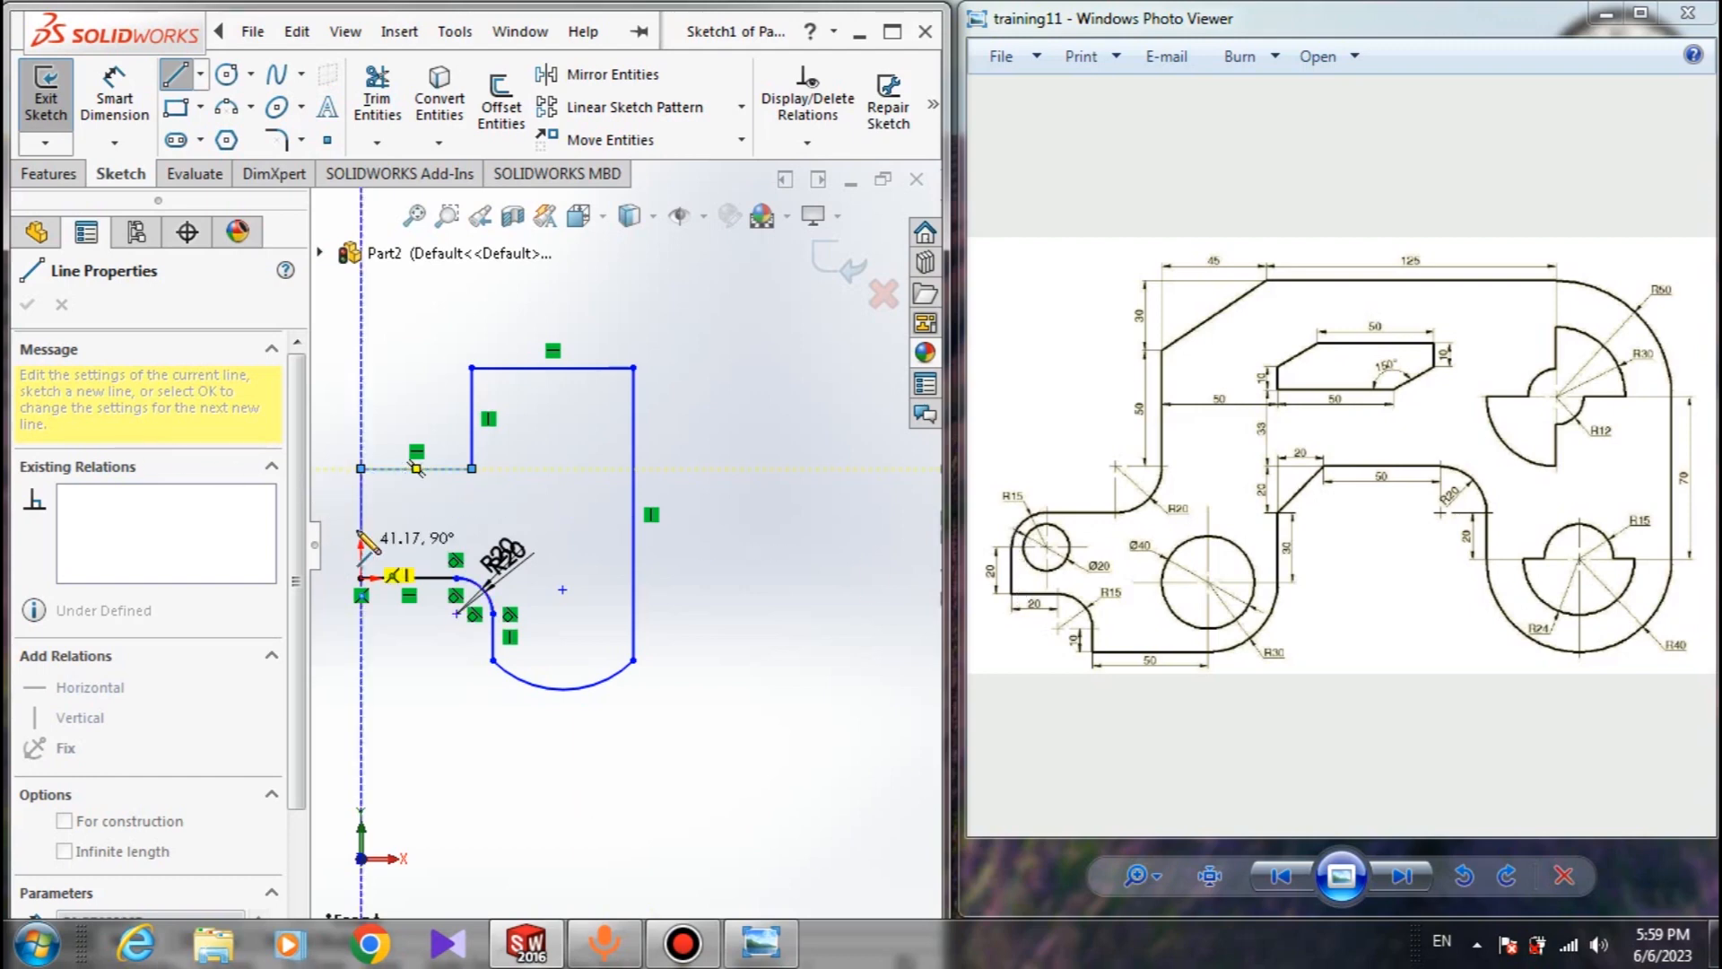
pyautogui.click(360, 524)
pyautogui.click(529, 400)
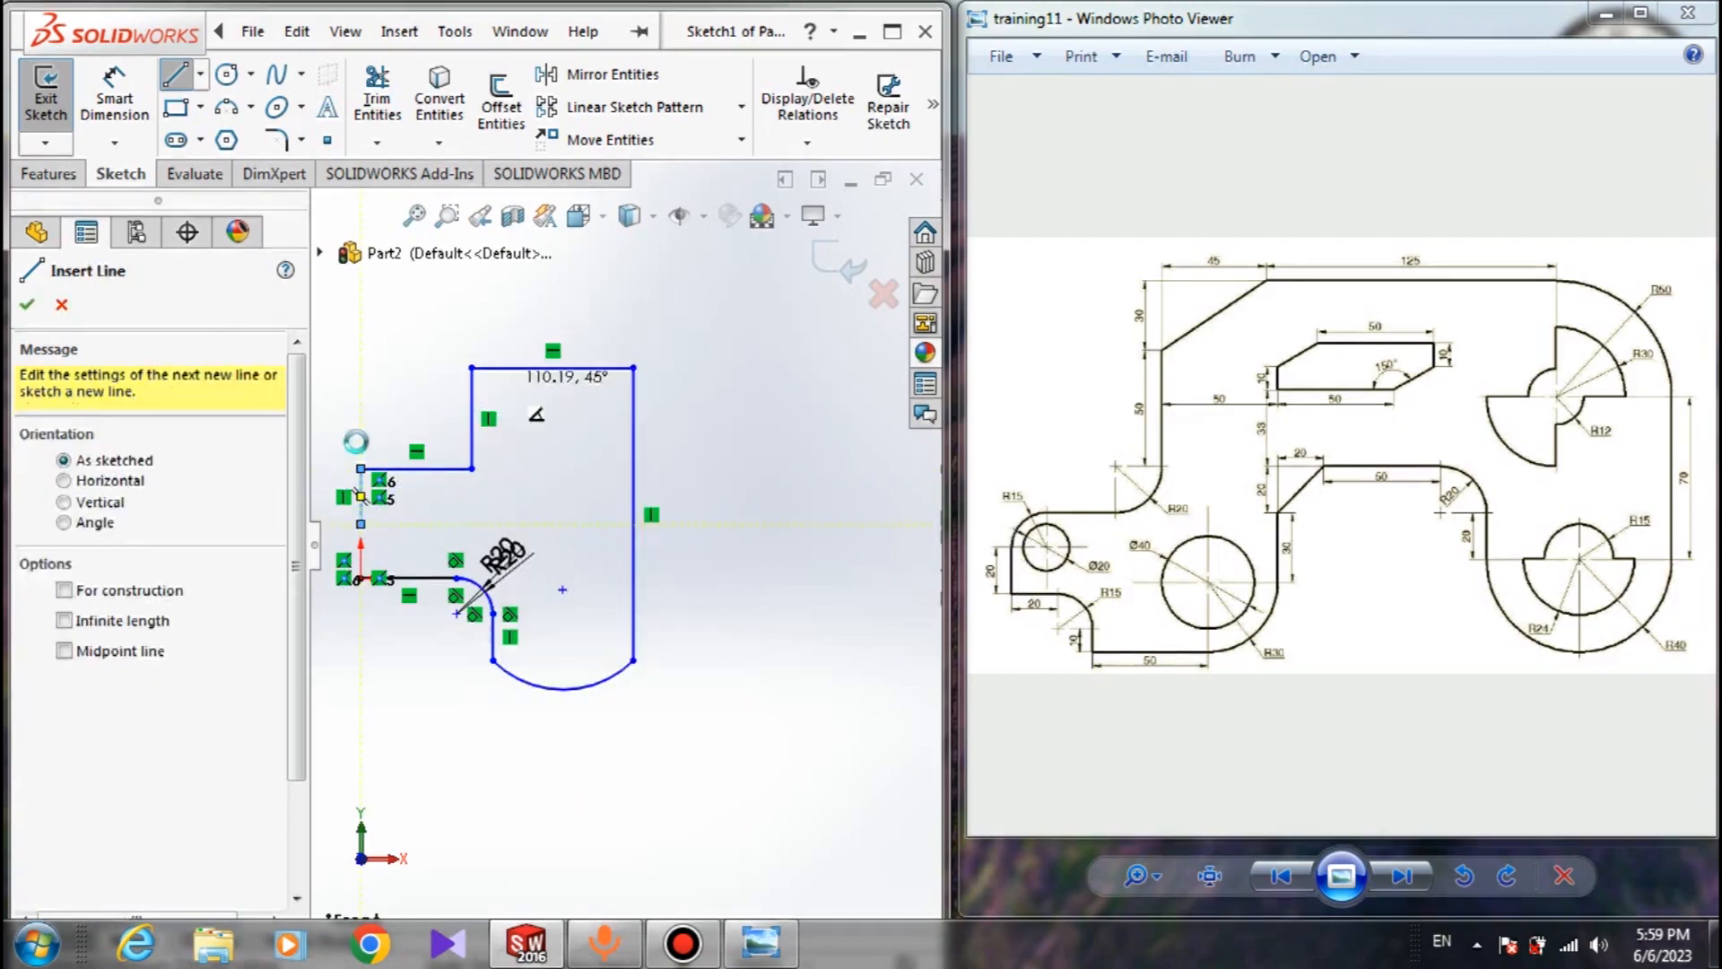
pyautogui.click(386, 470)
pyautogui.scroll(3, 419, 560)
pyautogui.click(418, 560)
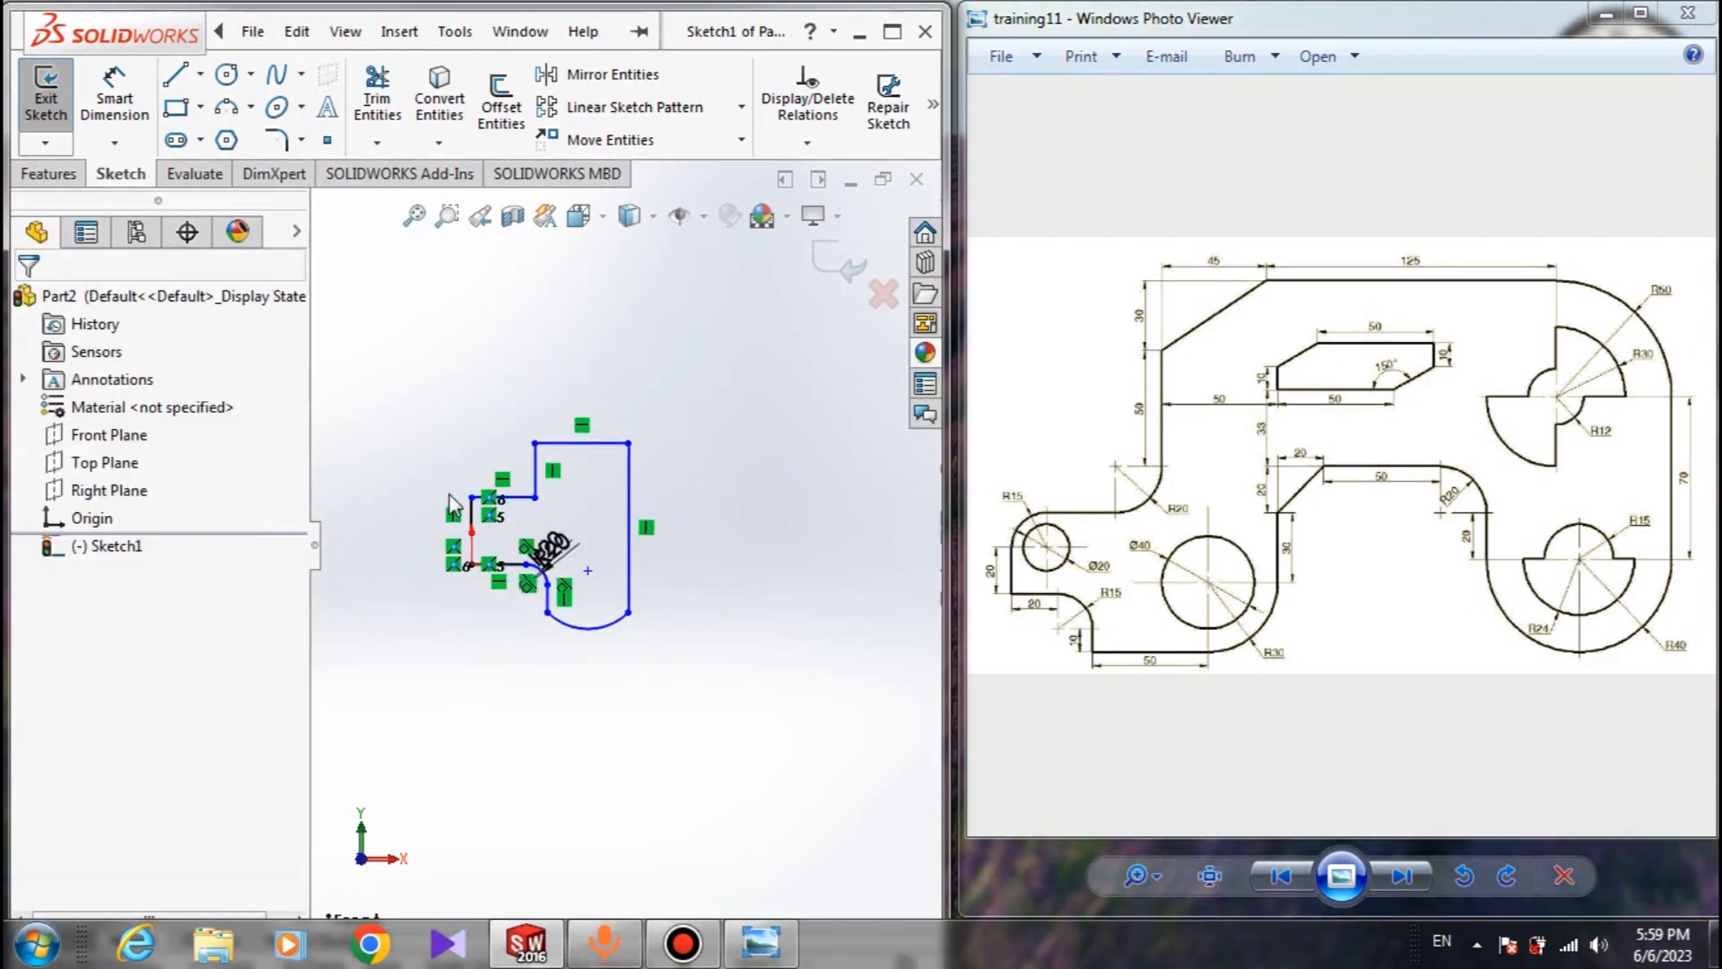
# Delete the relations that tie the short left vertical line to the origin, keeping its vertical relation
pyautogui.click(471, 492)
pyautogui.moveTo(471, 521)
pyautogui.mouseDown()
pyautogui.moveTo(402, 522)
pyautogui.moveTo(471, 527)
pyautogui.mouseUp()
pyautogui.scroll(-3, 472, 527)
pyautogui.click(587, 522)
pyautogui.scroll(-5, 588, 527)
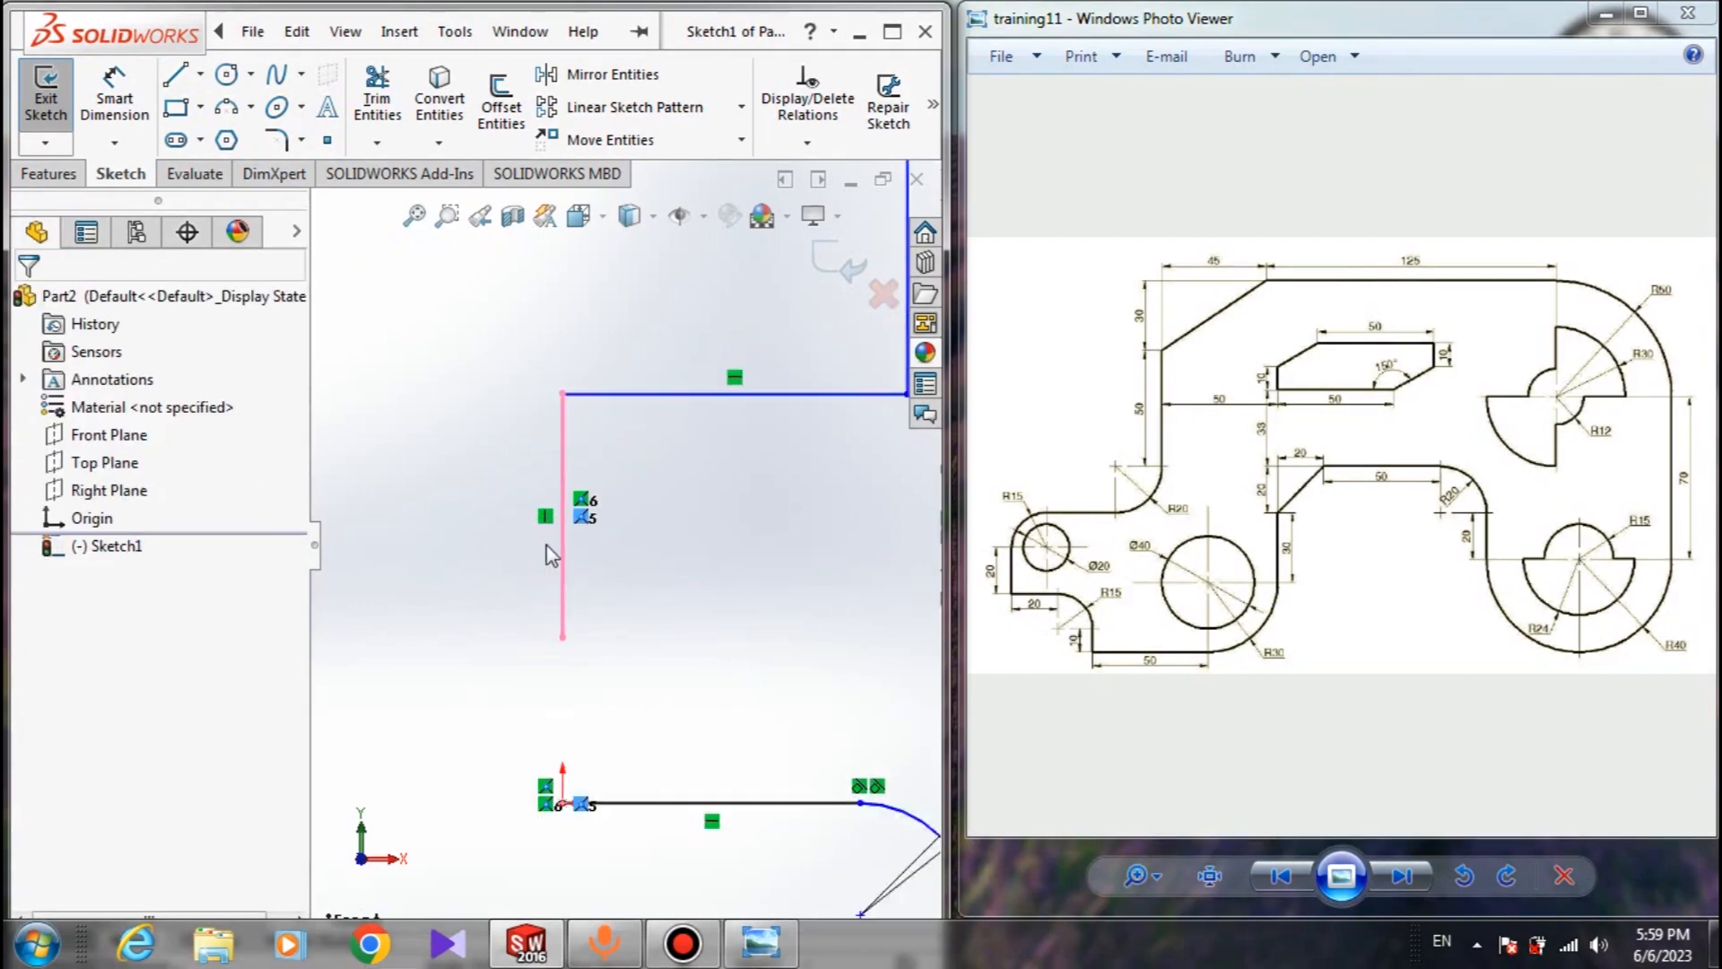
pyautogui.click(592, 511)
pyautogui.press('Delete')
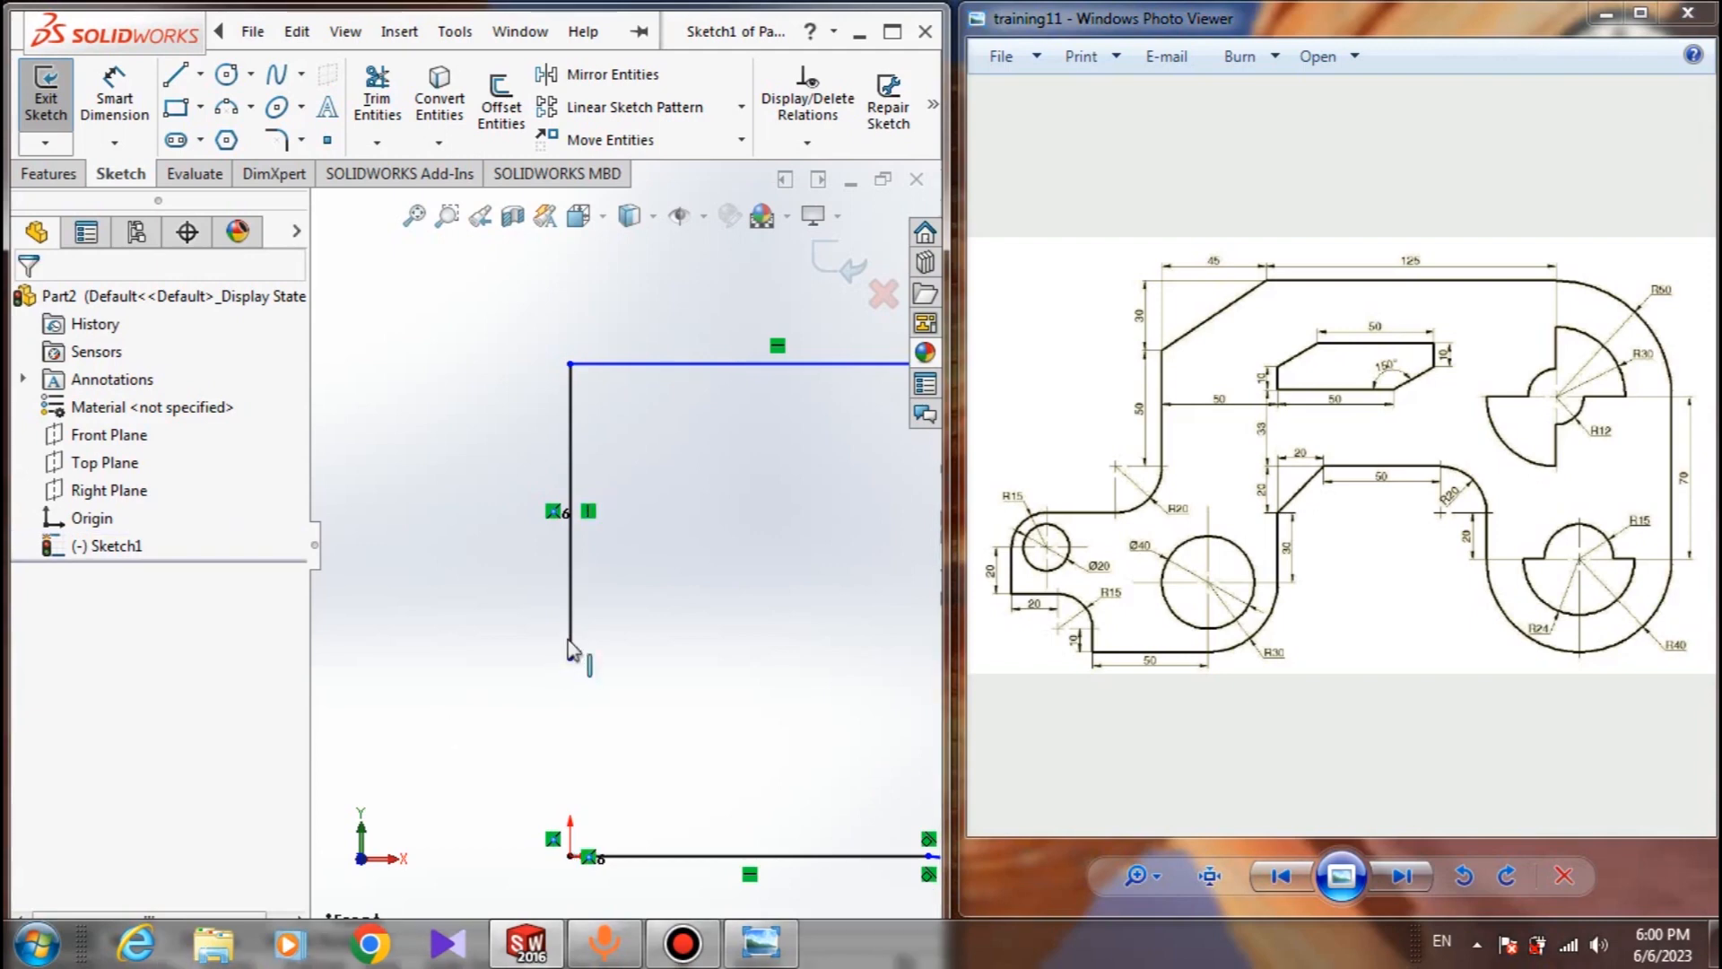
pyautogui.moveTo(514, 657); pyautogui.dragTo(518, 648)
pyautogui.click(702, 695)
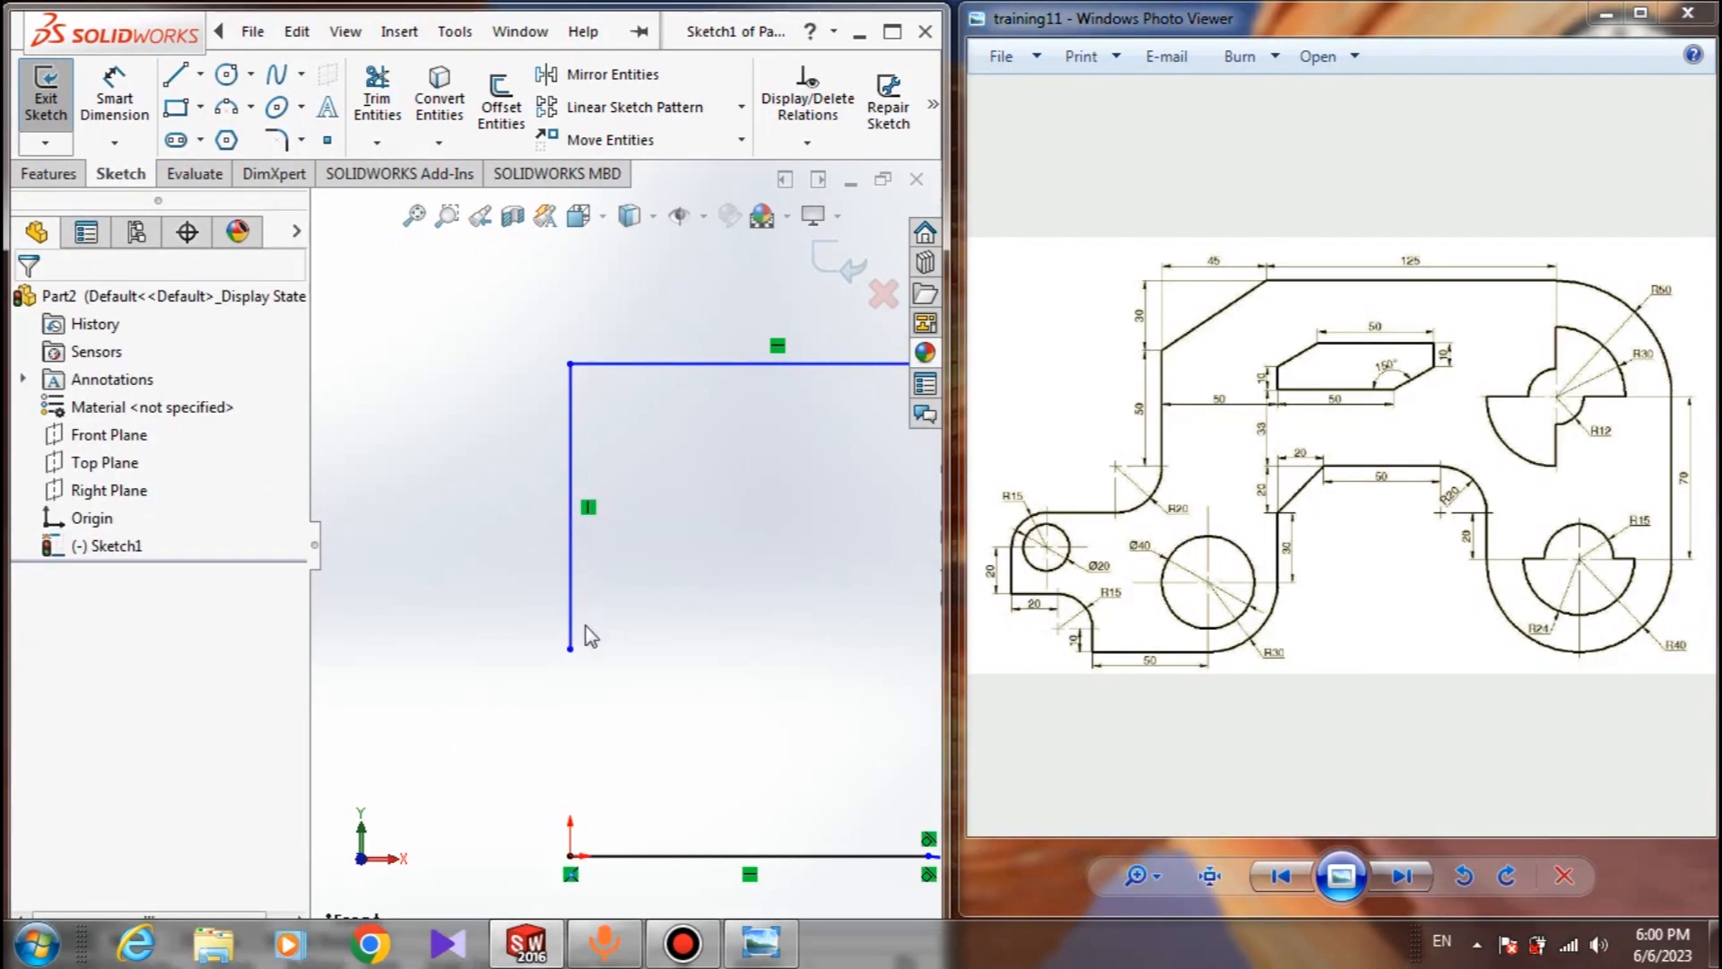
# Move the short left vertical line further left, away from the origin
pyautogui.scroll(3, 581, 637)
pyautogui.moveTo(597, 596); pyautogui.dragTo(490, 586)
pyautogui.click(635, 644)
pyautogui.scroll(4, 622, 545)
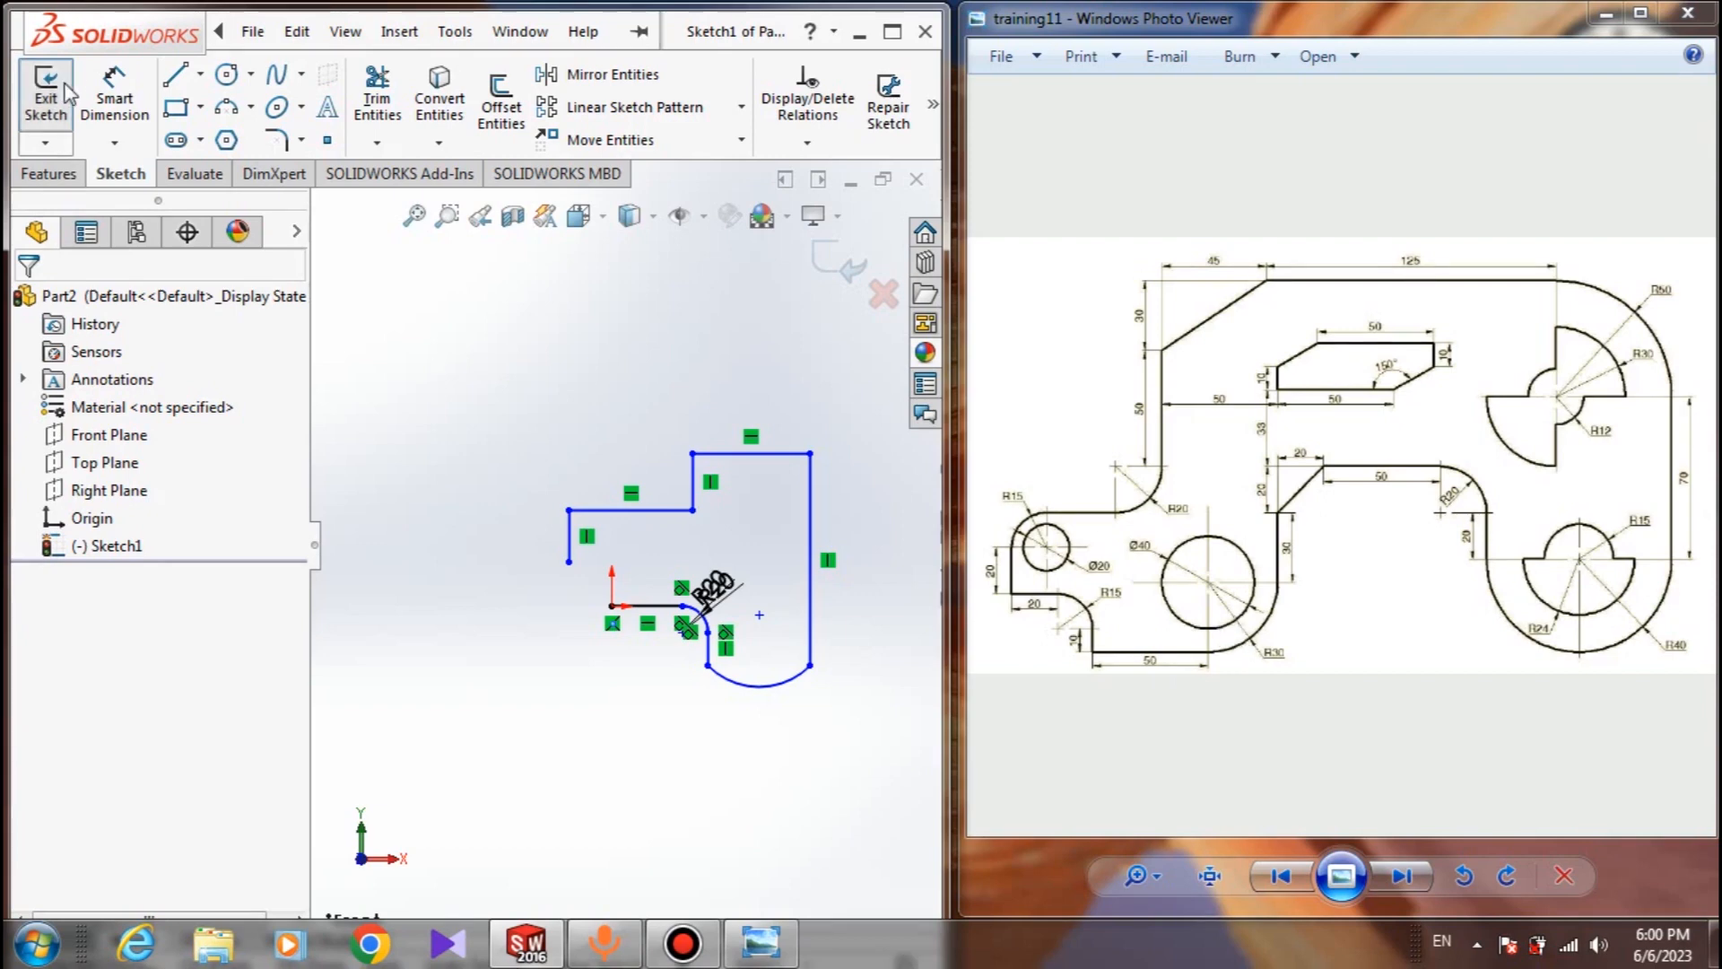
# Dimension the horizontal line starting at the origin to 50 mm, following the enlarged reference drawing
pyautogui.click(114, 96)
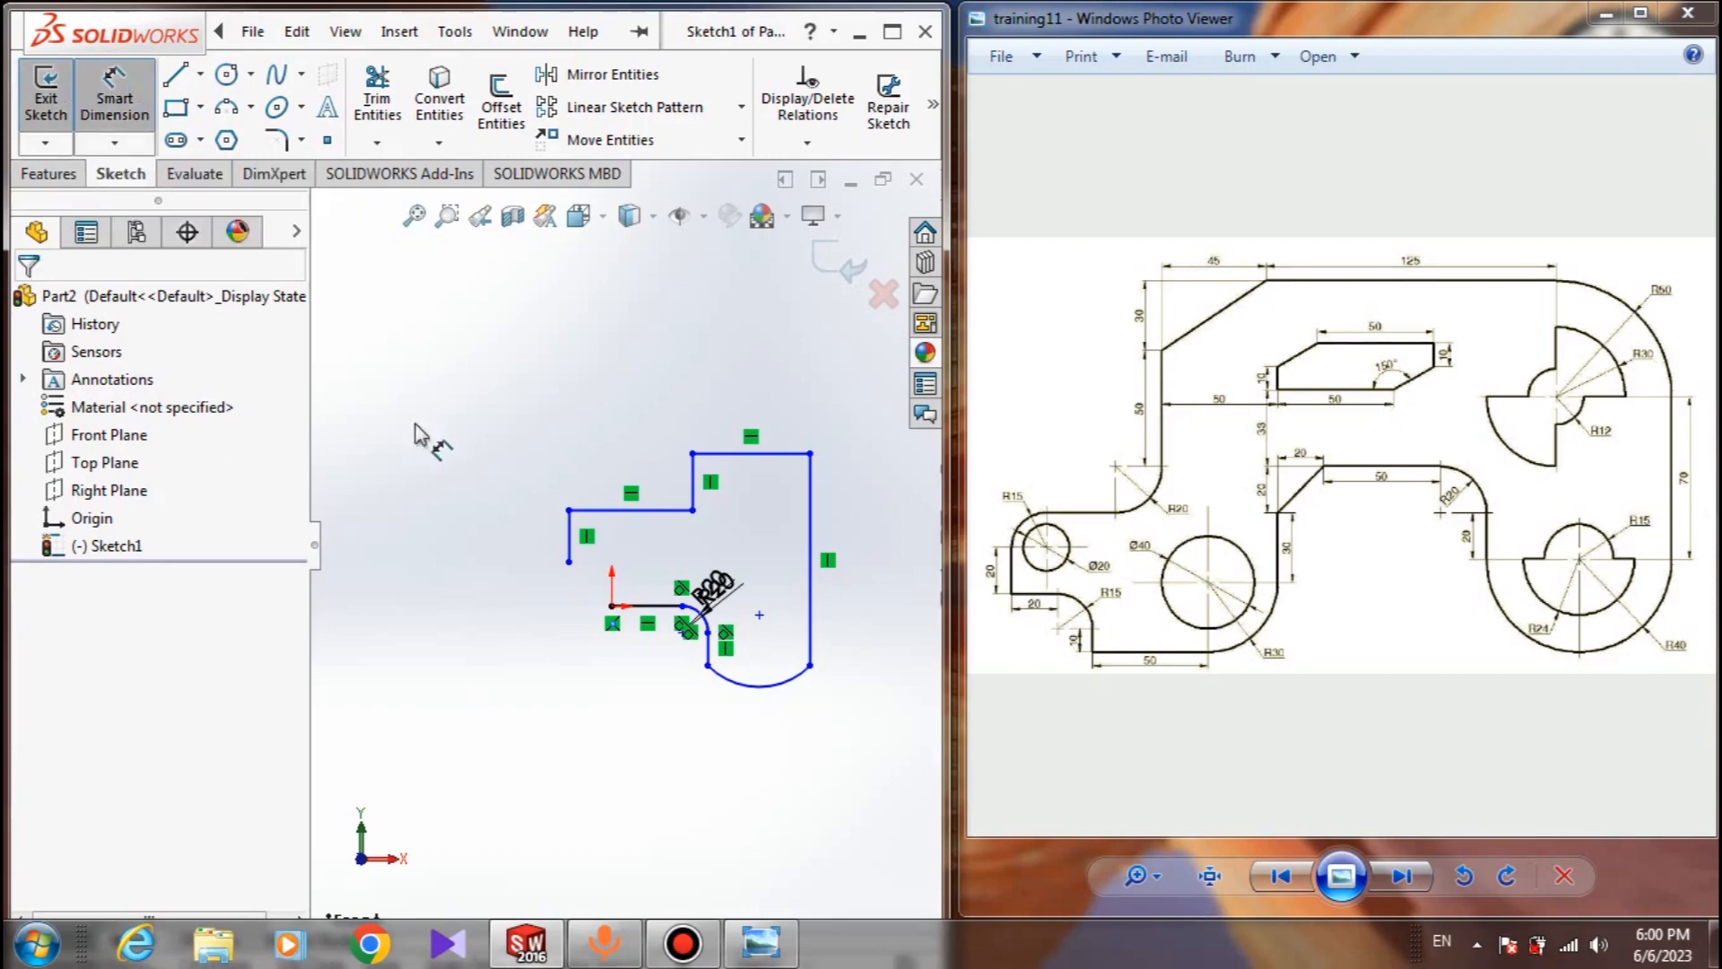
pyautogui.scroll(-2, 709, 556)
pyautogui.click(1377, 480)
pyautogui.scroll(2, 1388, 496)
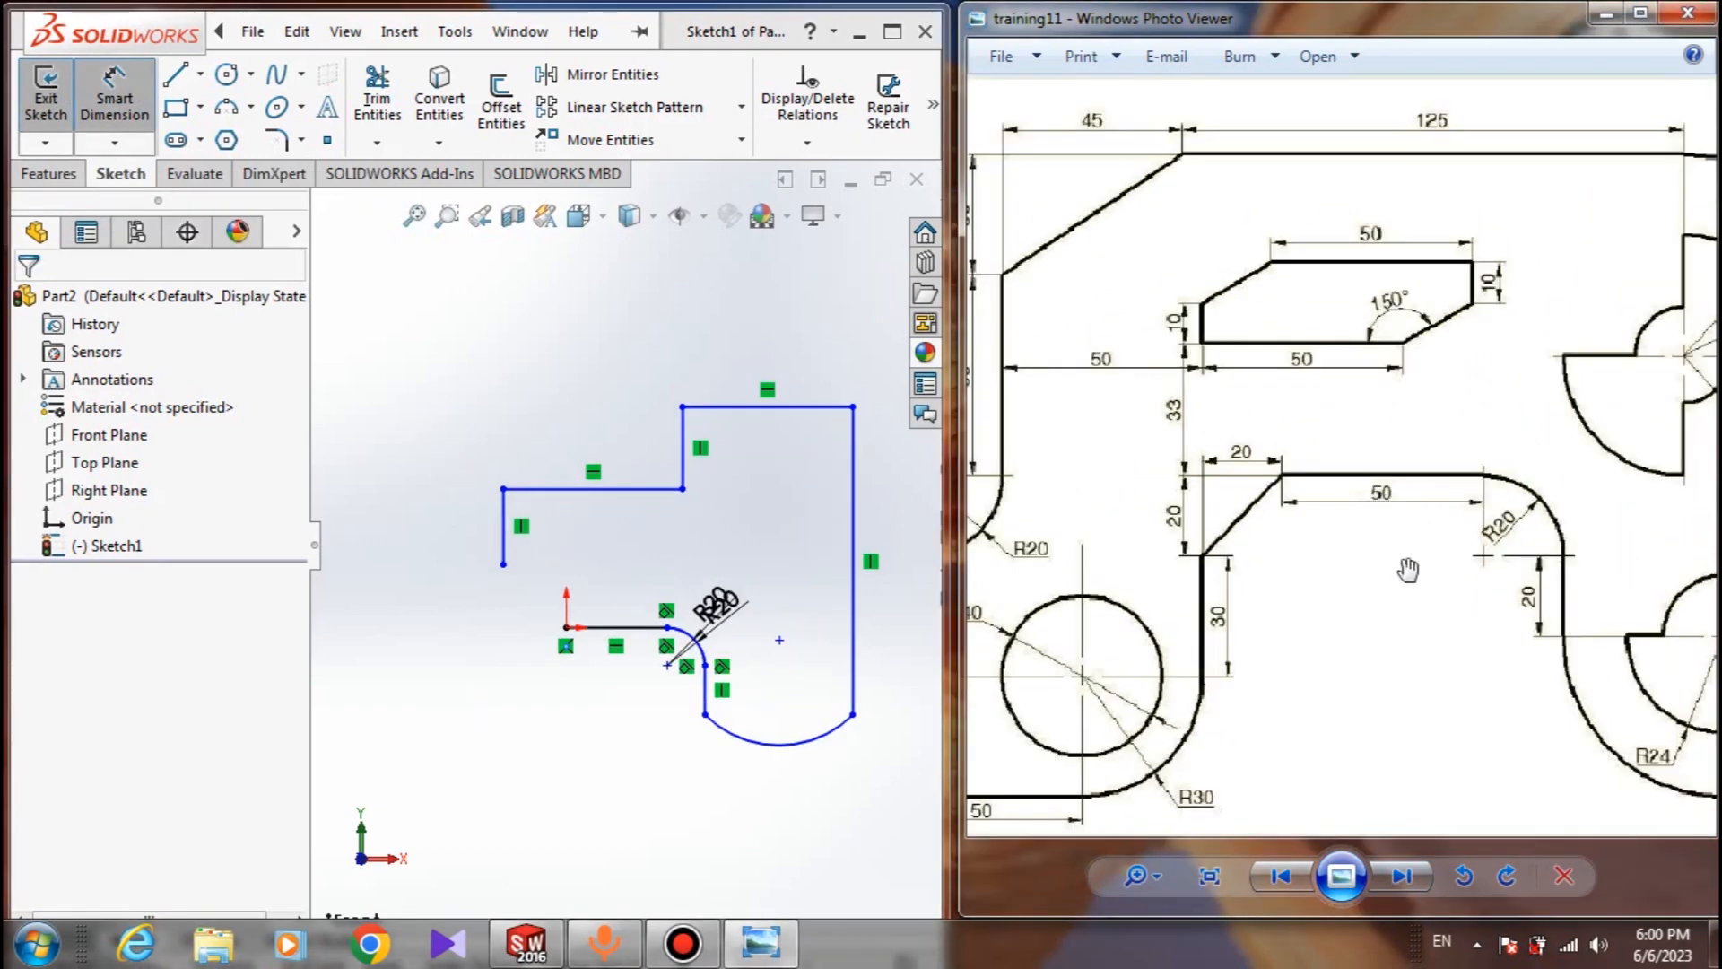
pyautogui.click(615, 638)
pyautogui.click(584, 738)
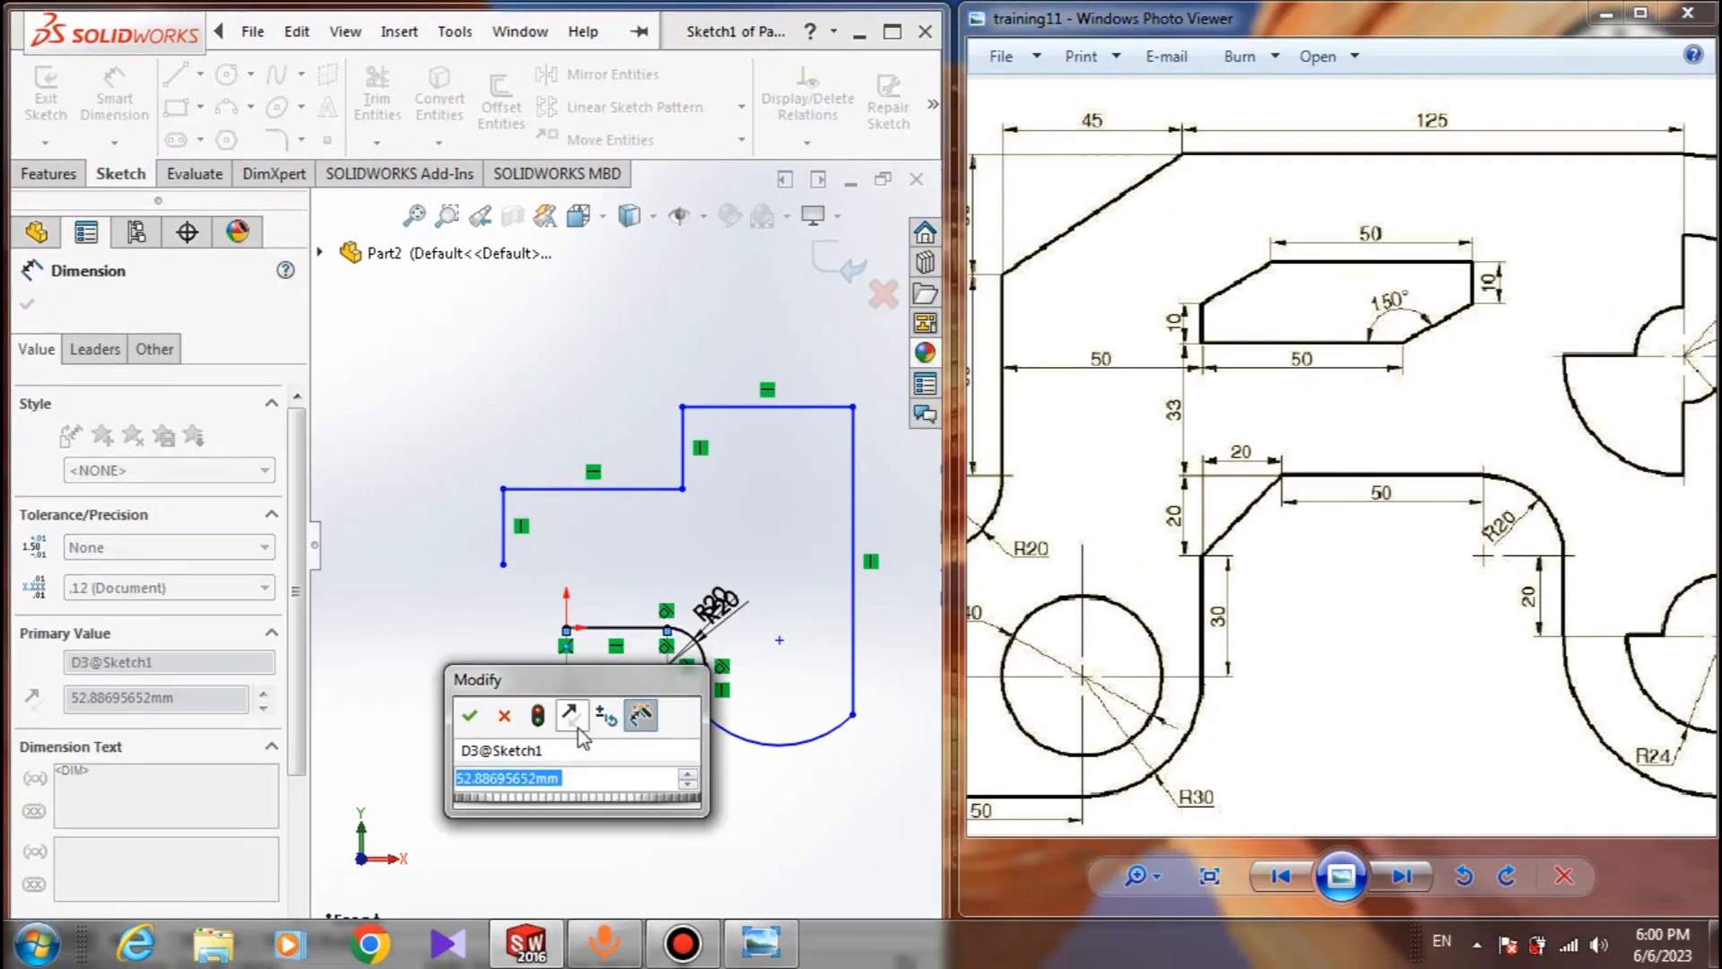
pyautogui.write('50')
pyautogui.press('Return')
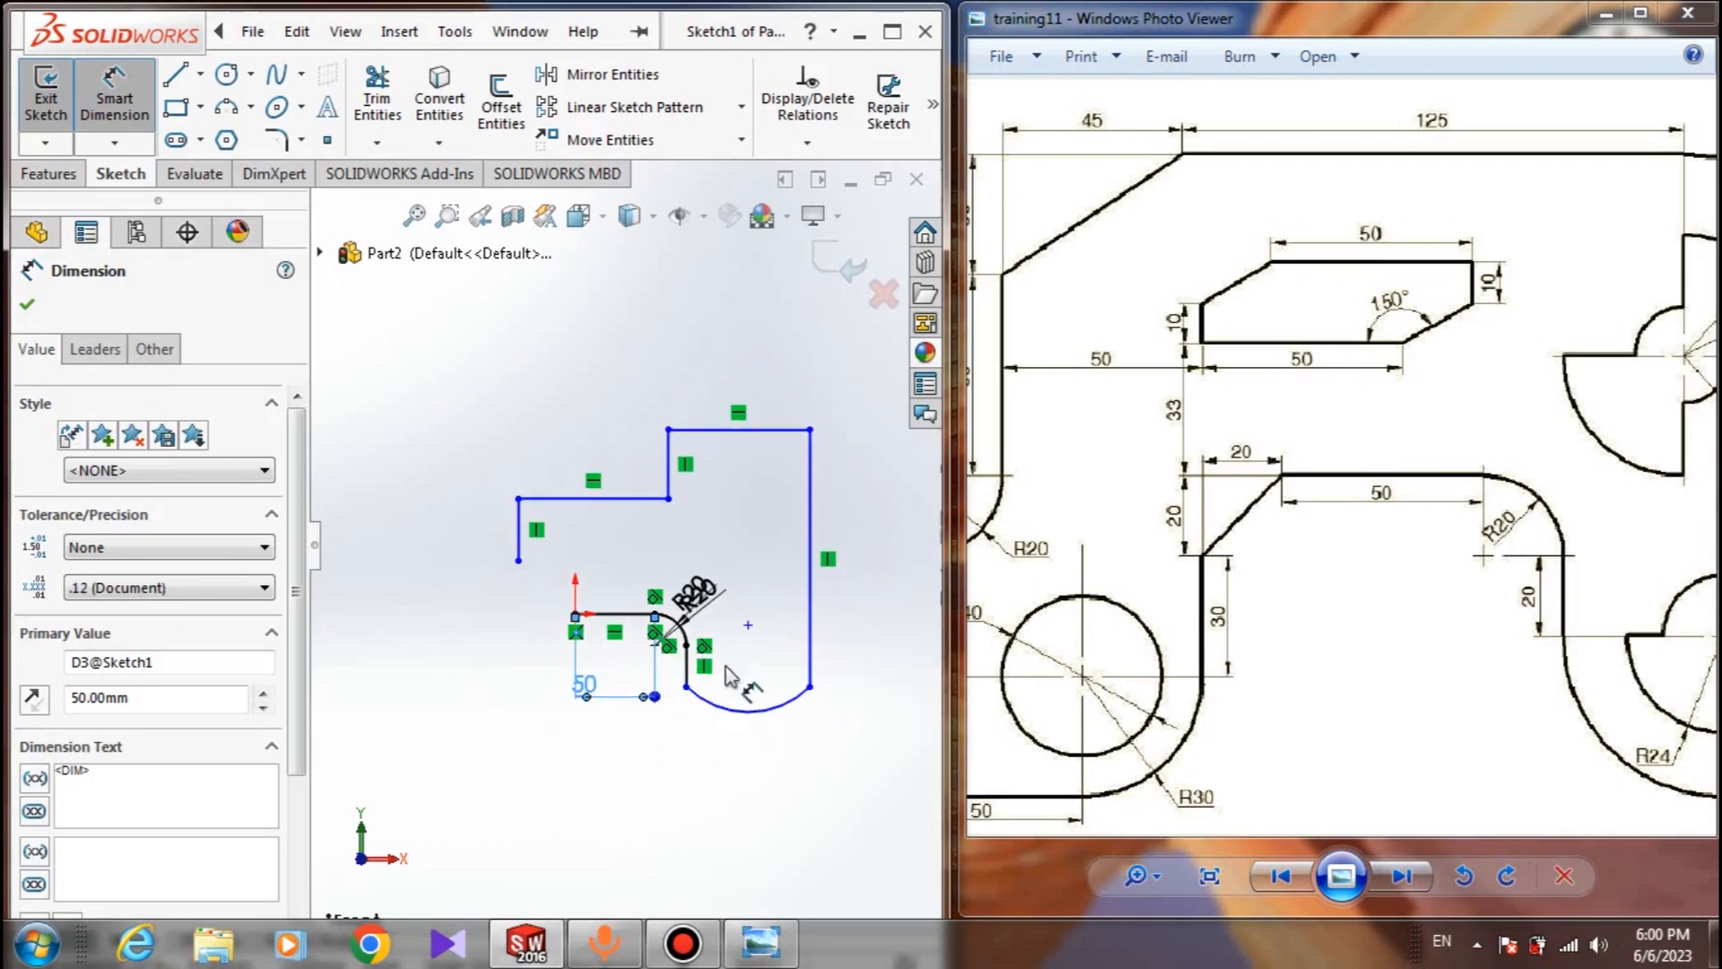
# Dimension the short vertical line below the R20 fillet to 20 mm
pyautogui.click(688, 671)
pyautogui.click(654, 682)
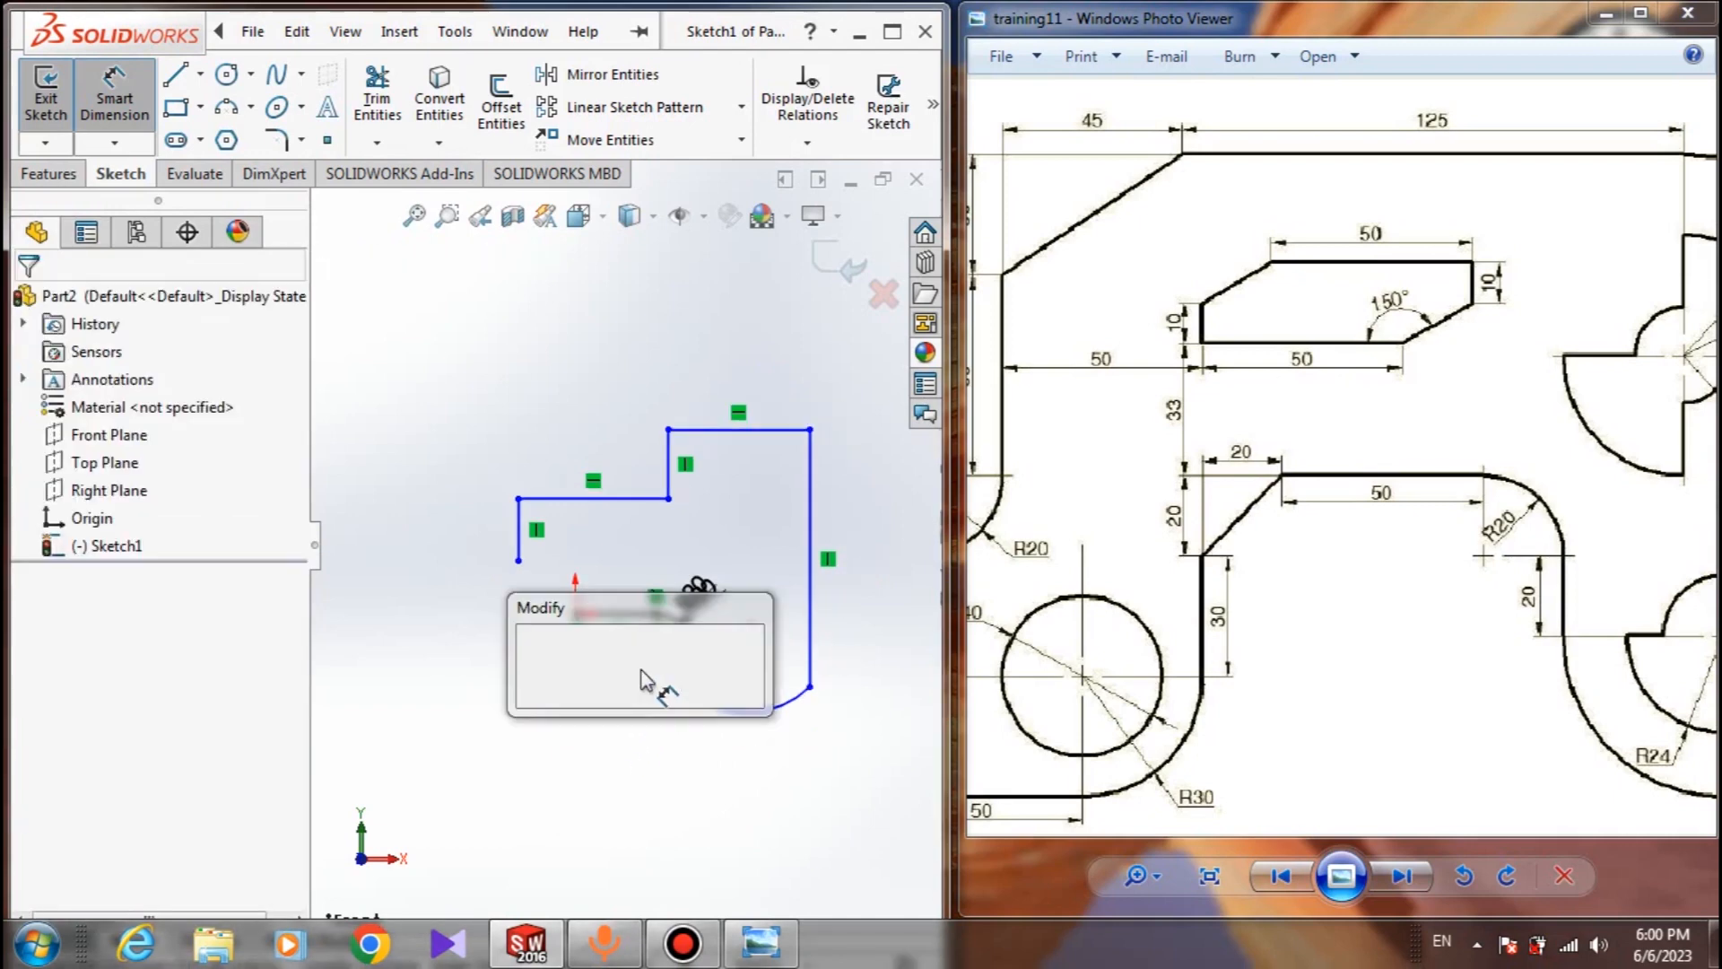
pyautogui.write('20')
pyautogui.press('Return')
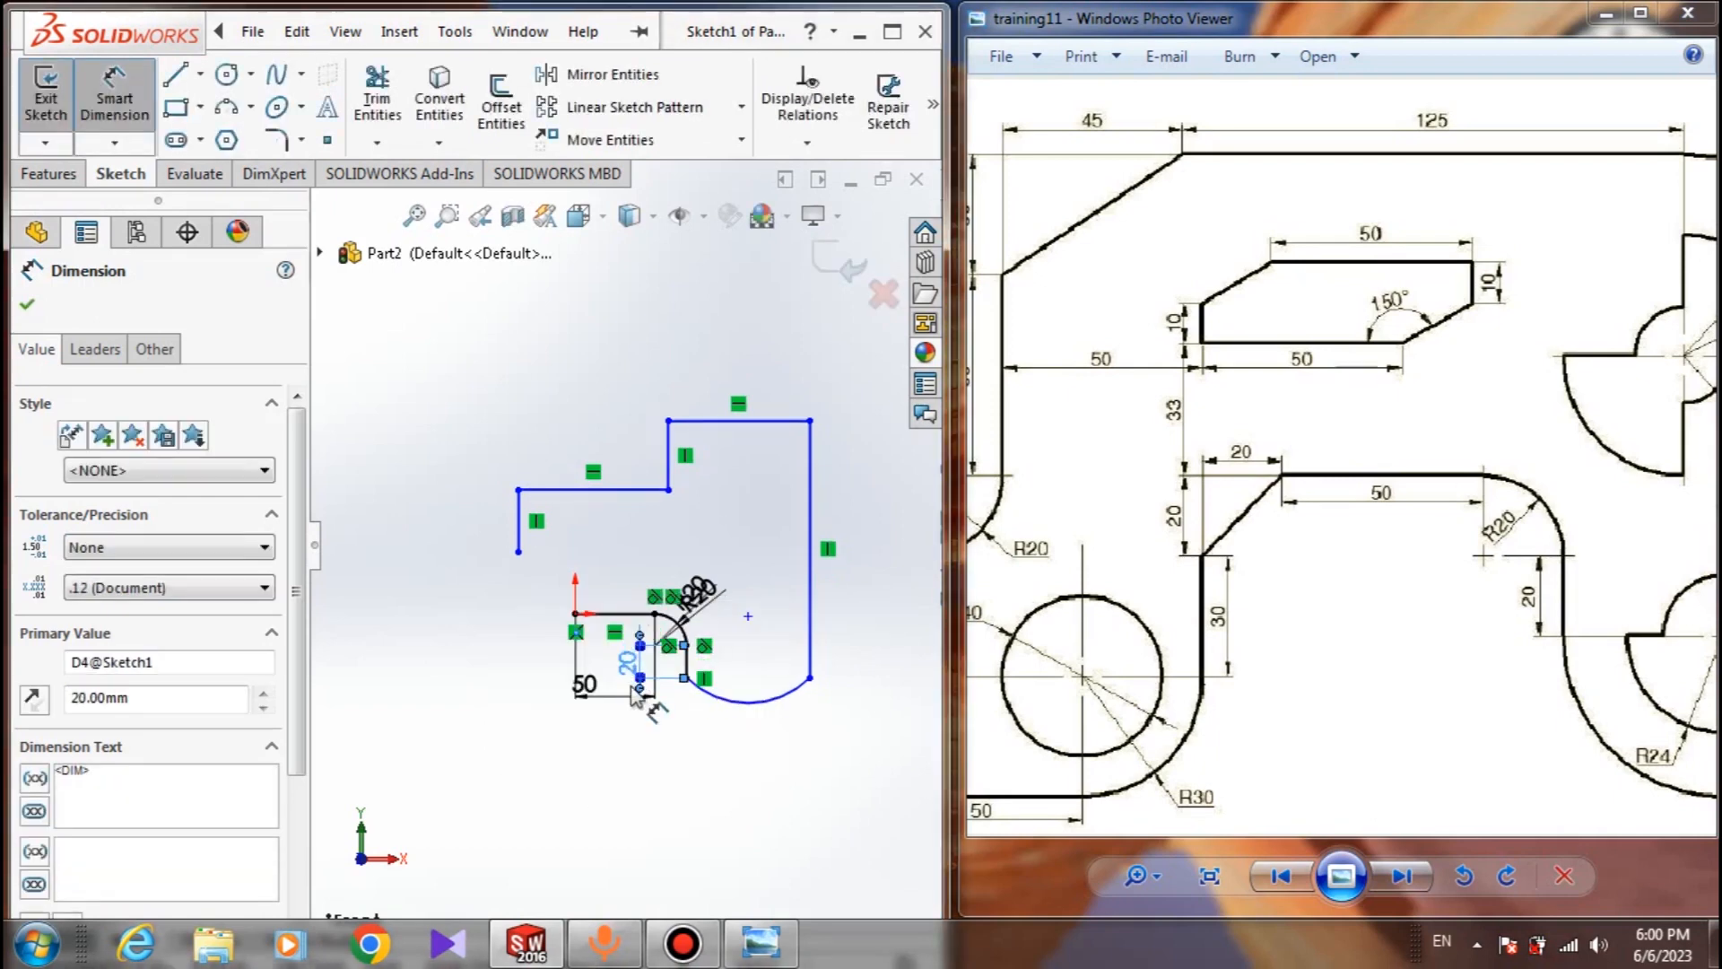
pyautogui.click(29, 306)
# Make the large bottom arc tangent to the 20 mm vertical line
pyautogui.scroll(-3, 815, 467)
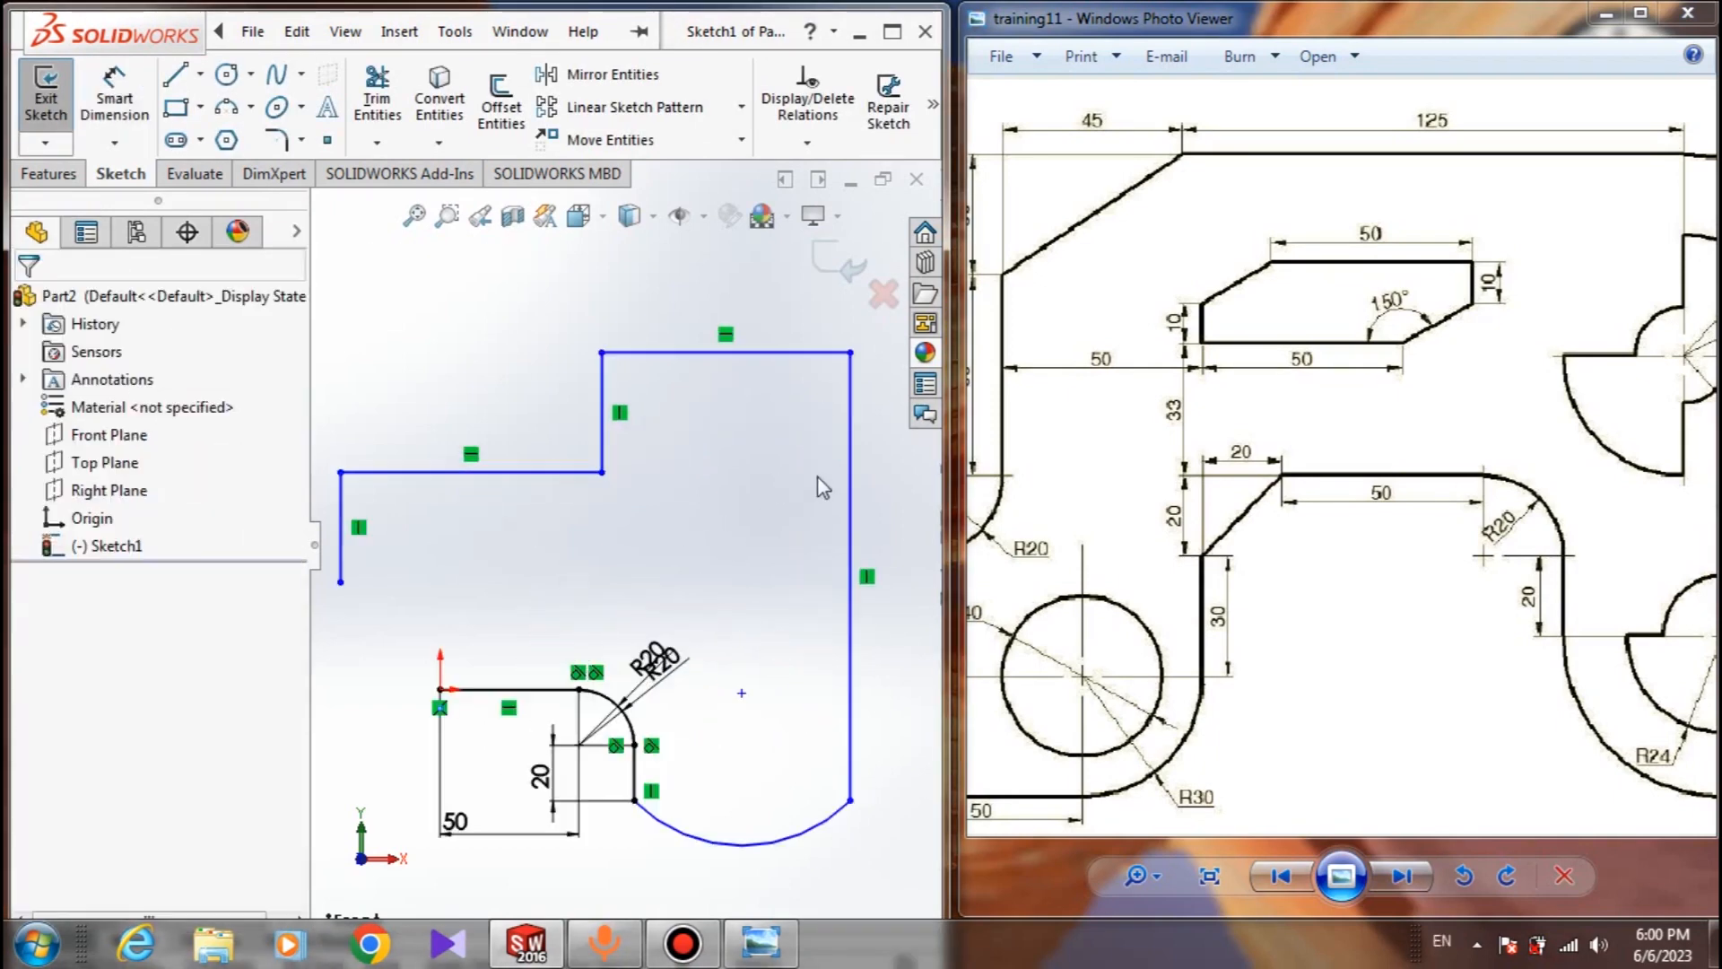
pyautogui.scroll(4, 771, 543)
pyautogui.scroll(-5, 687, 634)
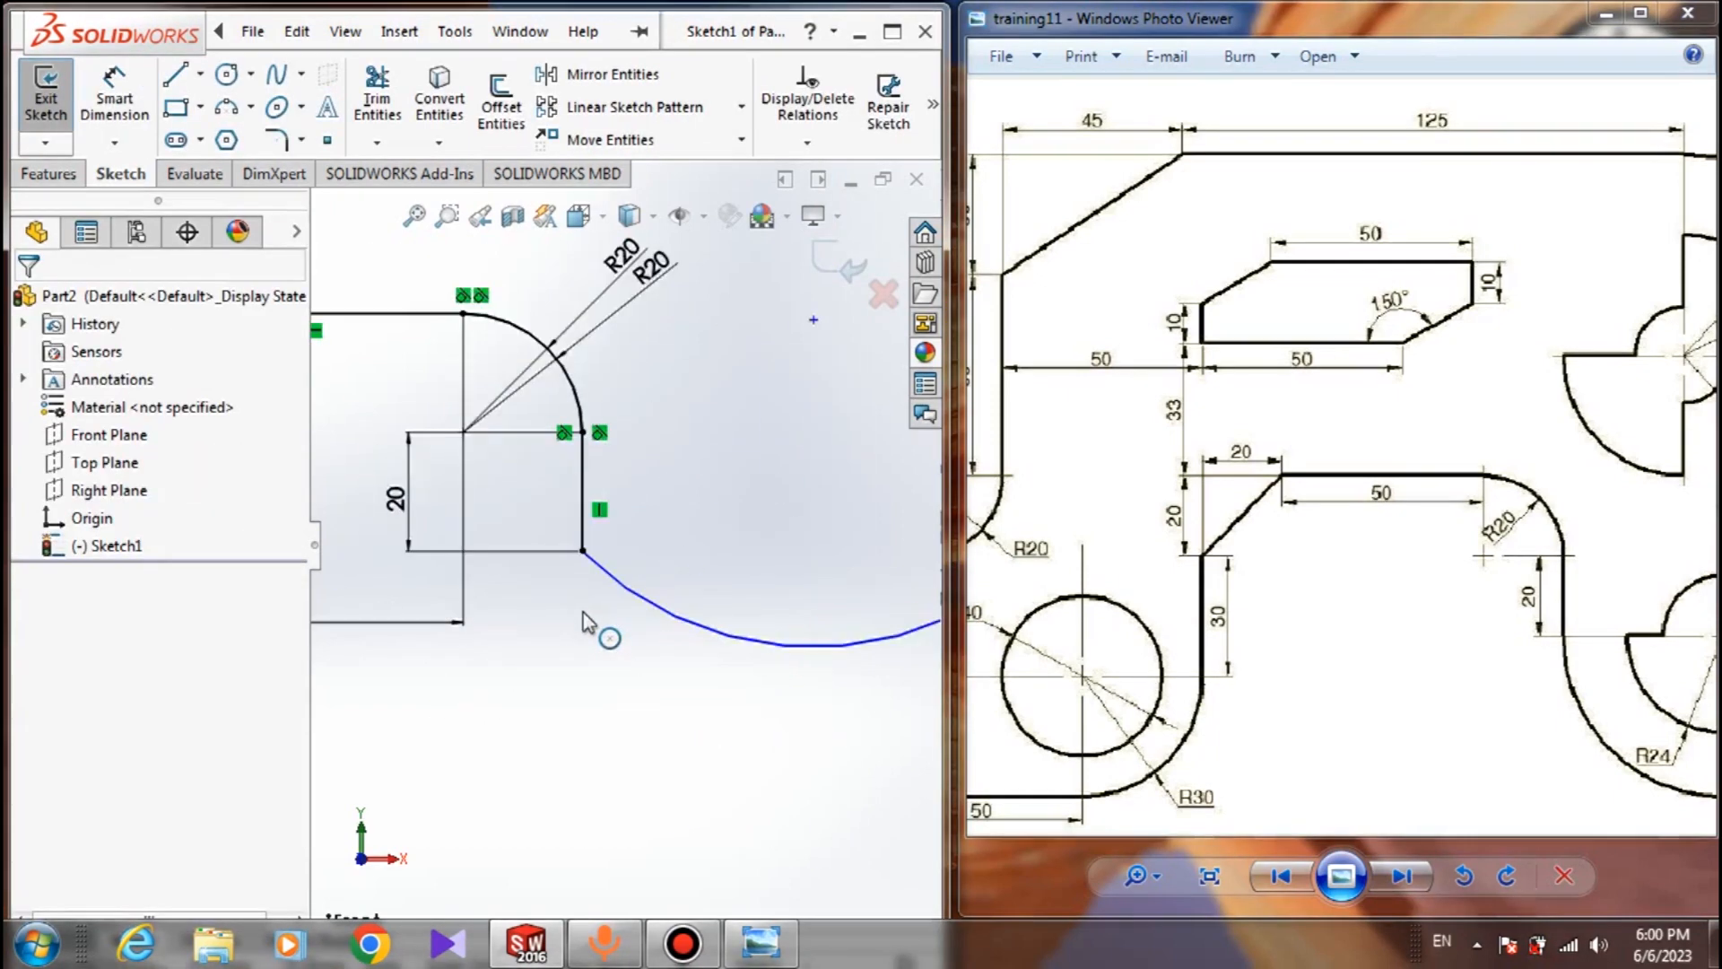
pyautogui.click(629, 567)
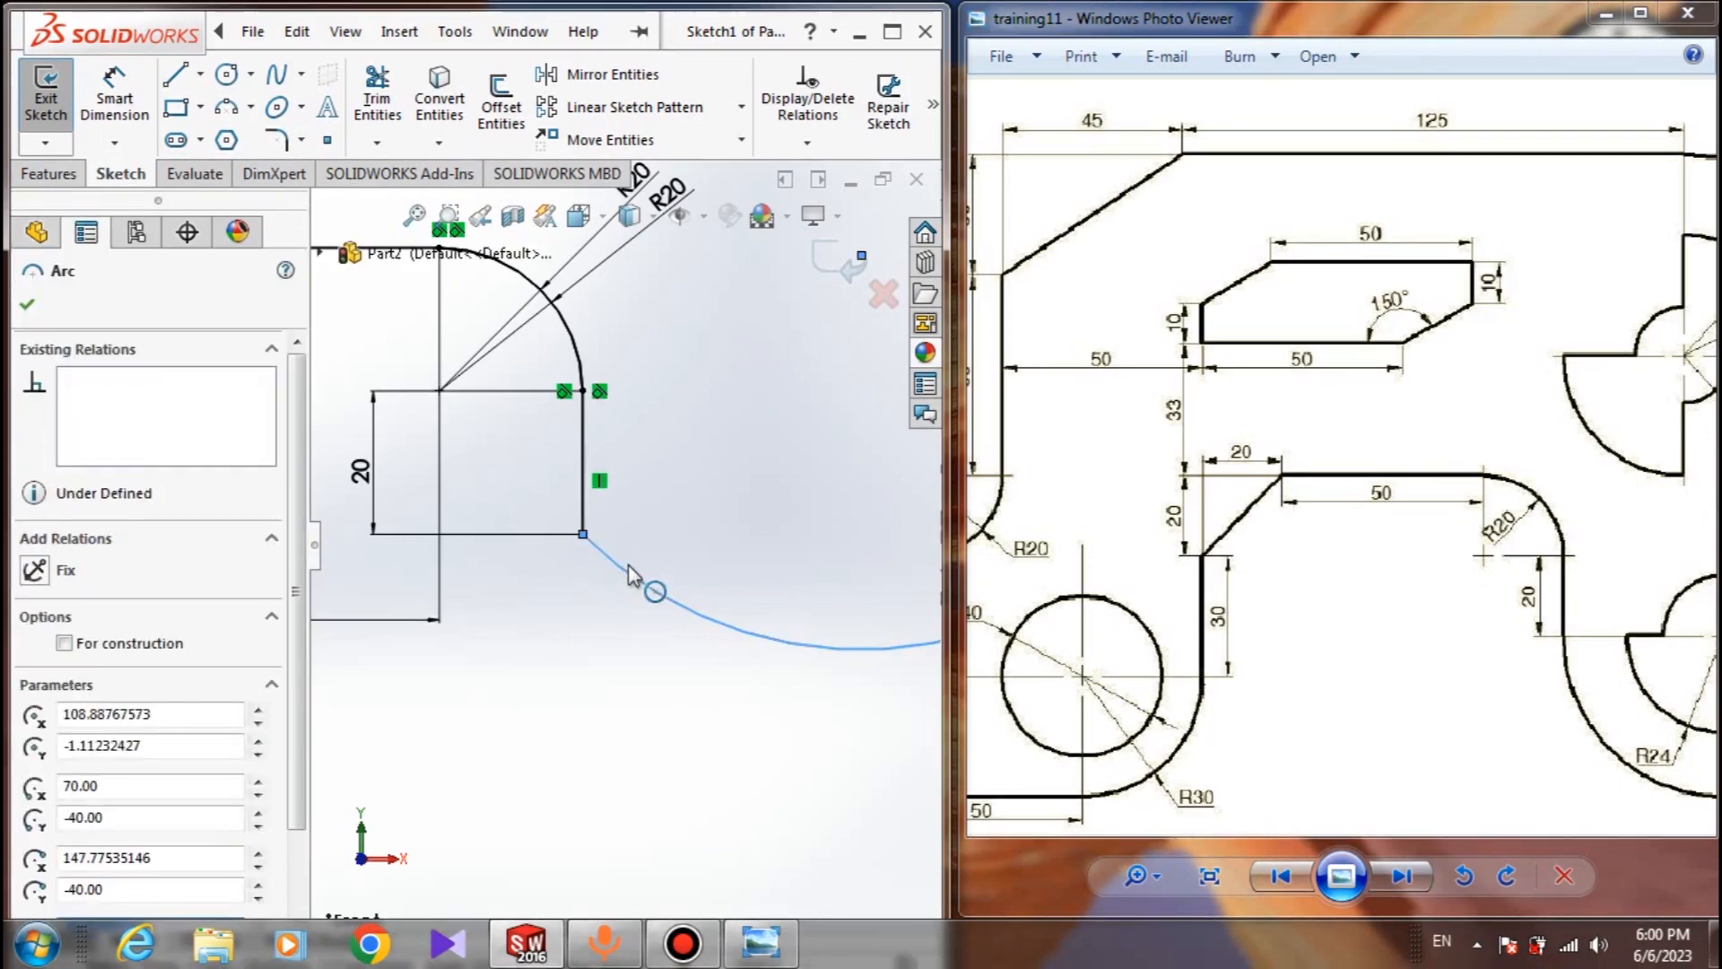
pyautogui.keyDown('ctrl'); pyautogui.click(582, 462); pyautogui.keyUp('ctrl')
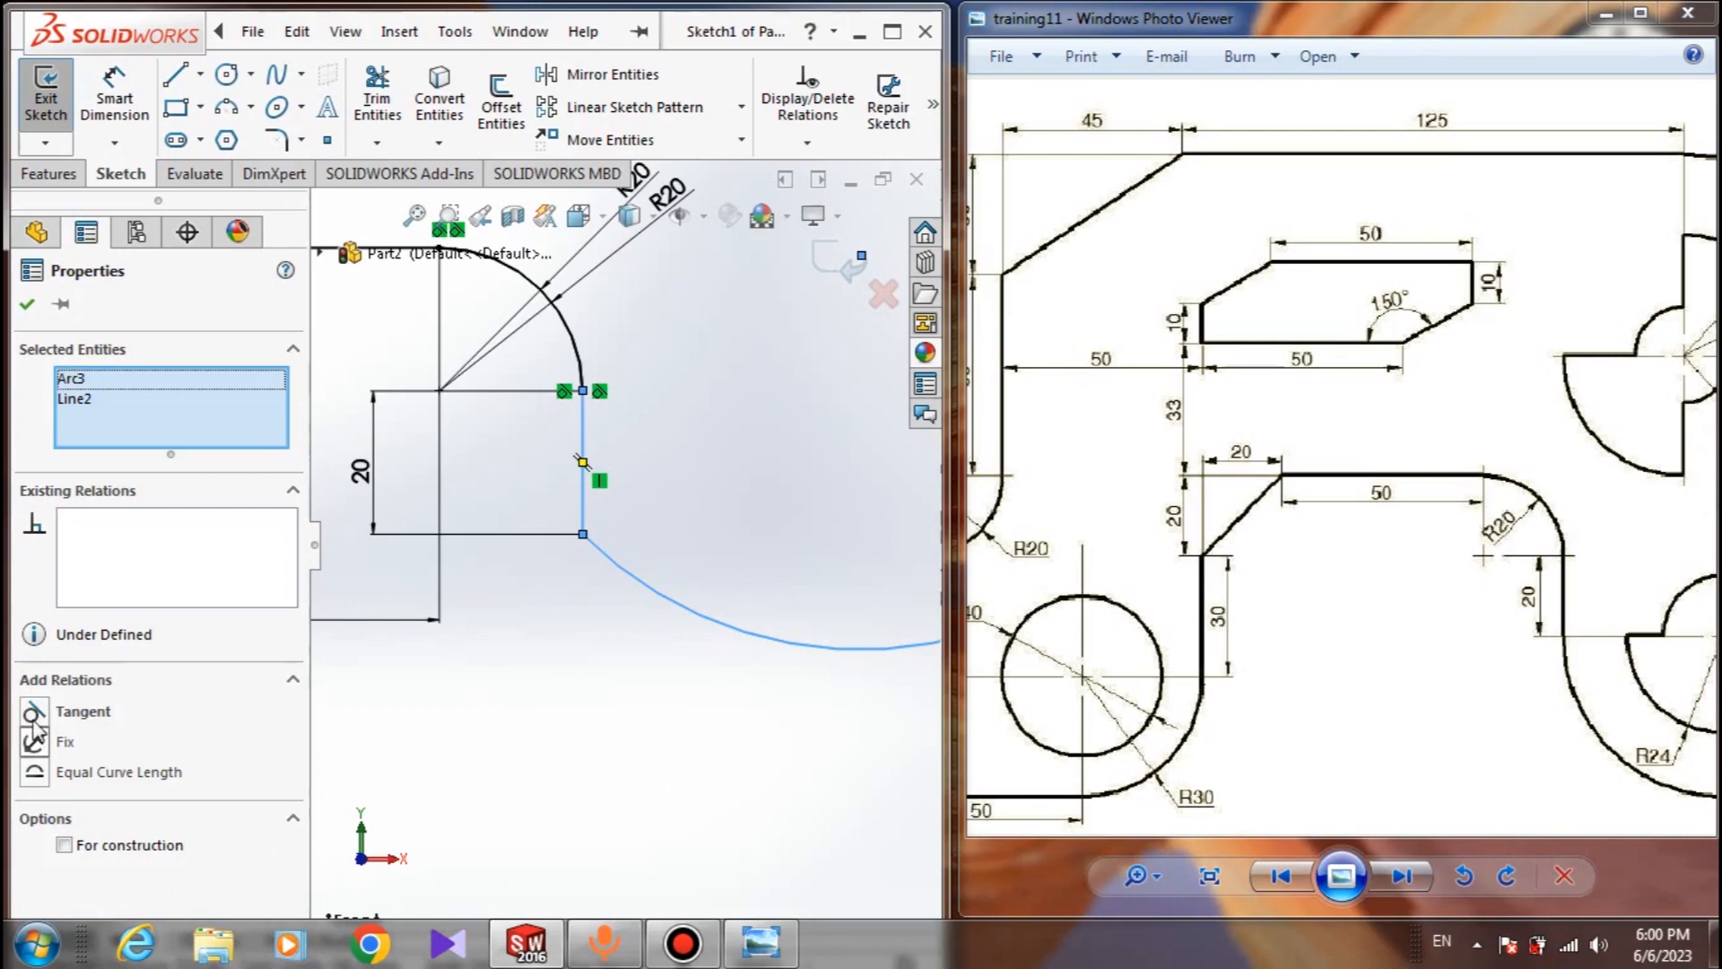
pyautogui.click(34, 714)
pyautogui.click(26, 304)
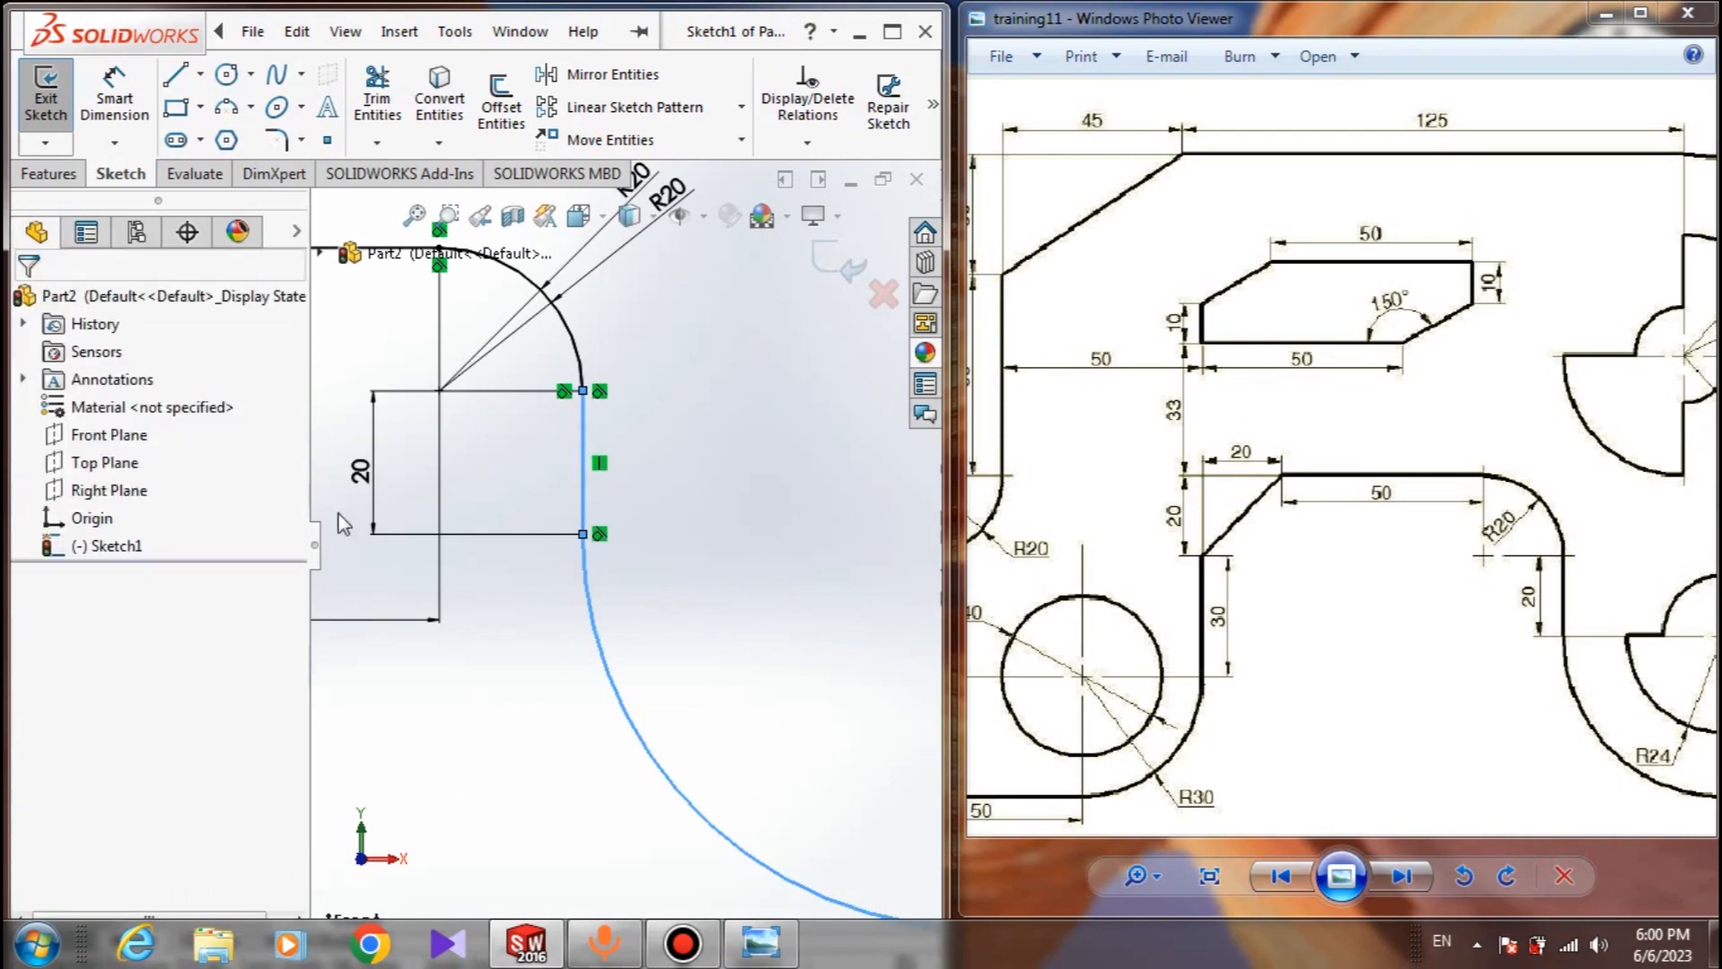
# Make the large bottom arc tangent to the long vertical line on its right
pyautogui.scroll(8, 615, 522)
pyautogui.scroll(-3, 801, 643)
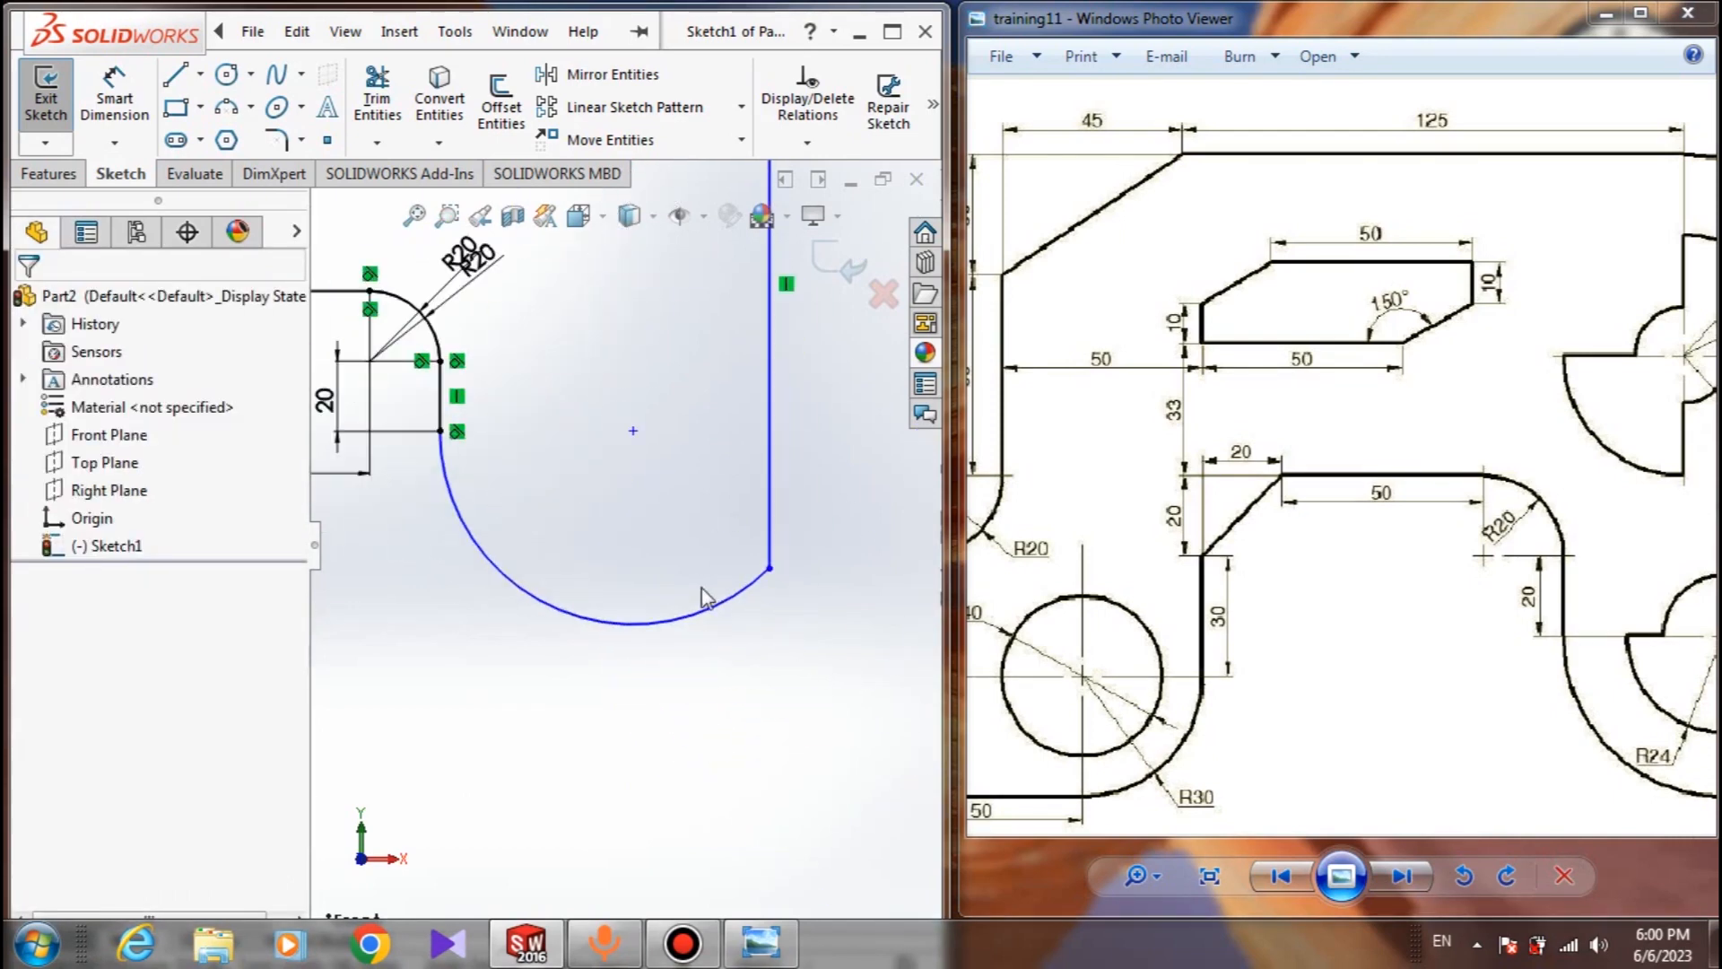
pyautogui.click(735, 595)
pyautogui.keyDown('ctrl'); pyautogui.click(770, 508); pyautogui.keyUp('ctrl')
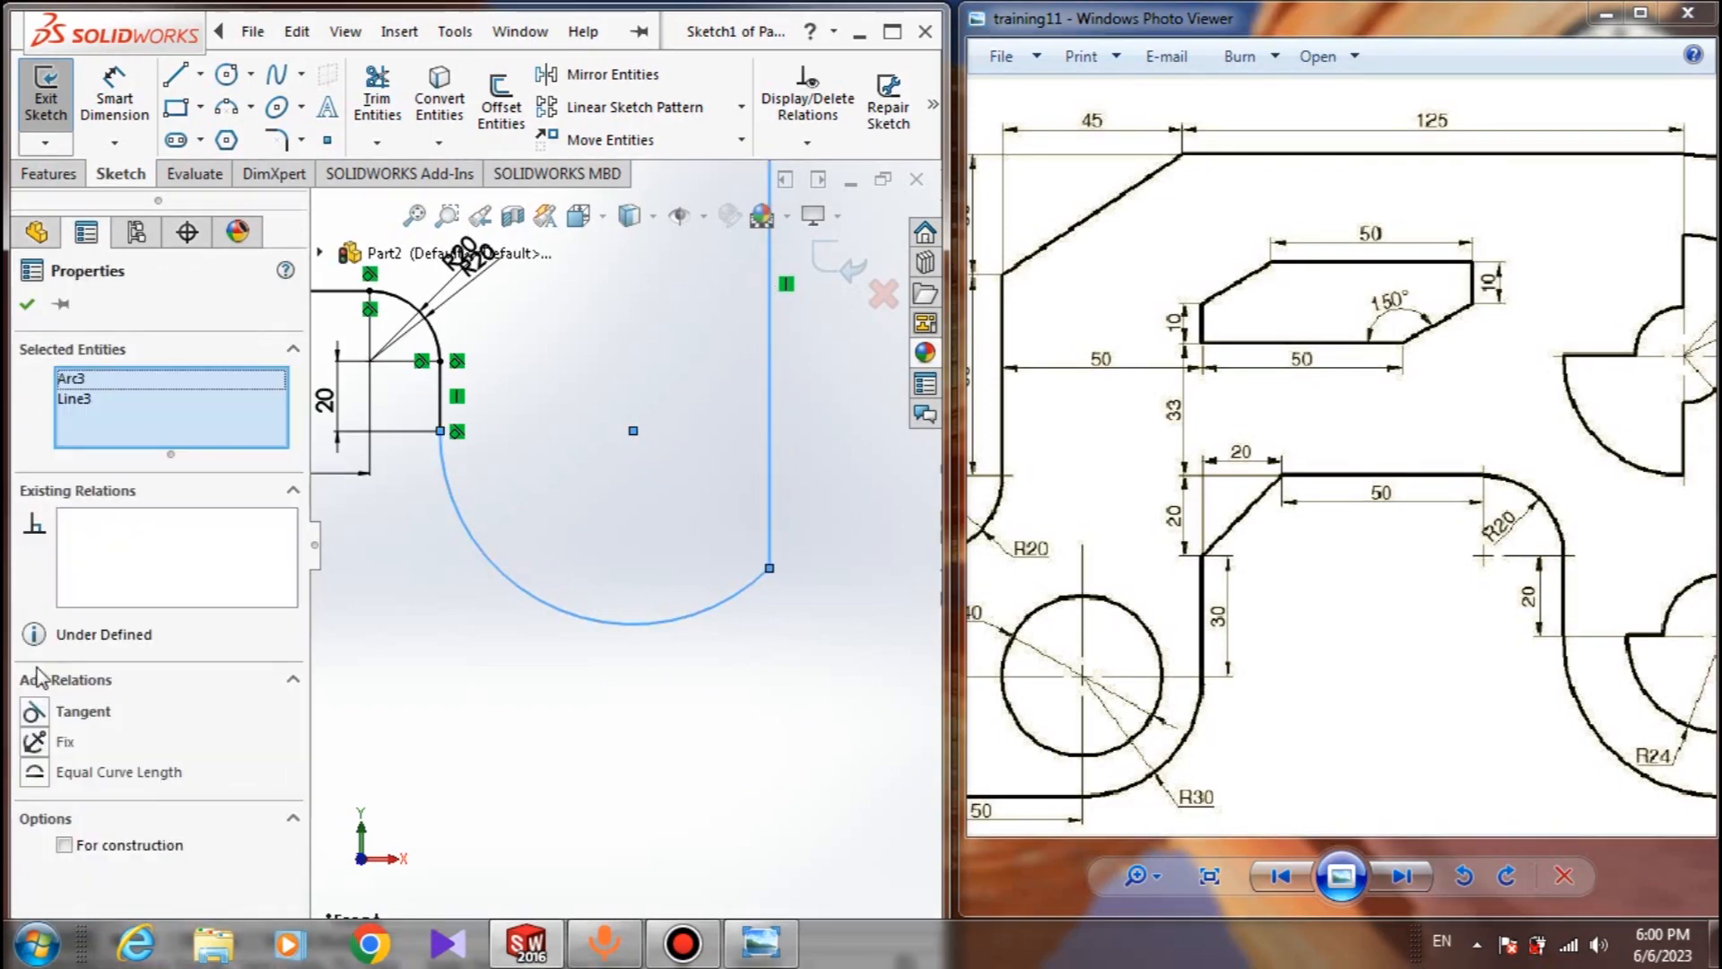
pyautogui.click(33, 715)
pyautogui.click(561, 772)
pyautogui.scroll(3, 692, 680)
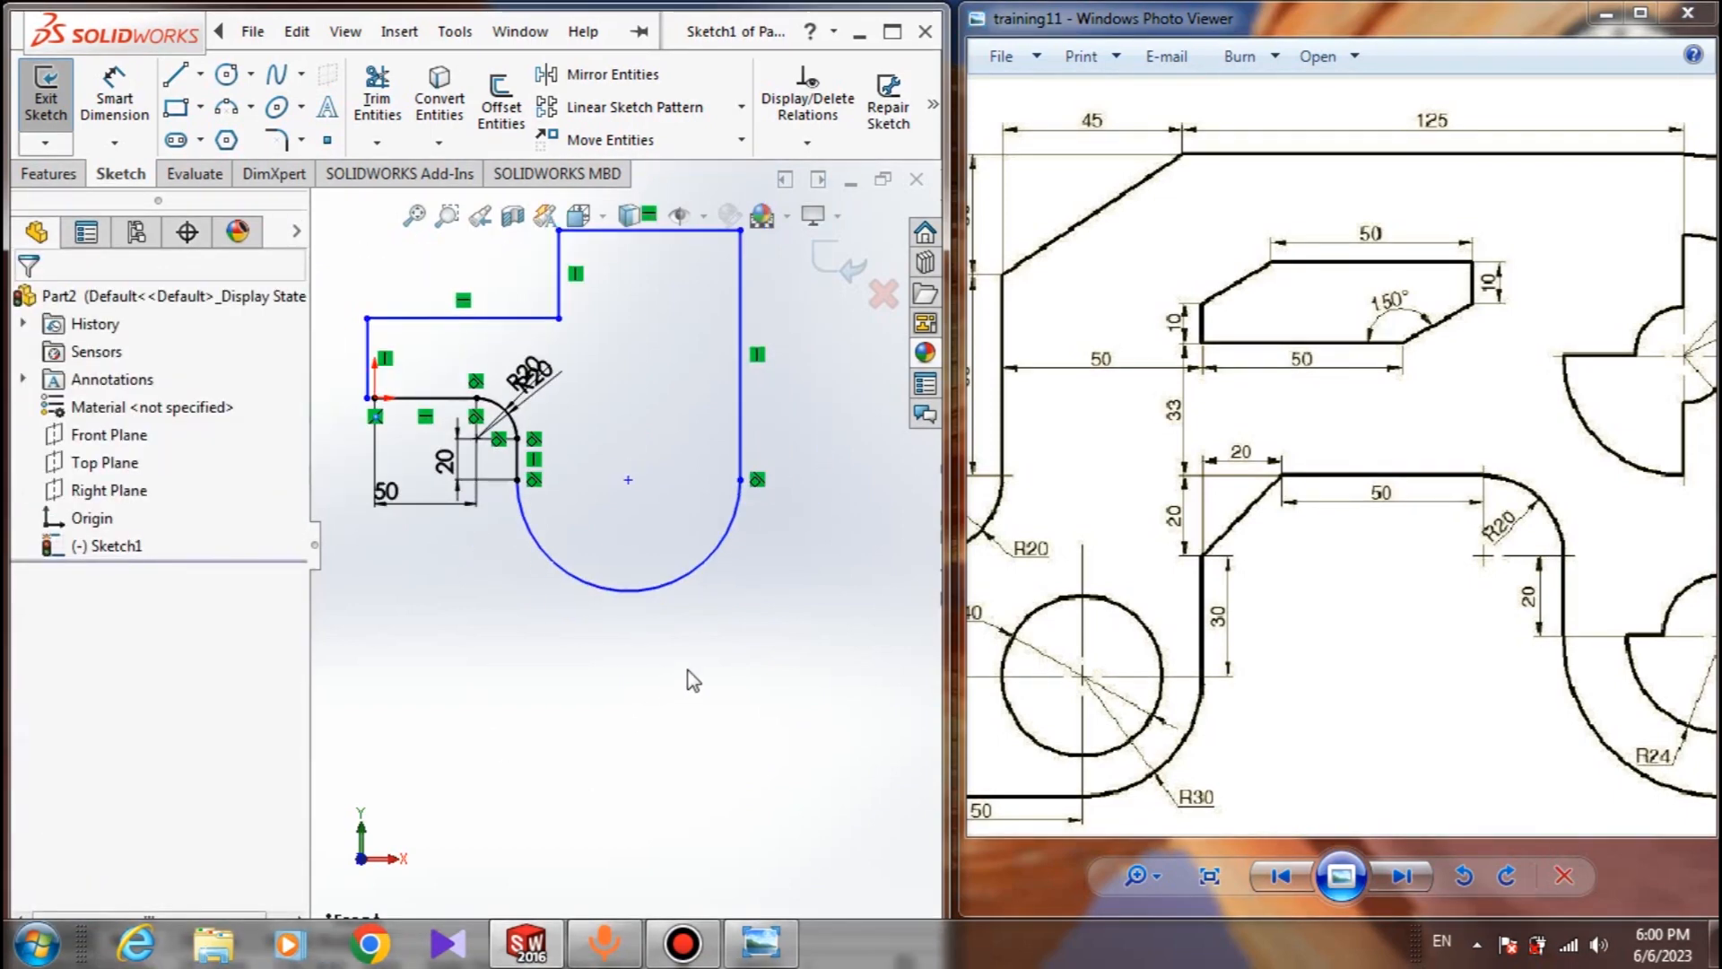
# Dimension the large bottom arc with a radius of 40 mm, following the reference drawing
pyautogui.moveTo(1380, 659)
pyautogui.mouseDown()
pyautogui.moveTo(1050, 503)
pyautogui.moveTo(1092, 471)
pyautogui.mouseUp()
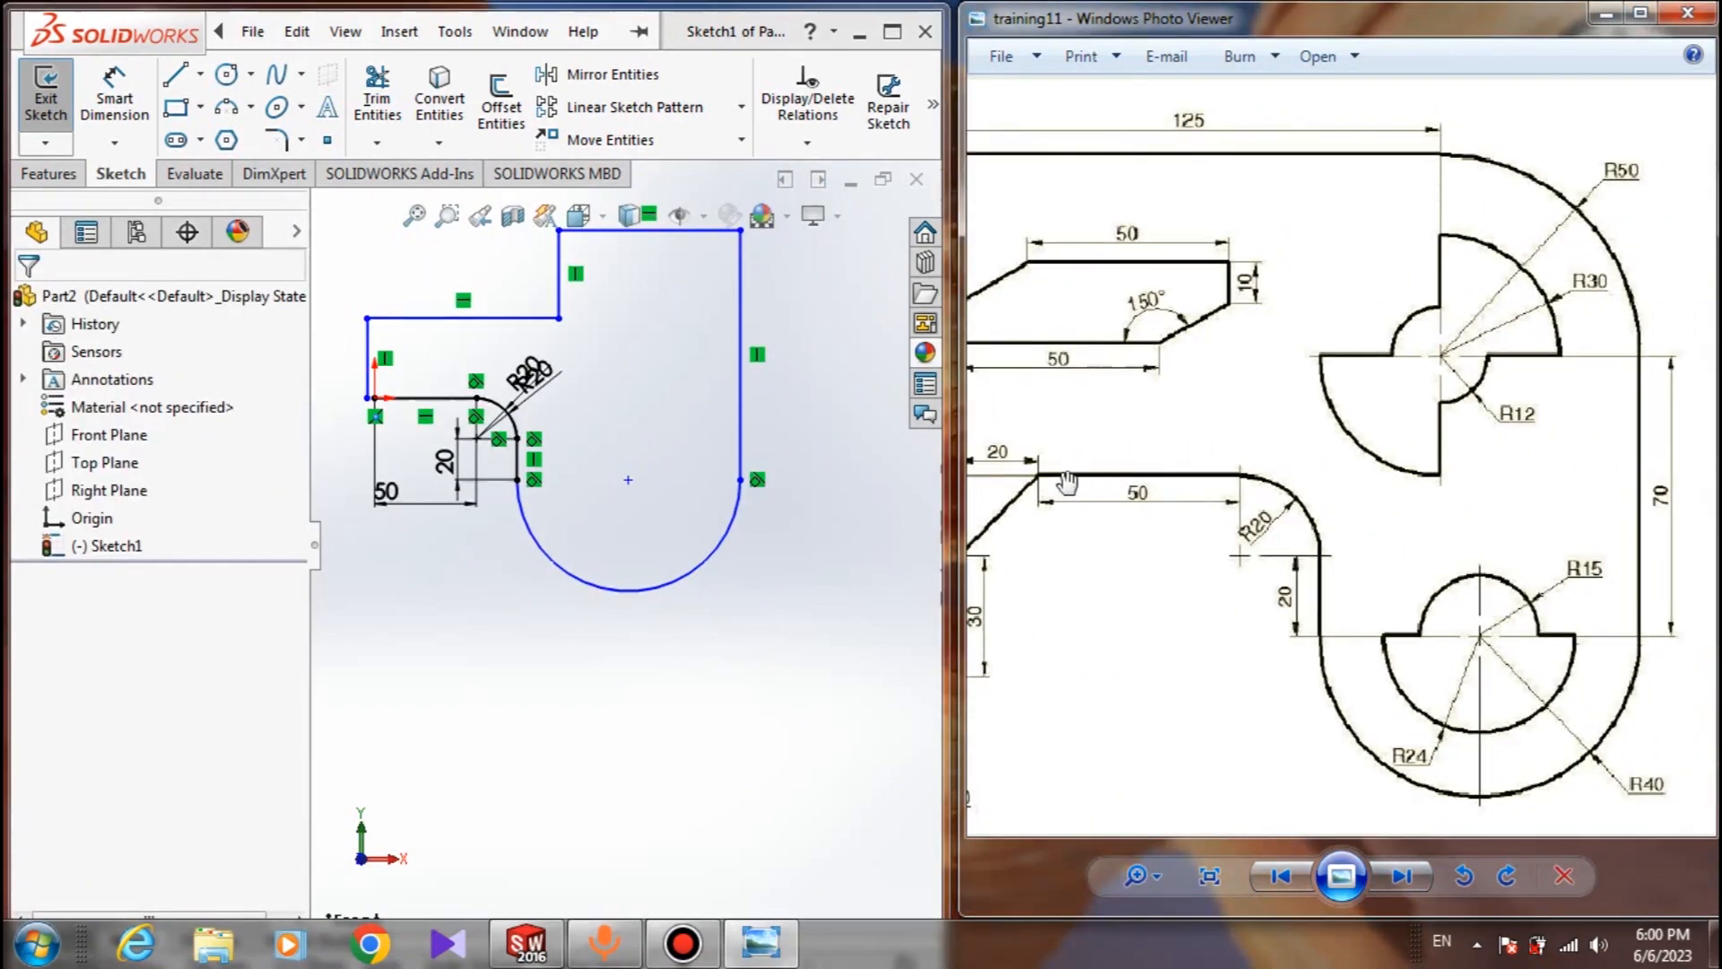
pyautogui.click(113, 98)
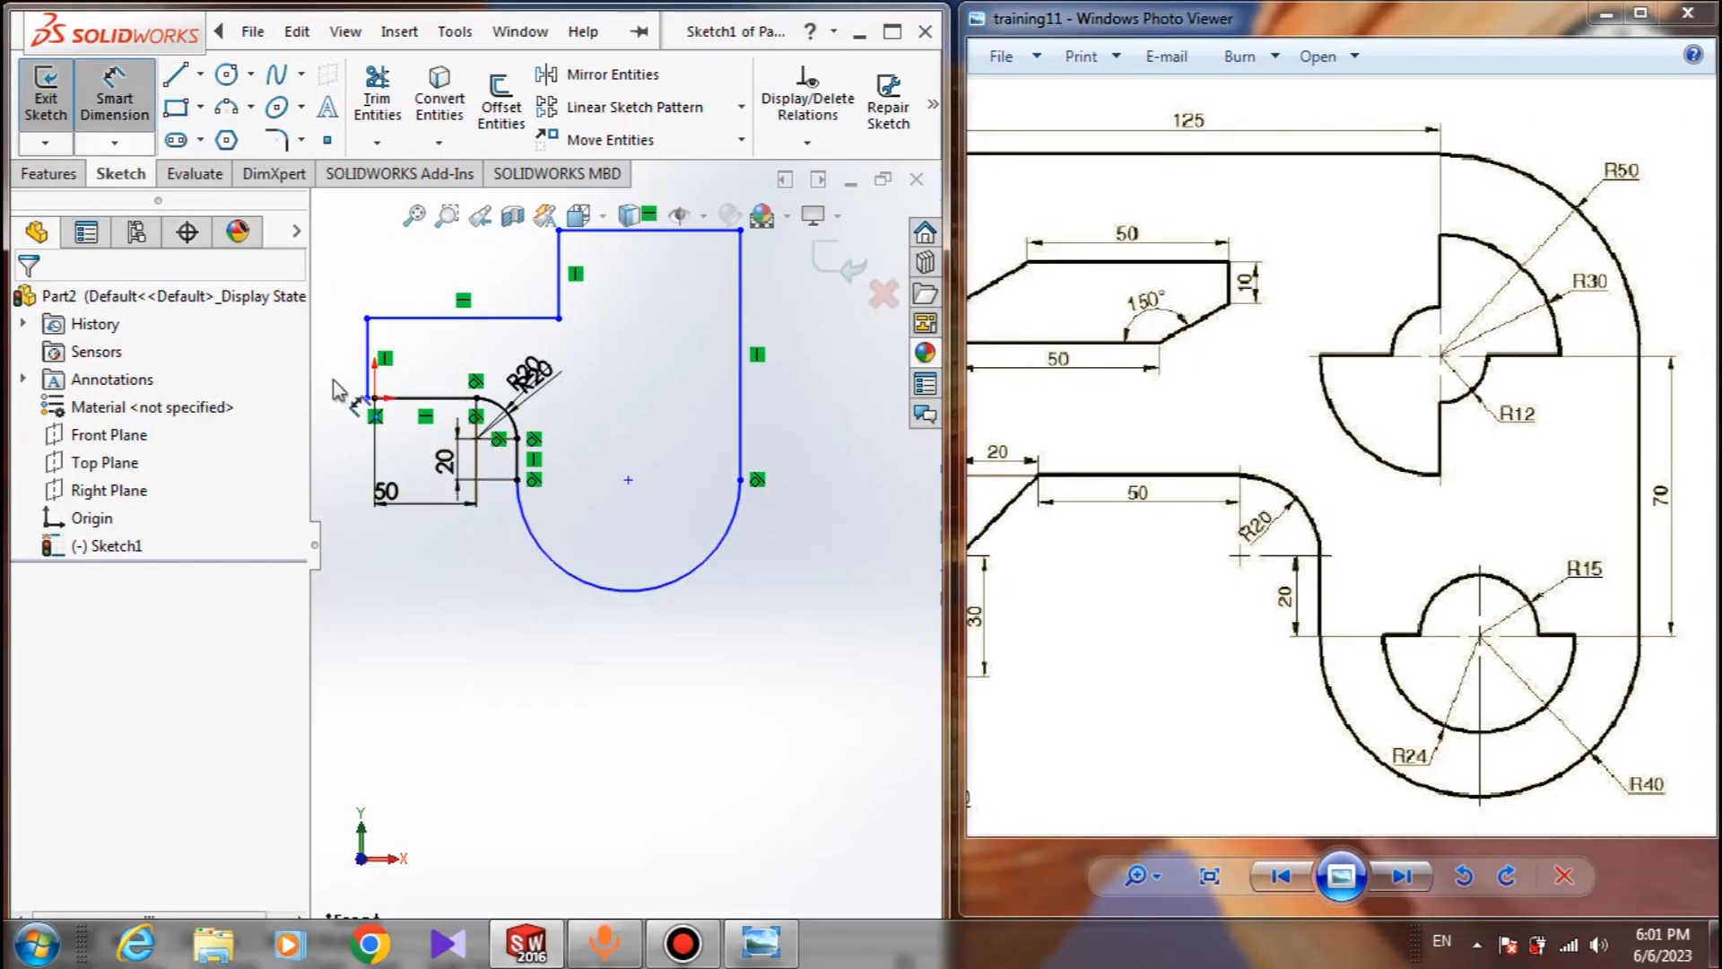
pyautogui.click(504, 650)
pyautogui.click(461, 696)
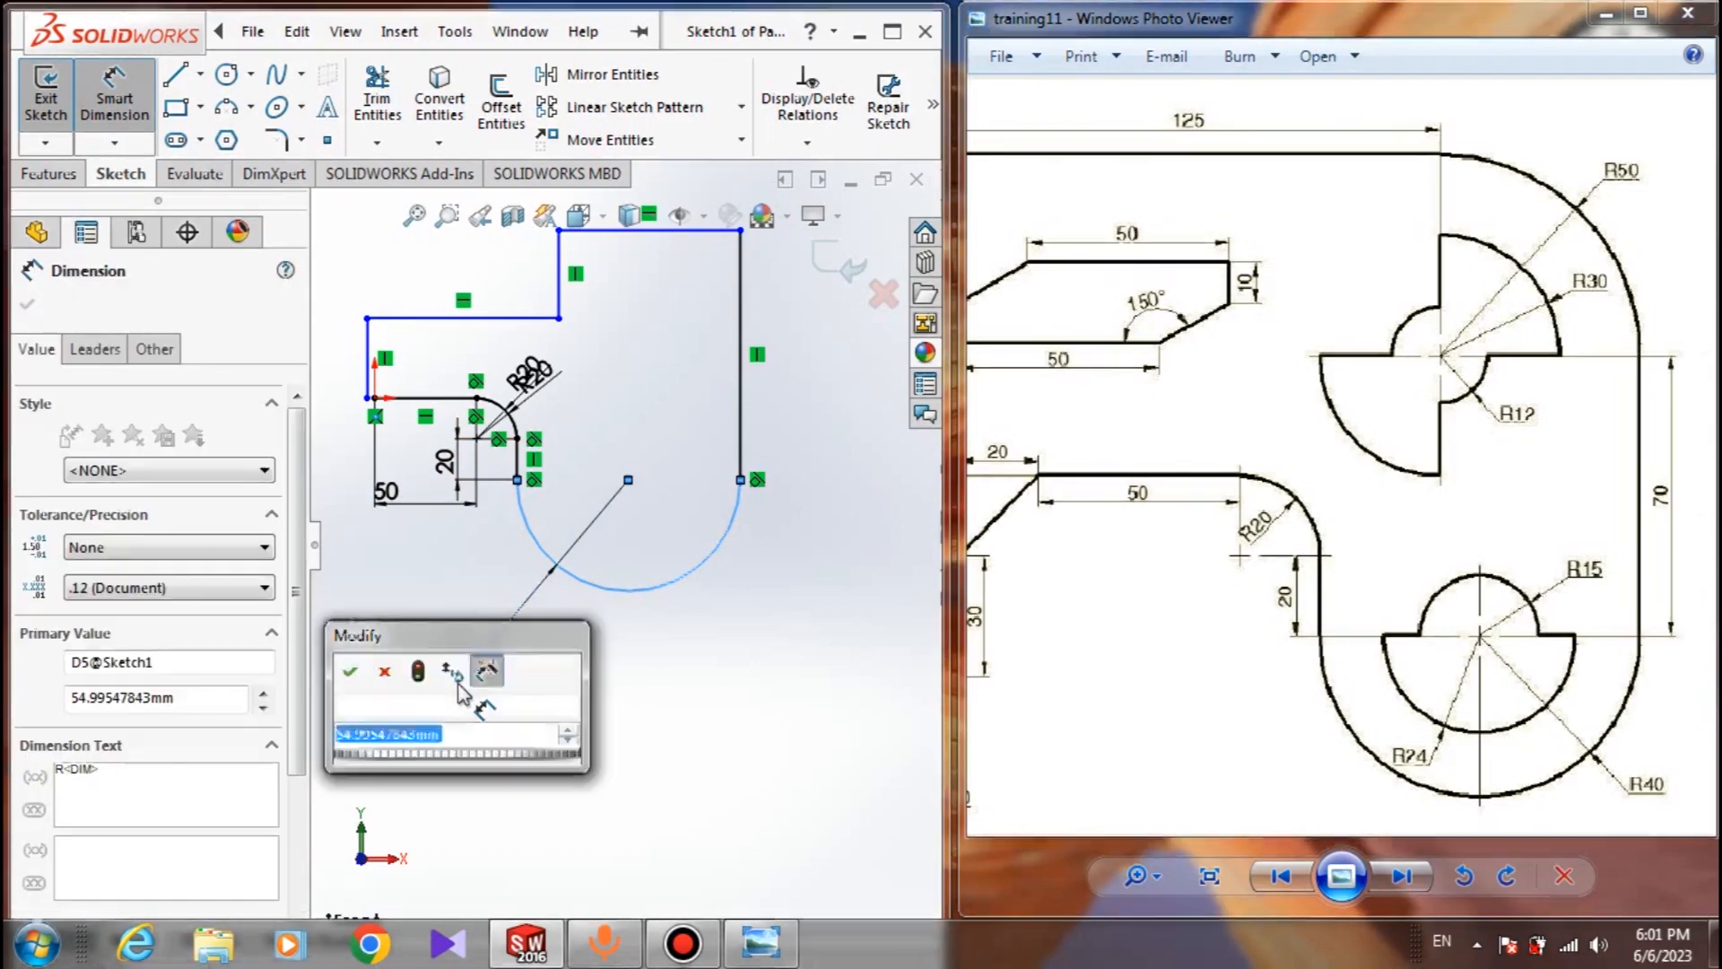
pyautogui.write('40')
pyautogui.press('Return')
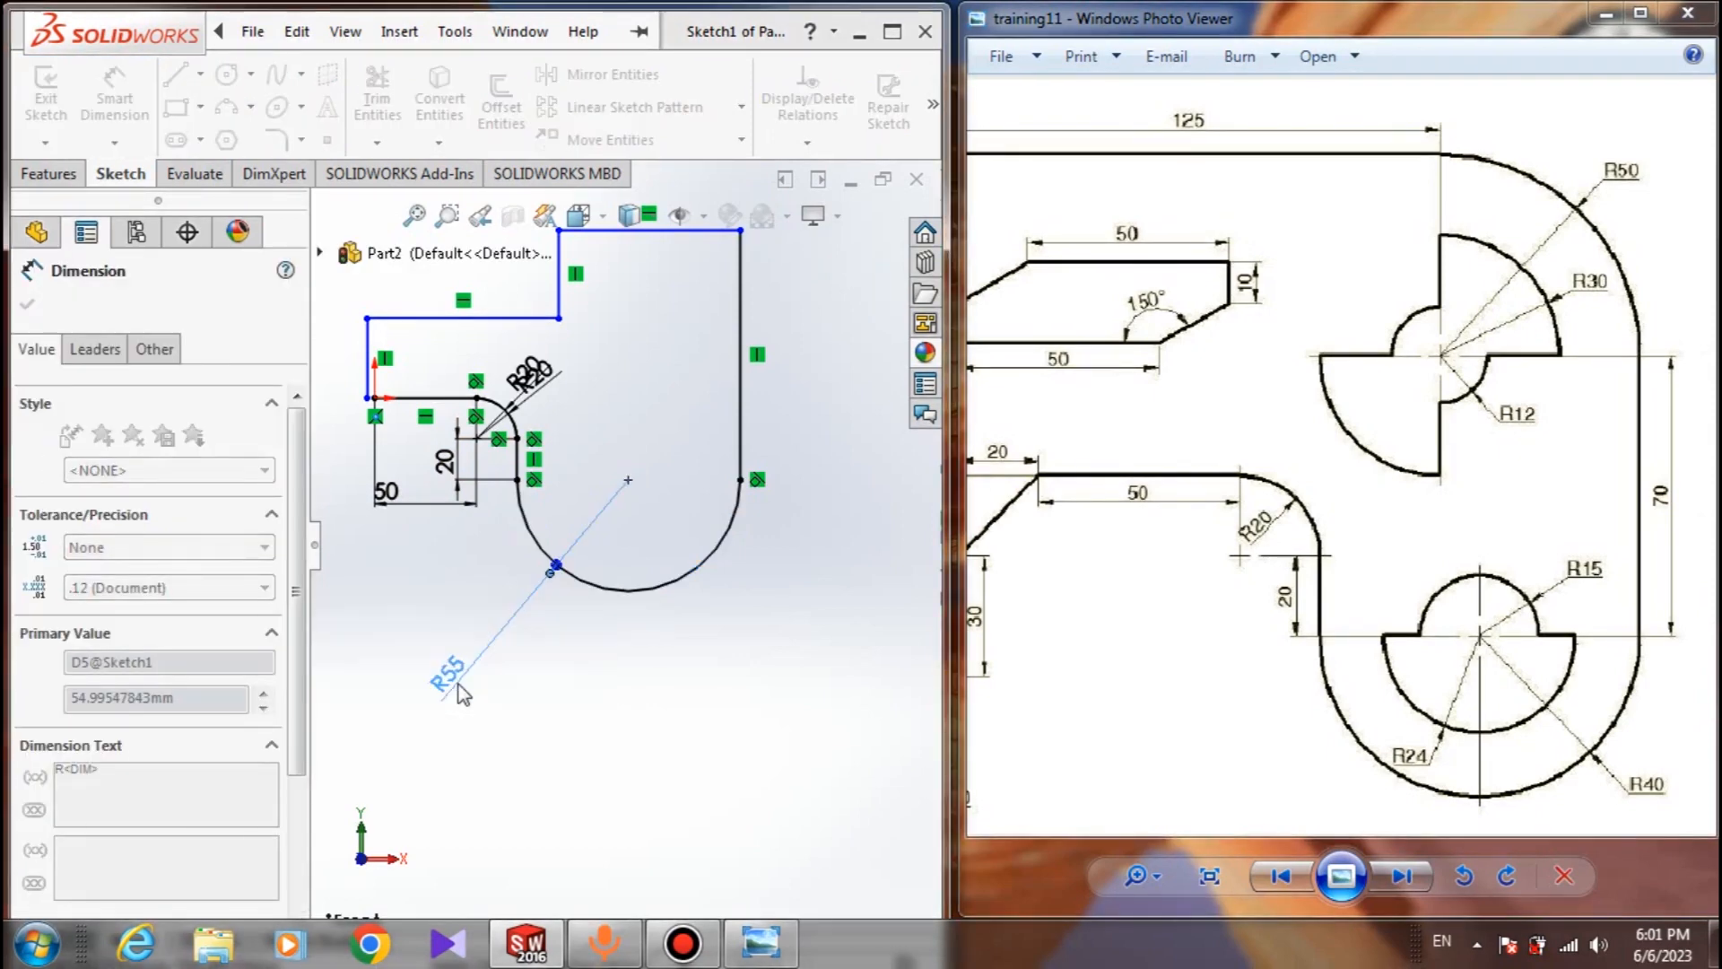
# Dimension the long vertical line between the top line and the R40 arc to 70 mm
pyautogui.scroll(2, 659, 455)
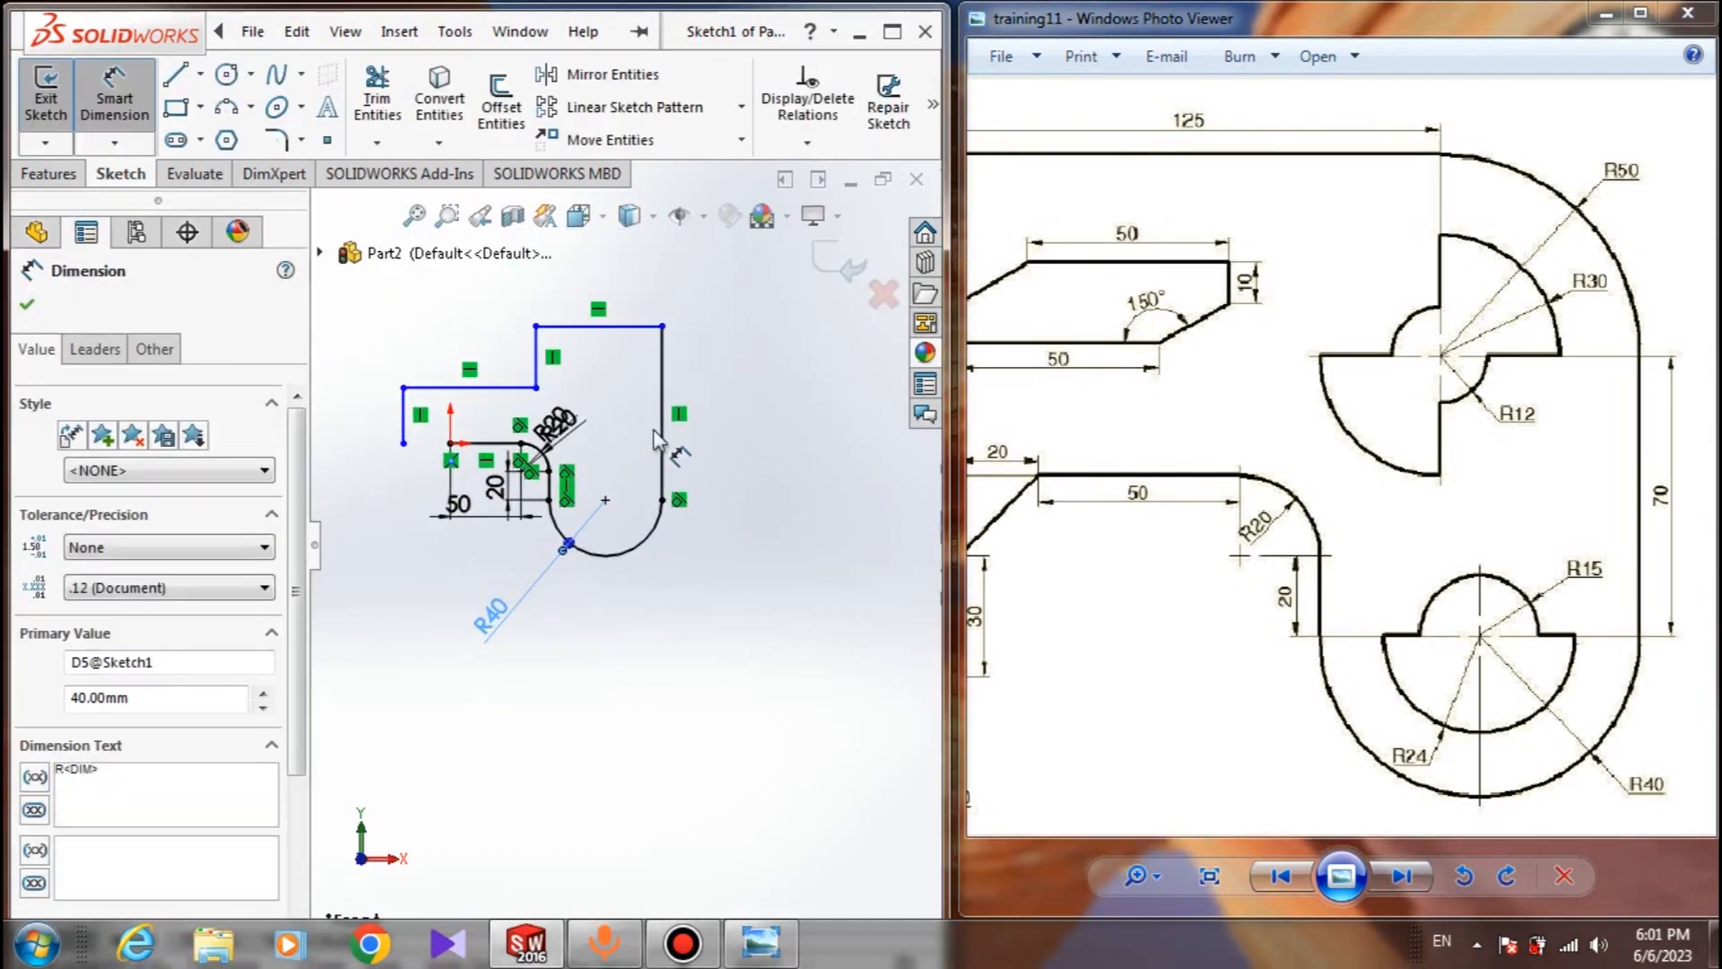
pyautogui.click(669, 431)
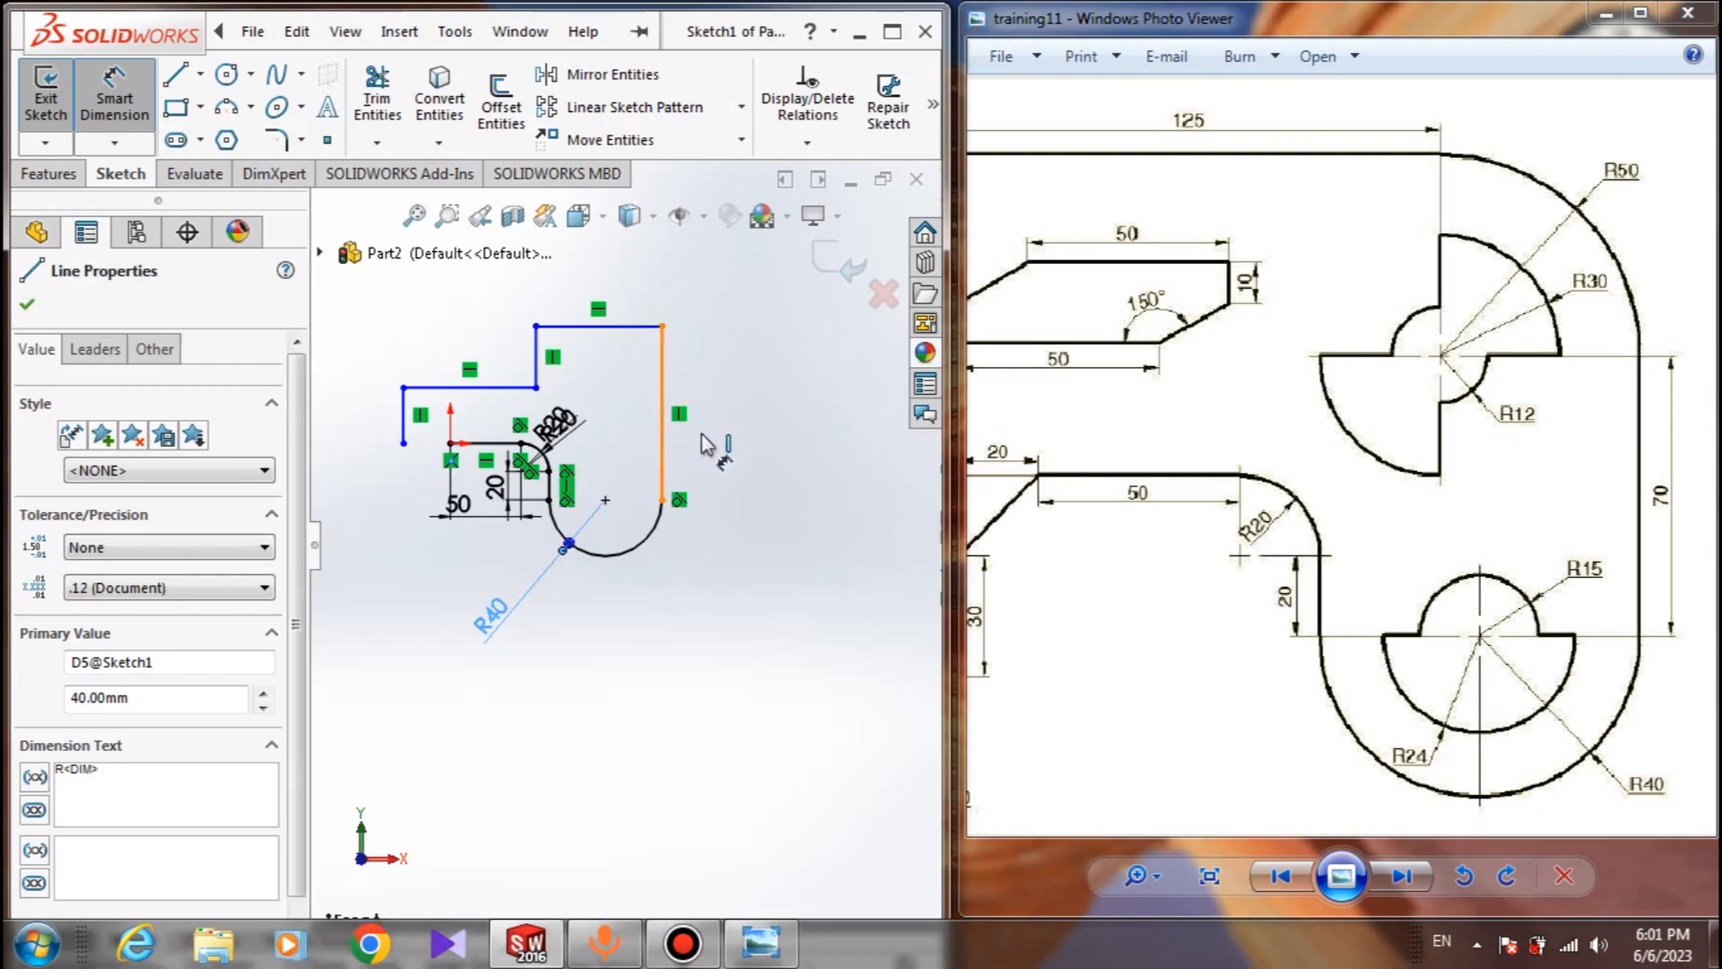
pyautogui.click(761, 459)
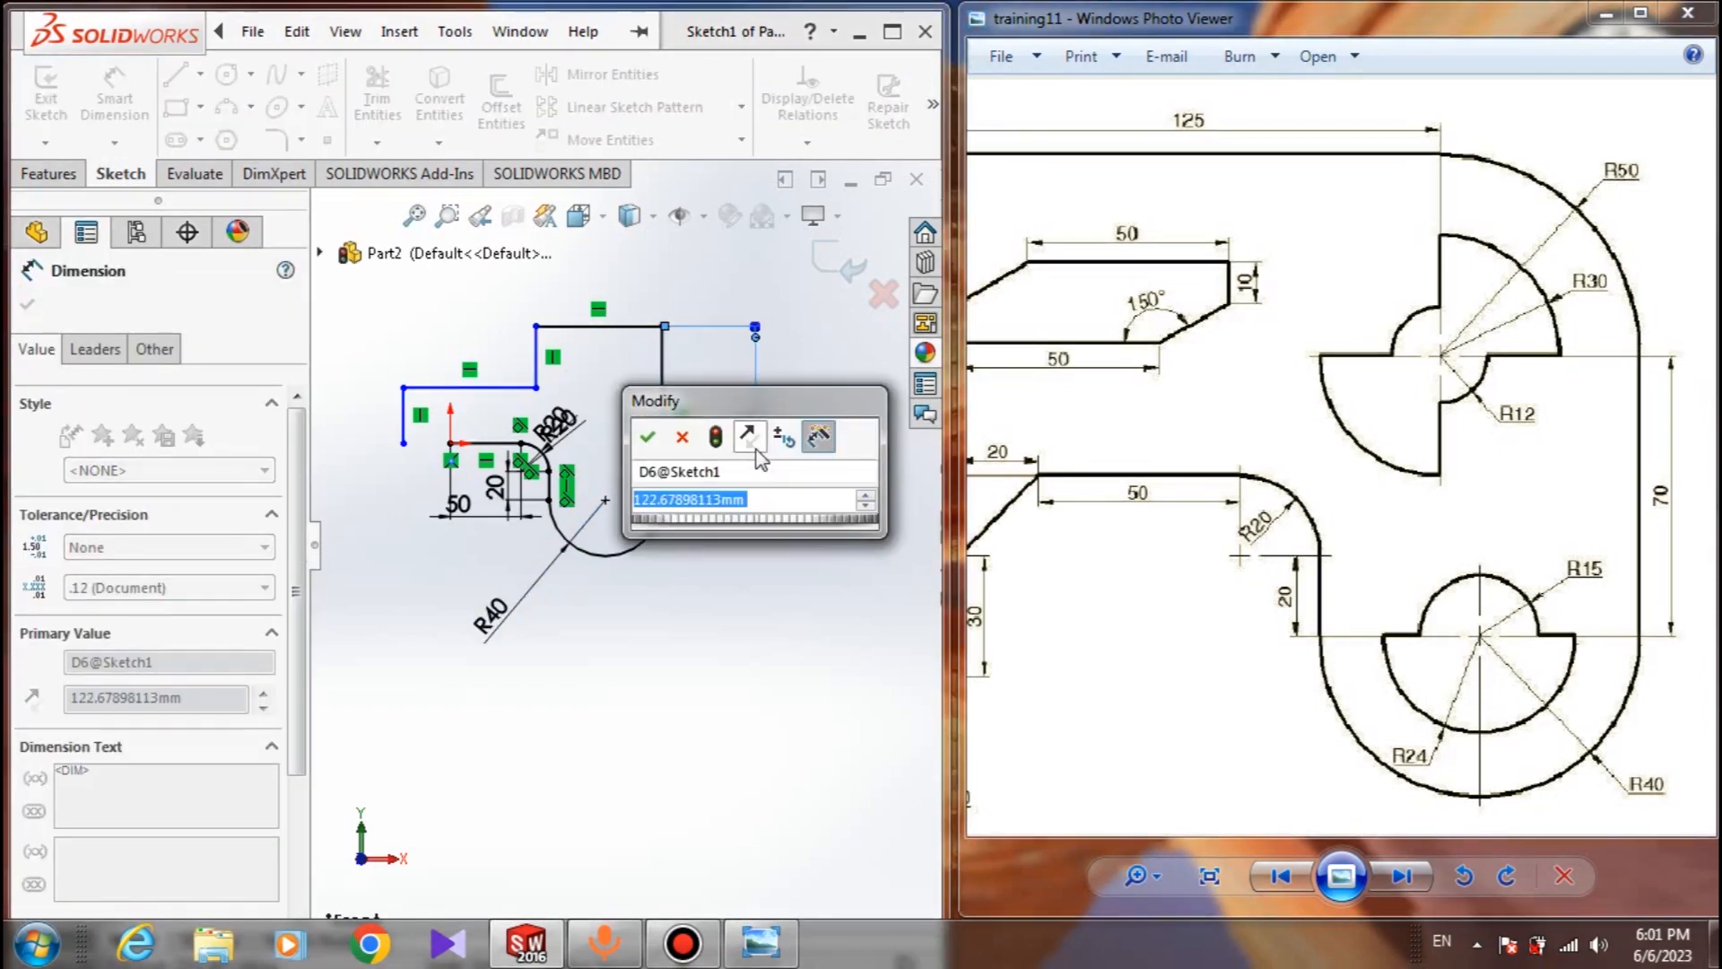
pyautogui.press('Return')
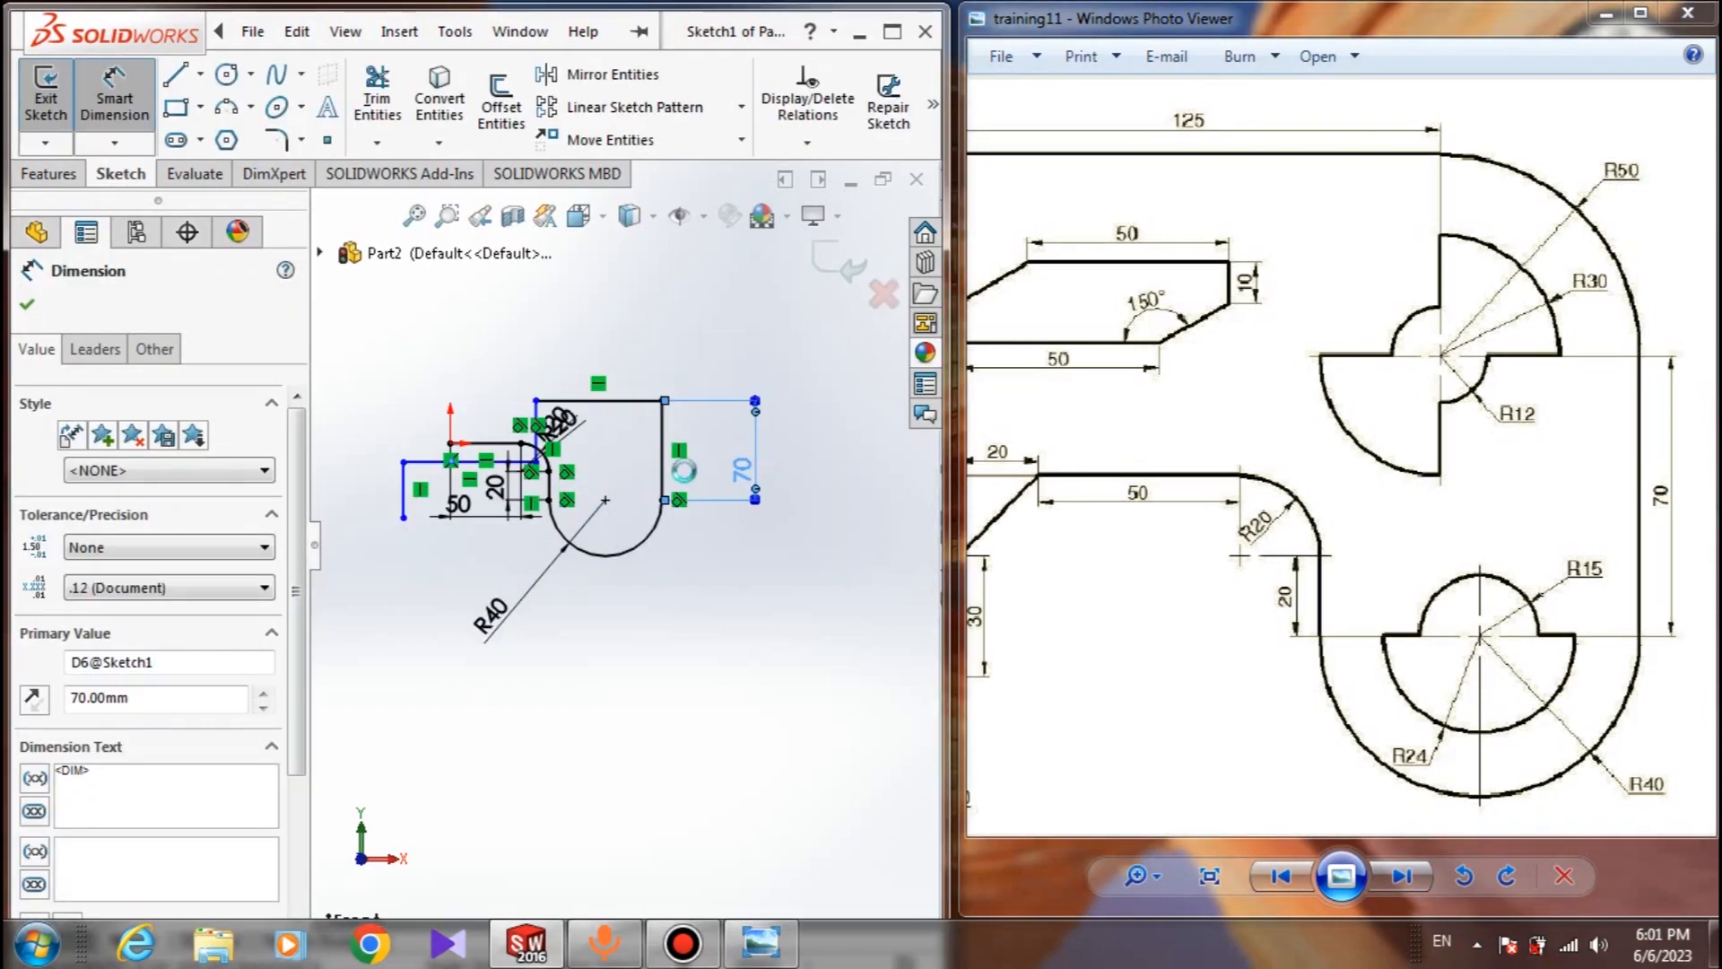
pyautogui.scroll(-3, 494, 579)
pyautogui.scroll(3, 499, 579)
pyautogui.press('Escape')
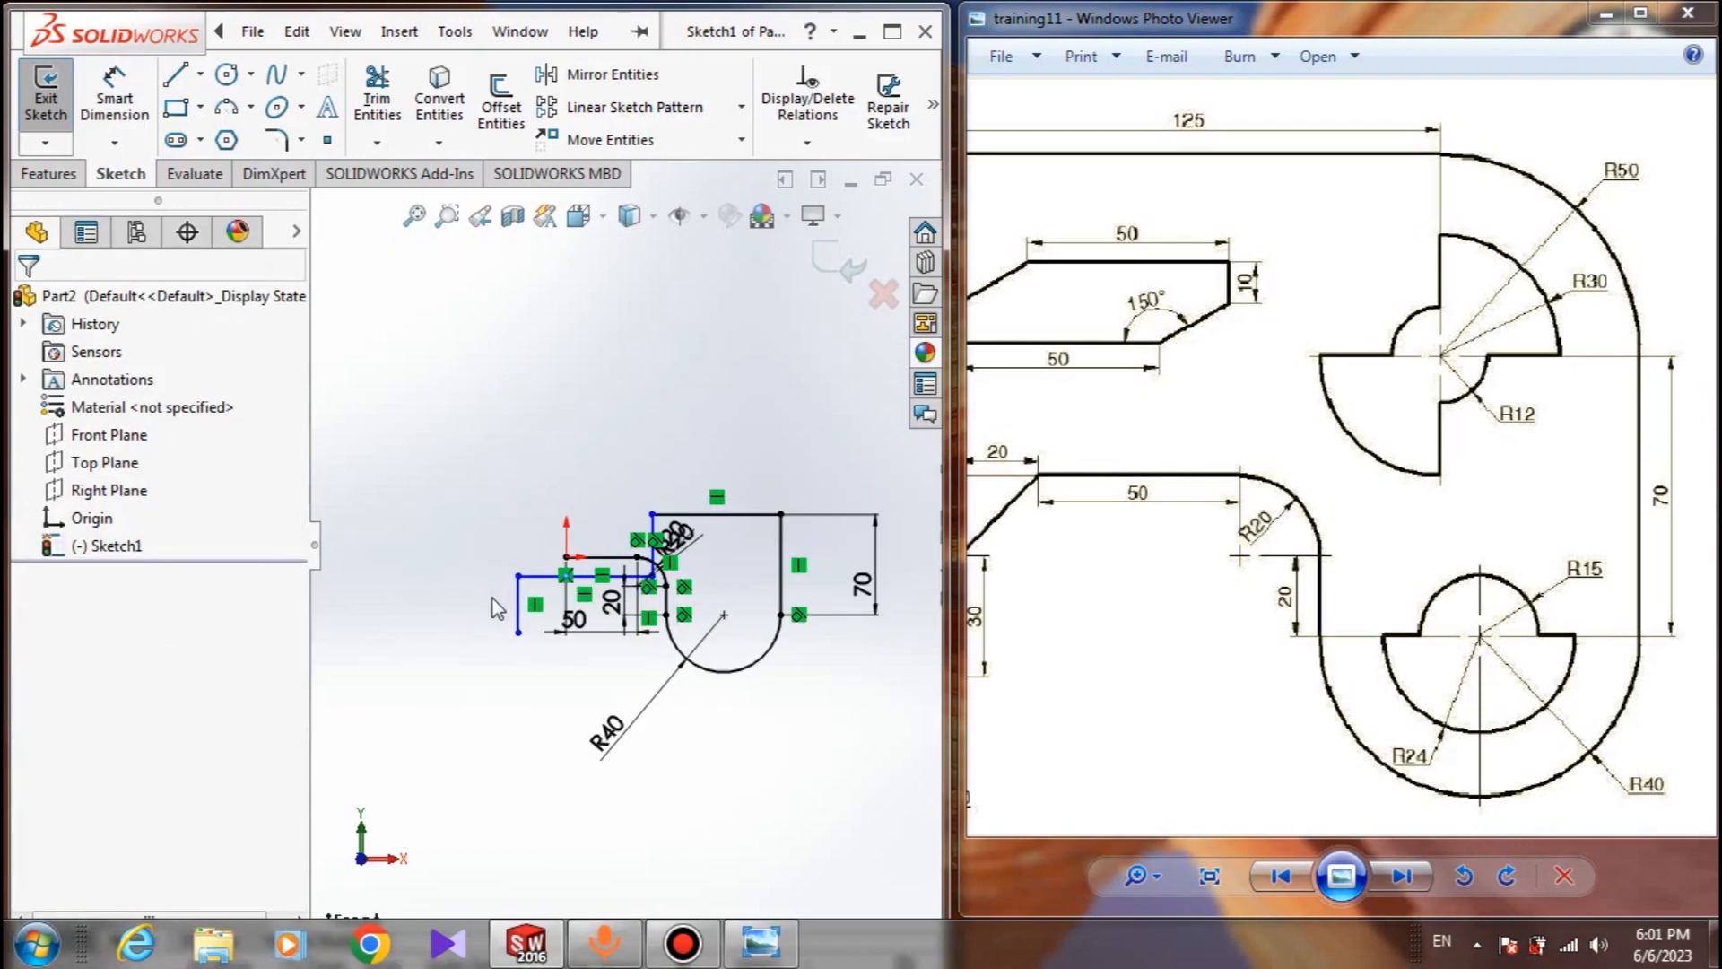
# Move the outline's upper-left corner outward to about X -98, Y 18, and compare with the whole reference drawing
pyautogui.moveTo(519, 579)
pyautogui.mouseDown()
pyautogui.moveTo(461, 481)
pyautogui.moveTo(427, 531)
pyautogui.mouseUp()
pyautogui.click(1251, 390)
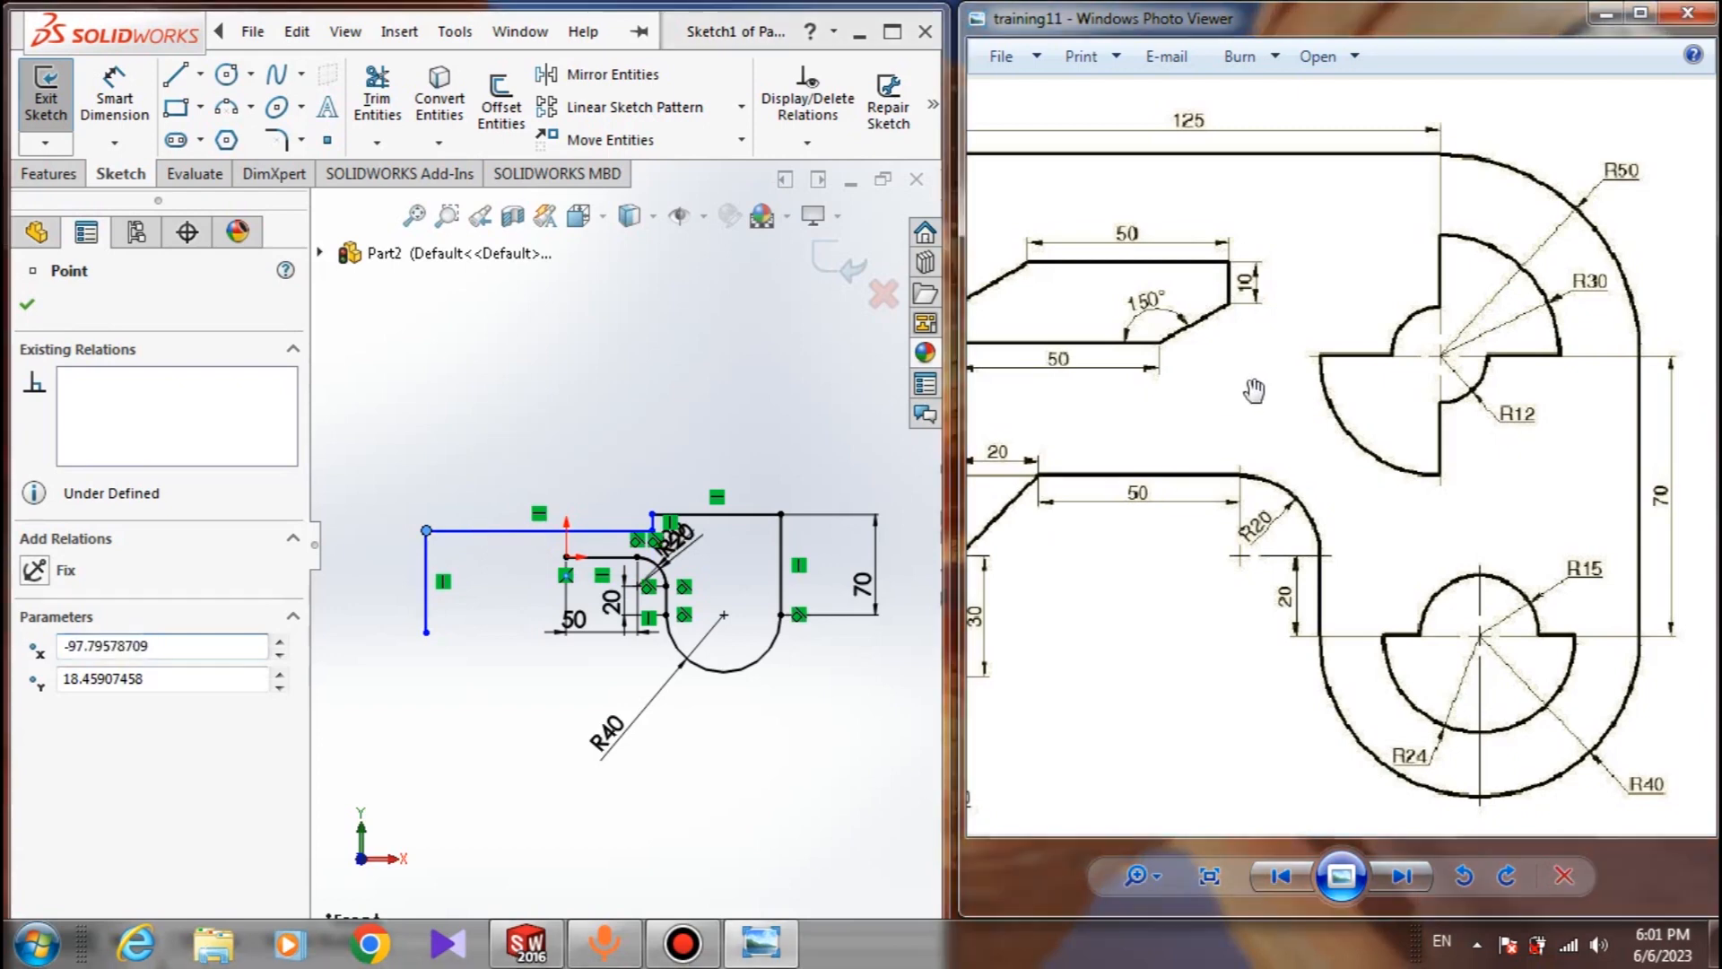
pyautogui.scroll(1, 1335, 482)
pyautogui.scroll(-2, 1335, 482)
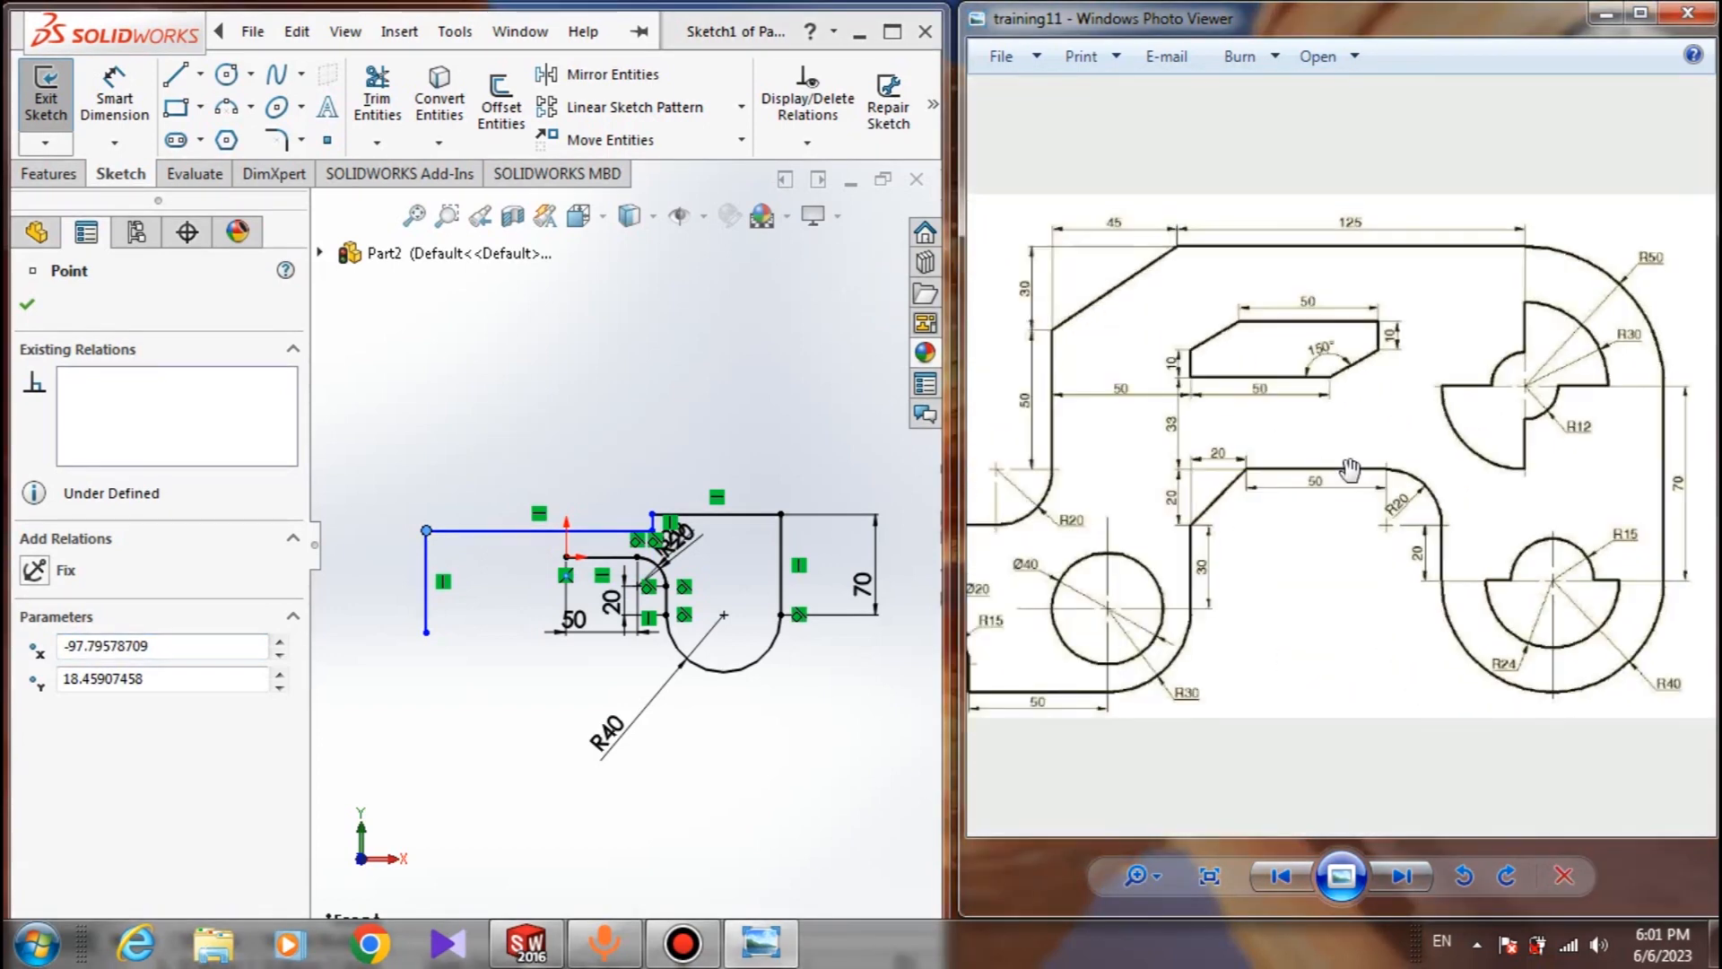
pyautogui.scroll(-1, 1350, 468)
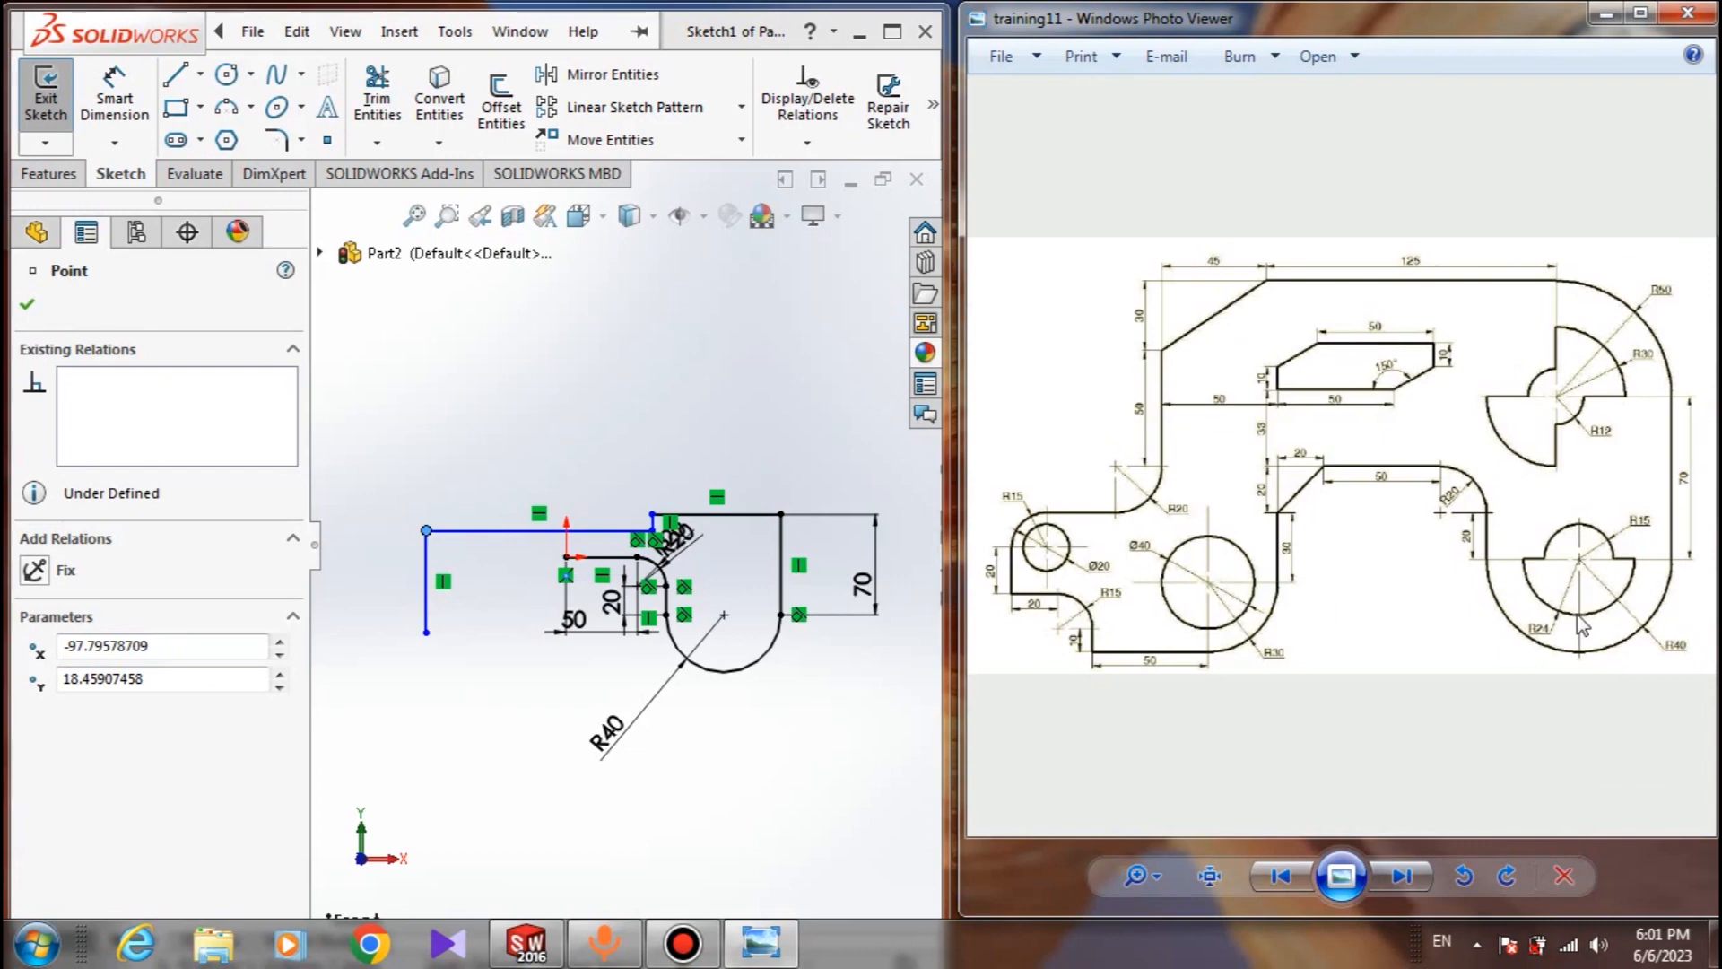
# Fillet the corner between the top horizontal line and the long right vertical line with a 50 mm radius
pyautogui.click(700, 323)
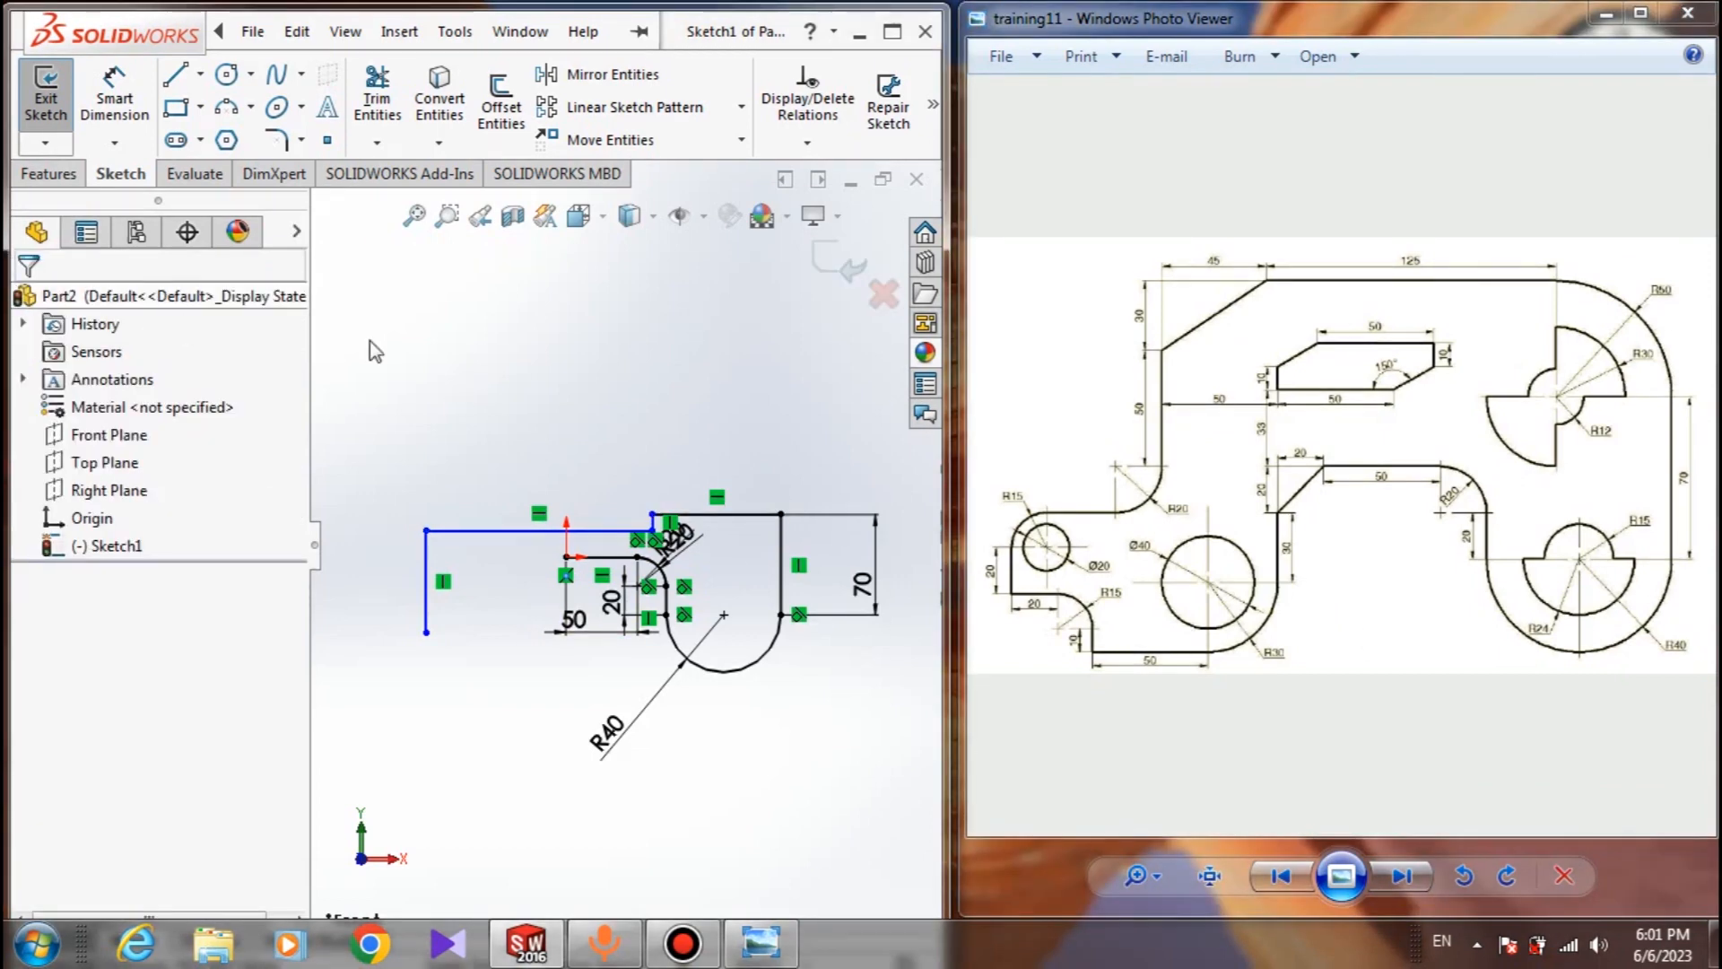
pyautogui.click(280, 140)
pyautogui.scroll(-5, 741, 473)
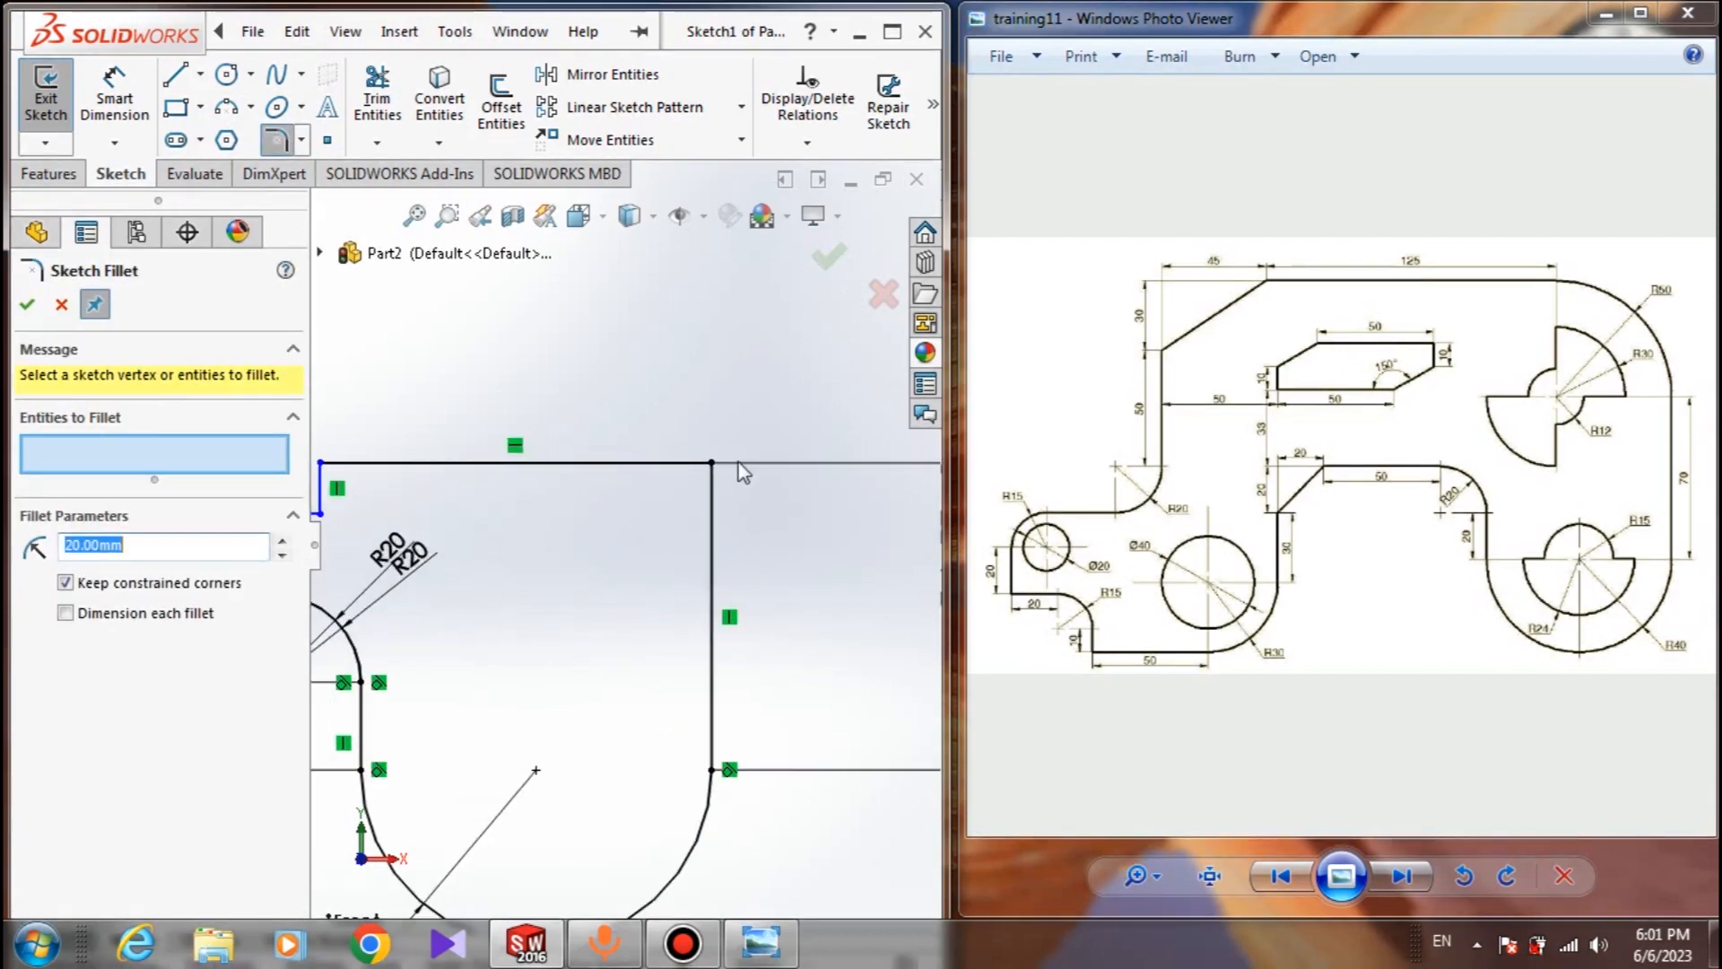
pyautogui.click(713, 462)
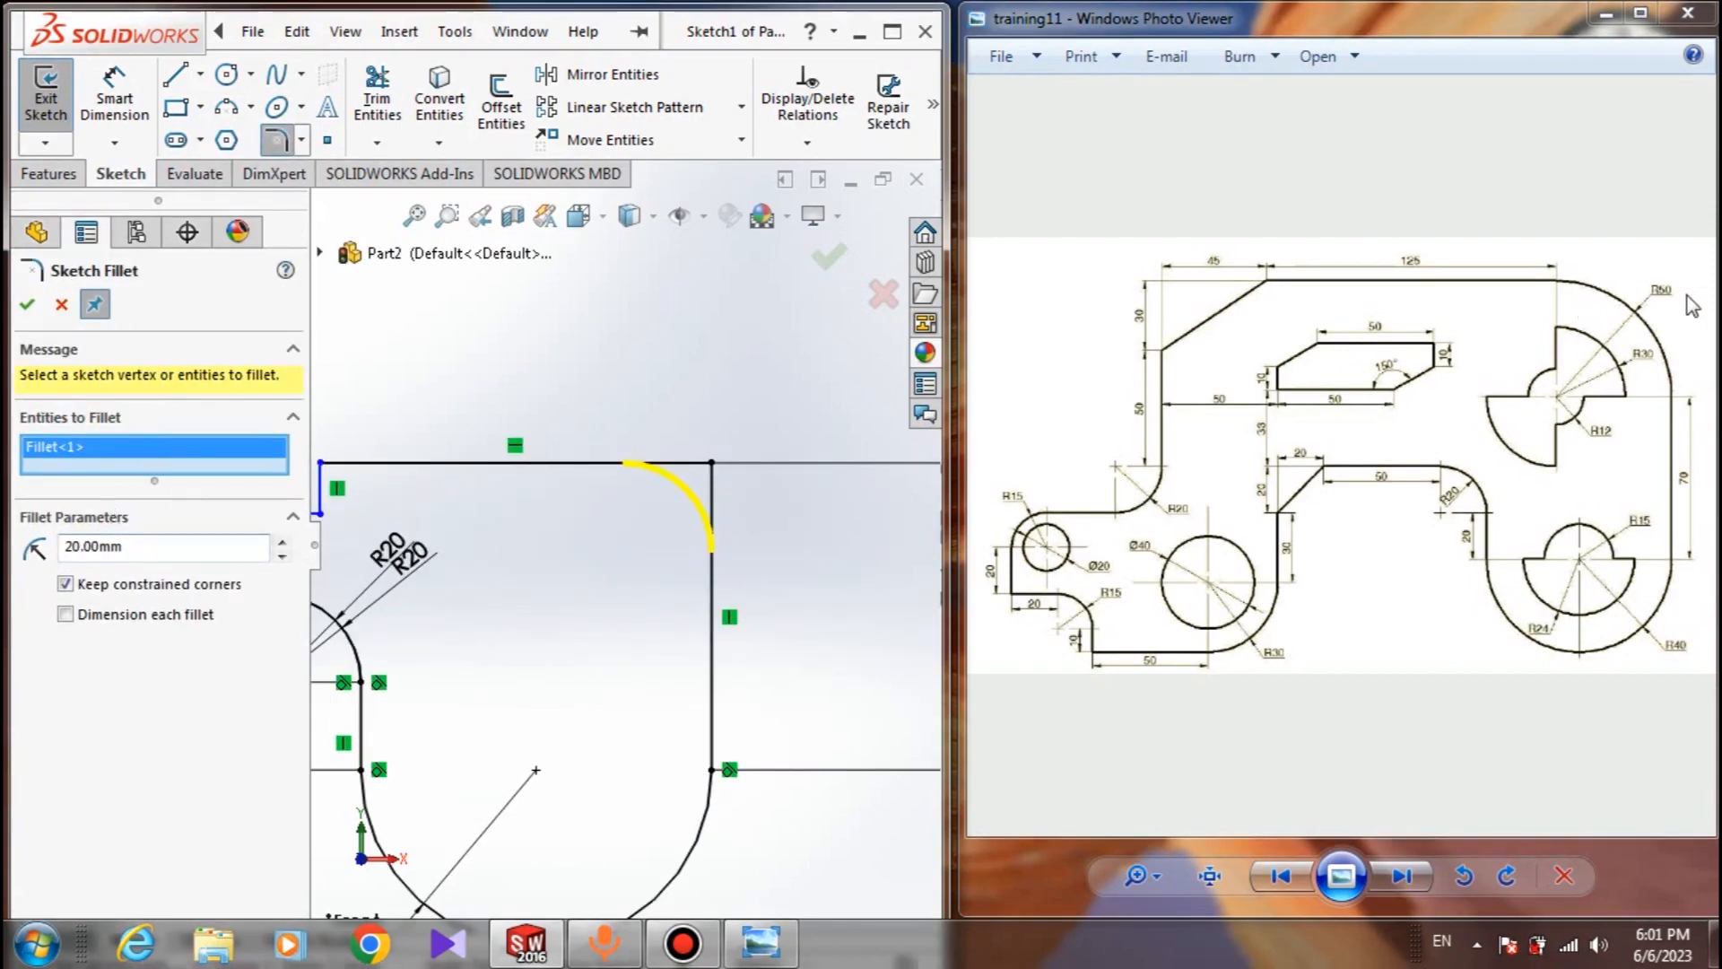
pyautogui.scroll(4, 1692, 306)
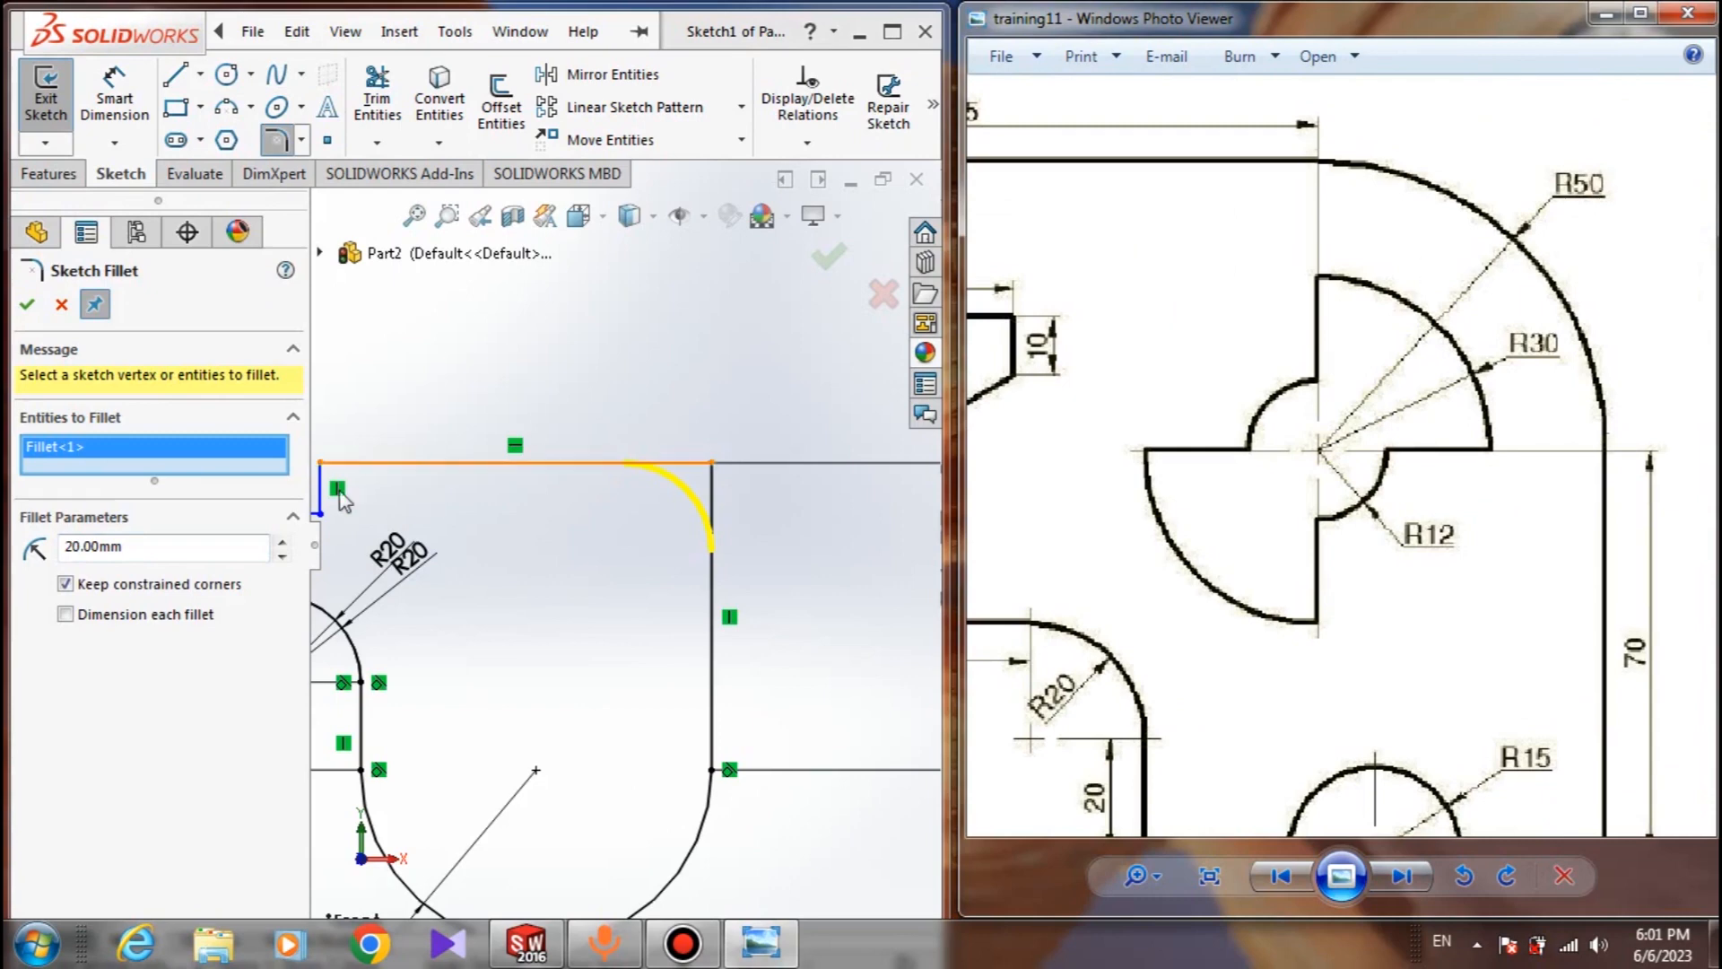
pyautogui.doubleClick(136, 544)
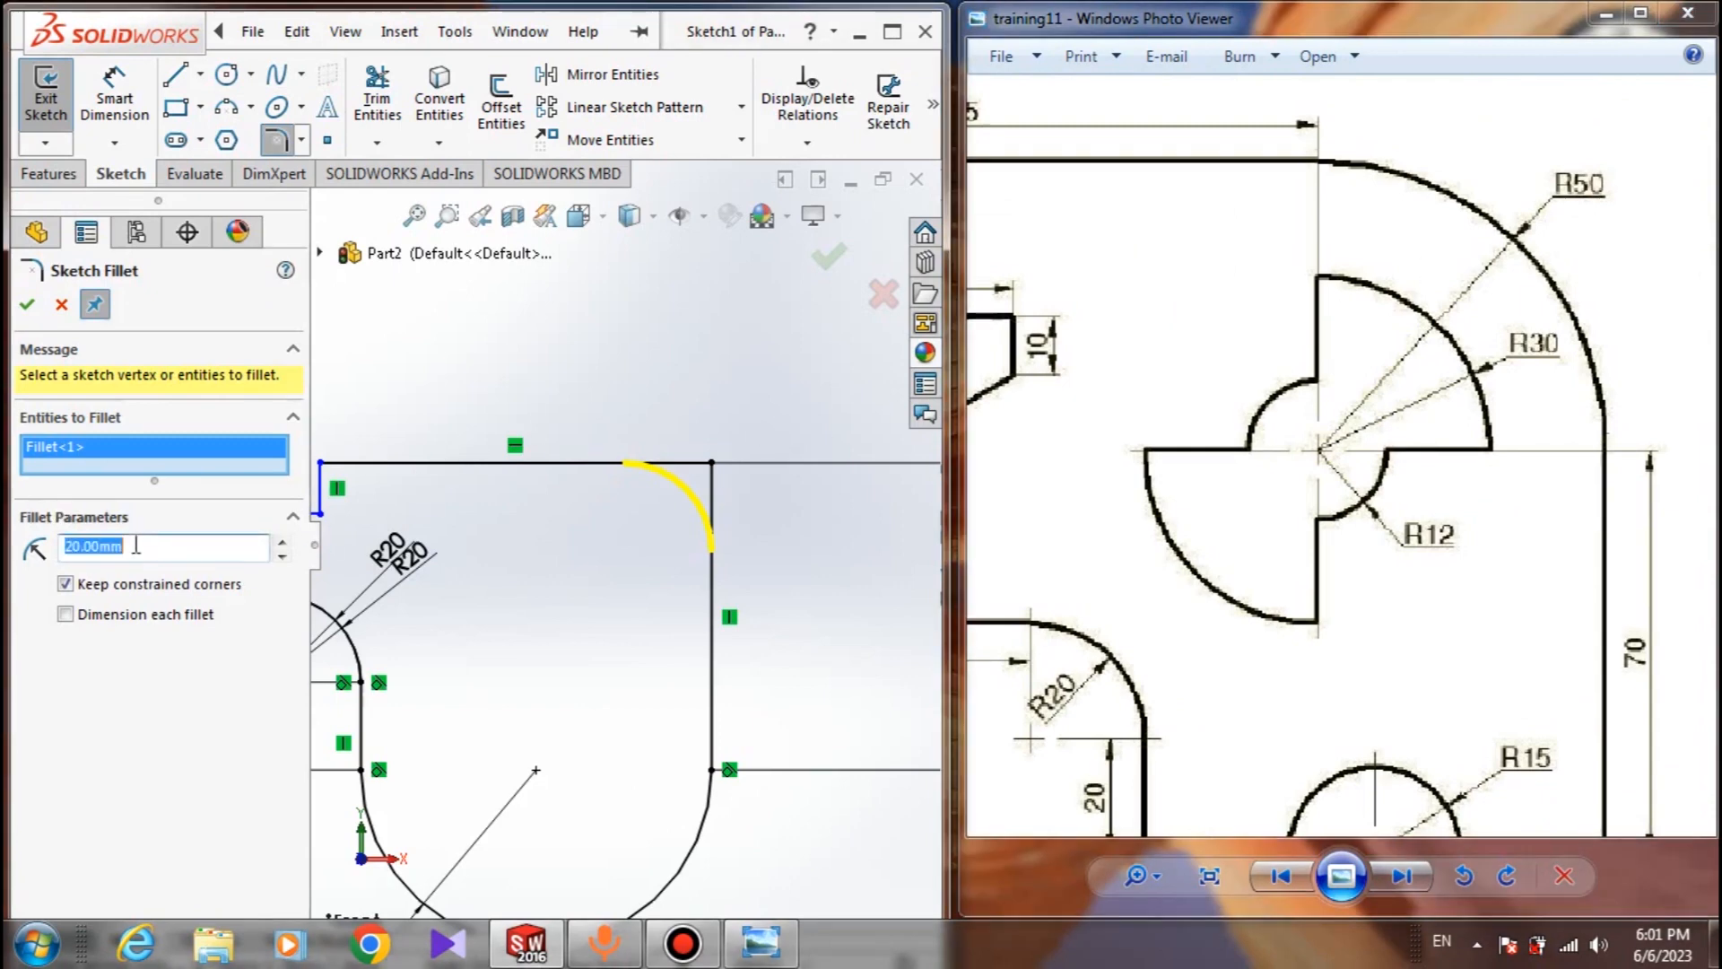
pyautogui.press('Return')
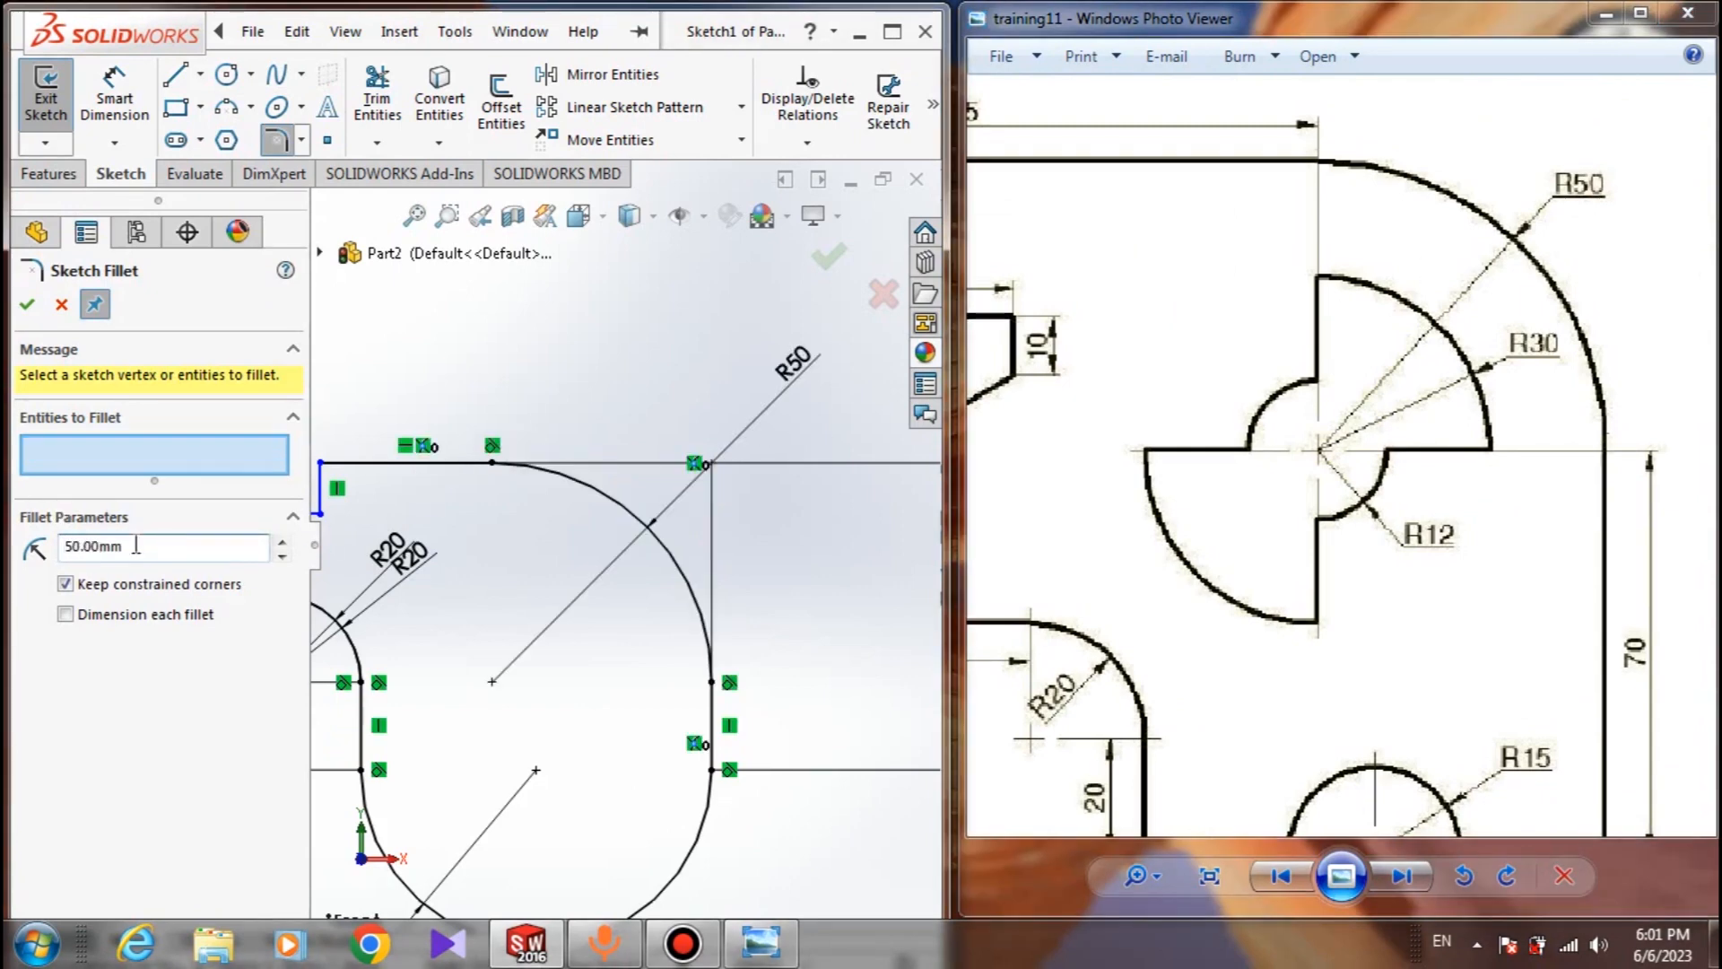
pyautogui.scroll(4, 622, 543)
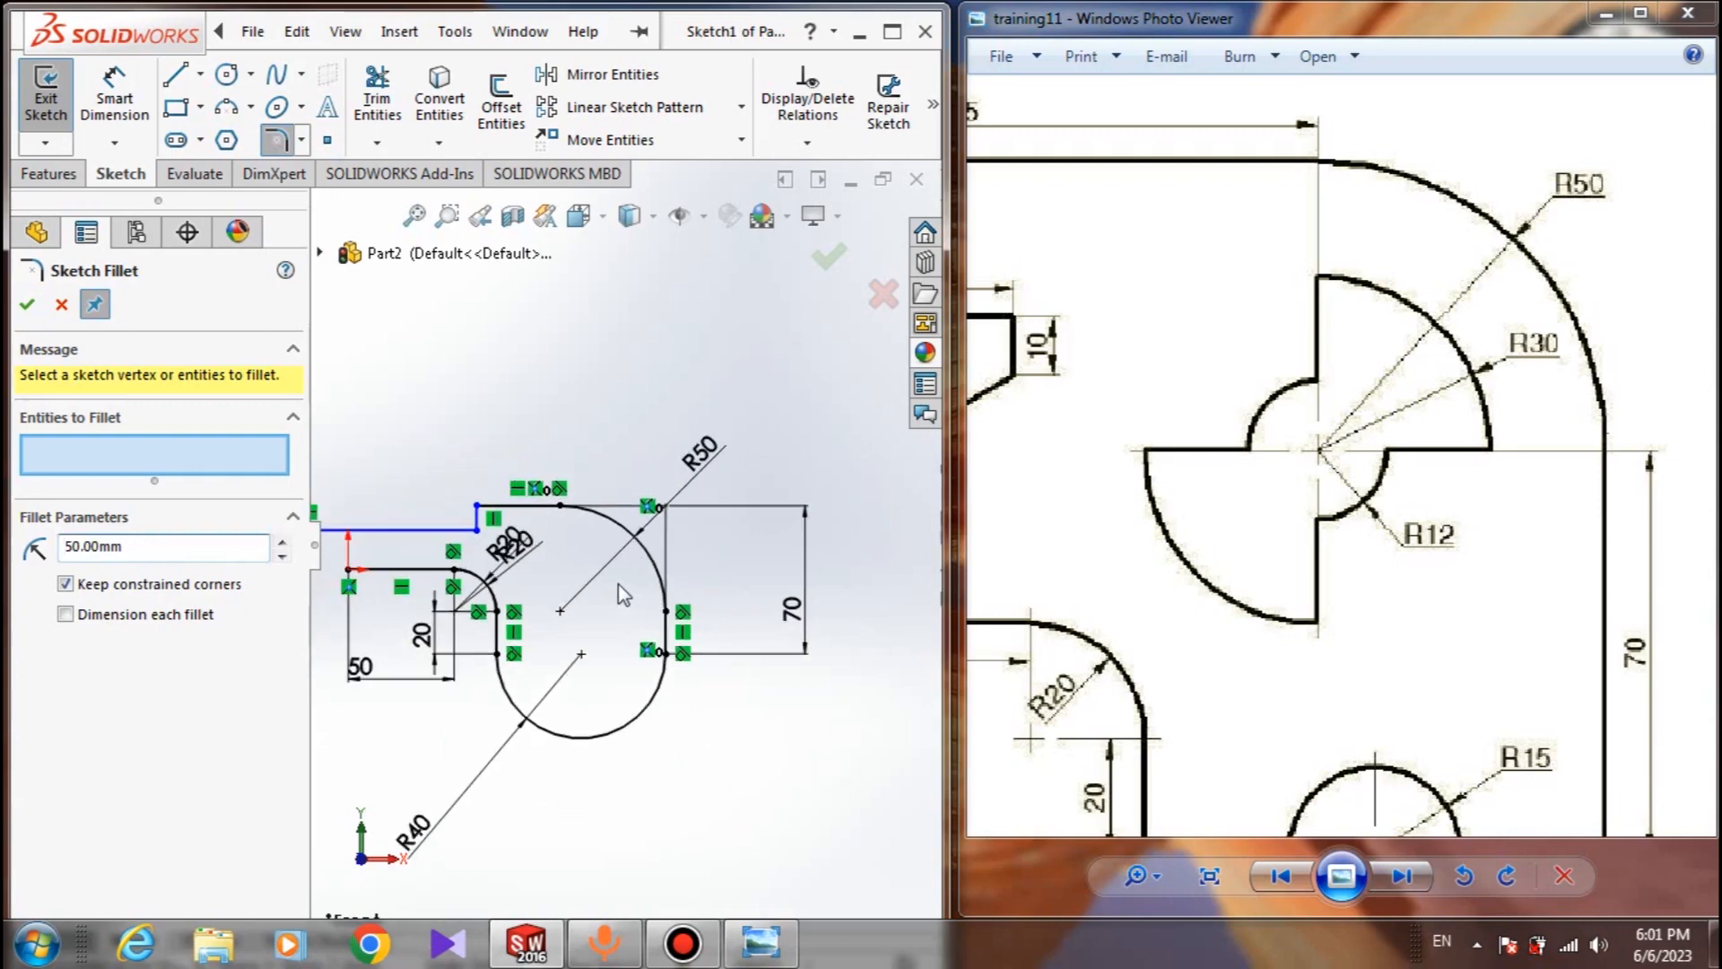
pyautogui.scroll(-2, 628, 589)
pyautogui.press('Escape')
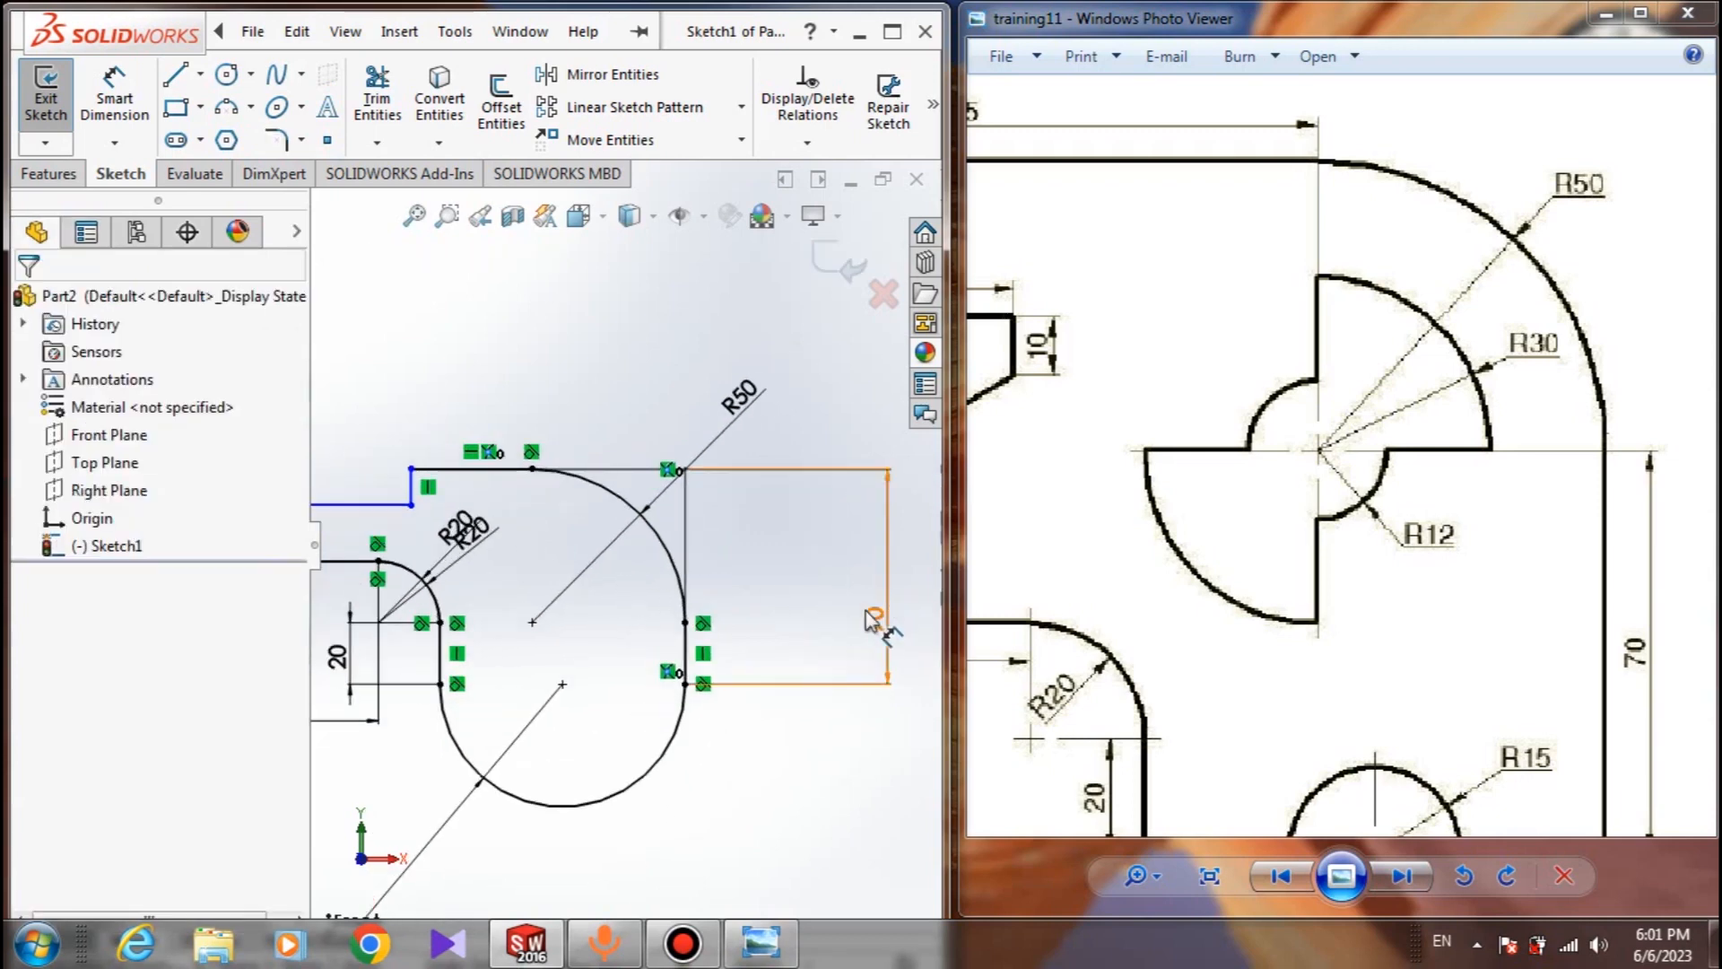
# Delete the 70 mm dimension that spans the right side up to the R50 fillet's virtual corner
pyautogui.click(830, 684)
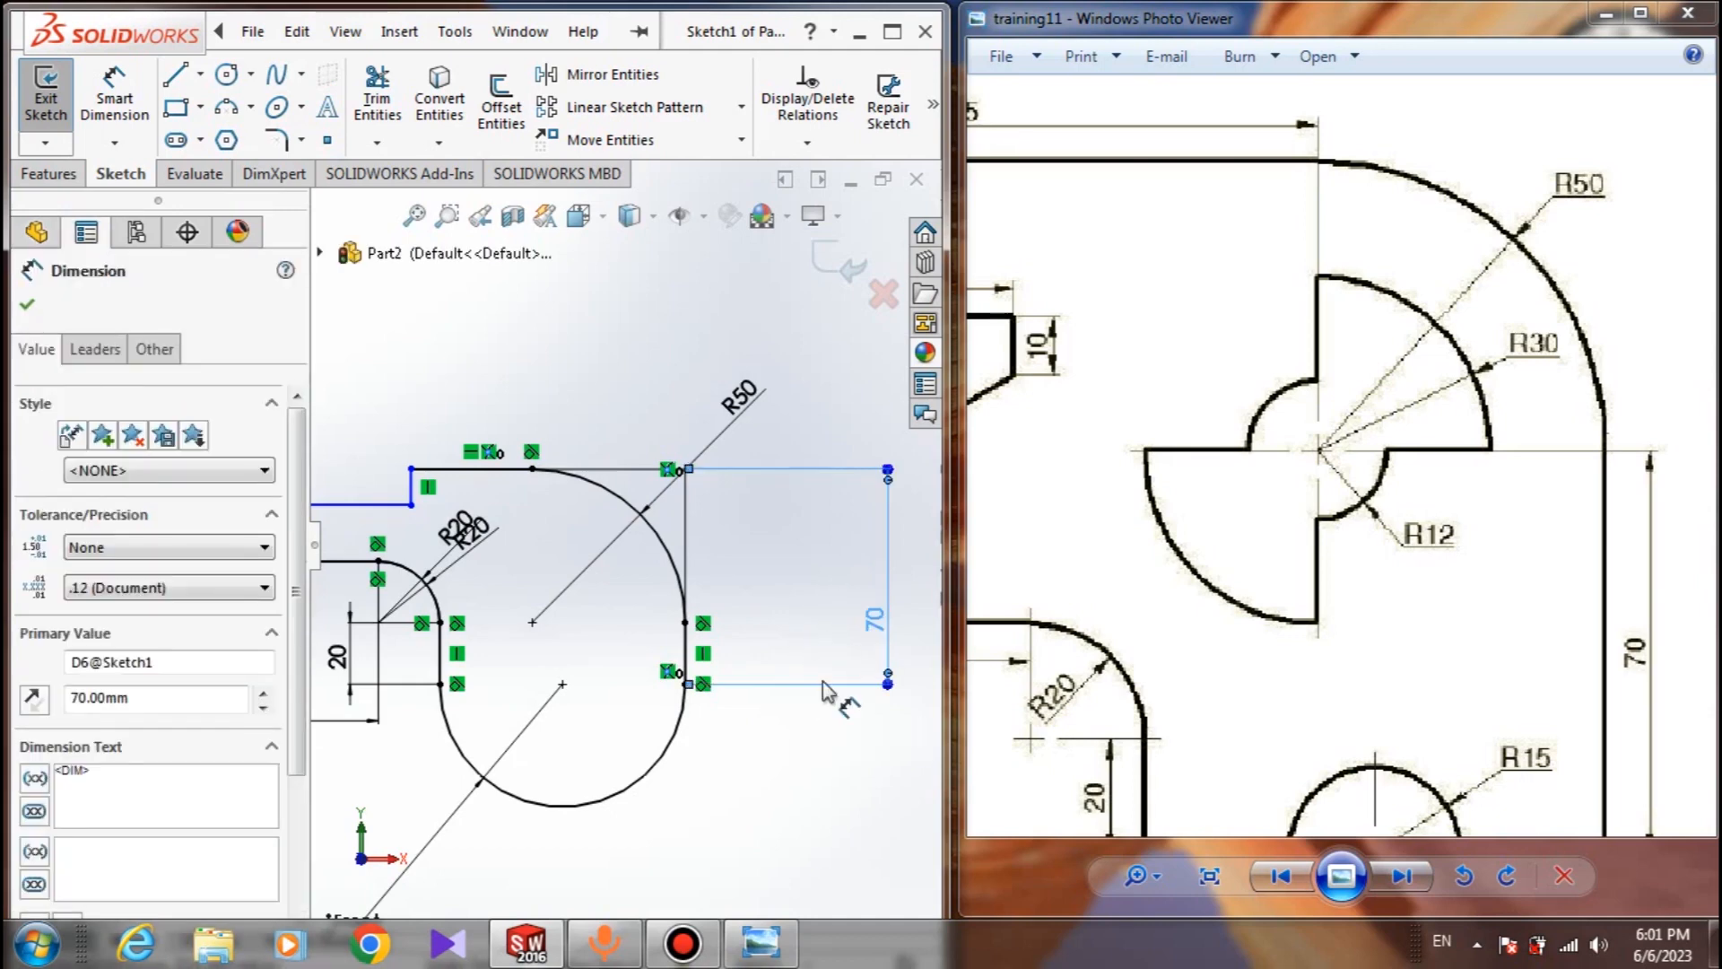
pyautogui.press('Delete')
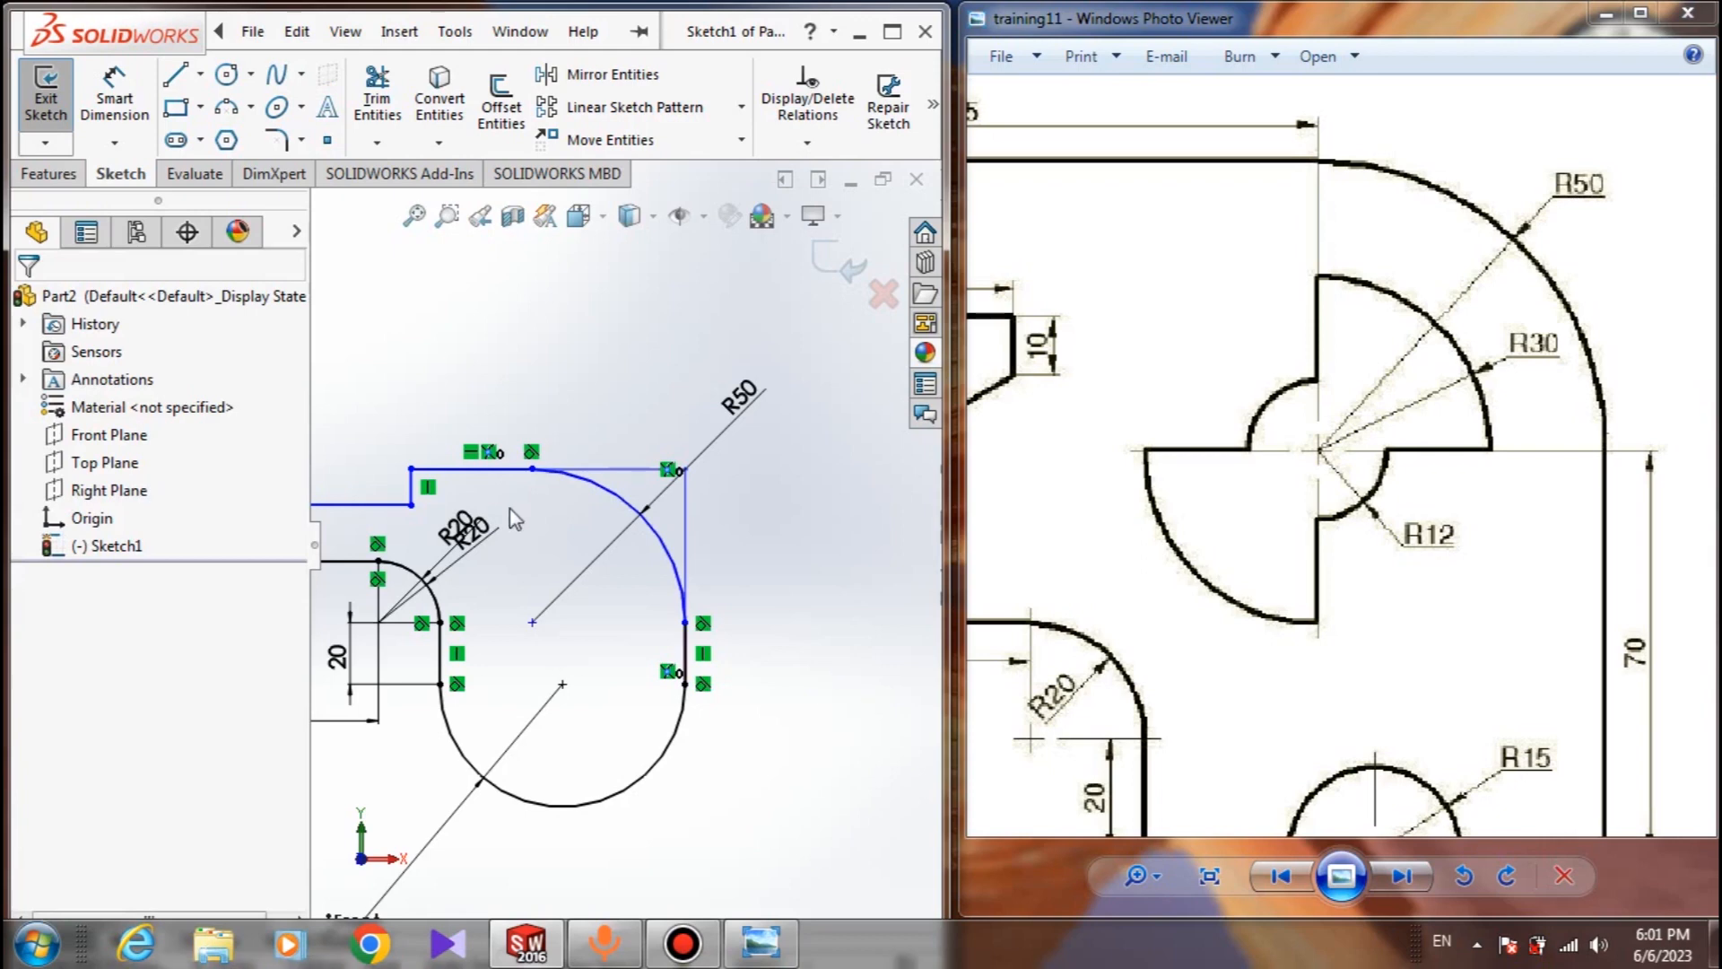
pyautogui.hotkey('ctrl', 'z')
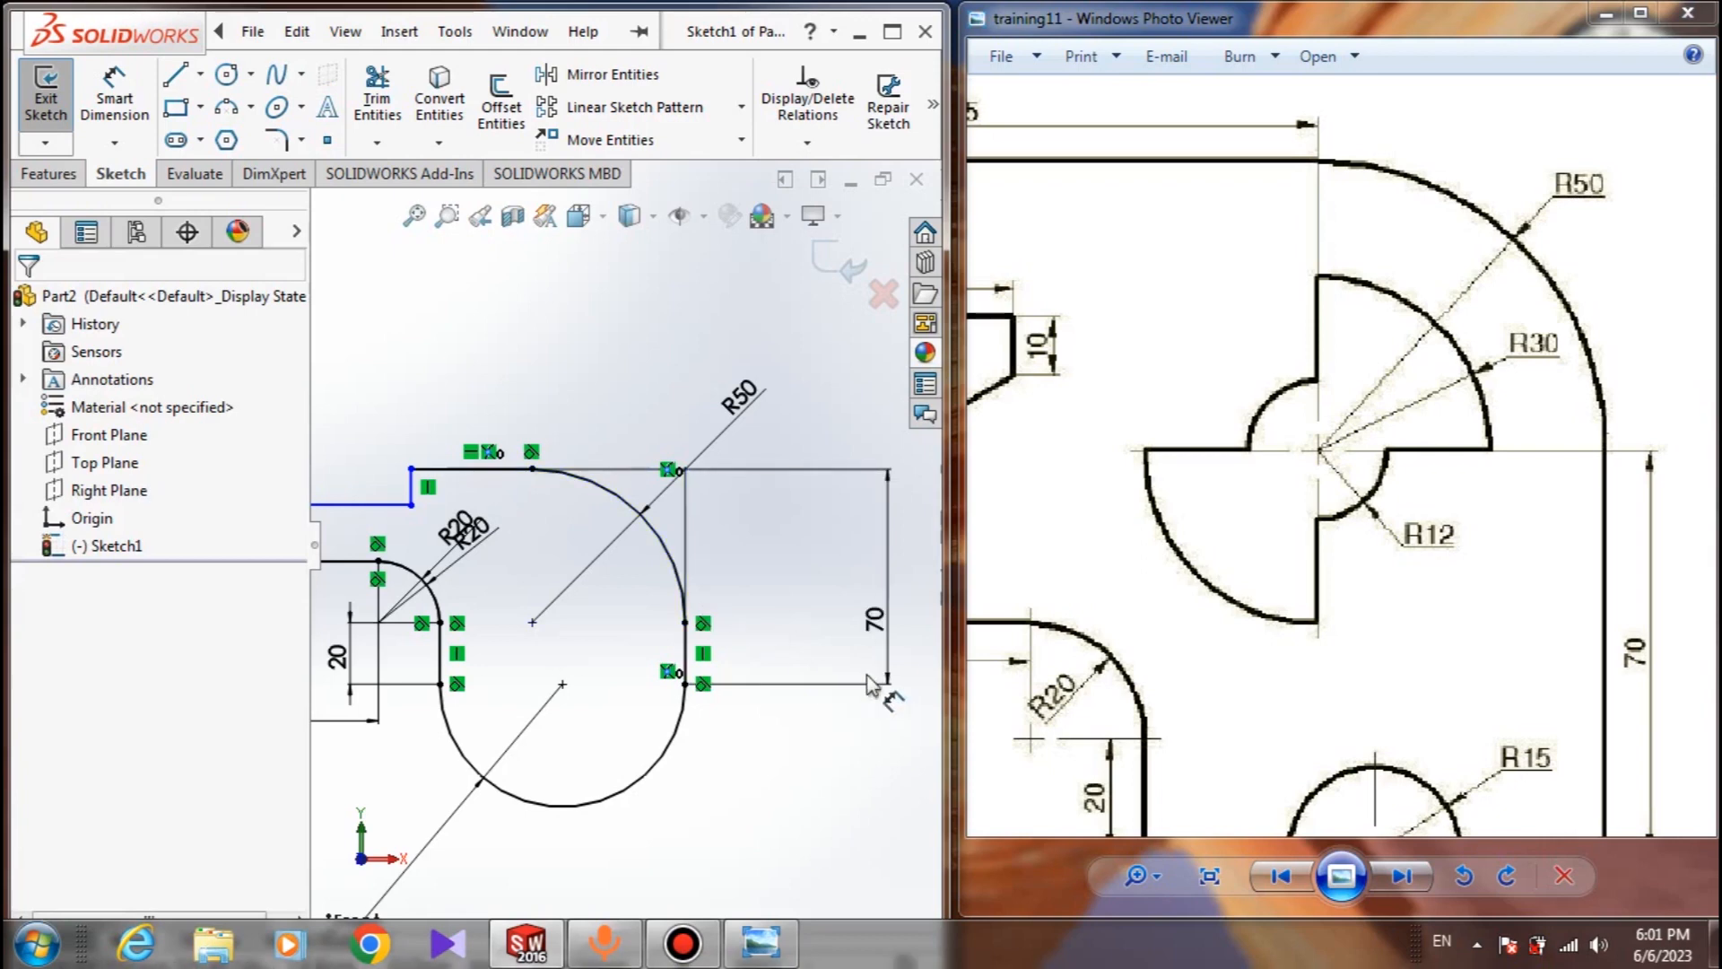
pyautogui.rightClick(888, 623)
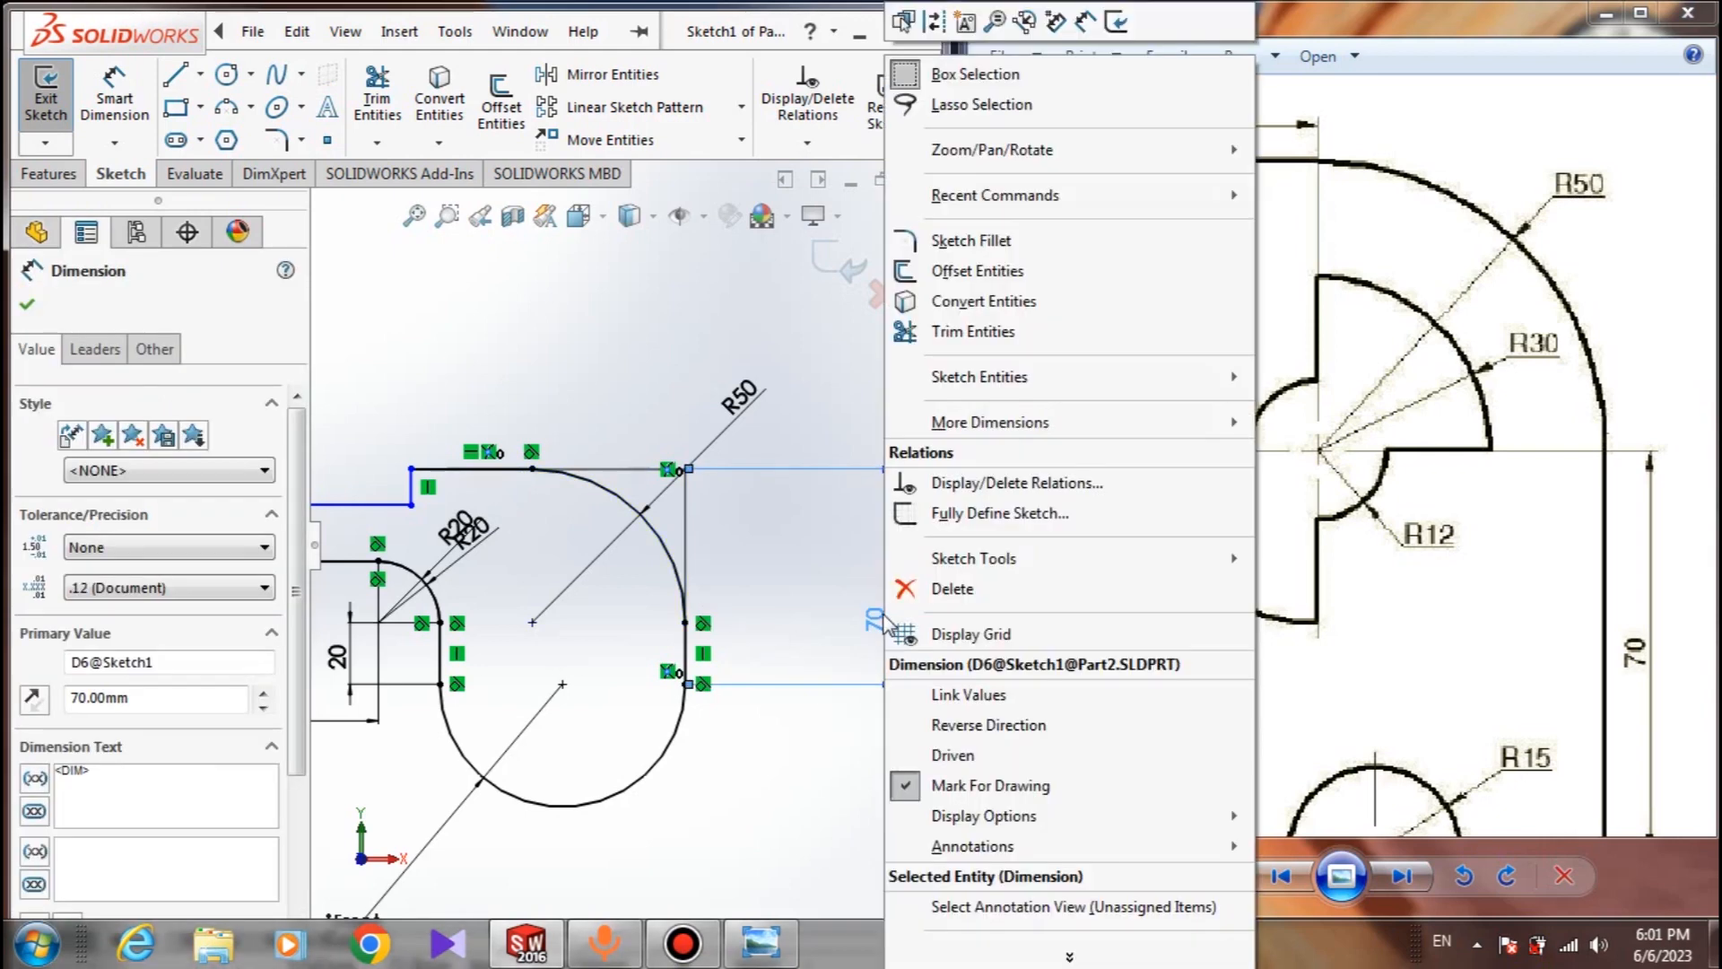
pyautogui.click(924, 593)
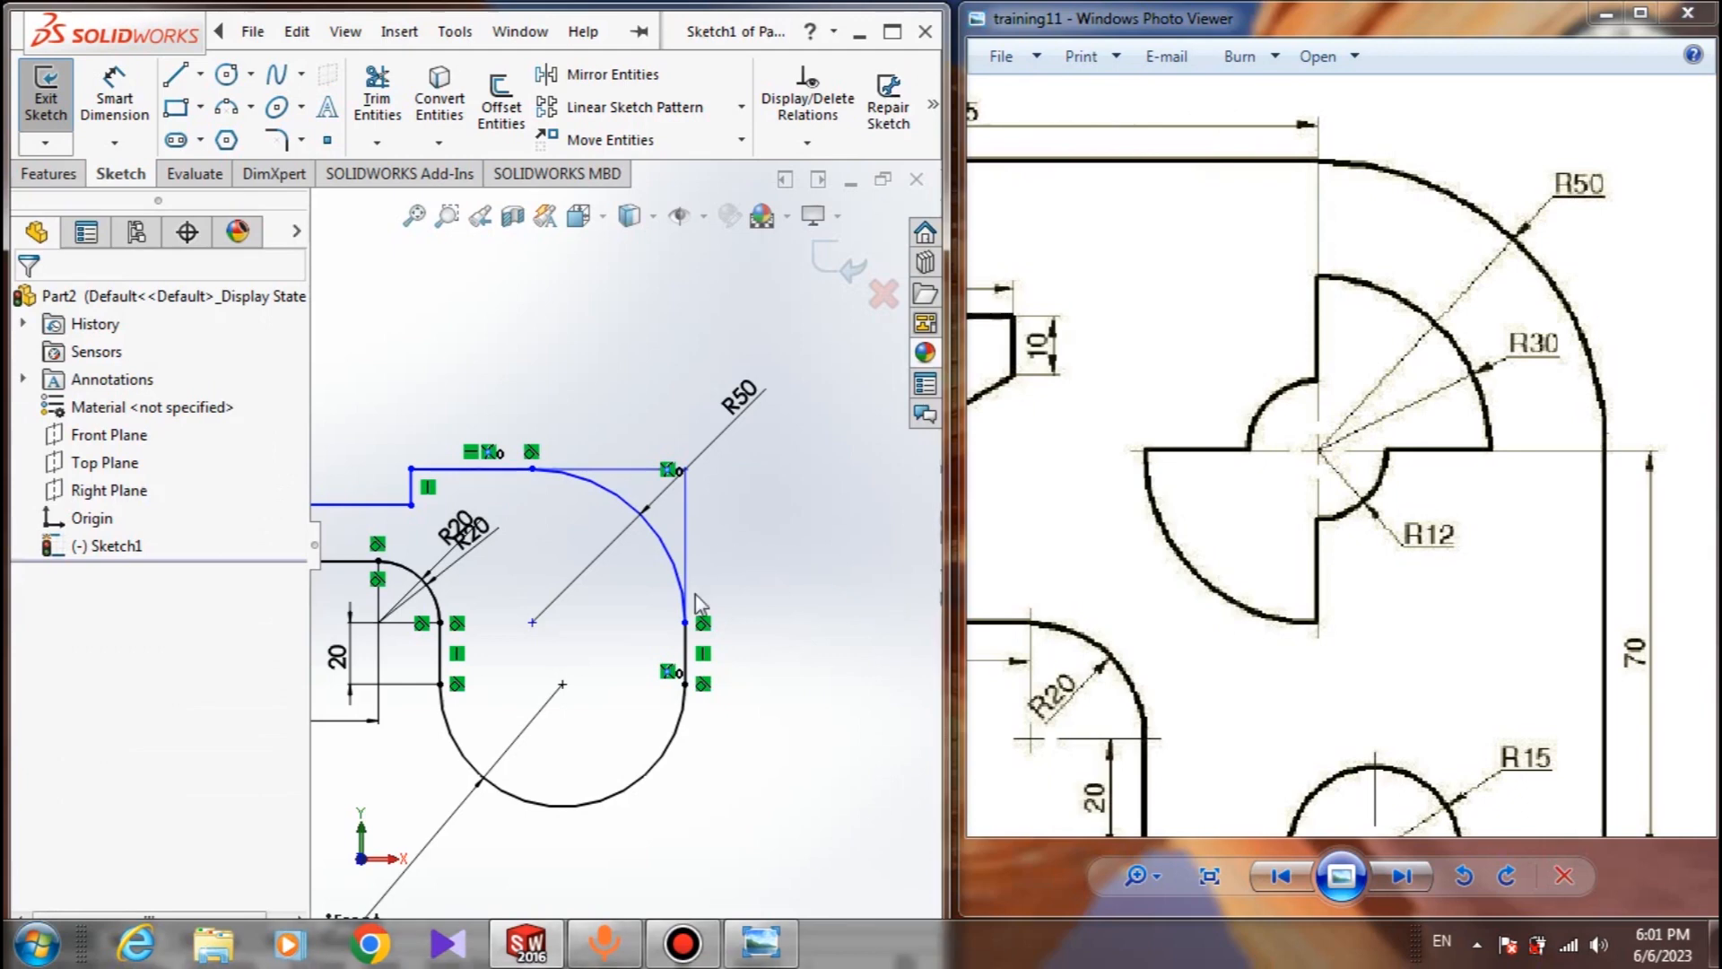
# Dimension the straight vertical line between the R50 fillet and the R40 arc to 70 mm
pyautogui.click(114, 98)
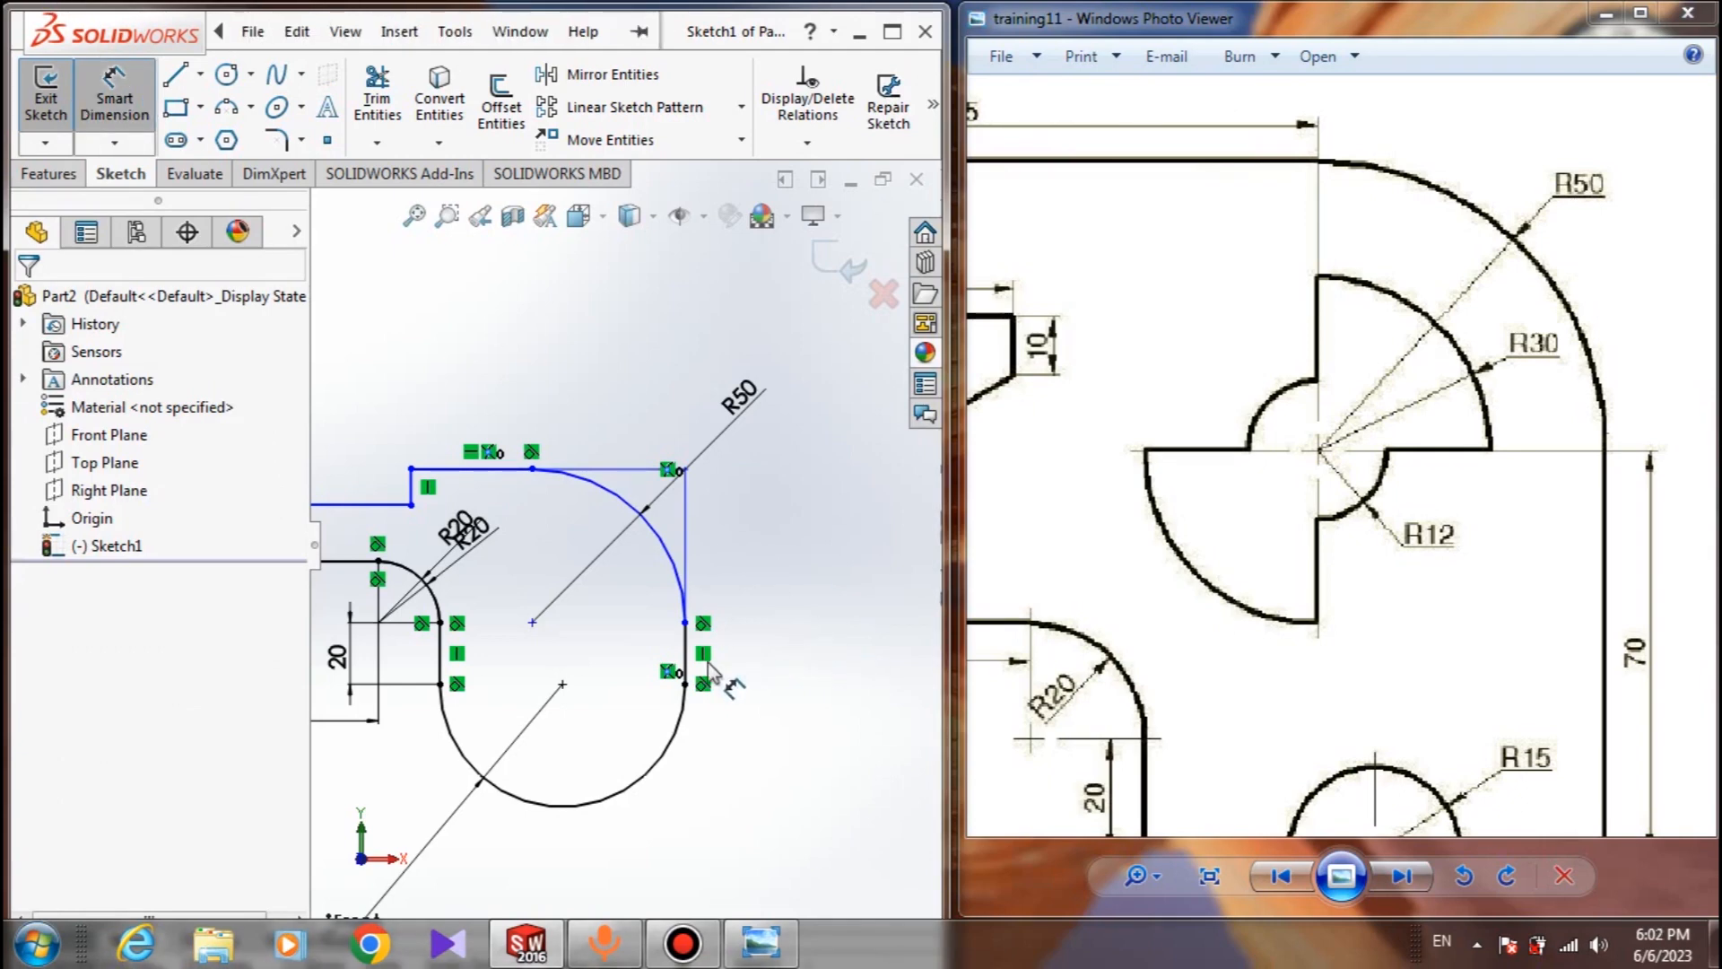
pyautogui.scroll(-5, 708, 668)
pyautogui.click(664, 597)
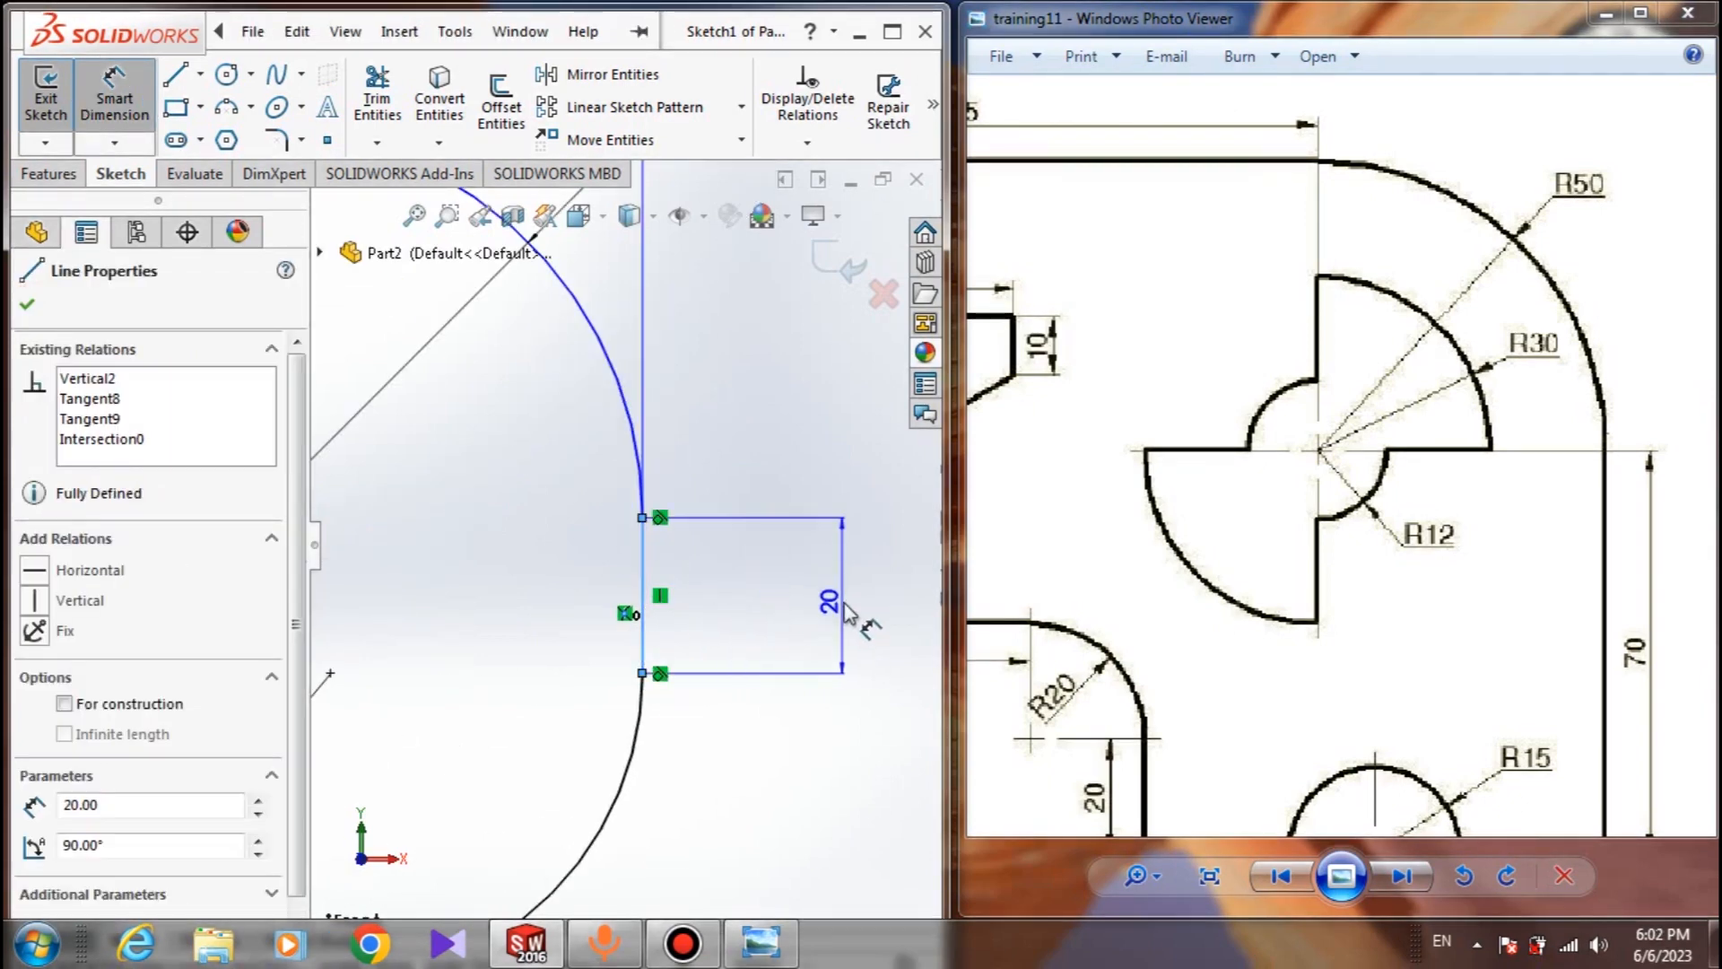
pyautogui.click(846, 613)
pyautogui.write('7')
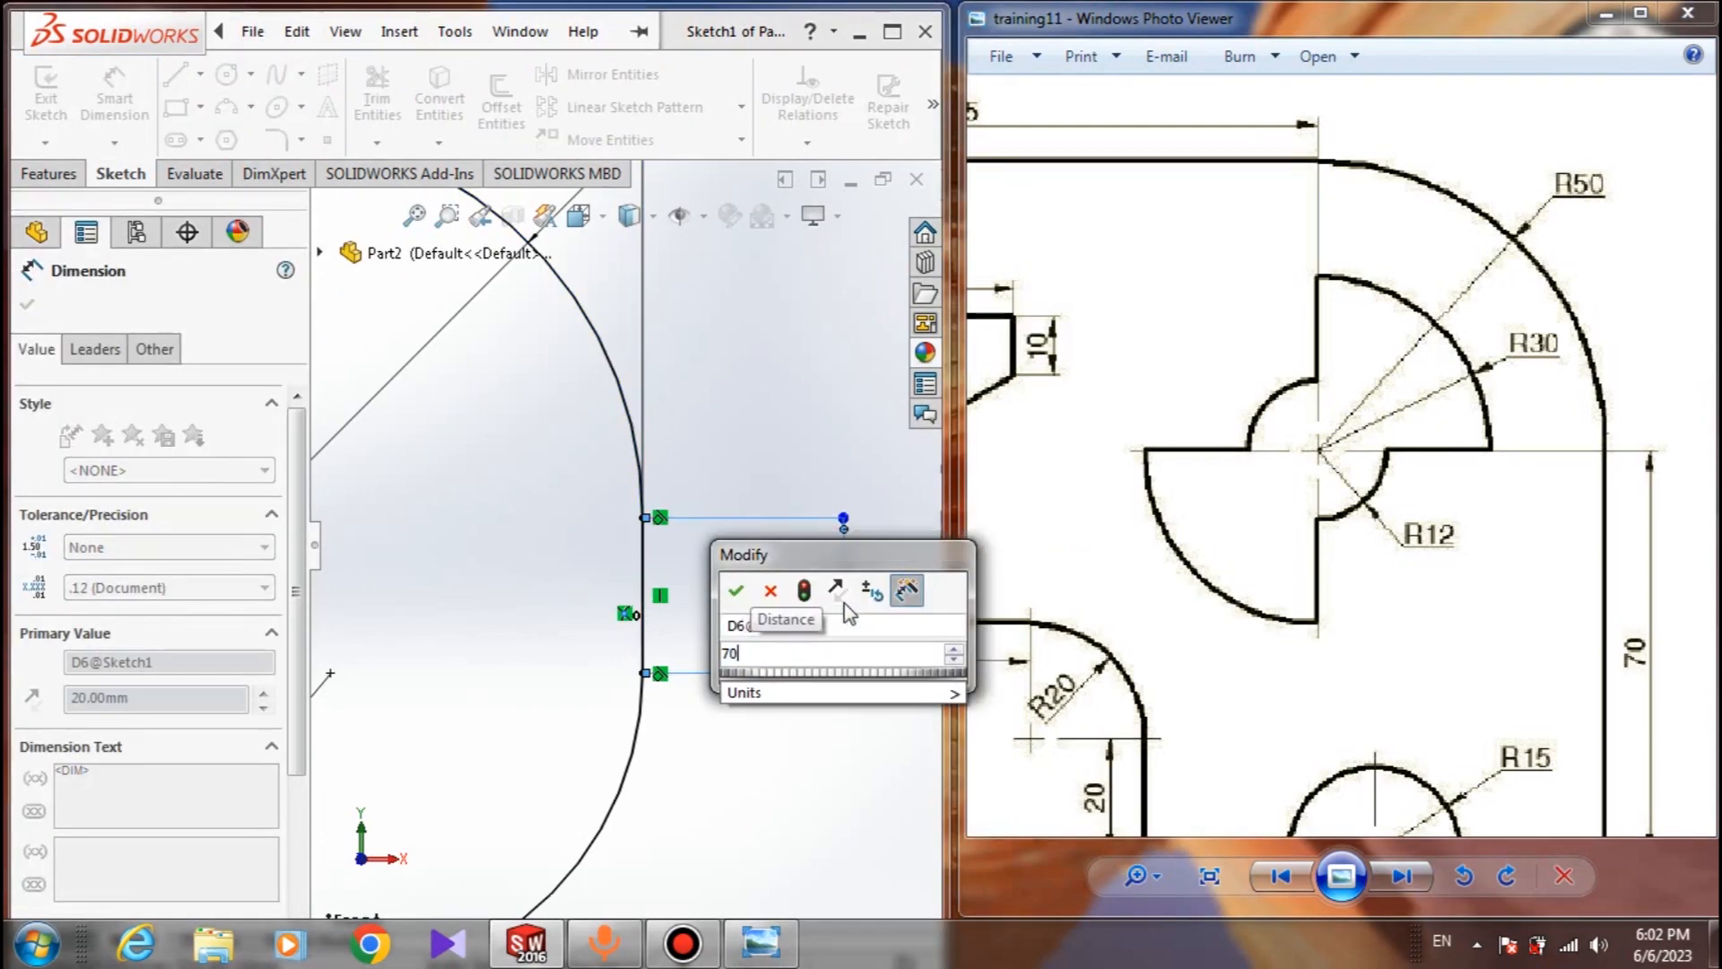
pyautogui.write('0')
pyautogui.press('Return')
pyautogui.scroll(3, 538, 530)
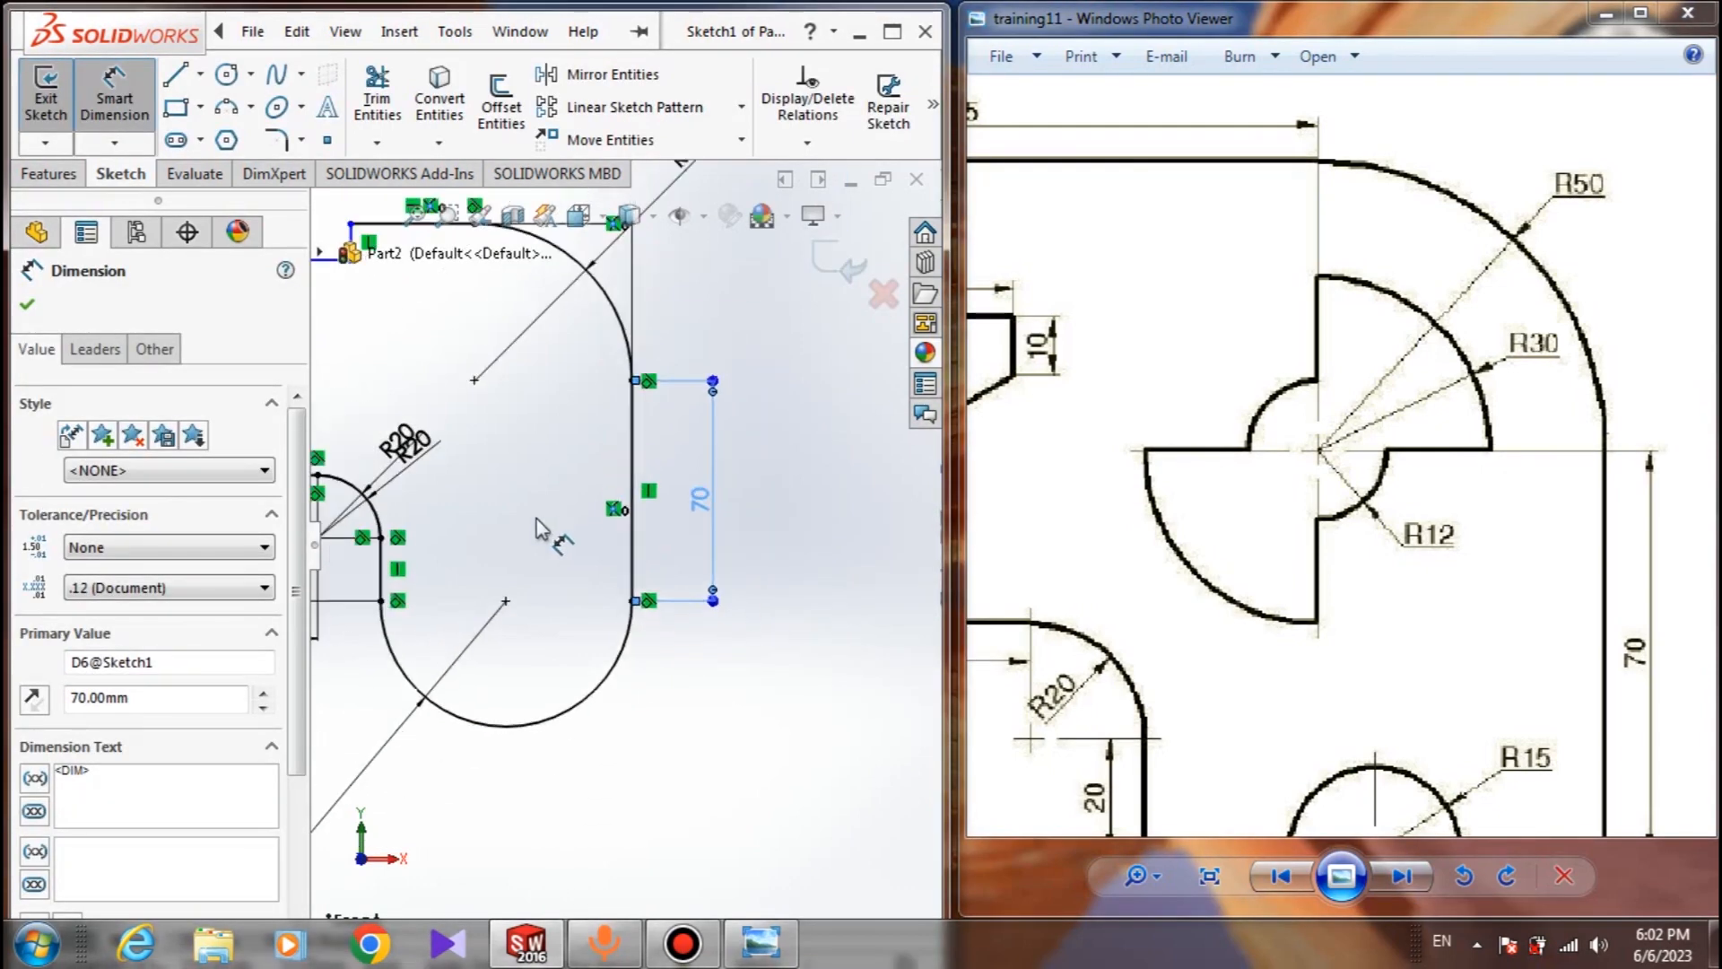
# Lengthen the top horizontal line by moving the step's lower corner point to about X 23, Y 43
pyautogui.scroll(3, 541, 529)
pyautogui.scroll(-3, 1427, 411)
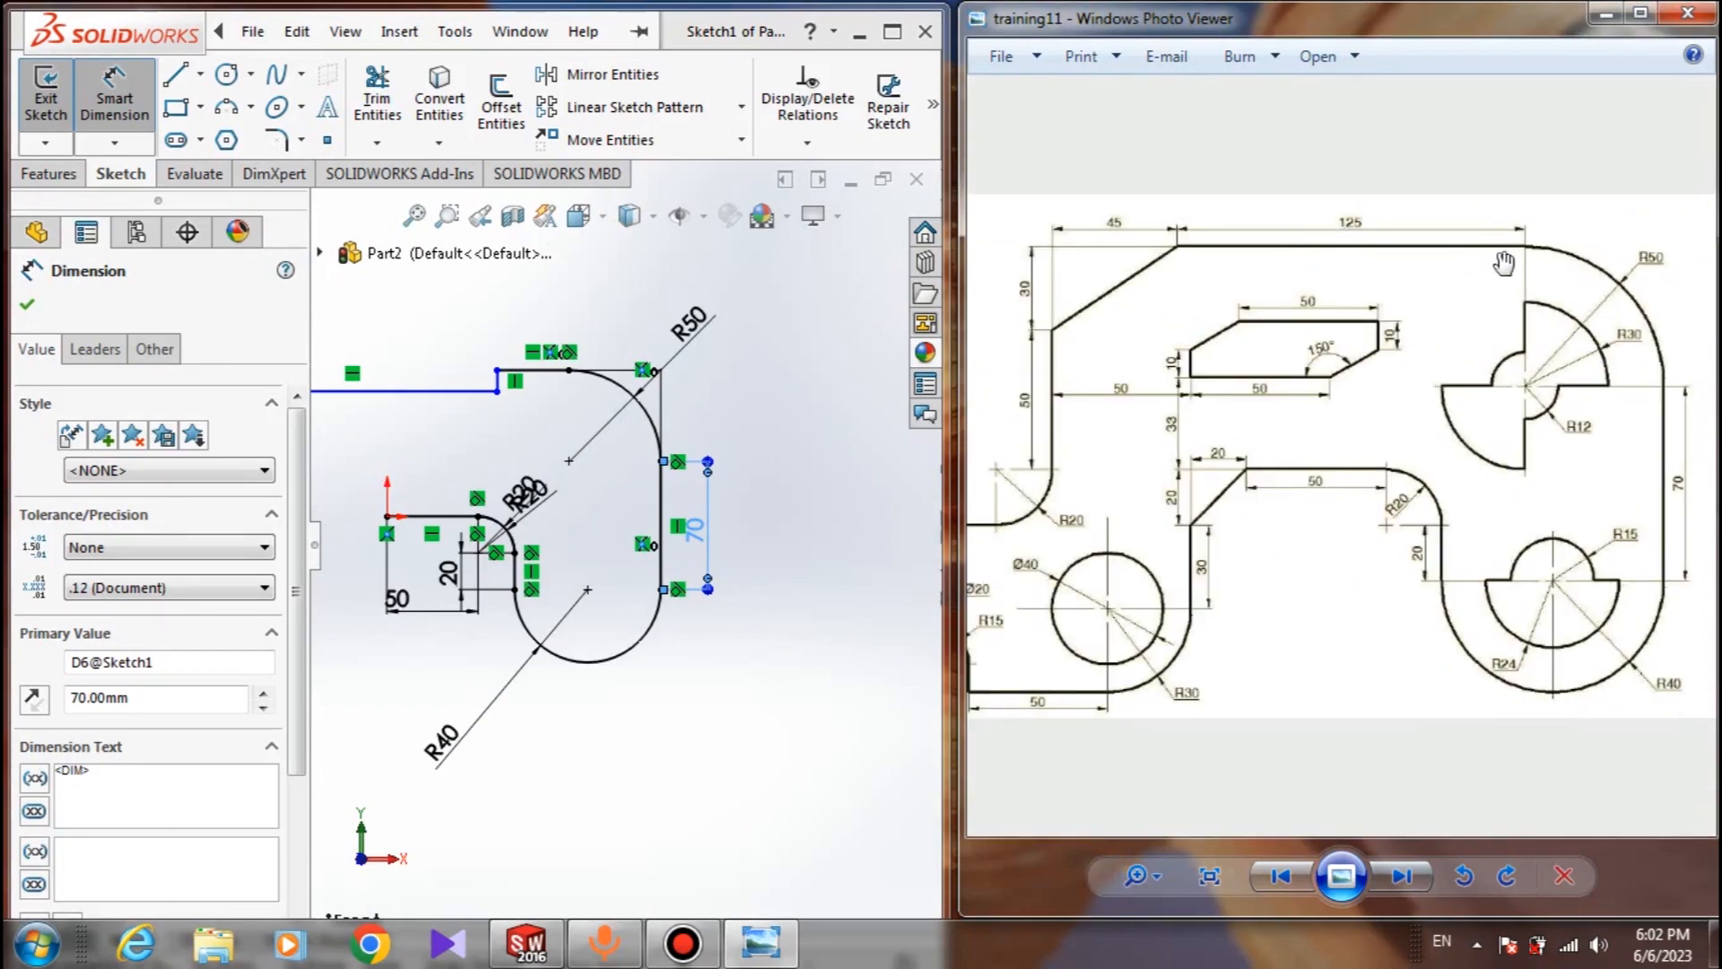
pyautogui.click(483, 392)
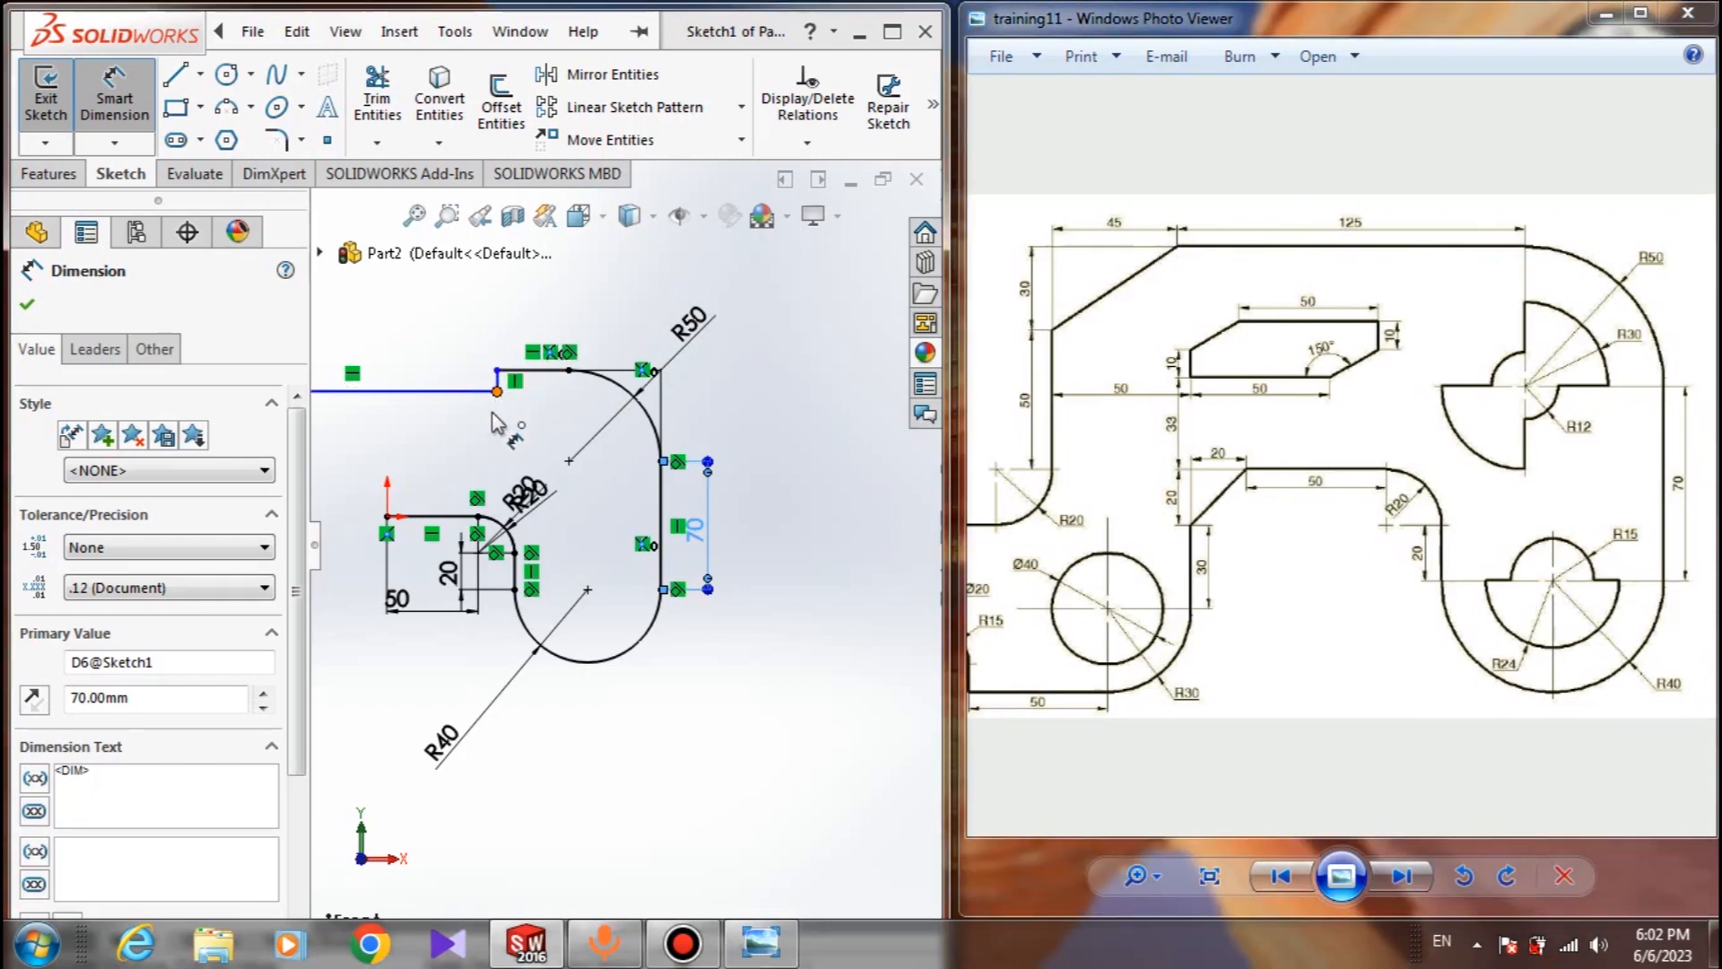
pyautogui.click(498, 394)
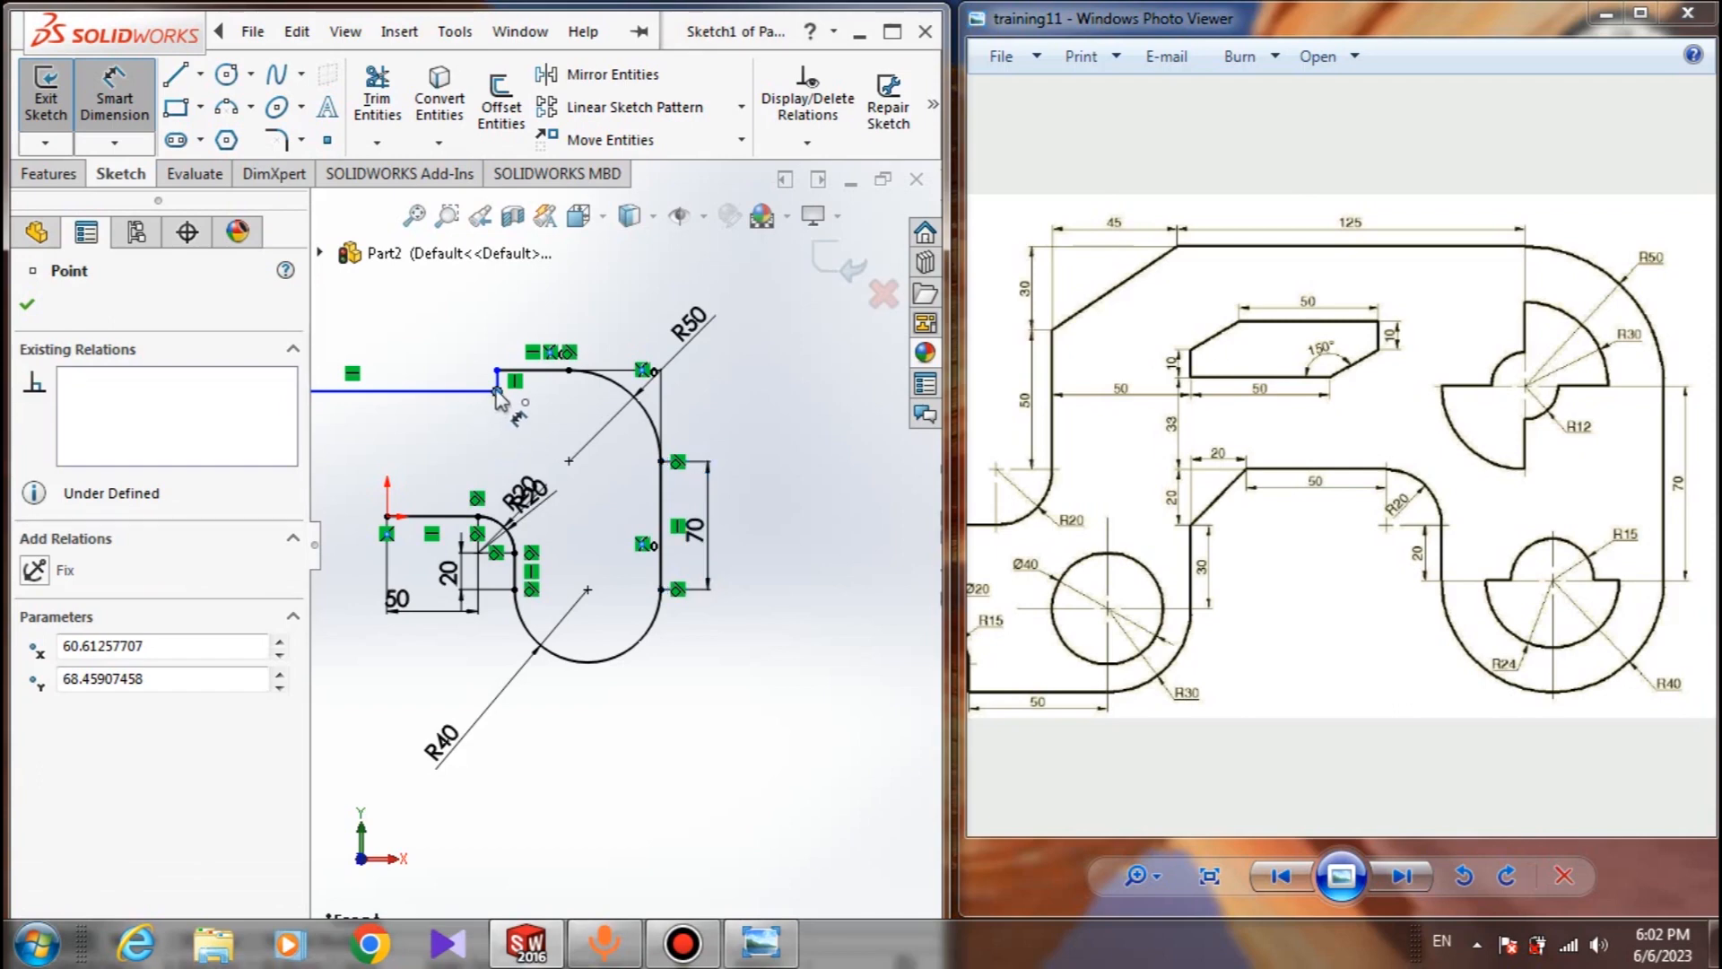
pyautogui.click(28, 304)
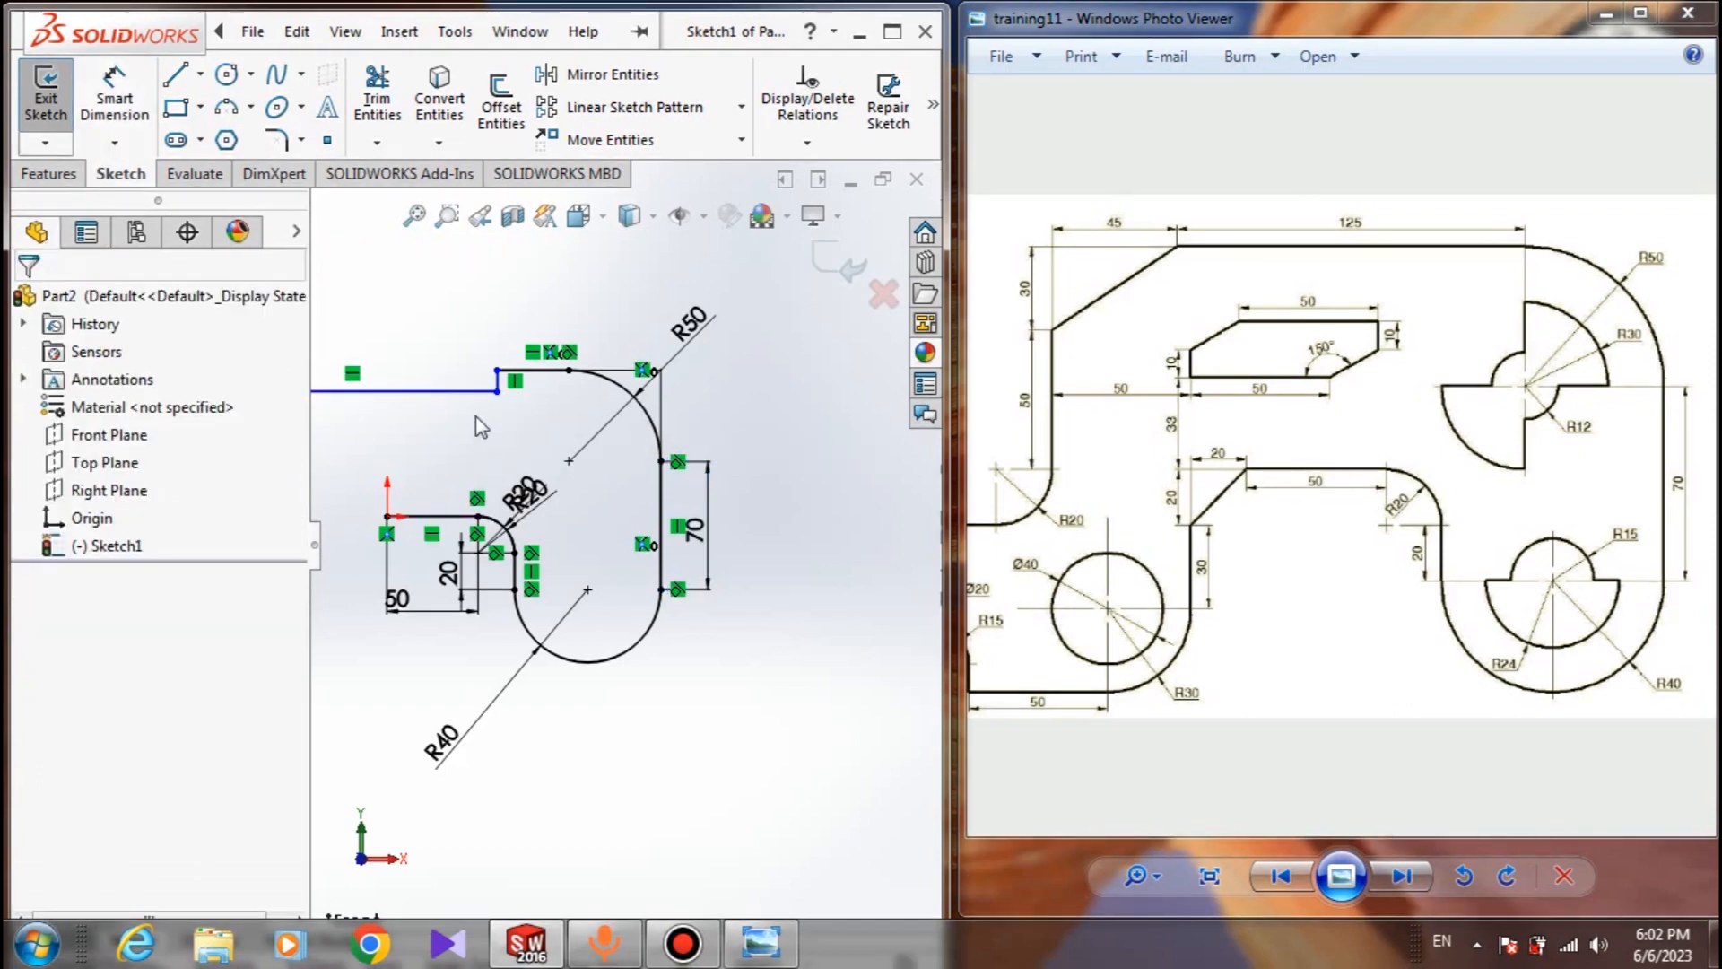
pyautogui.moveTo(499, 392); pyautogui.dragTo(429, 438)
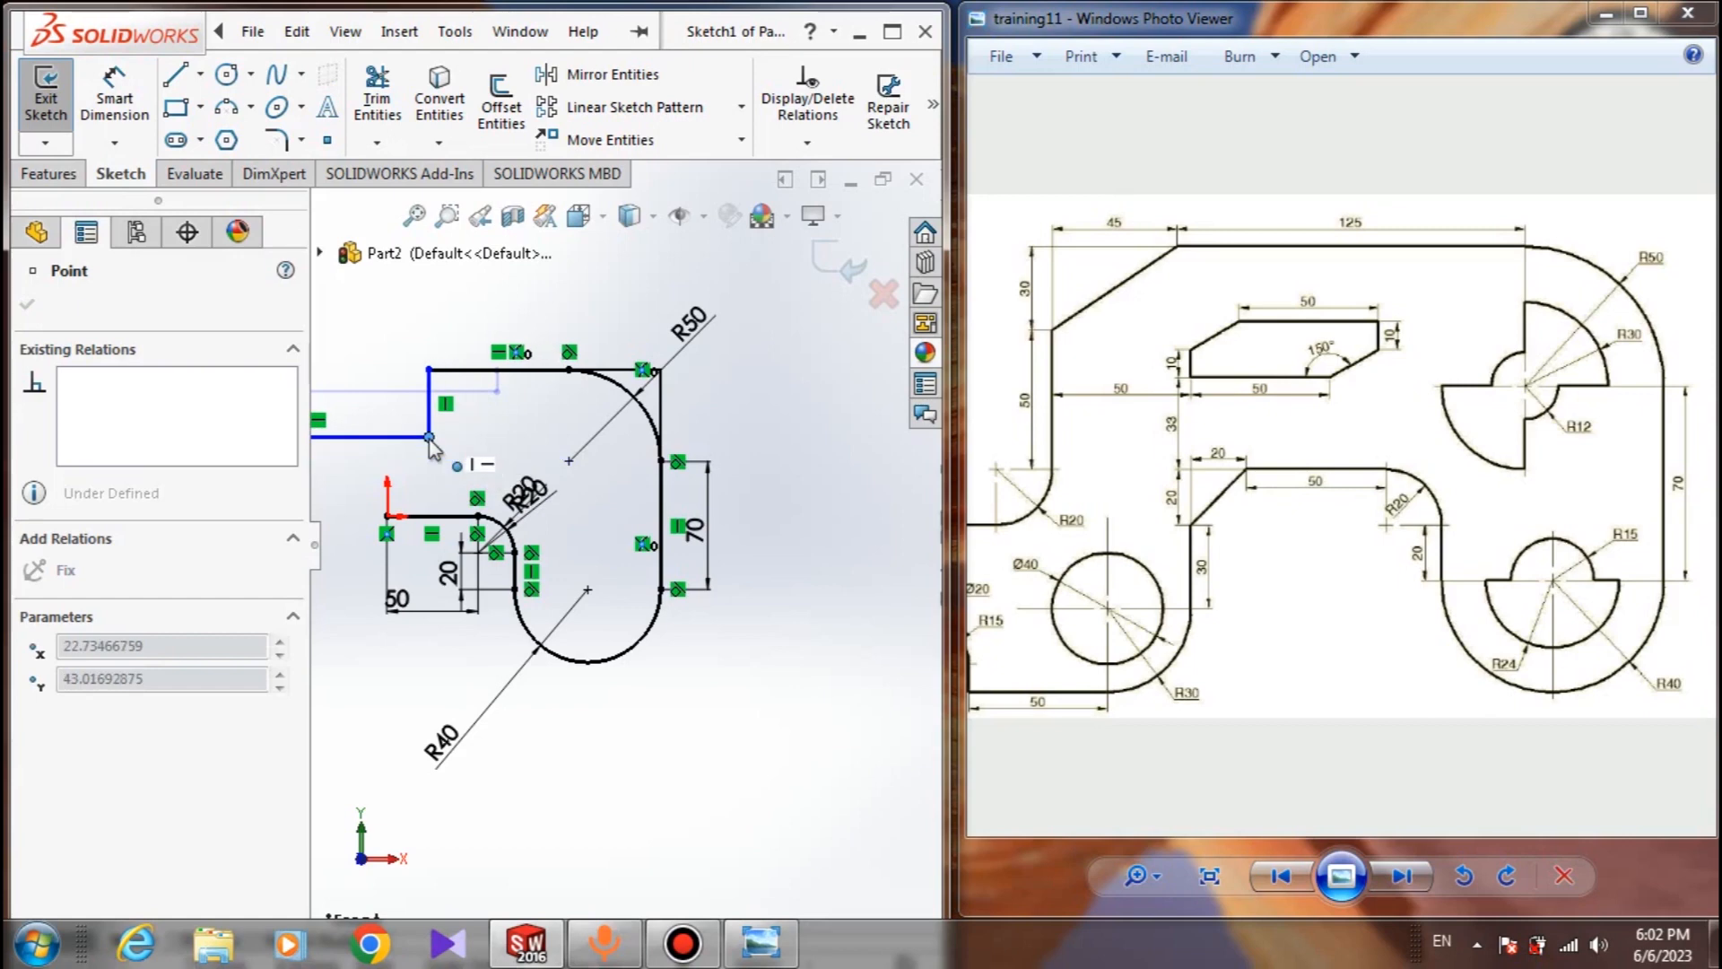
# Dimension the top horizontal line from the R50 fillet's tangent point to its far corner at 125 mm
pyautogui.click(114, 94)
pyautogui.click(569, 370)
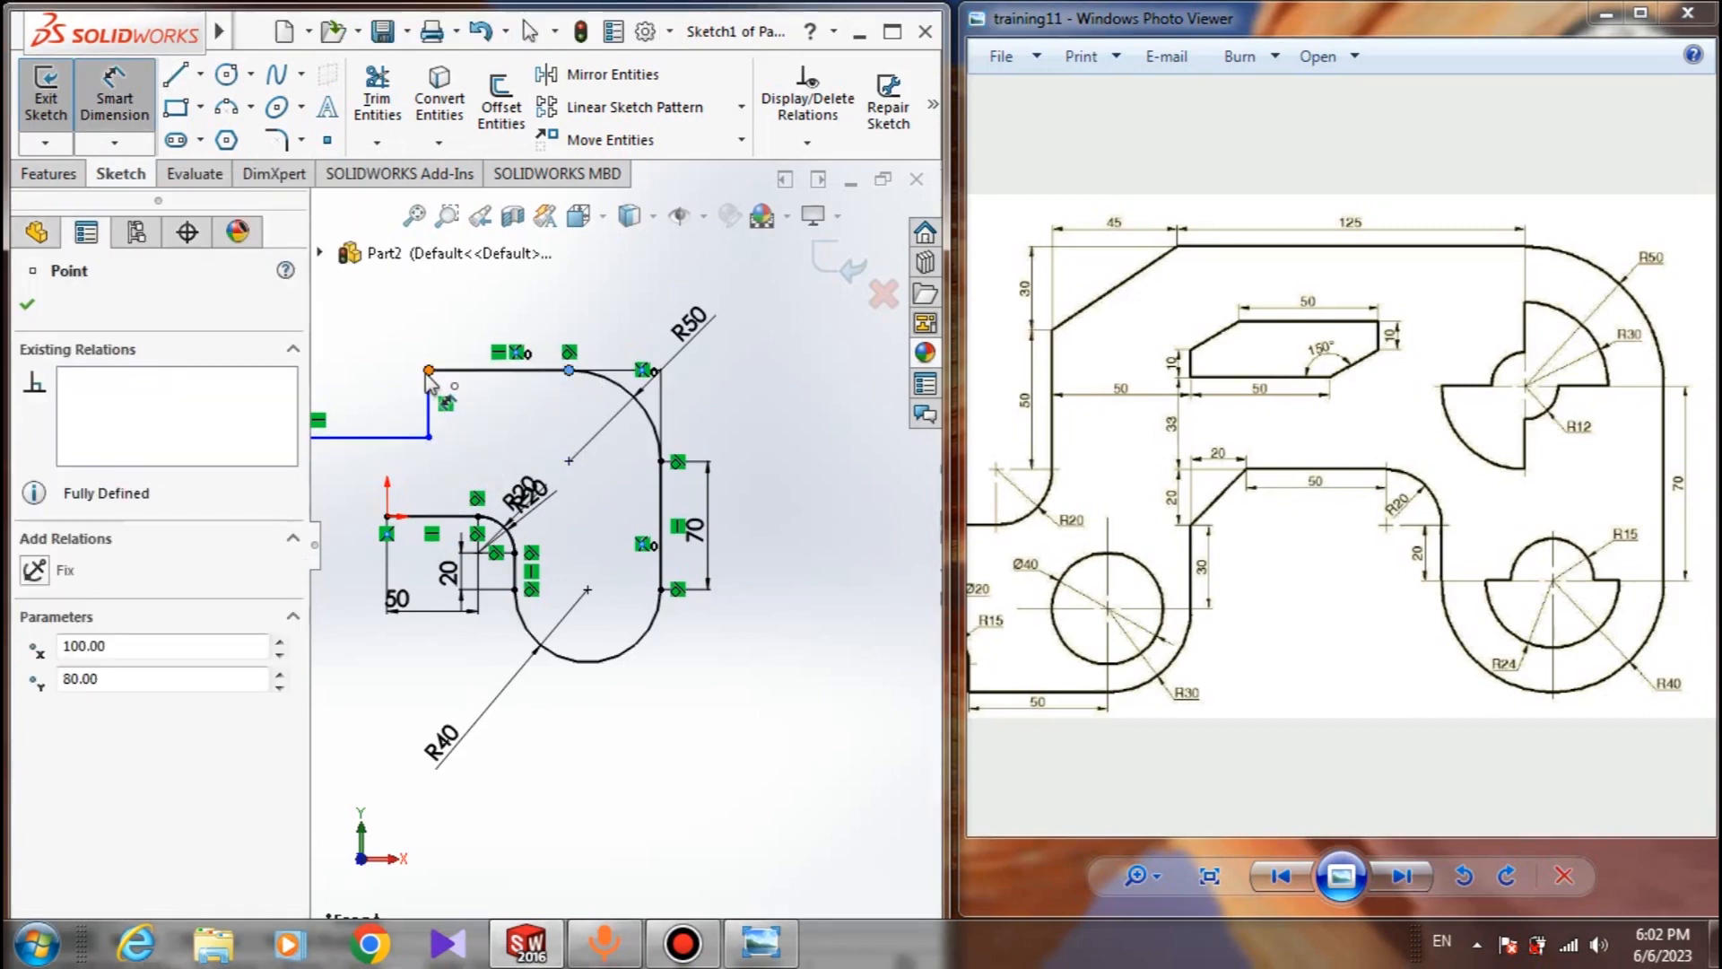
pyautogui.click(429, 371)
pyautogui.click(460, 282)
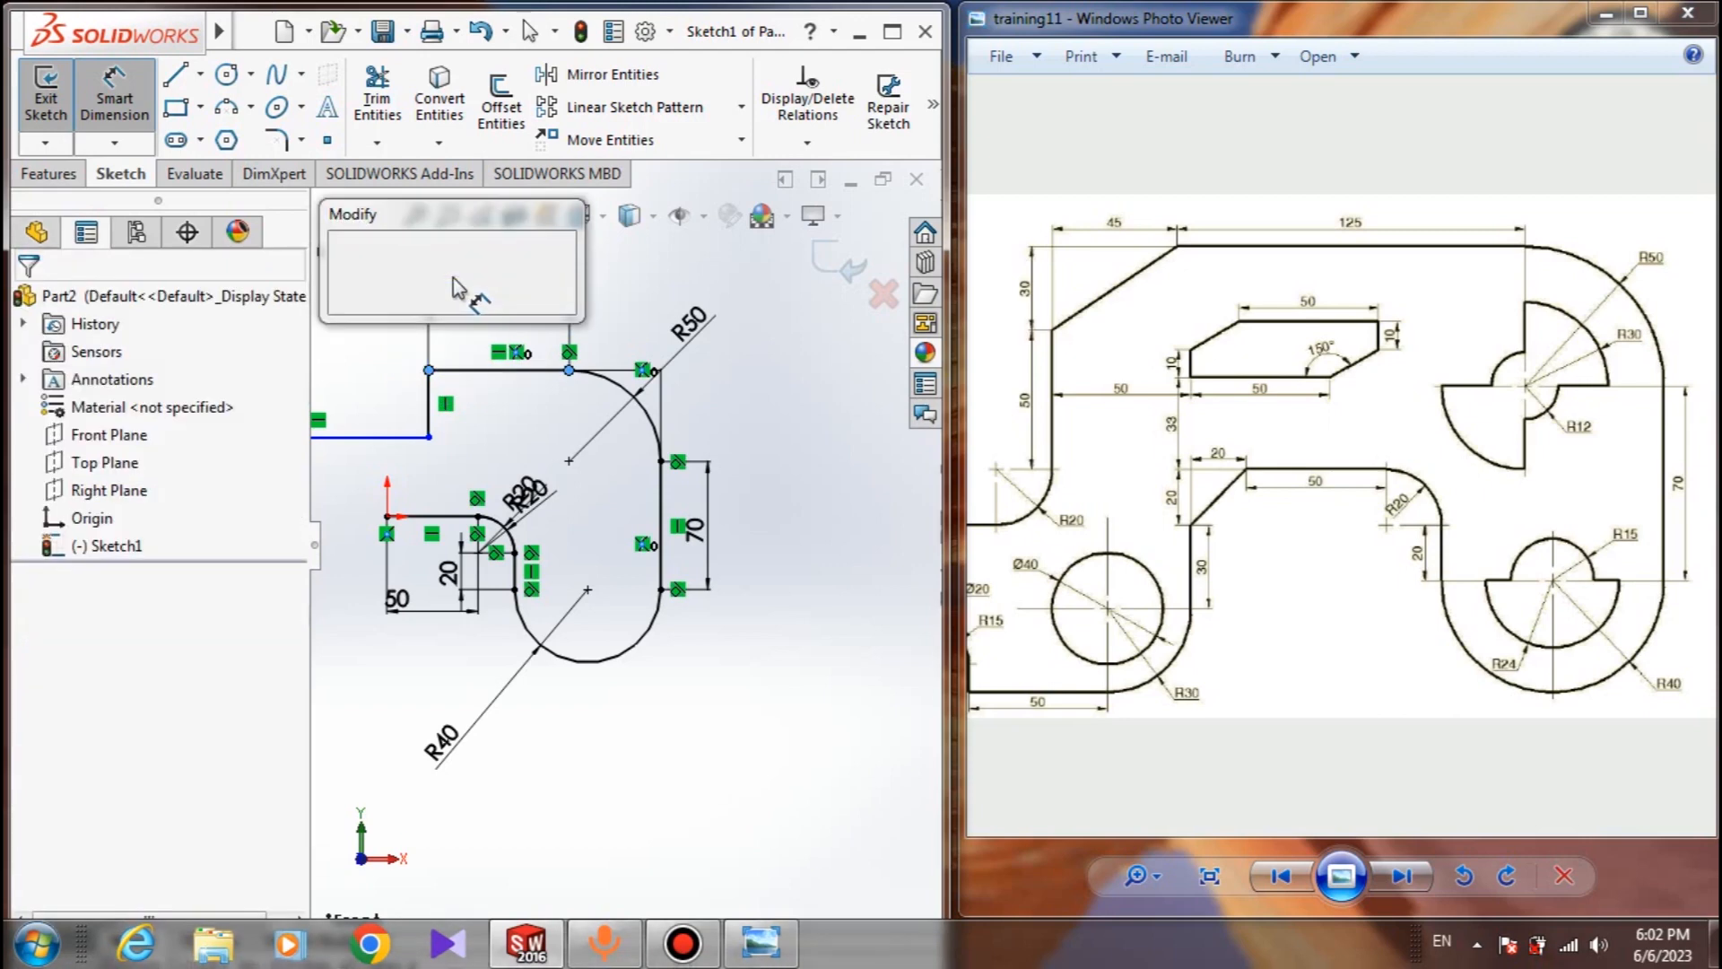
pyautogui.write('125')
pyautogui.press('Return')
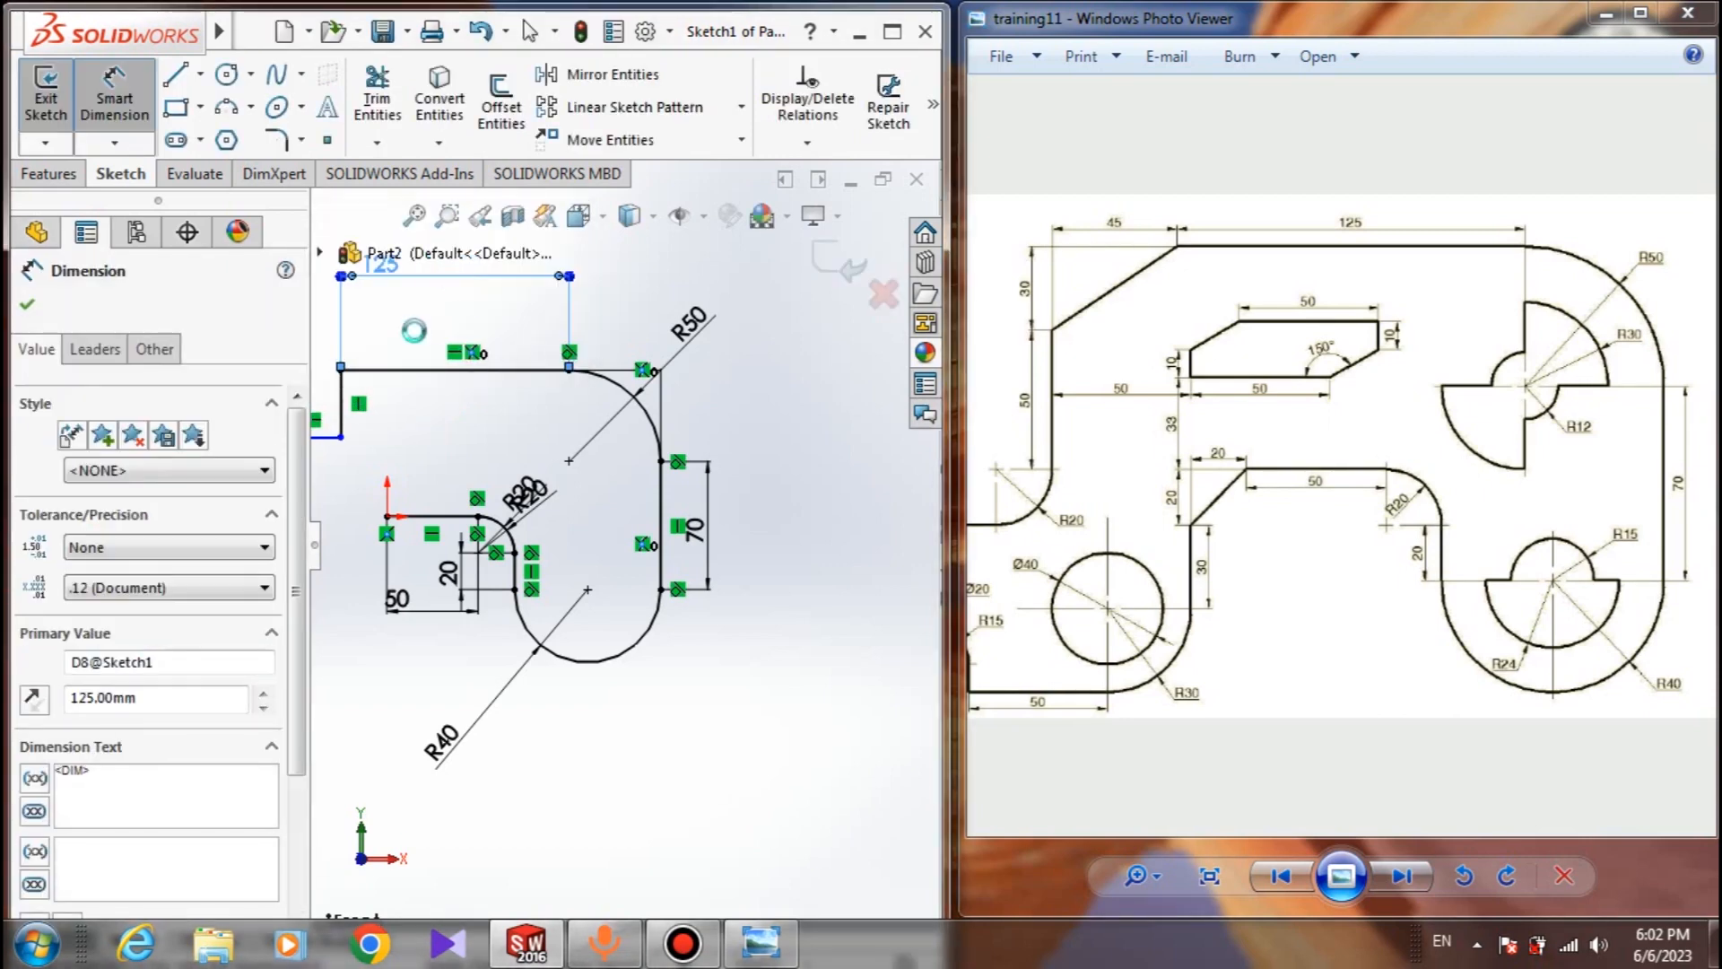
pyautogui.press('Escape')
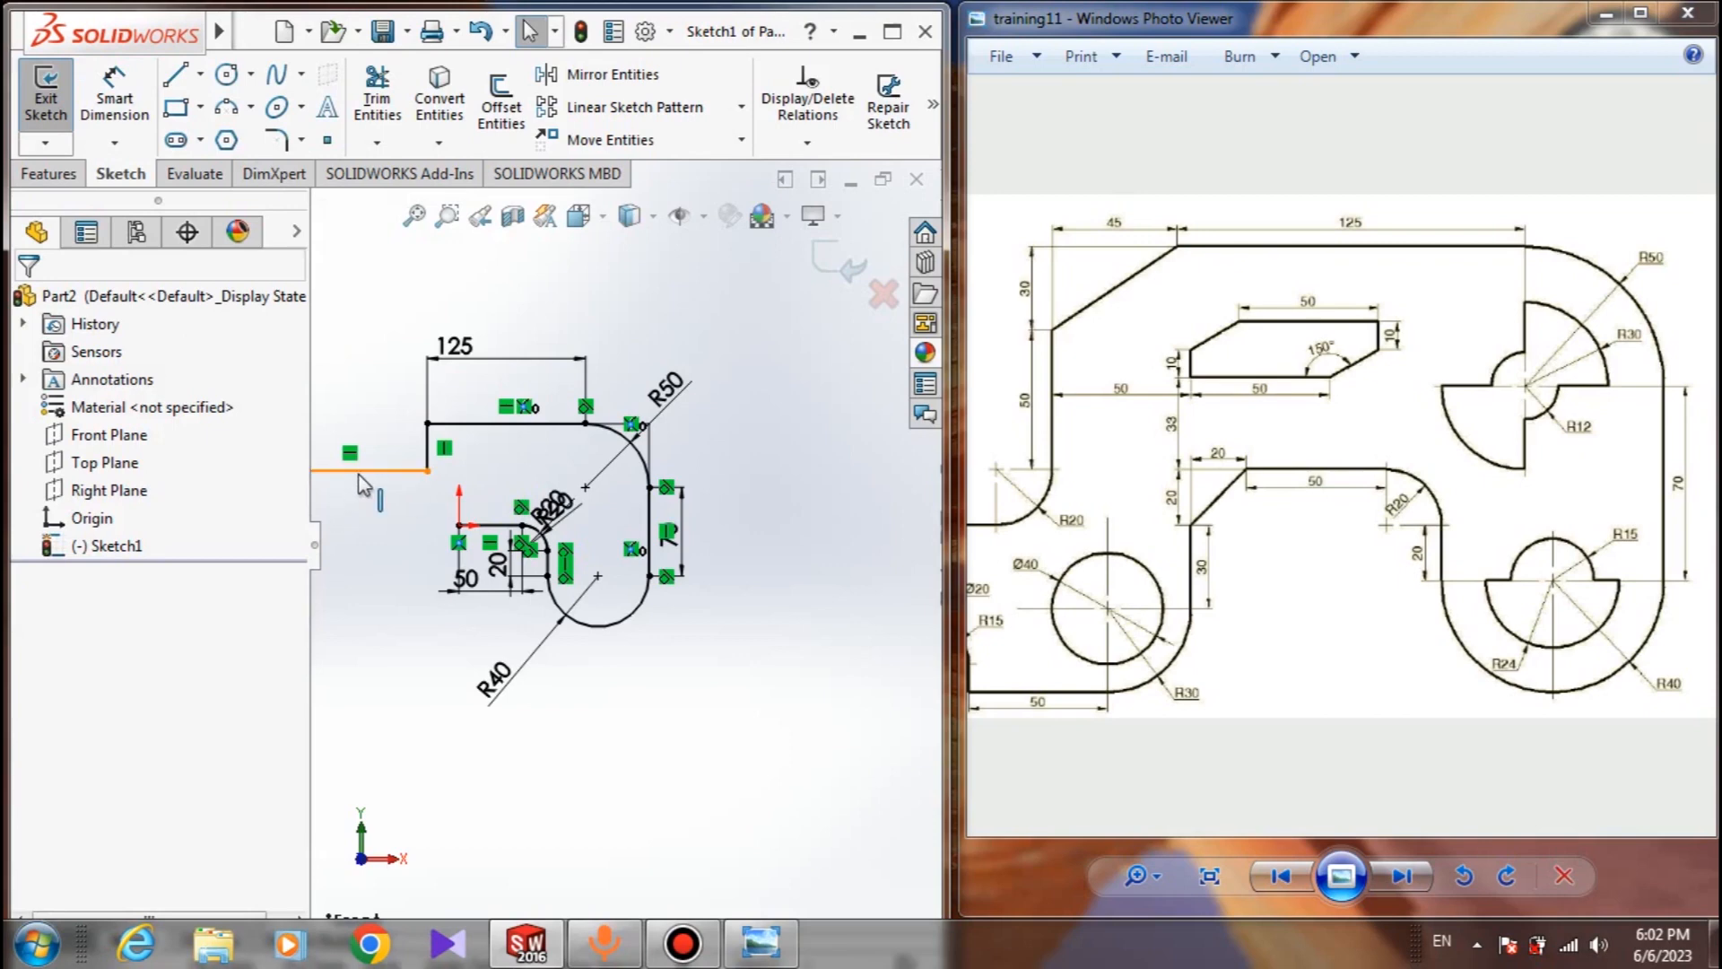
# Chamfer the corner between the top horizontal line and the step's vertical line with separate distances of 10 mm and 10 mm
pyautogui.click(303, 142)
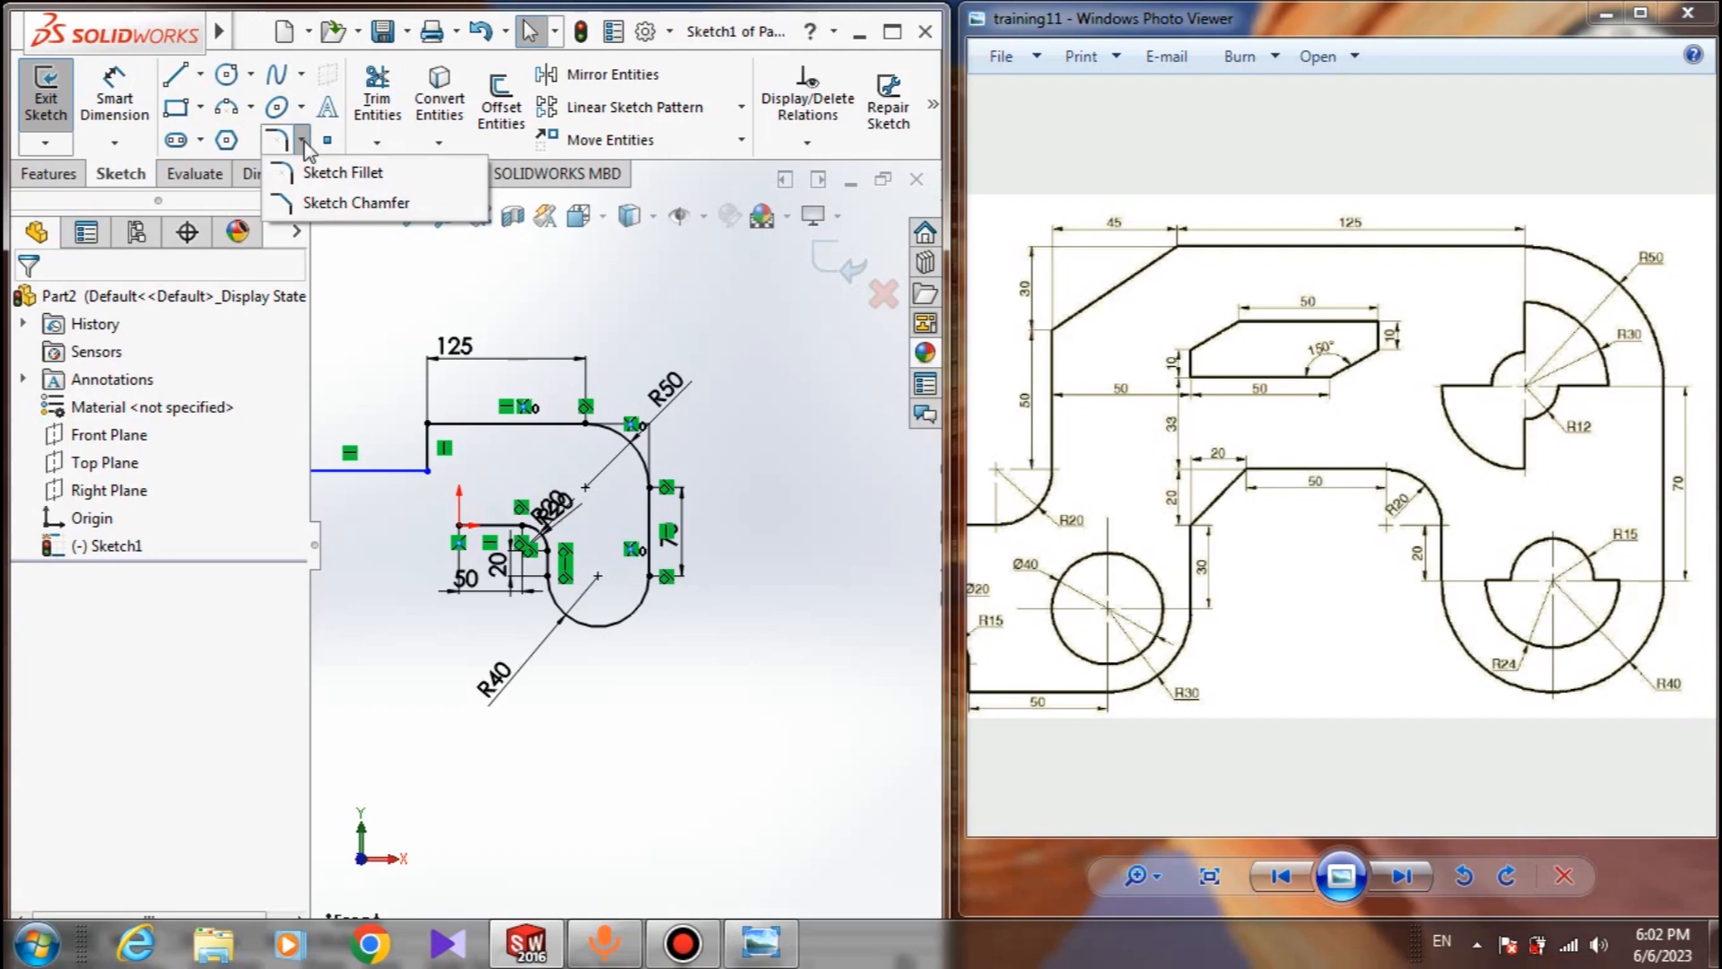
pyautogui.click(305, 204)
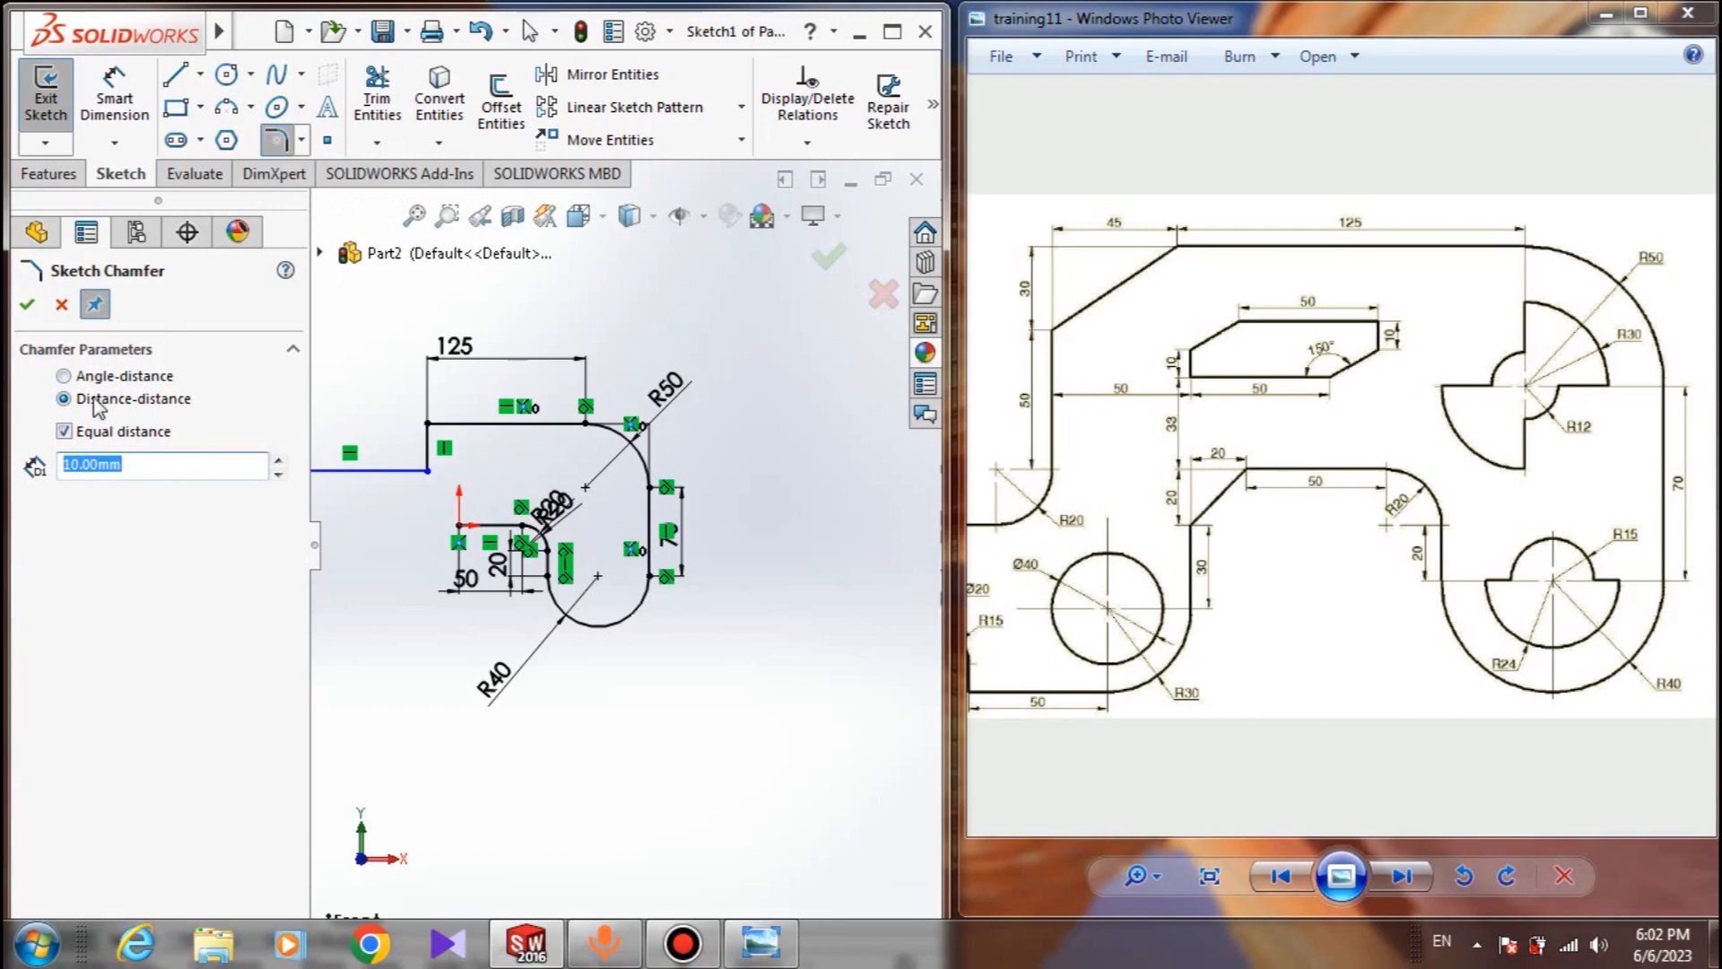
pyautogui.click(82, 380)
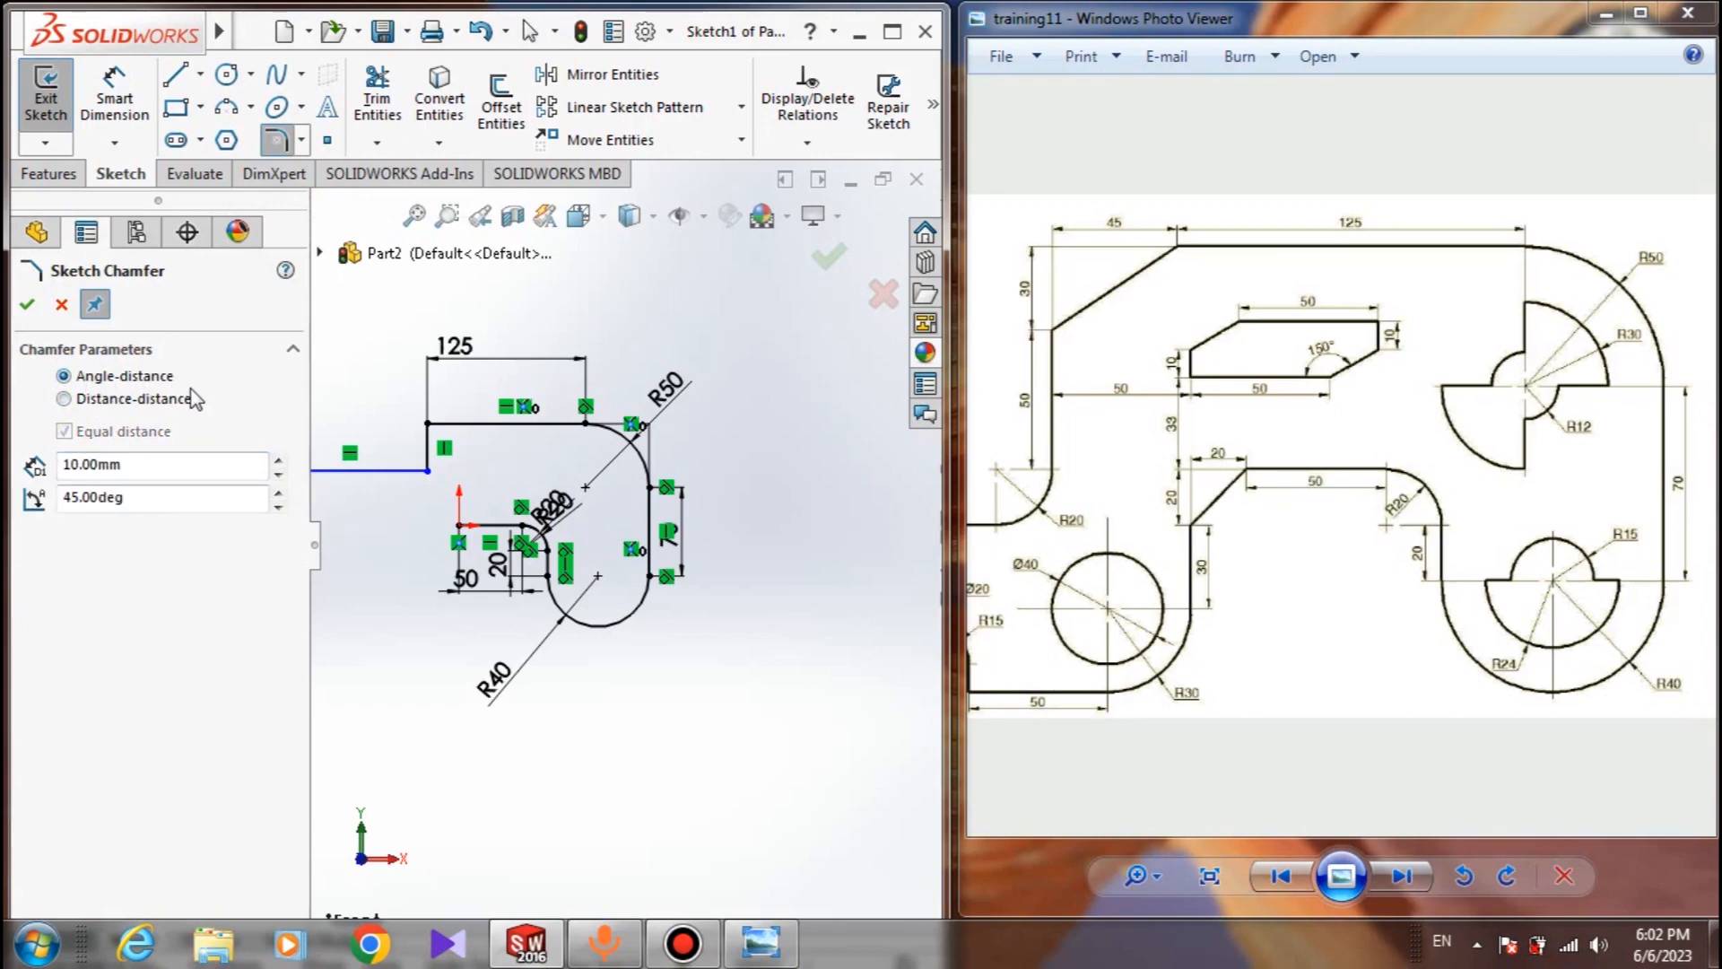
pyautogui.click(160, 401)
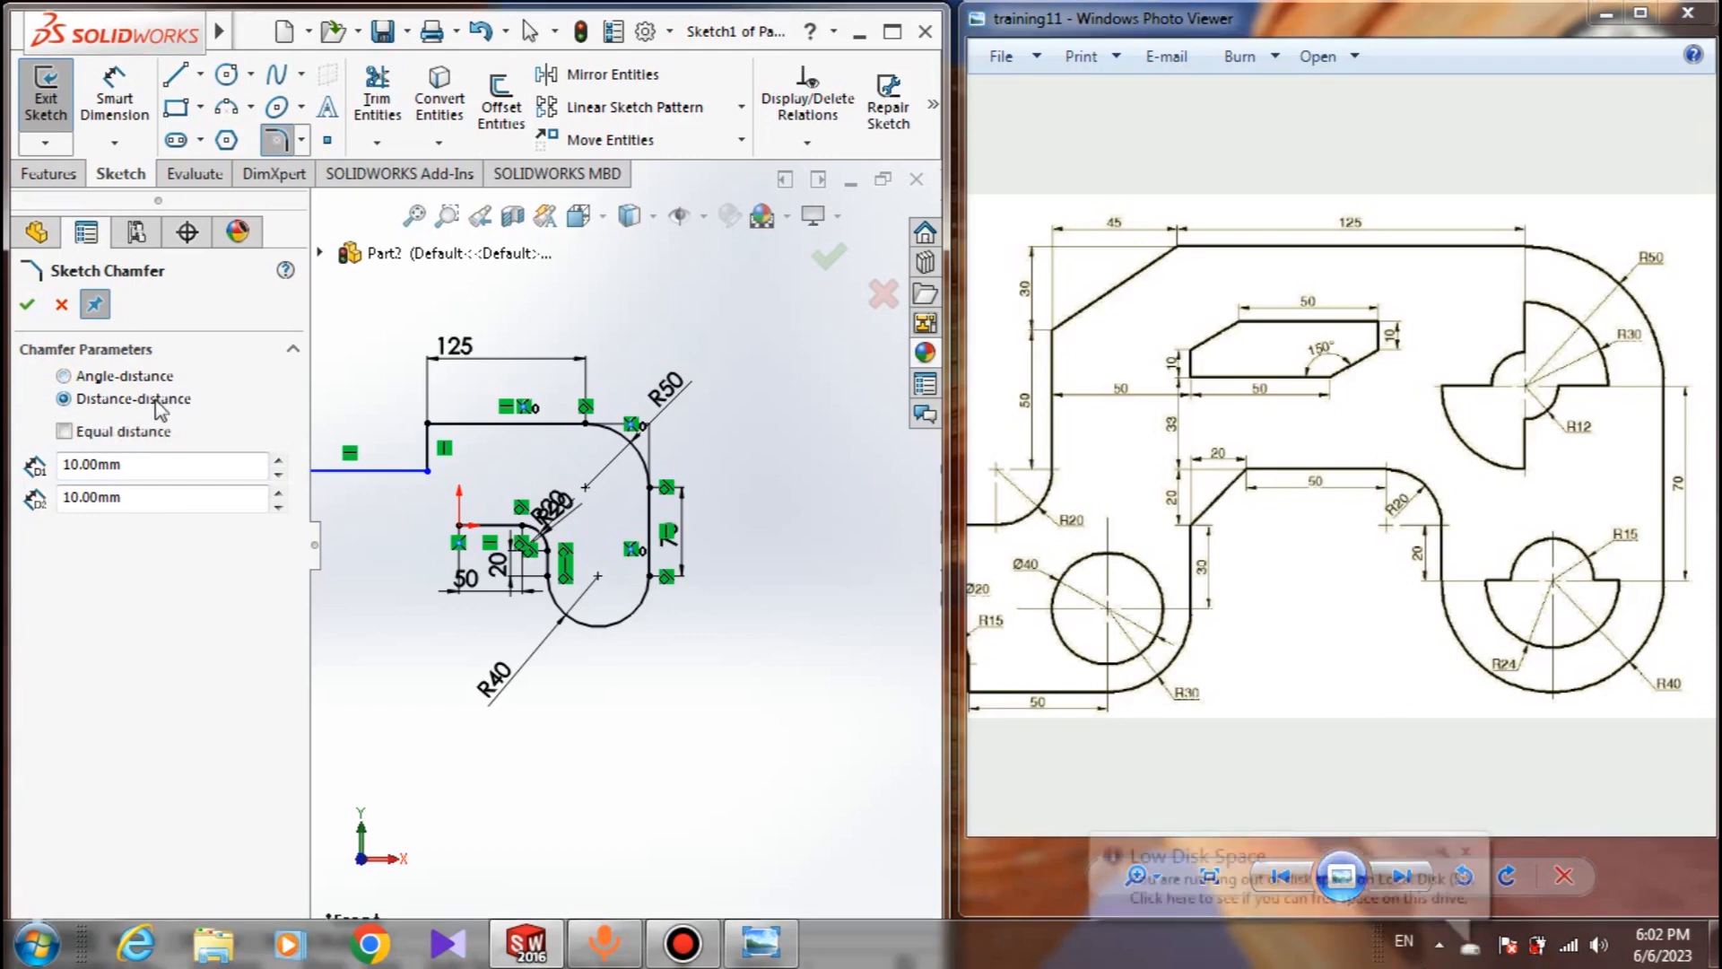
pyautogui.click(77, 422)
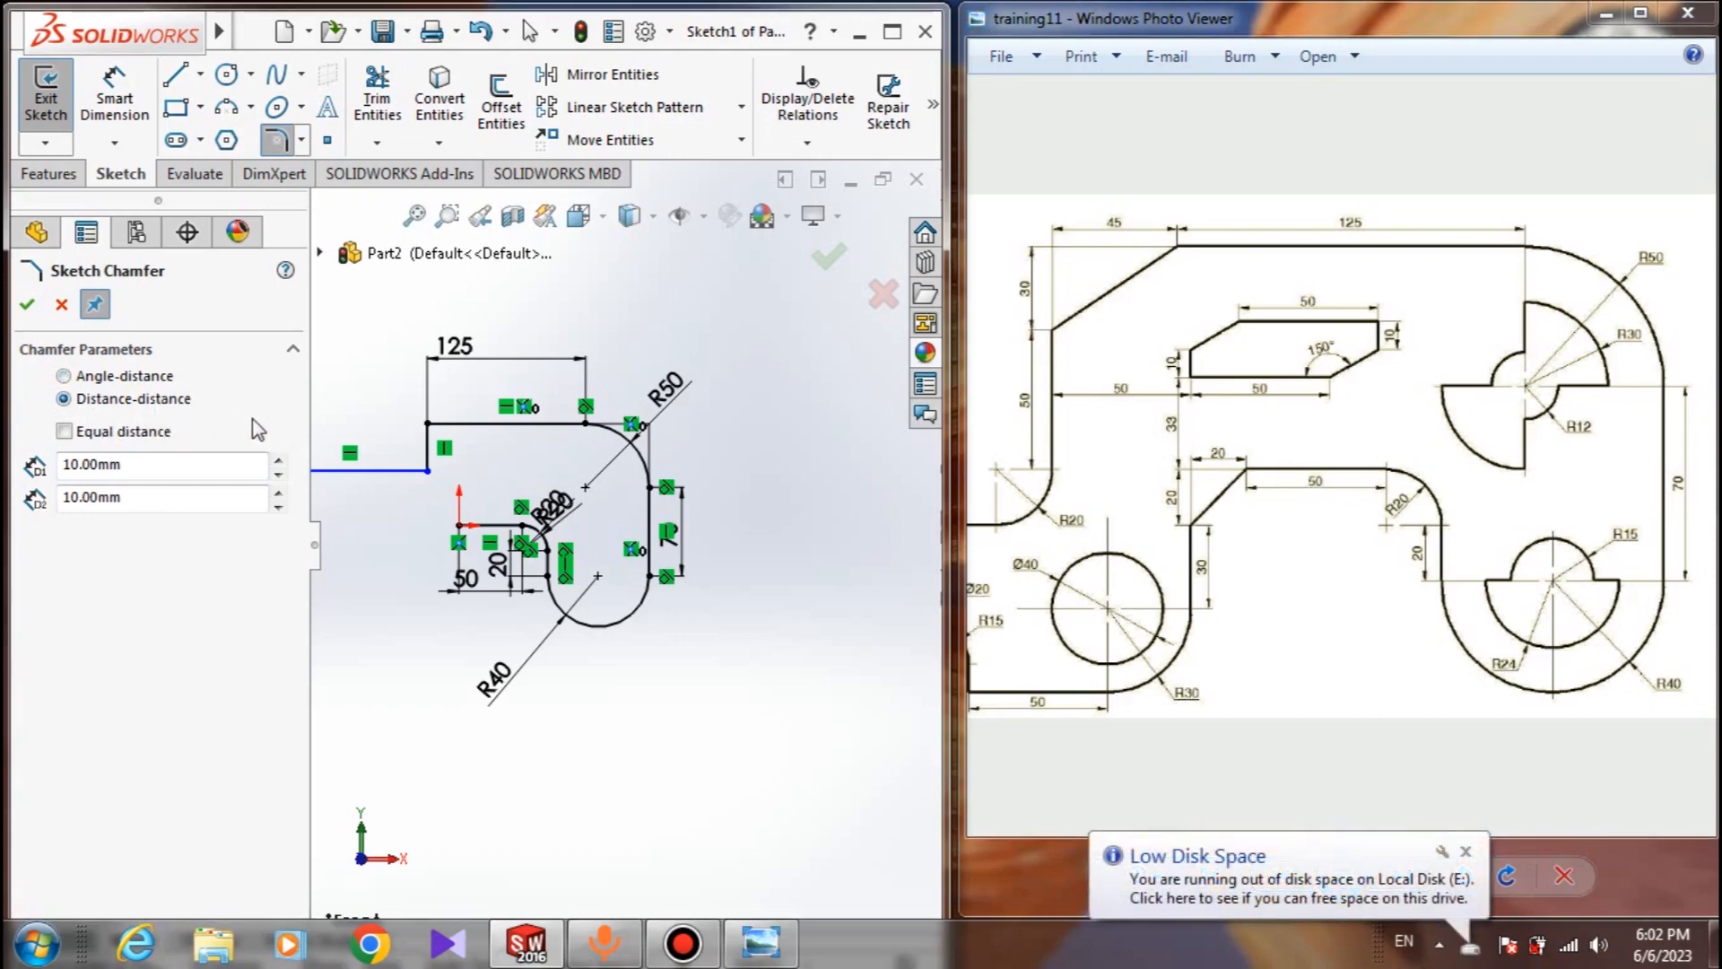
pyautogui.scroll(-4, 401, 439)
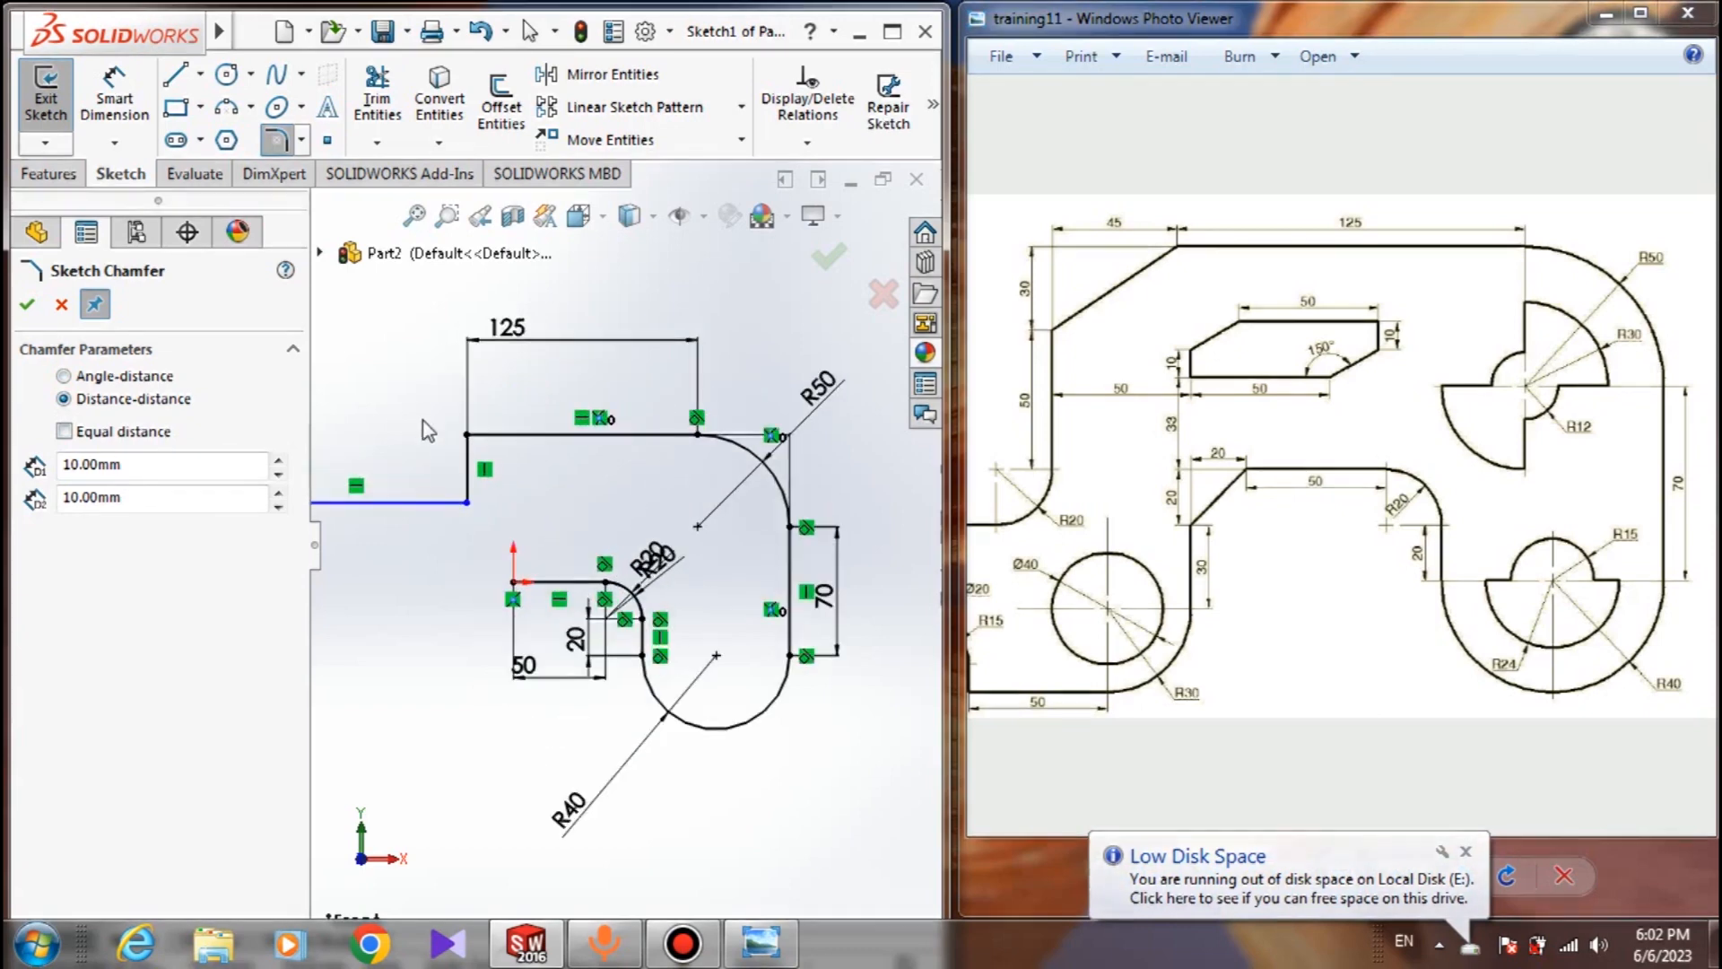
pyautogui.click(542, 471)
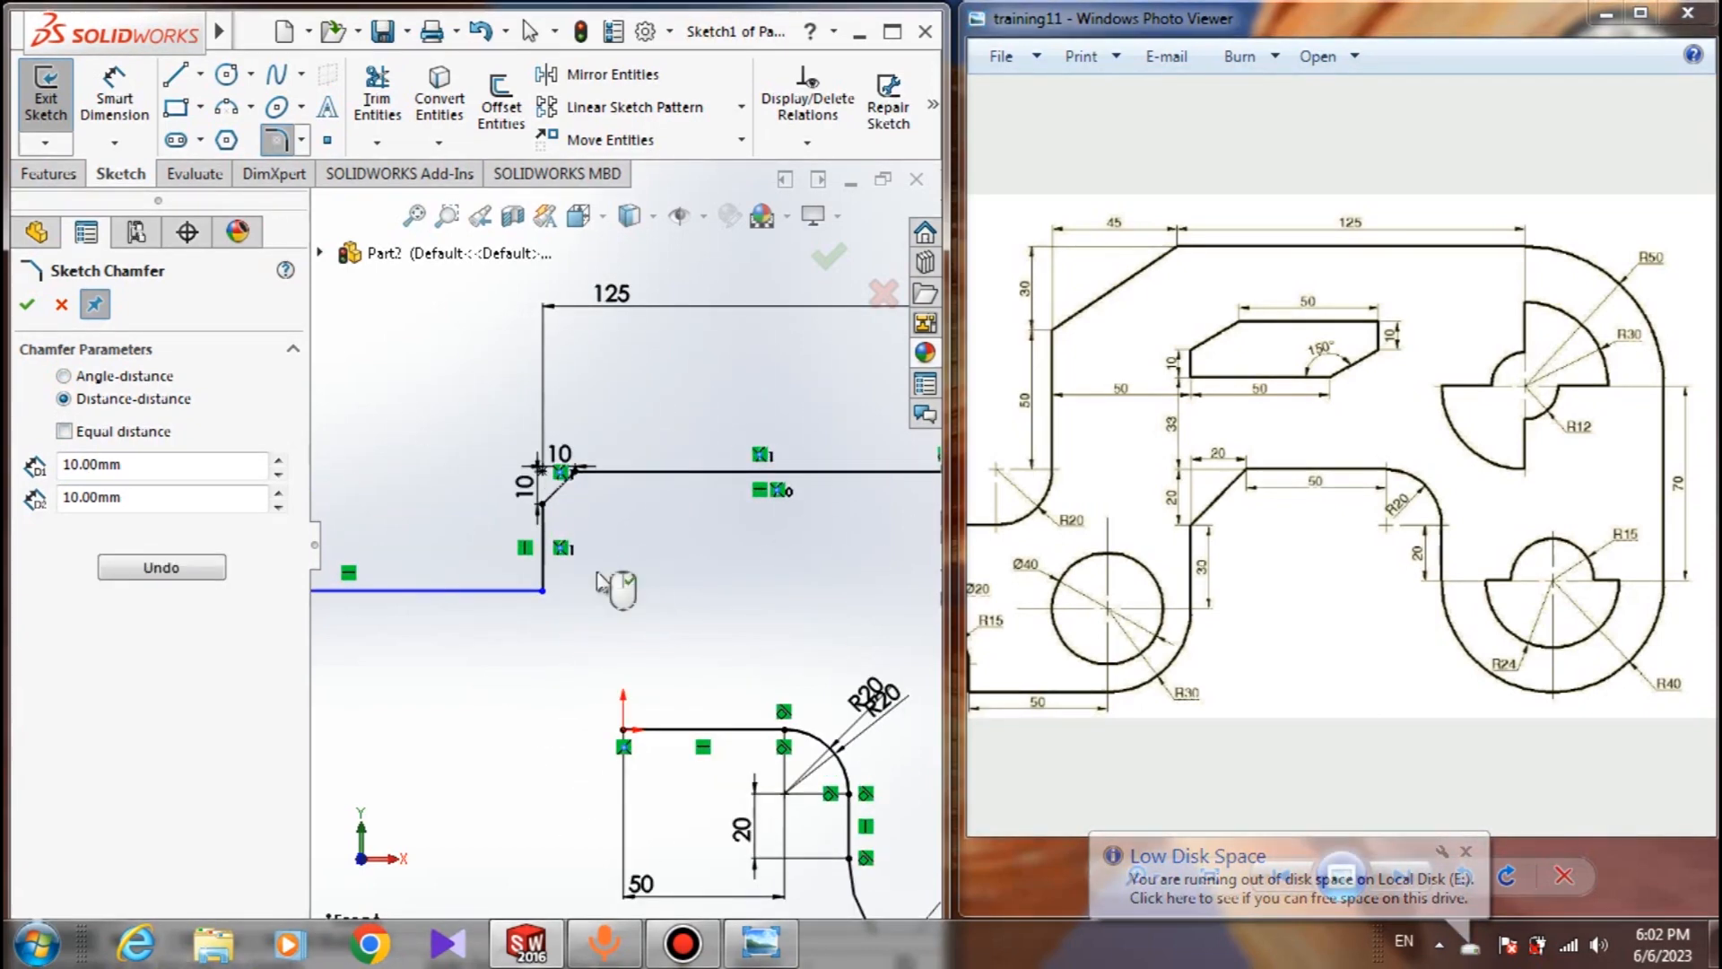
# Set the chamfer's vertical distance to 35 mm and its horizontal distance to 45 mm
pyautogui.scroll(-3, 578, 476)
pyautogui.scroll(-2, 579, 475)
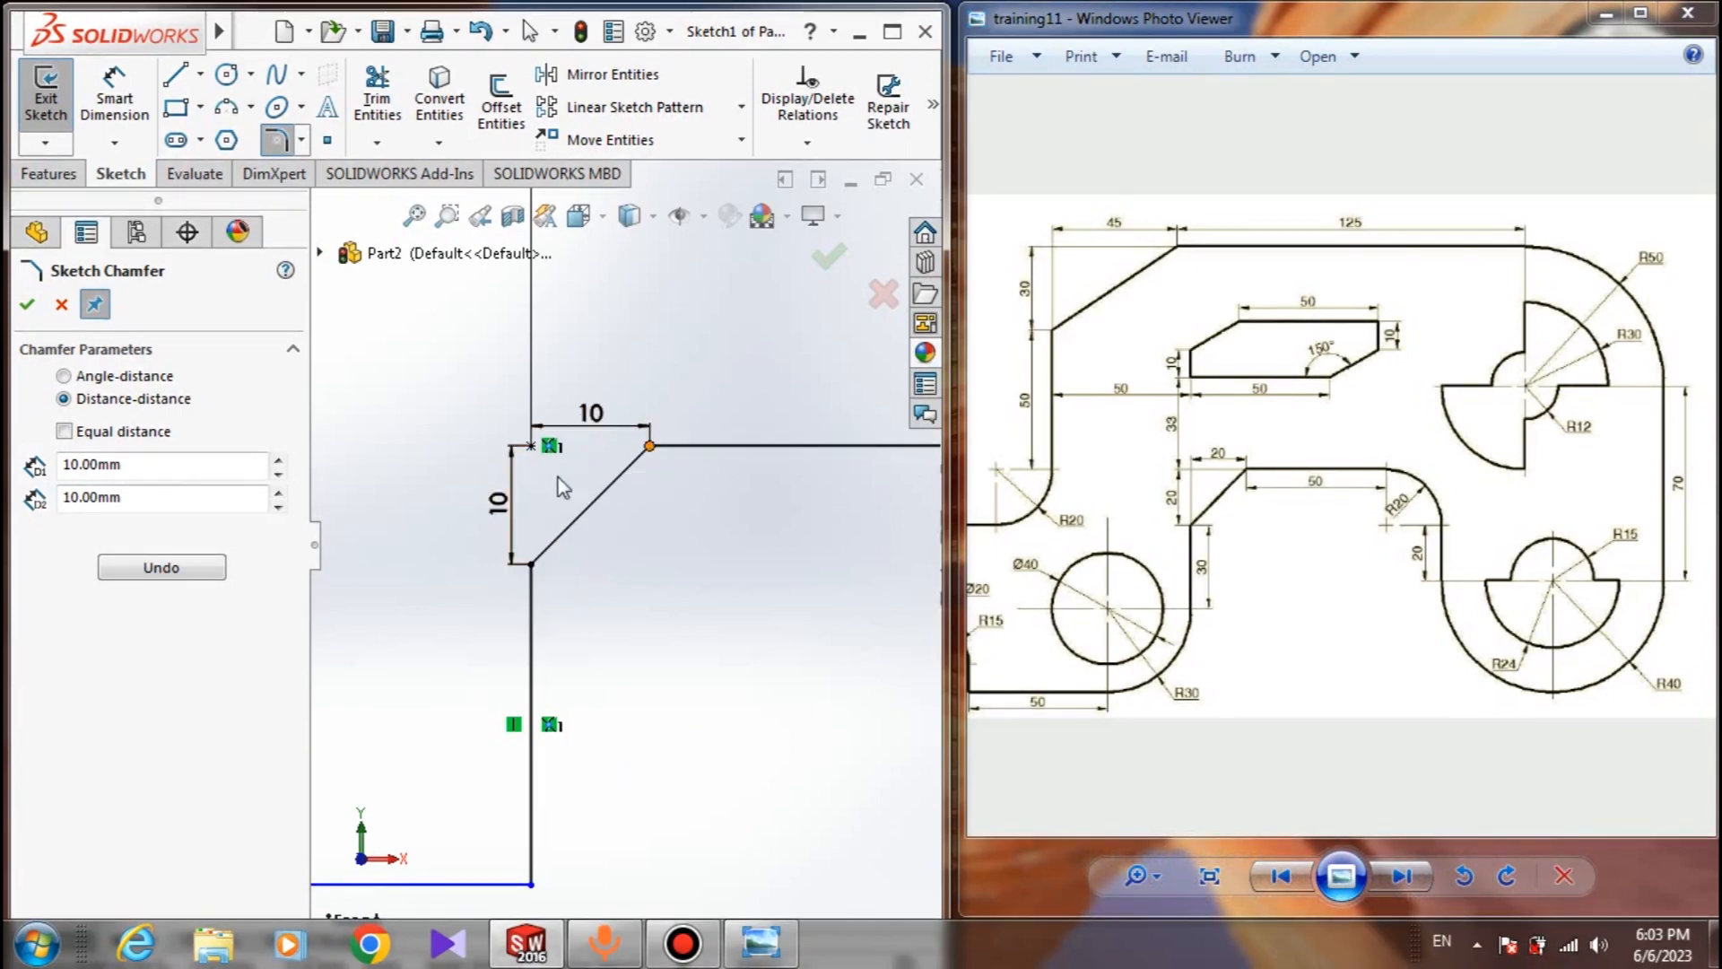
pyautogui.doubleClick(492, 504)
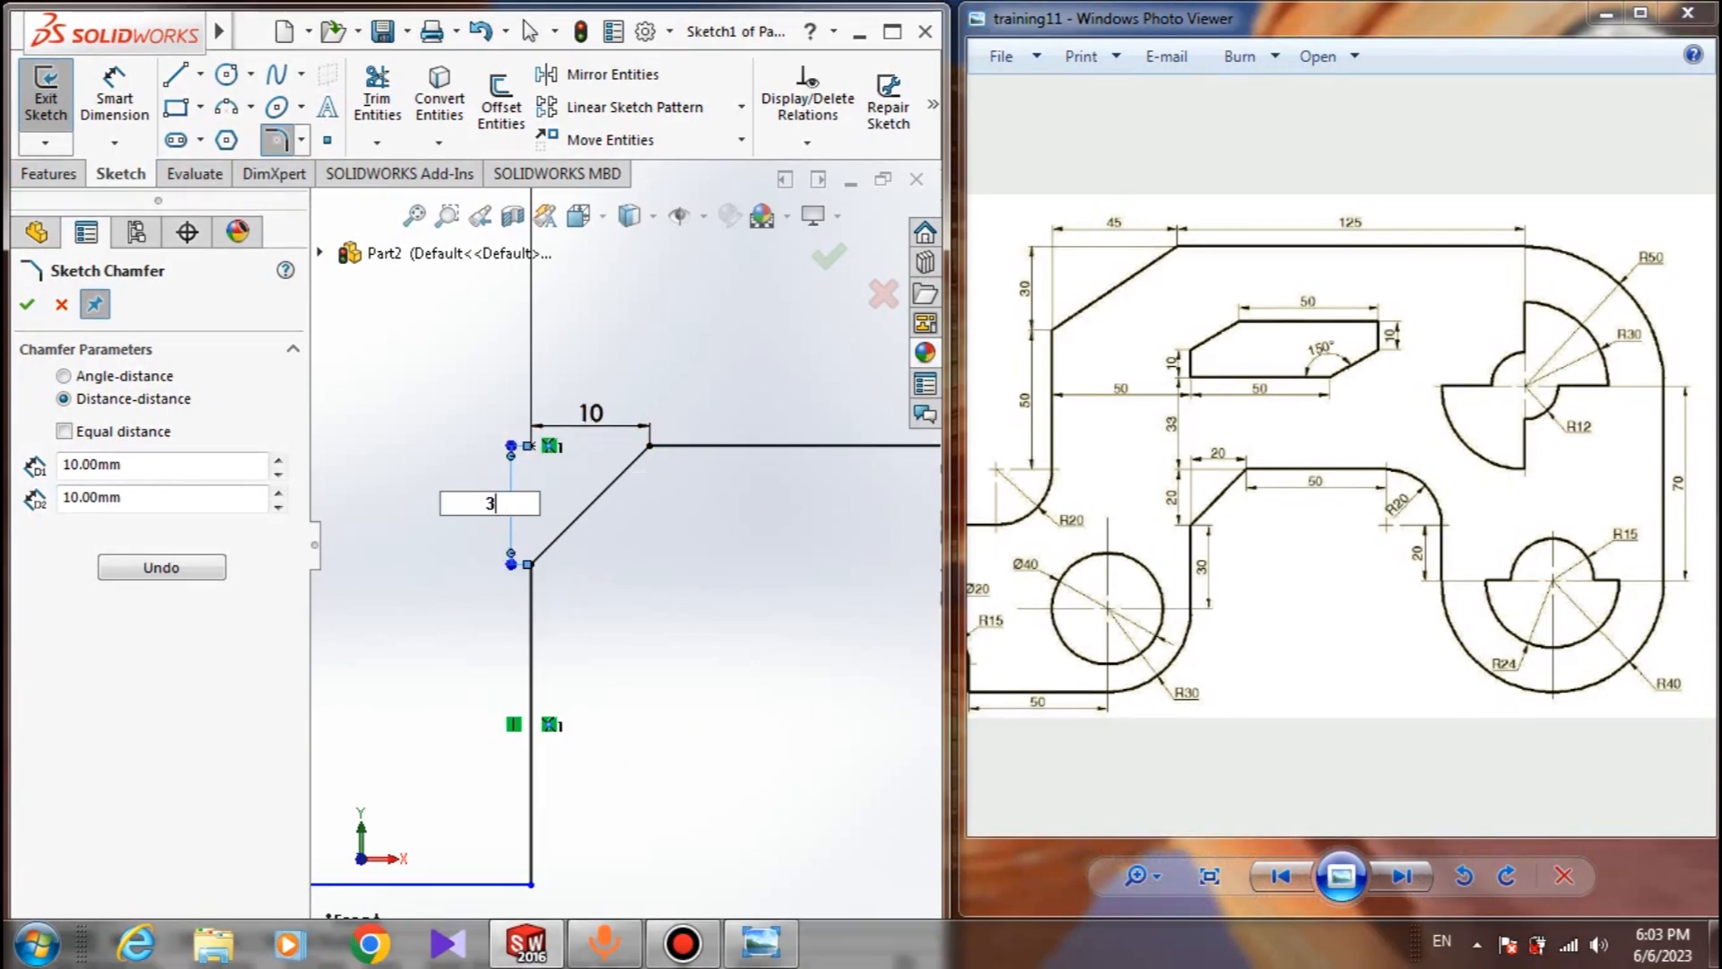
pyautogui.press('Return')
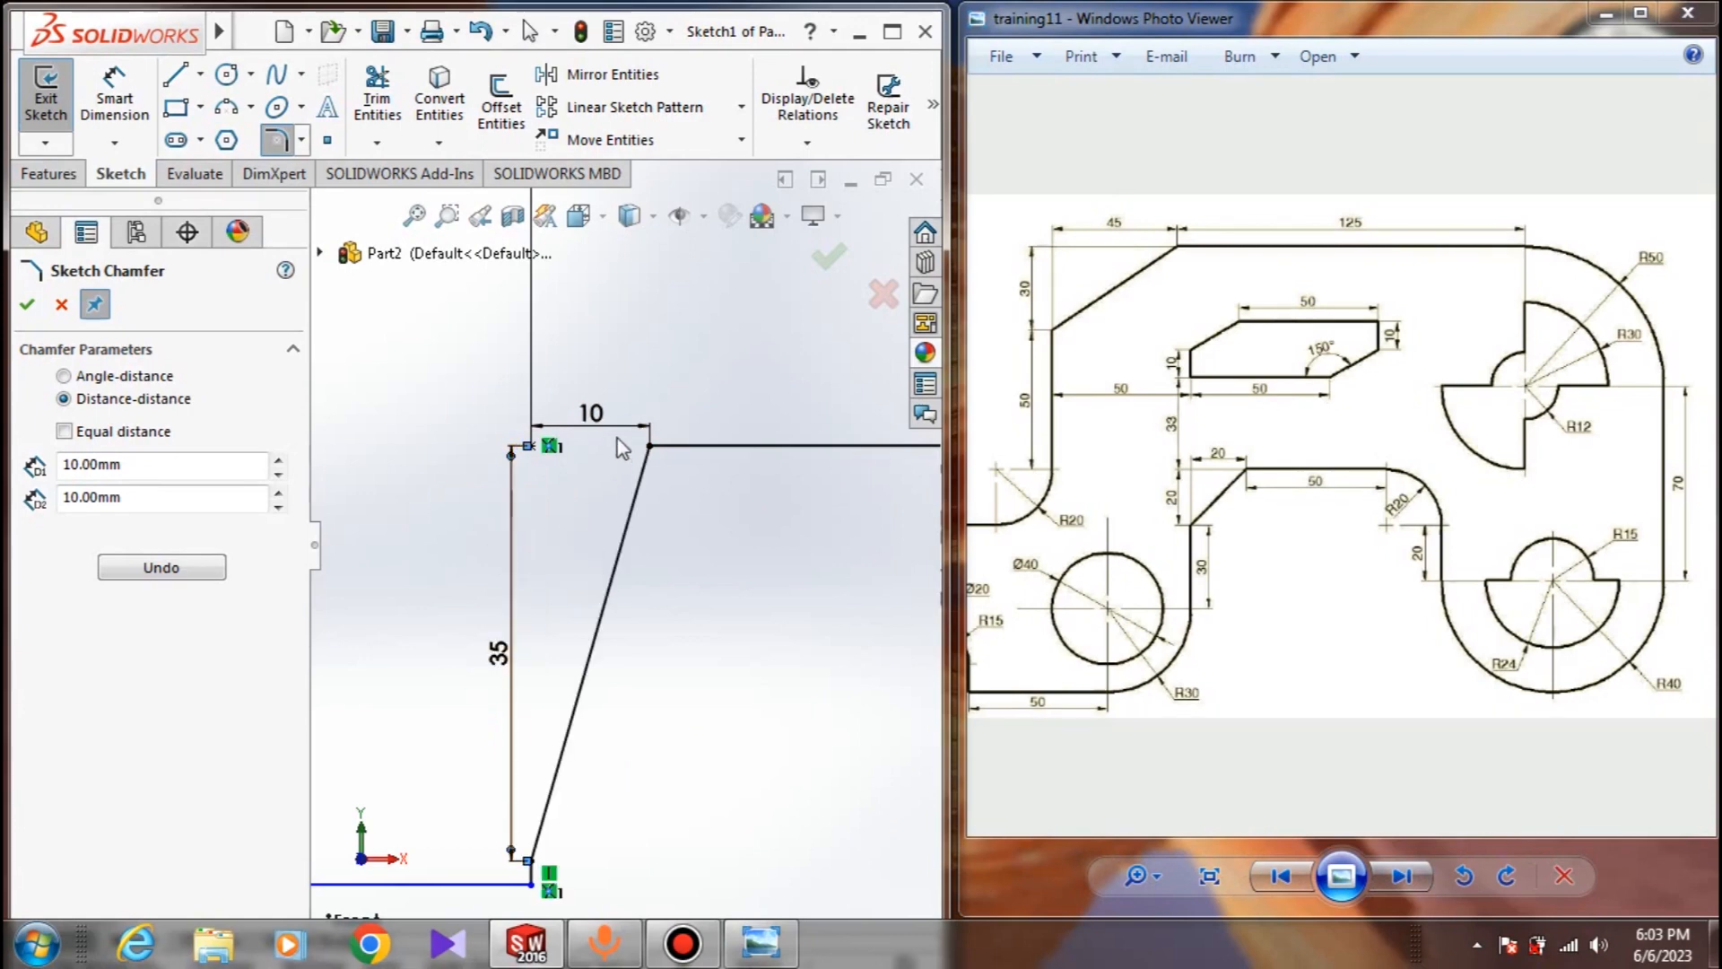
pyautogui.doubleClick(613, 415)
pyautogui.write('45')
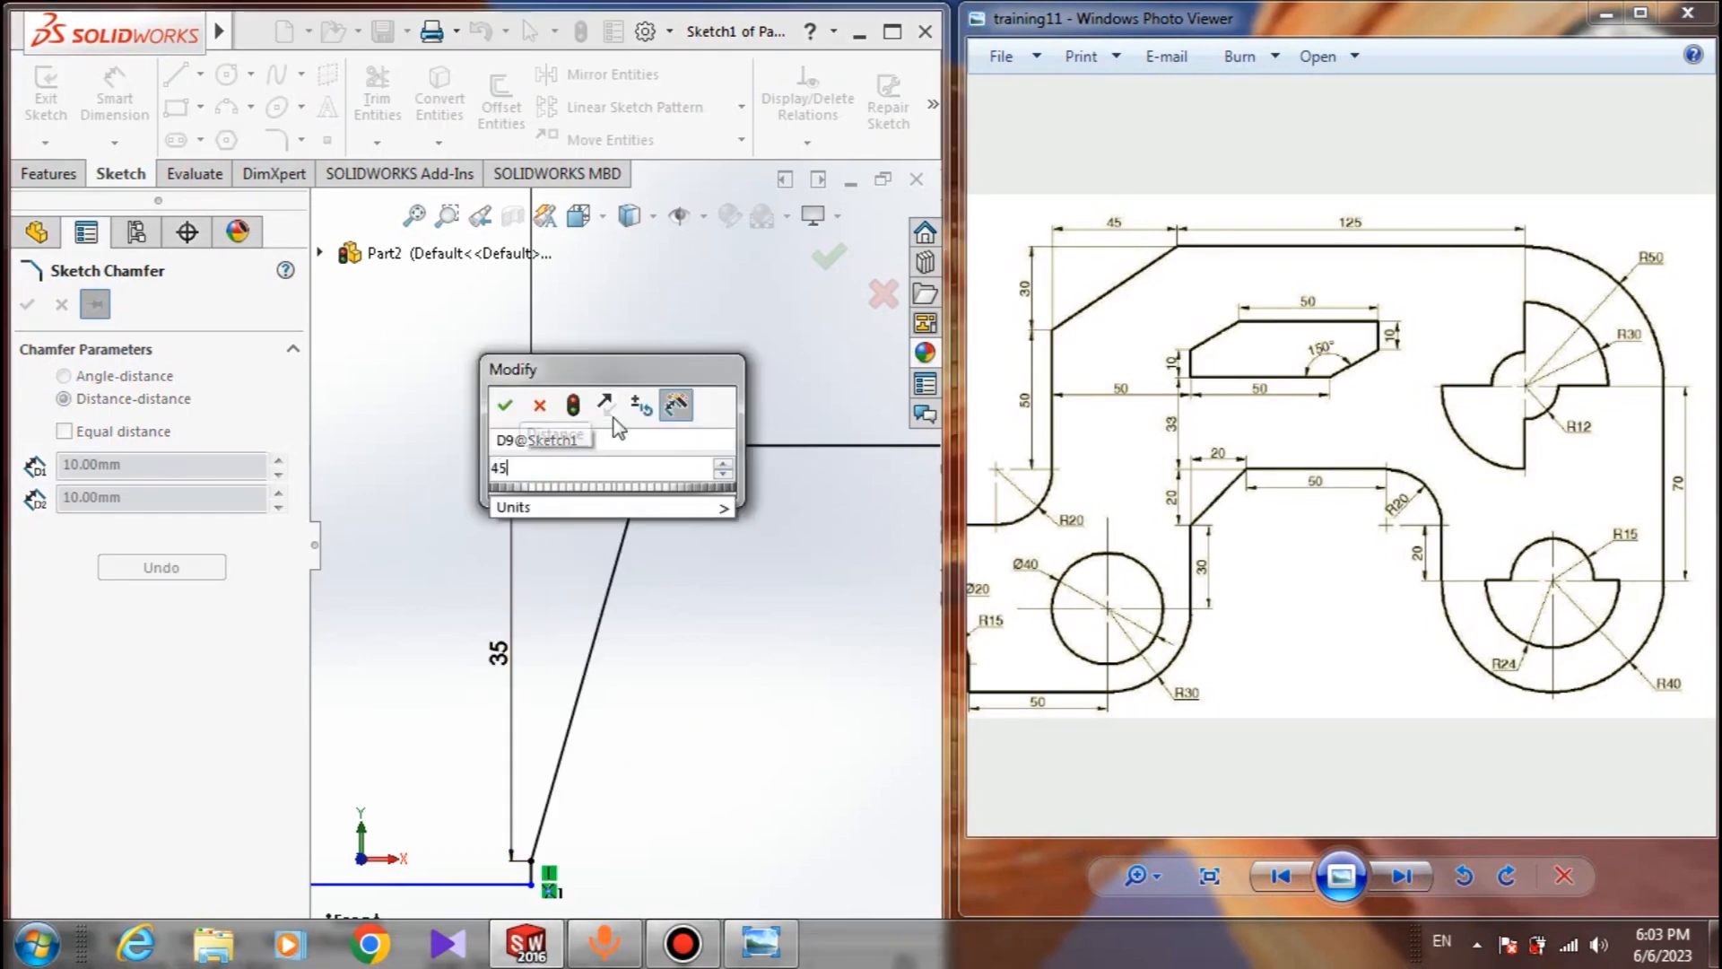
pyautogui.press('Return')
pyautogui.press('Escape')
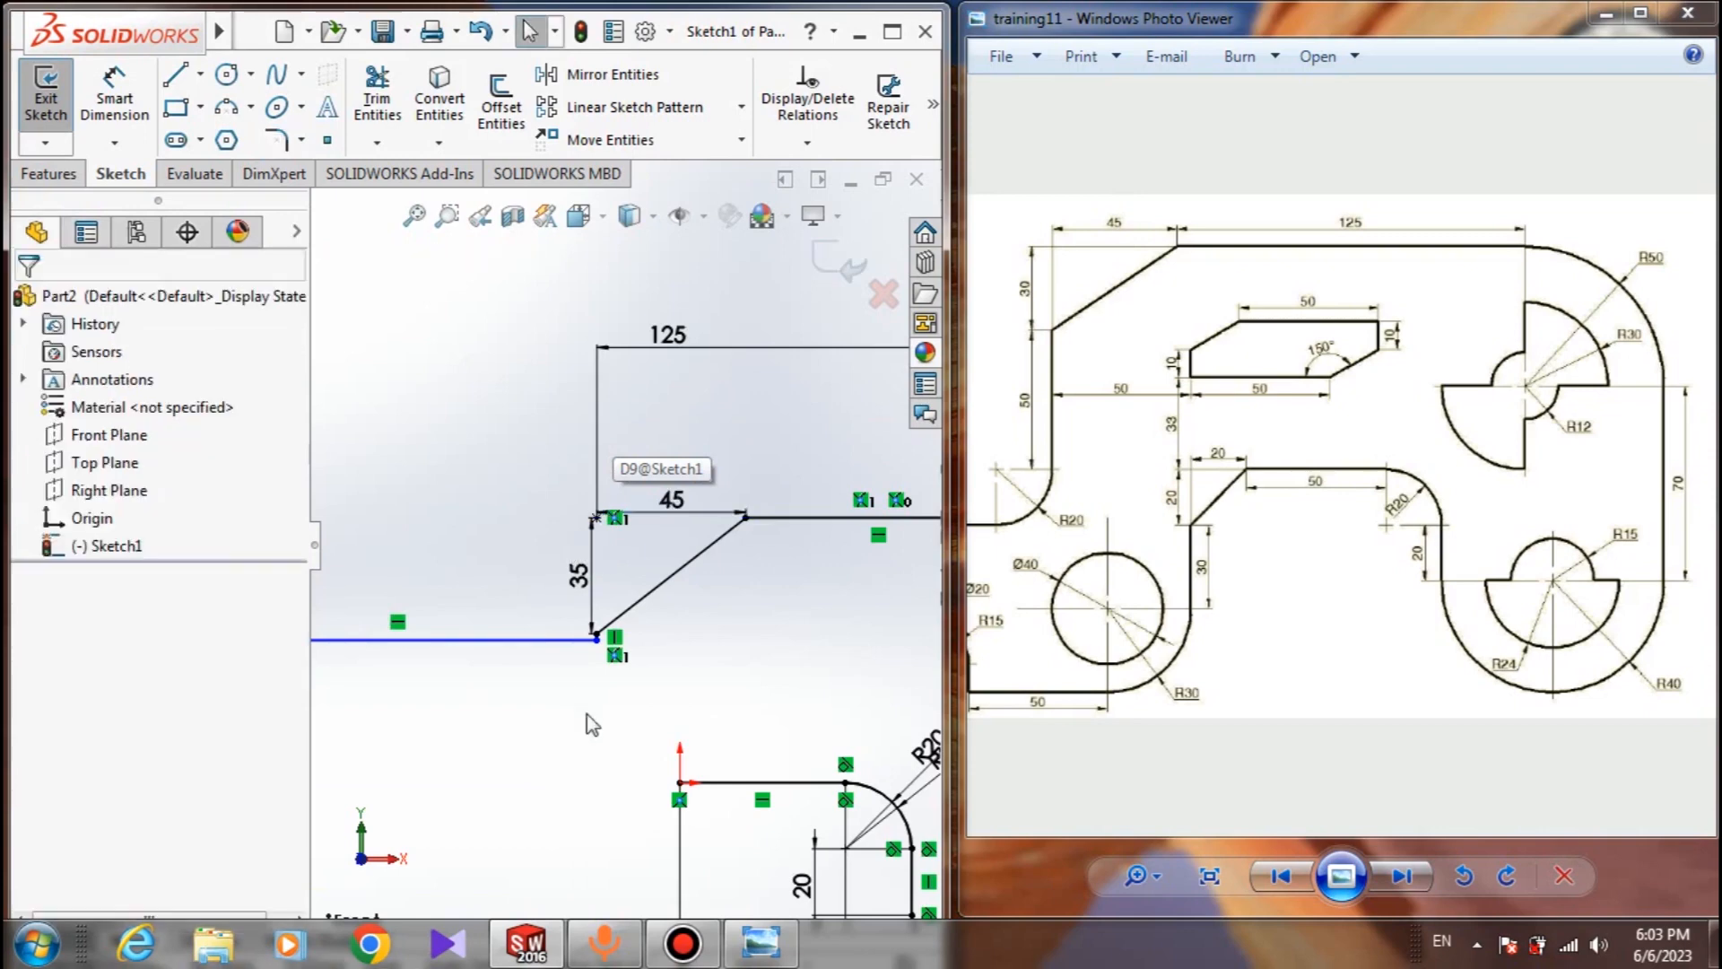
# Lengthen the short vertical line below the chamfer by moving its lower corner point downward
pyautogui.scroll(3, 622, 554)
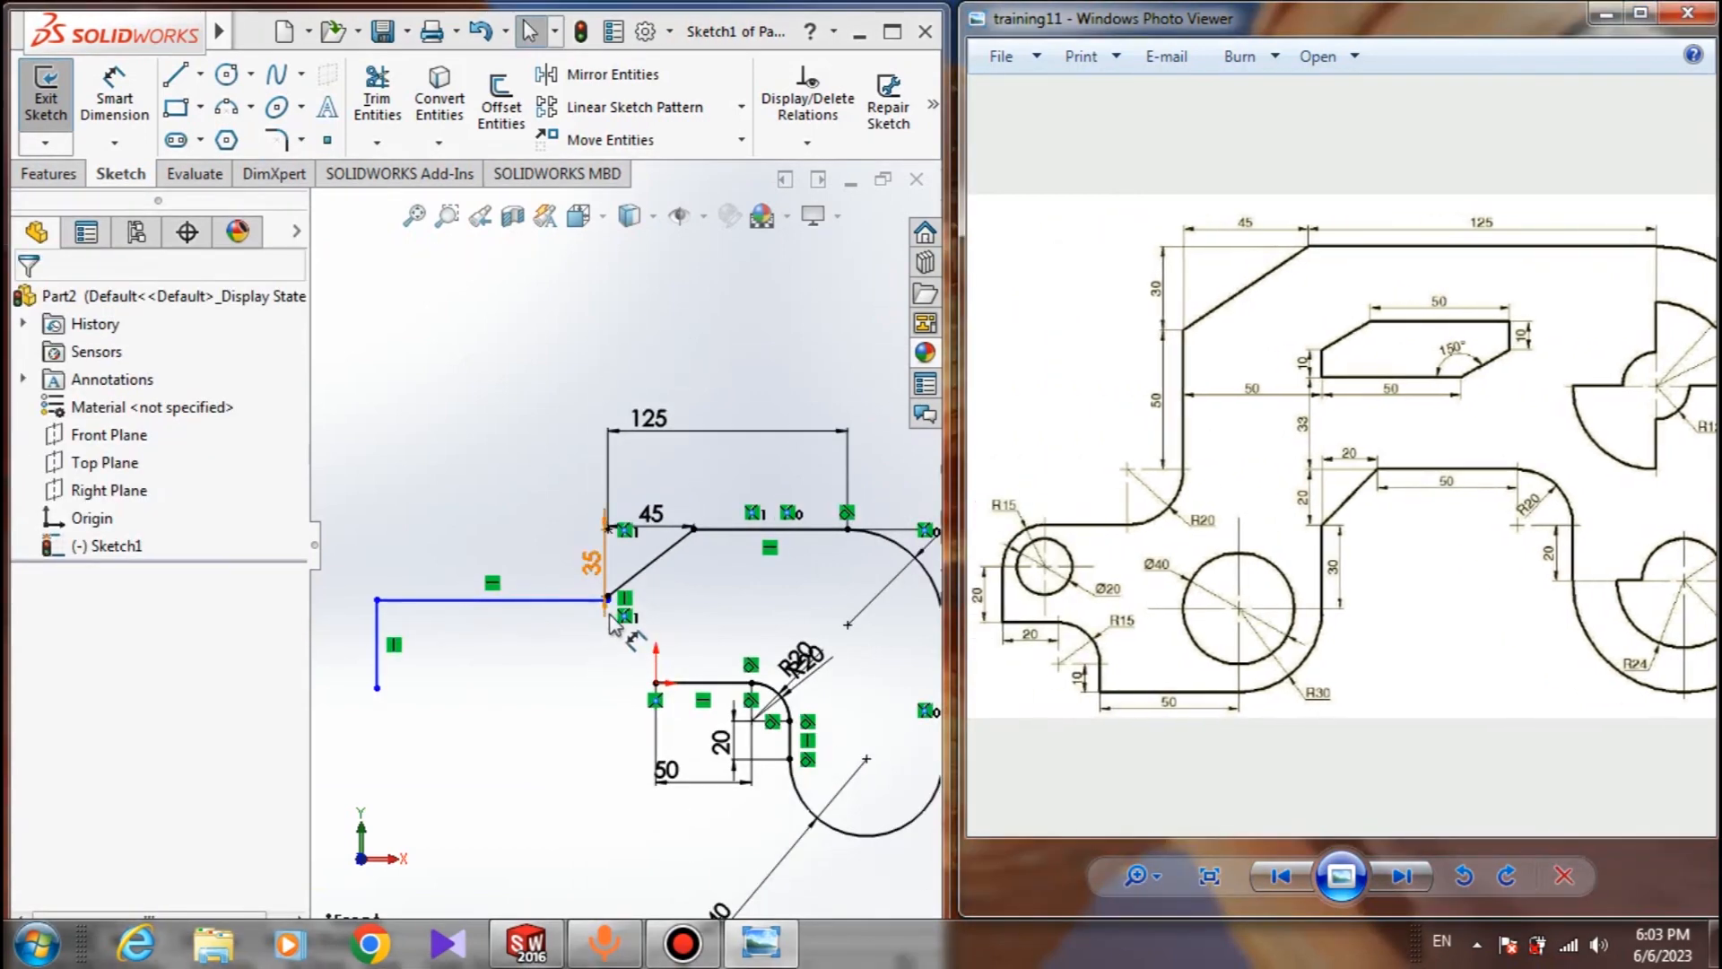
pyautogui.scroll(-4, 574, 639)
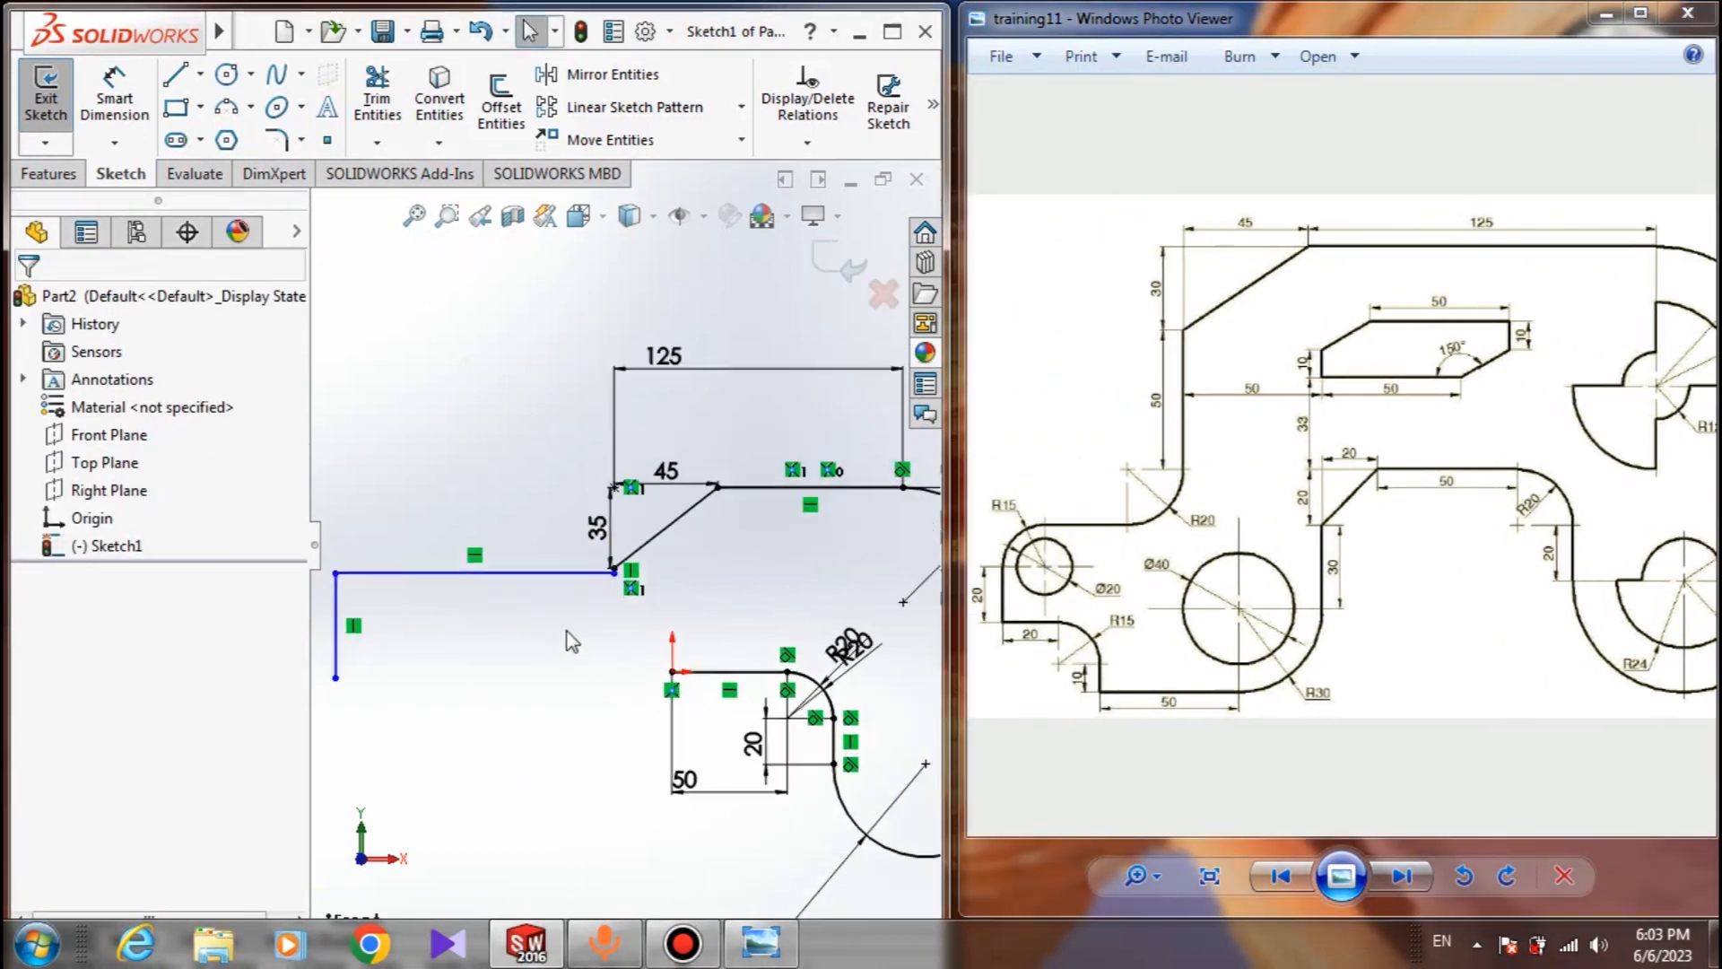
pyautogui.scroll(-1, 644, 539)
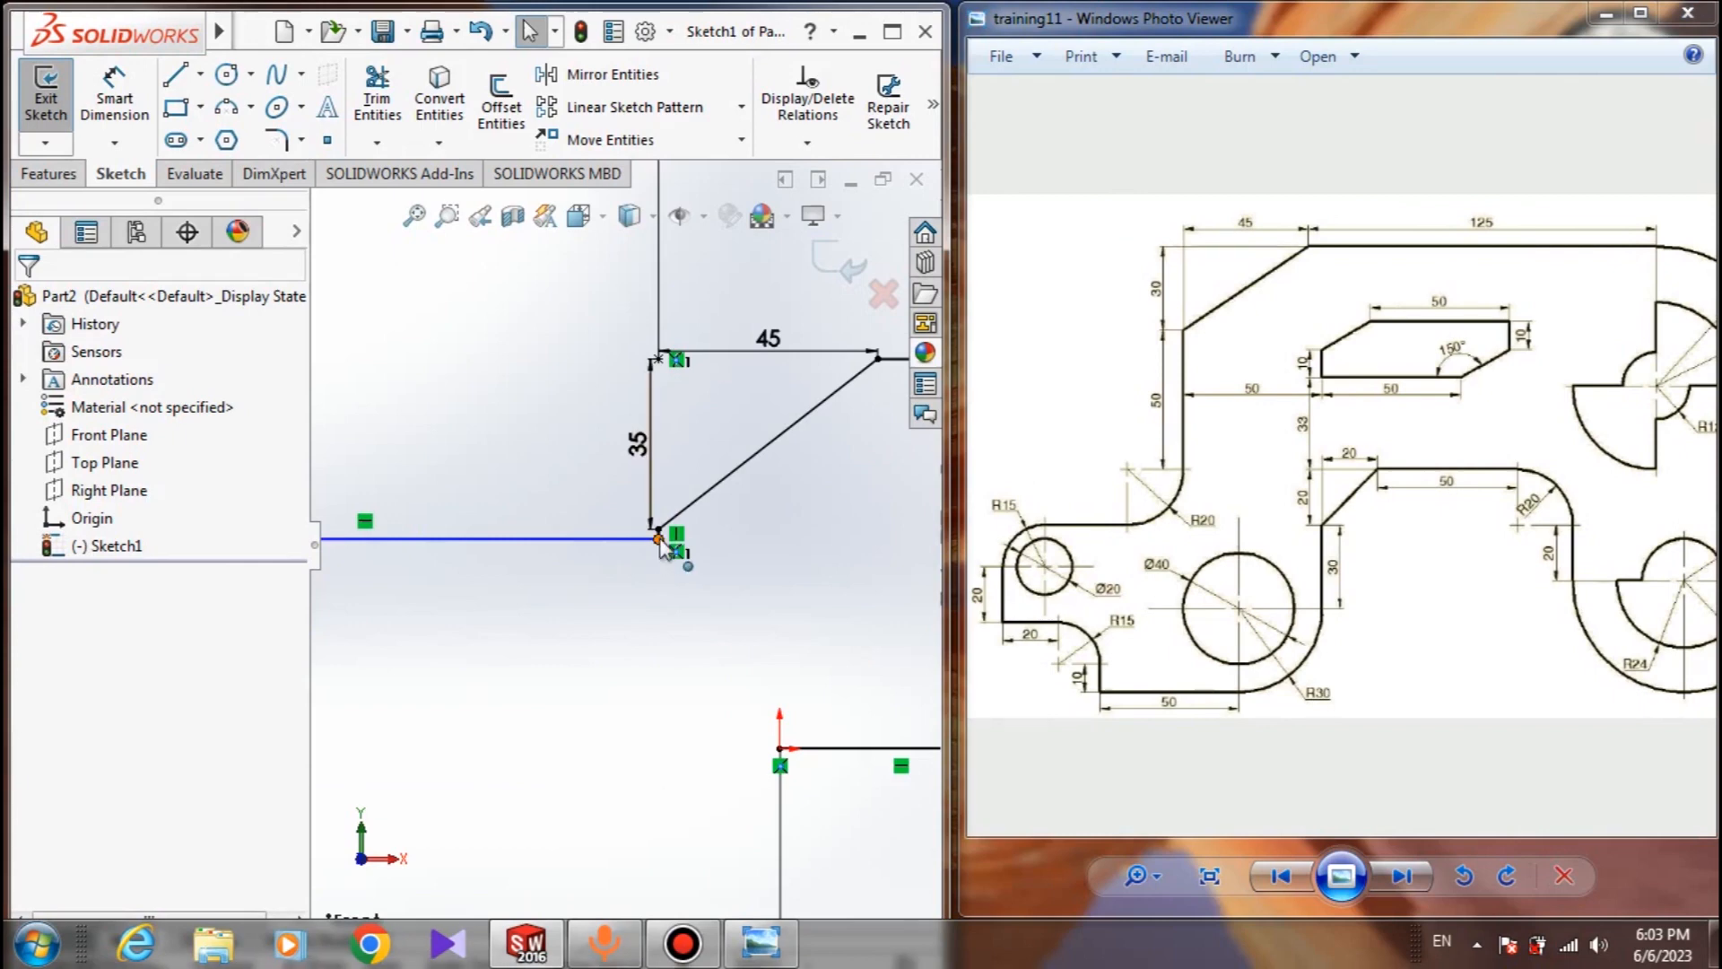
pyautogui.moveTo(659, 538)
pyautogui.mouseDown()
pyautogui.moveTo(659, 625)
pyautogui.moveTo(629, 629)
pyautogui.moveTo(639, 597)
pyautogui.mouseUp()
pyautogui.click(668, 684)
pyautogui.scroll(5, 664, 675)
pyautogui.scroll(-5, 641, 611)
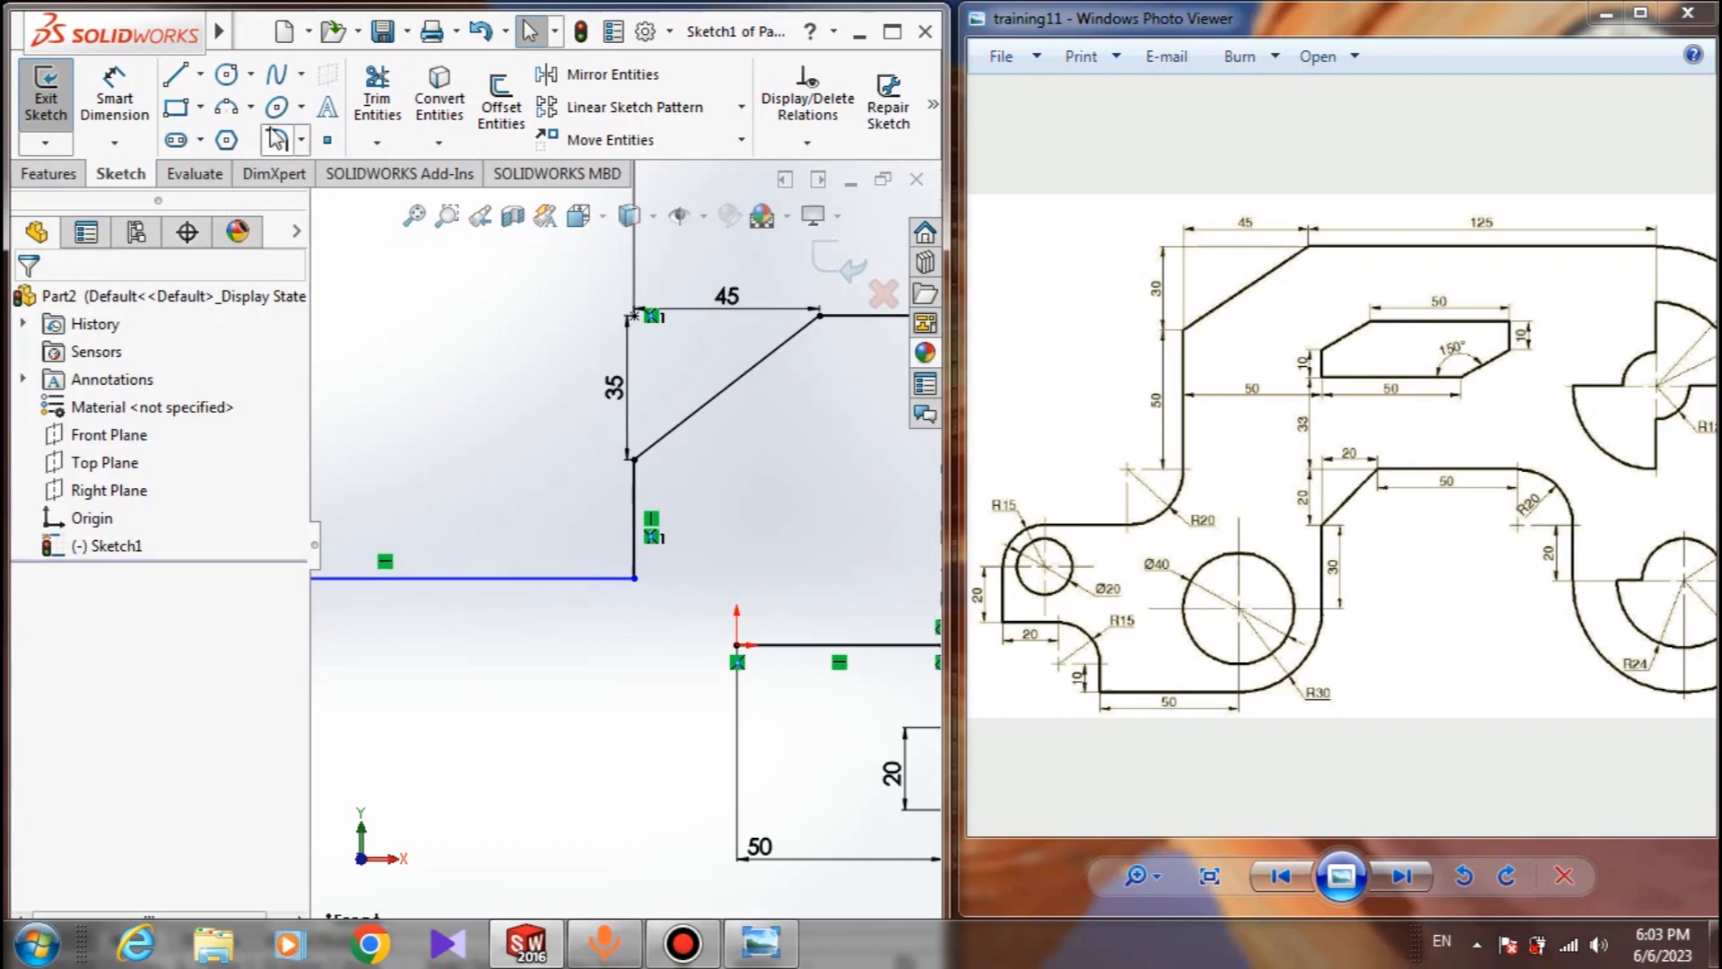
# Fillet the corner between the vertical line below the chamfer and the lower horizontal line with a 20 mm radius
pyautogui.click(276, 139)
pyautogui.click(639, 584)
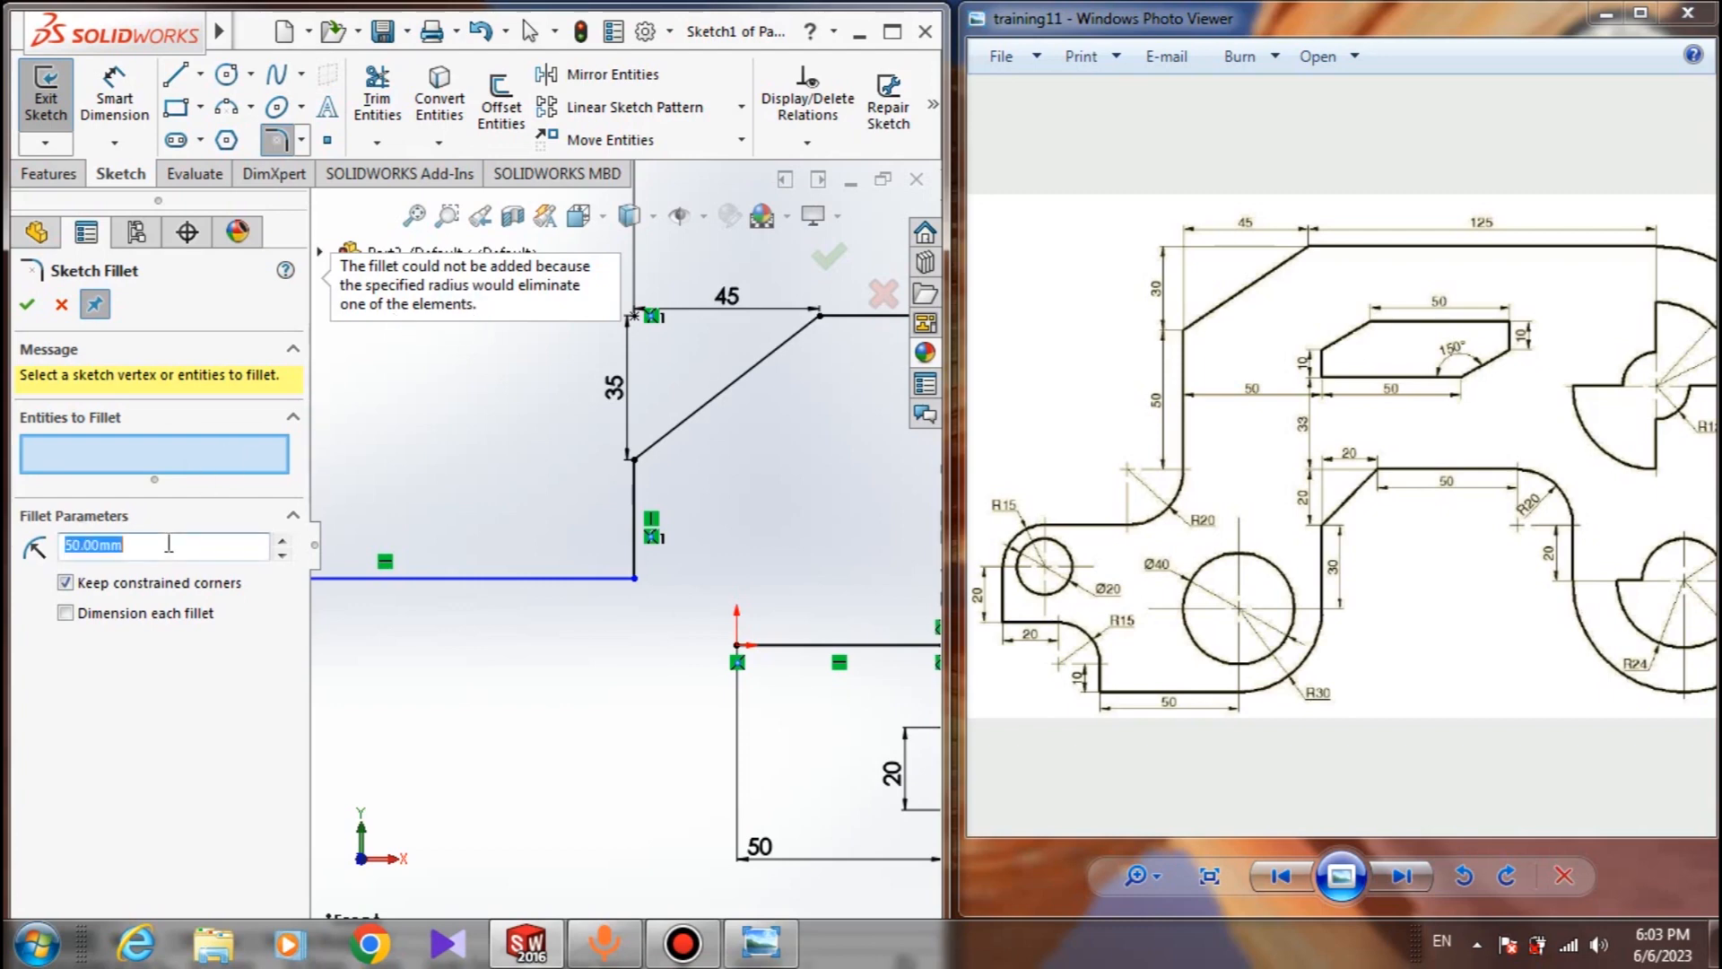
pyautogui.doubleClick(133, 548)
pyautogui.write('20')
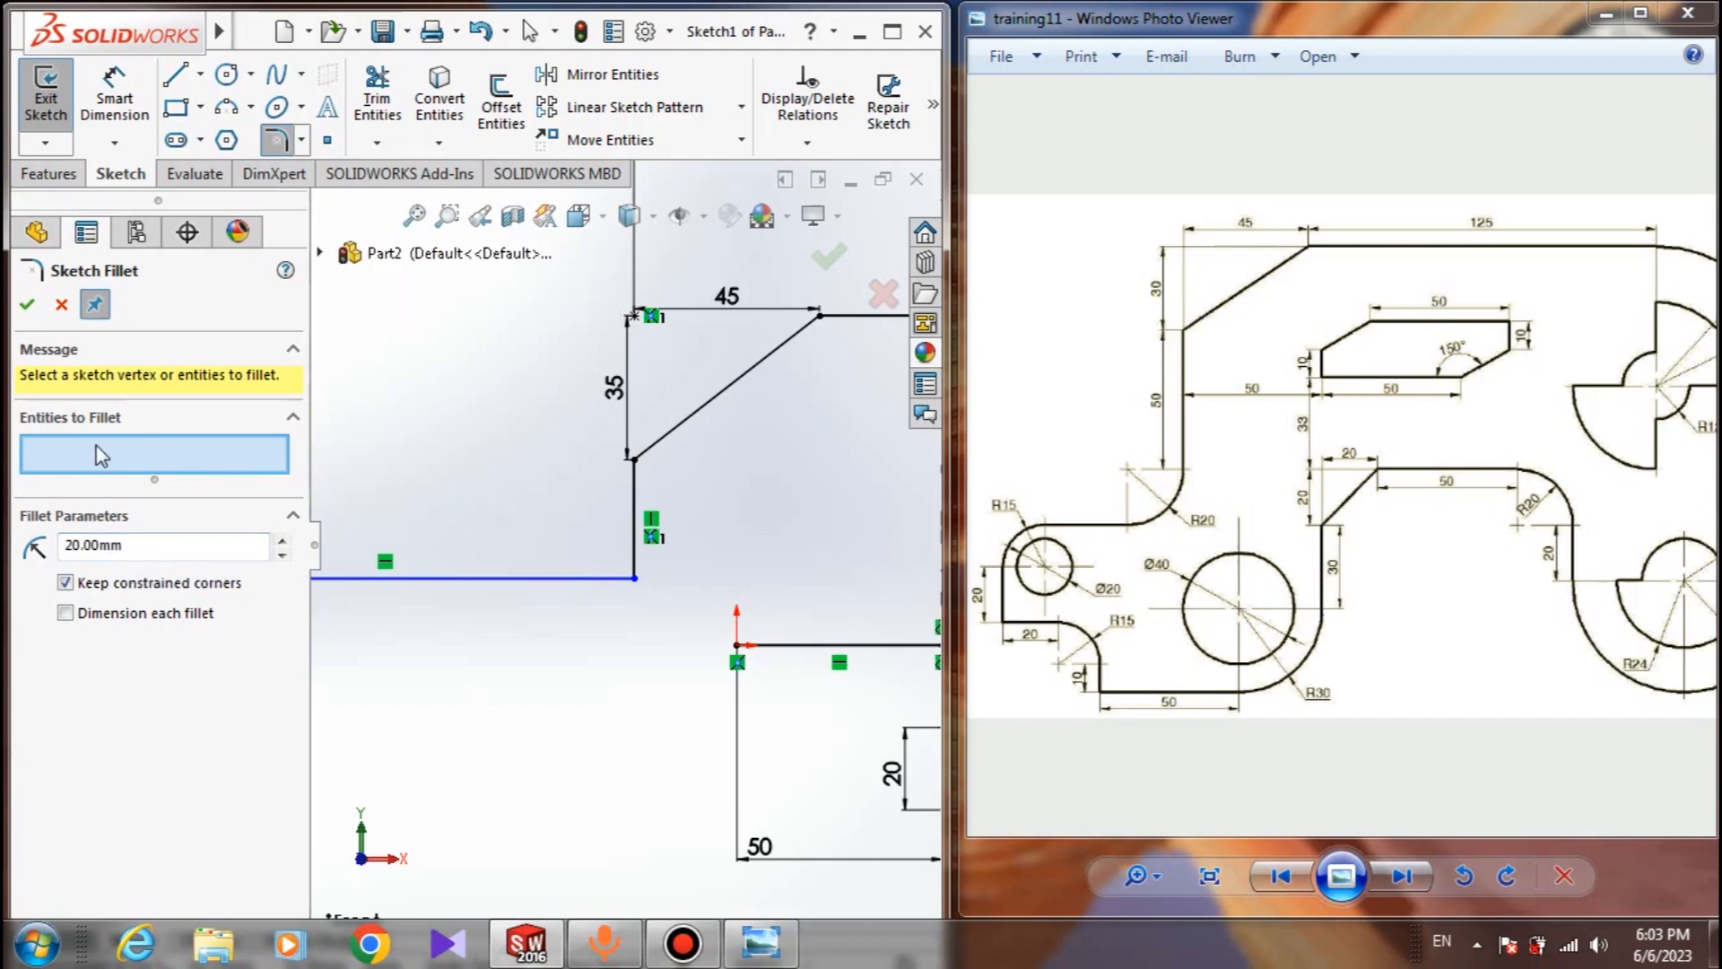
pyautogui.click(633, 582)
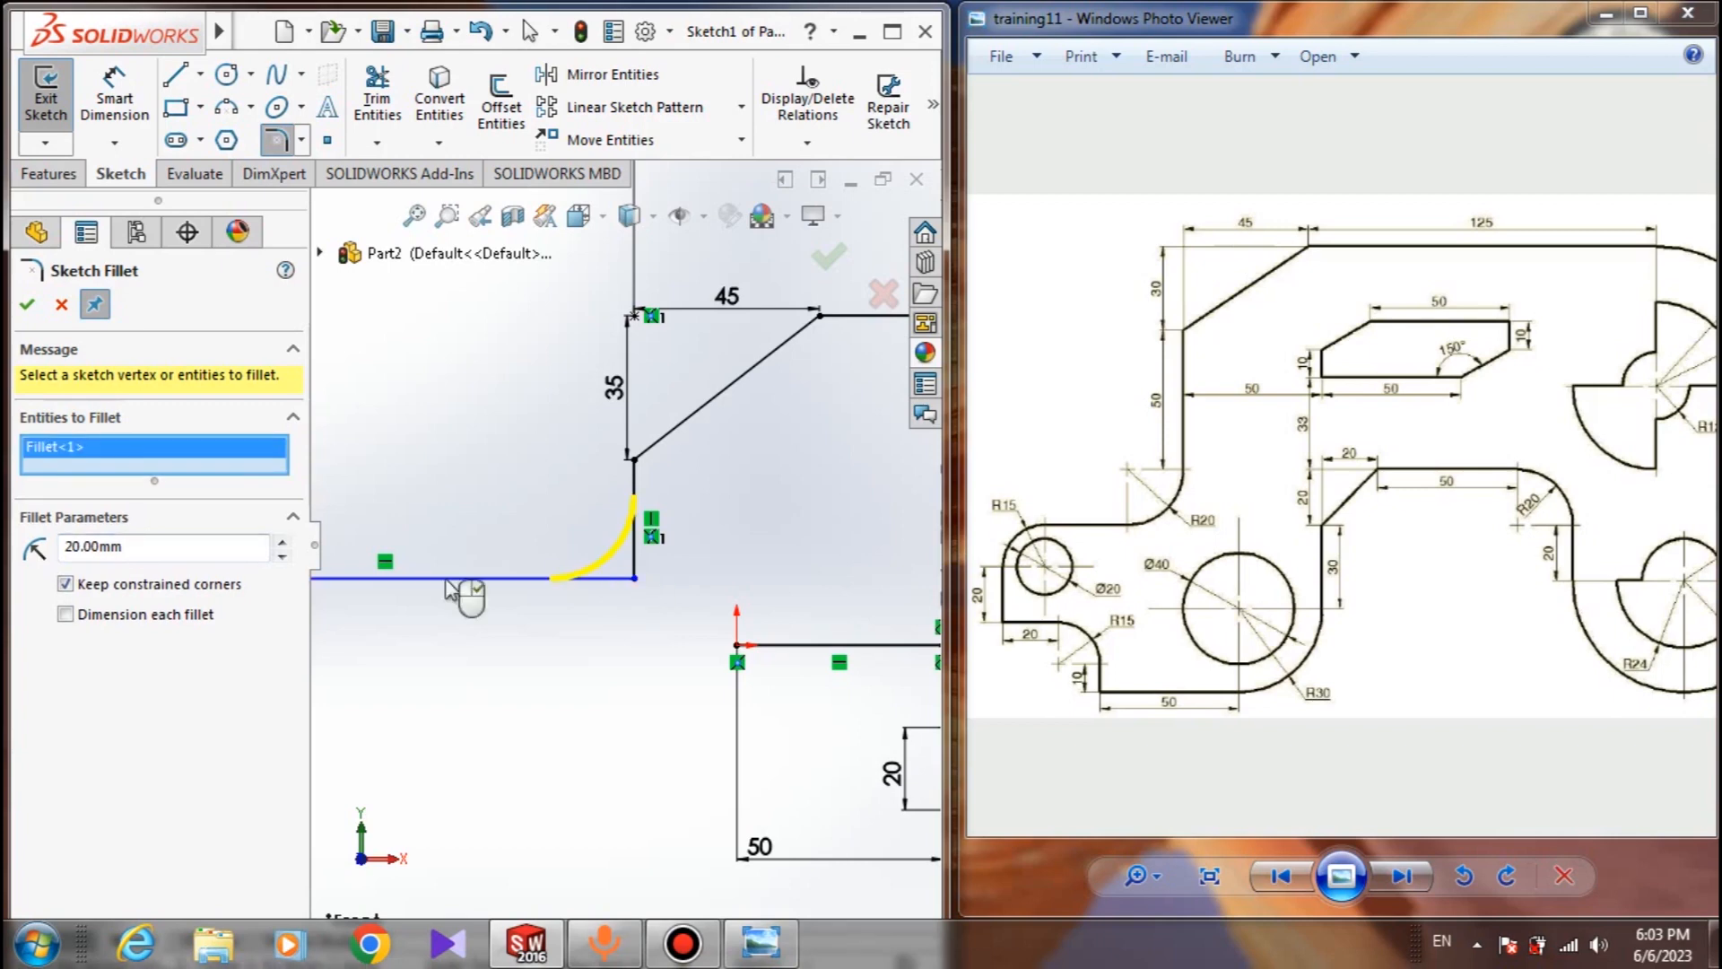
pyautogui.click(27, 308)
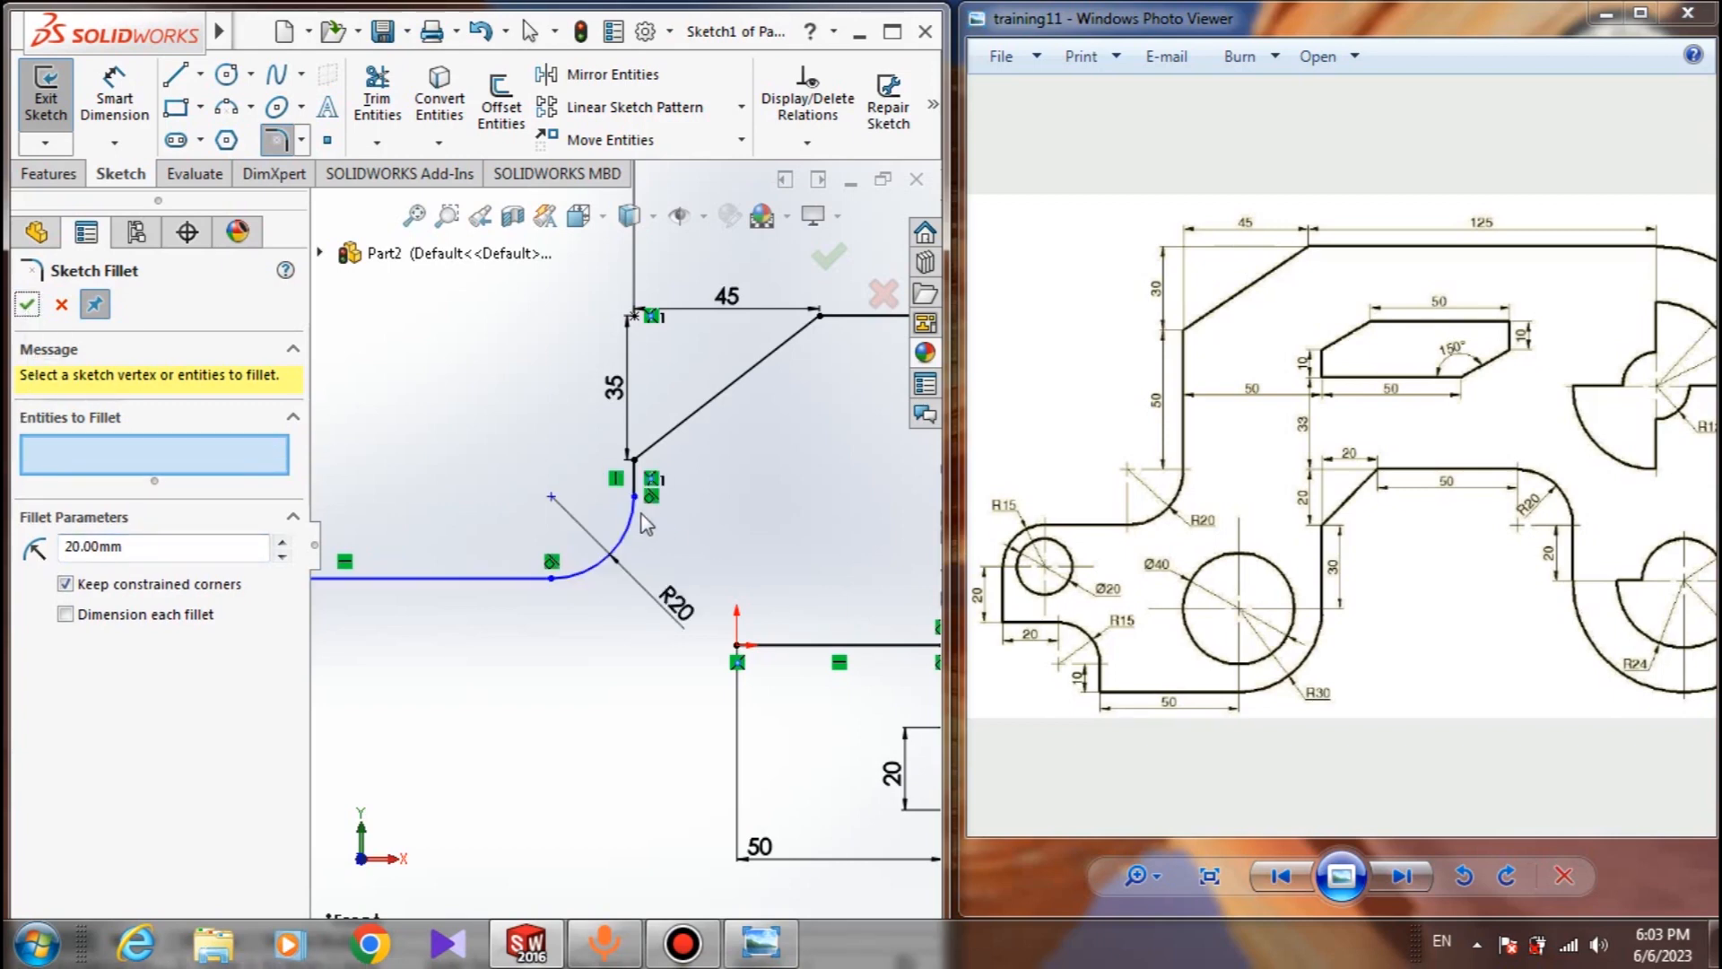
pyautogui.click(27, 307)
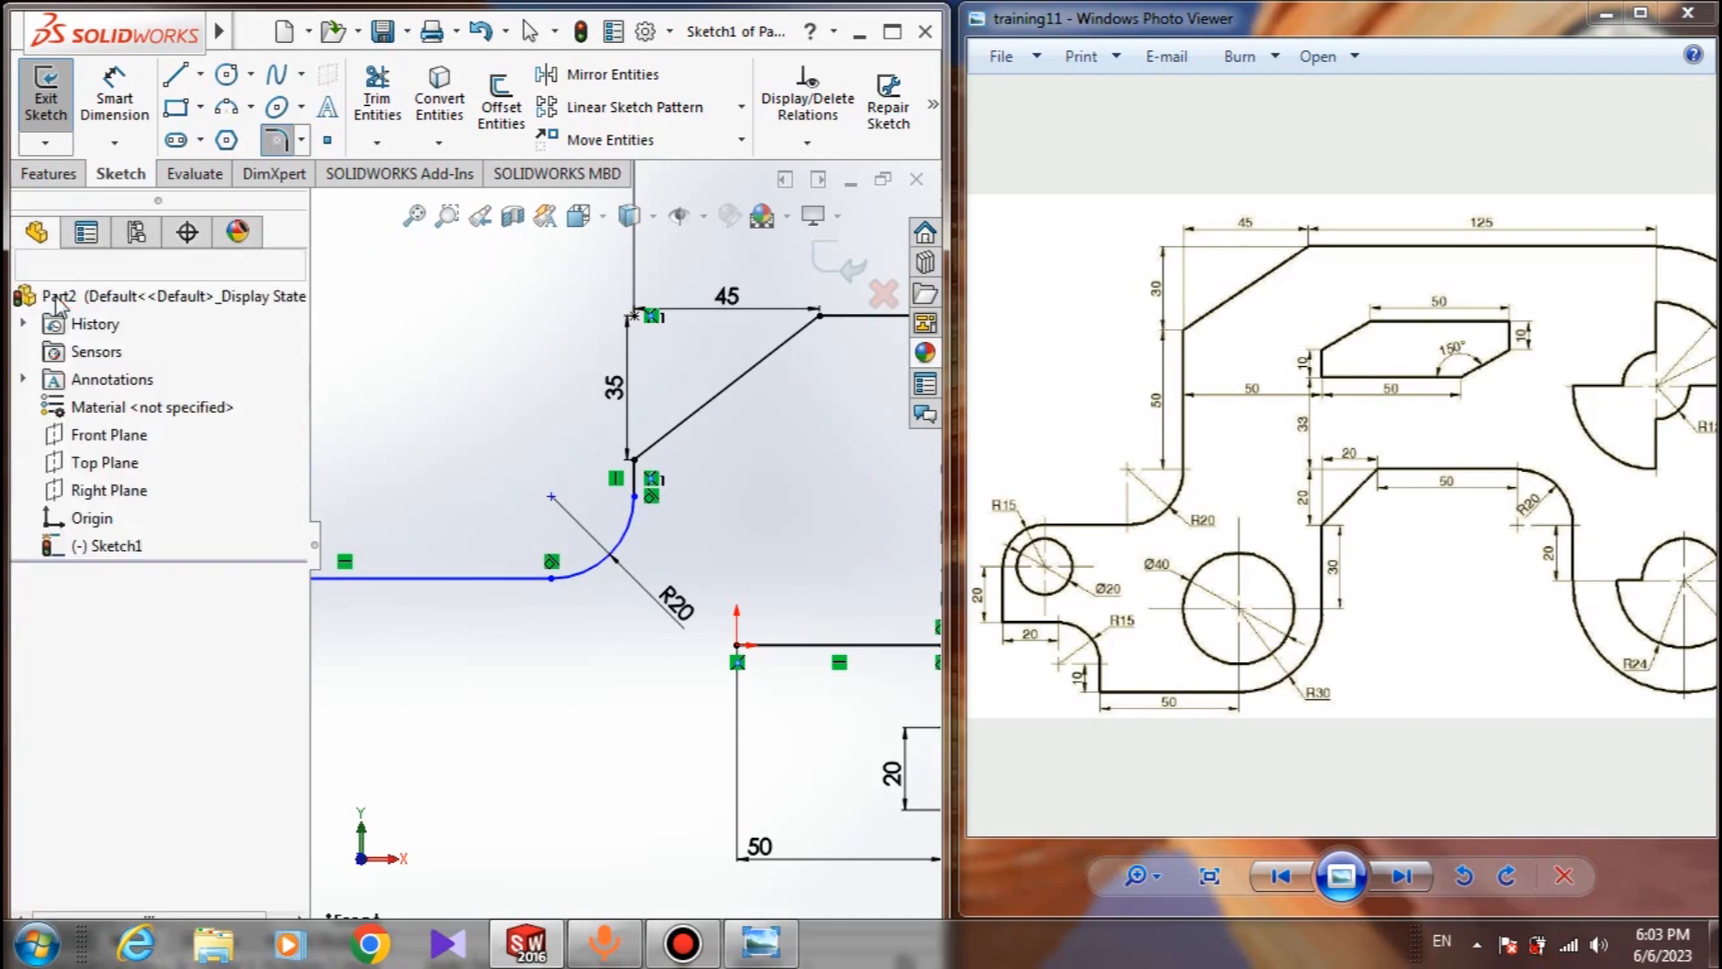
# Dimension the vertical line between the chamfer and the new R20 fillet to 50 mm
pyautogui.click(110, 99)
pyautogui.scroll(-3, 635, 518)
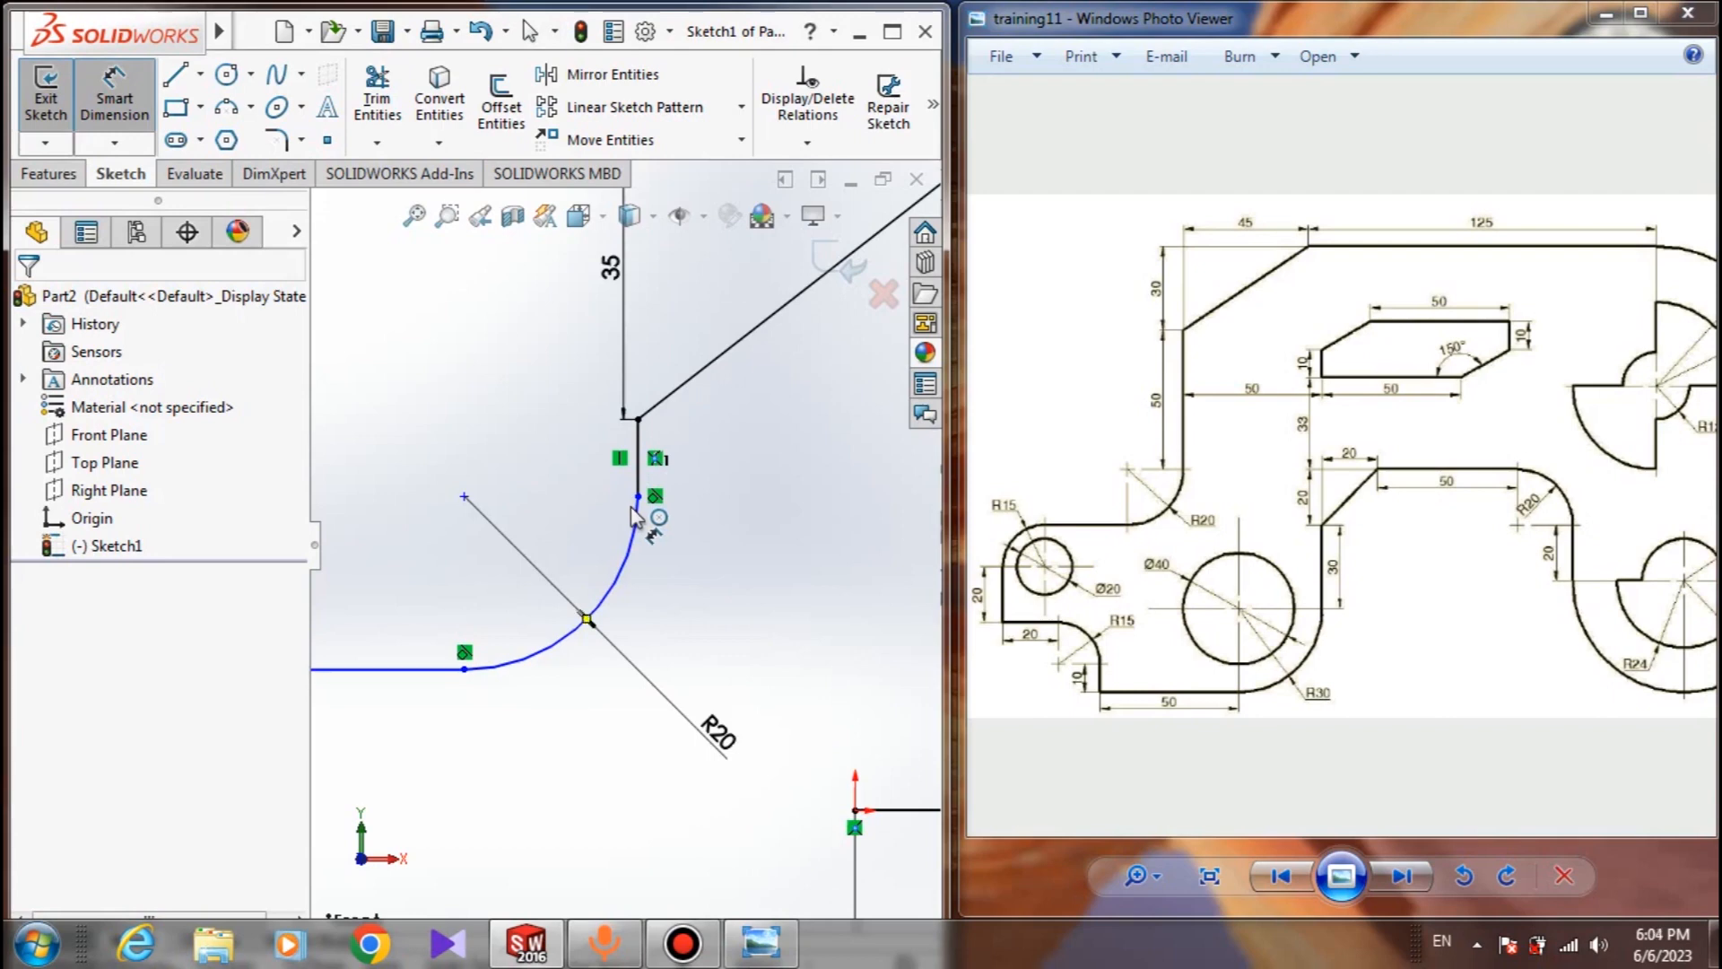
pyautogui.scroll(-3, 635, 518)
pyautogui.click(641, 449)
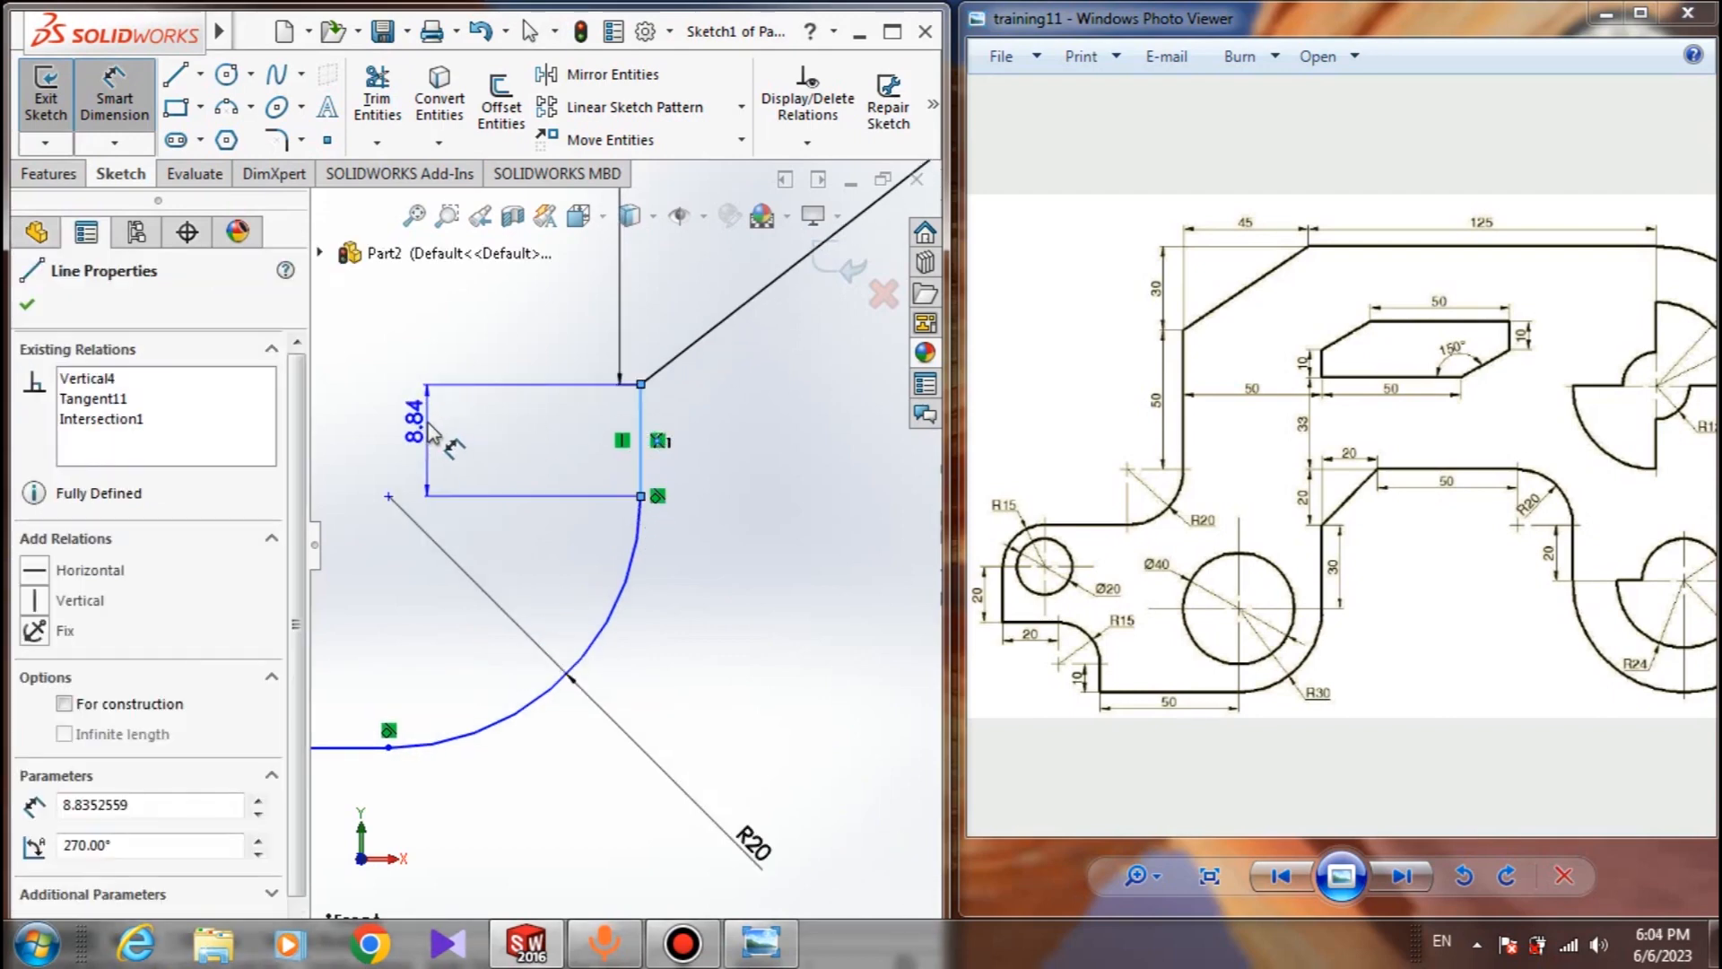
pyautogui.click(429, 433)
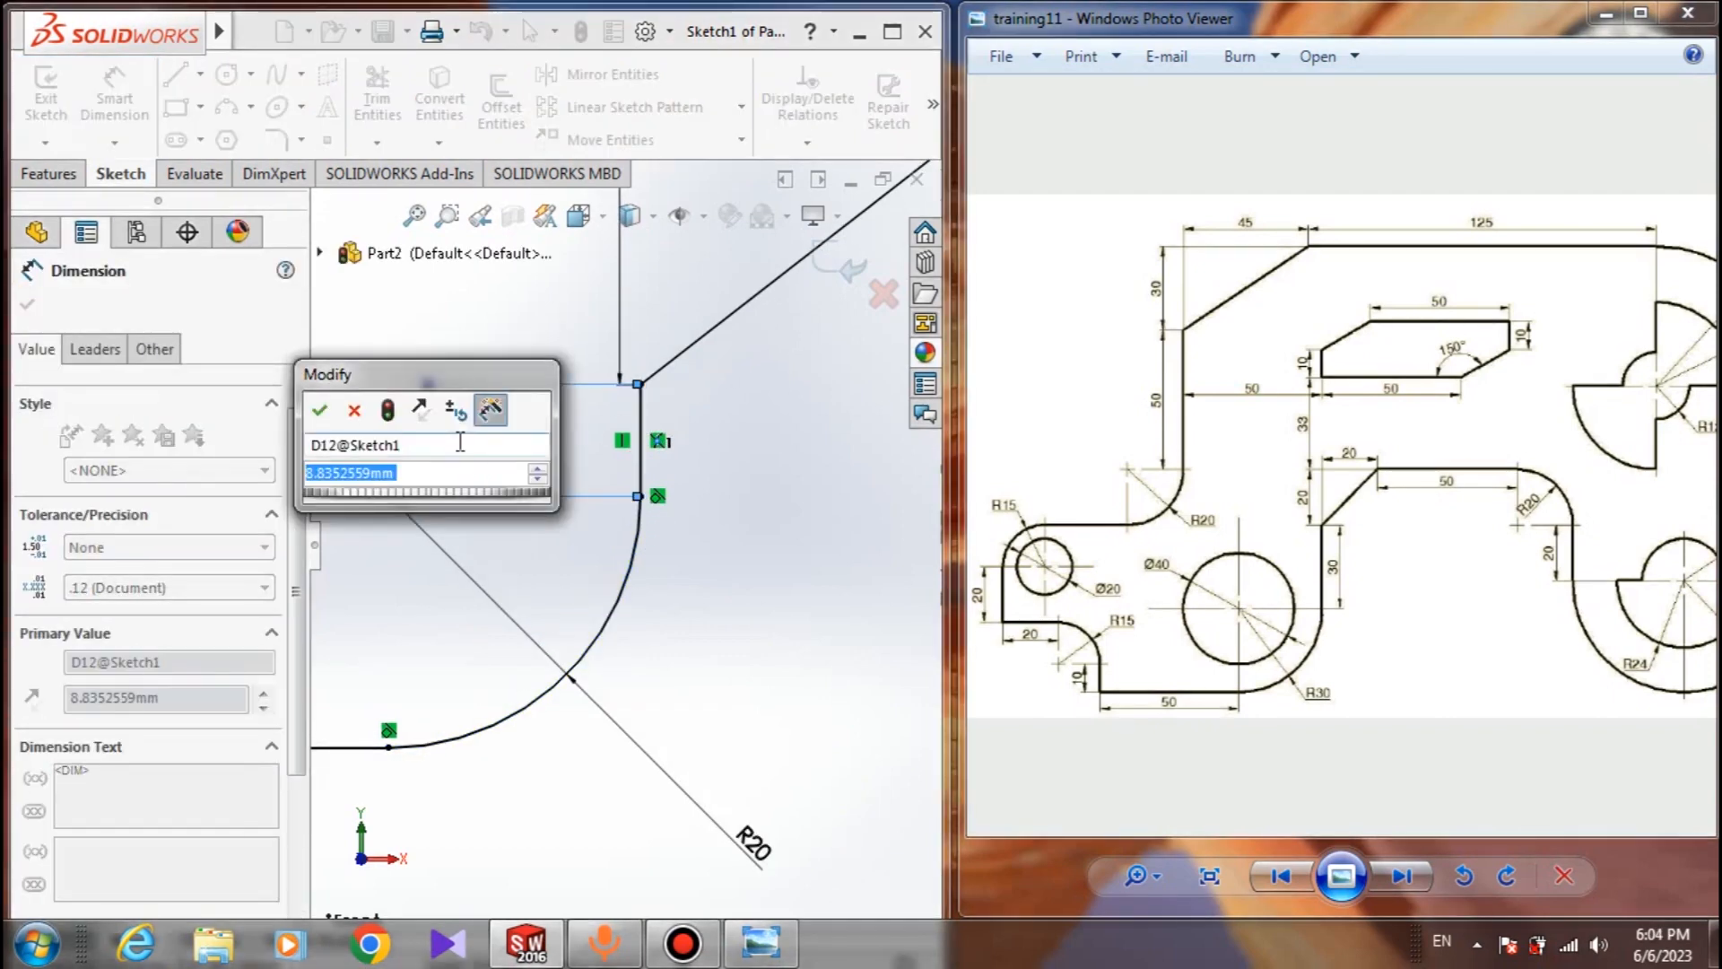
pyautogui.write('50')
pyautogui.press('Return')
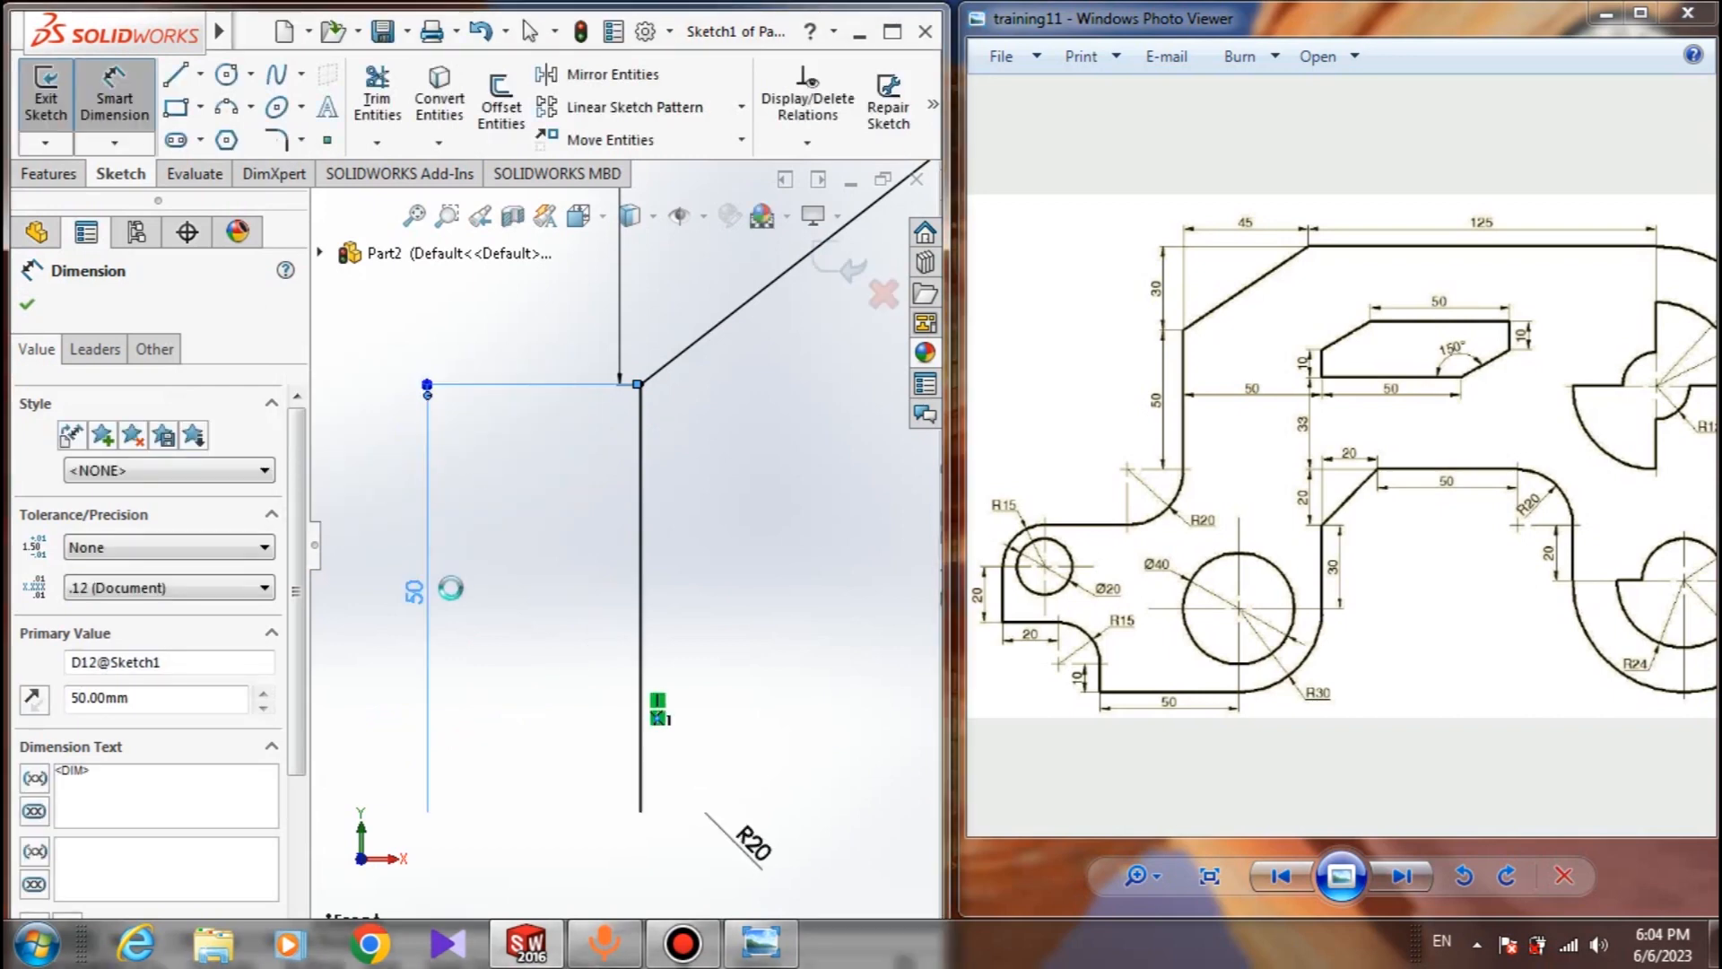
pyautogui.scroll(5, 500, 616)
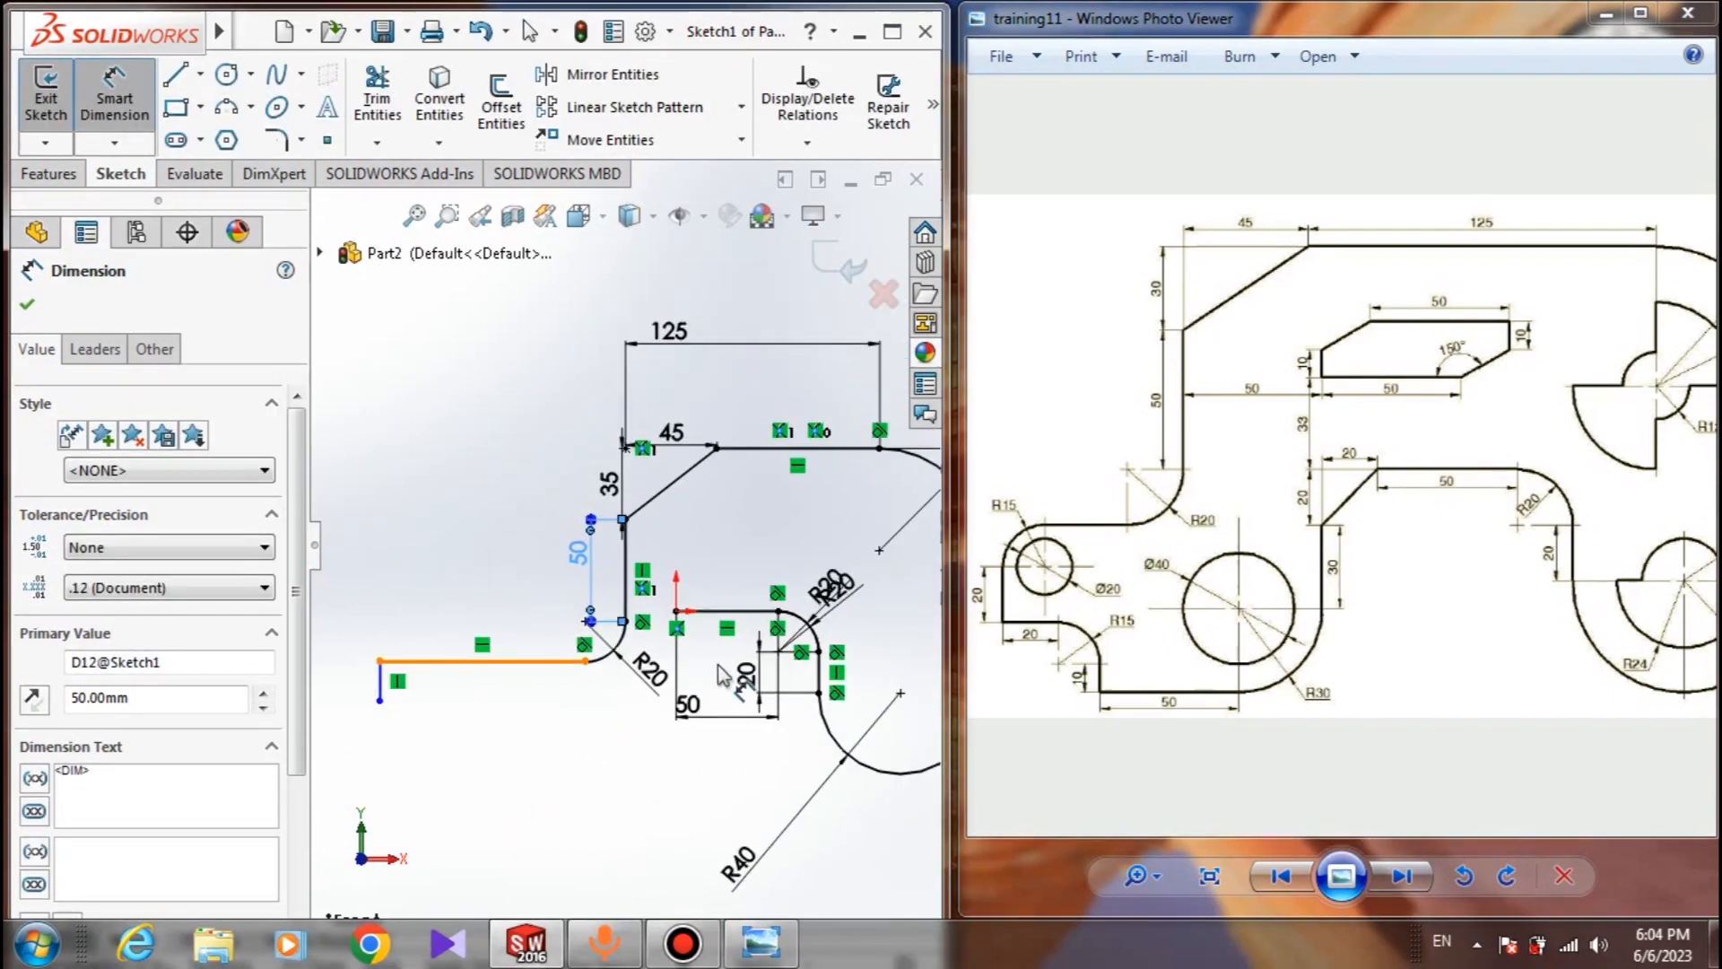
pyautogui.press('Escape')
pyautogui.click(626, 622)
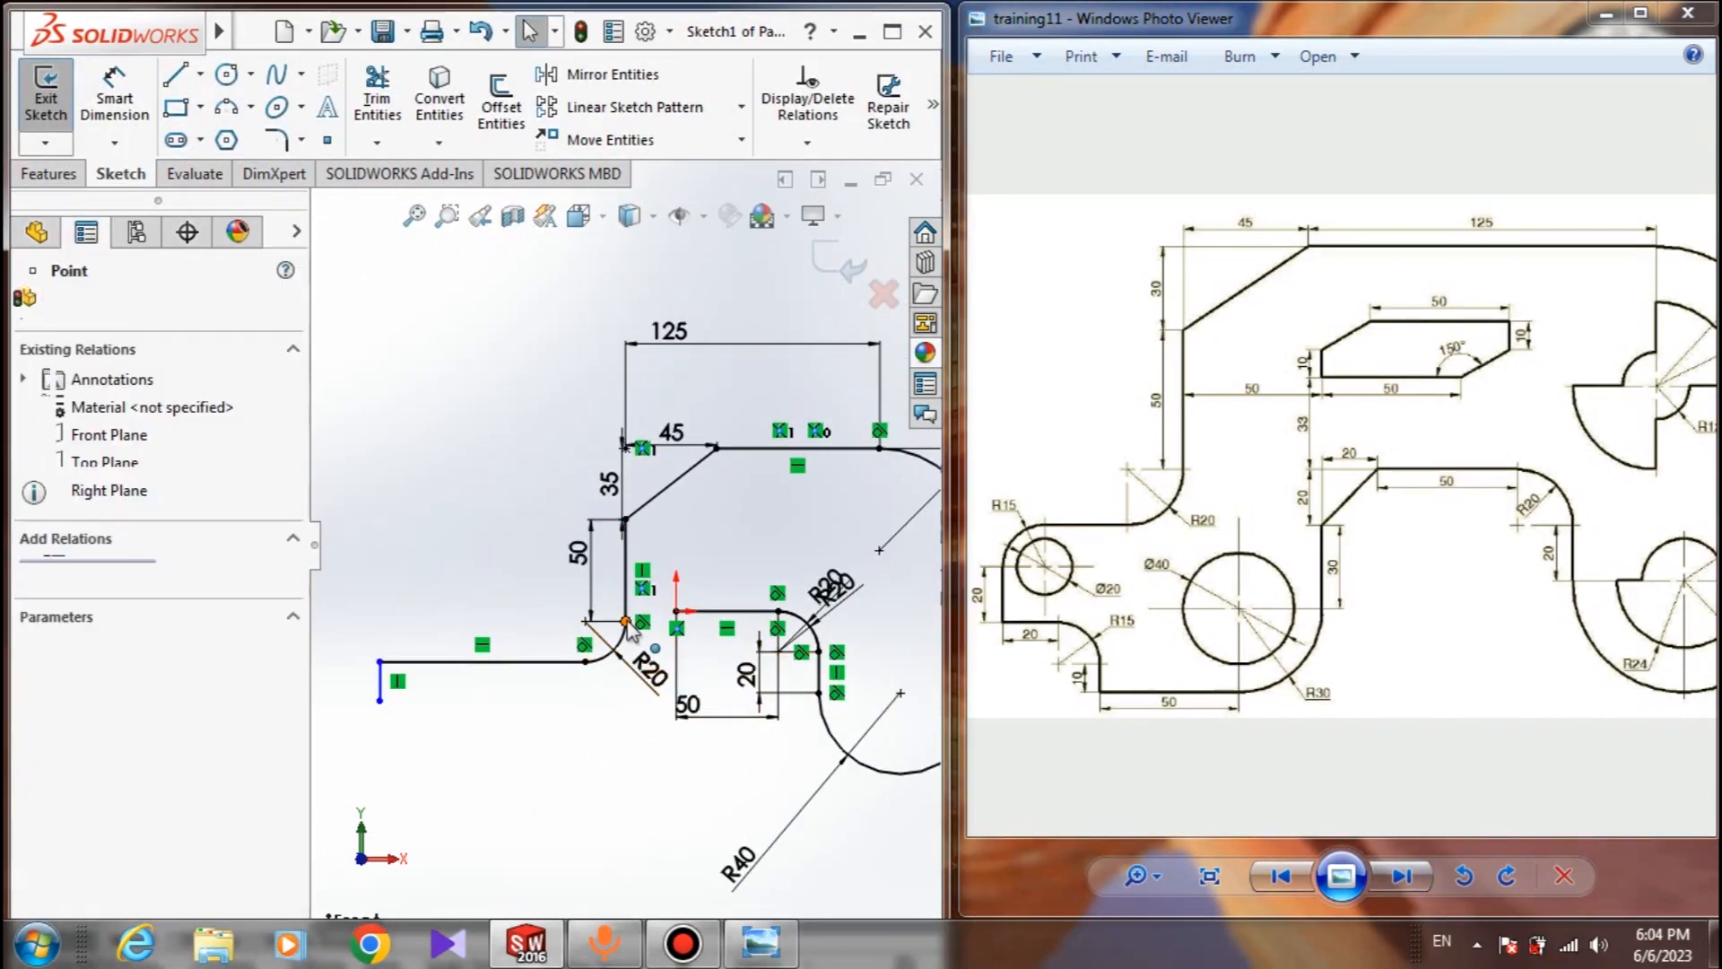
pyautogui.scroll(-2, 611, 438)
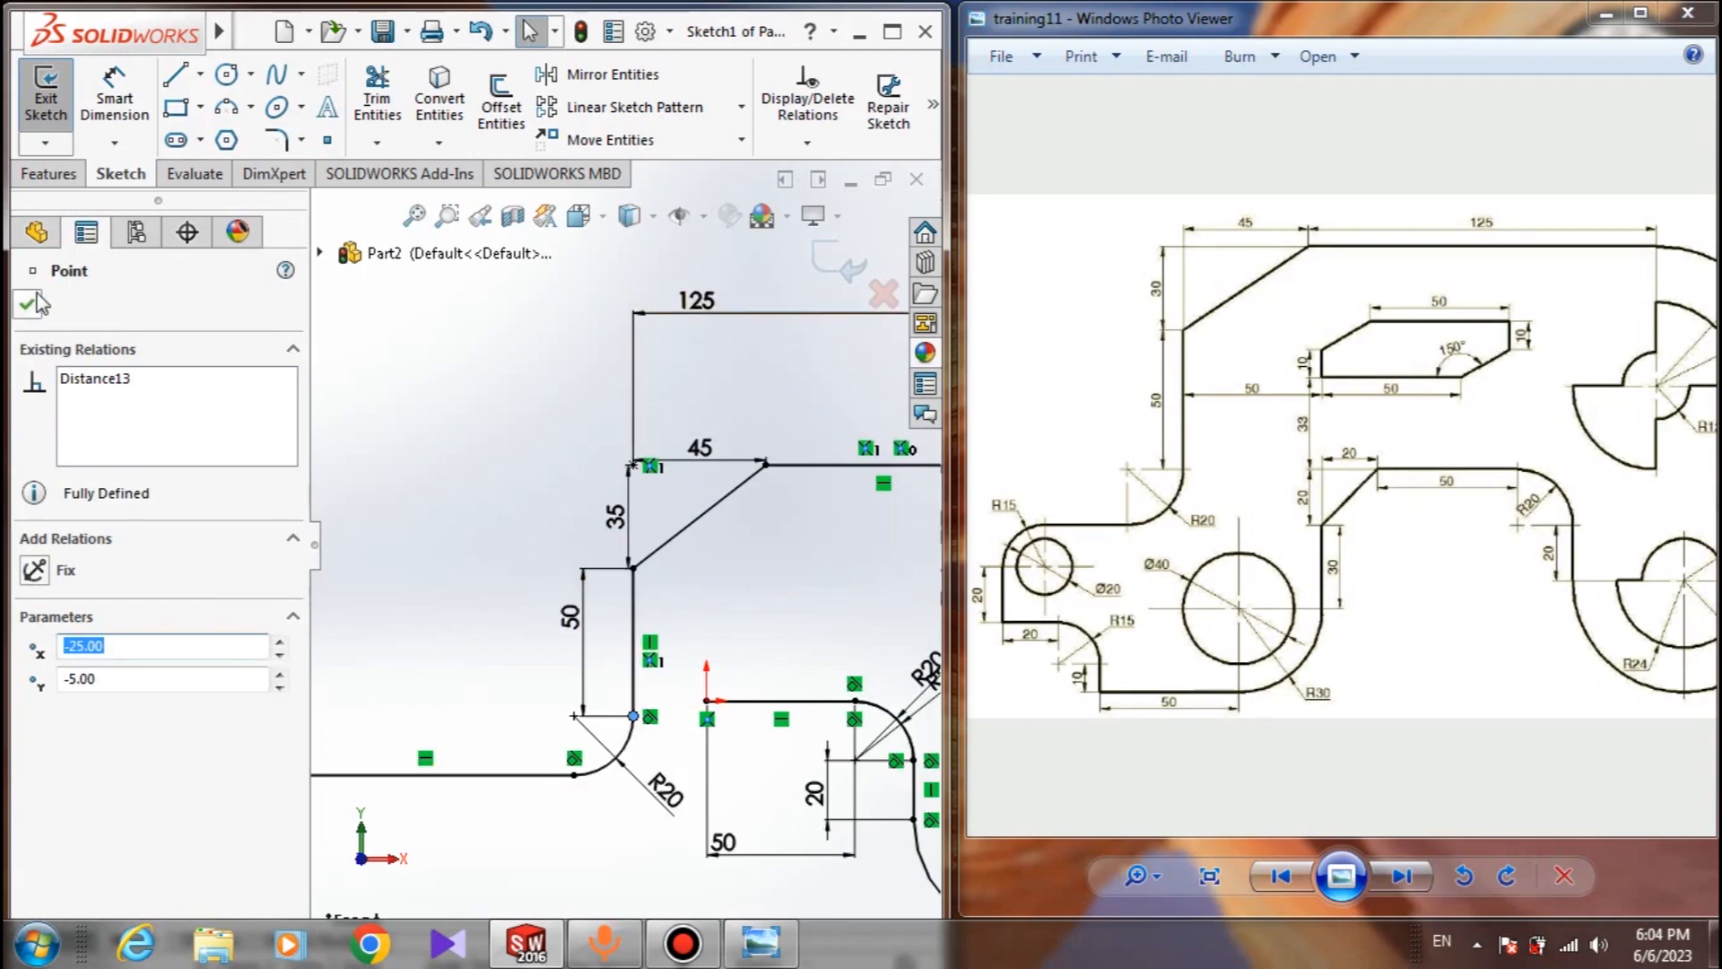
pyautogui.click(679, 386)
# Delete the 125 mm dimension that spans from the R50 fillet's tangent point to the chamfer's virtual corner
pyautogui.scroll(2, 671, 388)
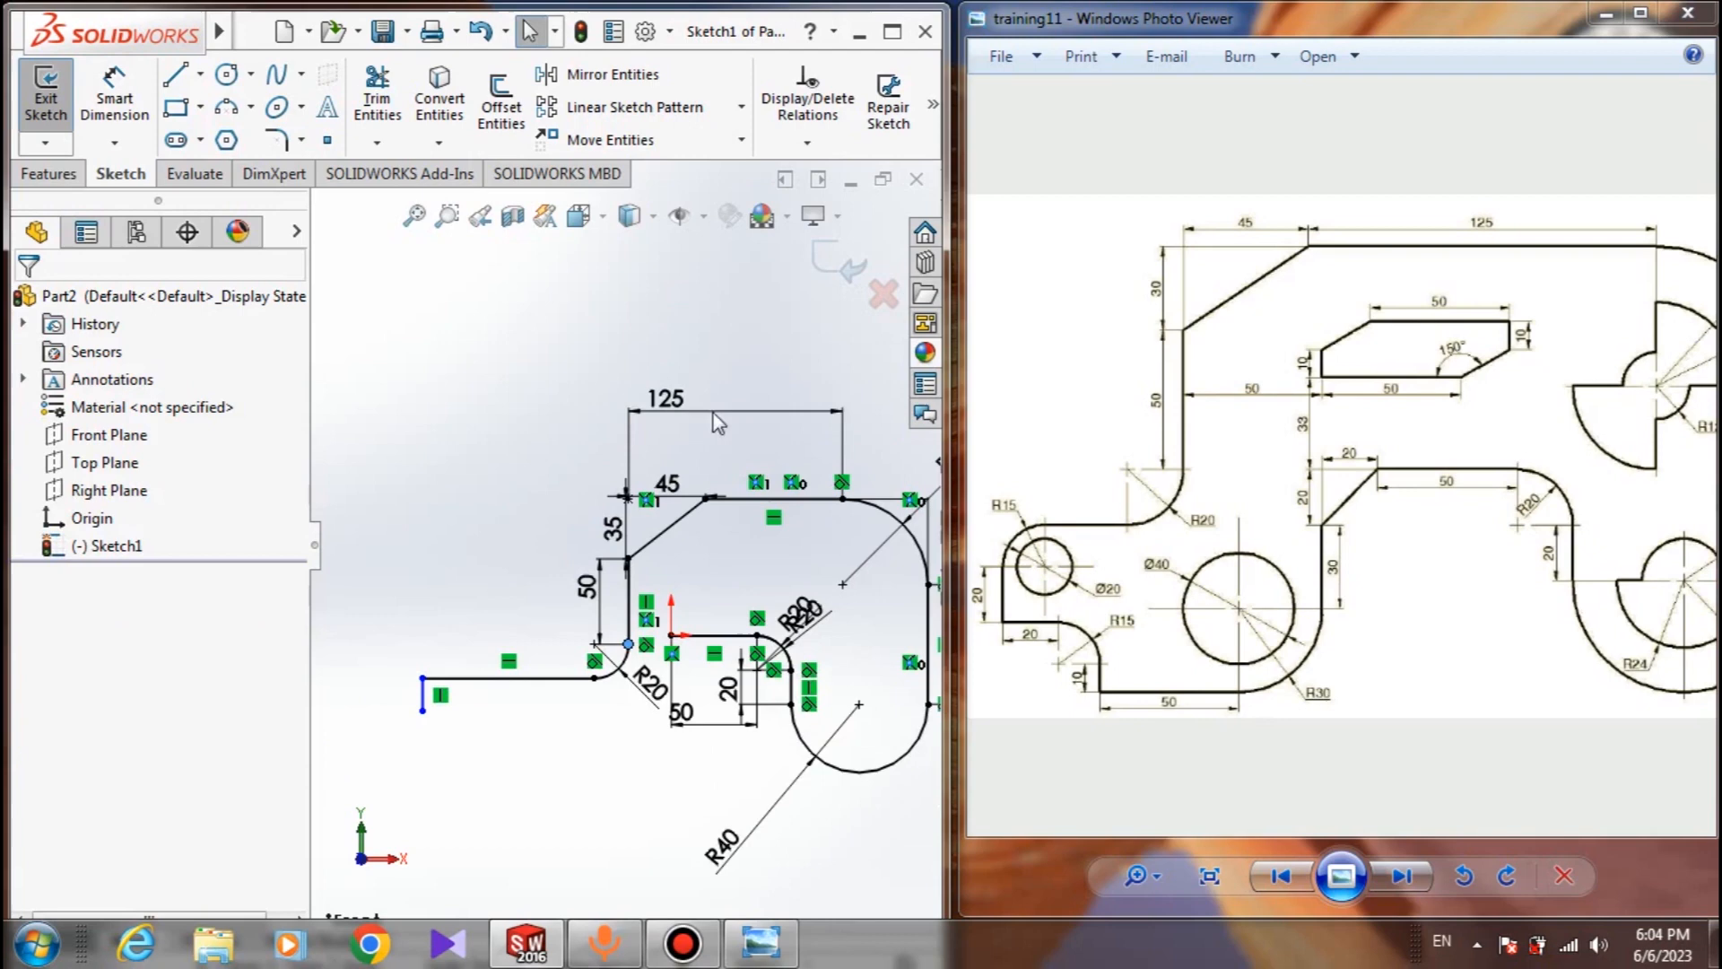
pyautogui.doubleClick(663, 405)
pyautogui.press('Return')
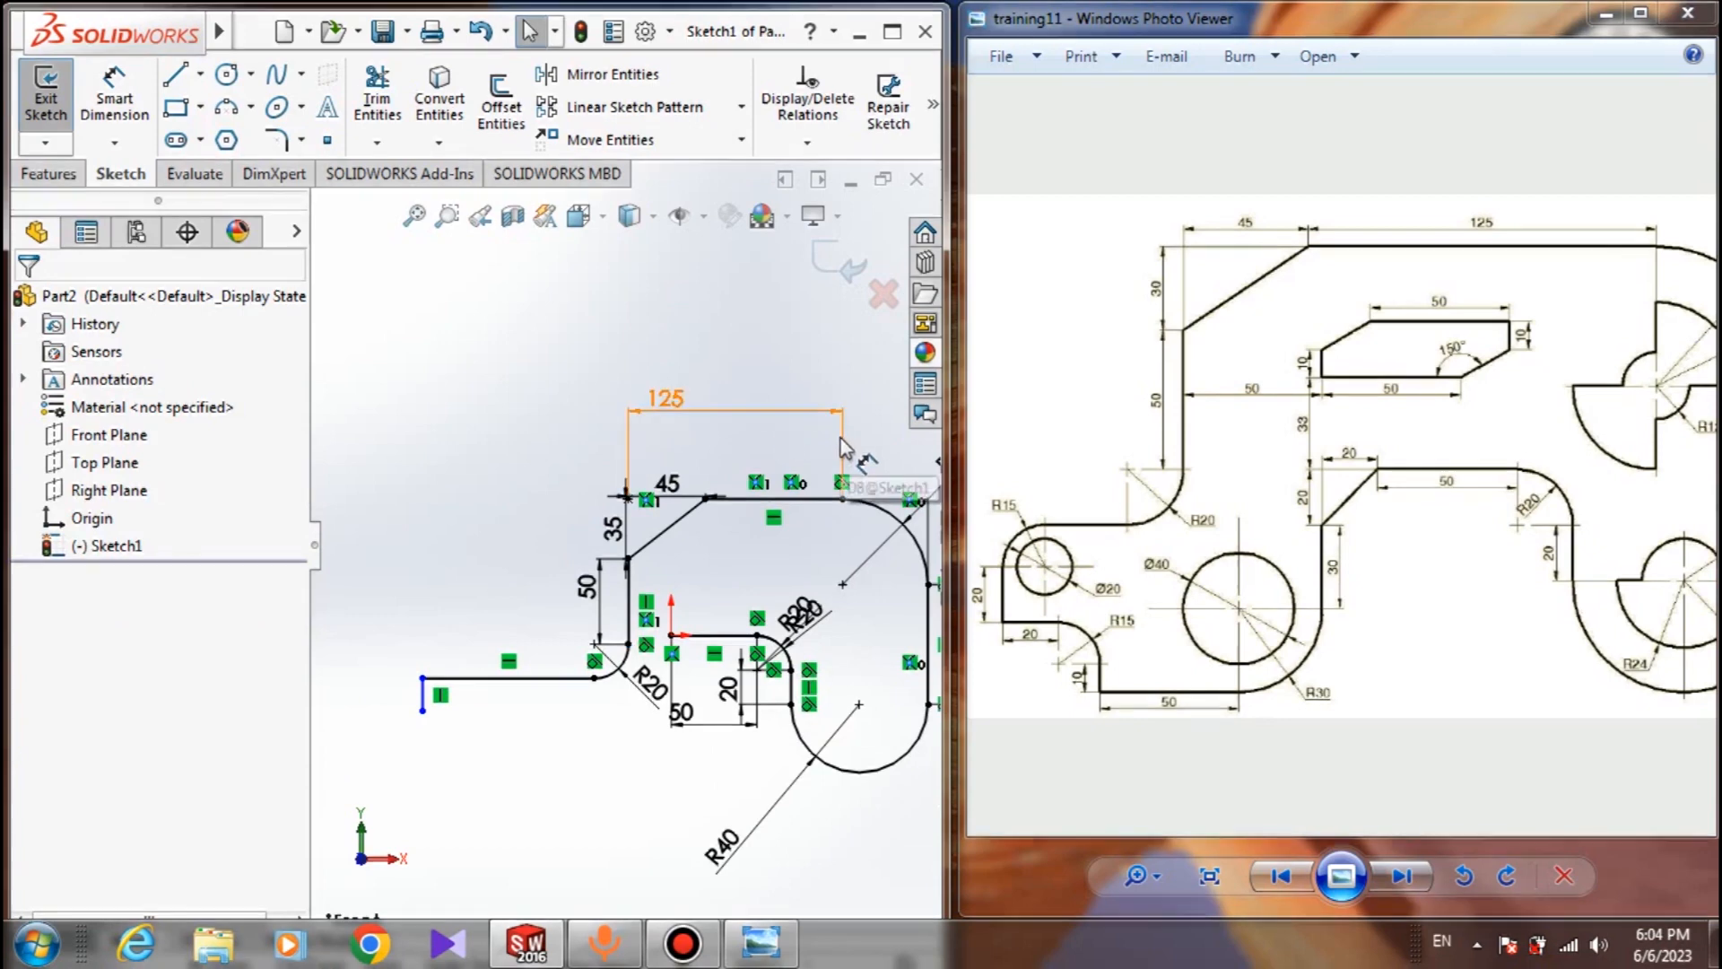
pyautogui.press('Delete')
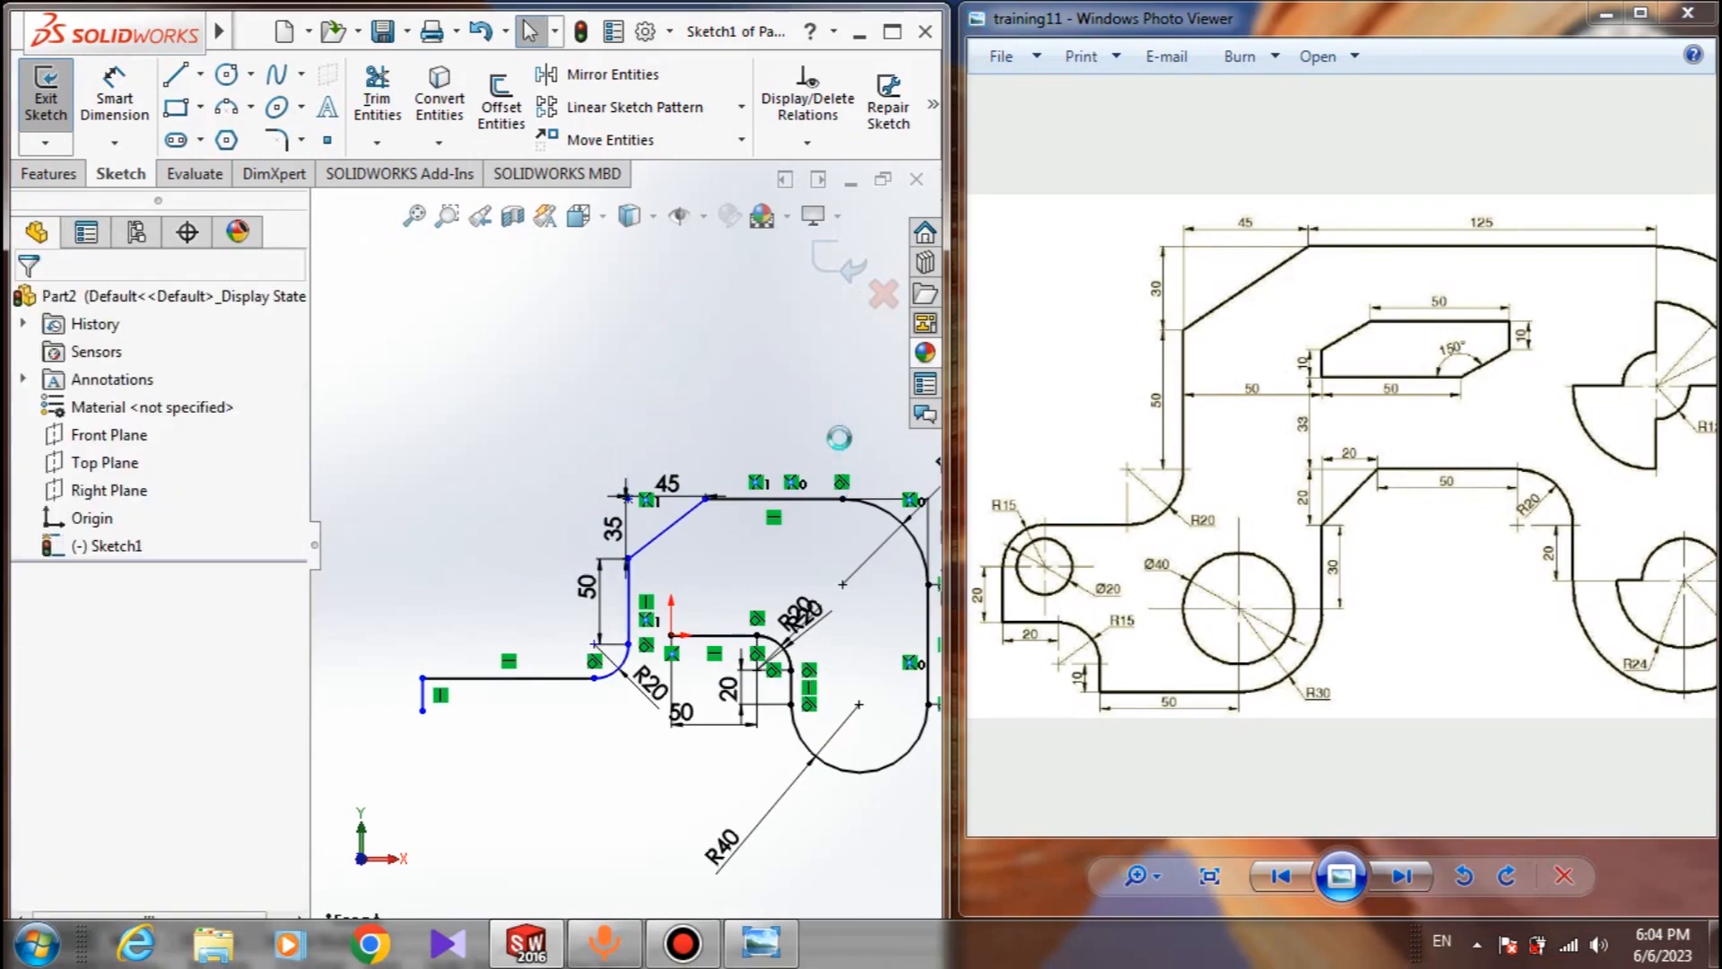
# Dimension the top horizontal line between the chamfer and the R50 arc to 125 mm
pyautogui.click(115, 96)
pyautogui.scroll(-3, 735, 538)
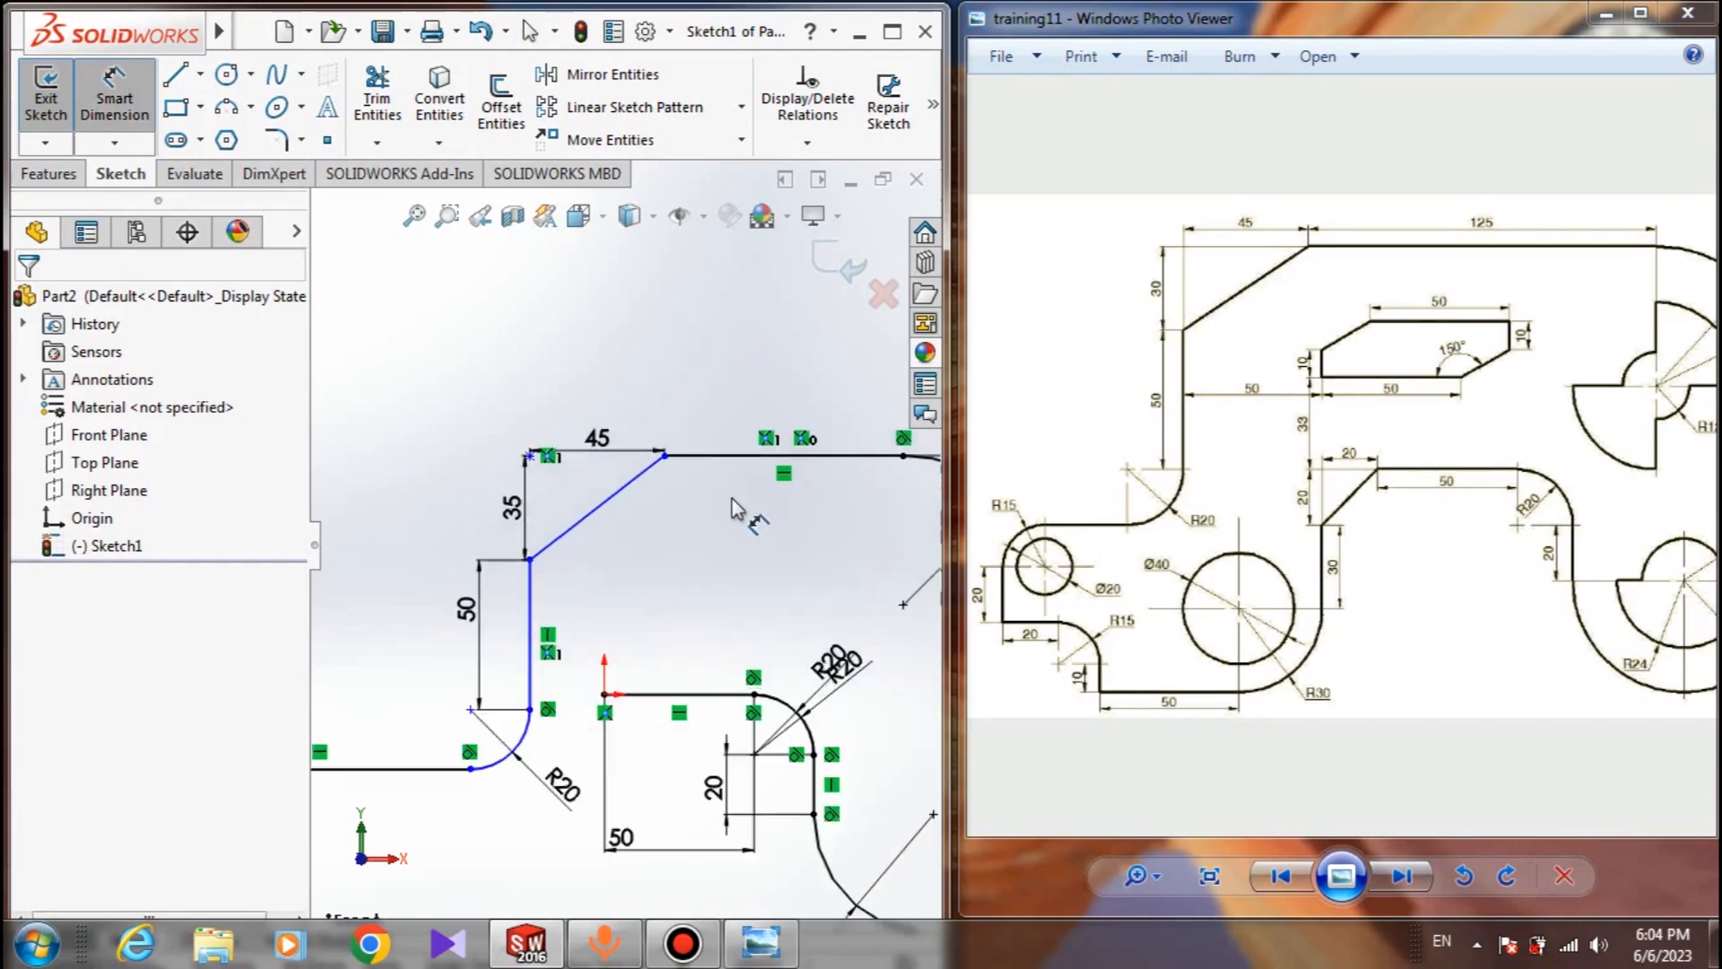
pyautogui.click(717, 455)
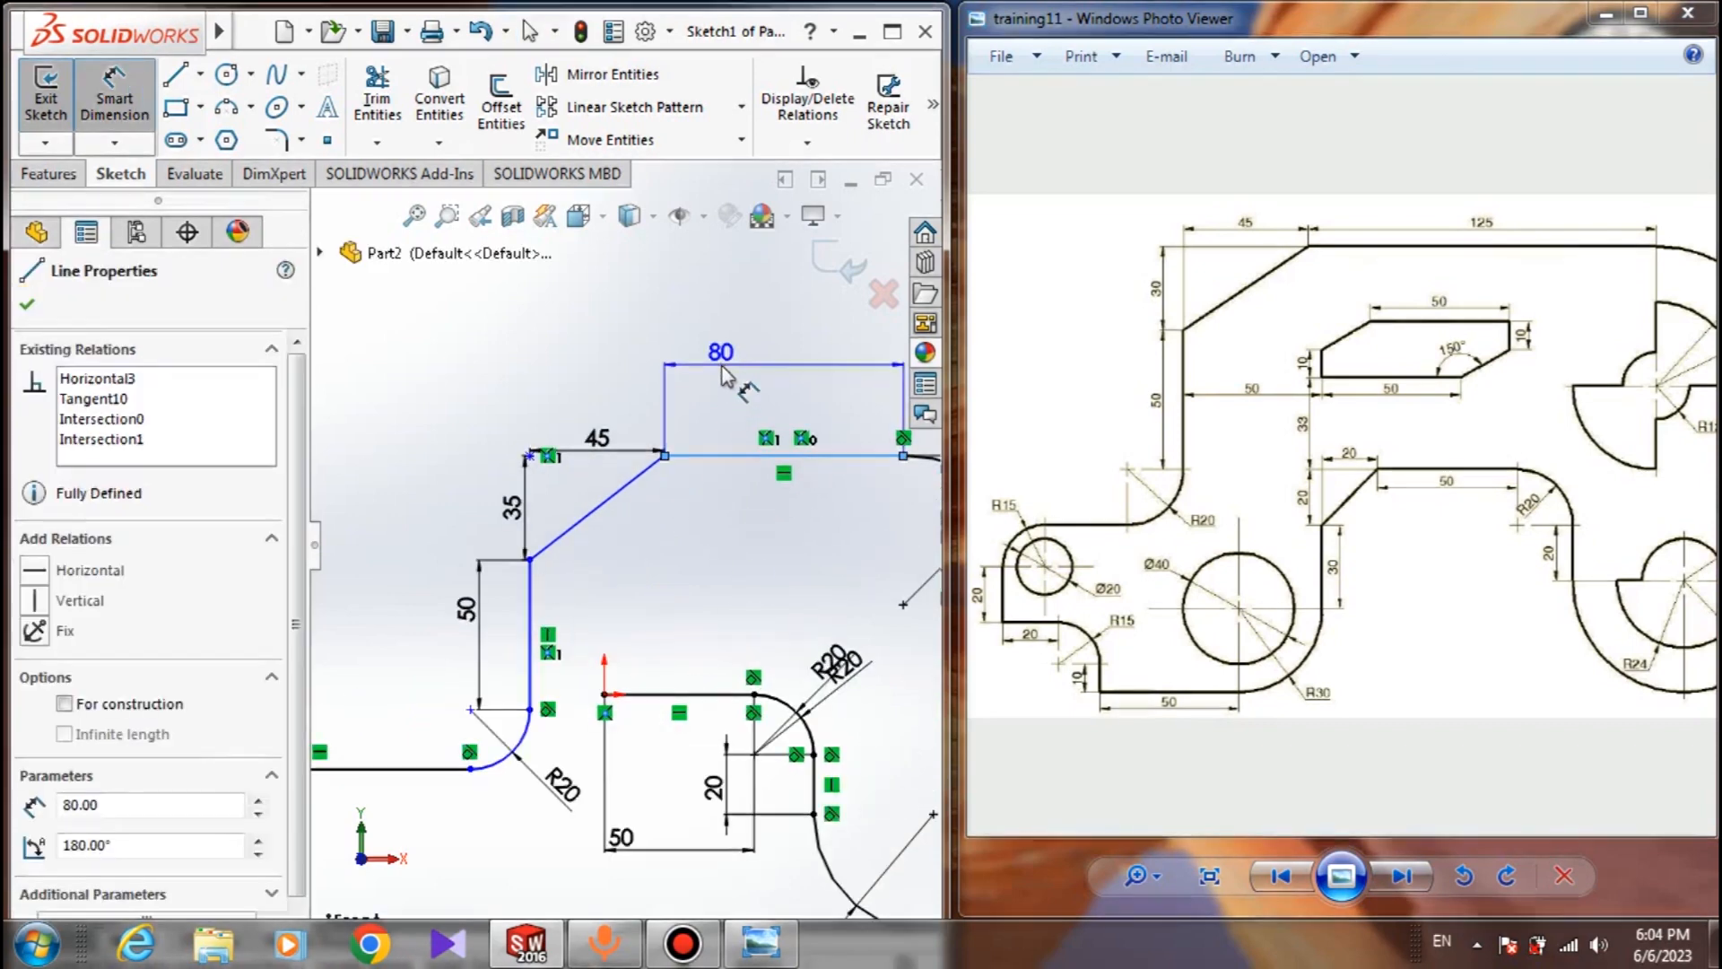
pyautogui.click(725, 369)
pyautogui.write('125')
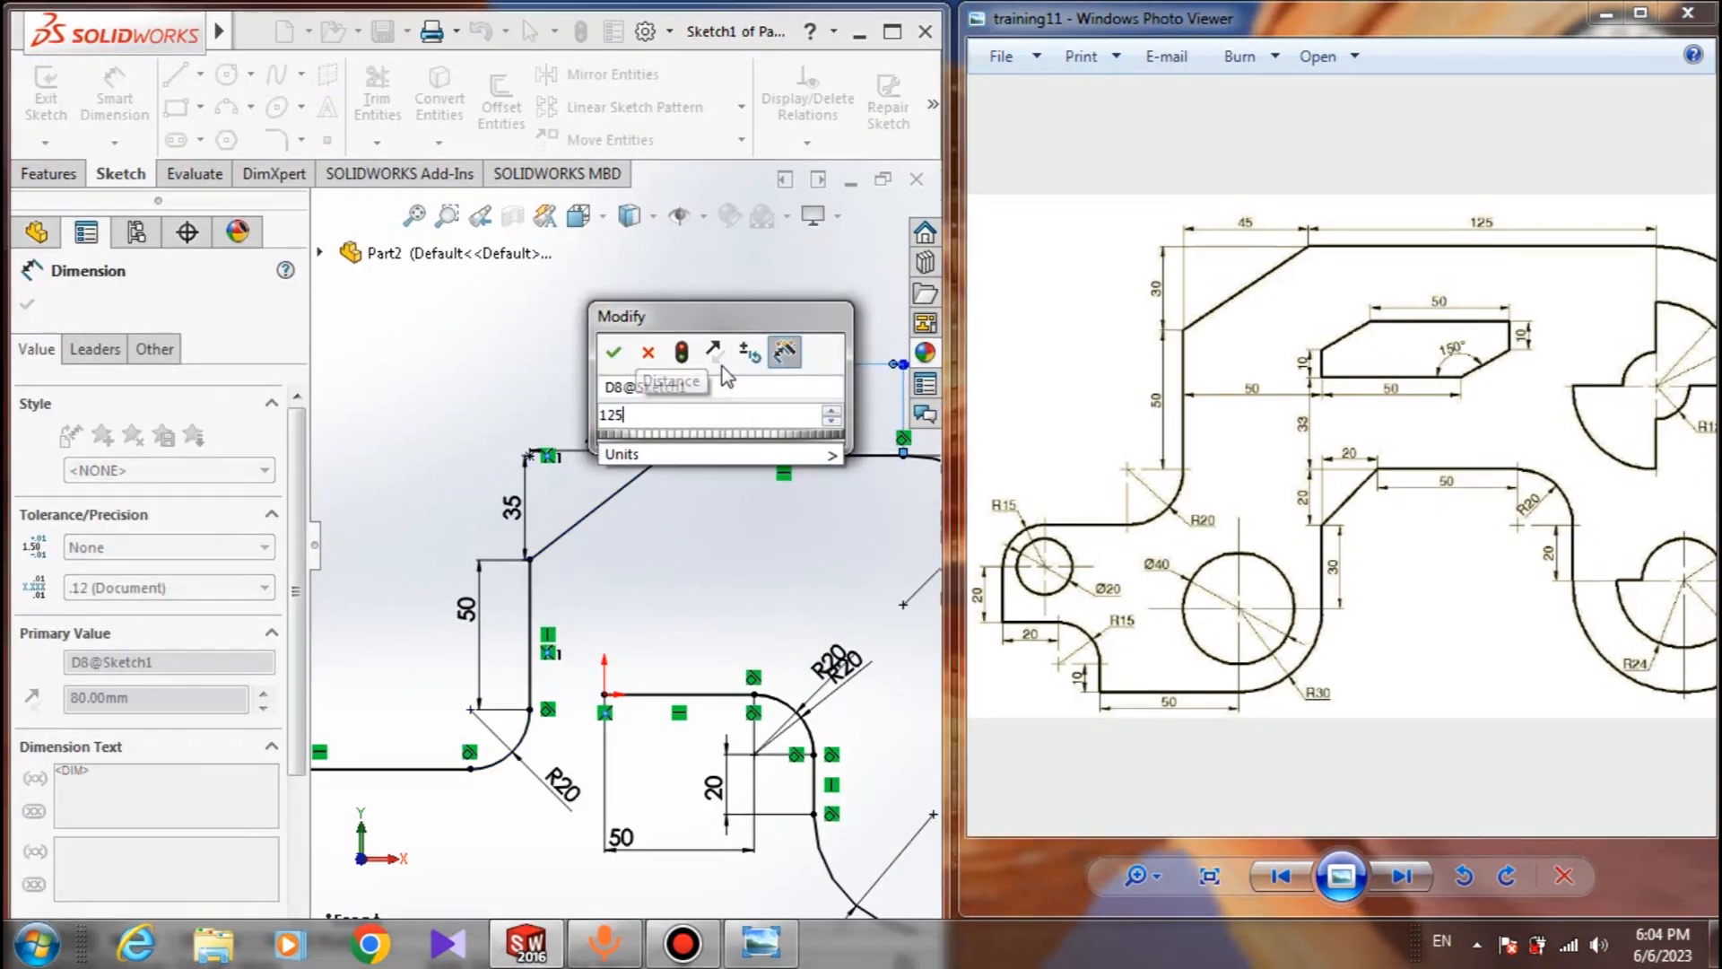
pyautogui.press('Return')
pyautogui.scroll(5, 539, 612)
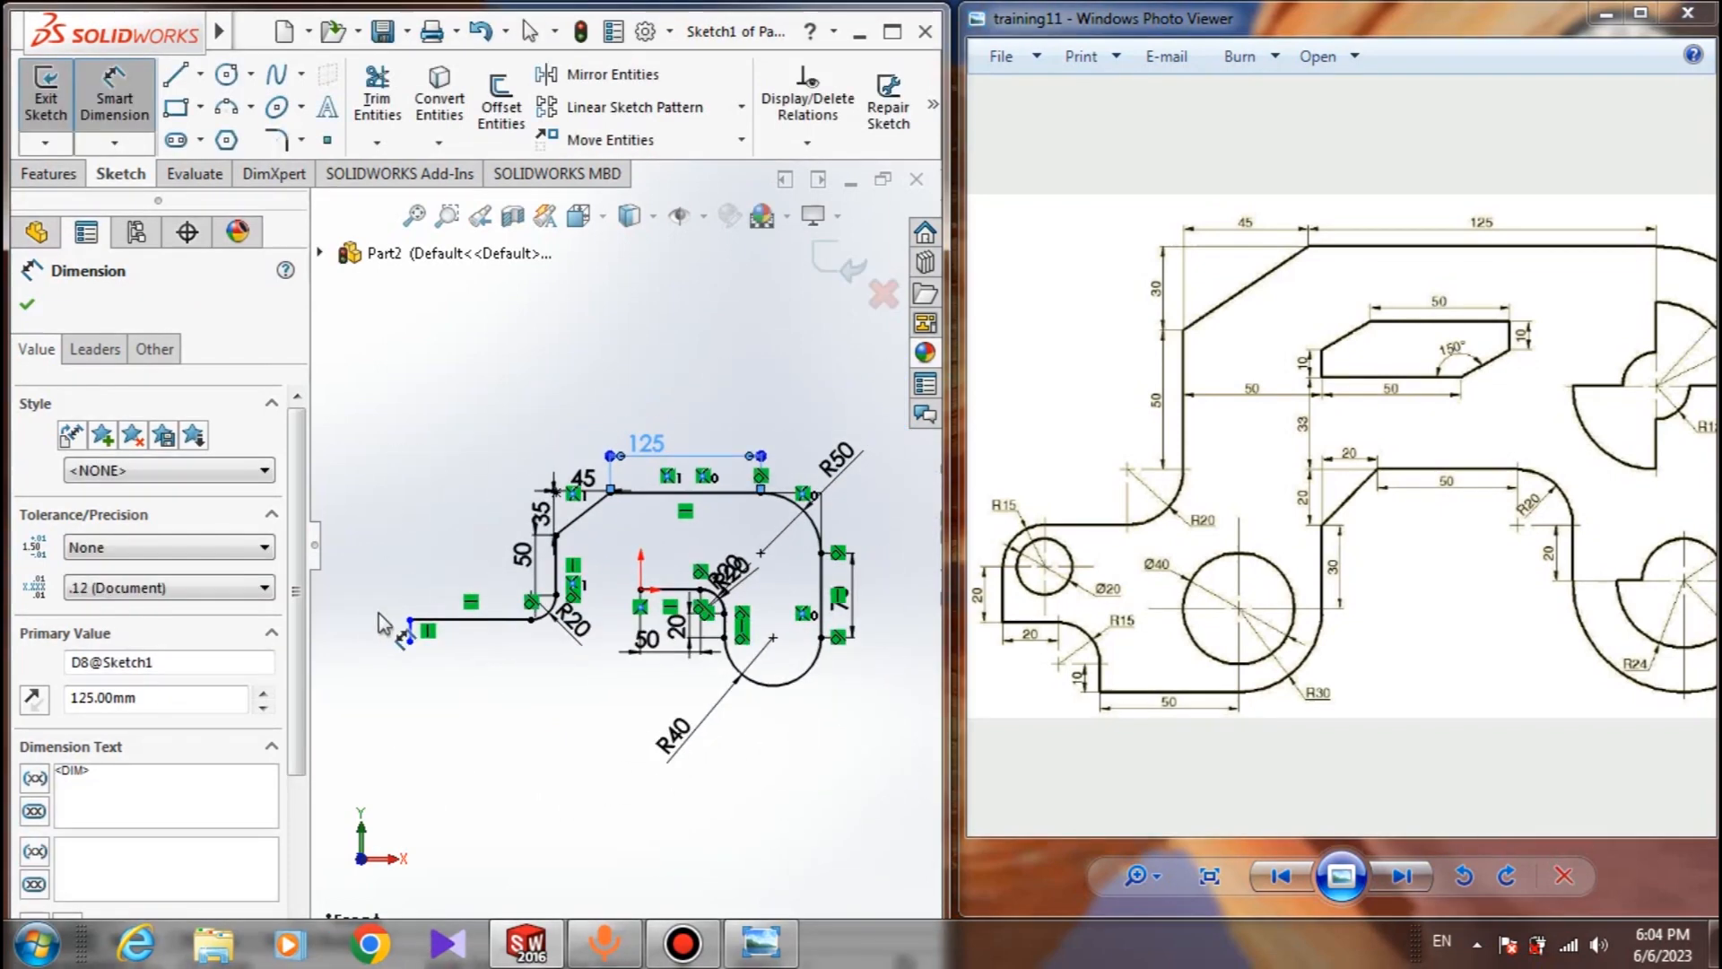
pyautogui.press('Escape')
# Lengthen the short vertical line at the far end of the lower horizontal line by moving its free endpoint downward
pyautogui.scroll(-3, 475, 628)
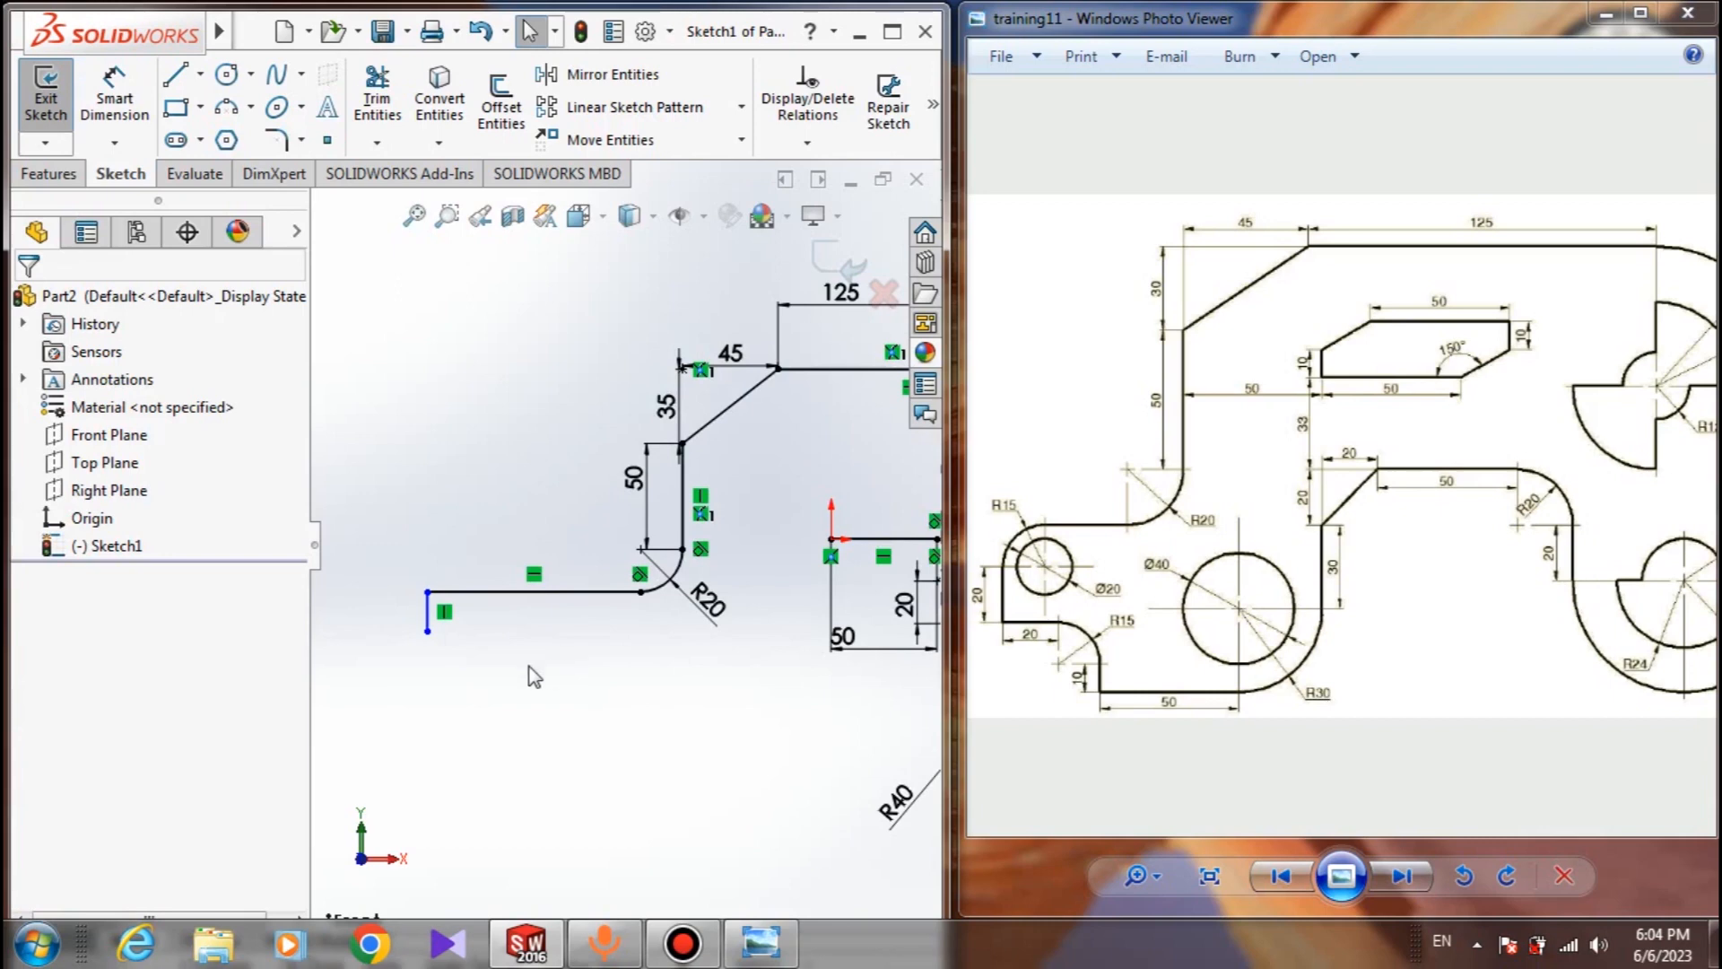
pyautogui.moveTo(437, 631); pyautogui.dragTo(430, 661)
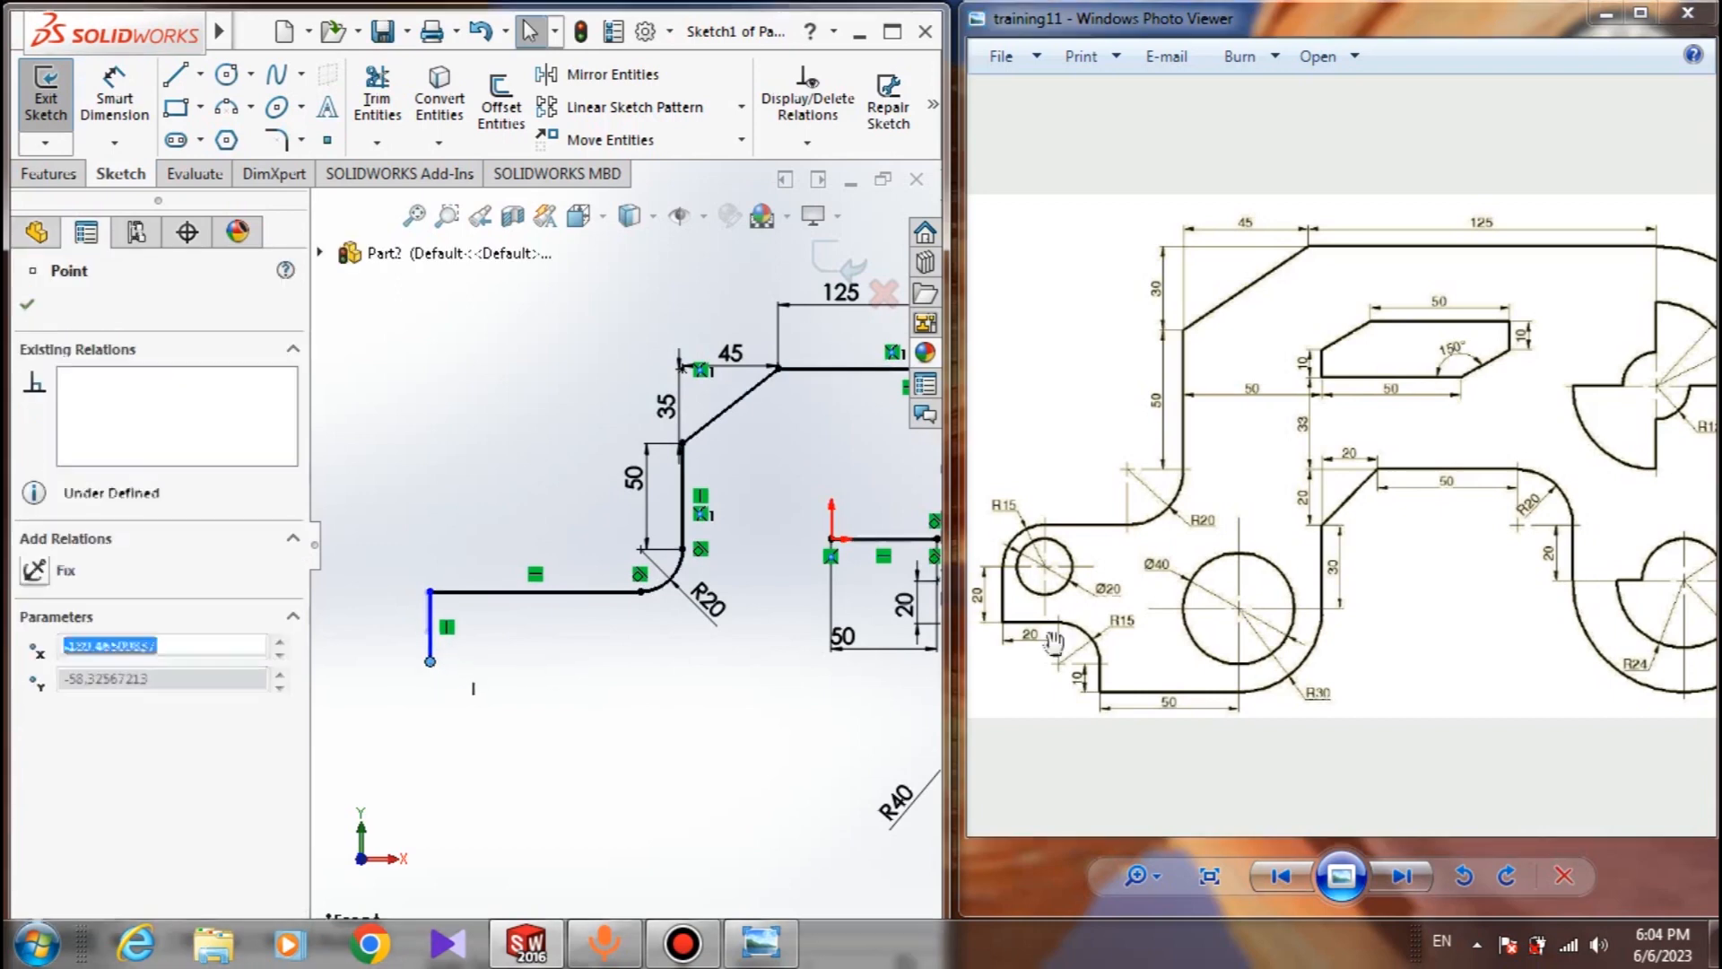
pyautogui.click(409, 605)
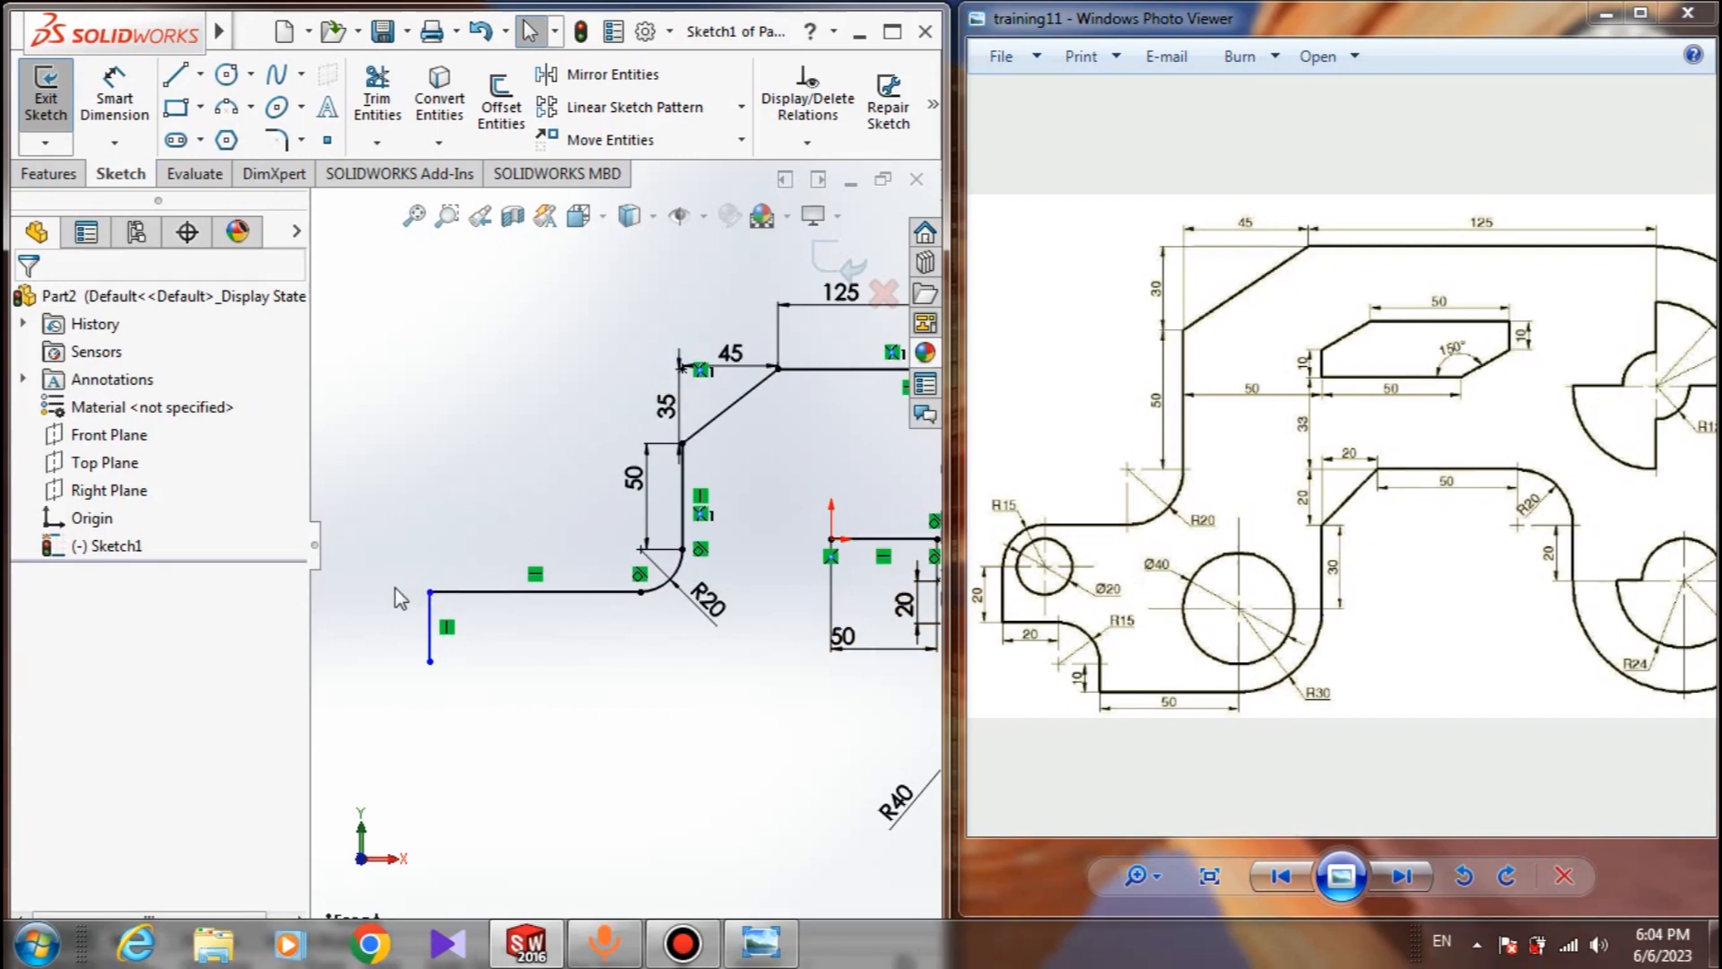
# Fillet the corner between the lower horizontal line and the short vertical line with a 15 mm radius
pyautogui.moveTo(969, 600); pyautogui.dragTo(986, 599)
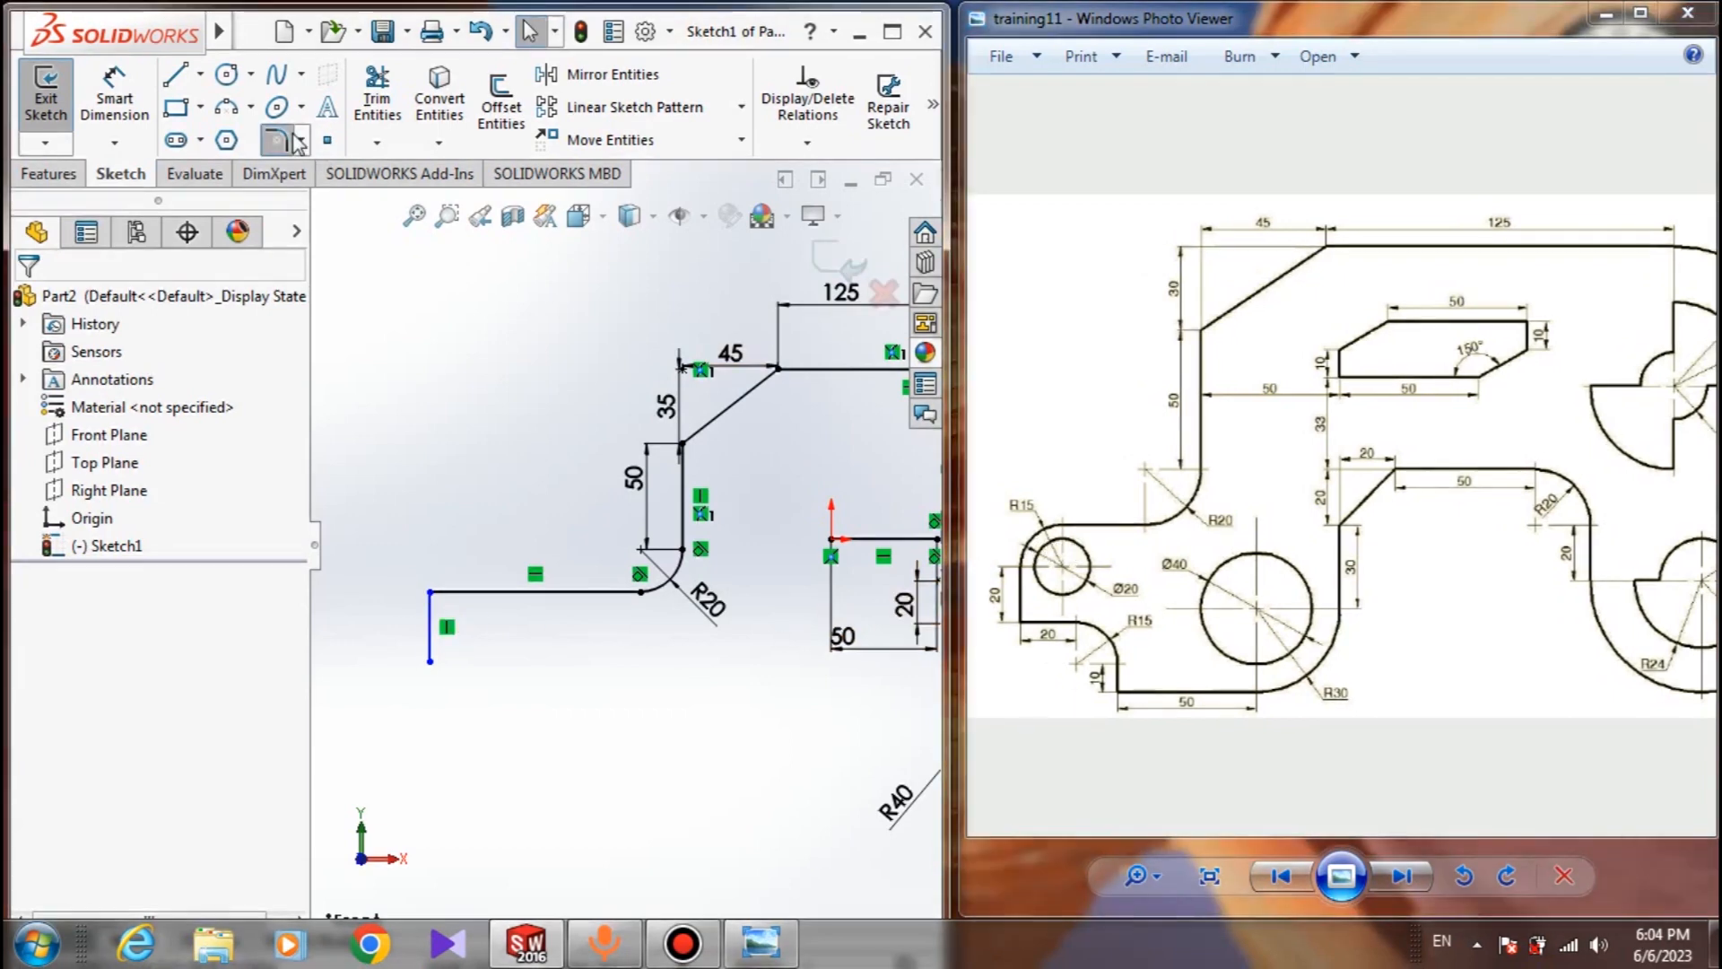
pyautogui.click(276, 139)
pyautogui.click(432, 595)
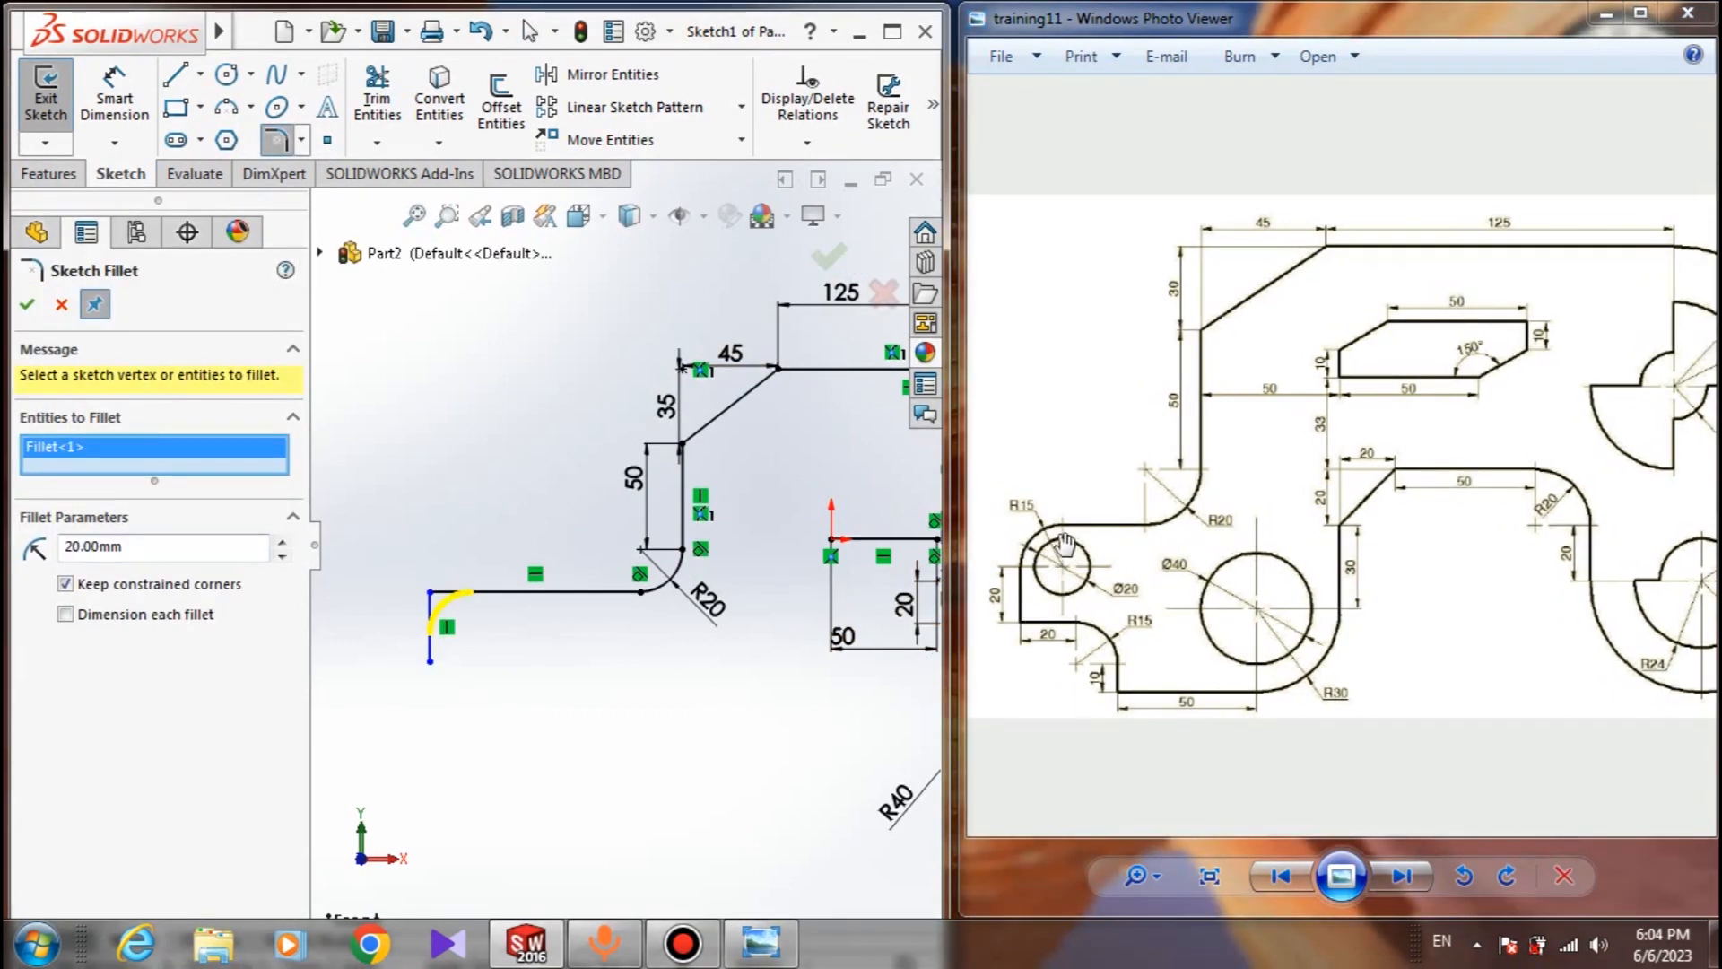
pyautogui.scroll(4, 1072, 590)
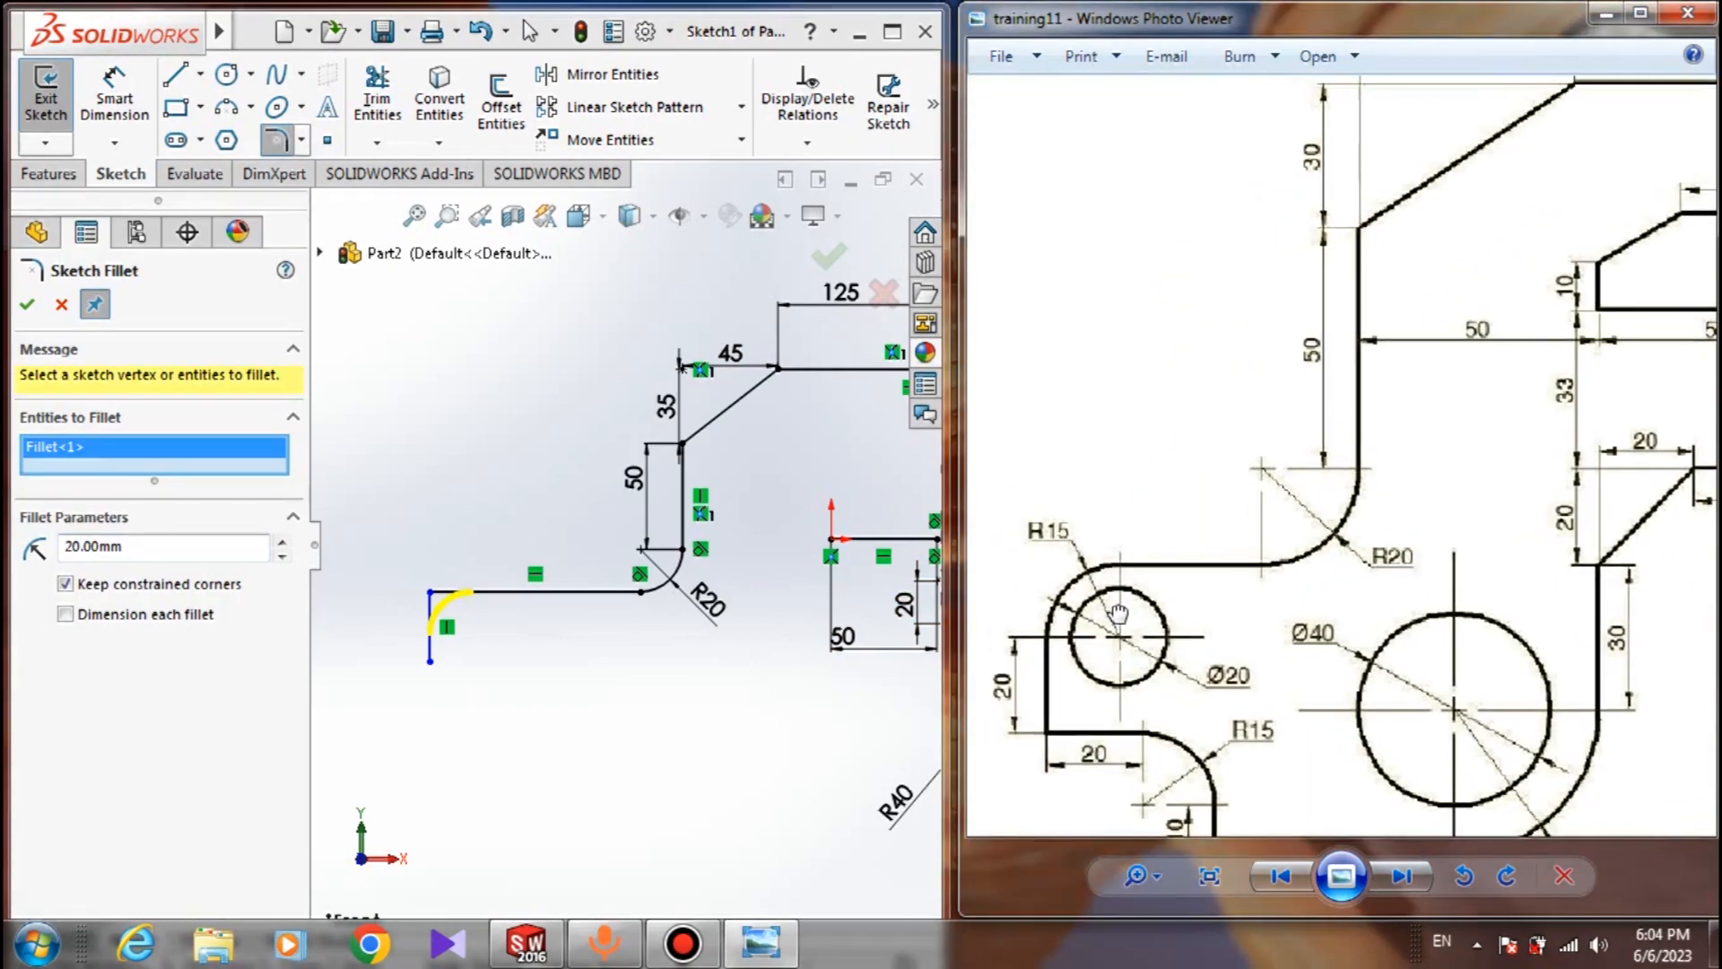
pyautogui.doubleClick(134, 549)
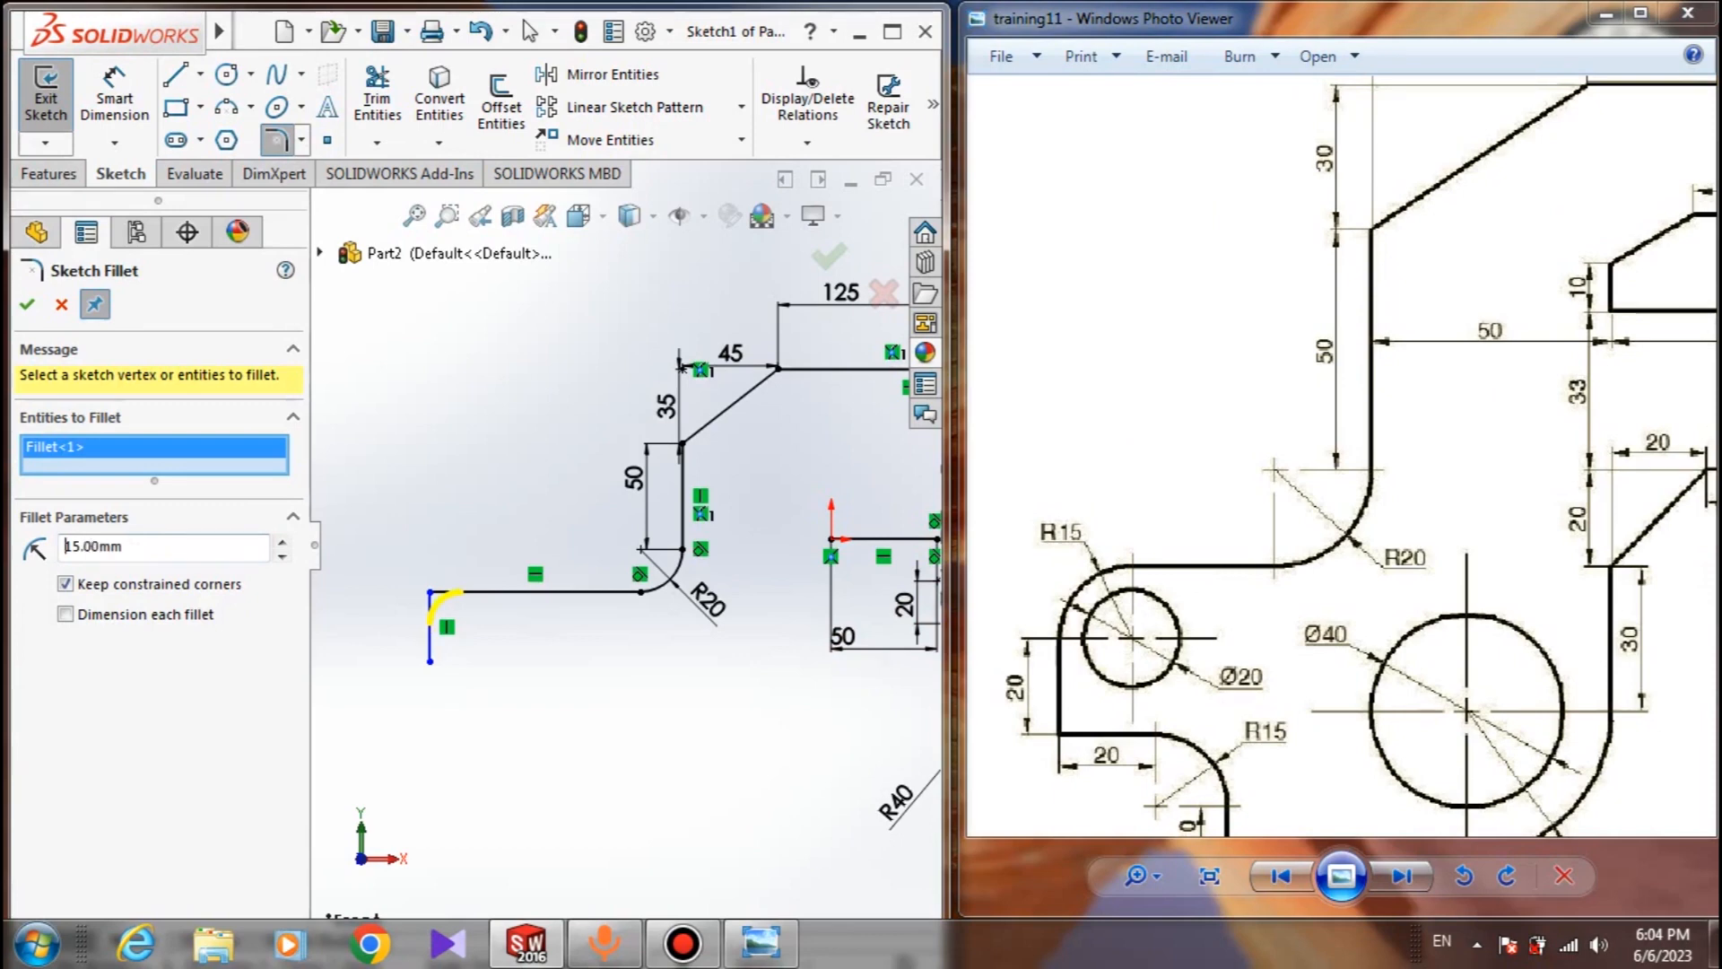
pyautogui.press('Return')
pyautogui.moveTo(1358, 532); pyautogui.dragTo(1391, 446)
pyautogui.click(27, 304)
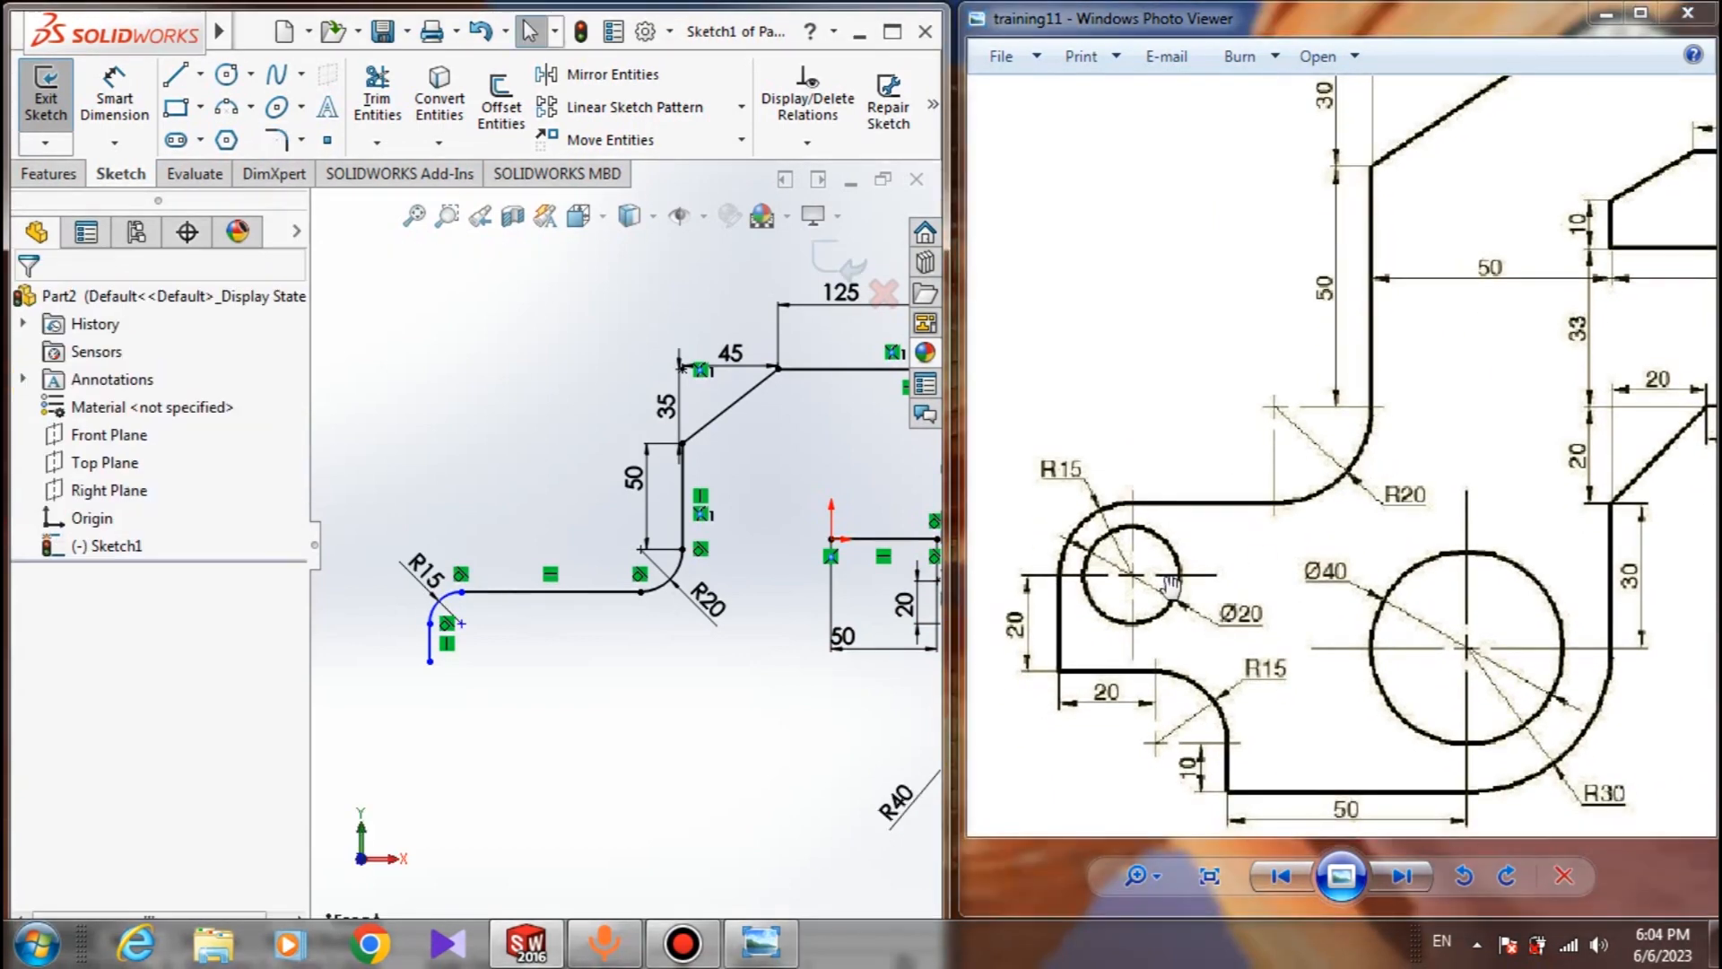
# Dimension the vertical line below the R15 fillet to 20 mm
pyautogui.click(175, 73)
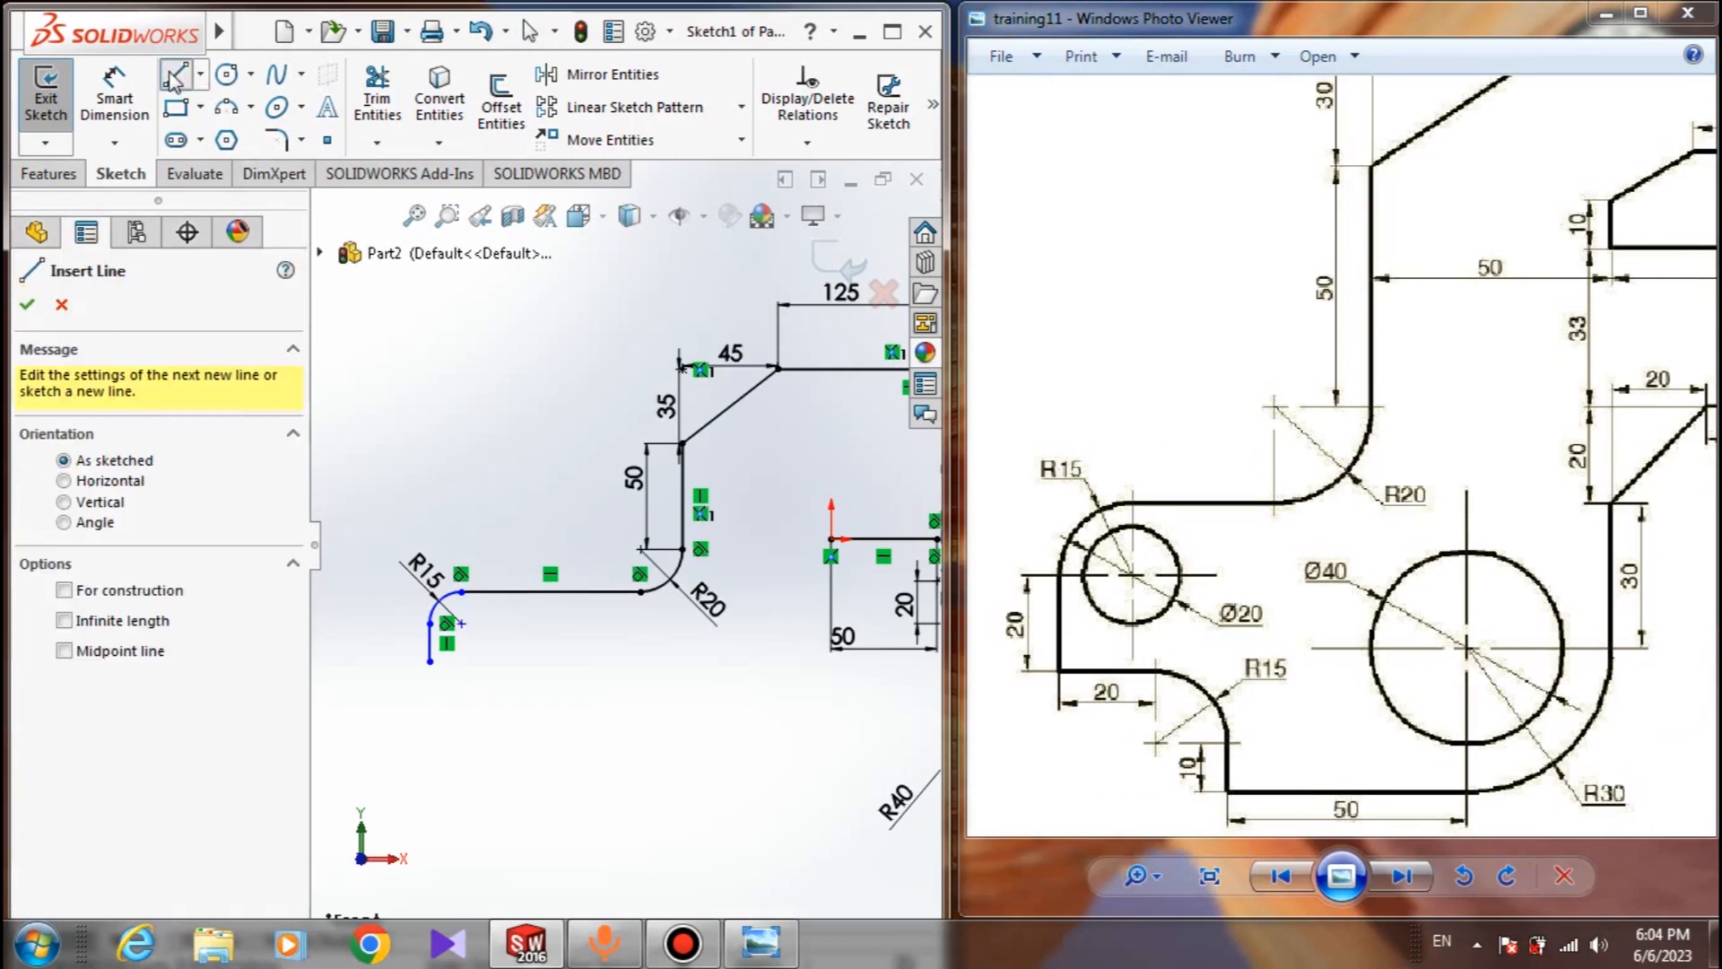
pyautogui.press('Escape')
pyautogui.scroll(-3, 460, 638)
pyautogui.scroll(-2, 460, 638)
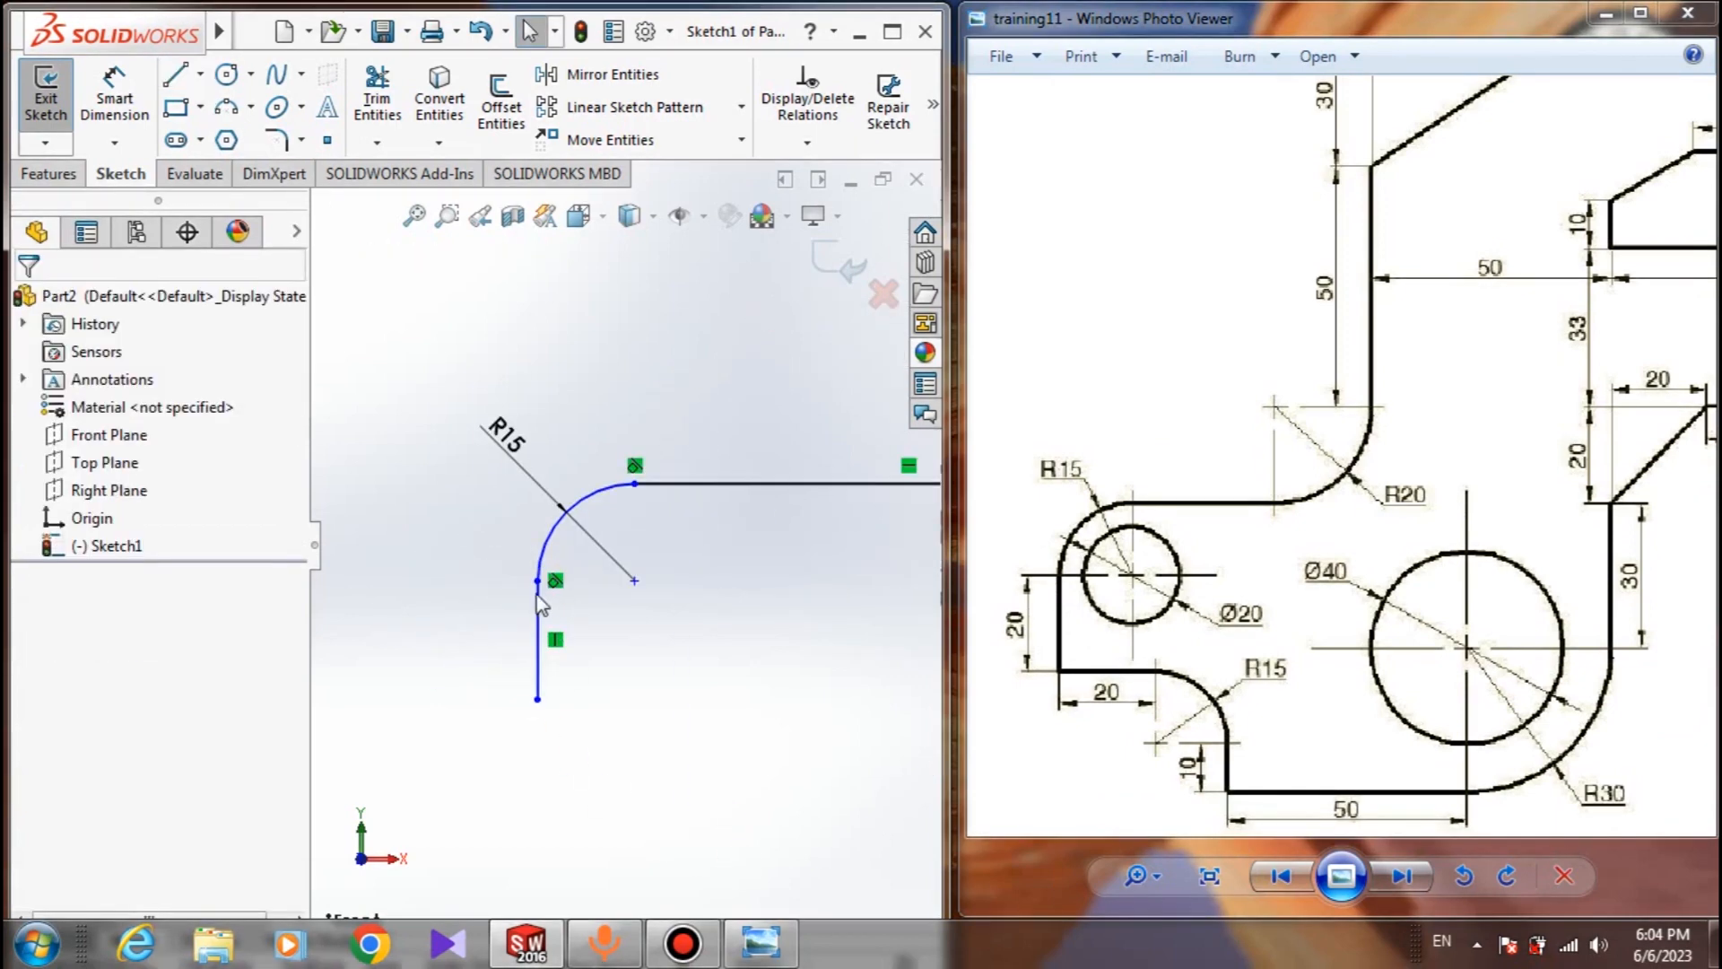
pyautogui.scroll(2, 603, 687)
pyautogui.click(114, 94)
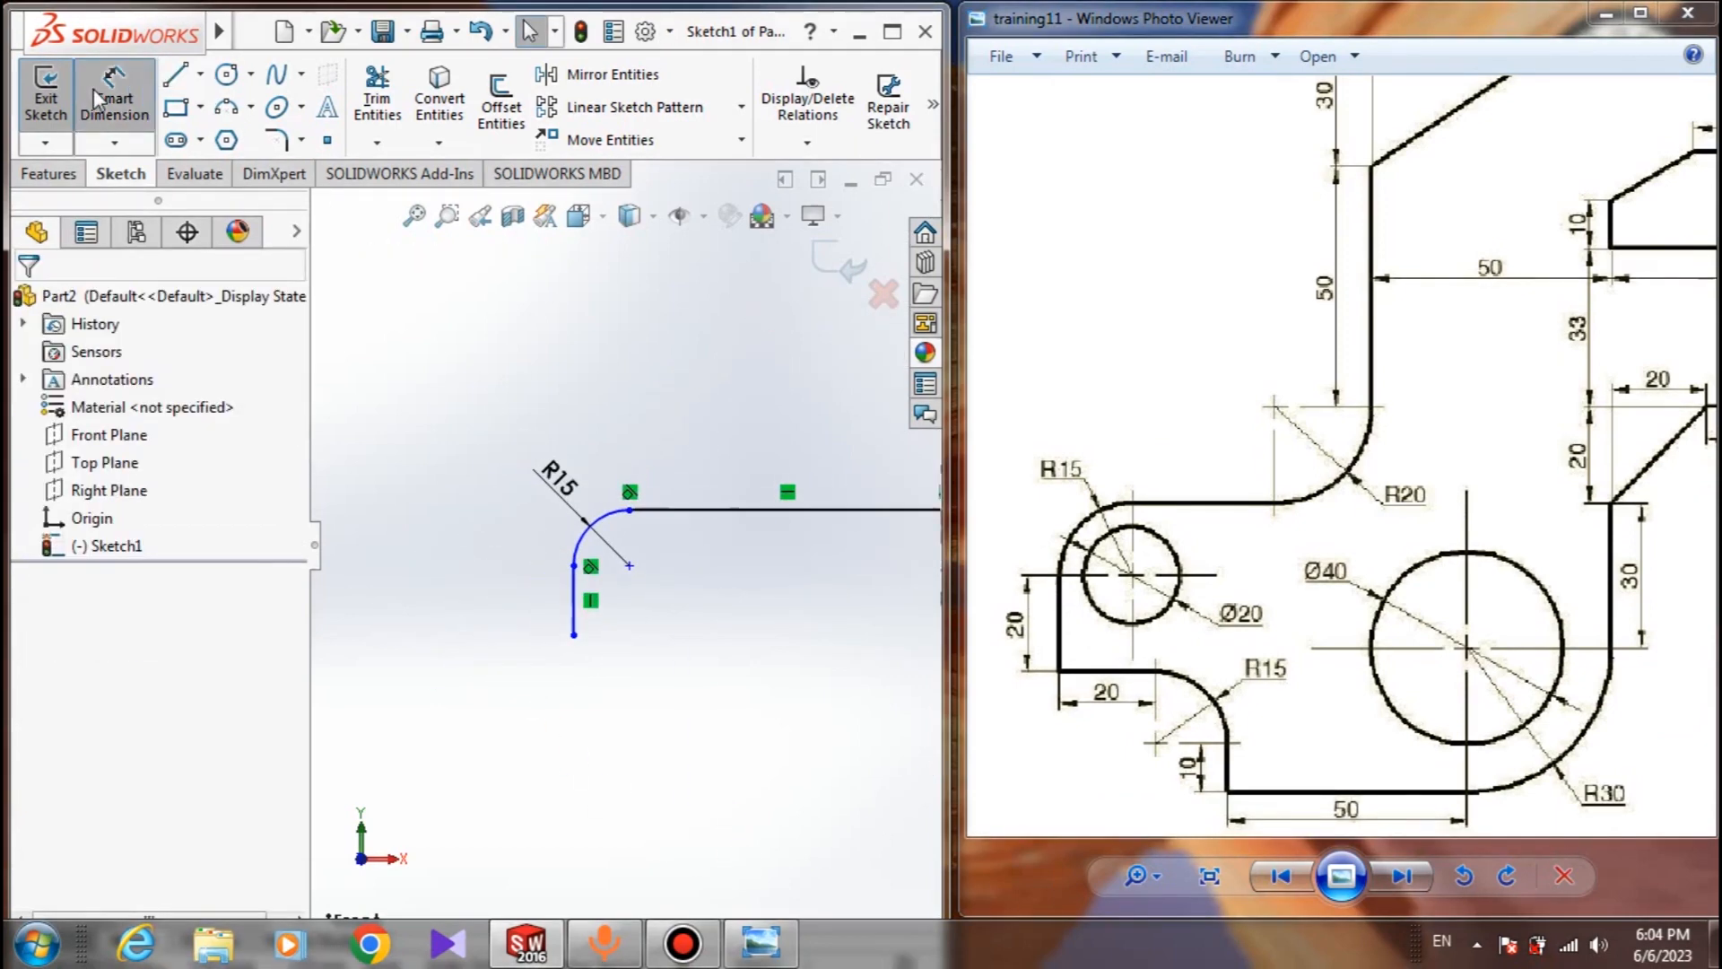
pyautogui.click(574, 601)
pyautogui.click(485, 617)
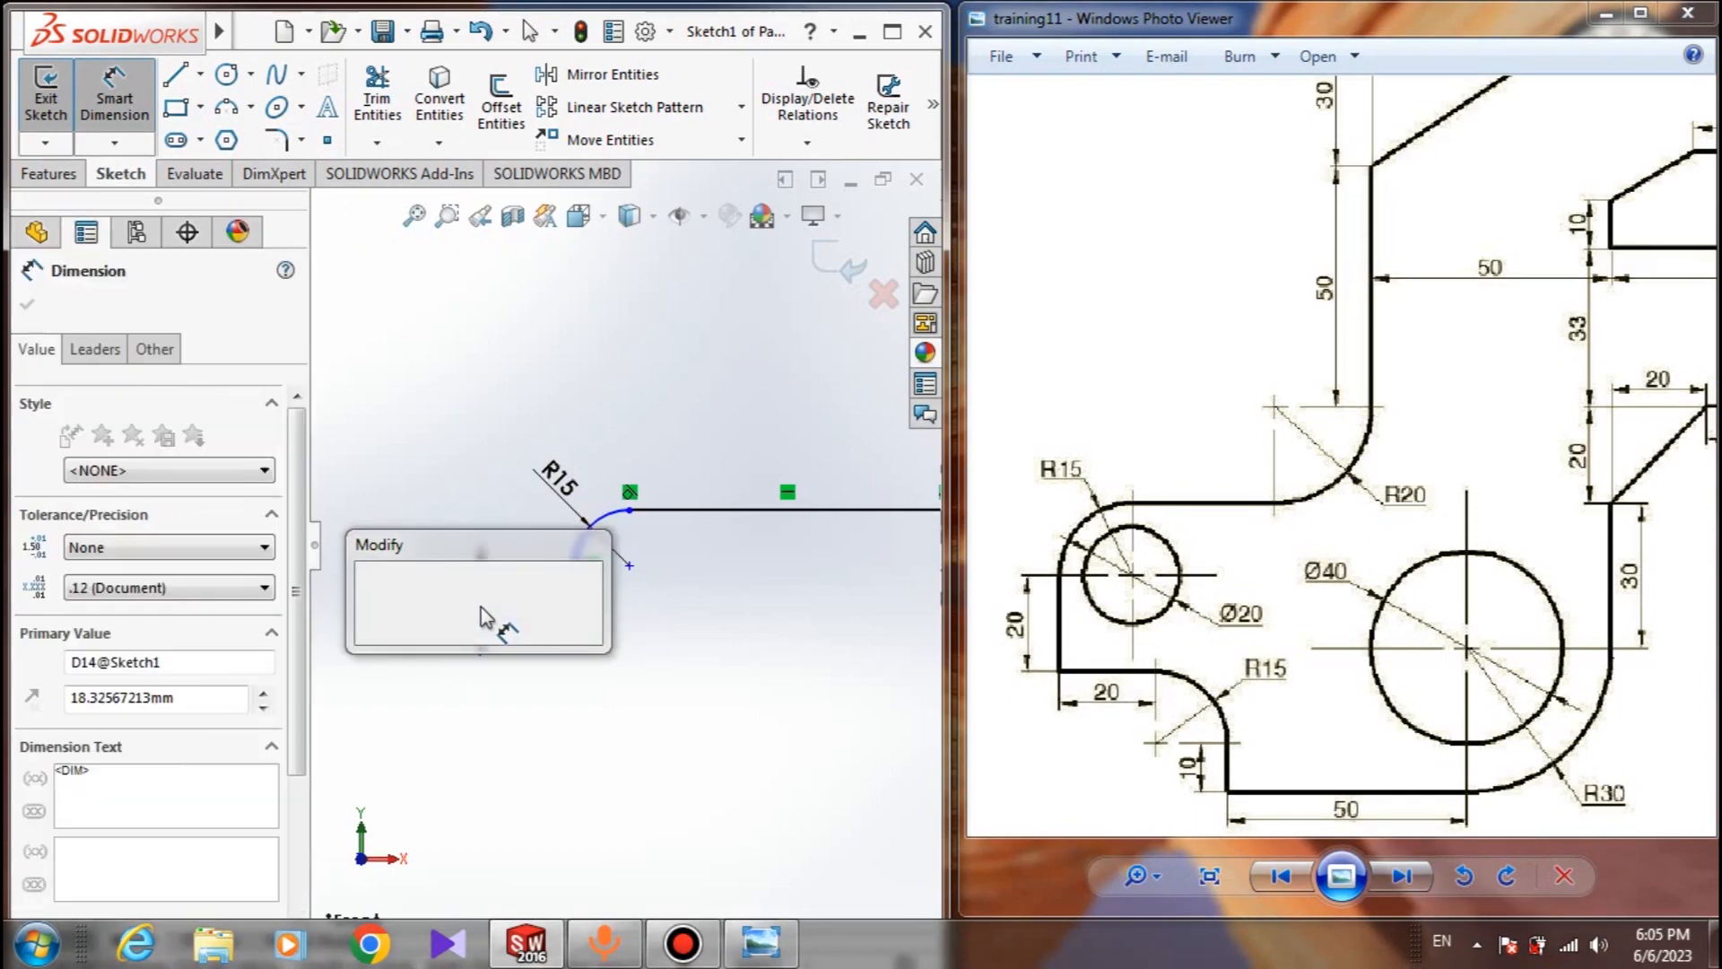
pyautogui.write('20')
pyautogui.press('Return')
pyautogui.press('Escape')
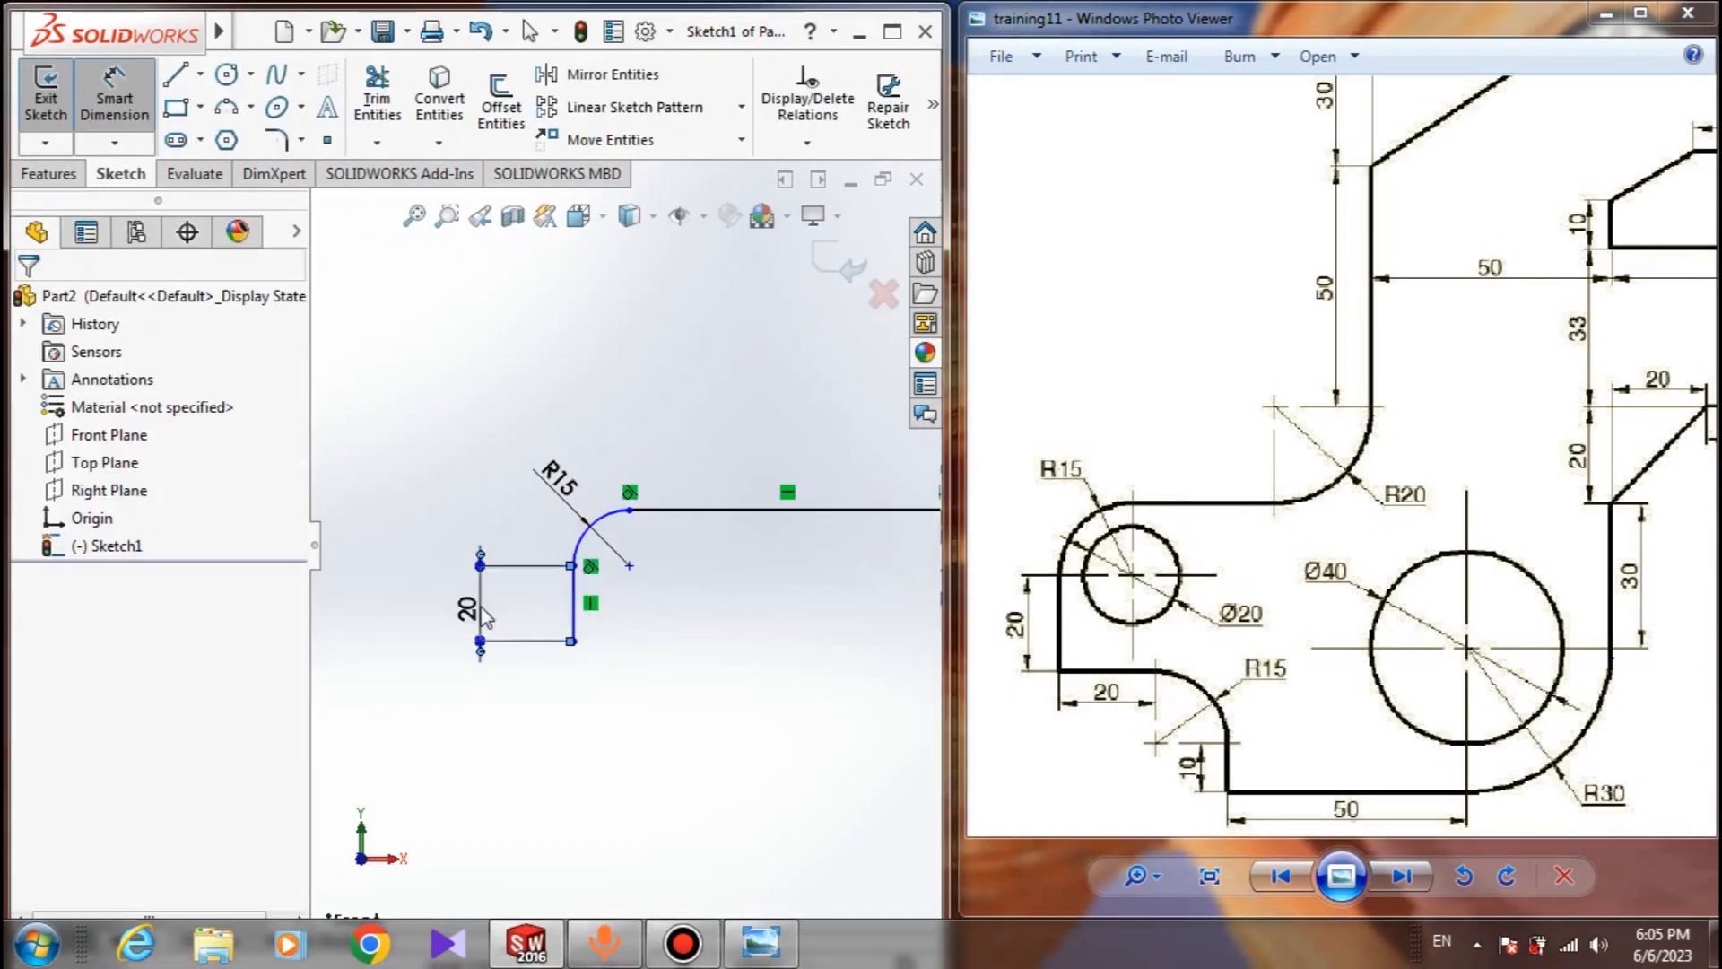
# Shift the 20 mm vertical line and its R15 fillet slightly towards the R20 fillet, shortening the horizontal line between them
pyautogui.scroll(4, 640, 617)
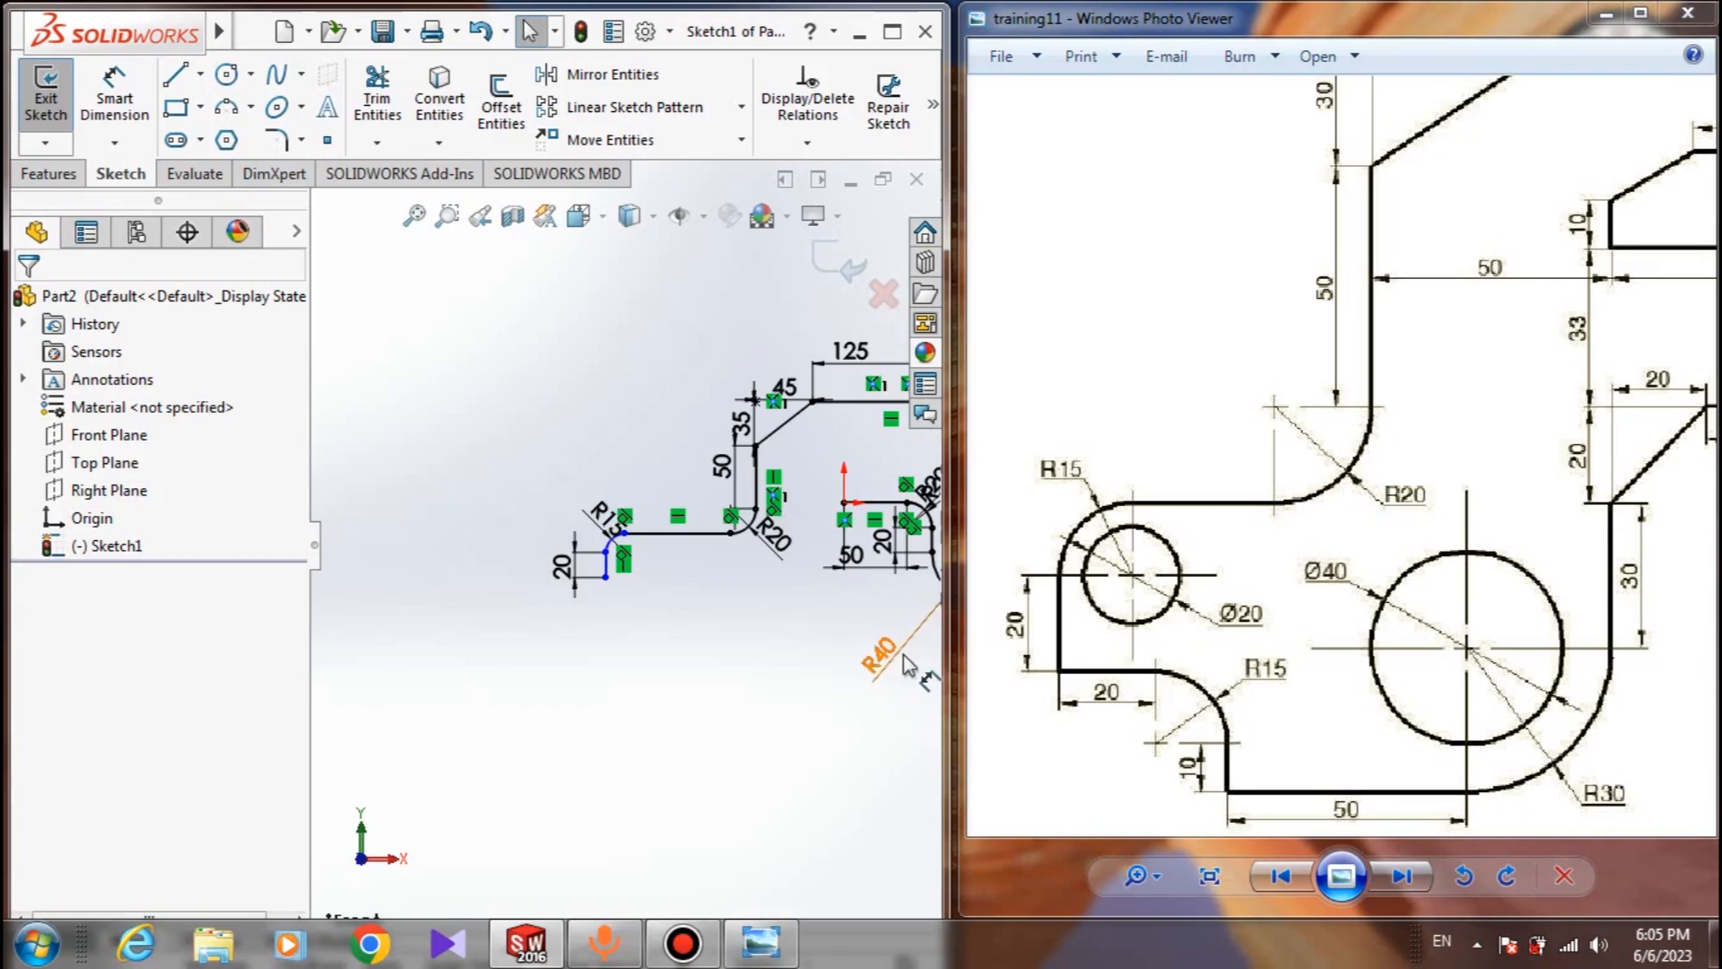
pyautogui.moveTo(605, 578); pyautogui.dragTo(631, 626)
pyautogui.click(637, 637)
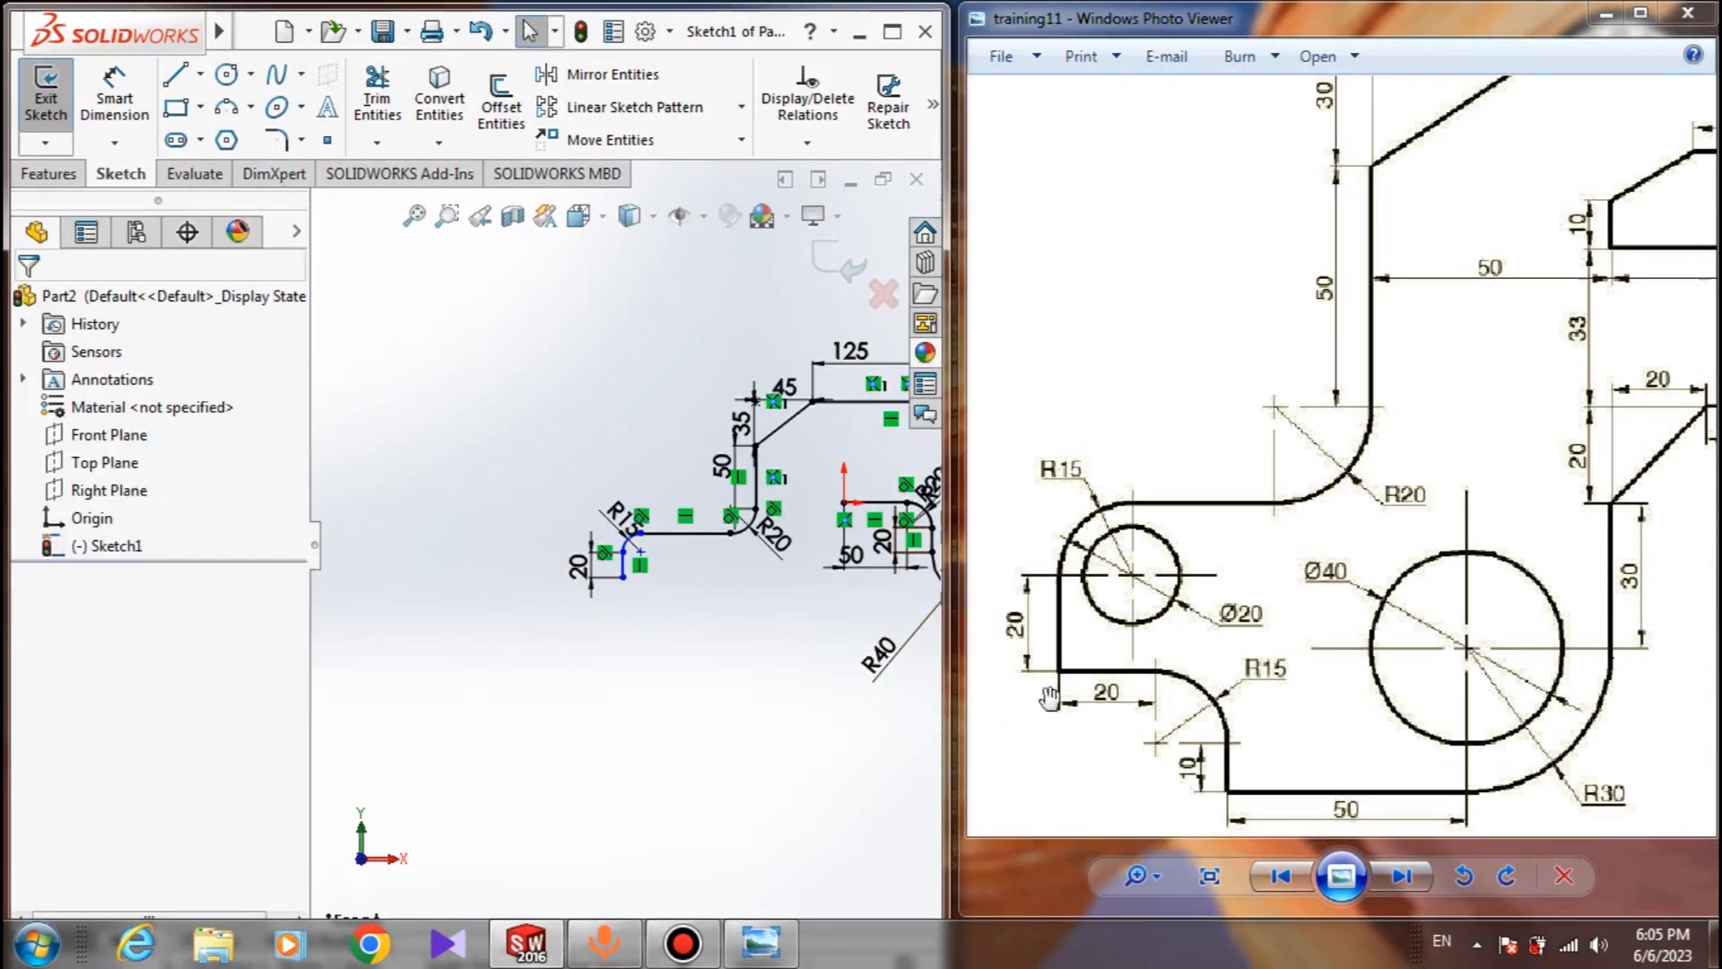
# Draw a horizontal line about 35 mm long from the 20 mm line's lower end, and a vertical line about 45 mm long down from it
pyautogui.click(175, 74)
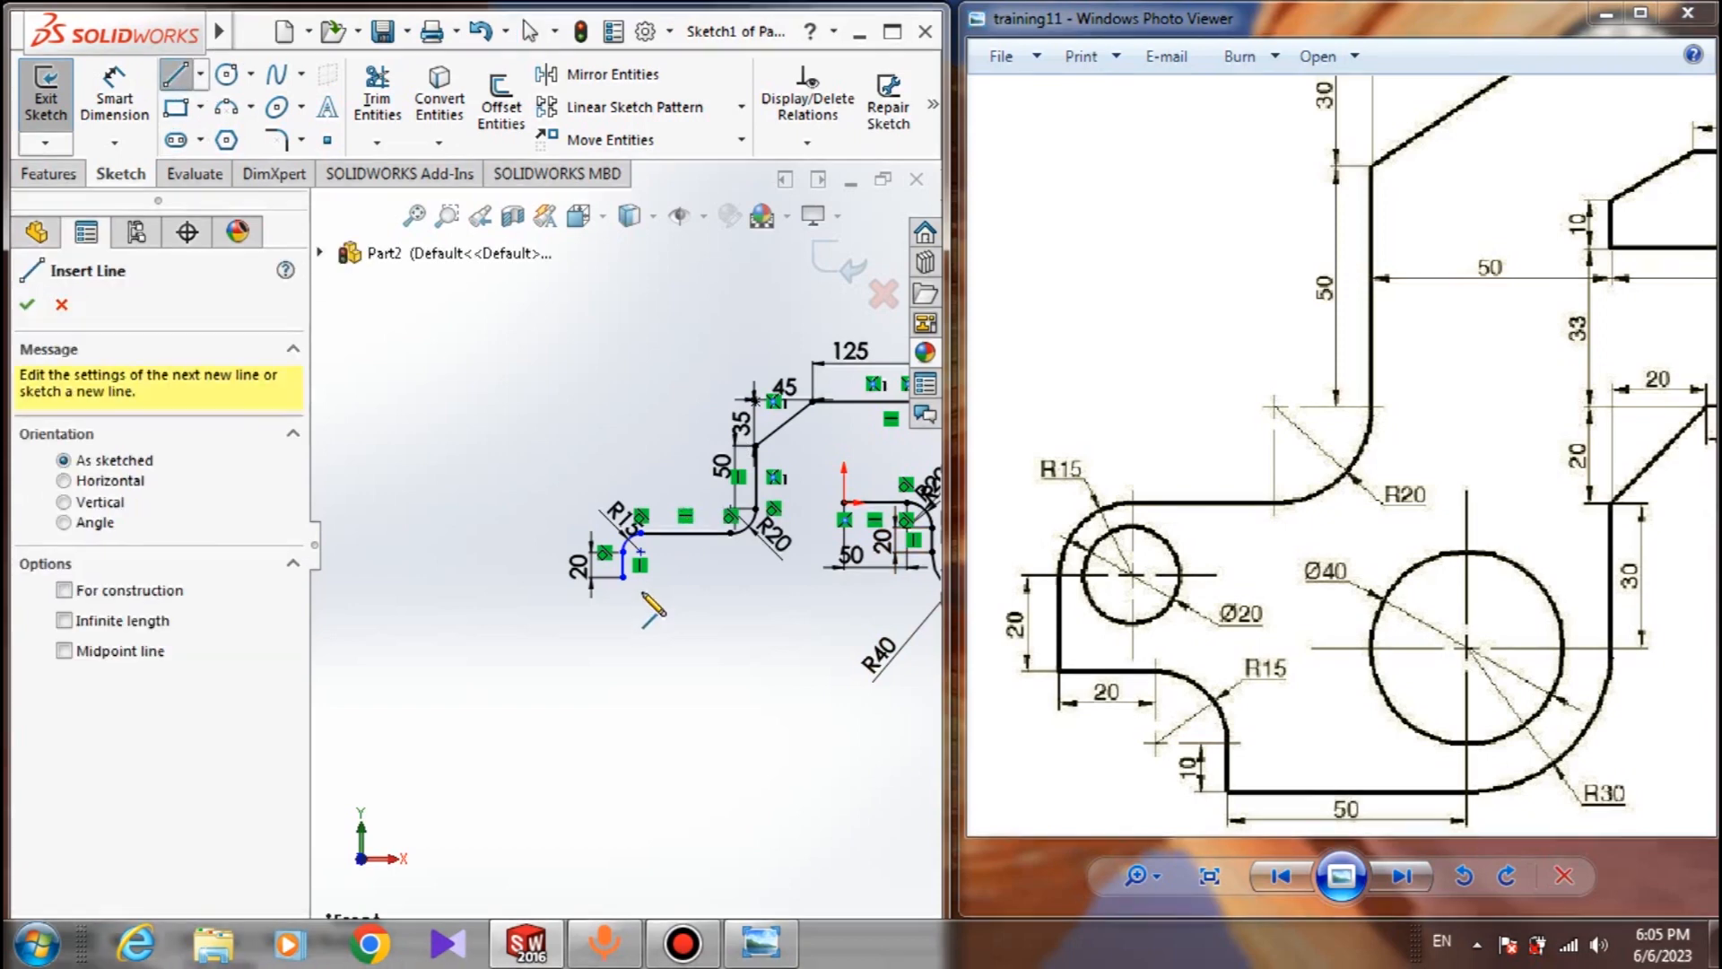
pyautogui.click(624, 577)
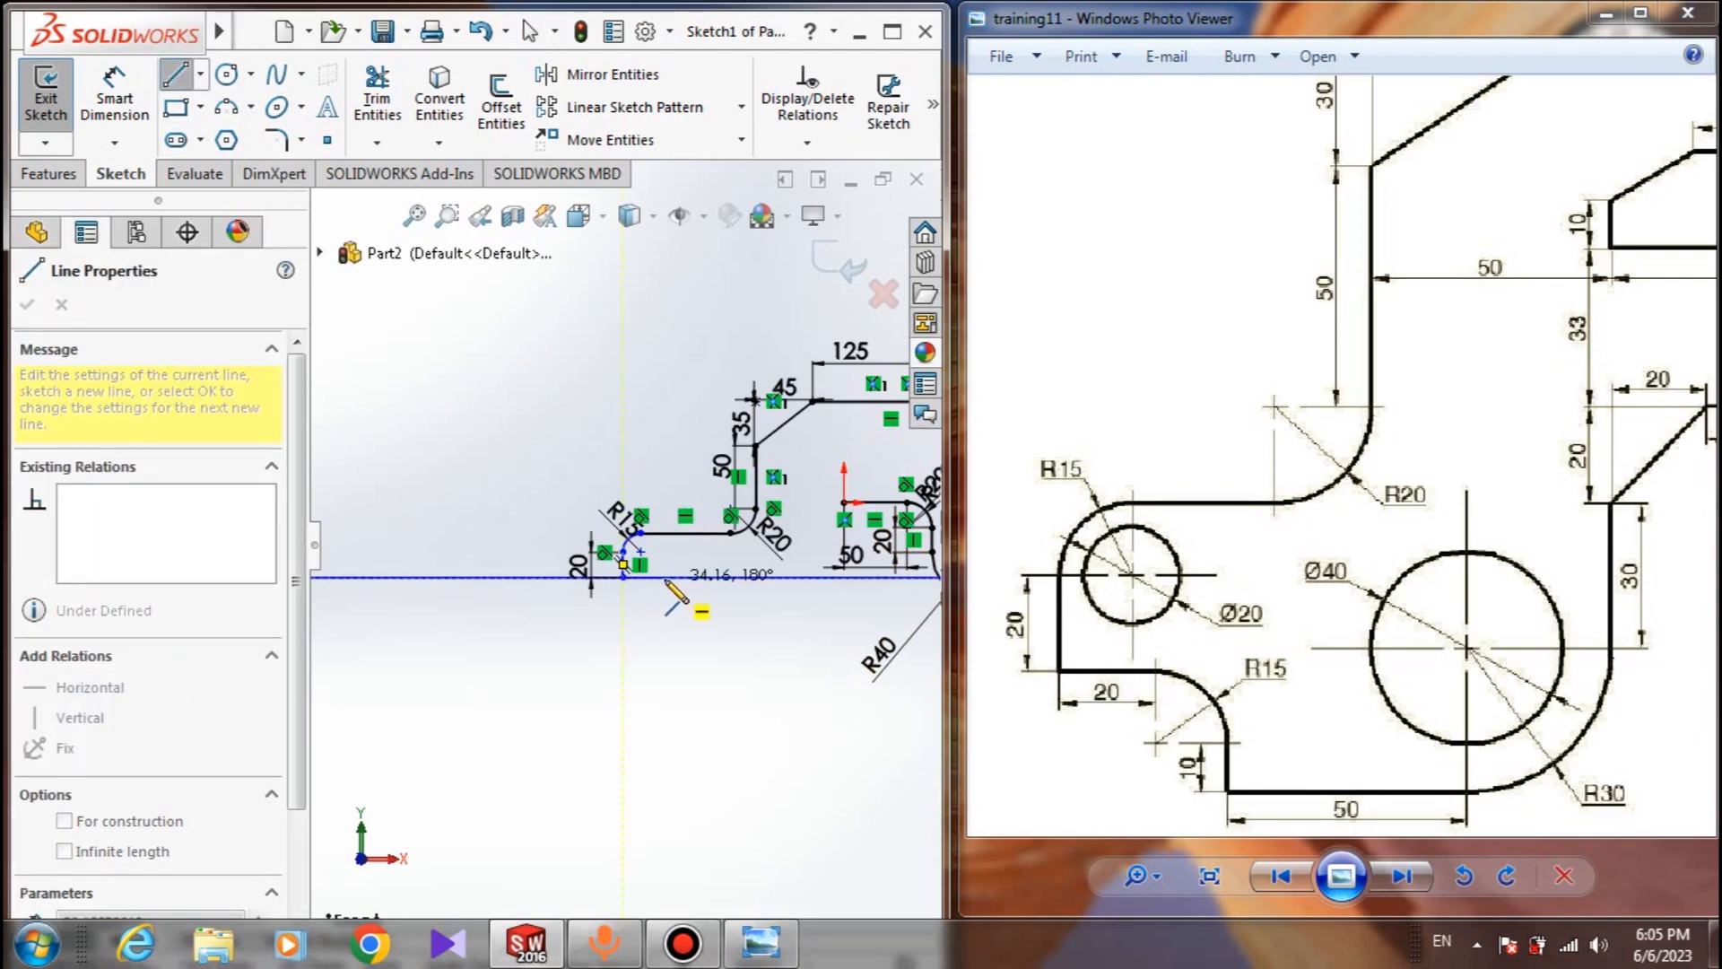
pyautogui.click(669, 610)
pyautogui.press('Escape')
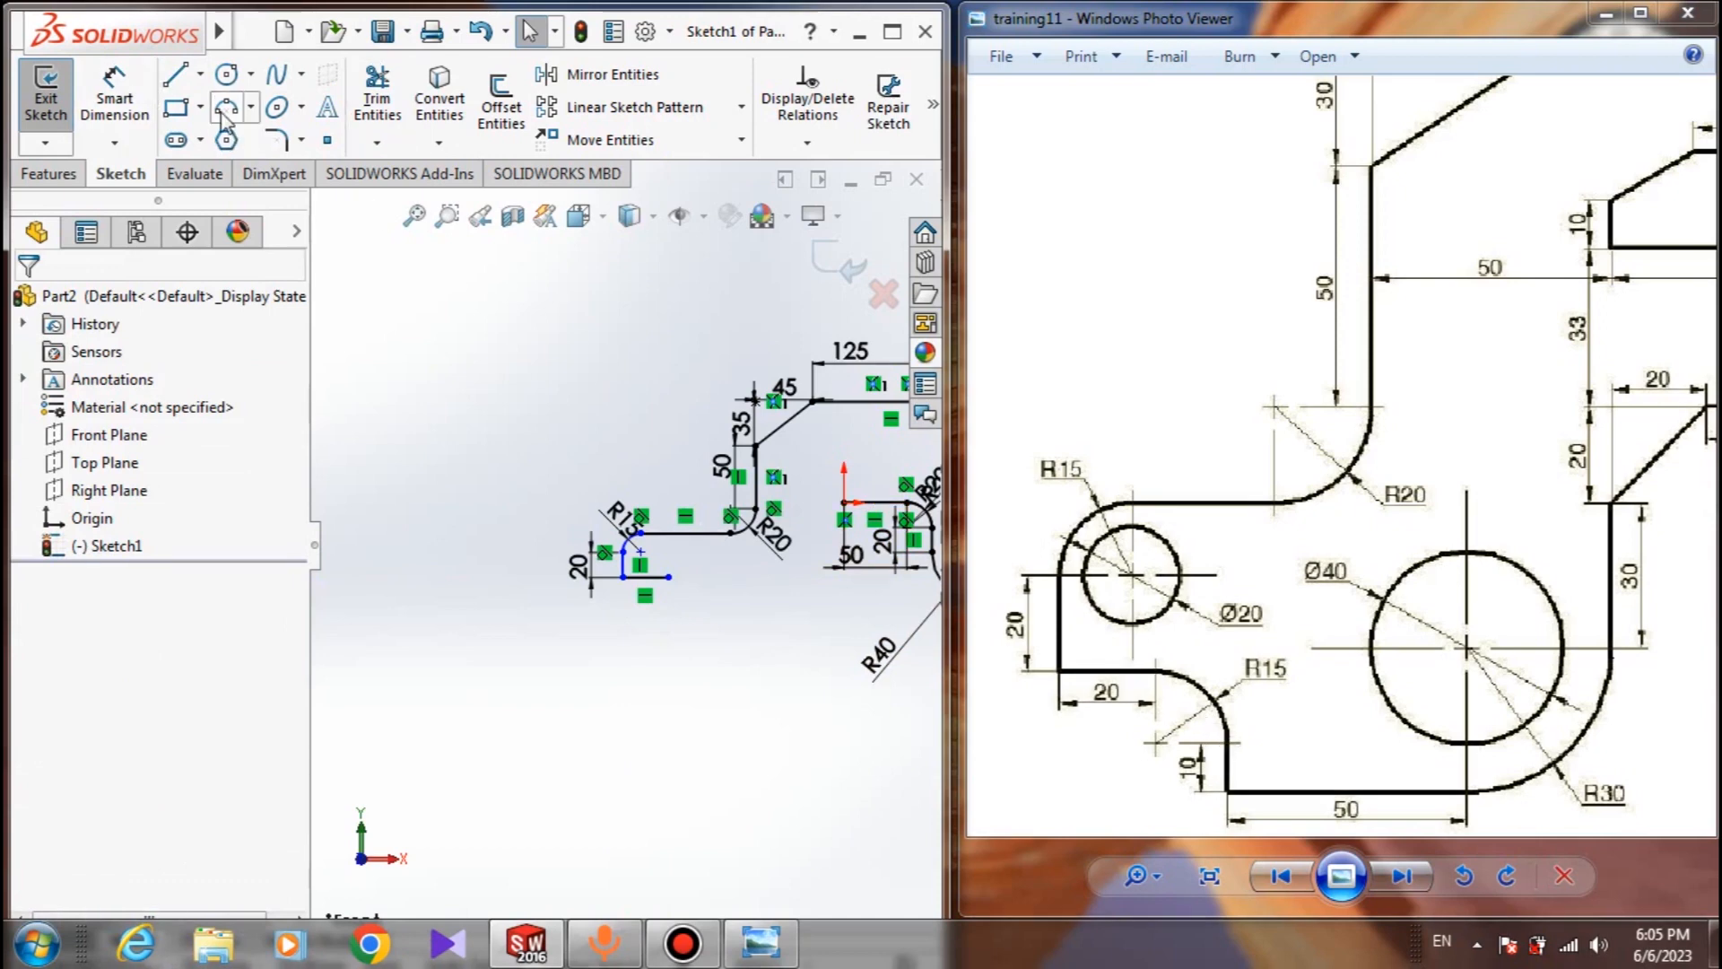
pyautogui.click(176, 74)
pyautogui.scroll(-4, 655, 624)
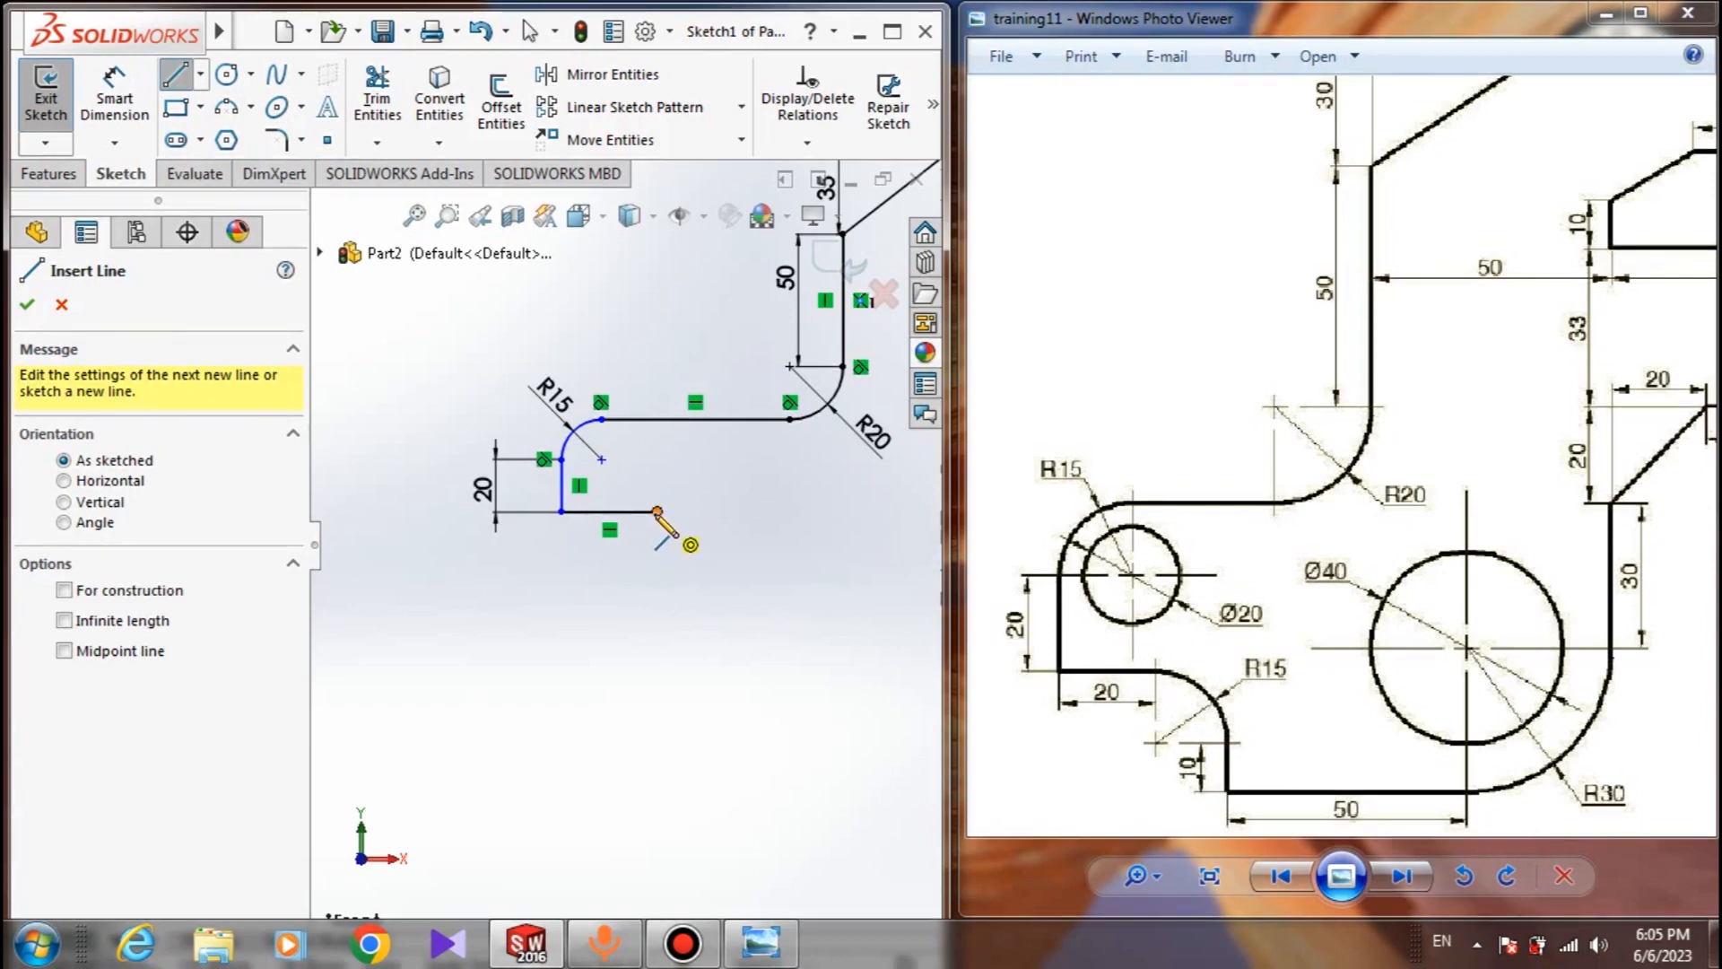
pyautogui.click(657, 513)
pyautogui.doubleClick(657, 631)
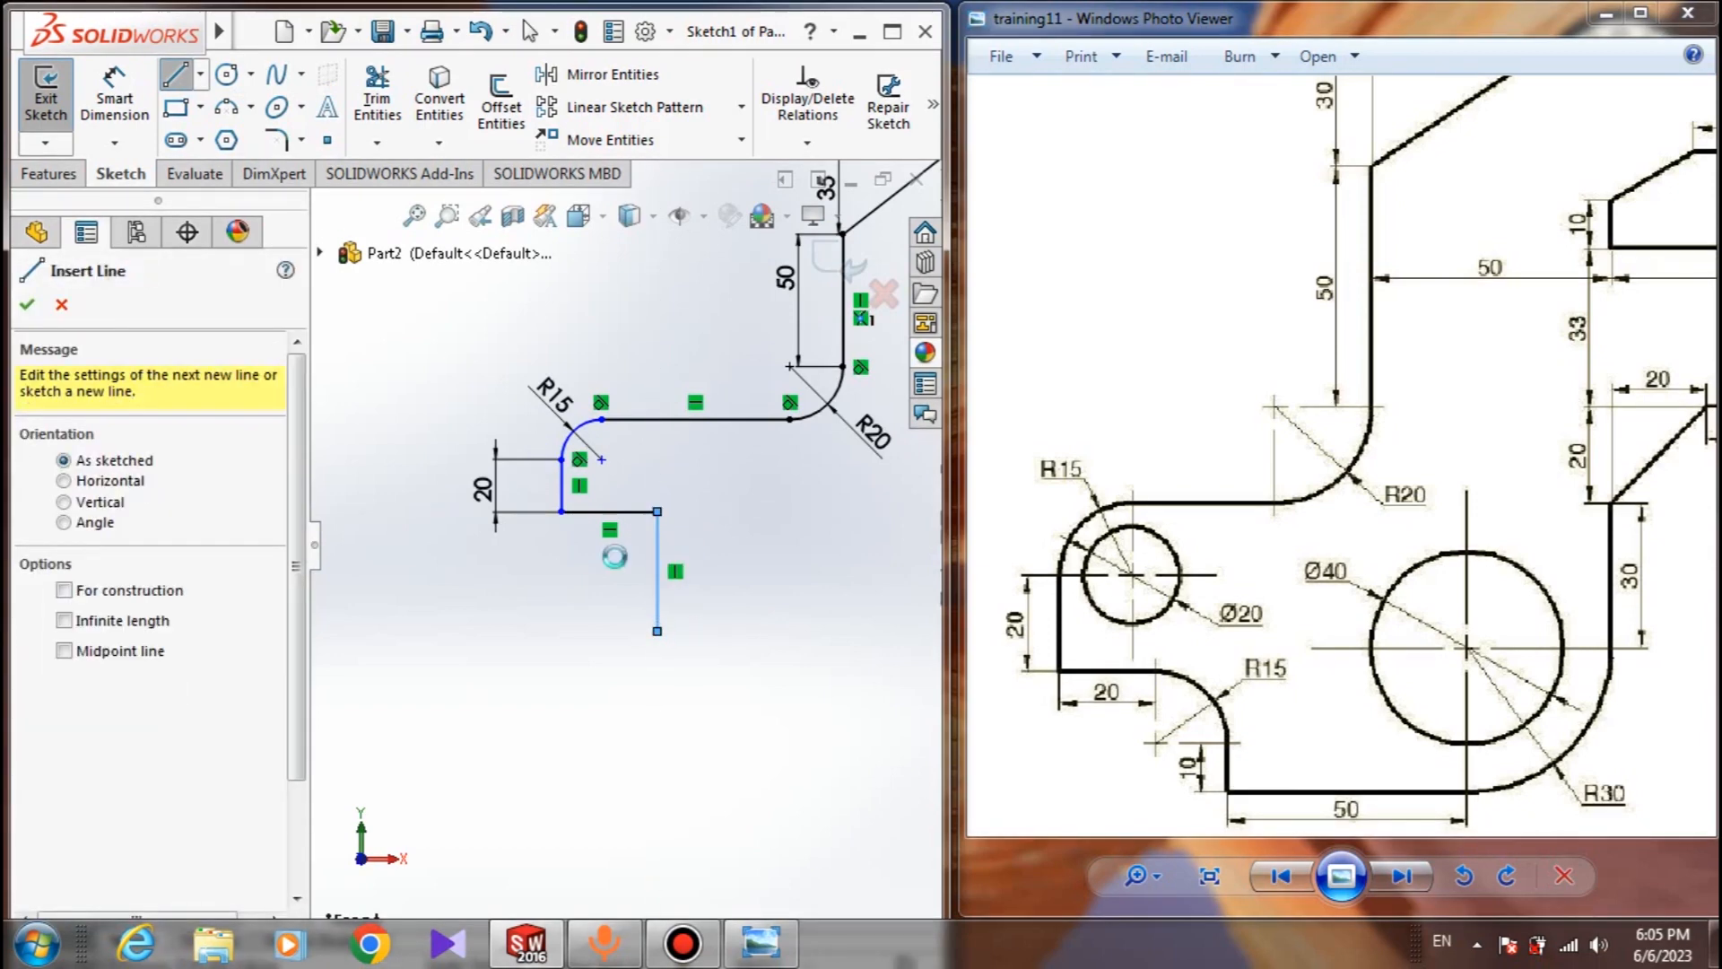
pyautogui.press('Escape')
# Fillet the corner between the new horizontal and vertical lines with a 15 mm radius
pyautogui.click(277, 141)
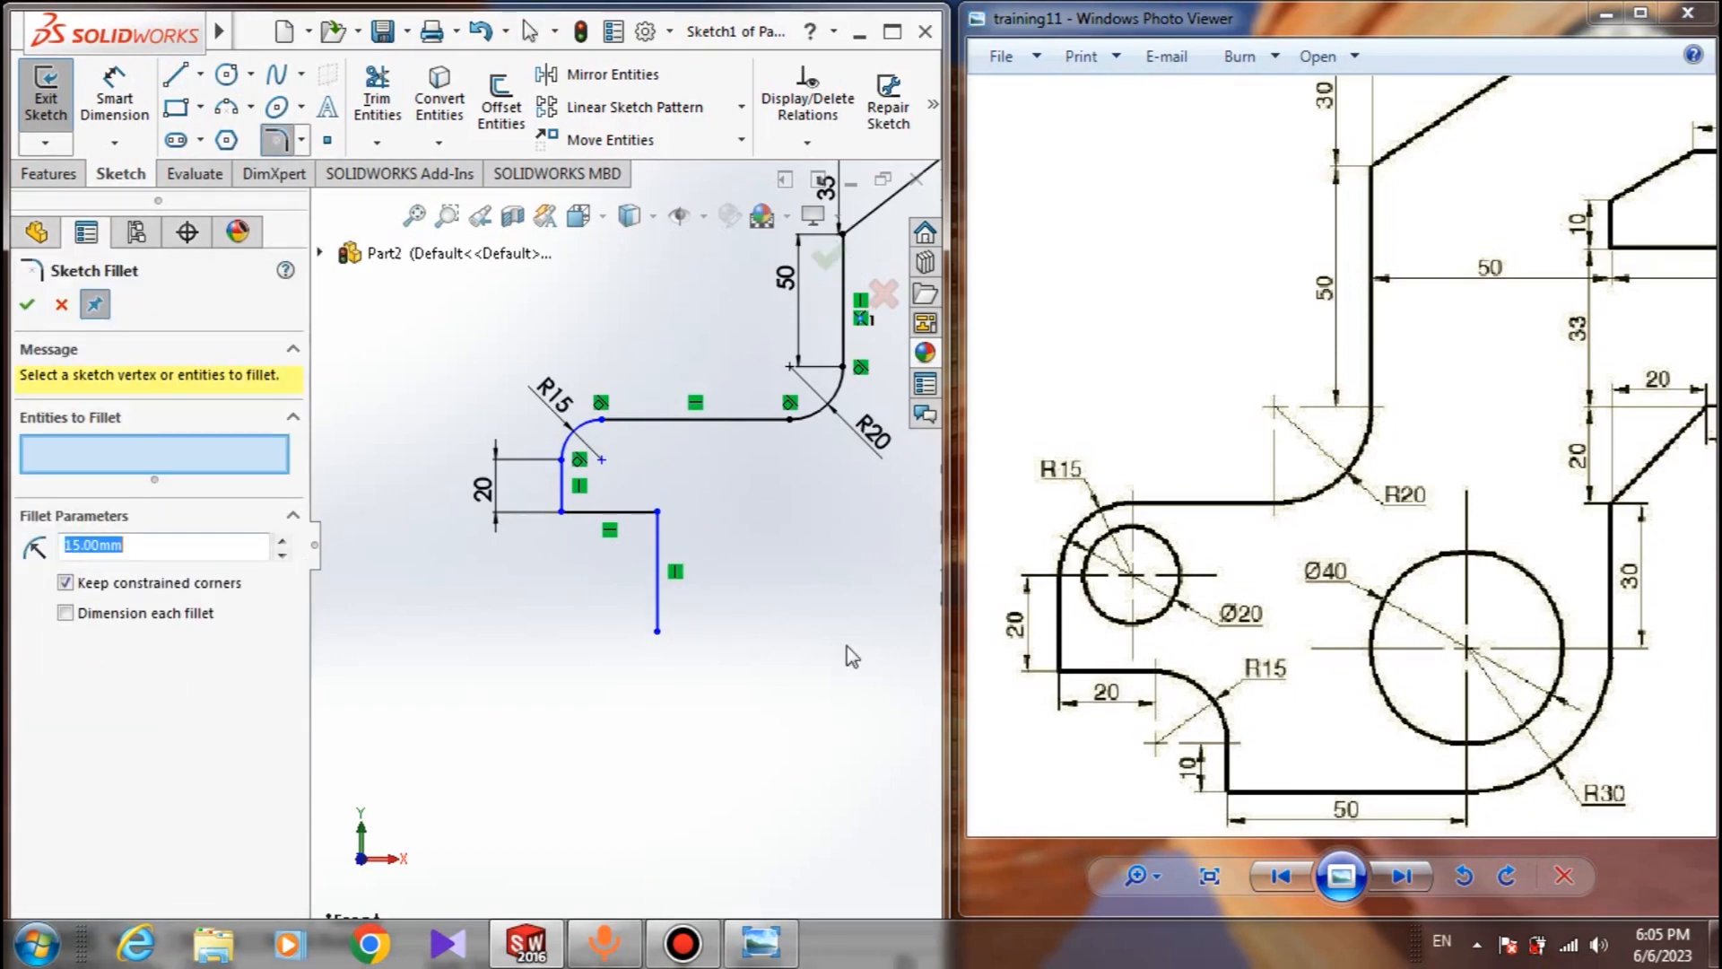
pyautogui.click(659, 513)
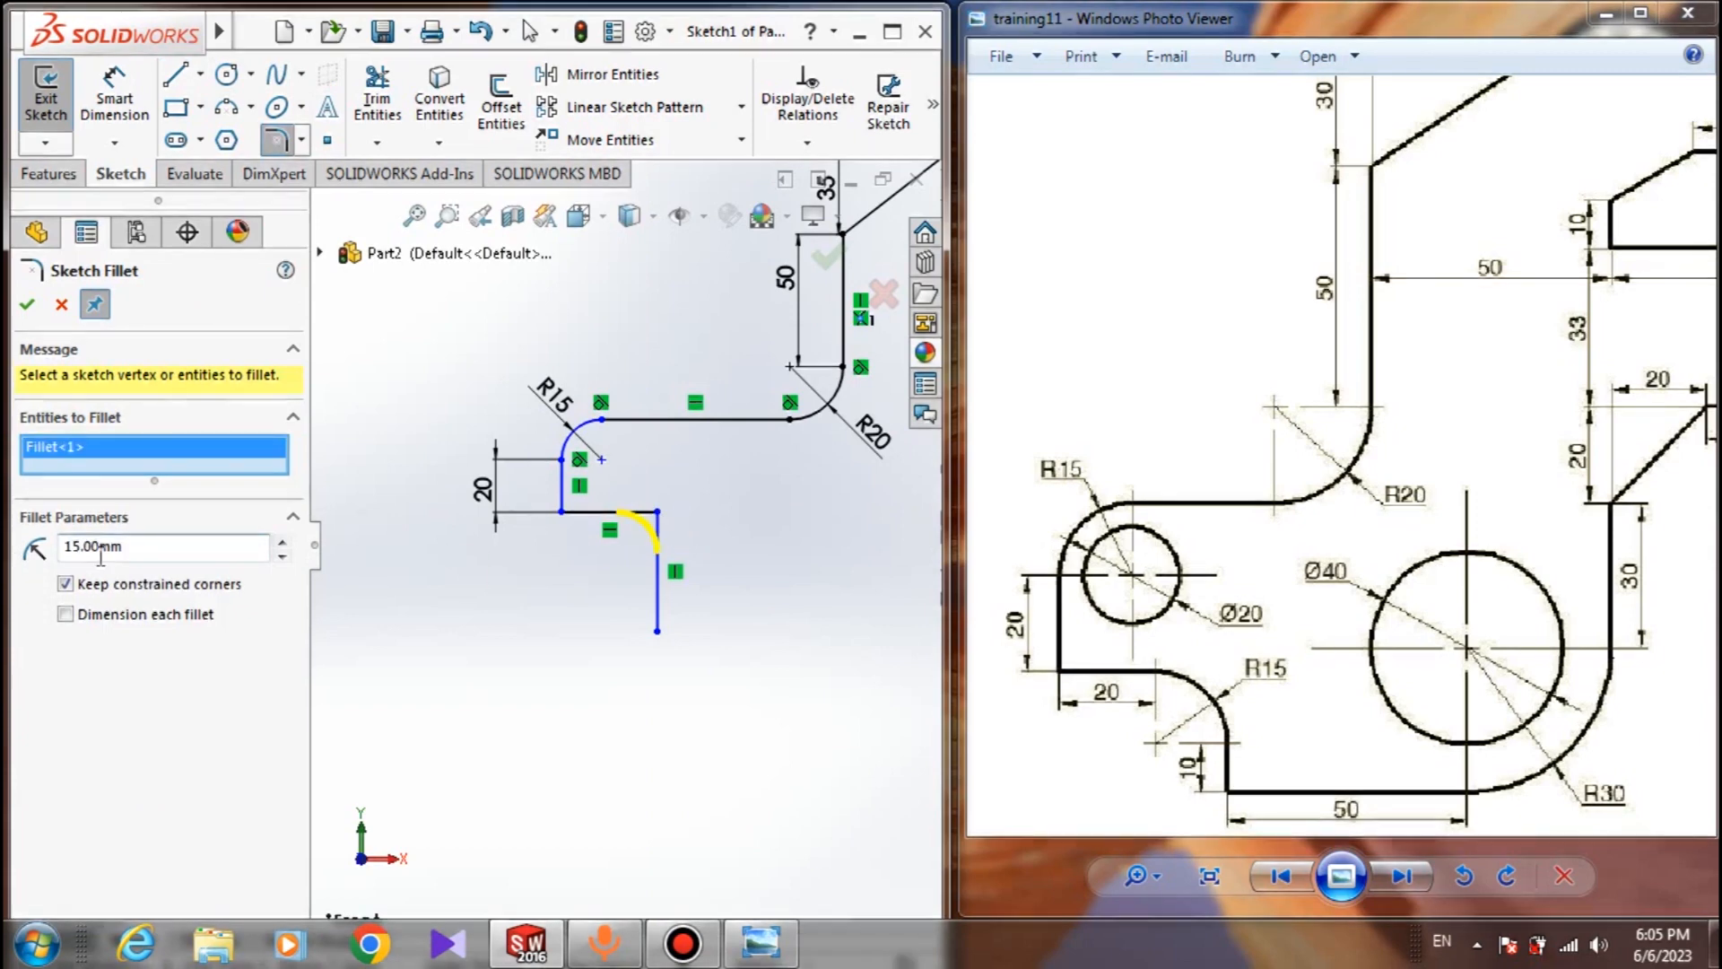
pyautogui.click(28, 305)
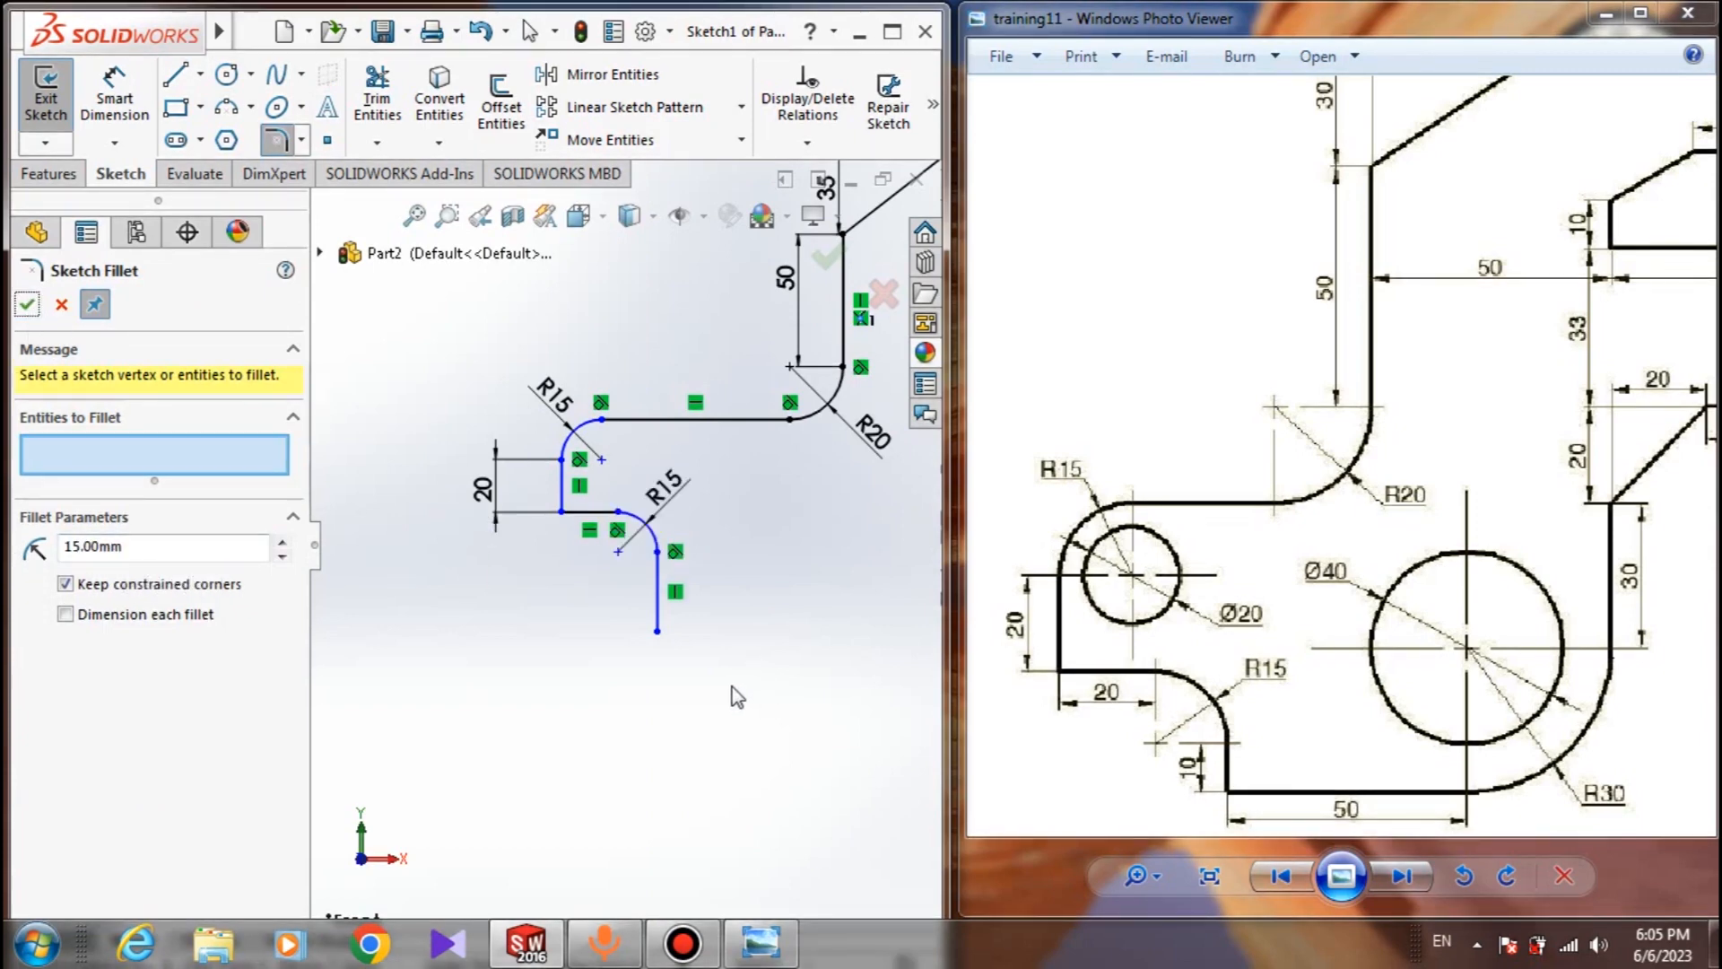
# Dimension the short horizontal line before the second R15 fillet to 20 mm
pyautogui.click(114, 94)
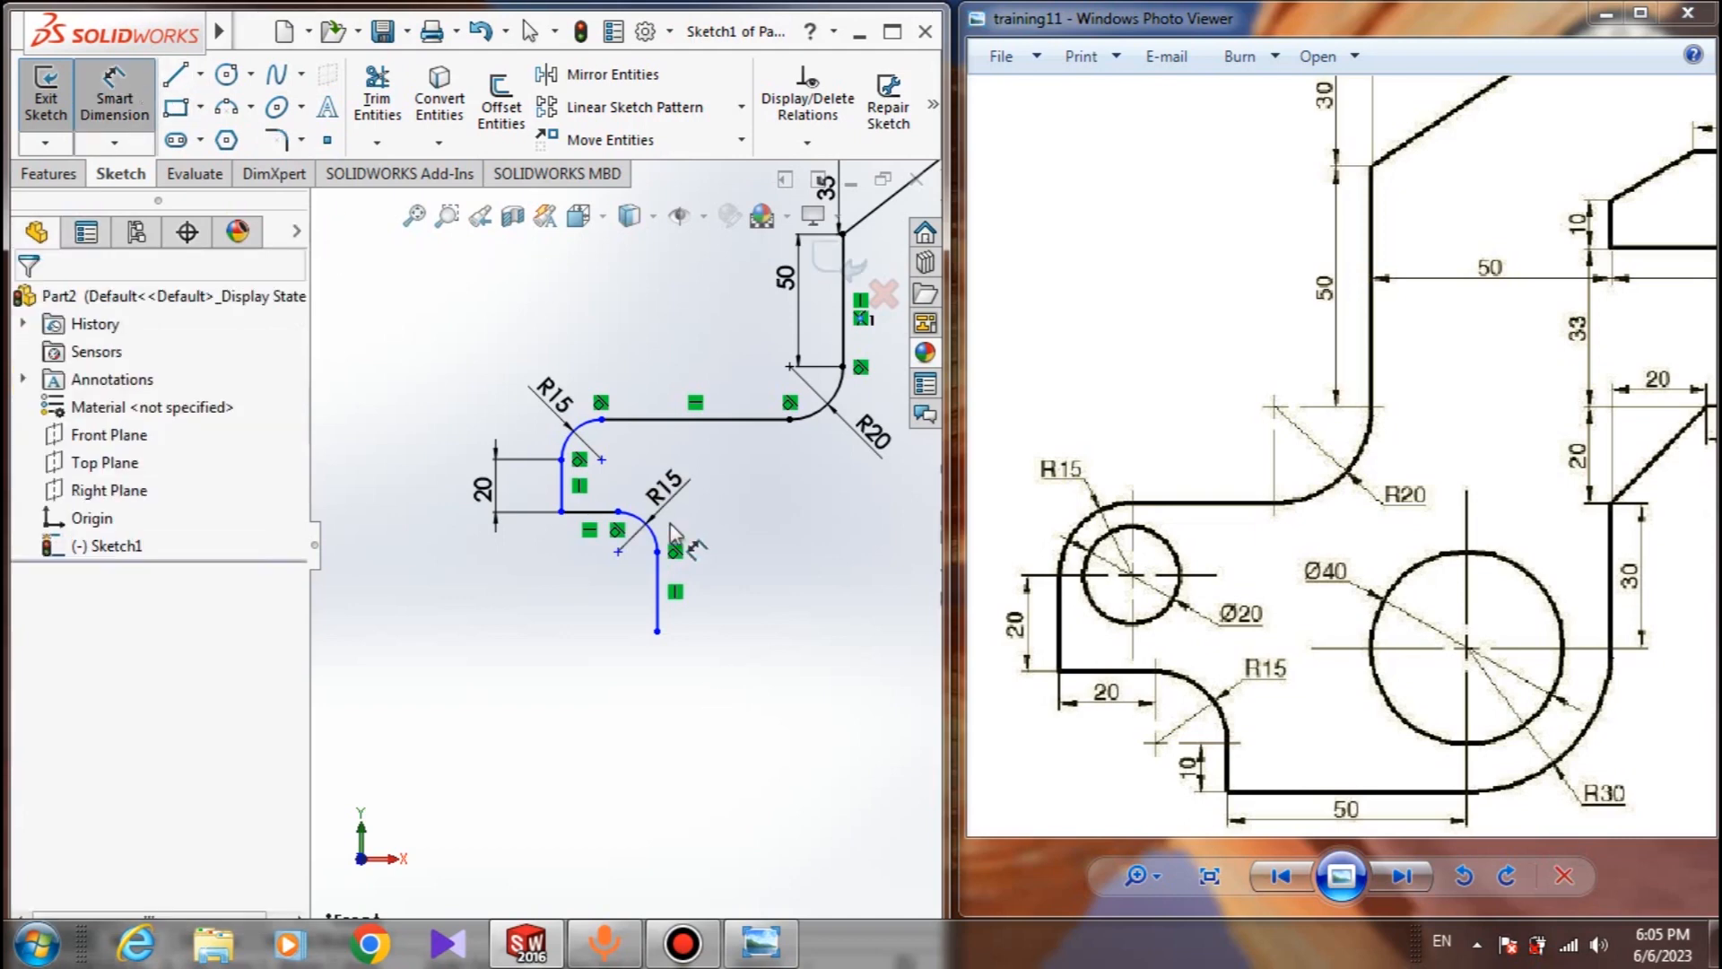
pyautogui.click(583, 518)
pyautogui.click(578, 551)
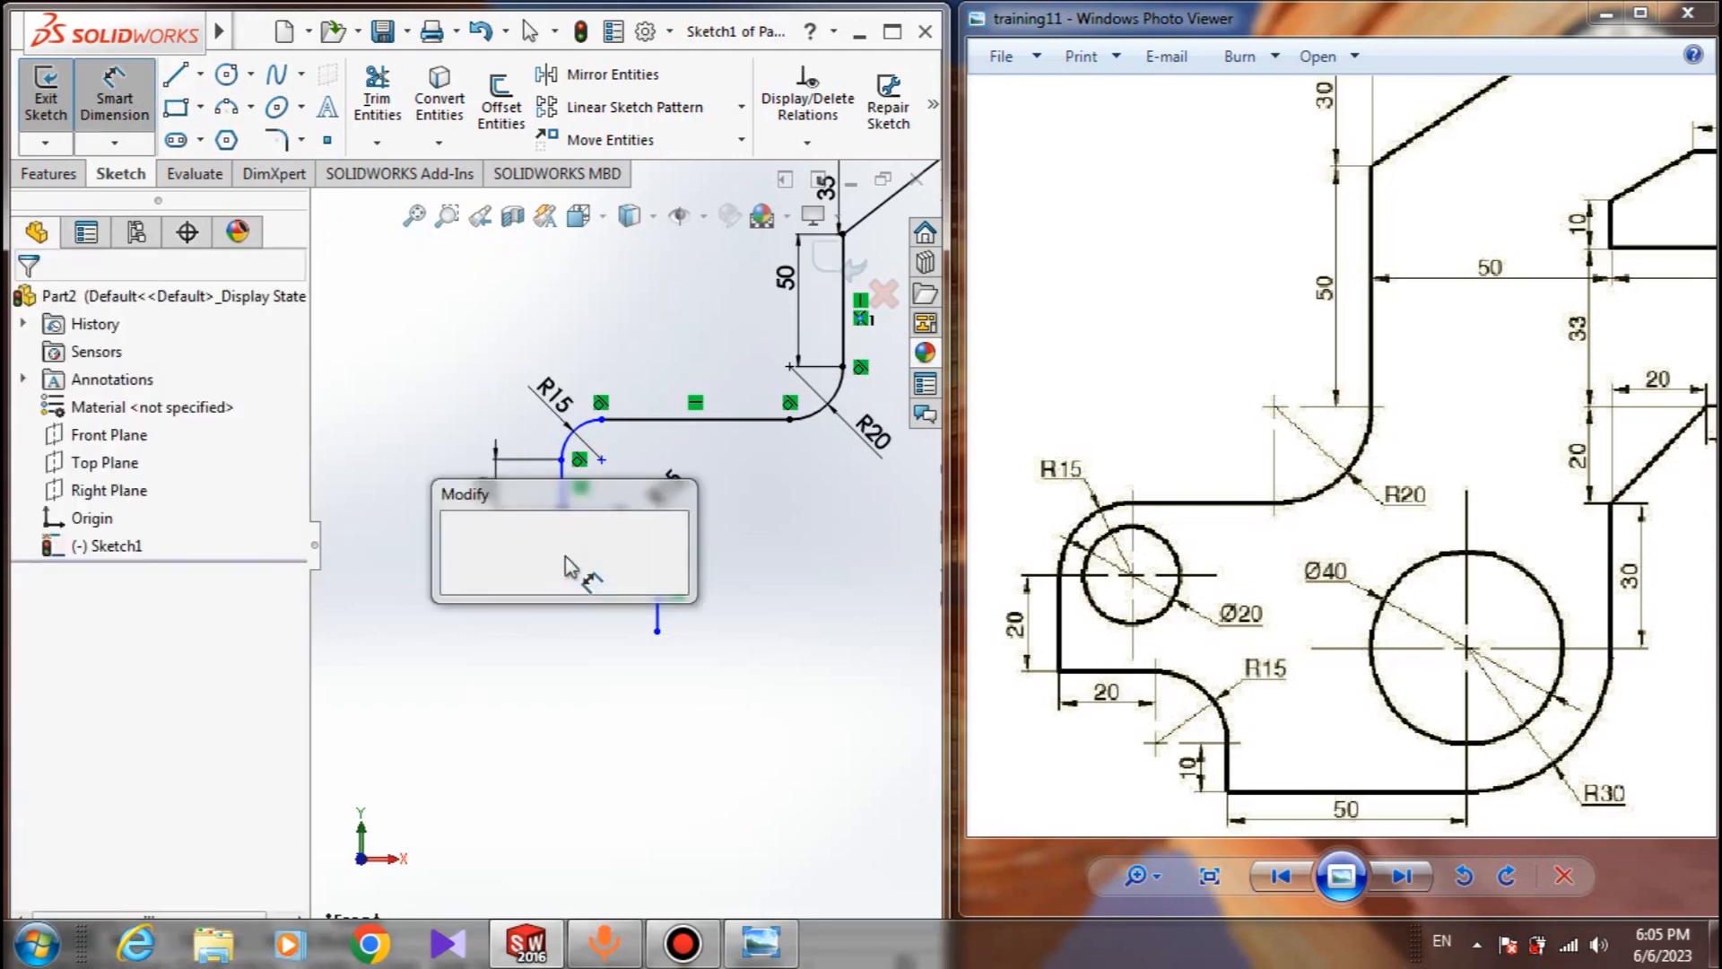
pyautogui.write('20')
pyautogui.press('Return')
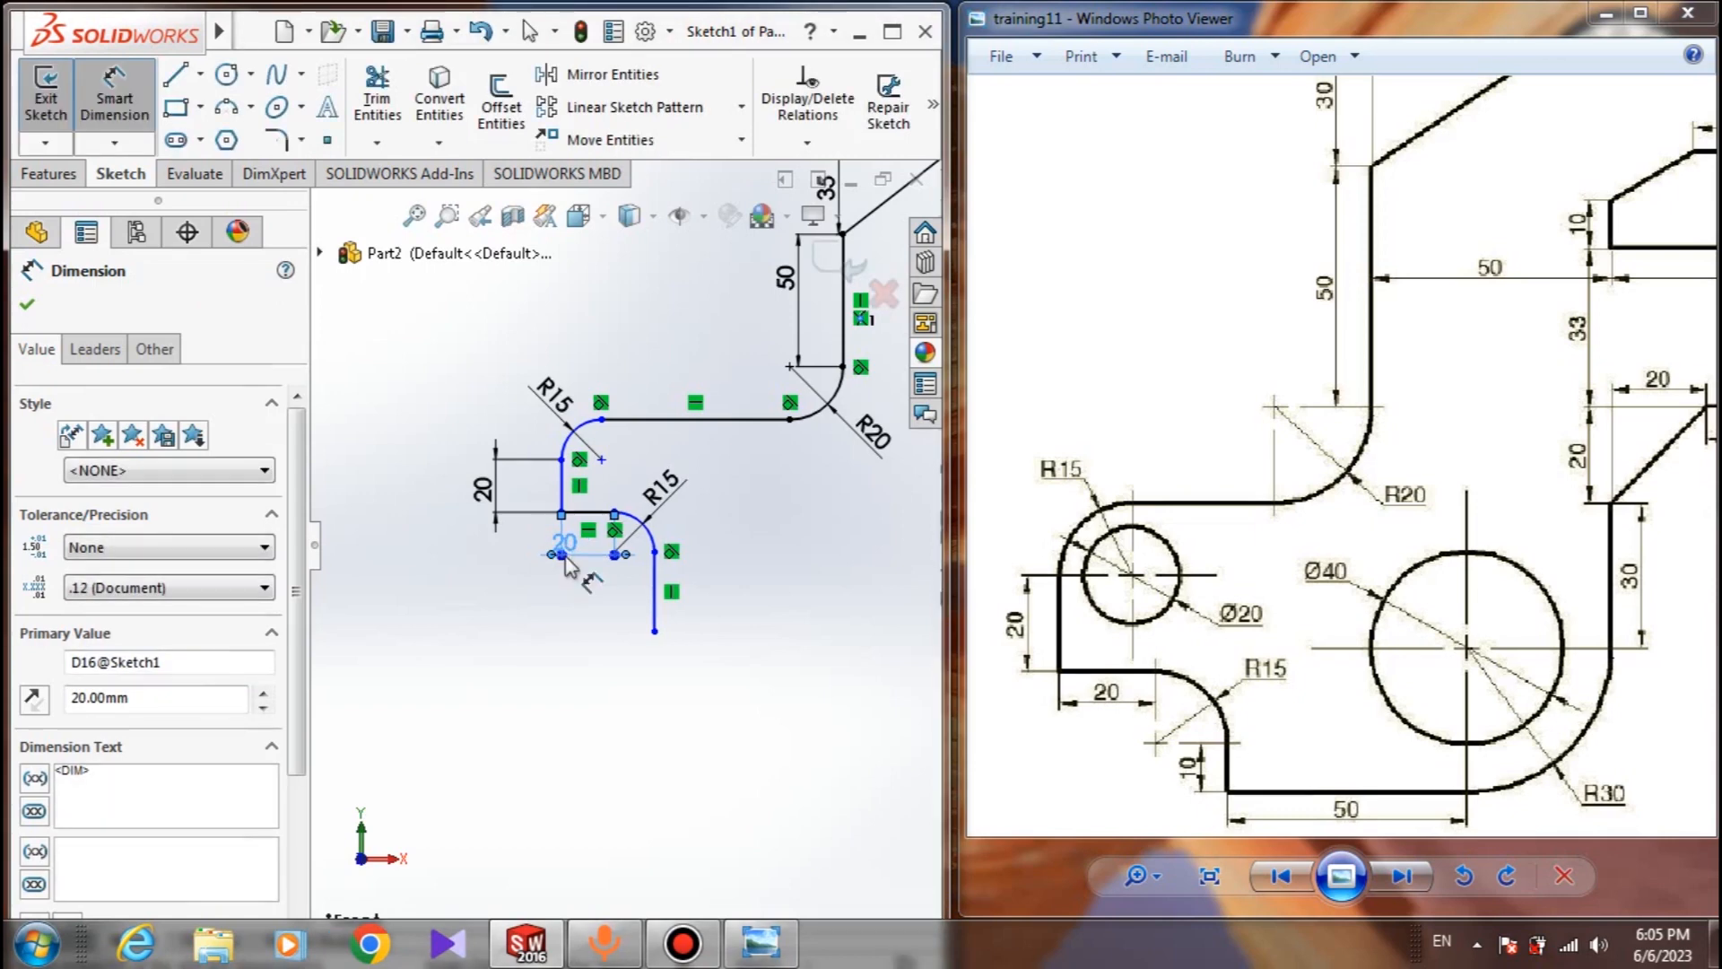
# Dimension the vertical line below the second R15 fillet to 10 mm
pyautogui.click(654, 603)
pyautogui.click(617, 625)
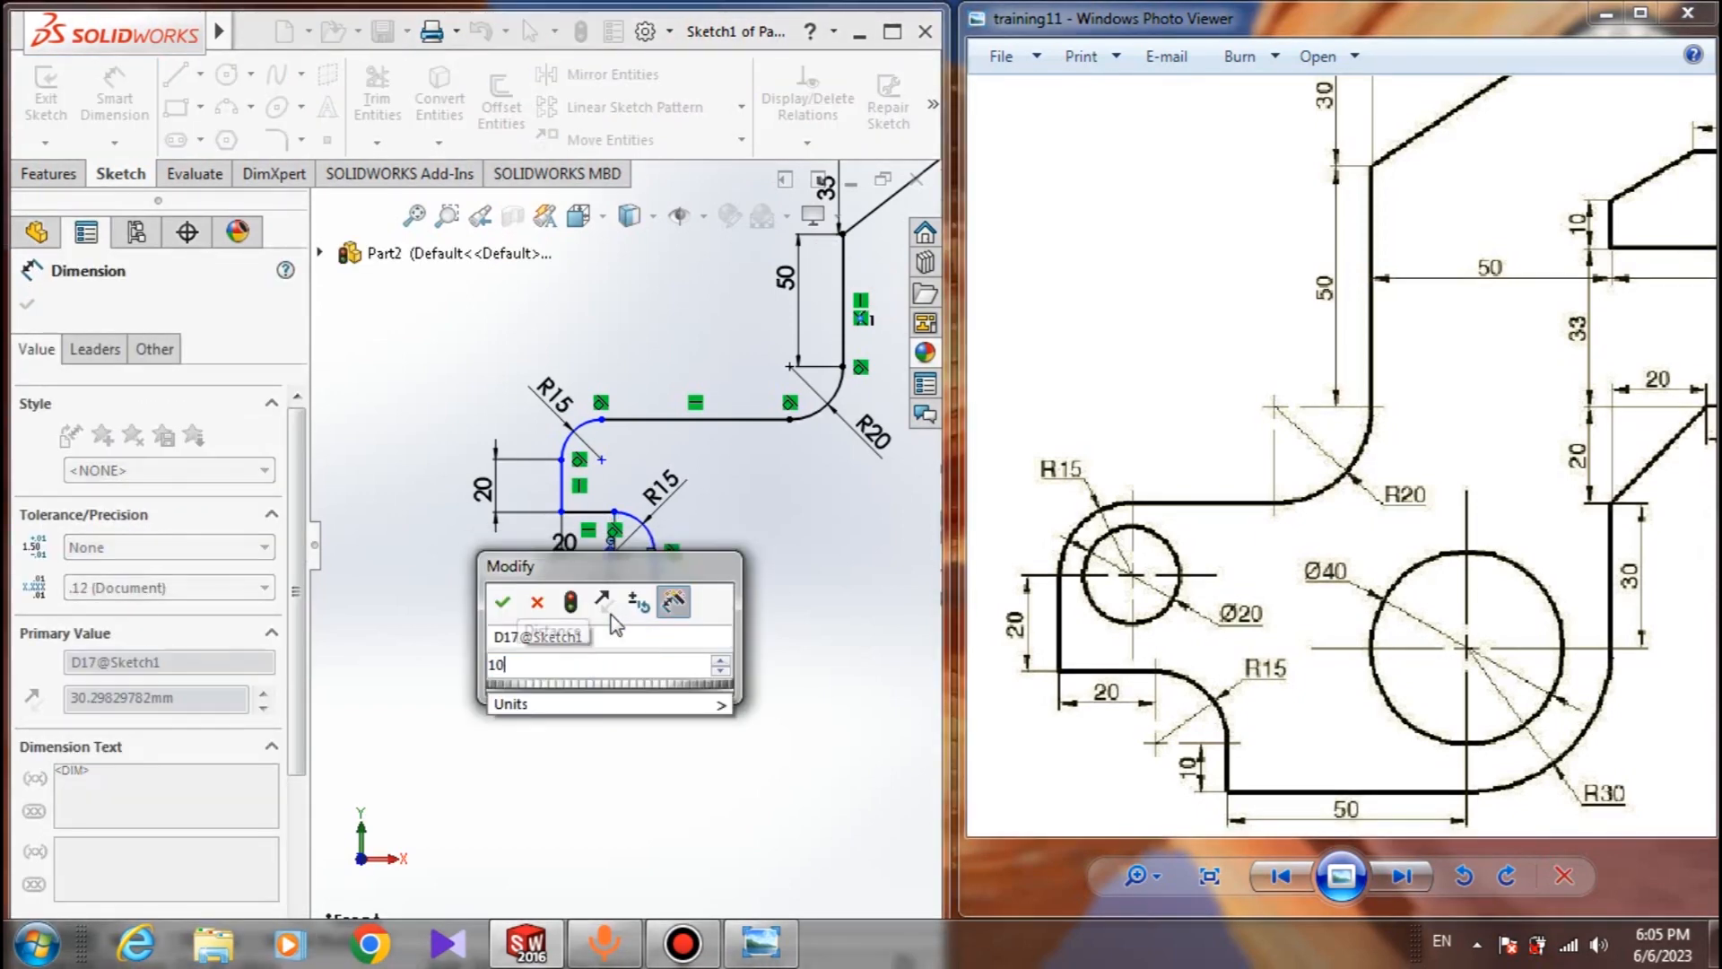
pyautogui.write('10')
pyautogui.press('Return')
pyautogui.press('Escape')
# Move the corner between the two 20 mm lines horizontally towards the origin, to about X -147 mm, carrying the stepped end along
pyautogui.scroll(-2, 632, 547)
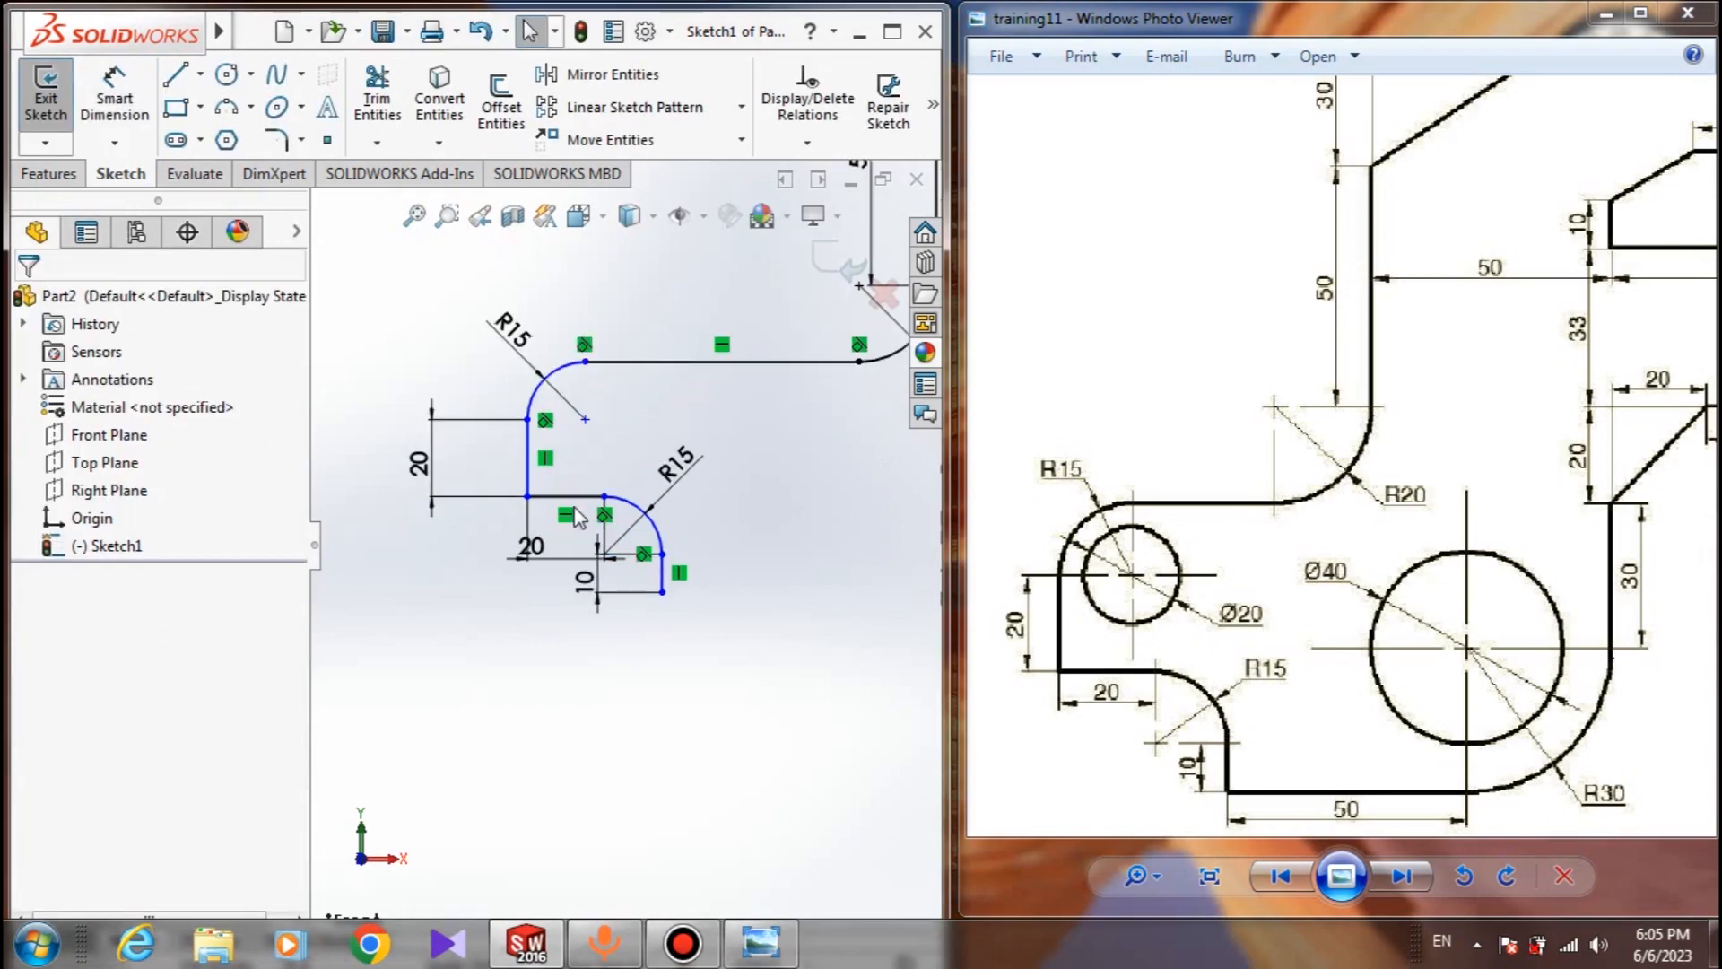
pyautogui.scroll(3, 626, 548)
pyautogui.scroll(-4, 628, 529)
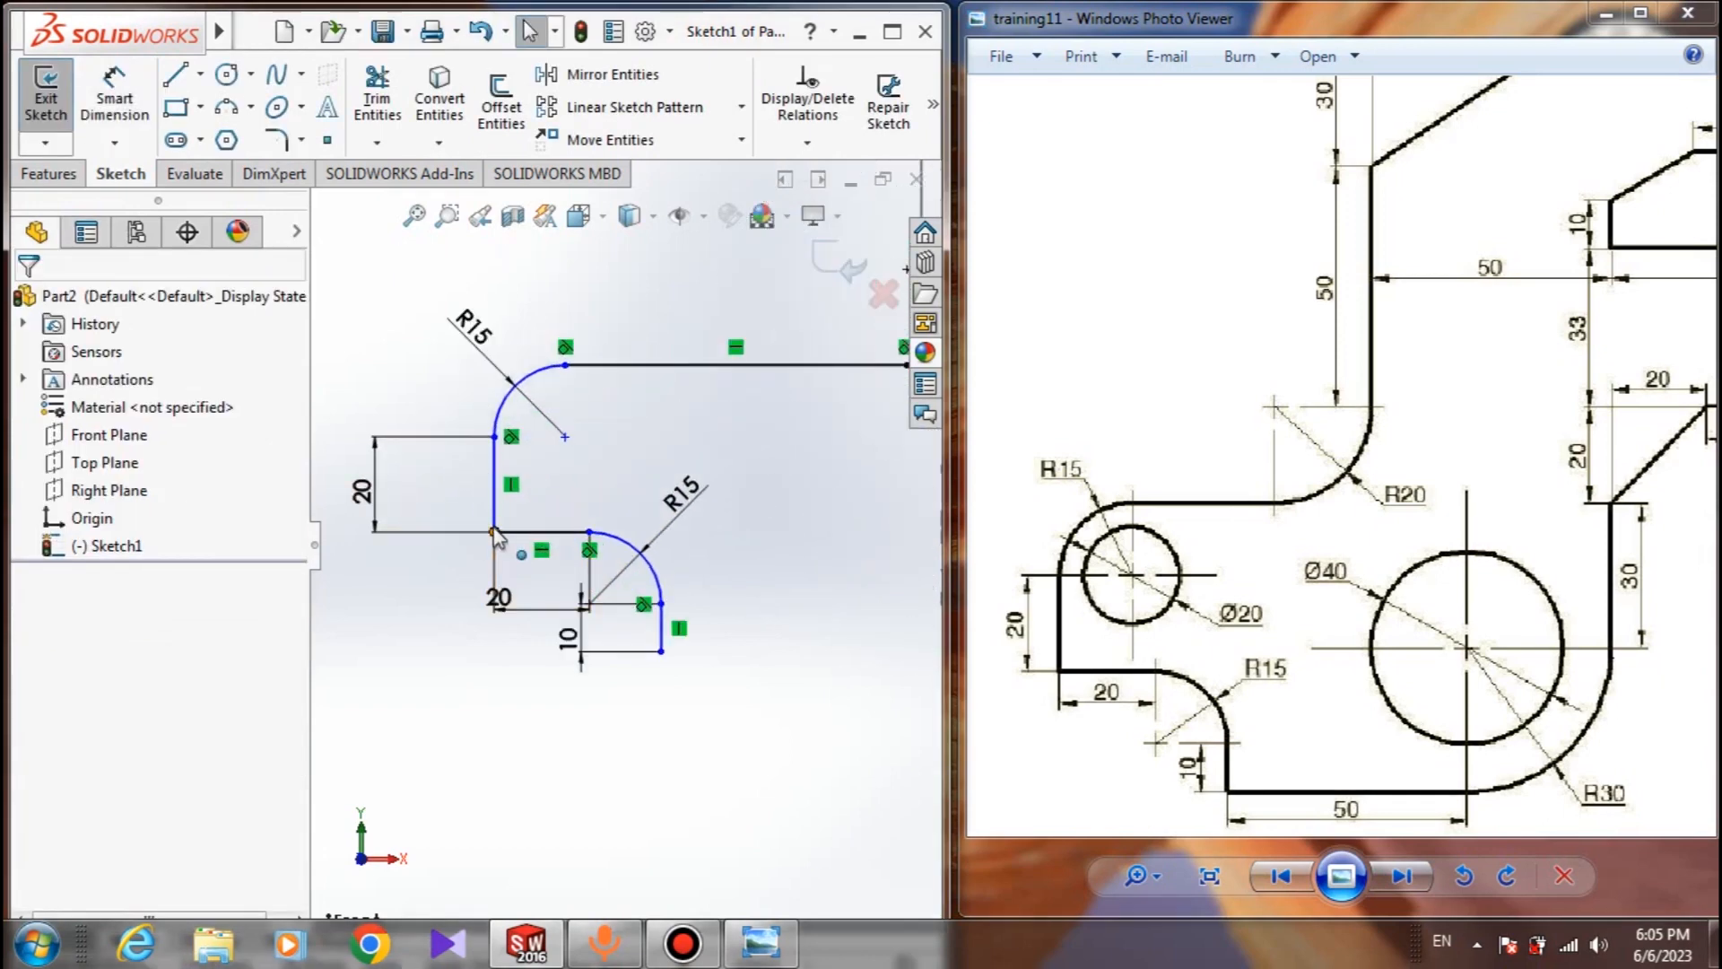
pyautogui.moveTo(495, 532); pyautogui.dragTo(633, 531)
pyautogui.scroll(4, 769, 649)
pyautogui.scroll(5, 788, 641)
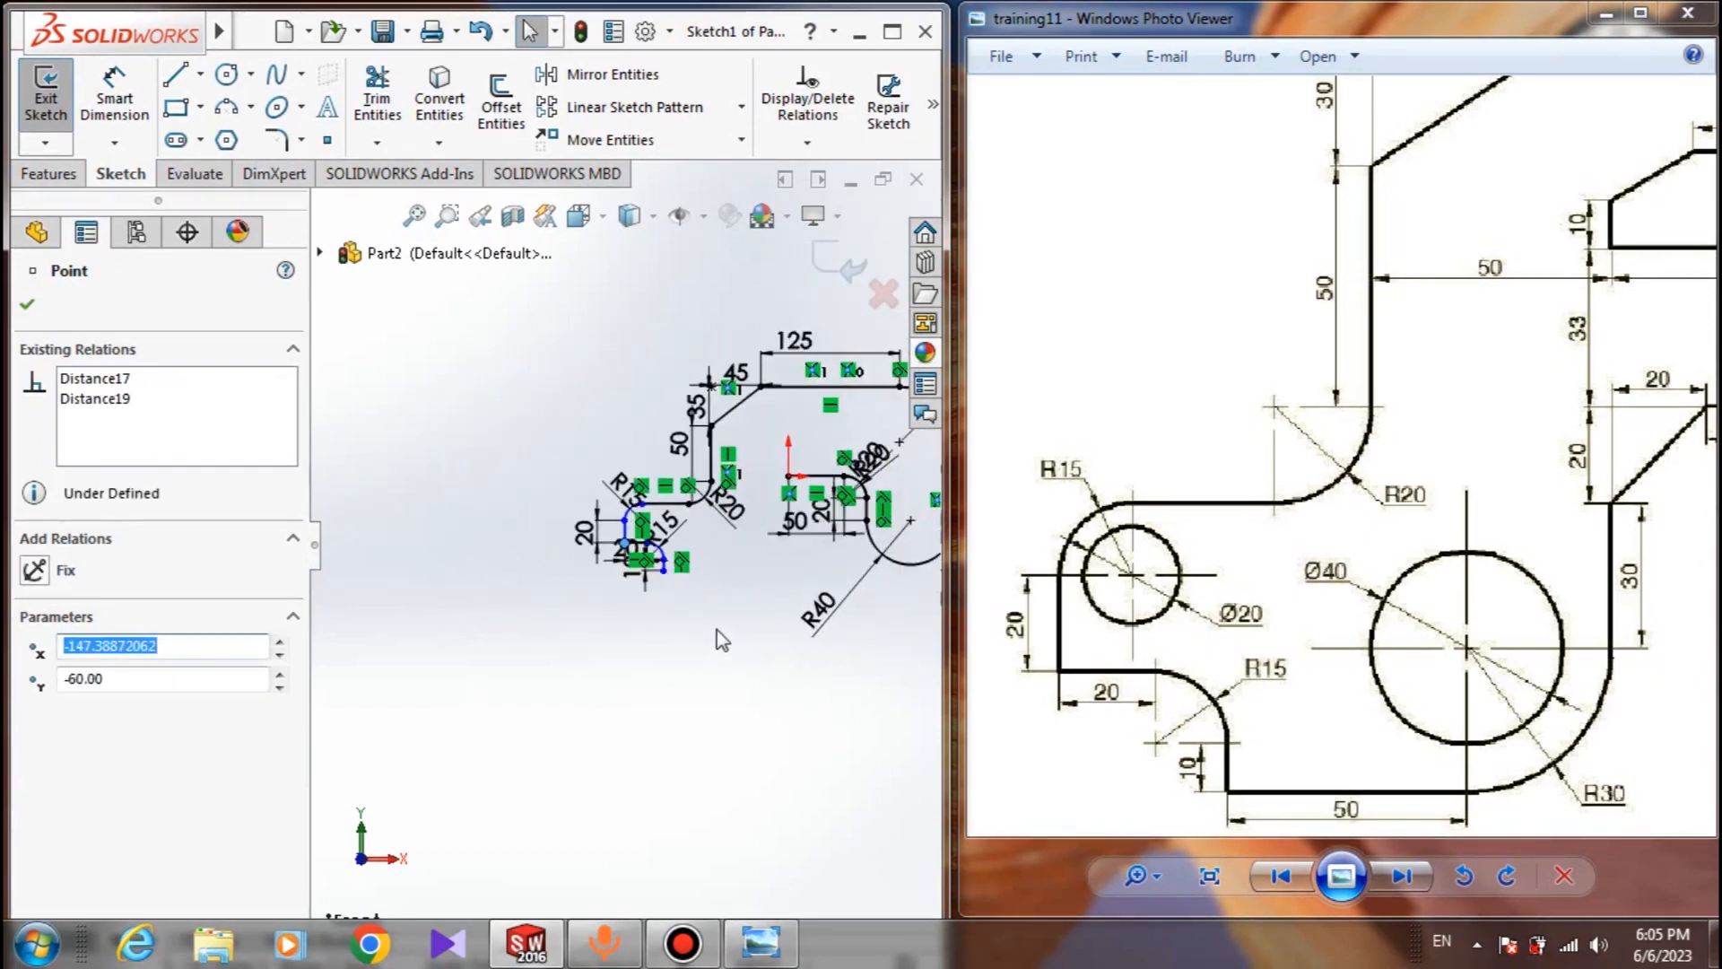
pyautogui.click(718, 630)
pyautogui.scroll(-3, 684, 577)
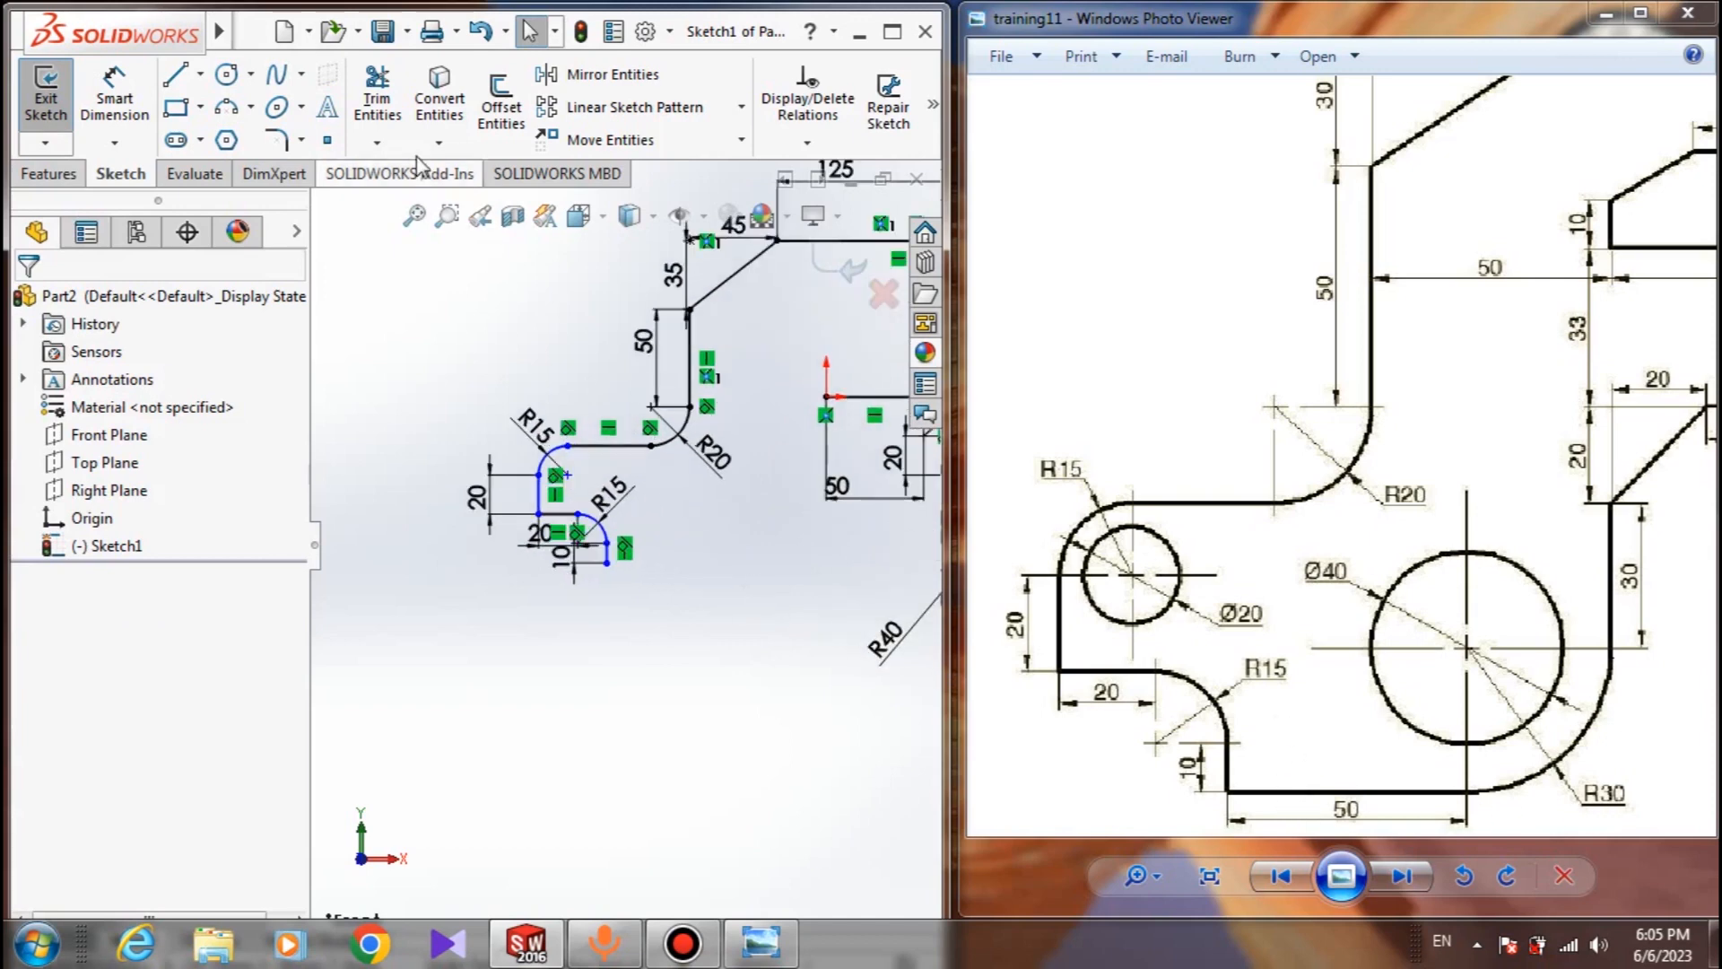
# Sketch a horizontal line from the lower end of the 10 mm vertical line towards the origin side, followed by a vertical line upward
pyautogui.click(175, 75)
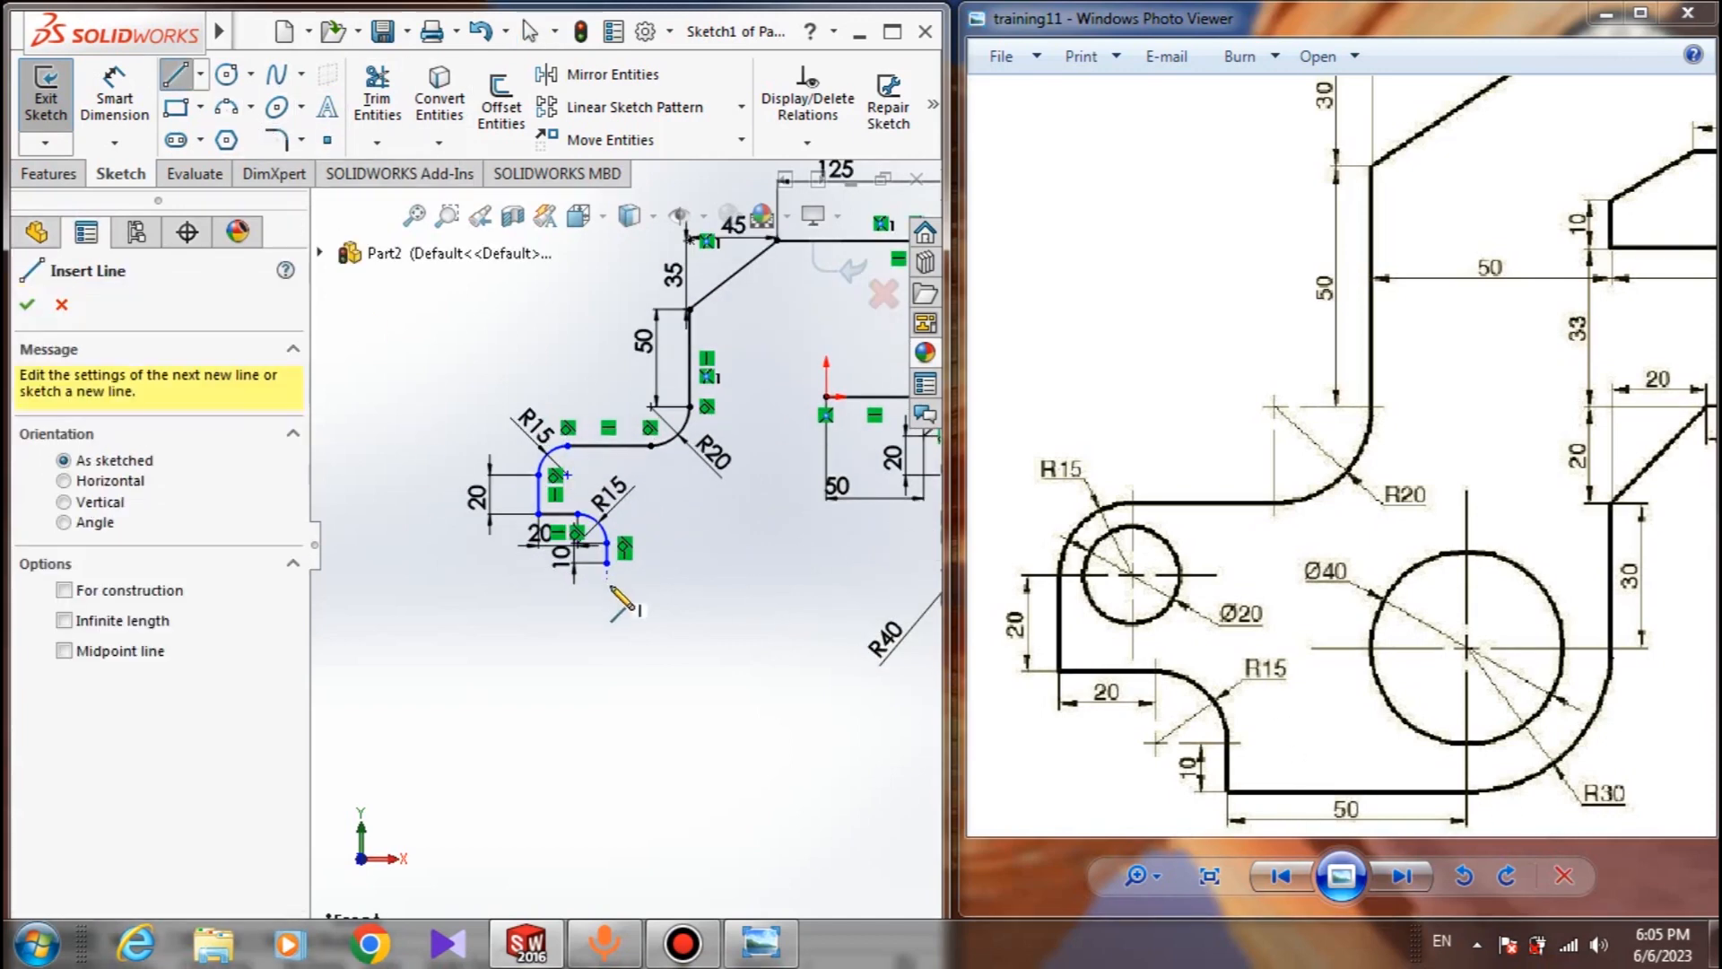
pyautogui.click(608, 563)
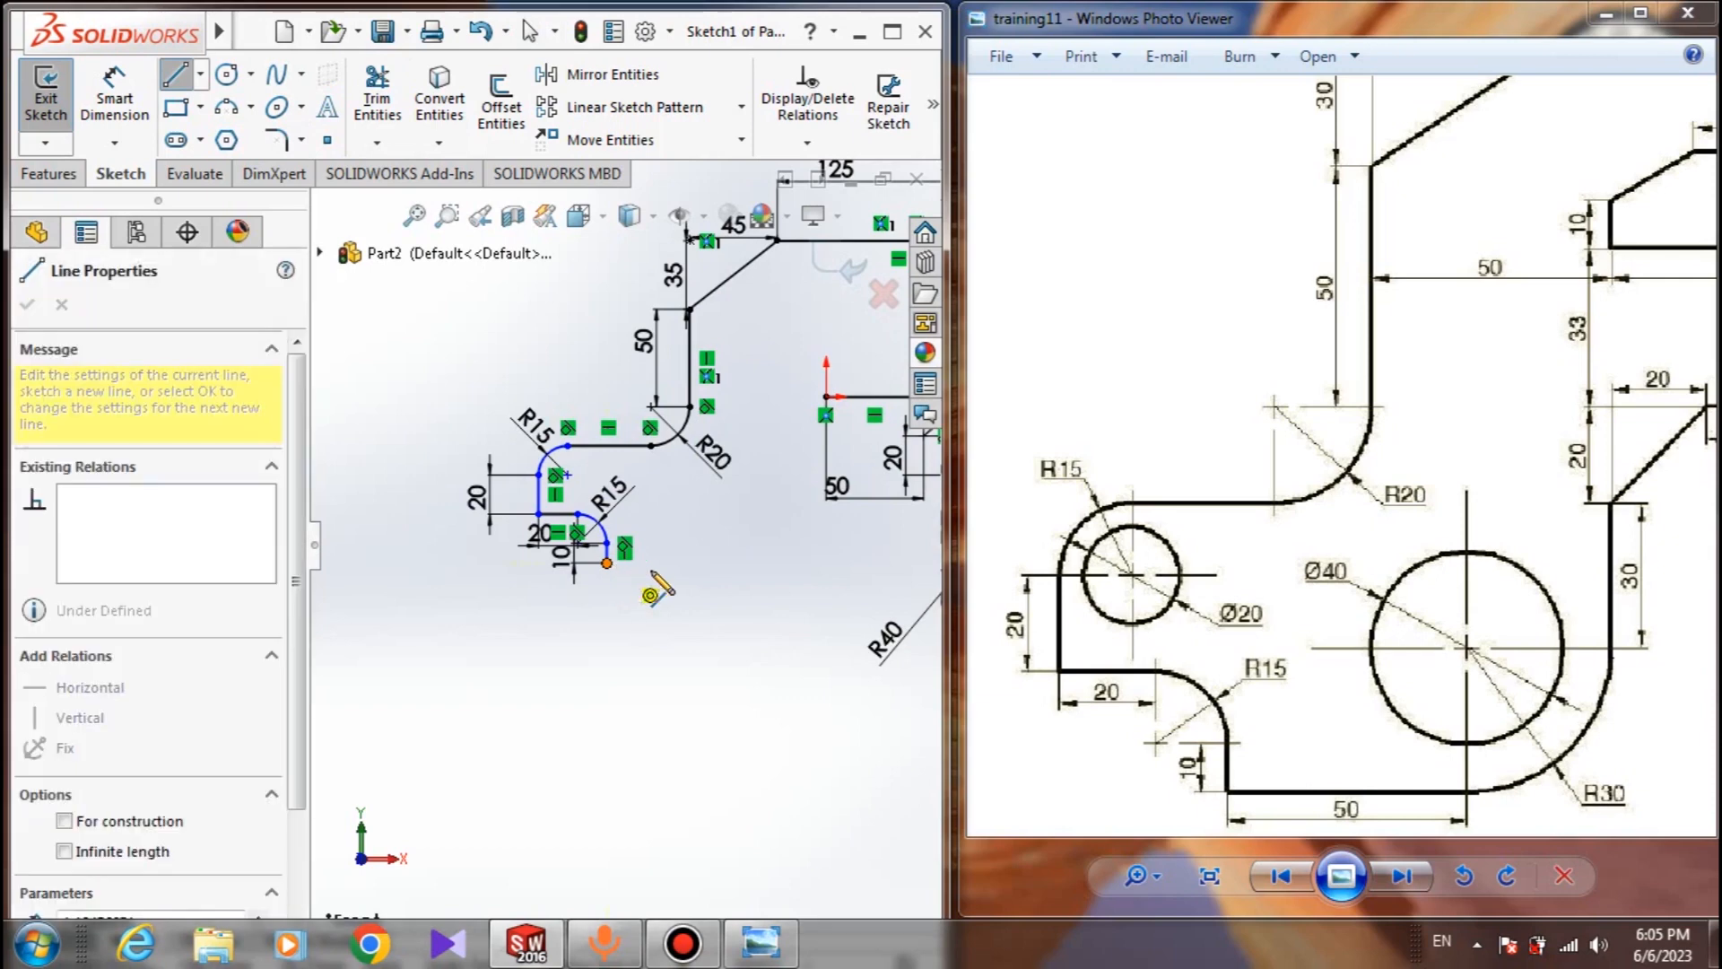
pyautogui.click(744, 562)
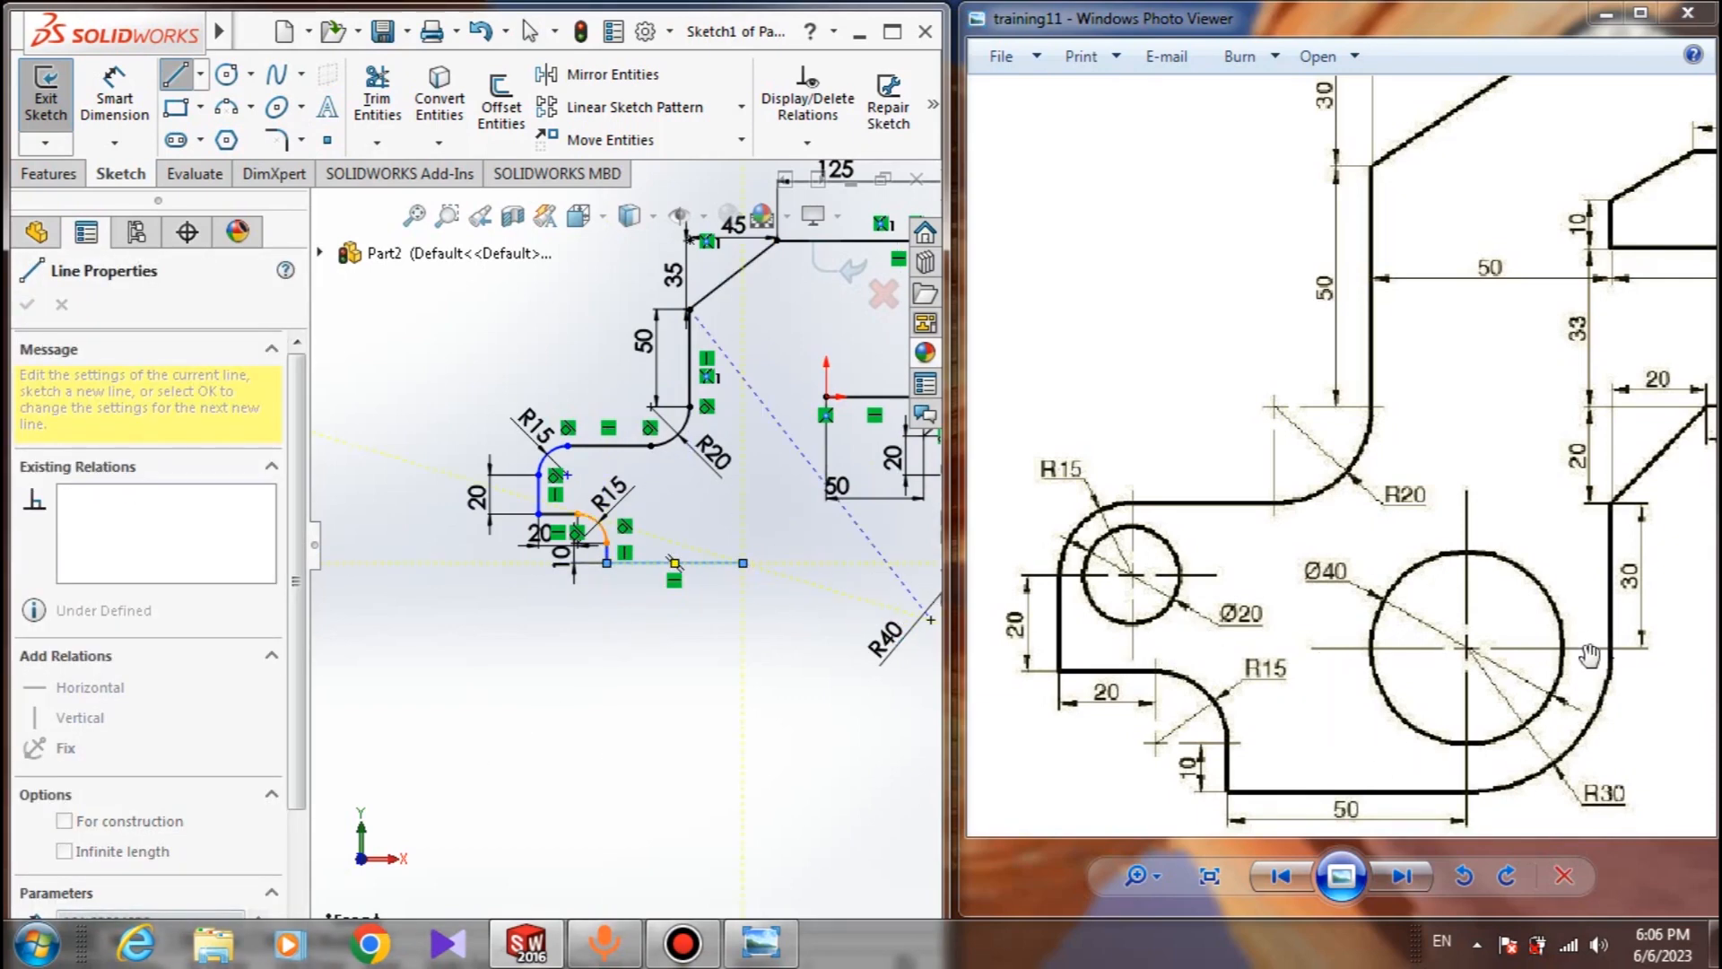
pyautogui.click(743, 473)
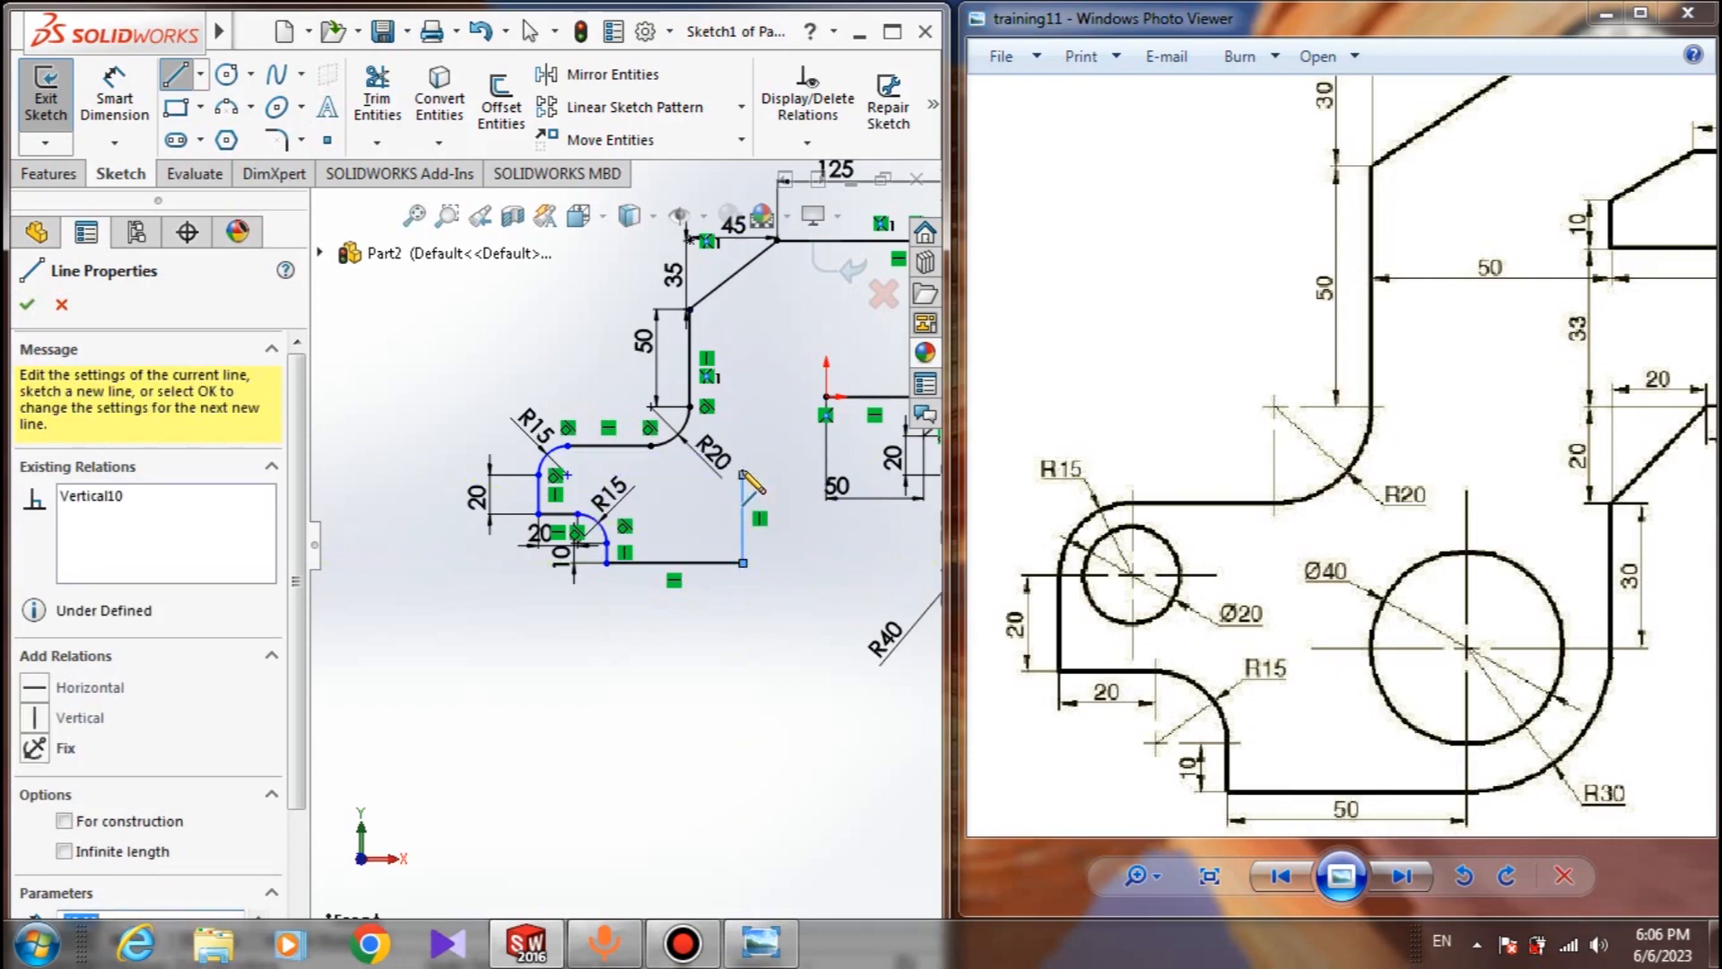
pyautogui.press('Escape')
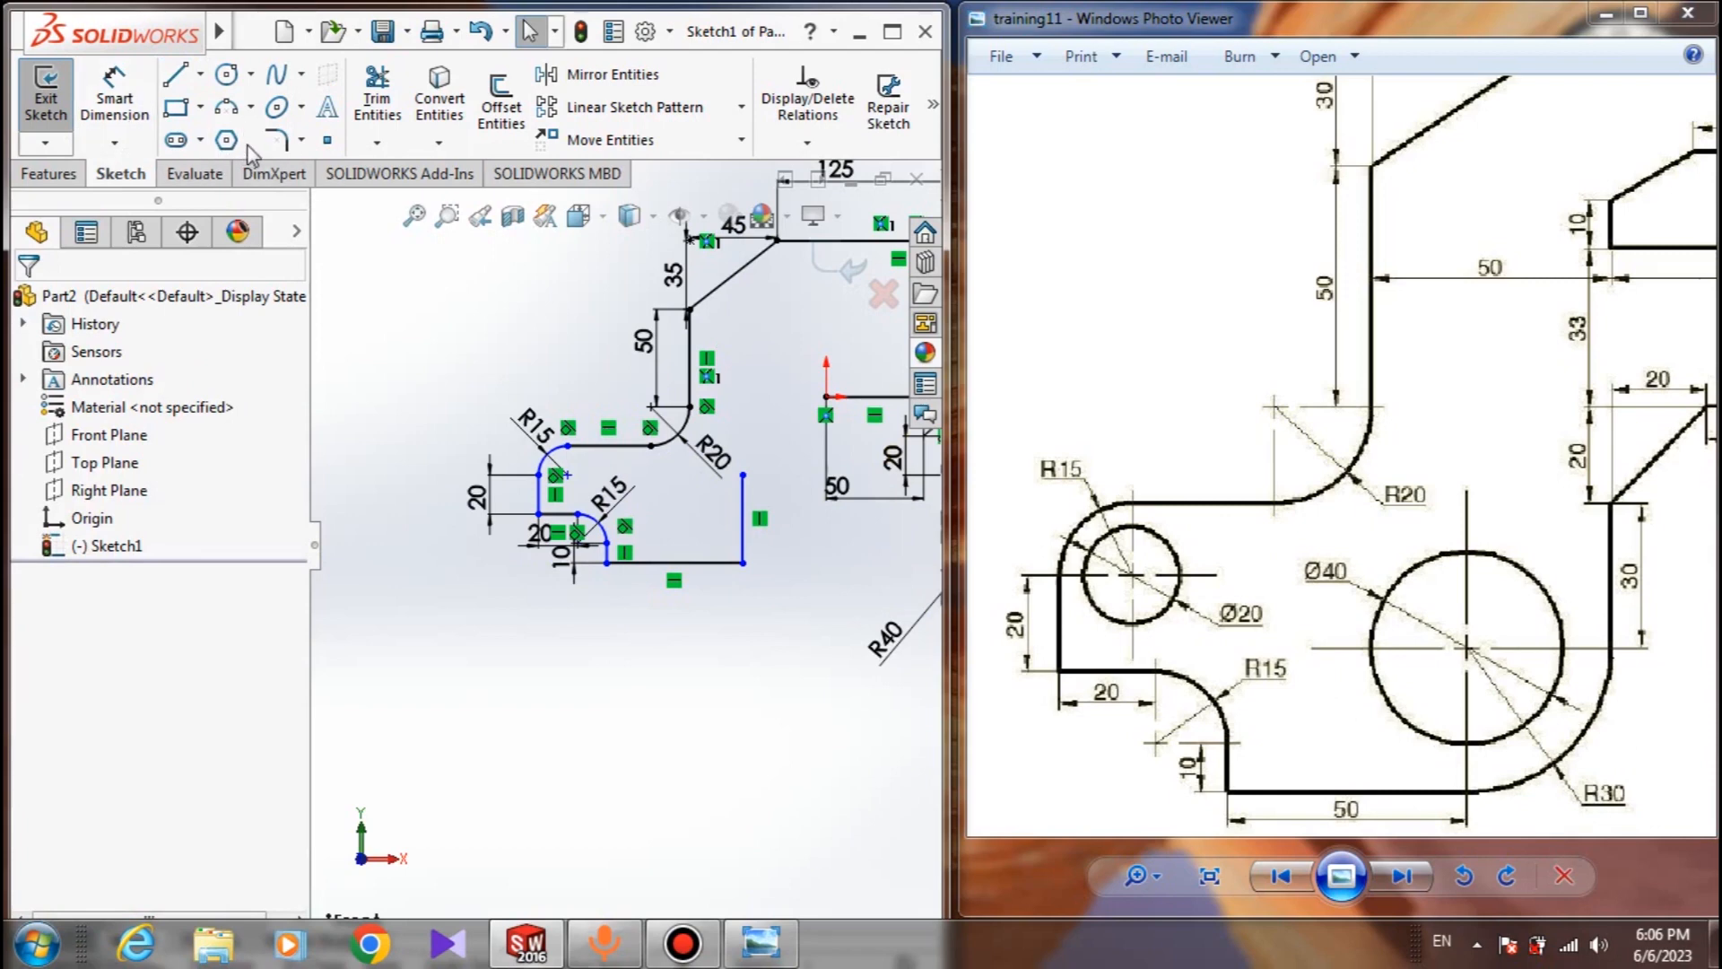
# Fillet the corner between the new horizontal and vertical lines with a 30 mm radius
pyautogui.click(275, 139)
pyautogui.click(744, 563)
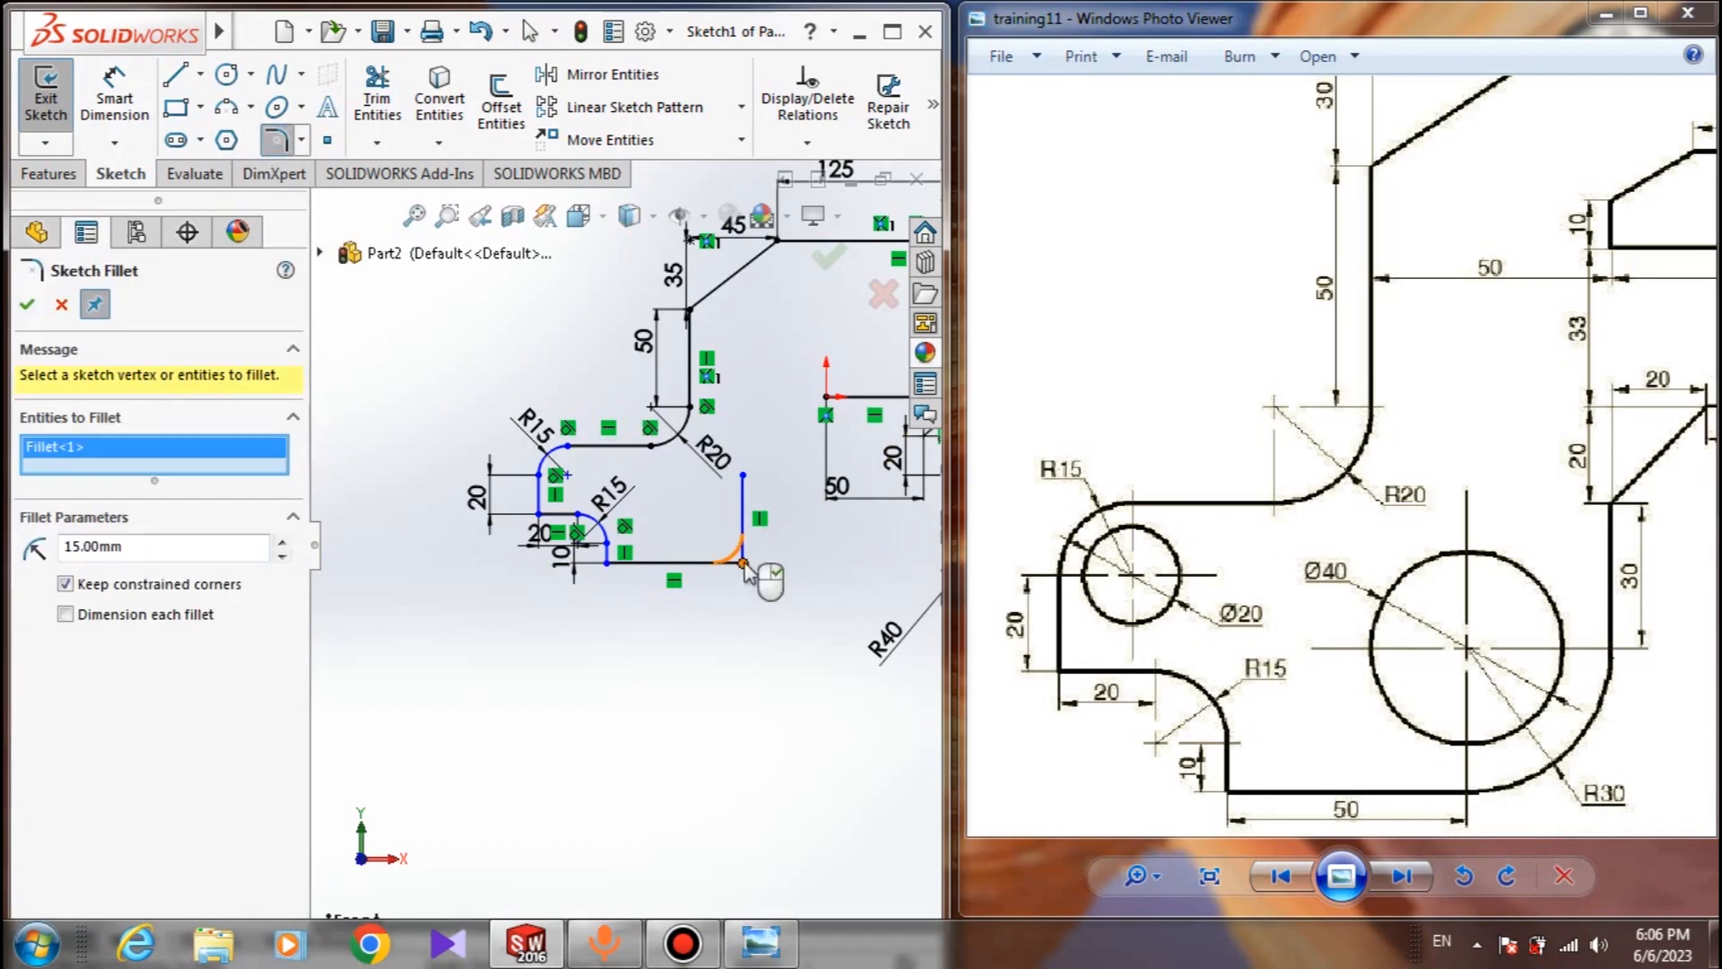
pyautogui.doubleClick(122, 545)
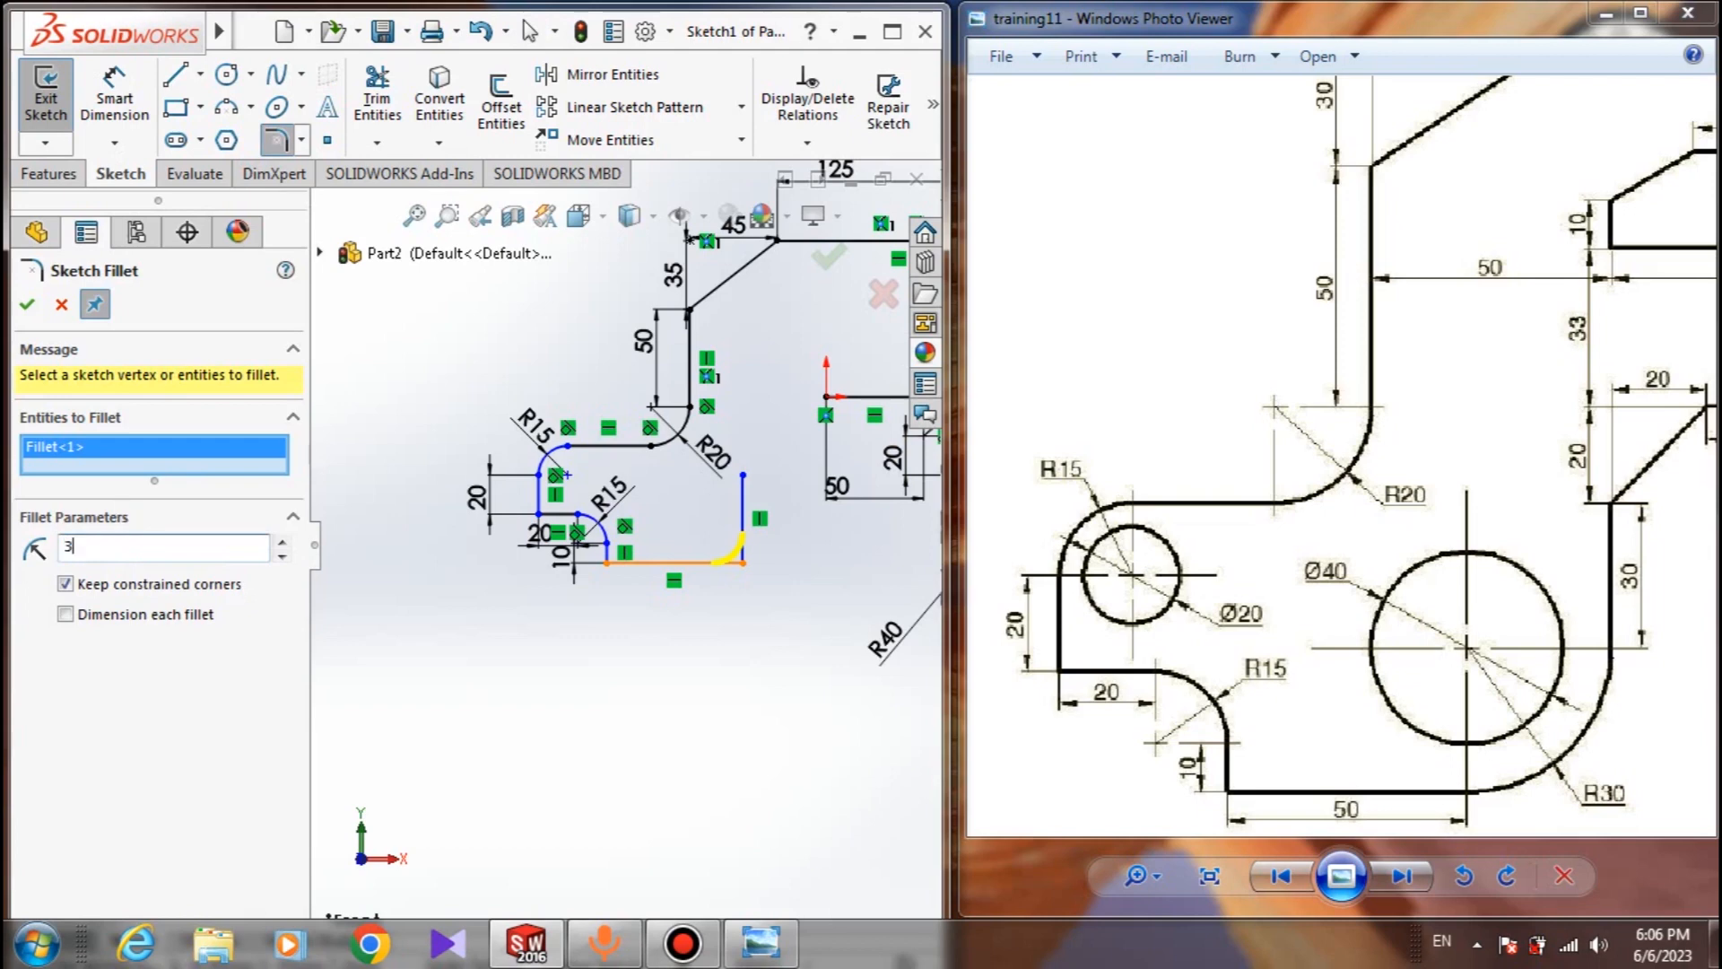
pyautogui.press('Return')
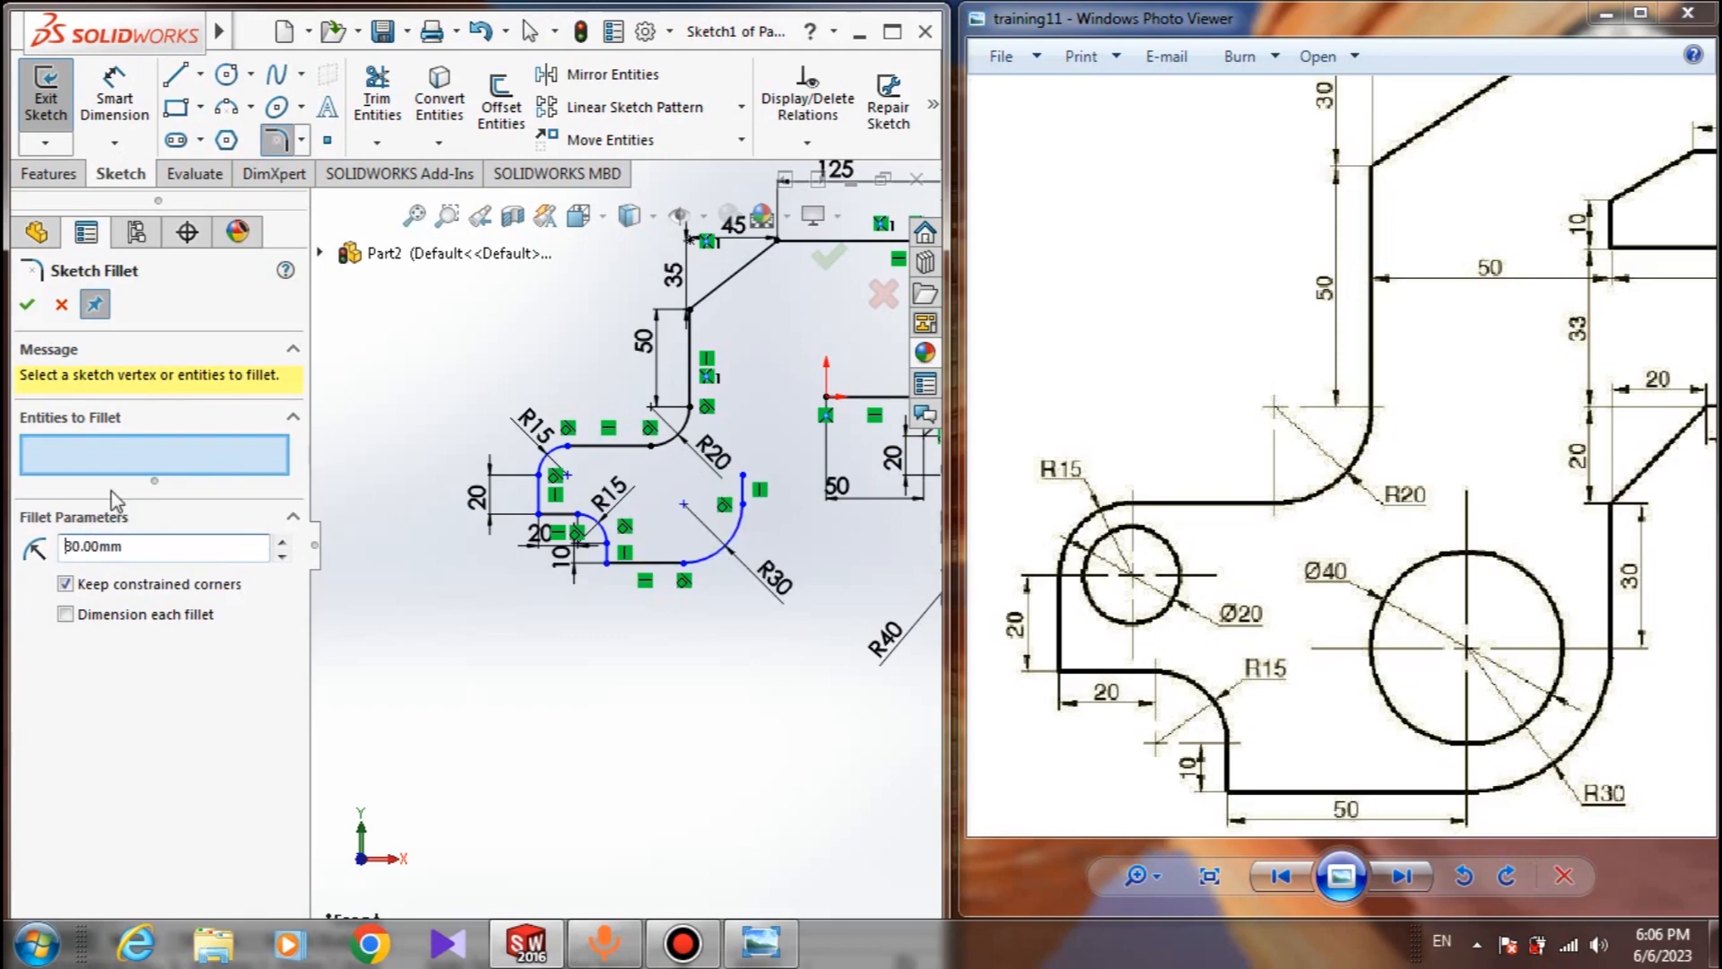
pyautogui.press('Return')
# Dimension the horizontal line leading into the R30 fillet to 50 mm
pyautogui.scroll(-2, 519, 468)
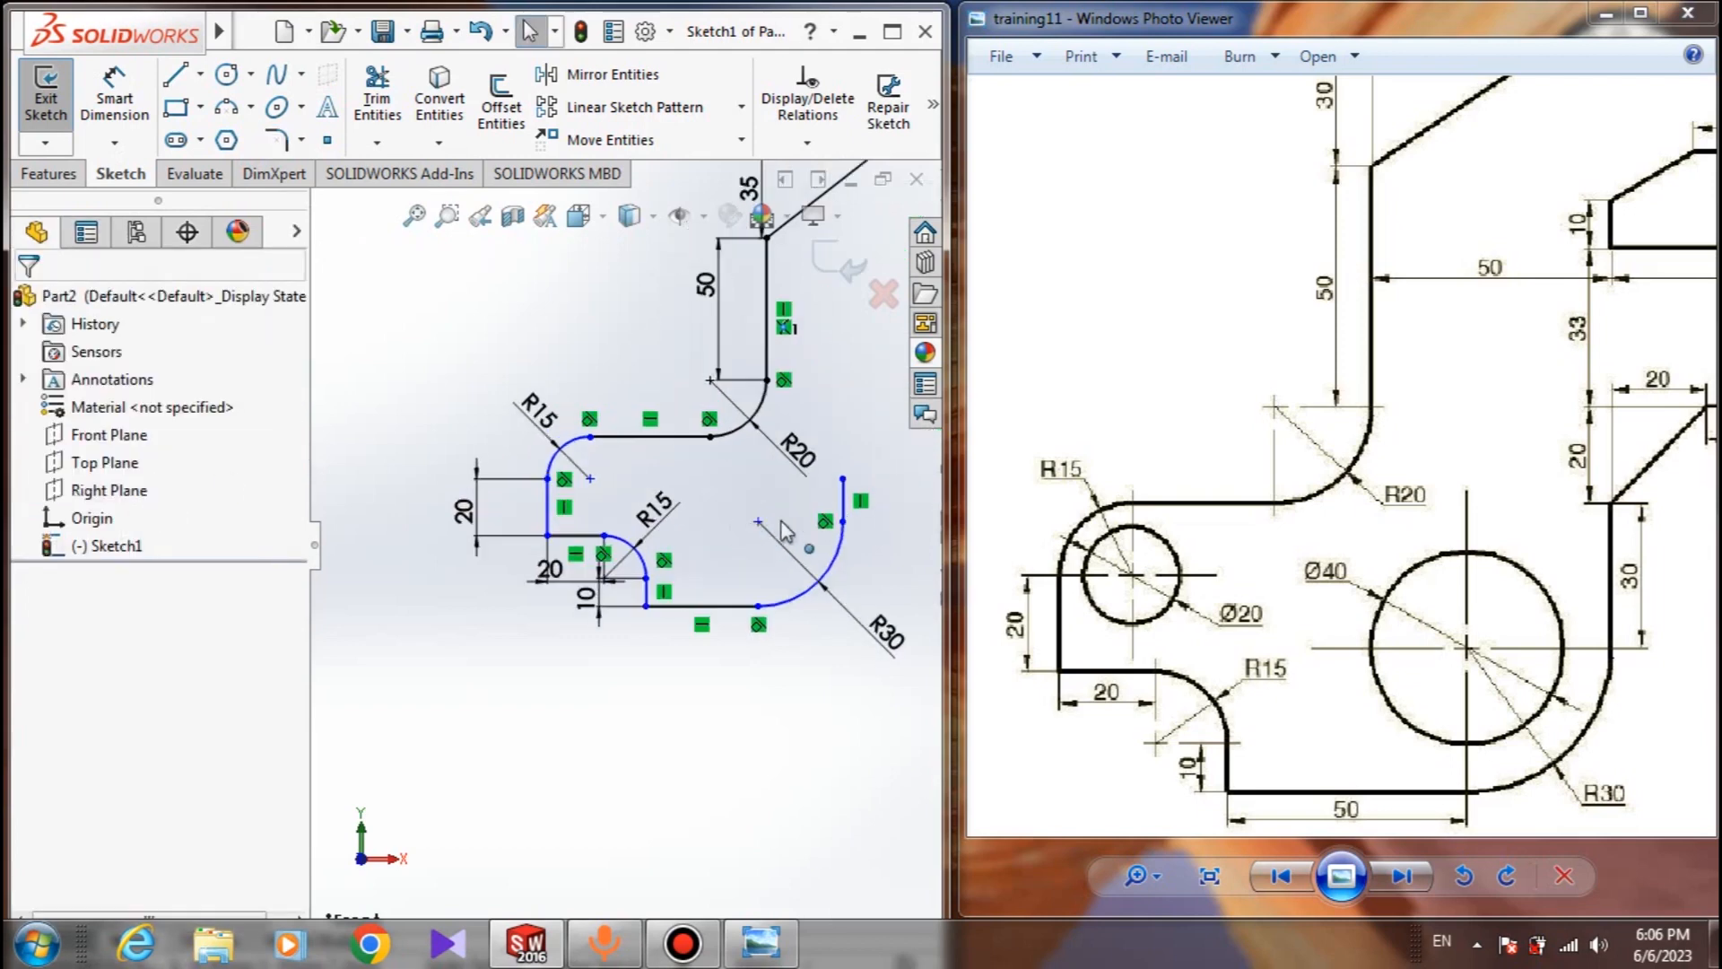
pyautogui.click(843, 524)
pyautogui.scroll(2, 646, 555)
pyautogui.click(657, 681)
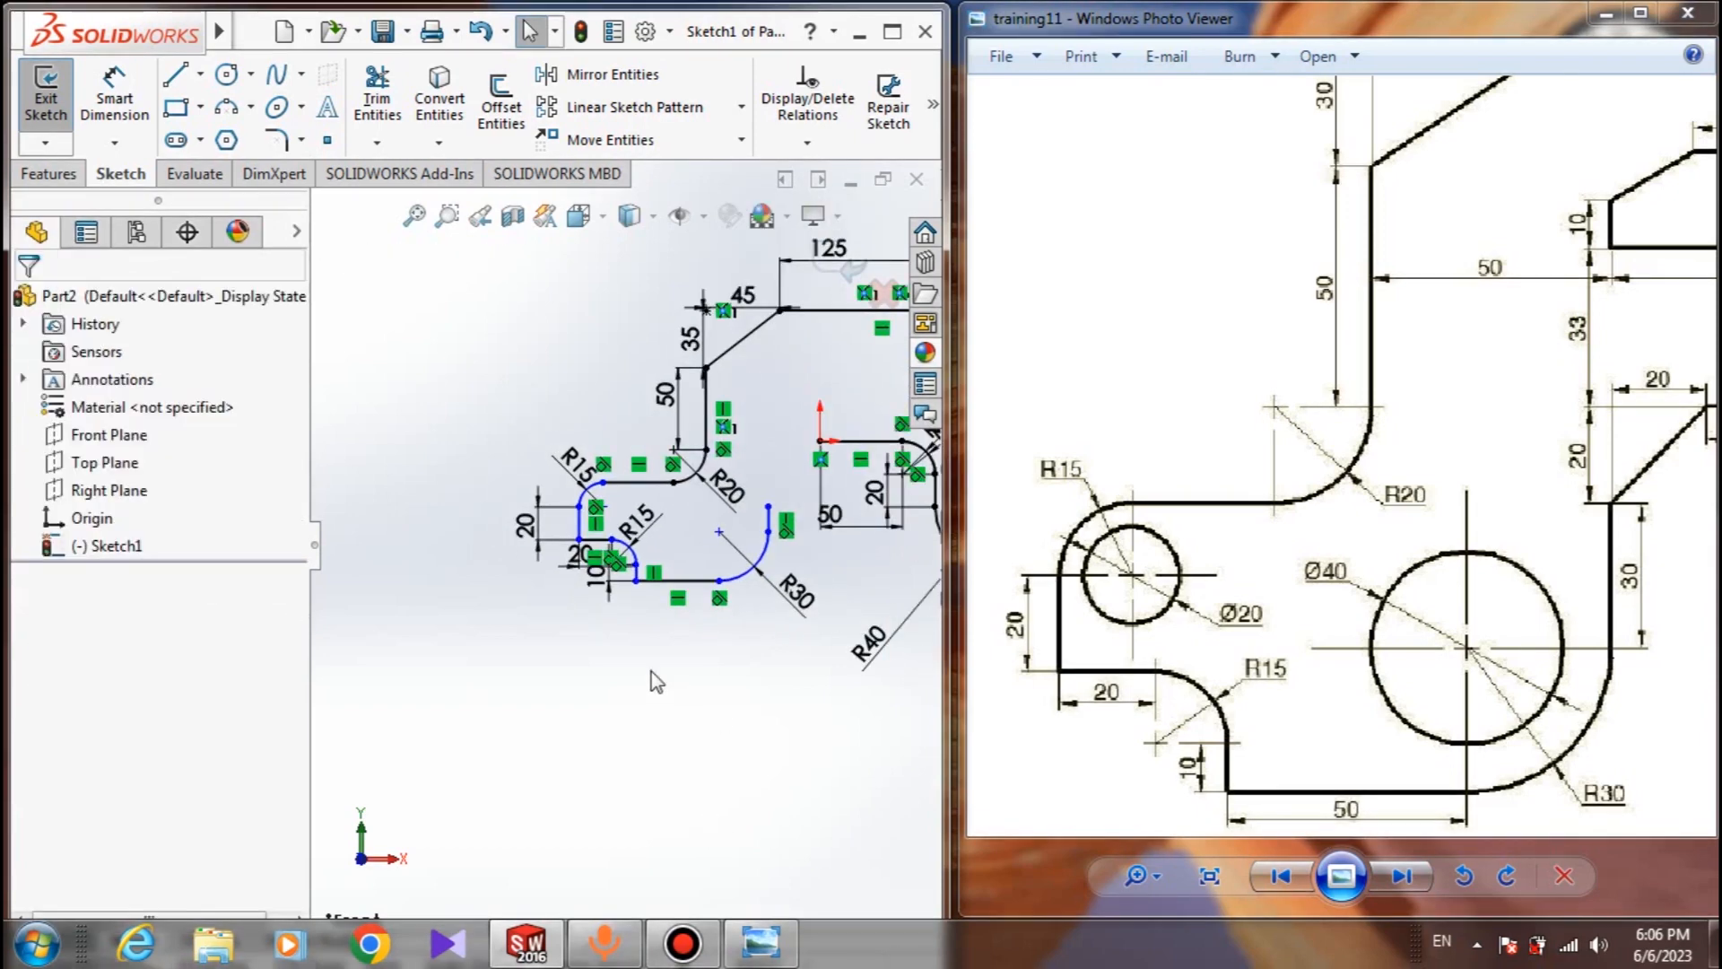
pyautogui.scroll(-1, 687, 613)
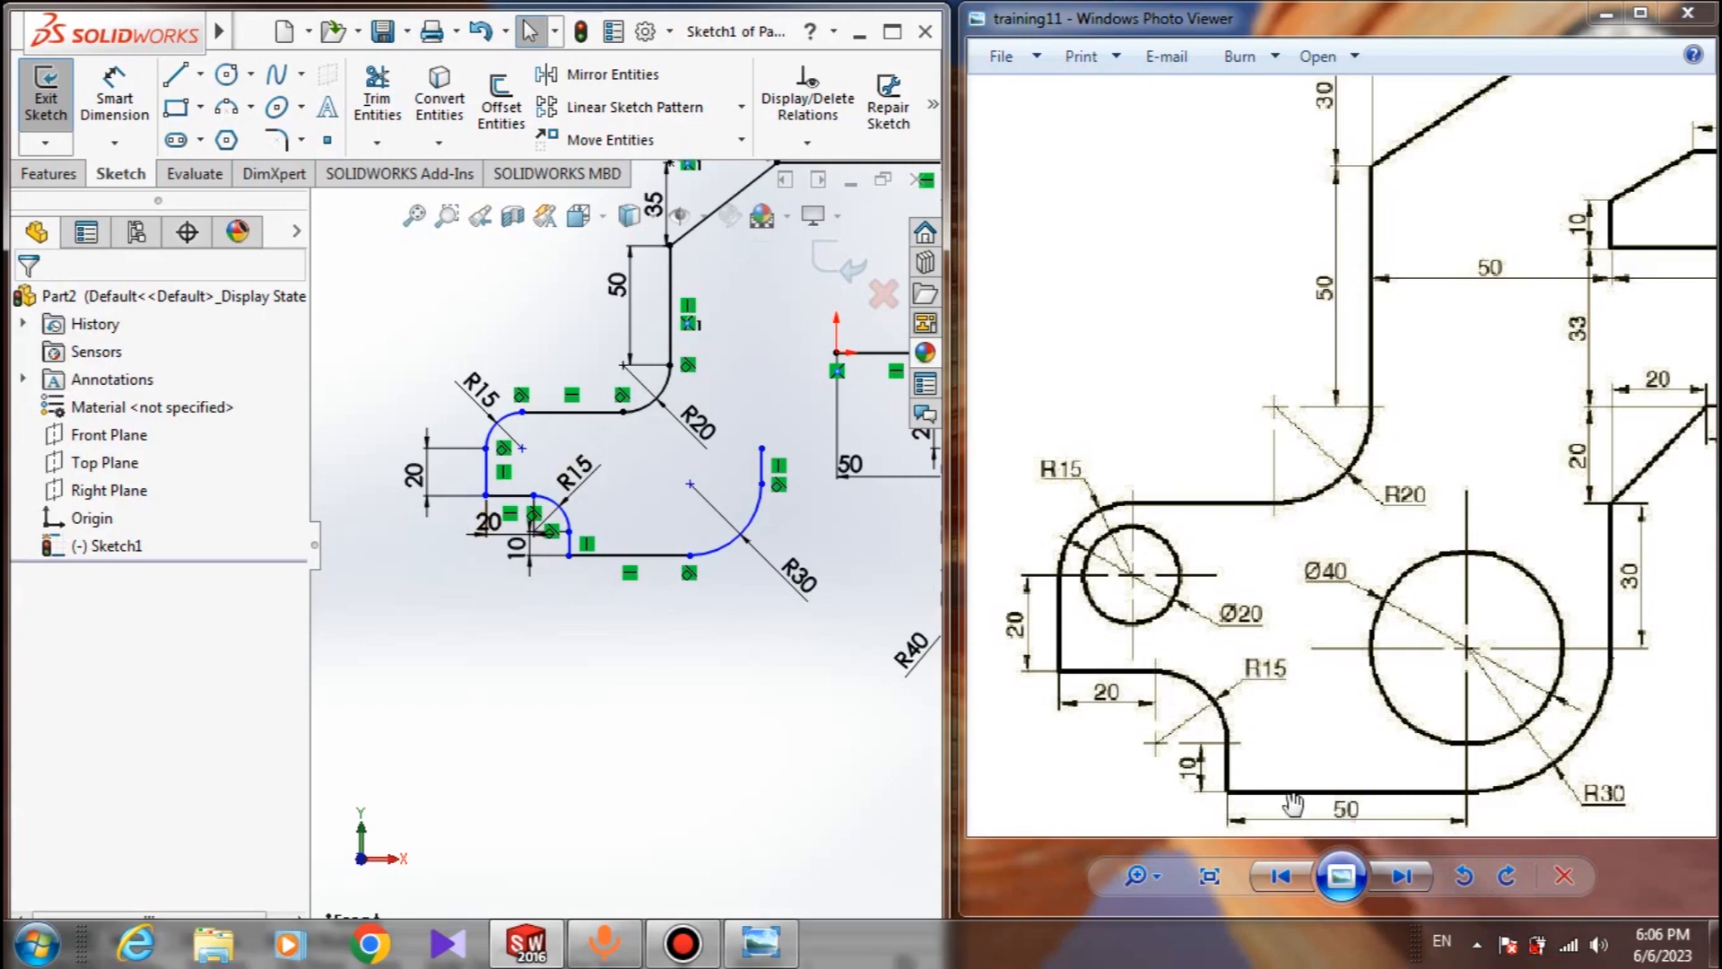
pyautogui.click(113, 100)
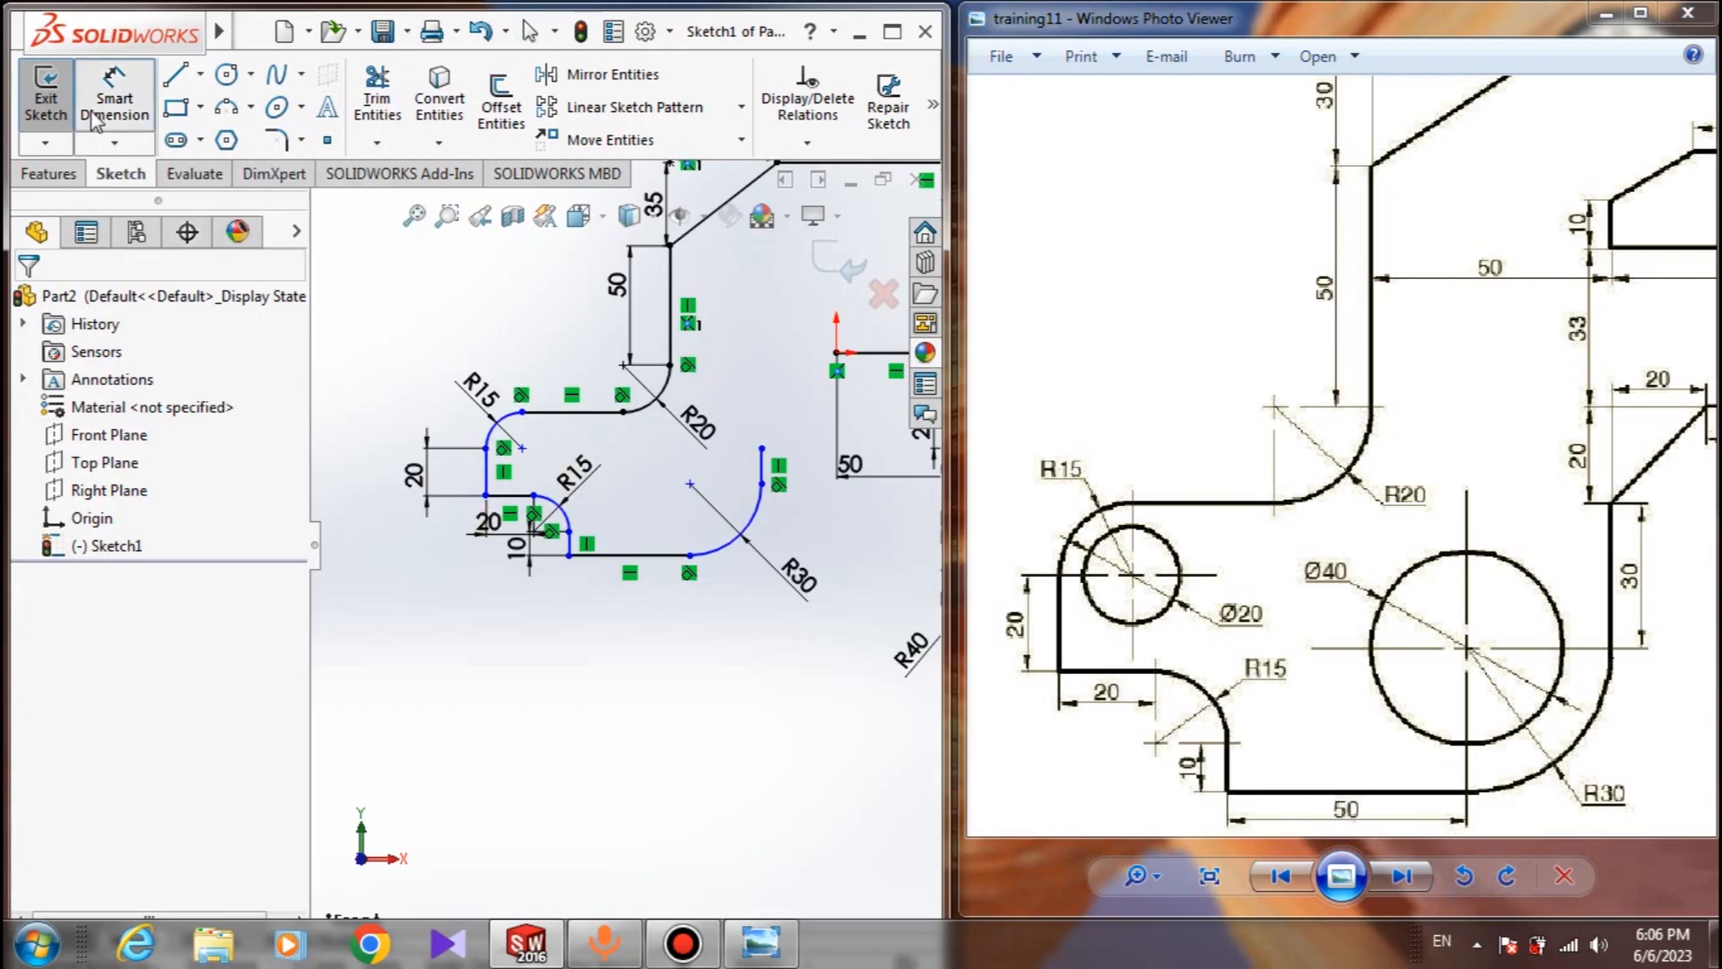
pyautogui.click(628, 555)
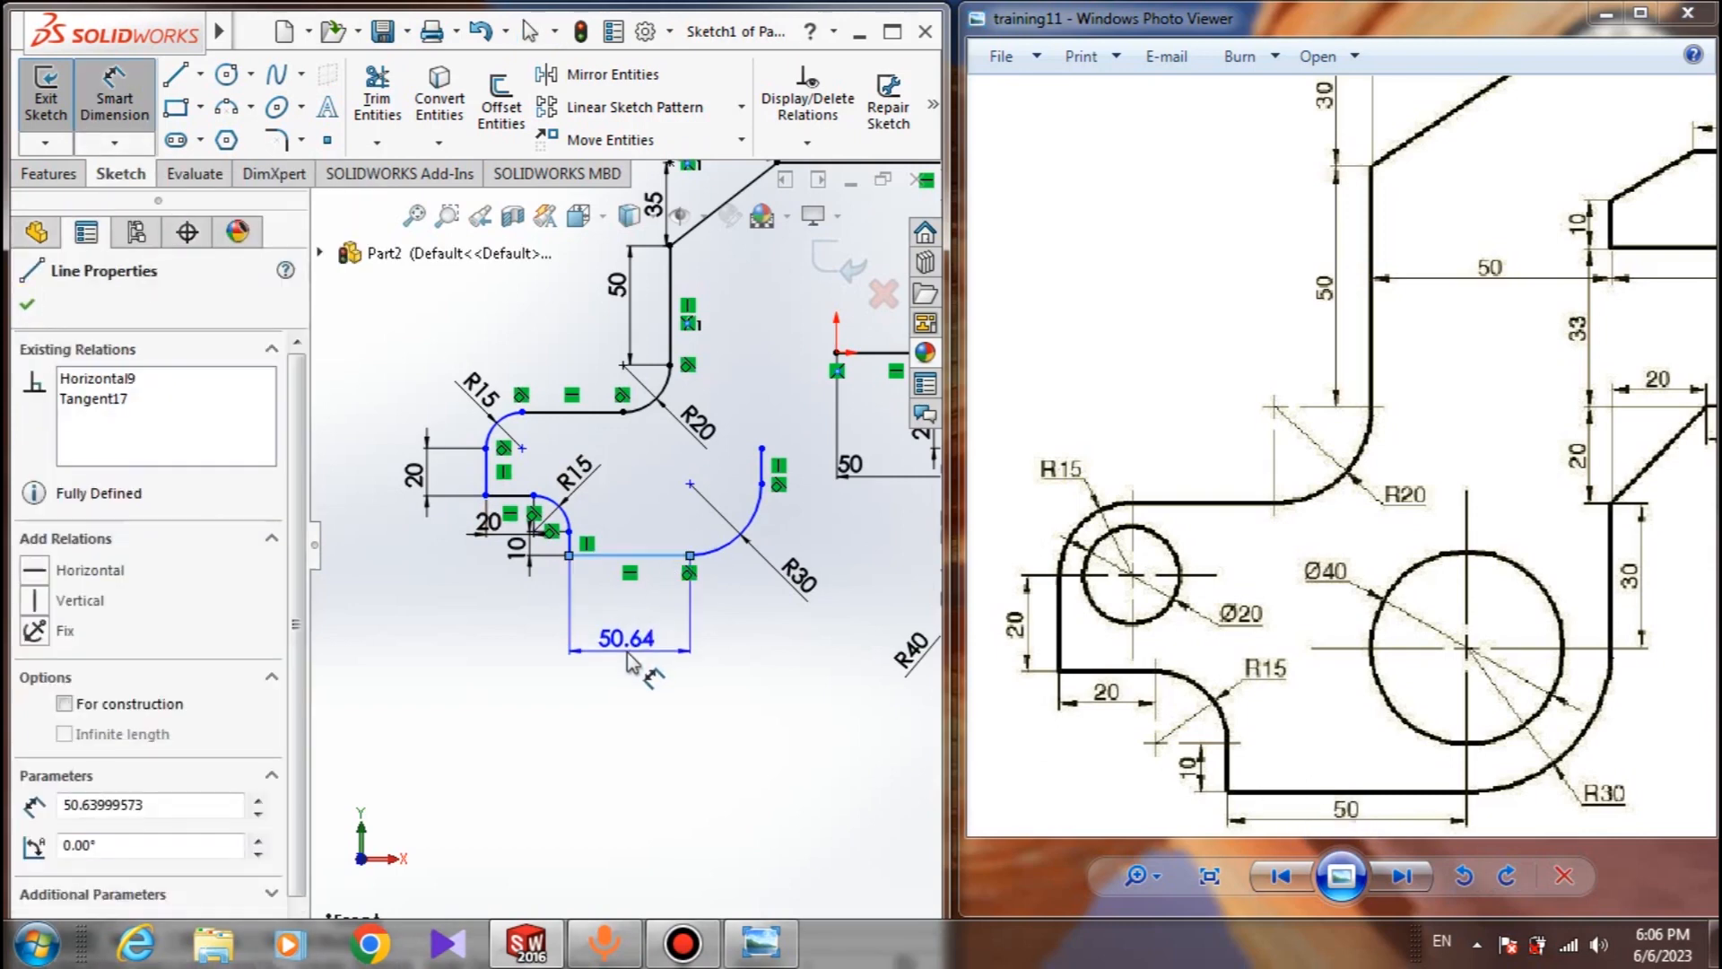
pyautogui.click(628, 662)
pyautogui.write('50')
pyautogui.press('Return')
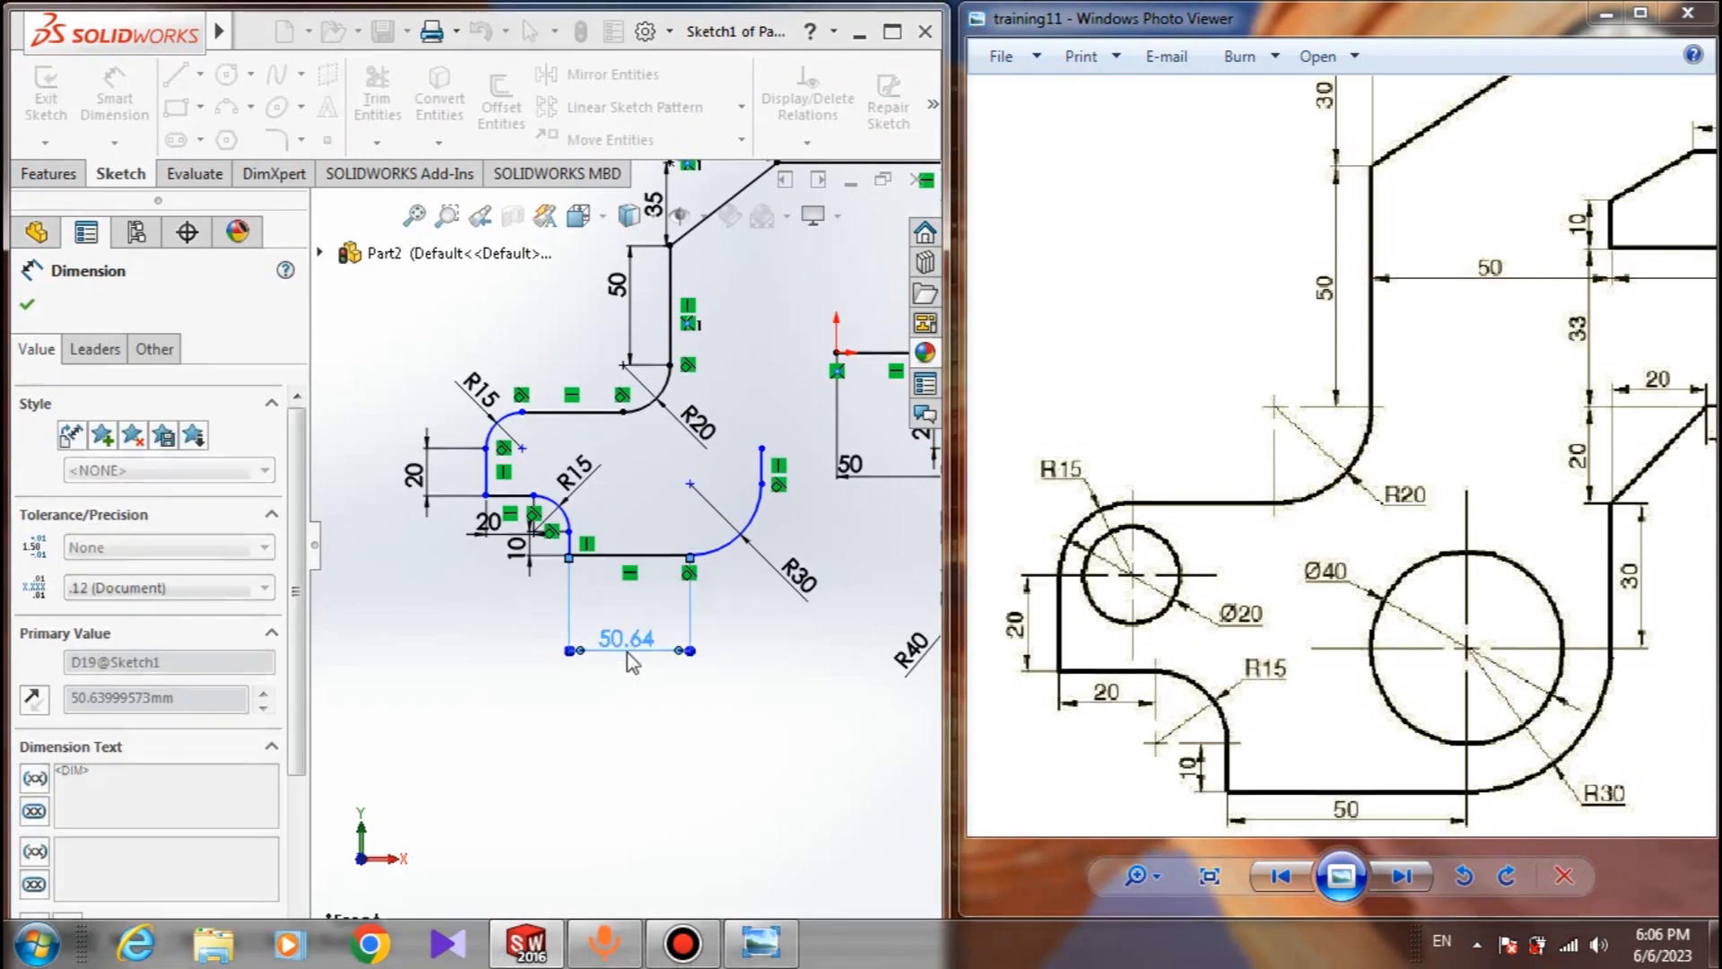
# Dimension the vertical line above the R30 fillet to 30 mm
pyautogui.scroll(-1, 644, 567)
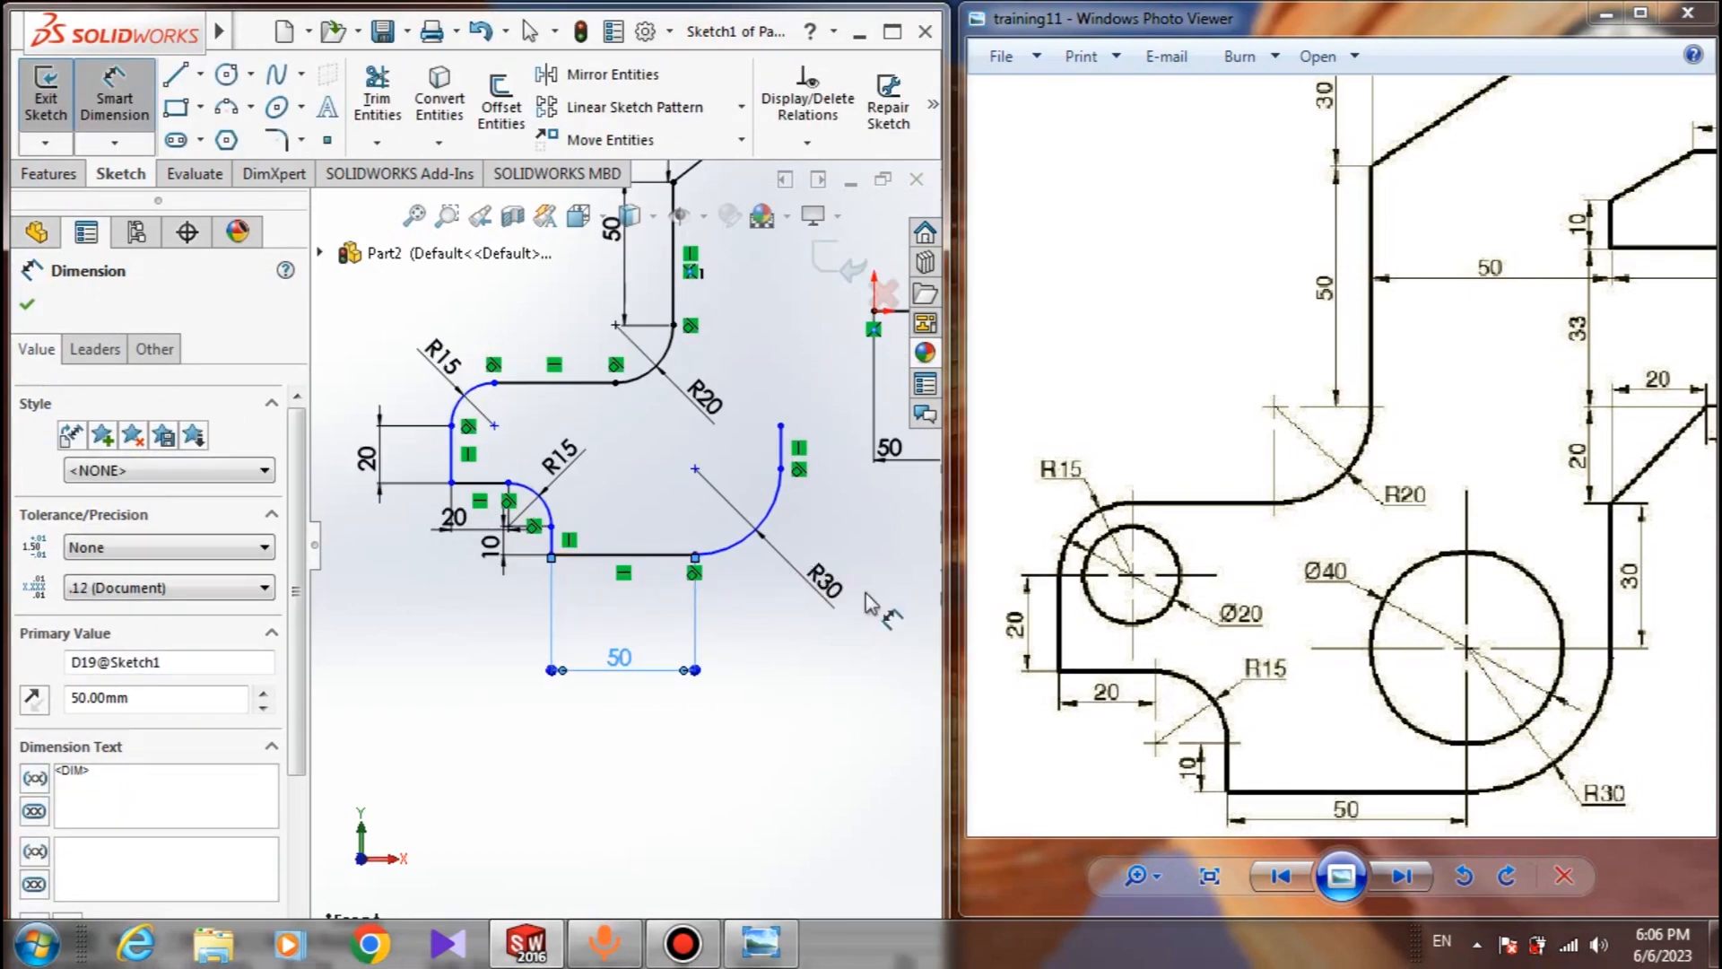
pyautogui.click(782, 446)
pyautogui.click(857, 489)
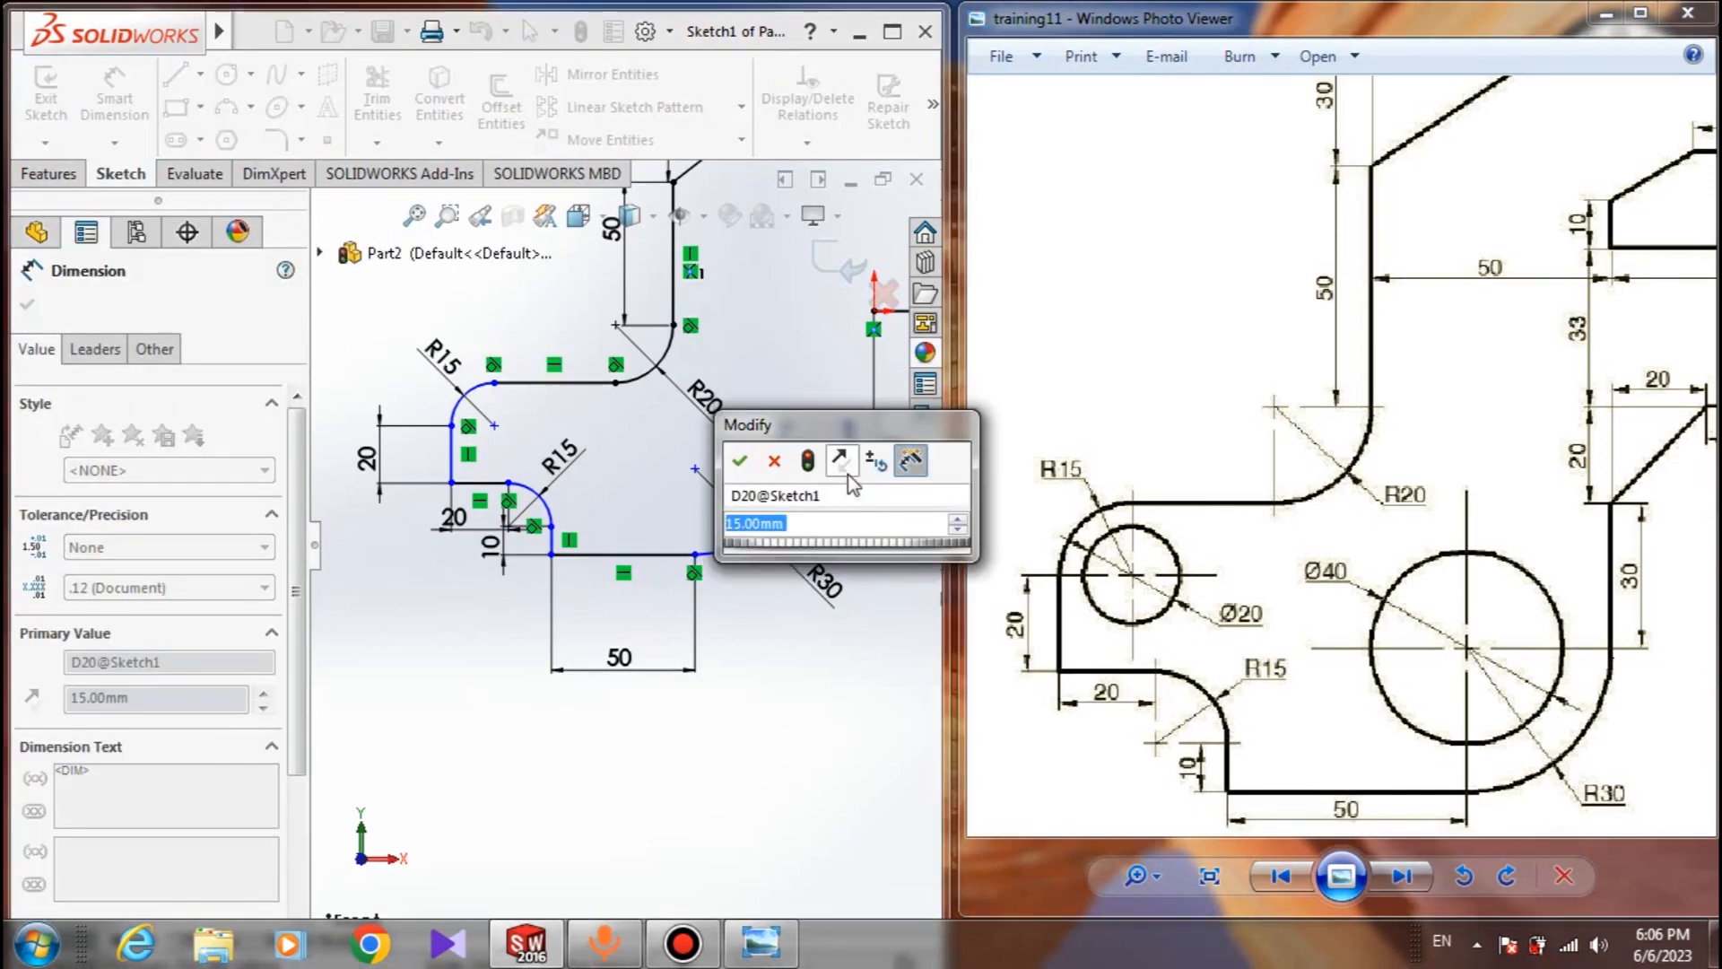
pyautogui.write('30')
pyautogui.press('Return')
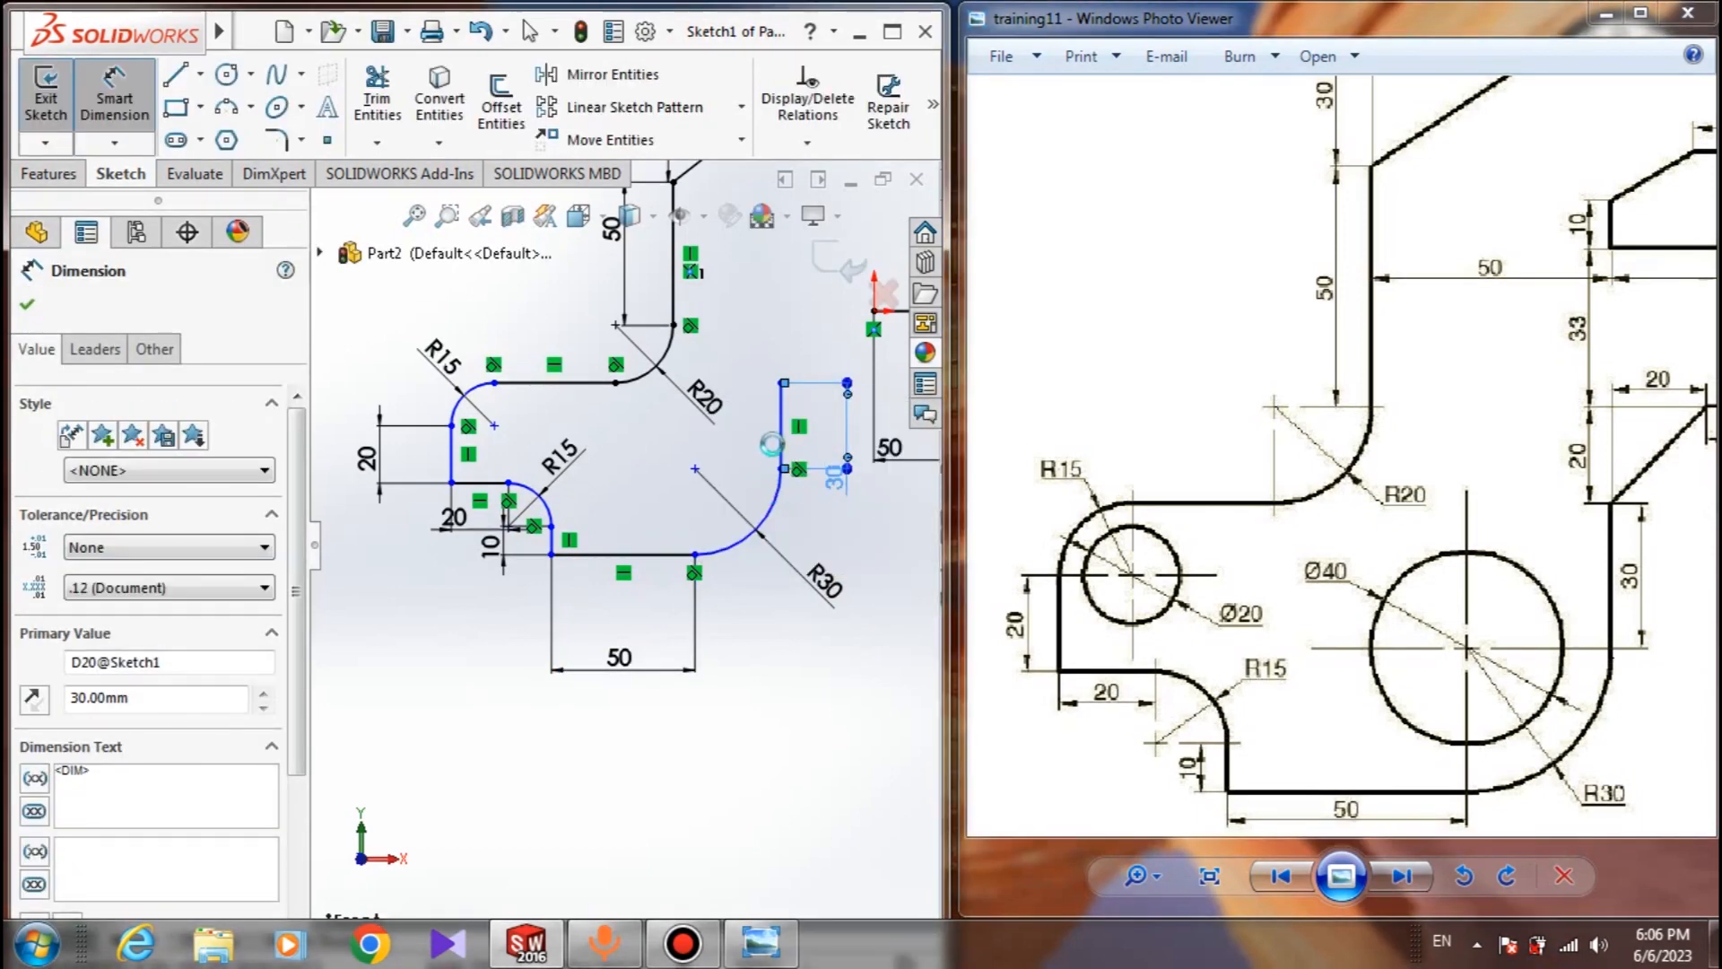
# Bring the middle of the reference drawing into view and sketch a diagonal line from the upper end of the 30 mm line to the origin
pyautogui.press('z')
pyautogui.moveTo(1433, 473)
pyautogui.mouseDown()
pyautogui.moveTo(1399, 489)
pyautogui.moveTo(1101, 409)
pyautogui.moveTo(1024, 514)
pyautogui.mouseUp()
pyautogui.click(176, 75)
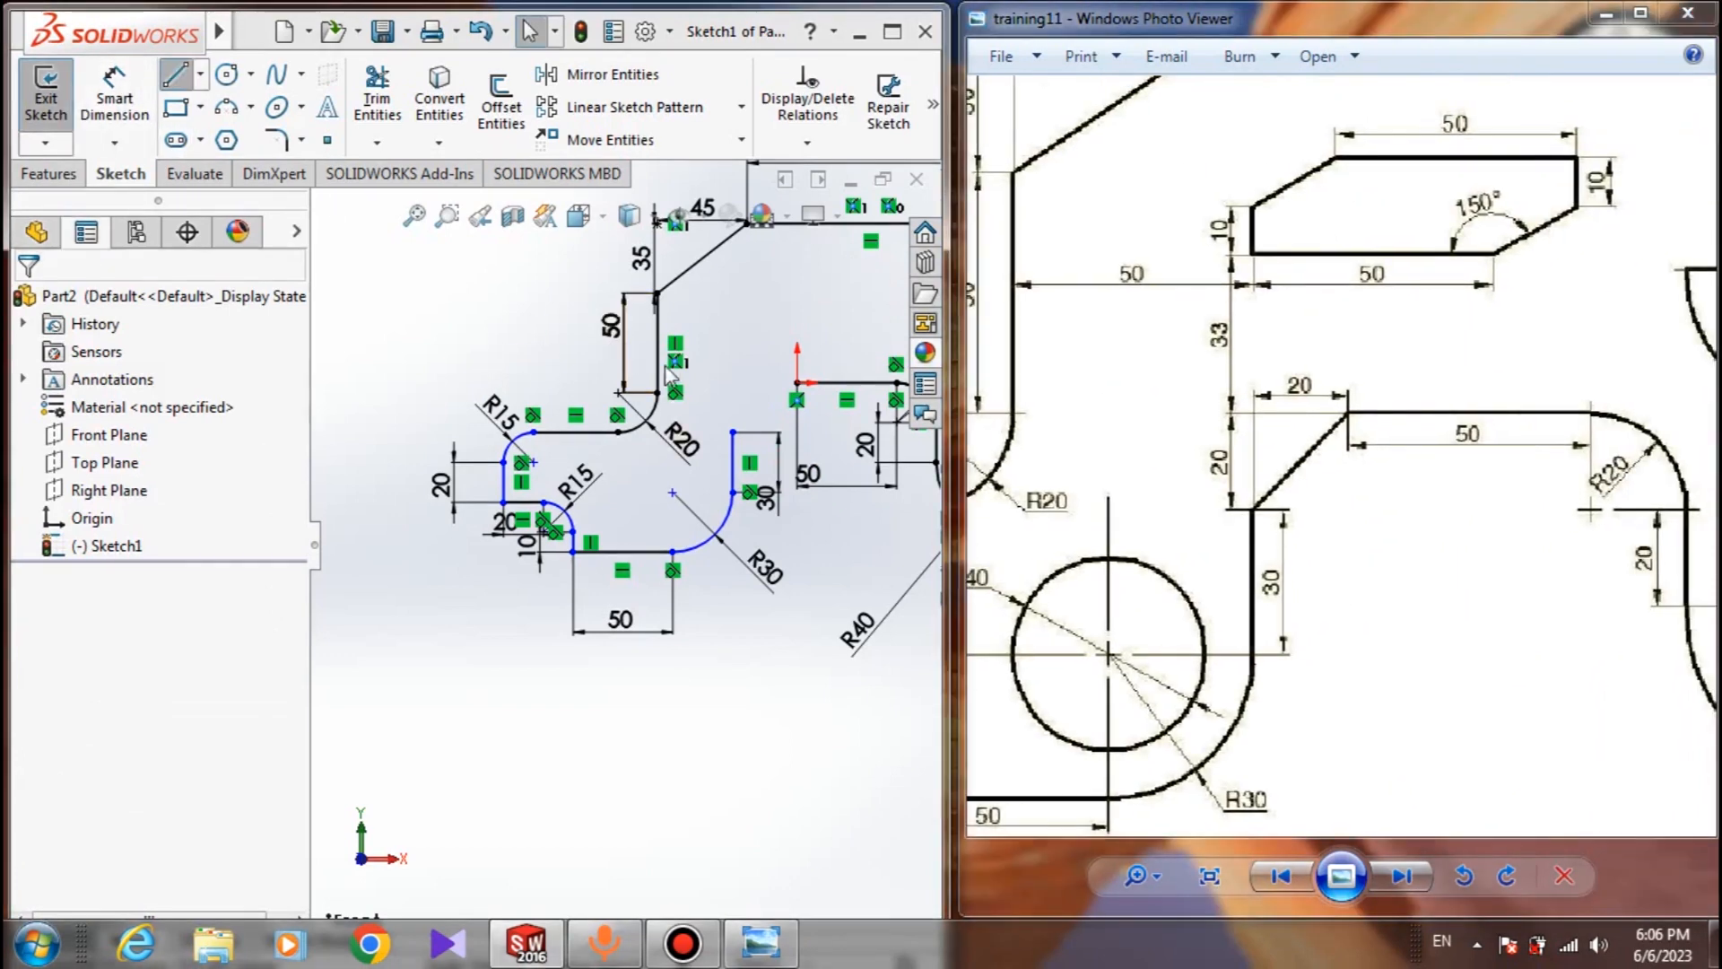
pyautogui.scroll(2, 722, 356)
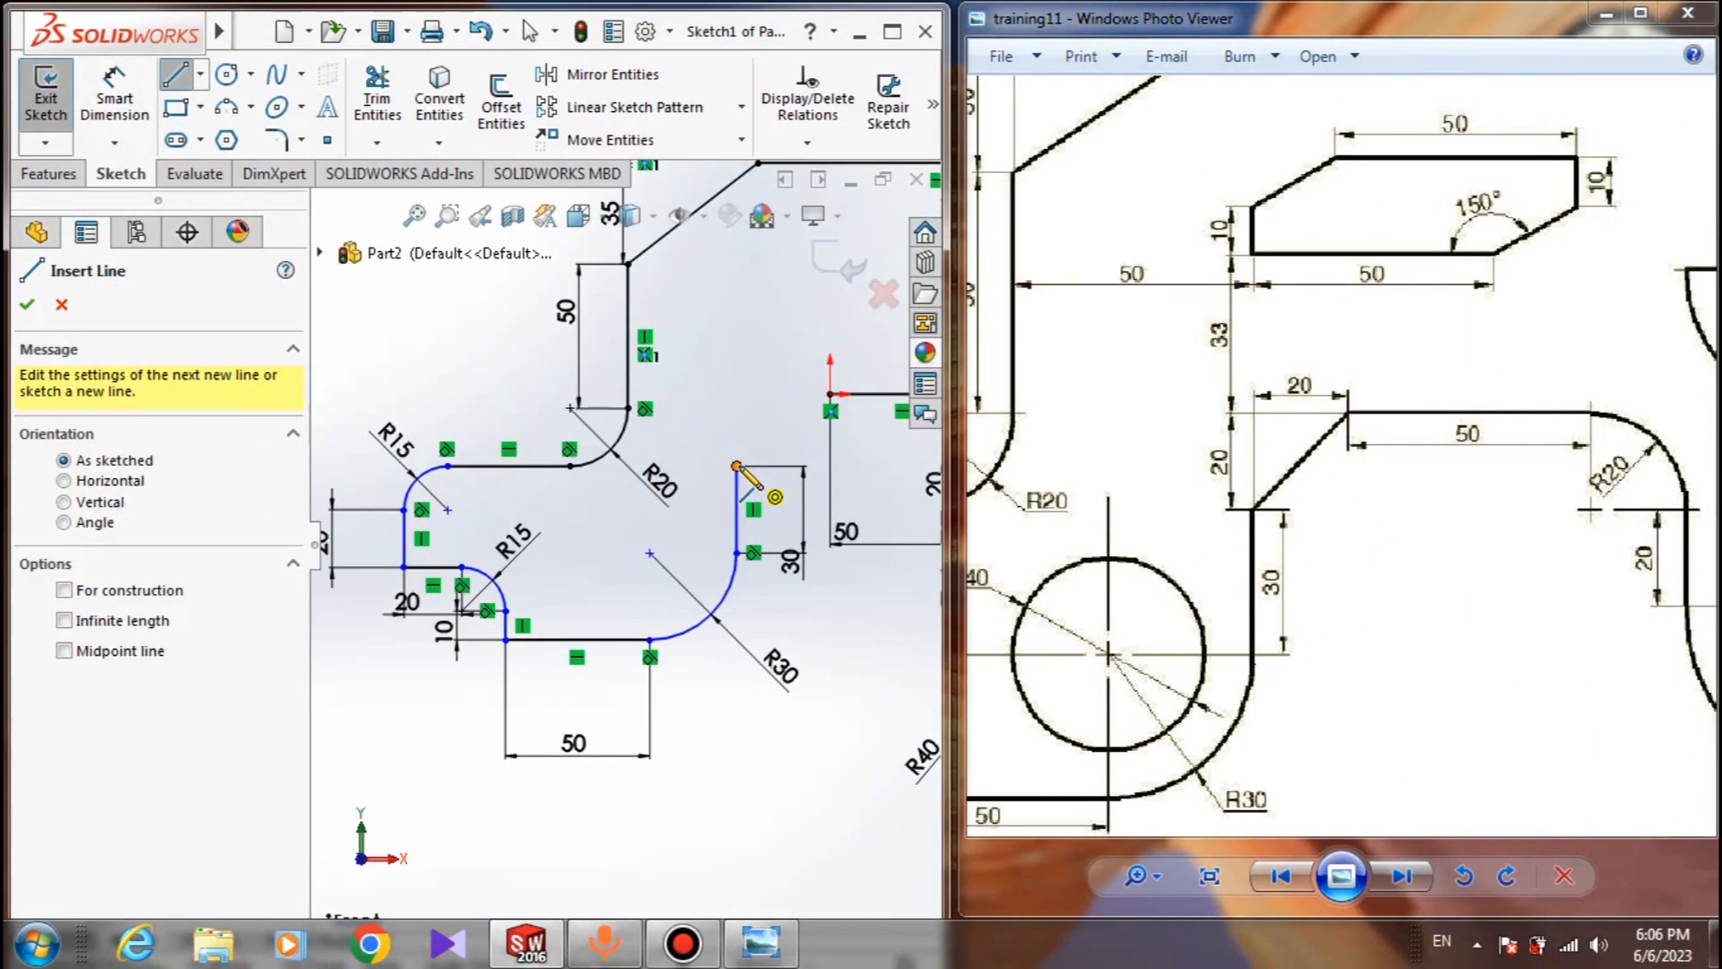
pyautogui.click(738, 466)
pyautogui.click(831, 411)
pyautogui.press('Escape')
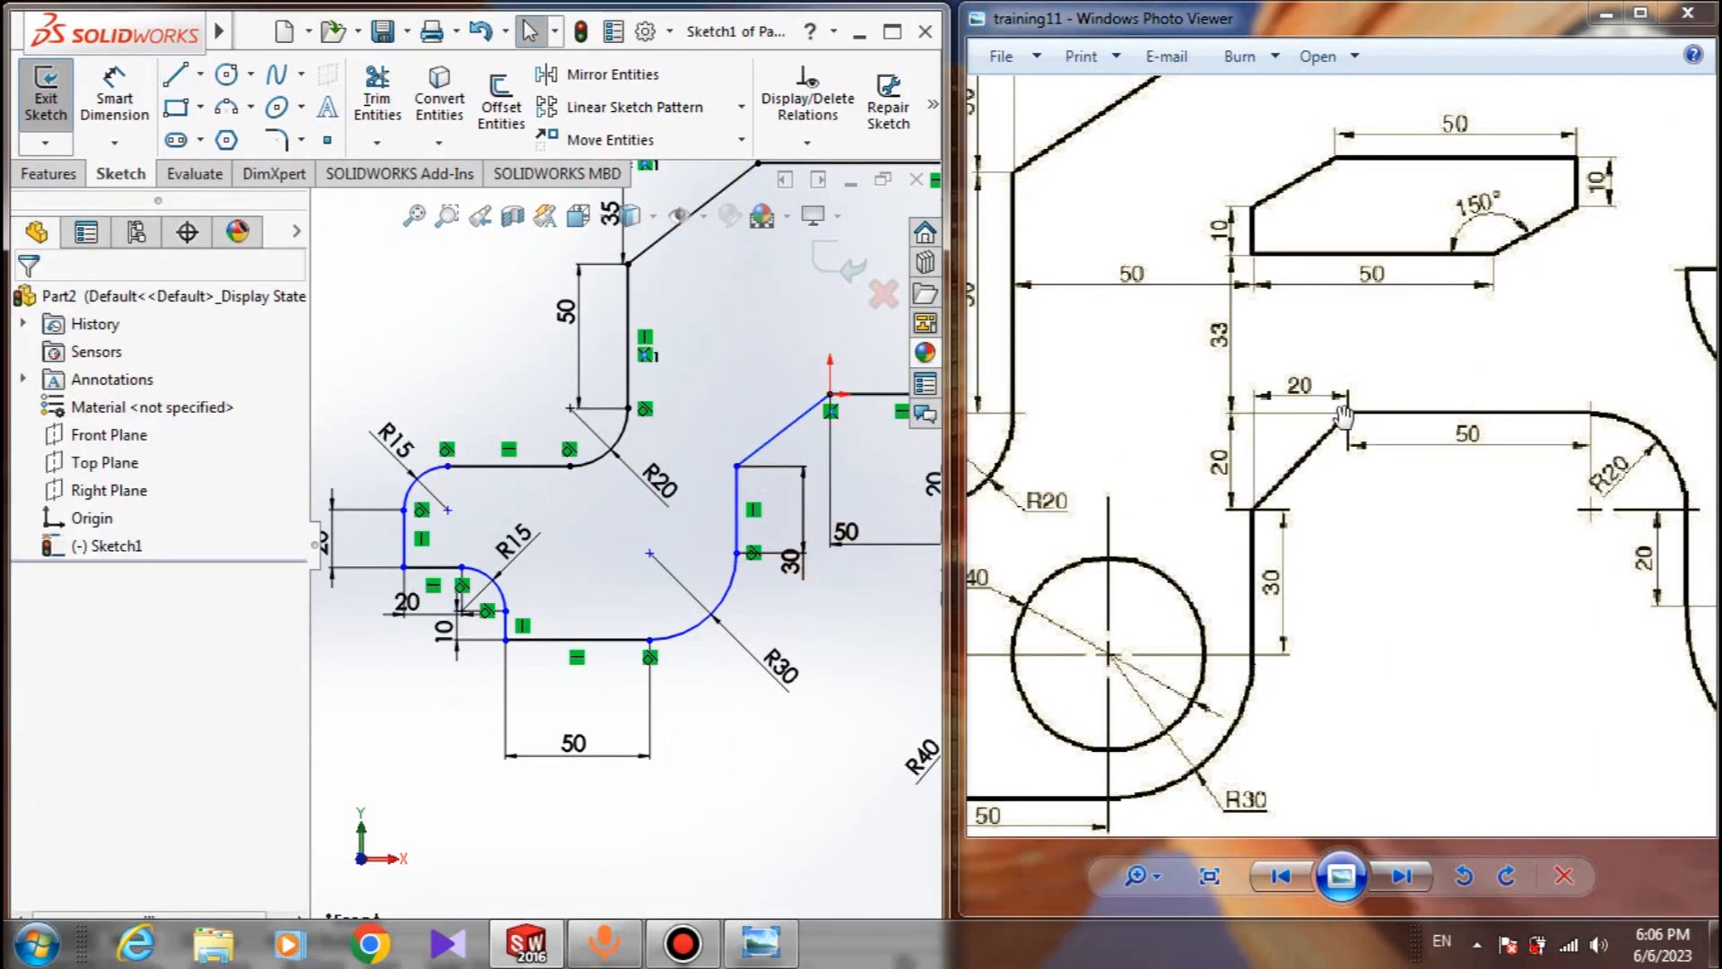
# Add a driven vertical dimension between the diagonal line's lower end and the origin
pyautogui.click(106, 99)
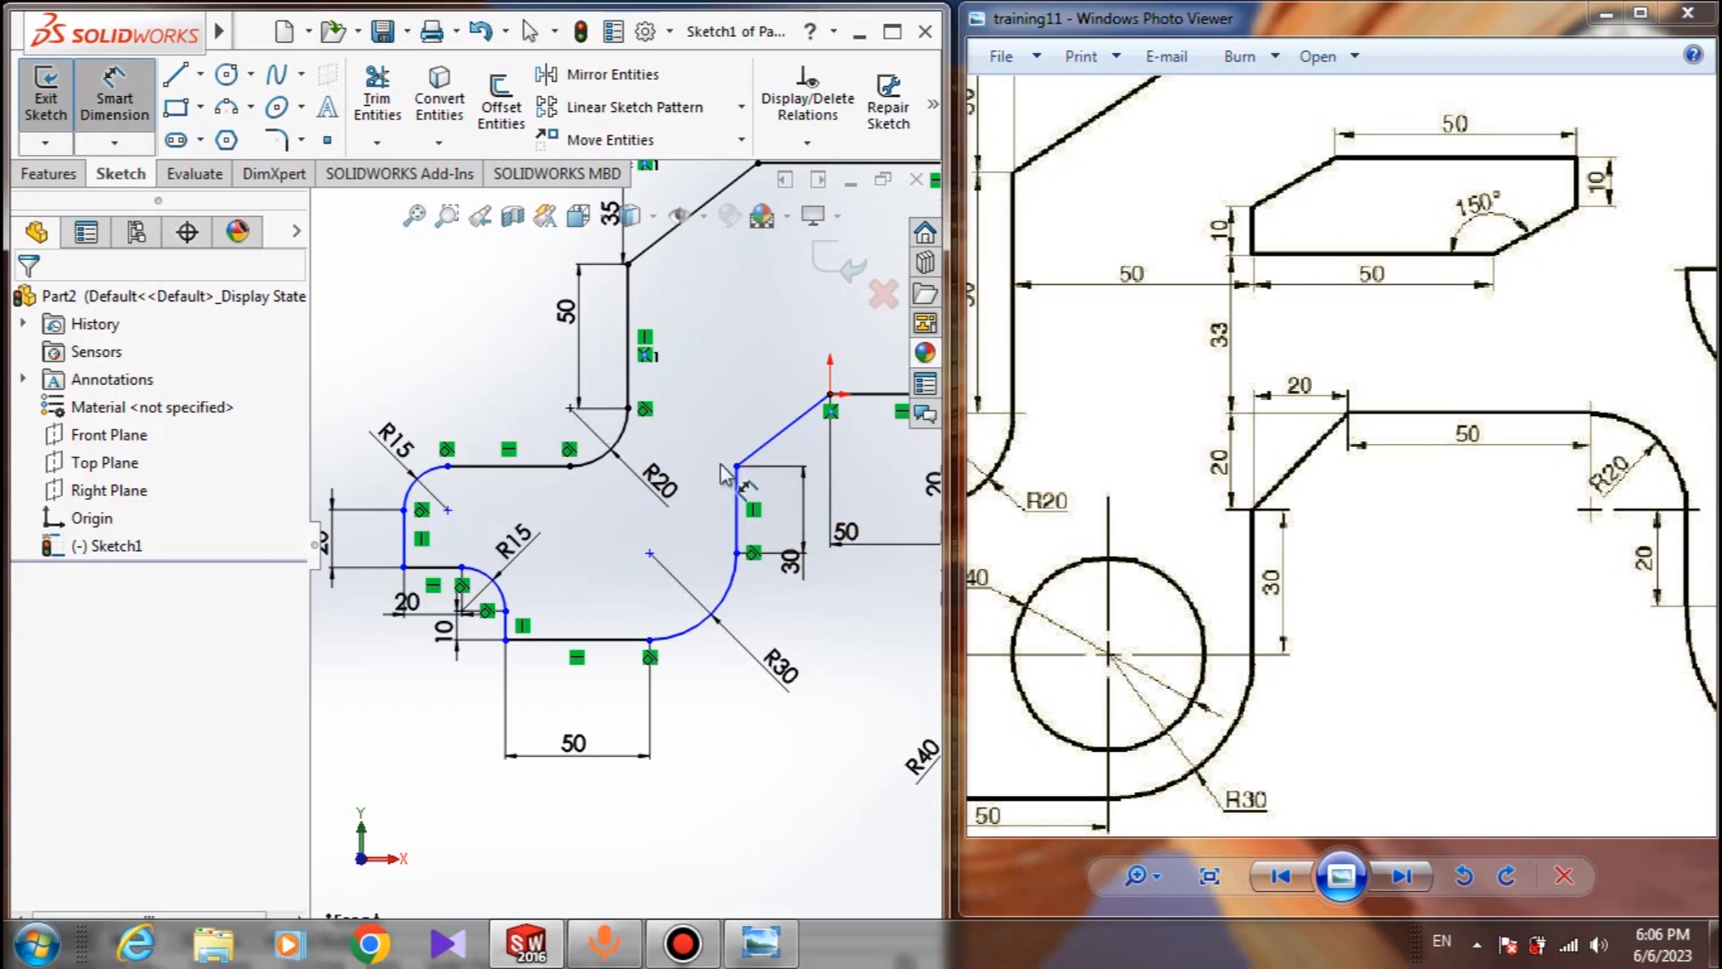
pyautogui.click(737, 465)
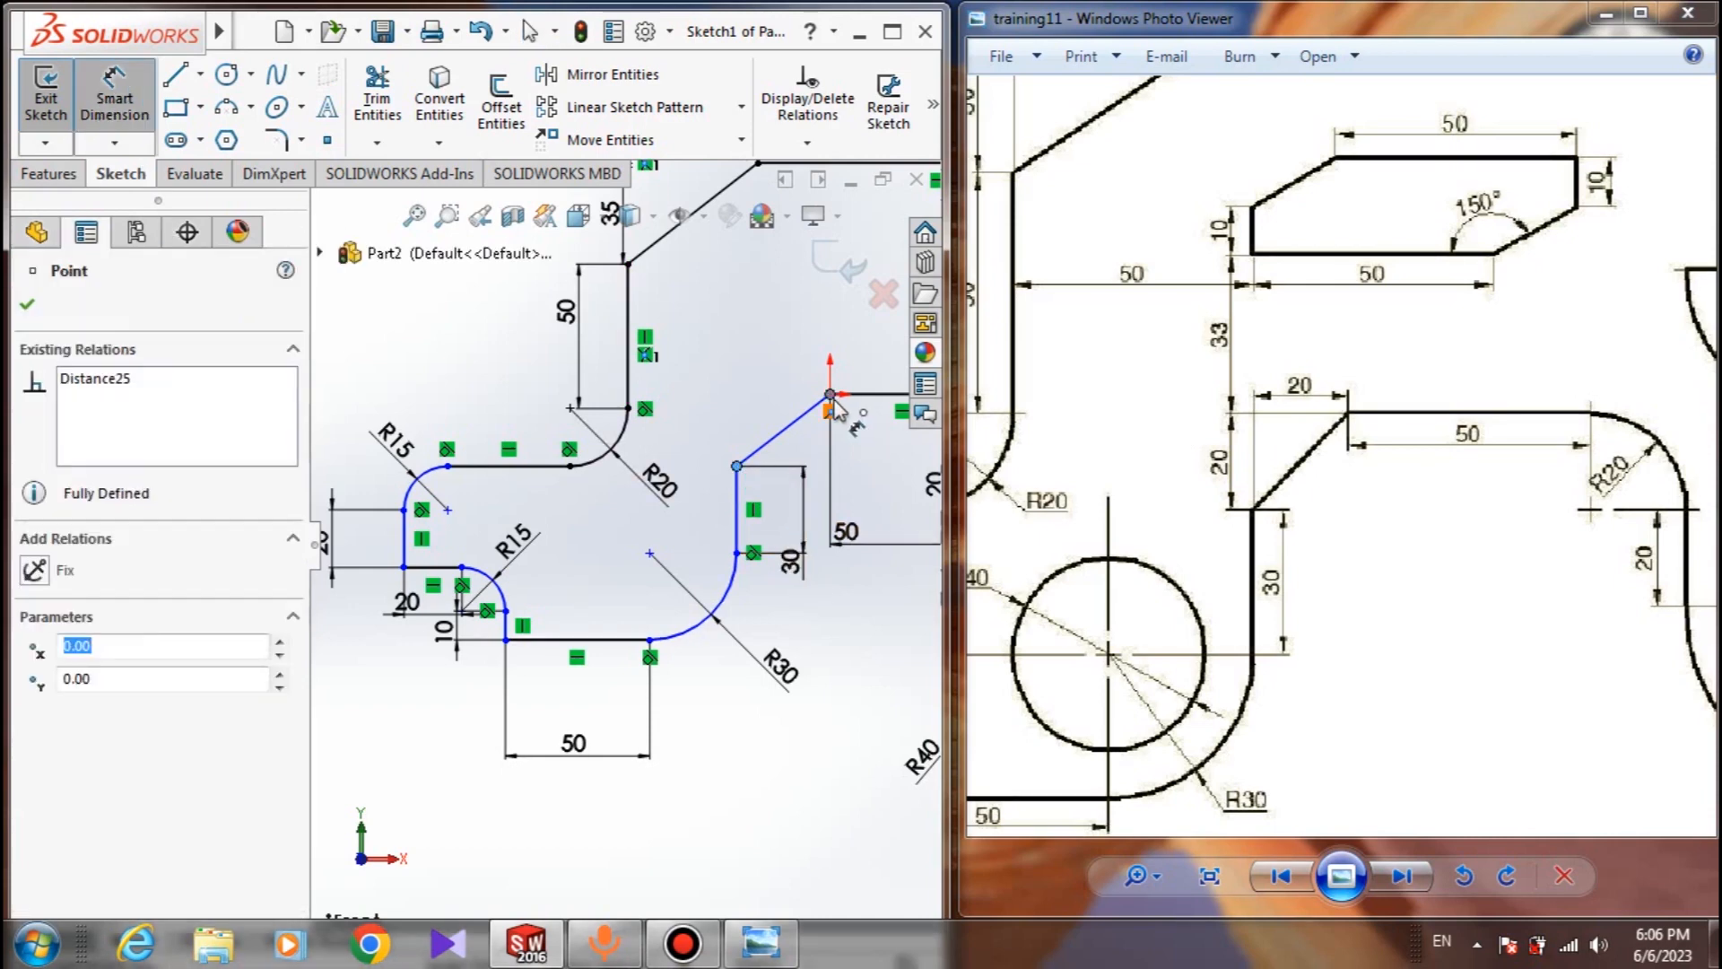
pyautogui.click(831, 396)
pyautogui.click(717, 439)
pyautogui.click(718, 440)
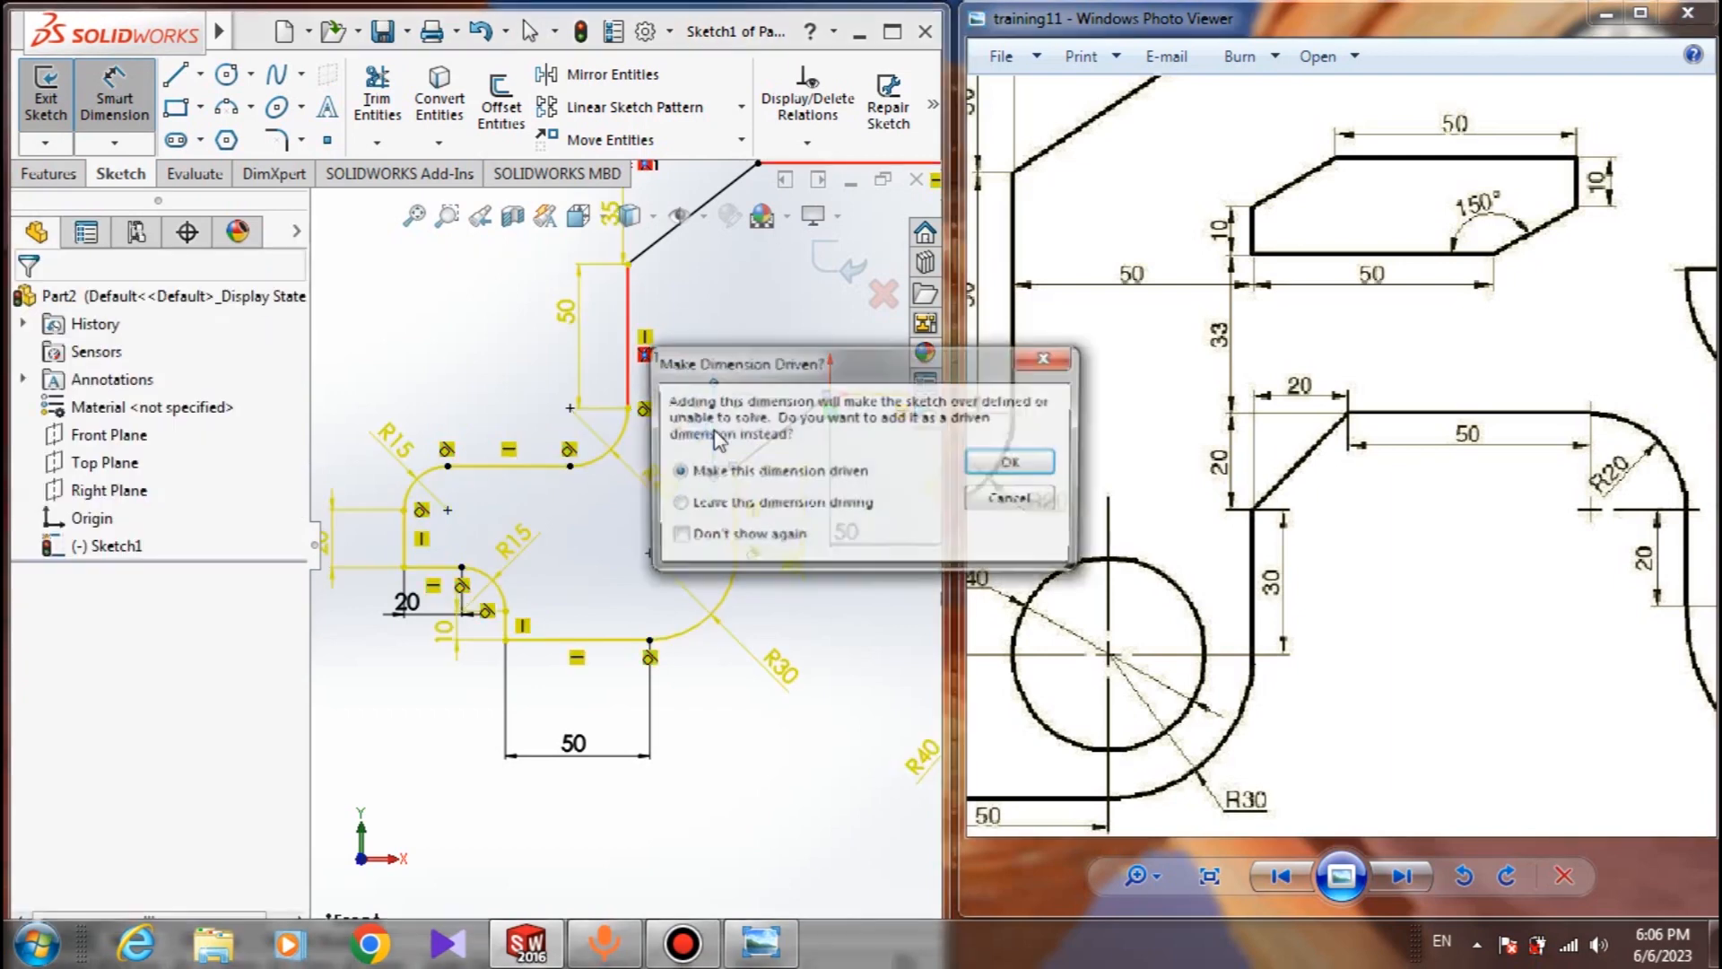
pyautogui.click(1012, 463)
# Maximize the part window and try to edit the driven vertical dimension of the diagonal line at the origin
pyautogui.click(895, 35)
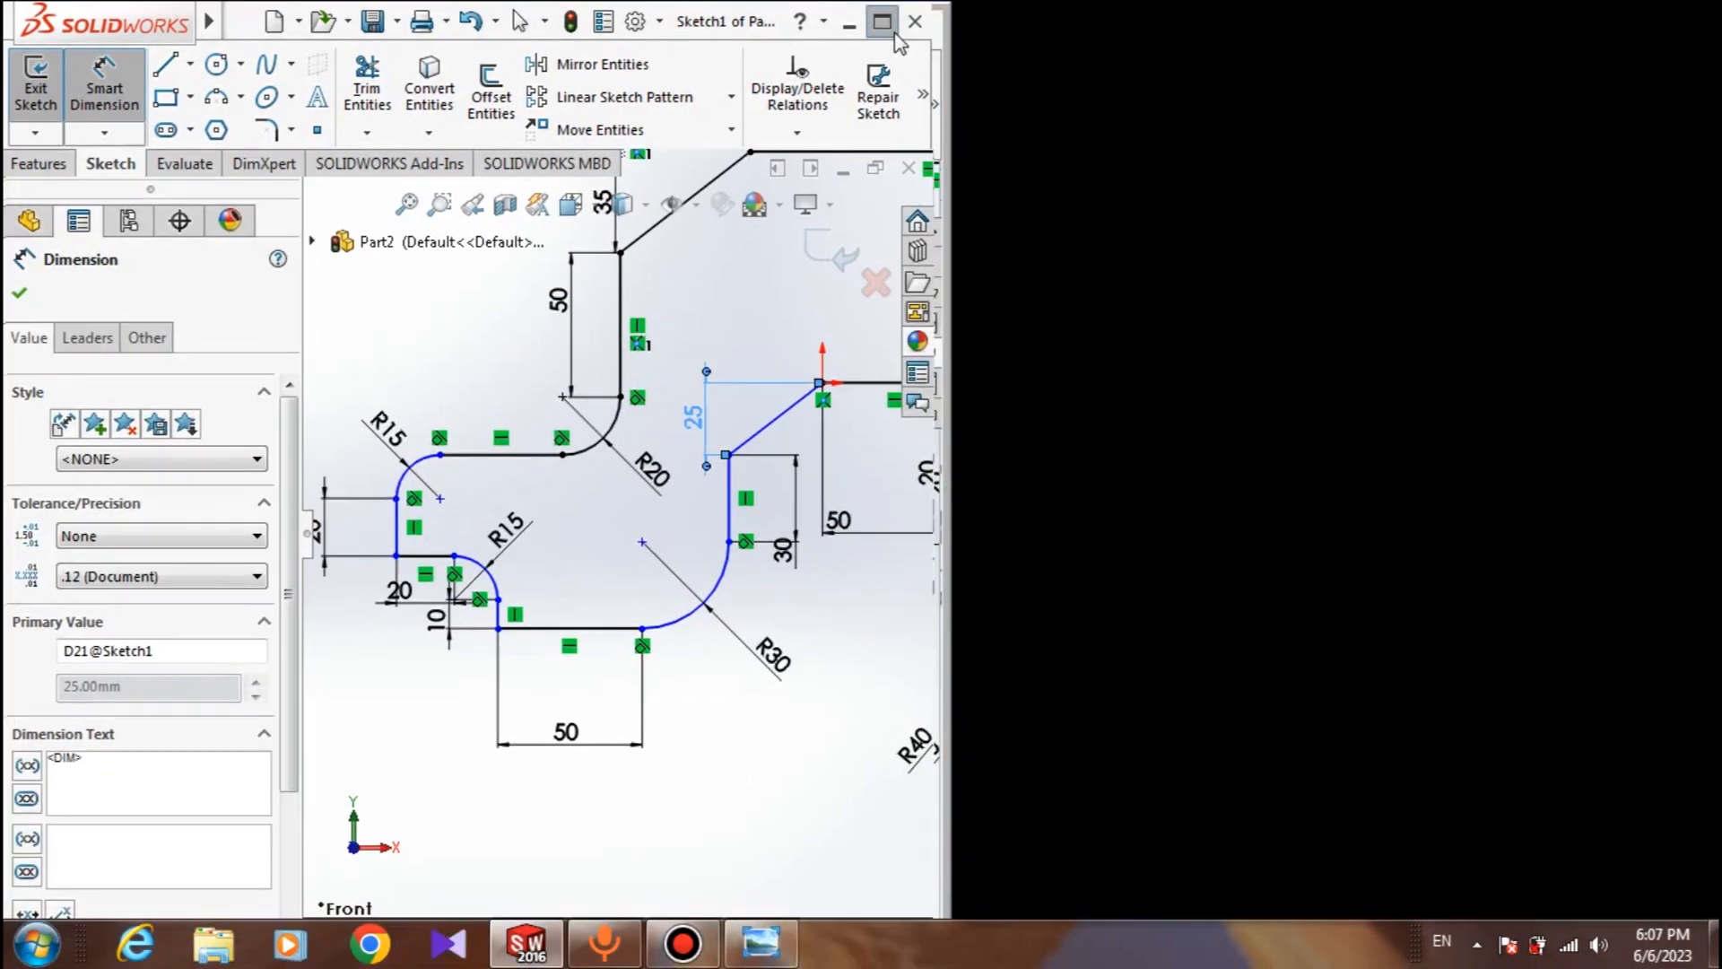
pyautogui.press('Escape')
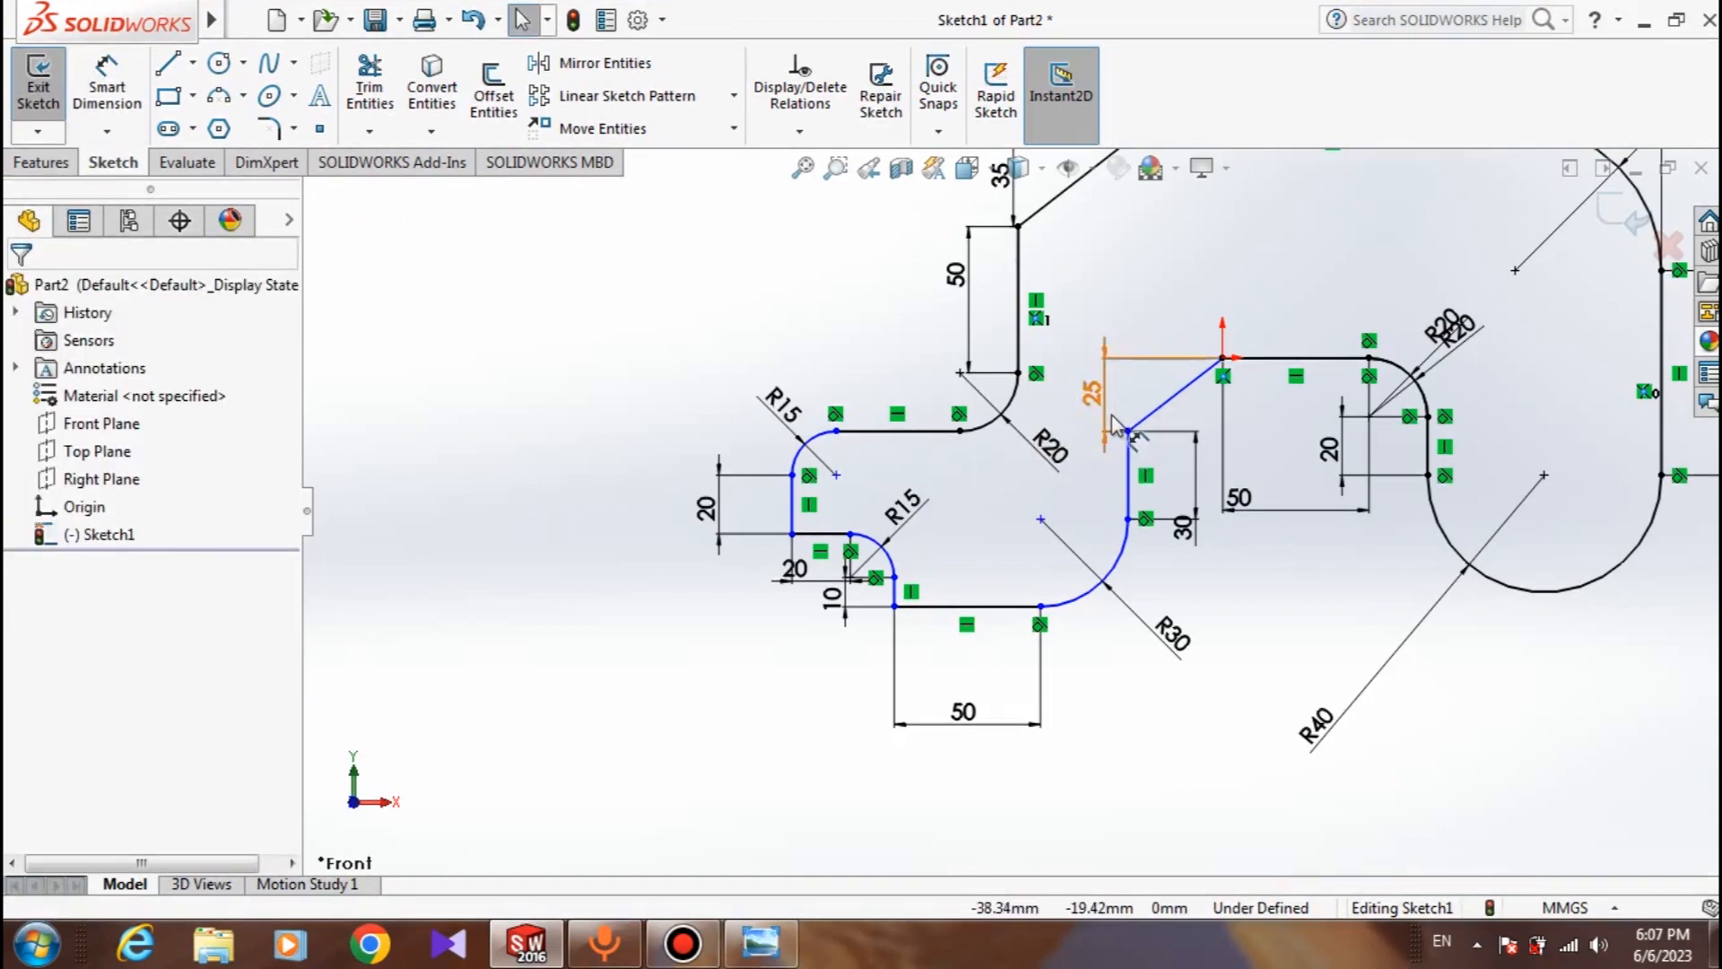
pyautogui.doubleClick(1092, 393)
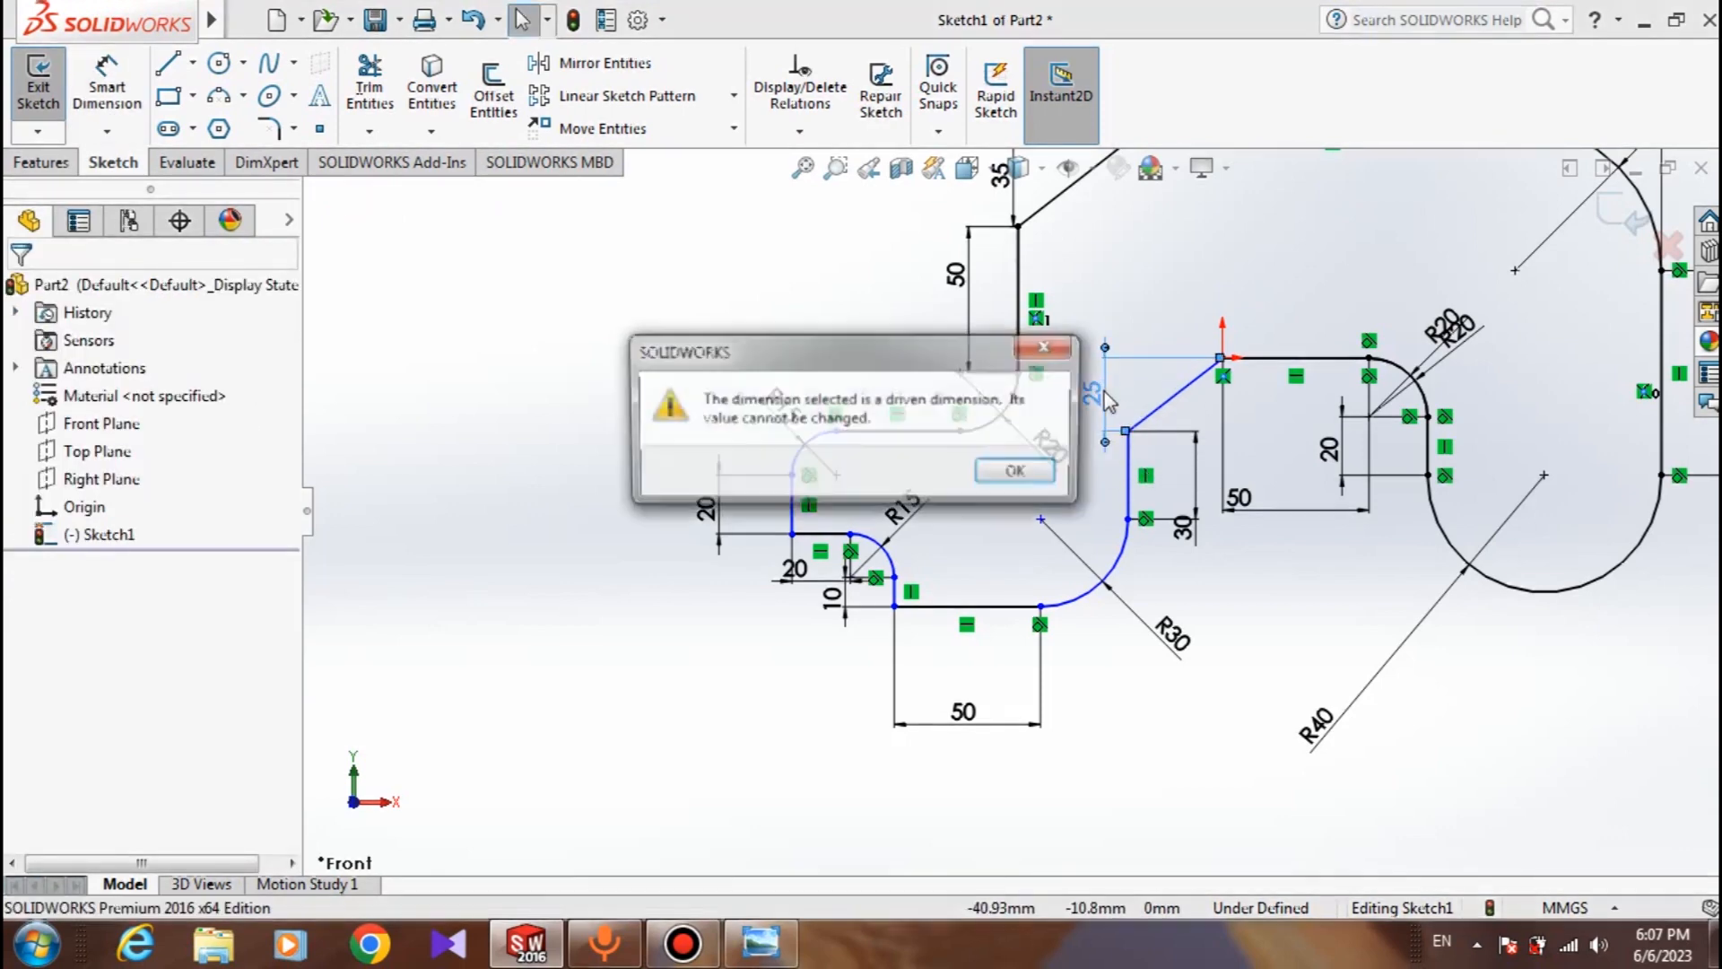
pyautogui.click(1011, 465)
pyautogui.click(1208, 615)
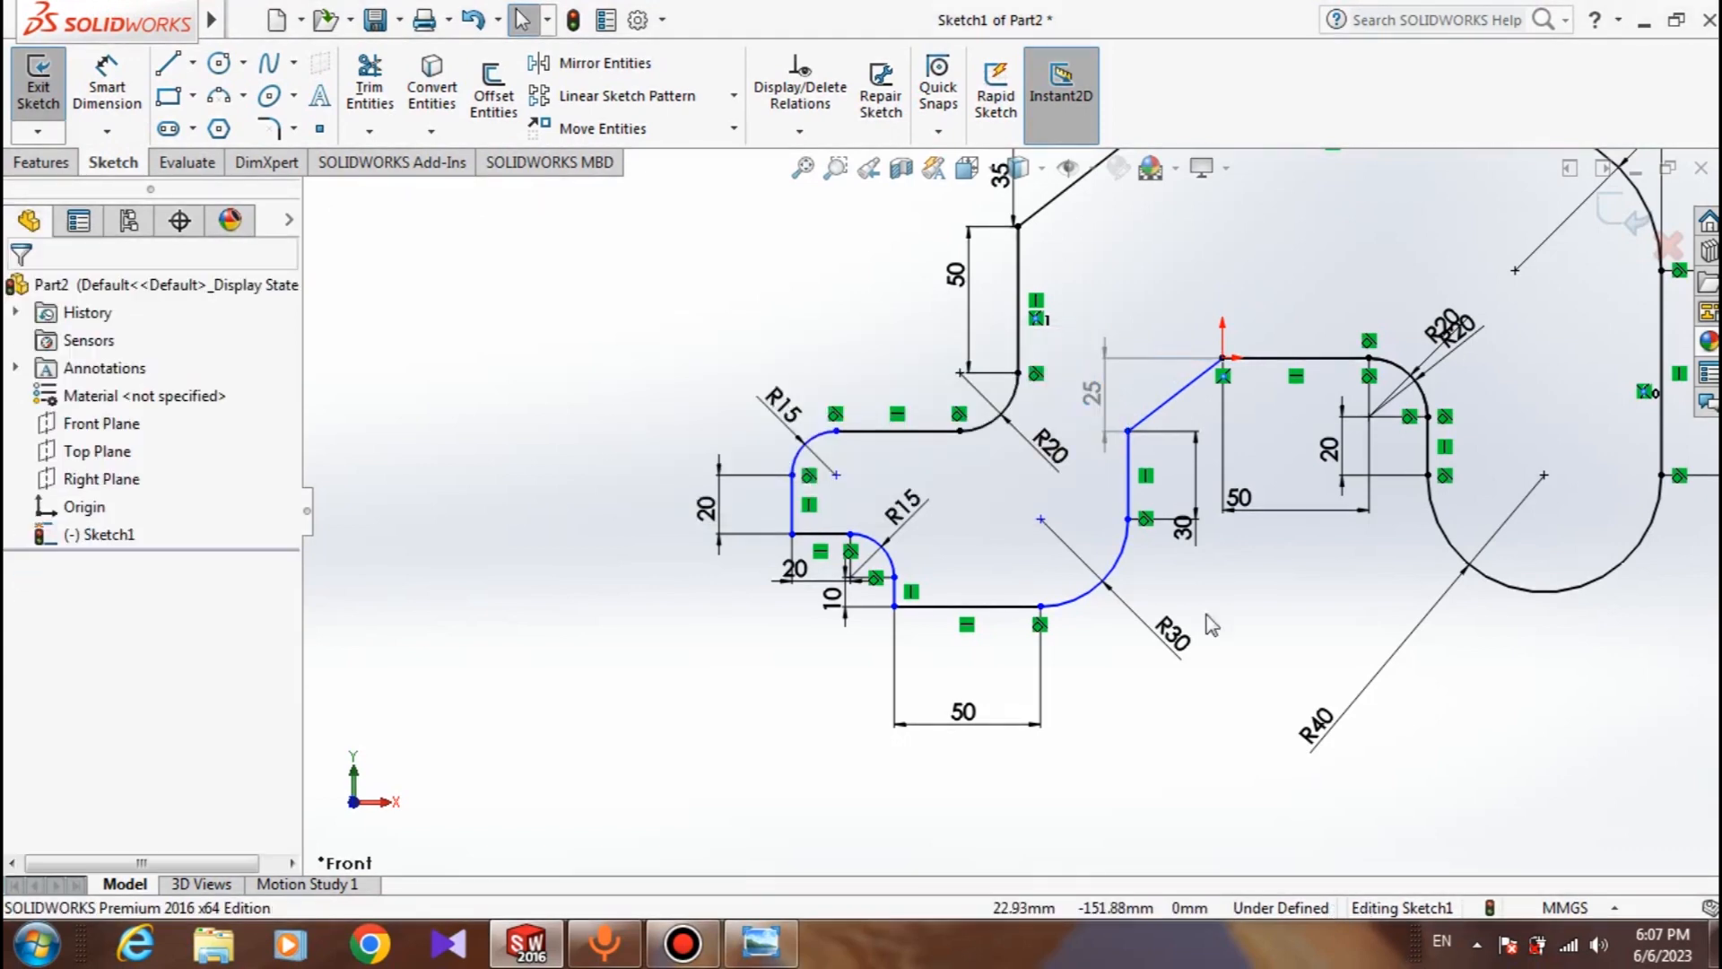
pyautogui.click(1157, 358)
pyautogui.press('Escape')
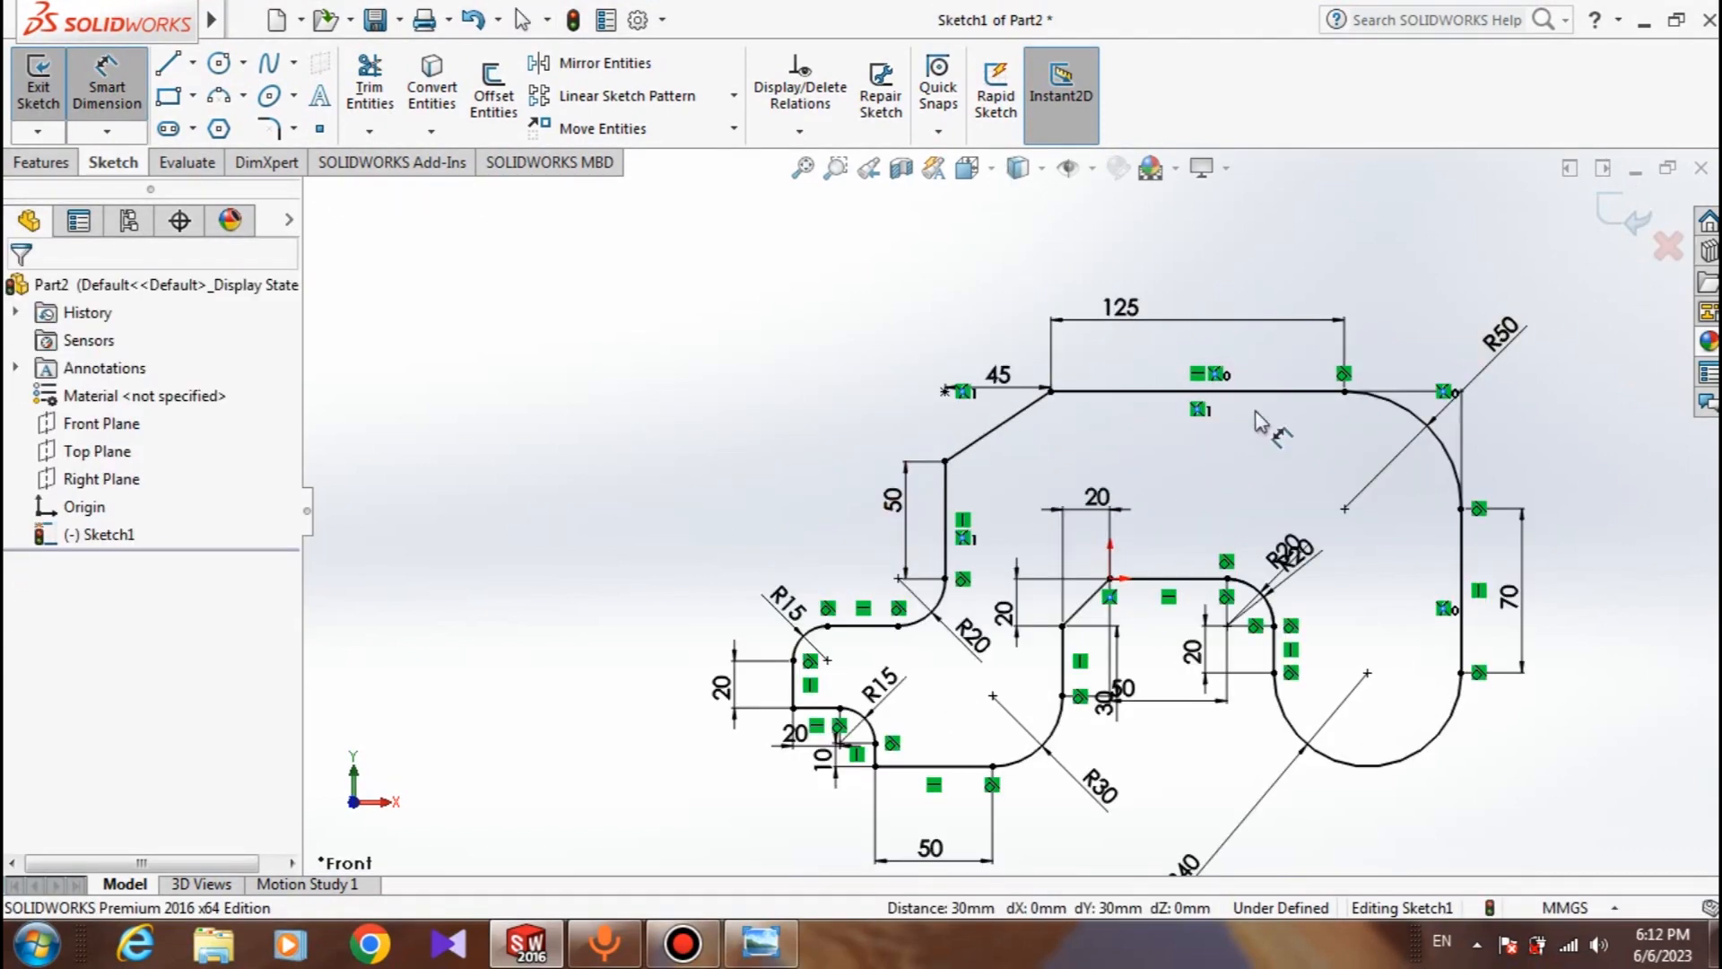
# Add a driven vertical dimension between the upper end of the 50 mm vertical line and the virtual corner point above it
pyautogui.scroll(-3, 1111, 628)
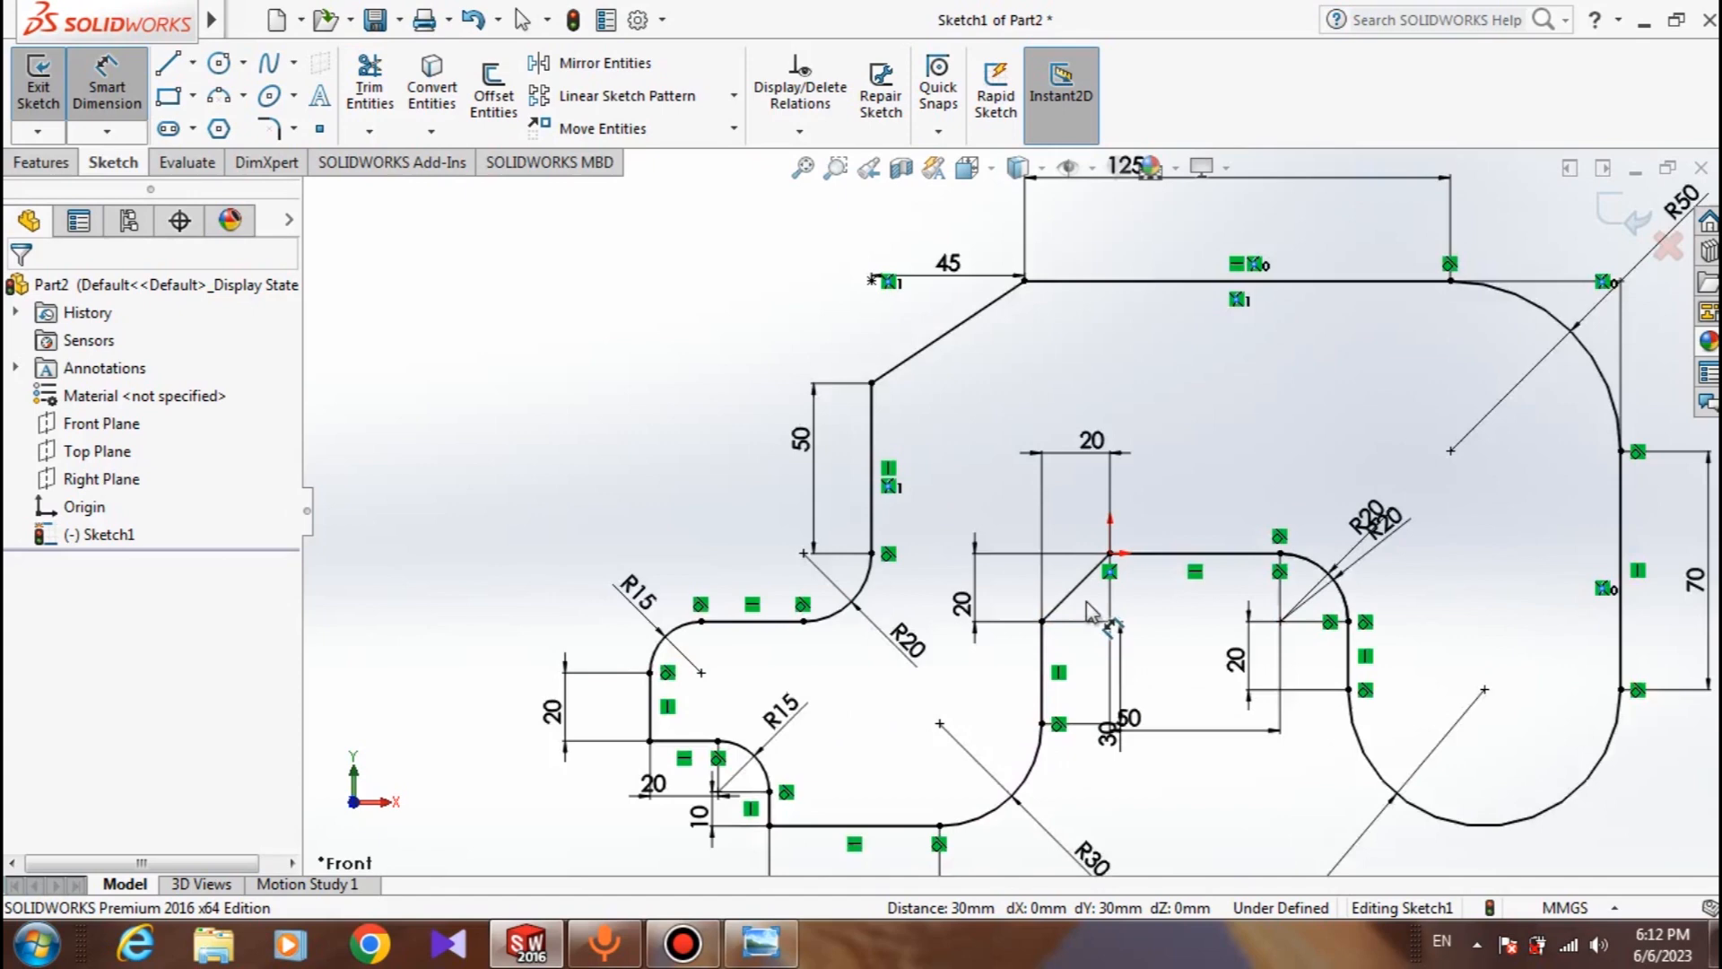
pyautogui.click(938, 601)
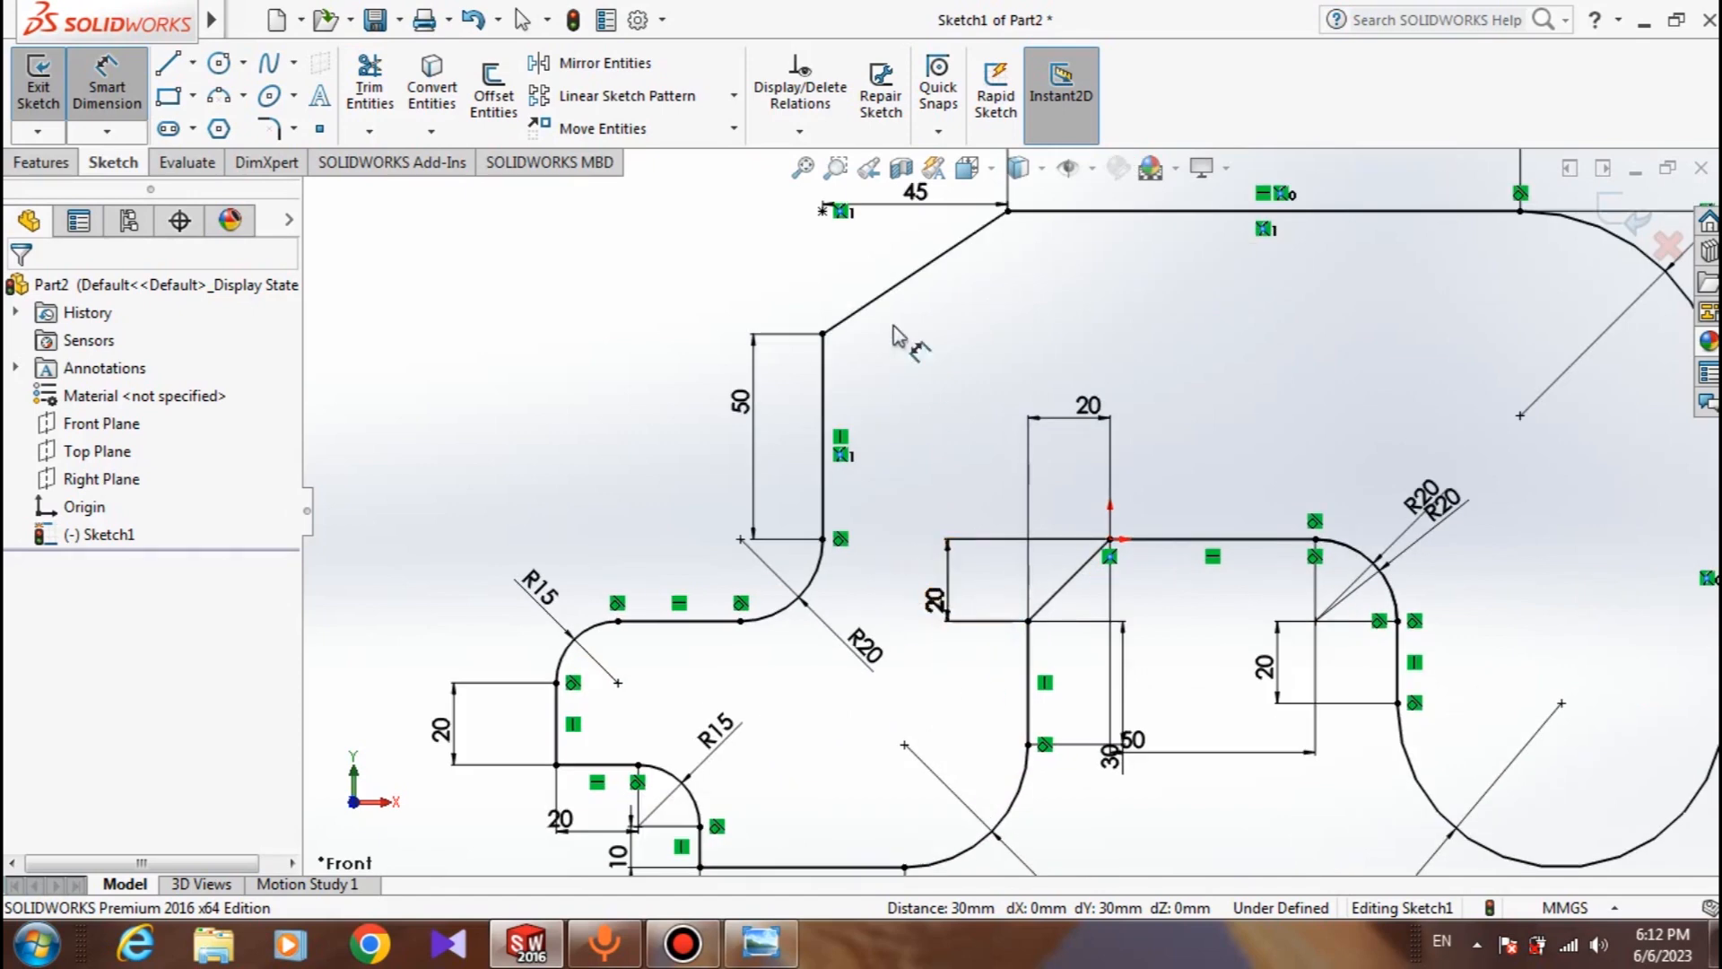
pyautogui.scroll(2, 906, 323)
pyautogui.scroll(-4, 897, 489)
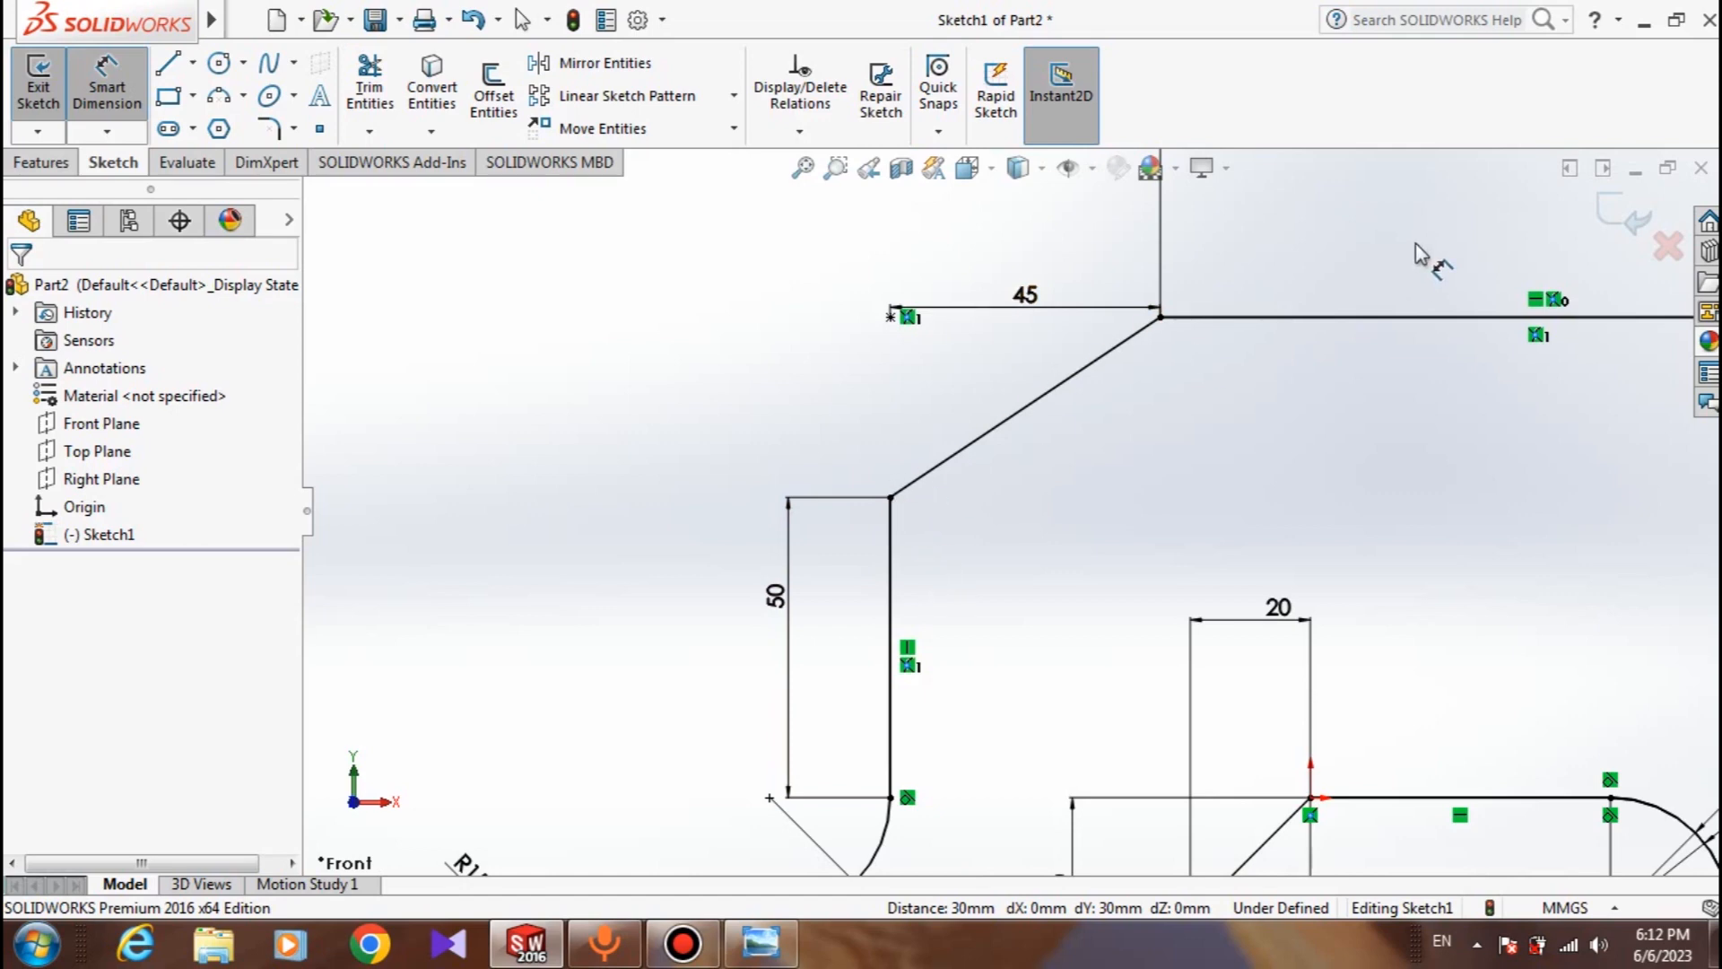
pyautogui.click(892, 498)
pyautogui.click(891, 318)
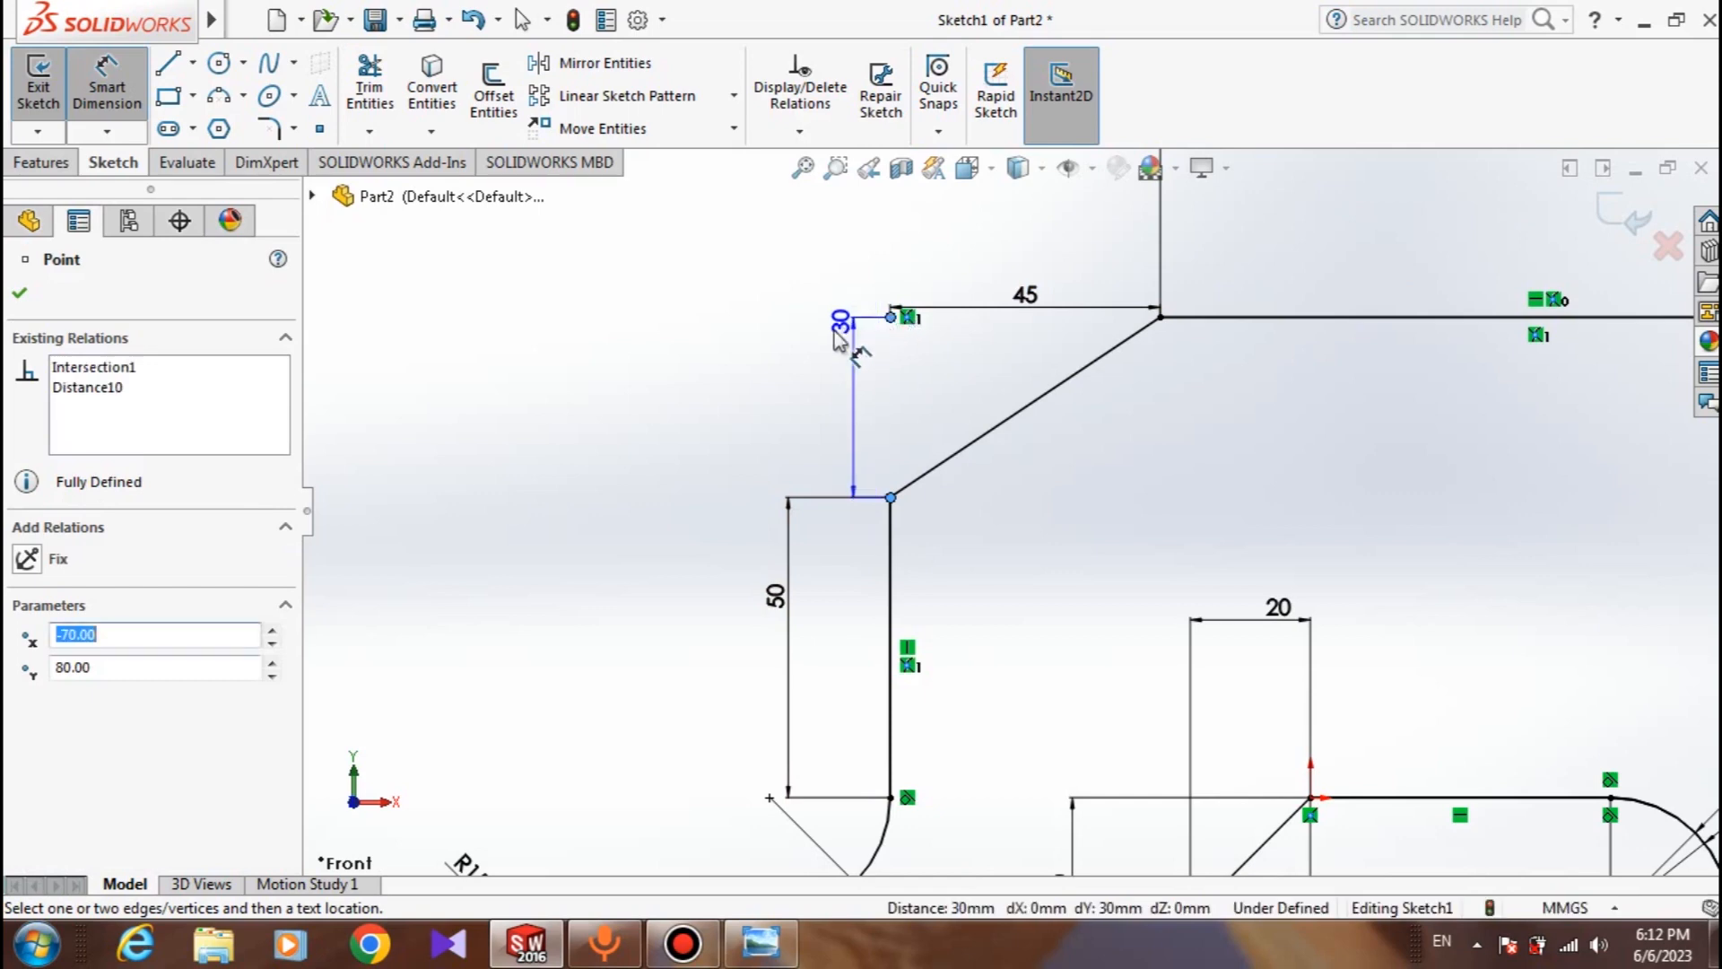
pyautogui.click(767, 359)
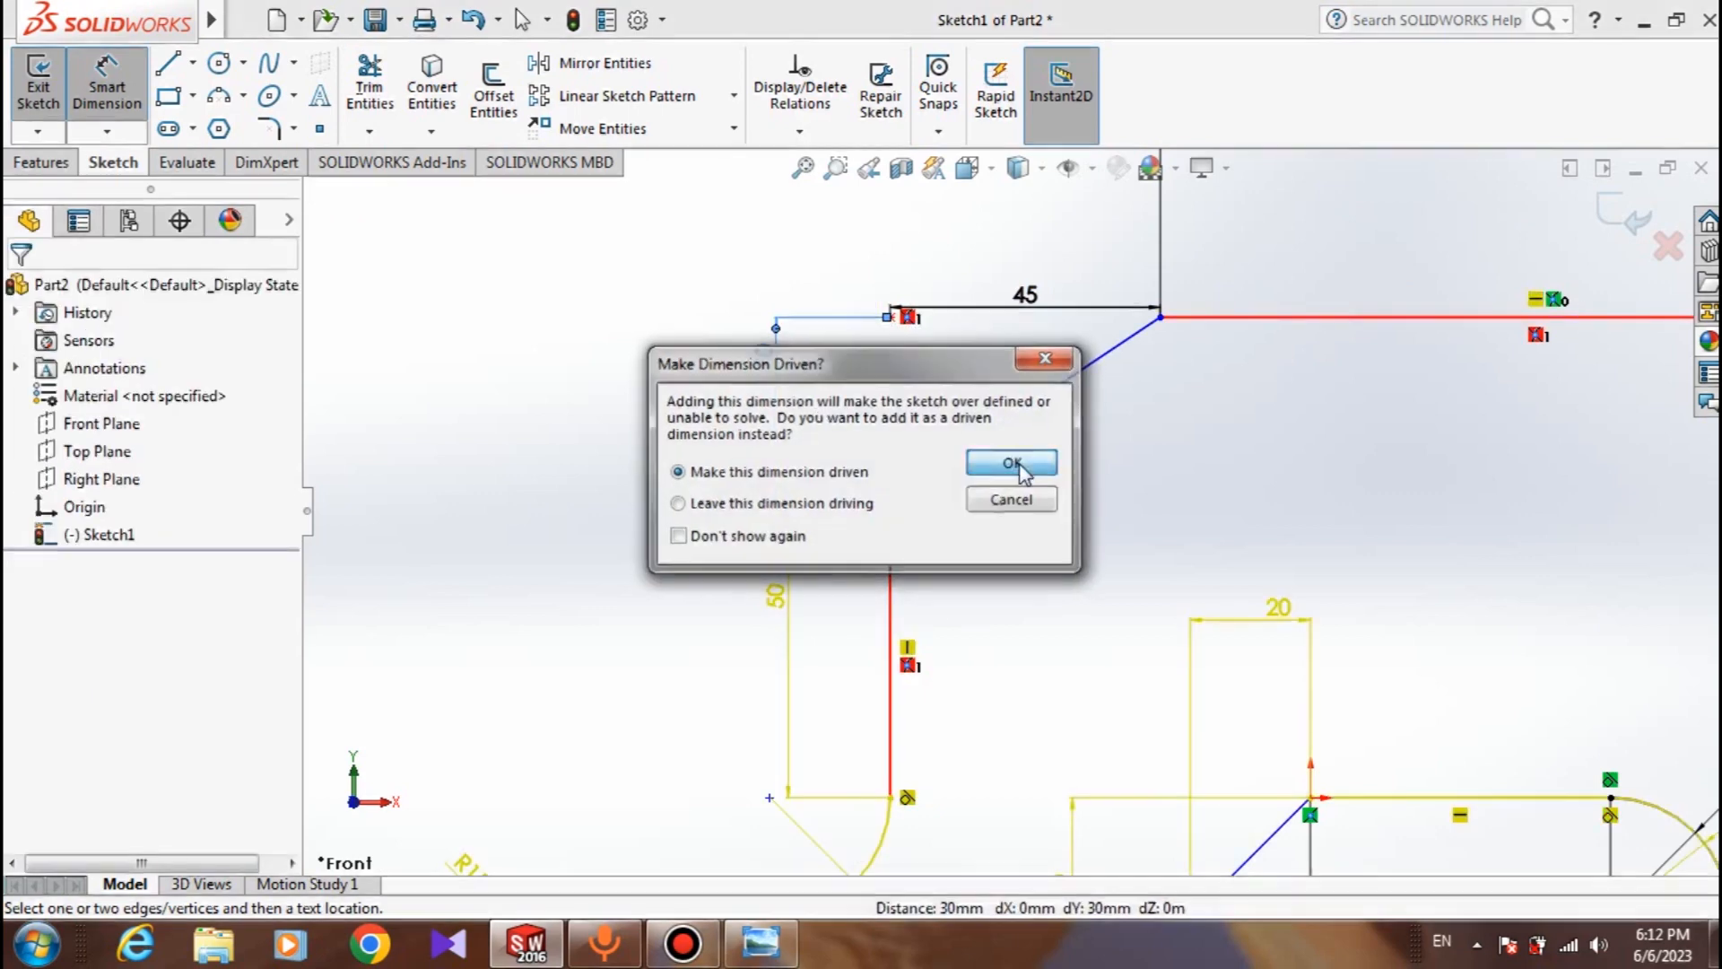
pyautogui.click(1021, 460)
pyautogui.click(687, 407)
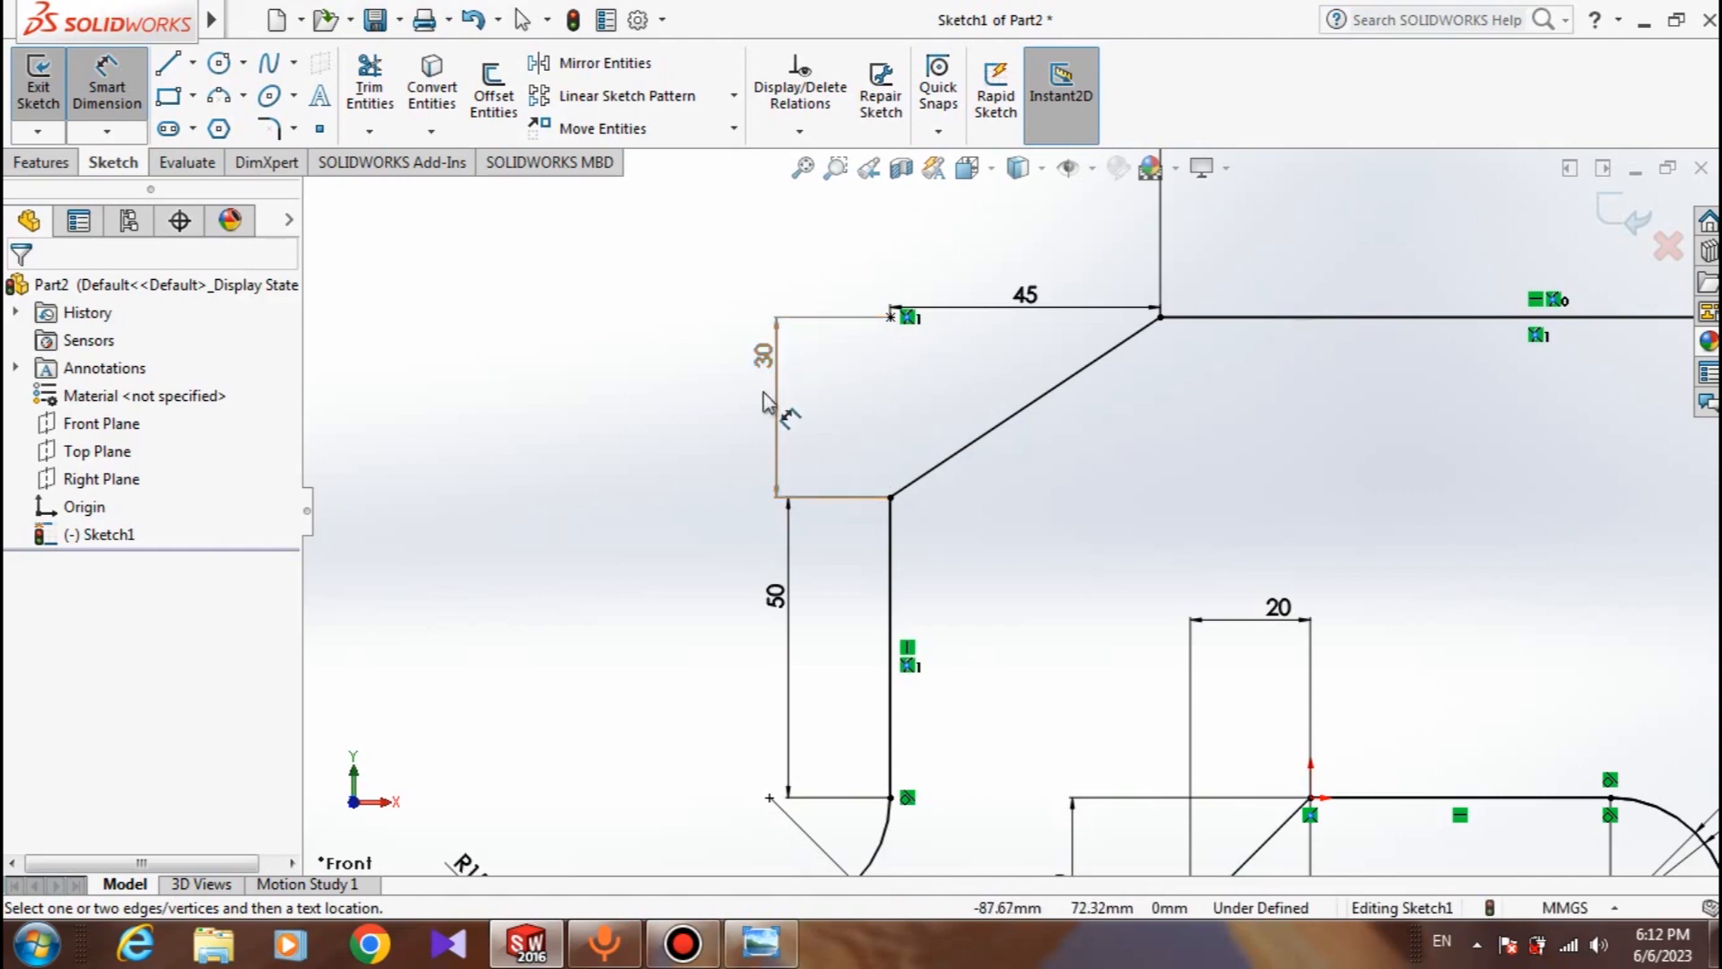
# Try to edit the driven vertical dimension beside the sloped corner line and delete that dimension
pyautogui.doubleClick(768, 355)
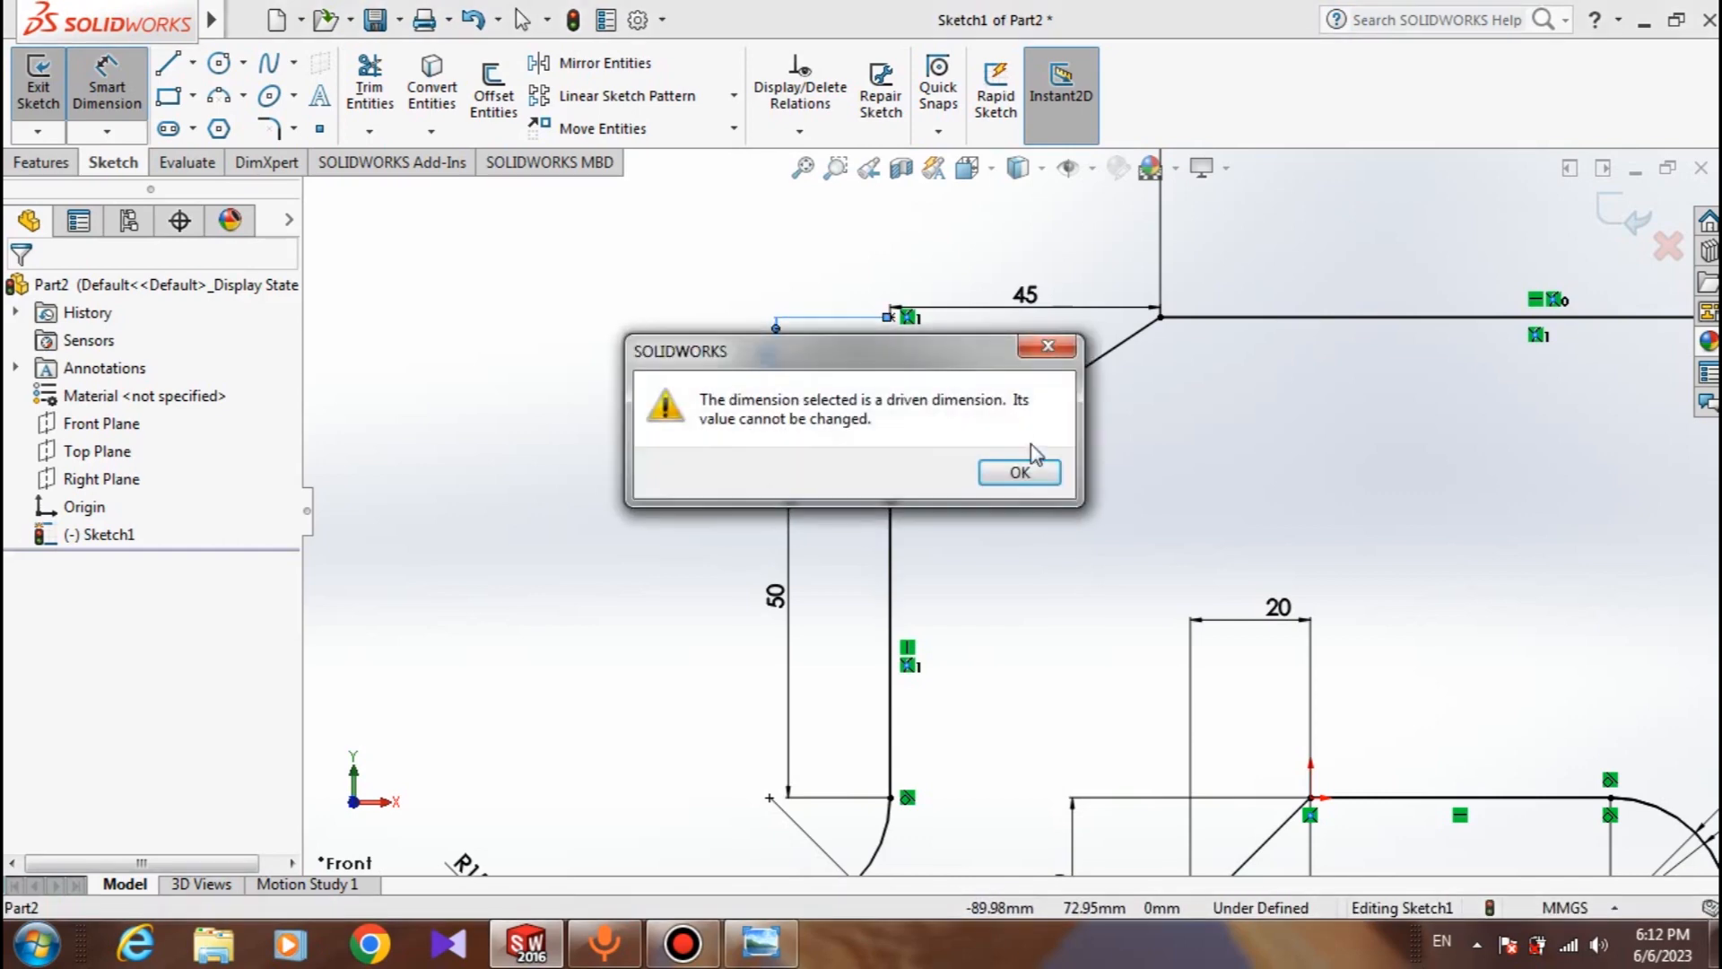
pyautogui.click(1021, 474)
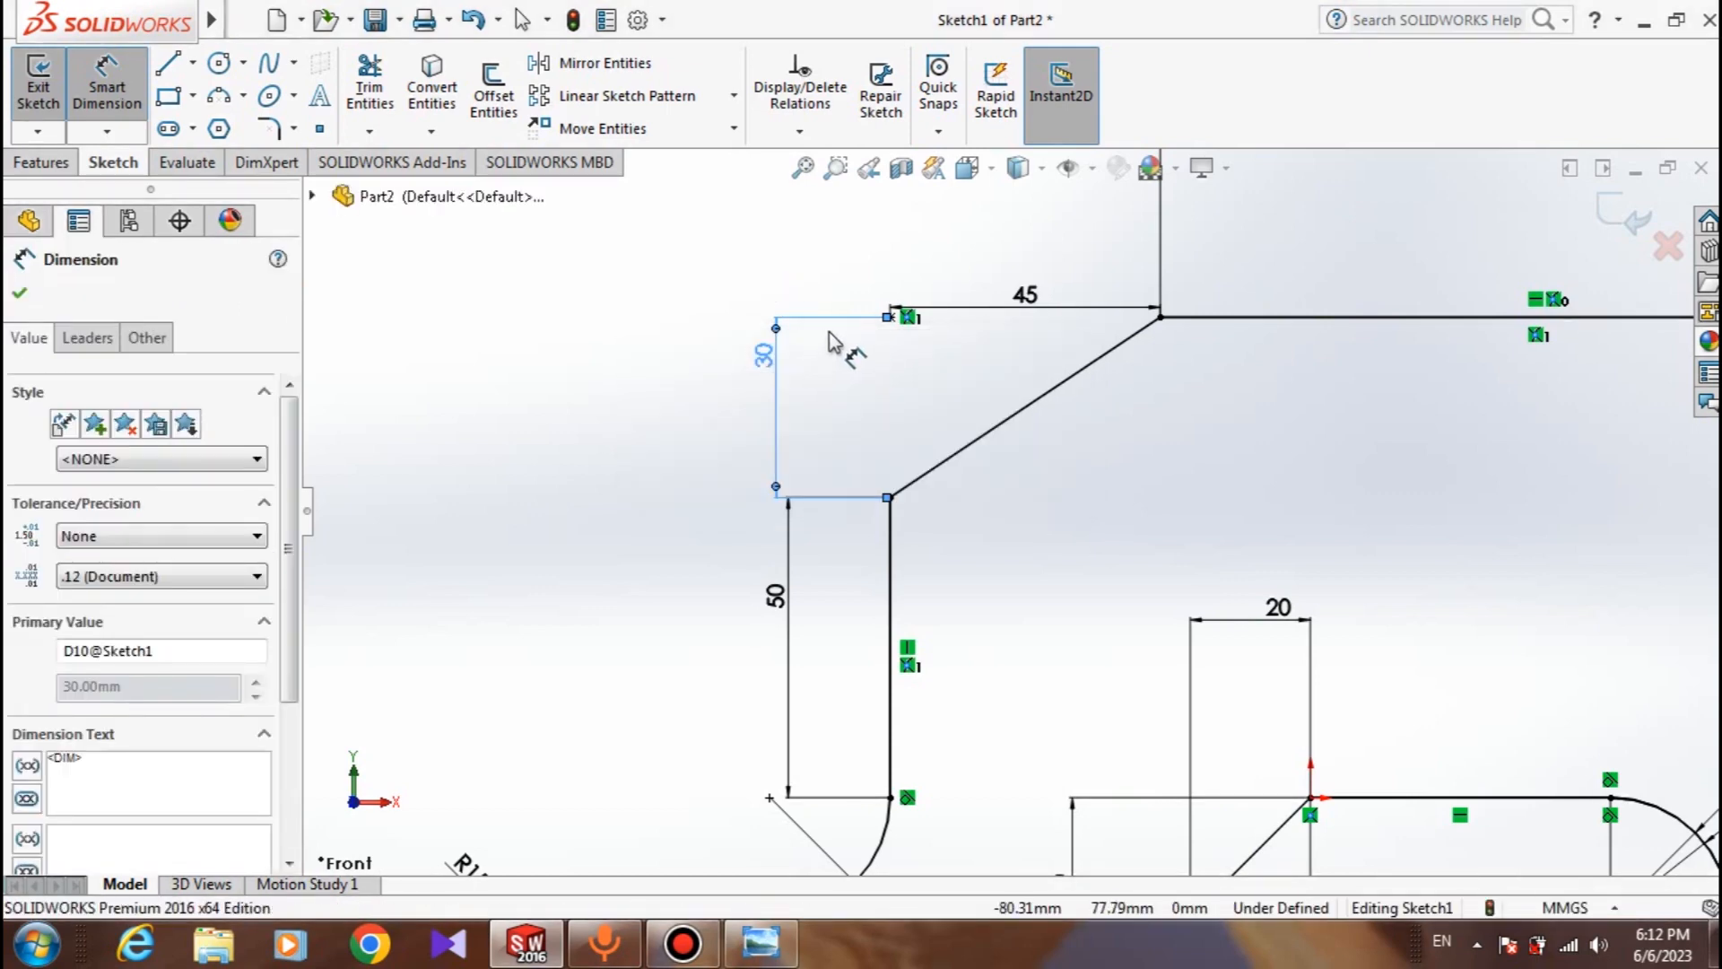
pyautogui.press('Delete')
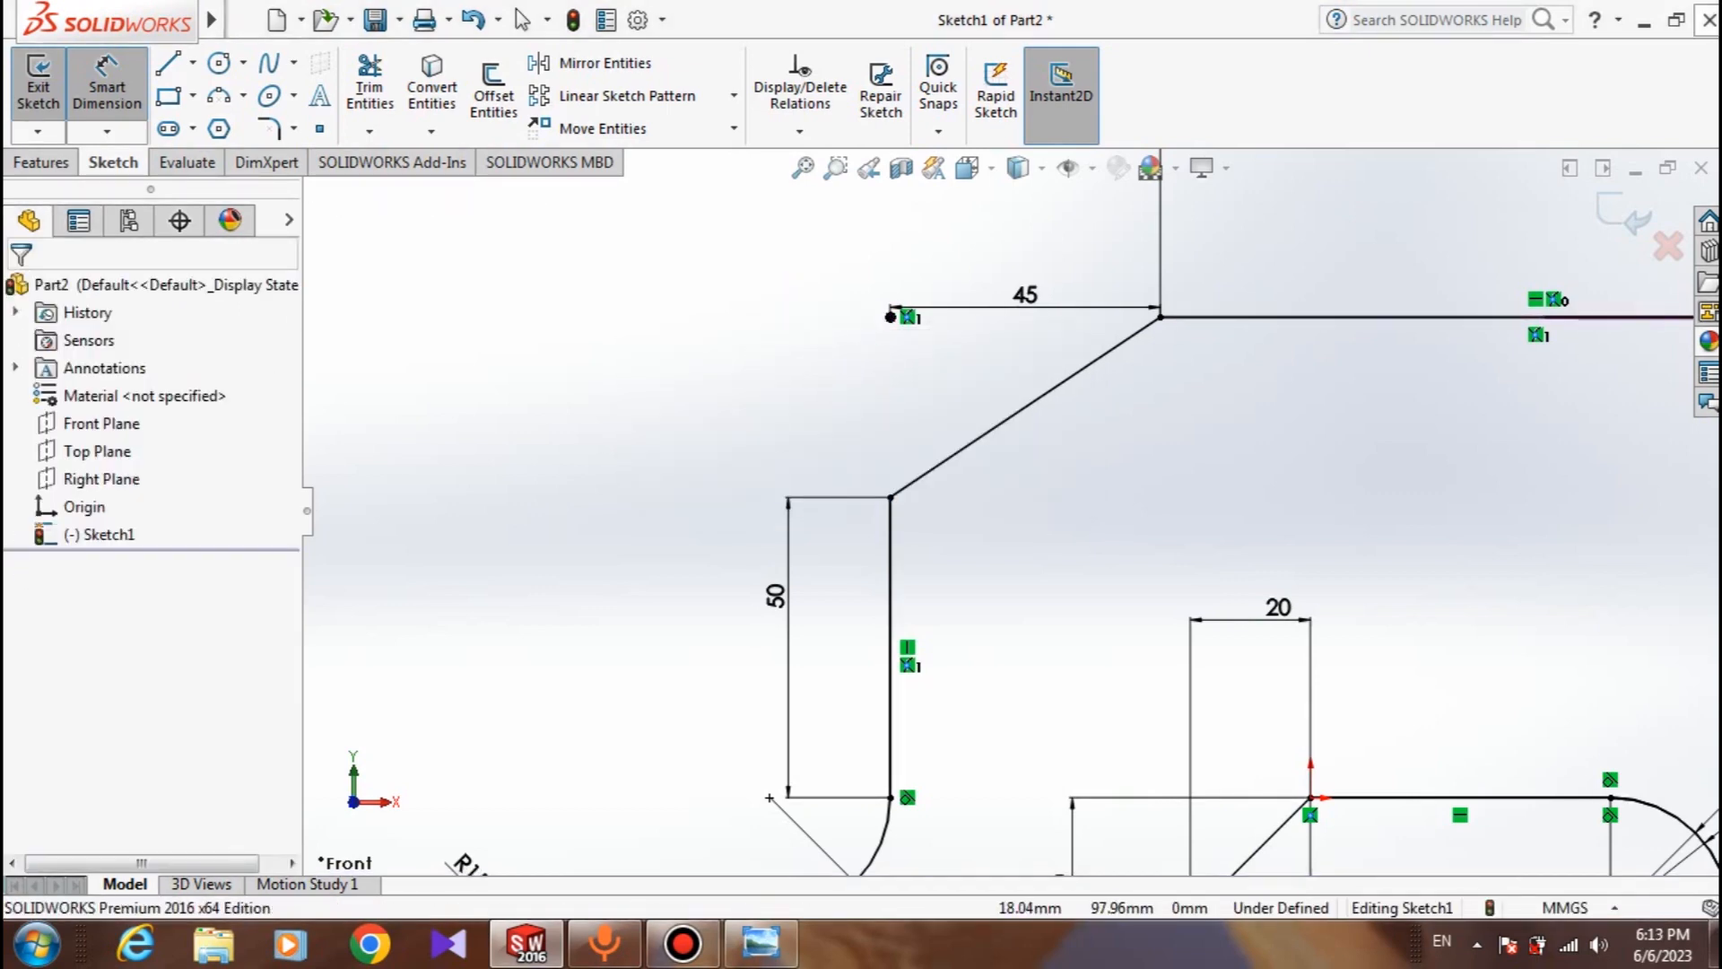
# Fit the whole sketch in view and show the training11 reference drawing in Windows Photo Viewer beside the part window
pyautogui.press('f')
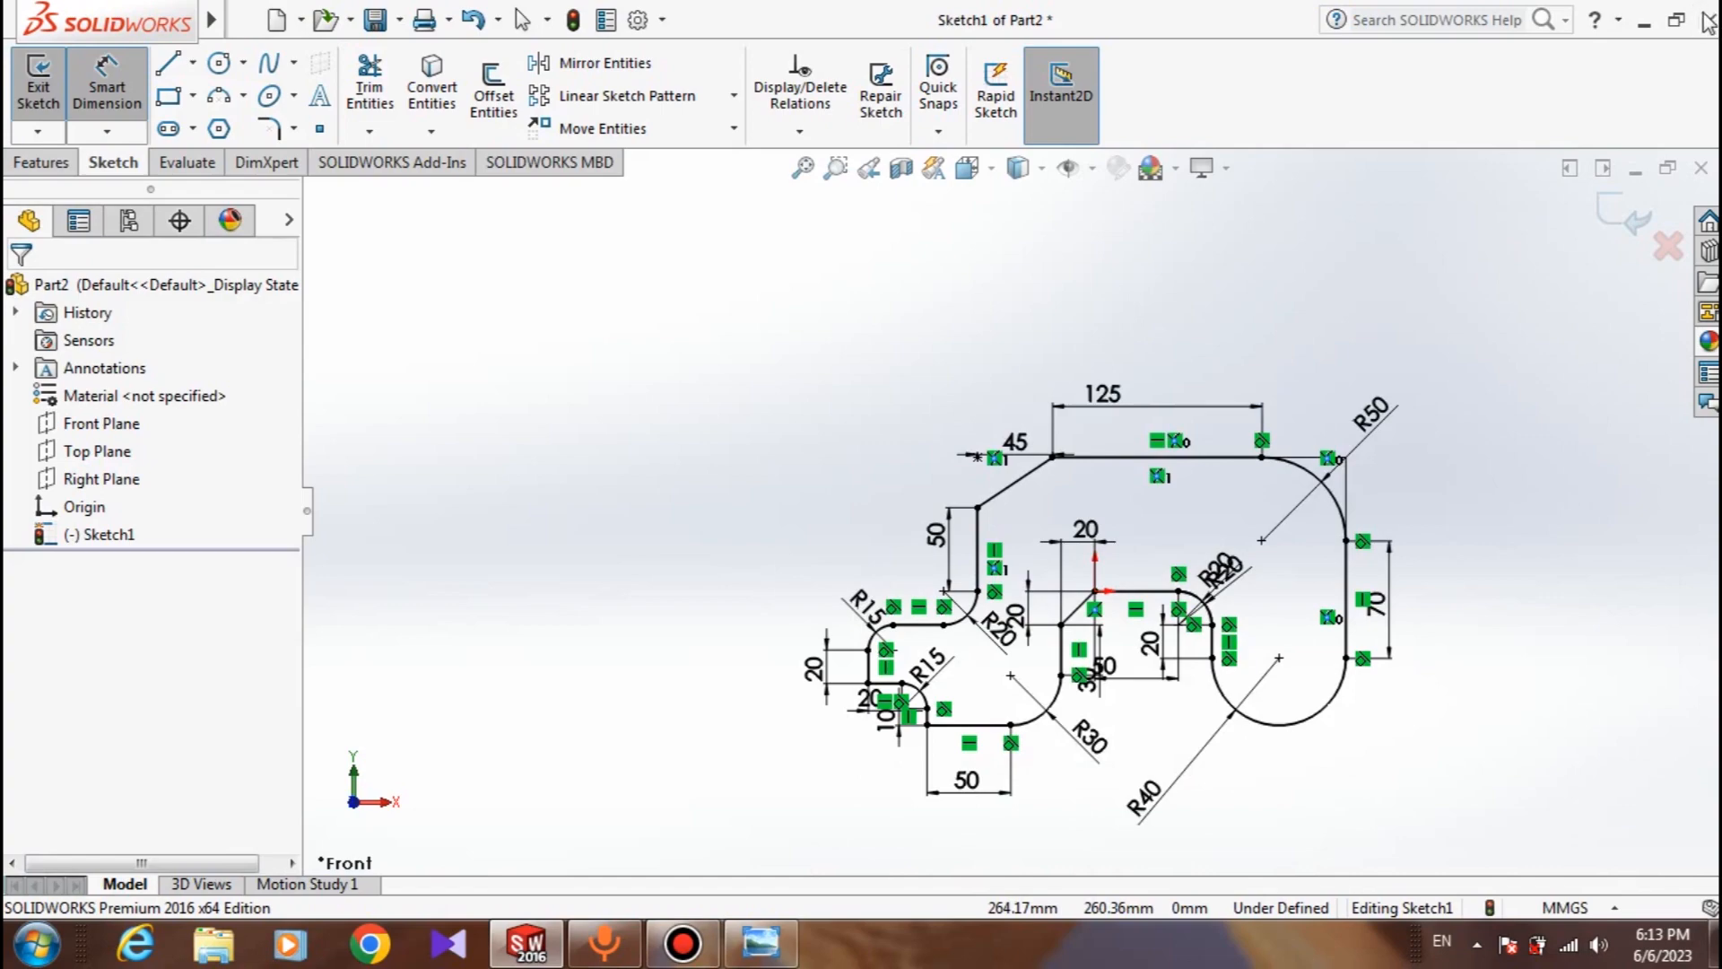
pyautogui.click(1676, 20)
pyautogui.click(759, 944)
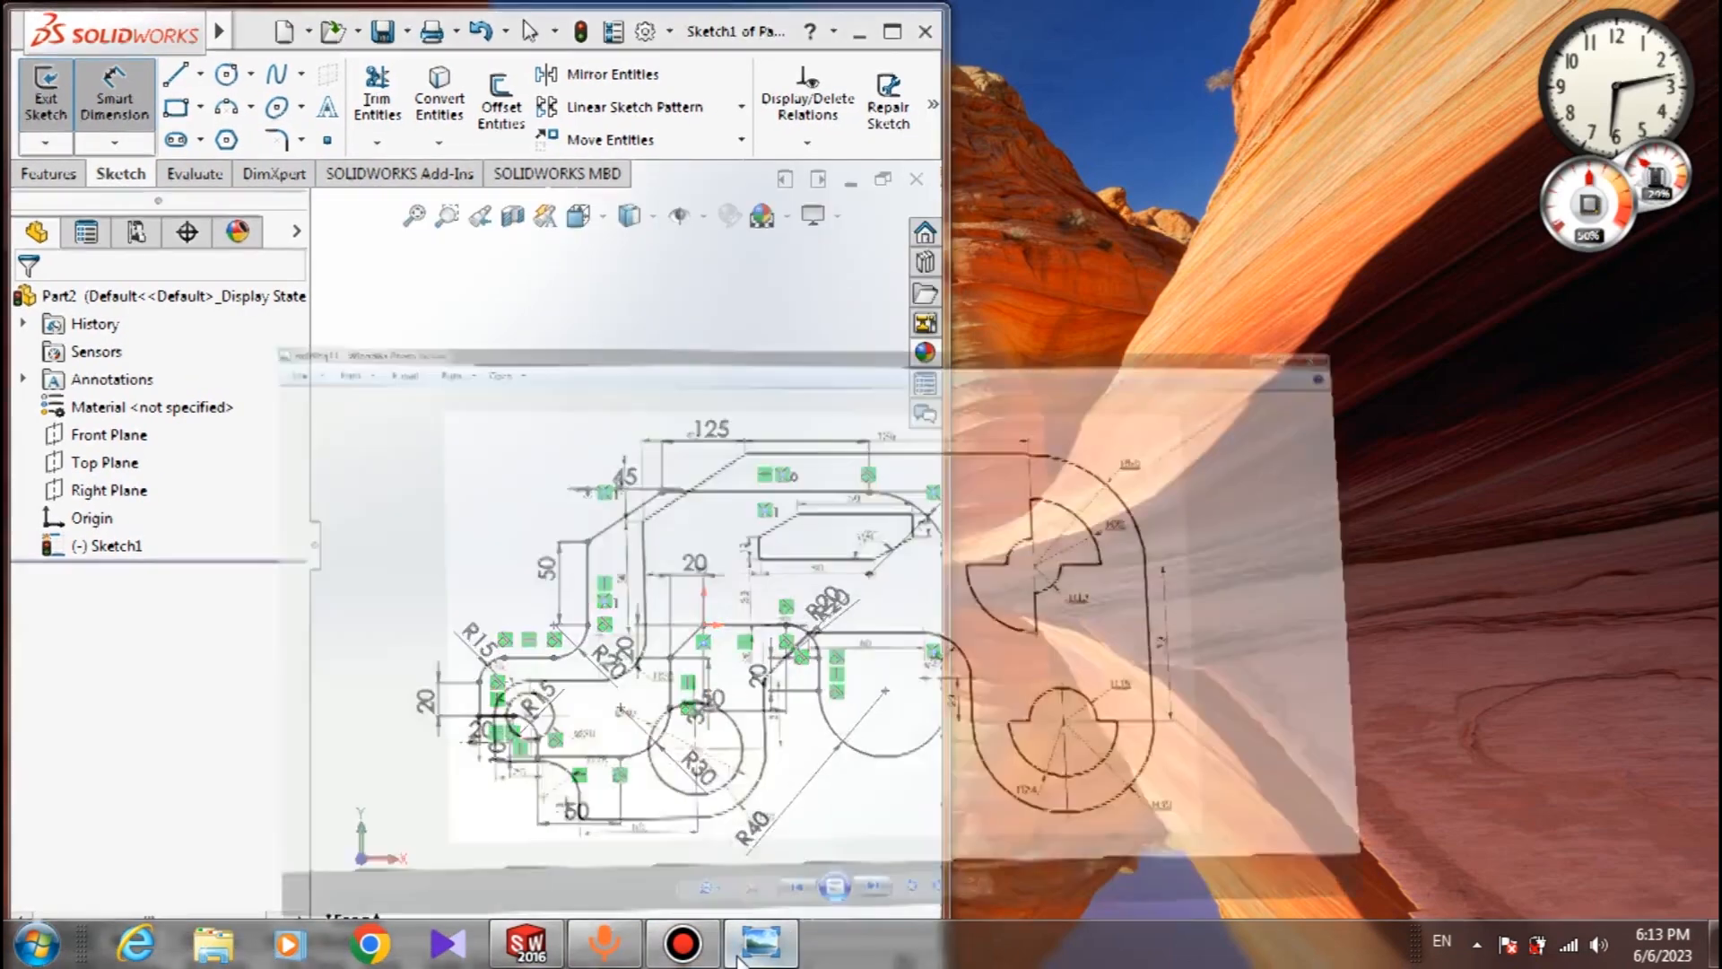
pyautogui.click(1640, 11)
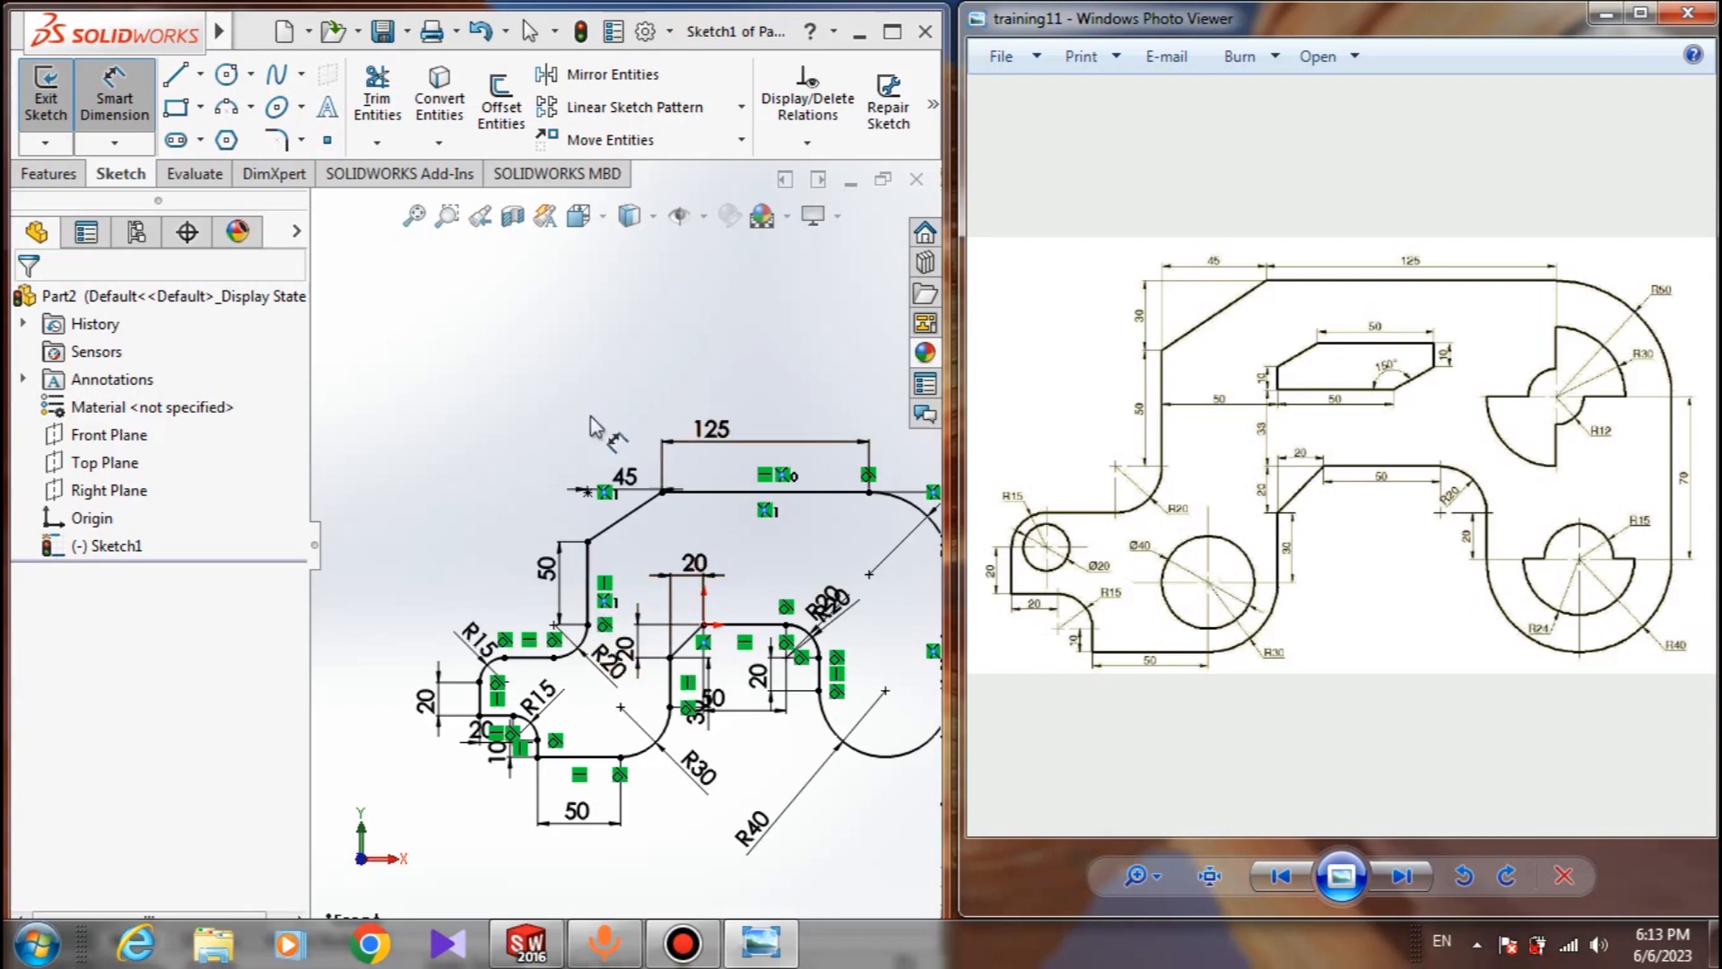
# Sketch a circle about 41 mm in diameter centred on the centre point of the R30 arc
pyautogui.press('Escape')
pyautogui.scroll(-2, 620, 740)
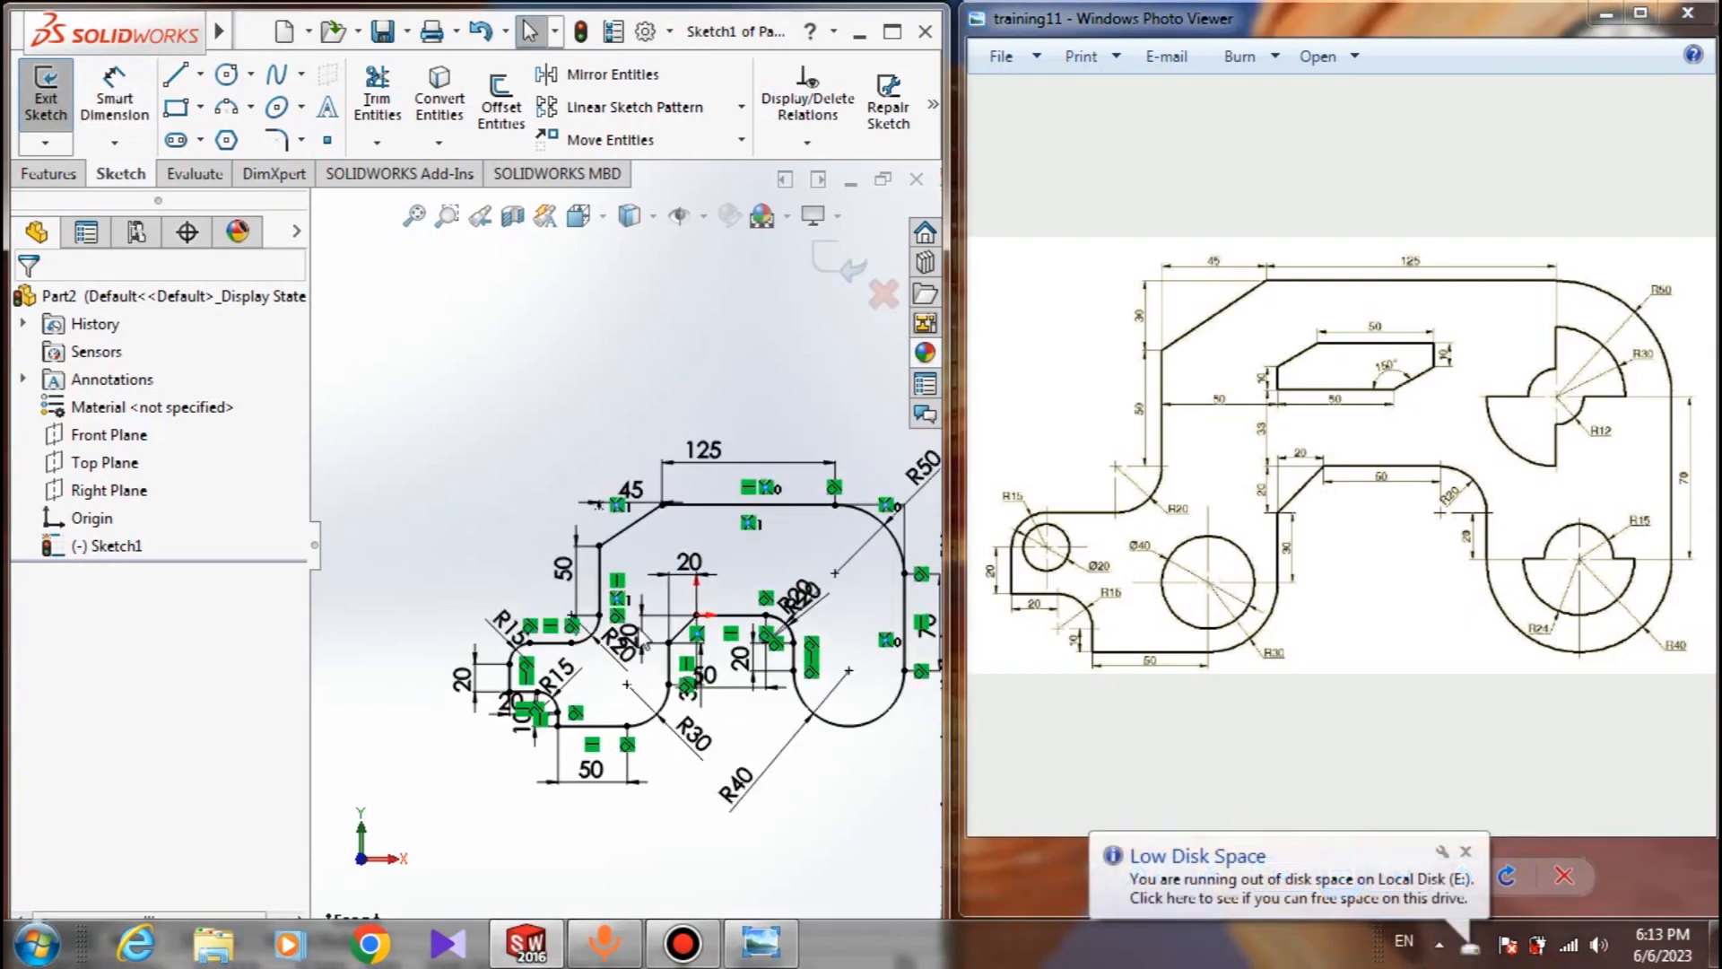
pyautogui.scroll(-1, 540, 836)
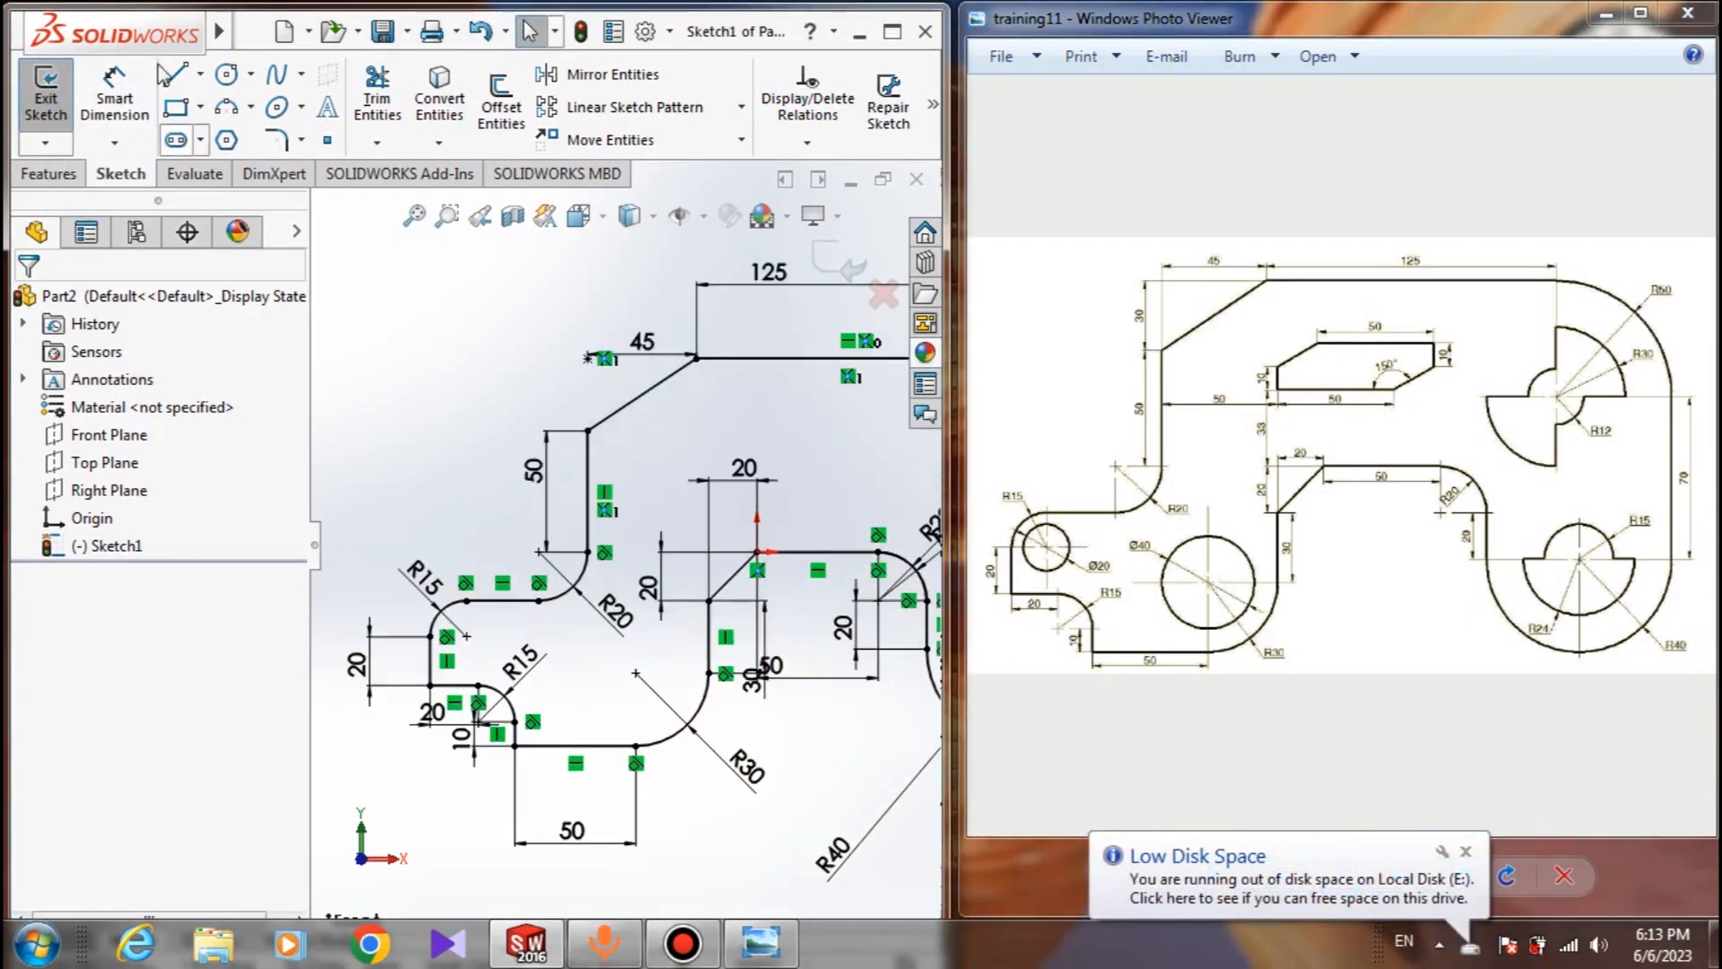
pyautogui.click(227, 74)
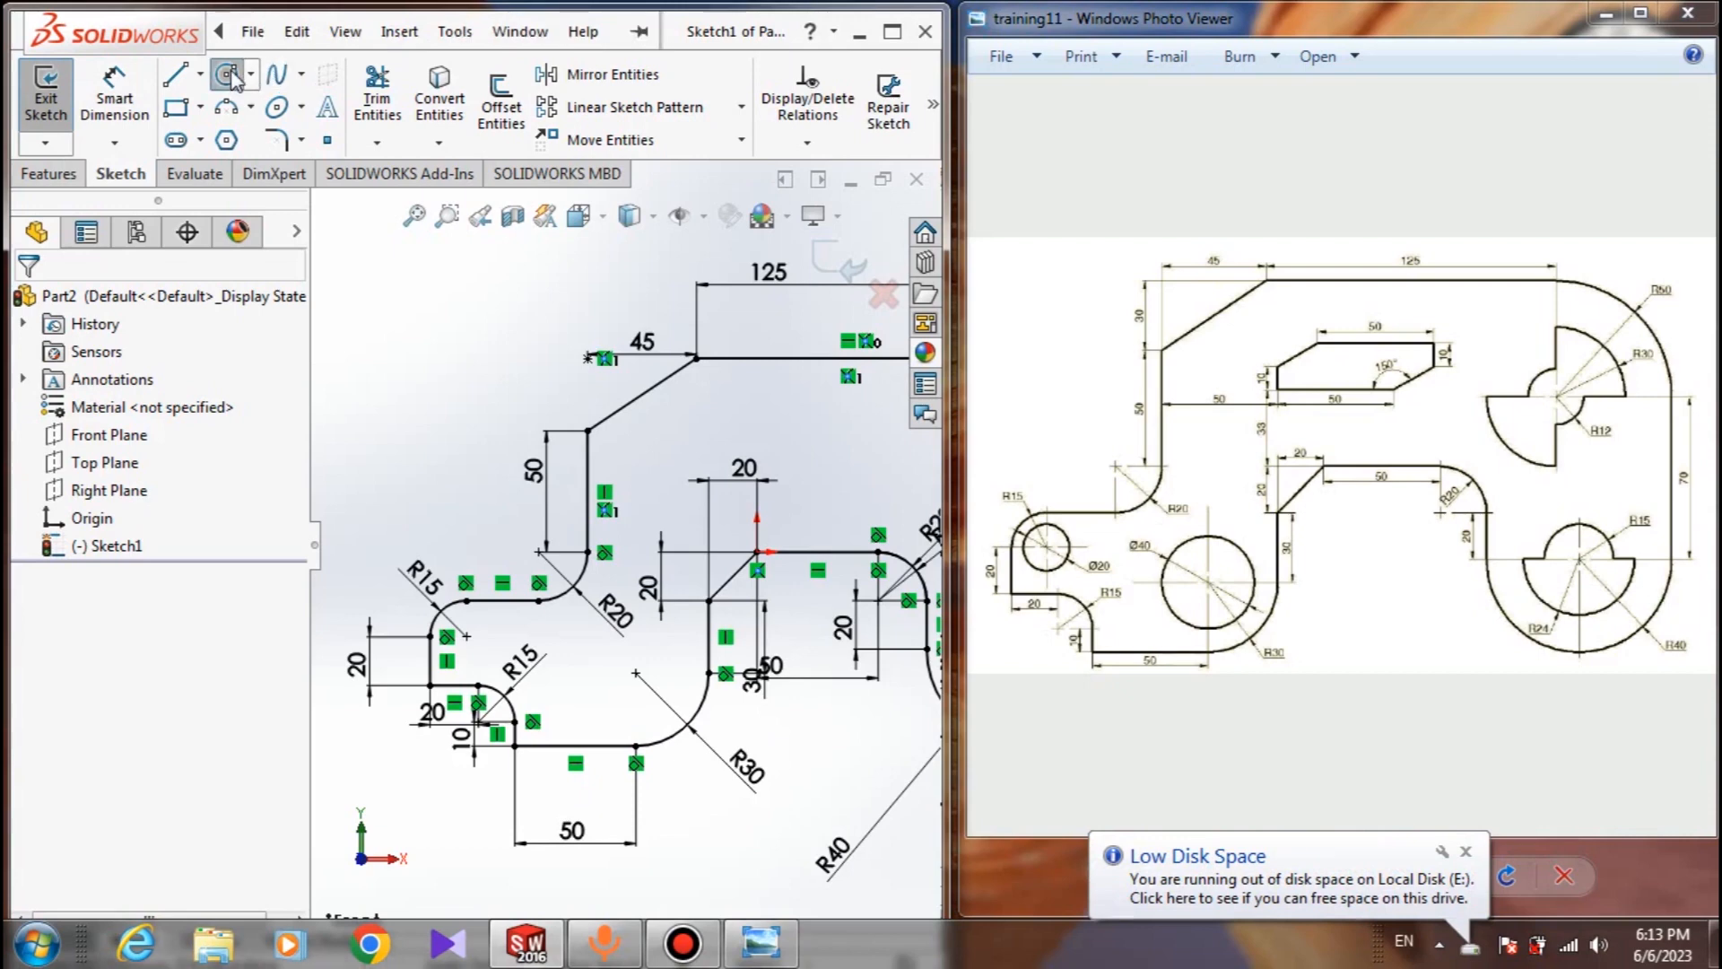
pyautogui.click(637, 673)
pyautogui.click(645, 723)
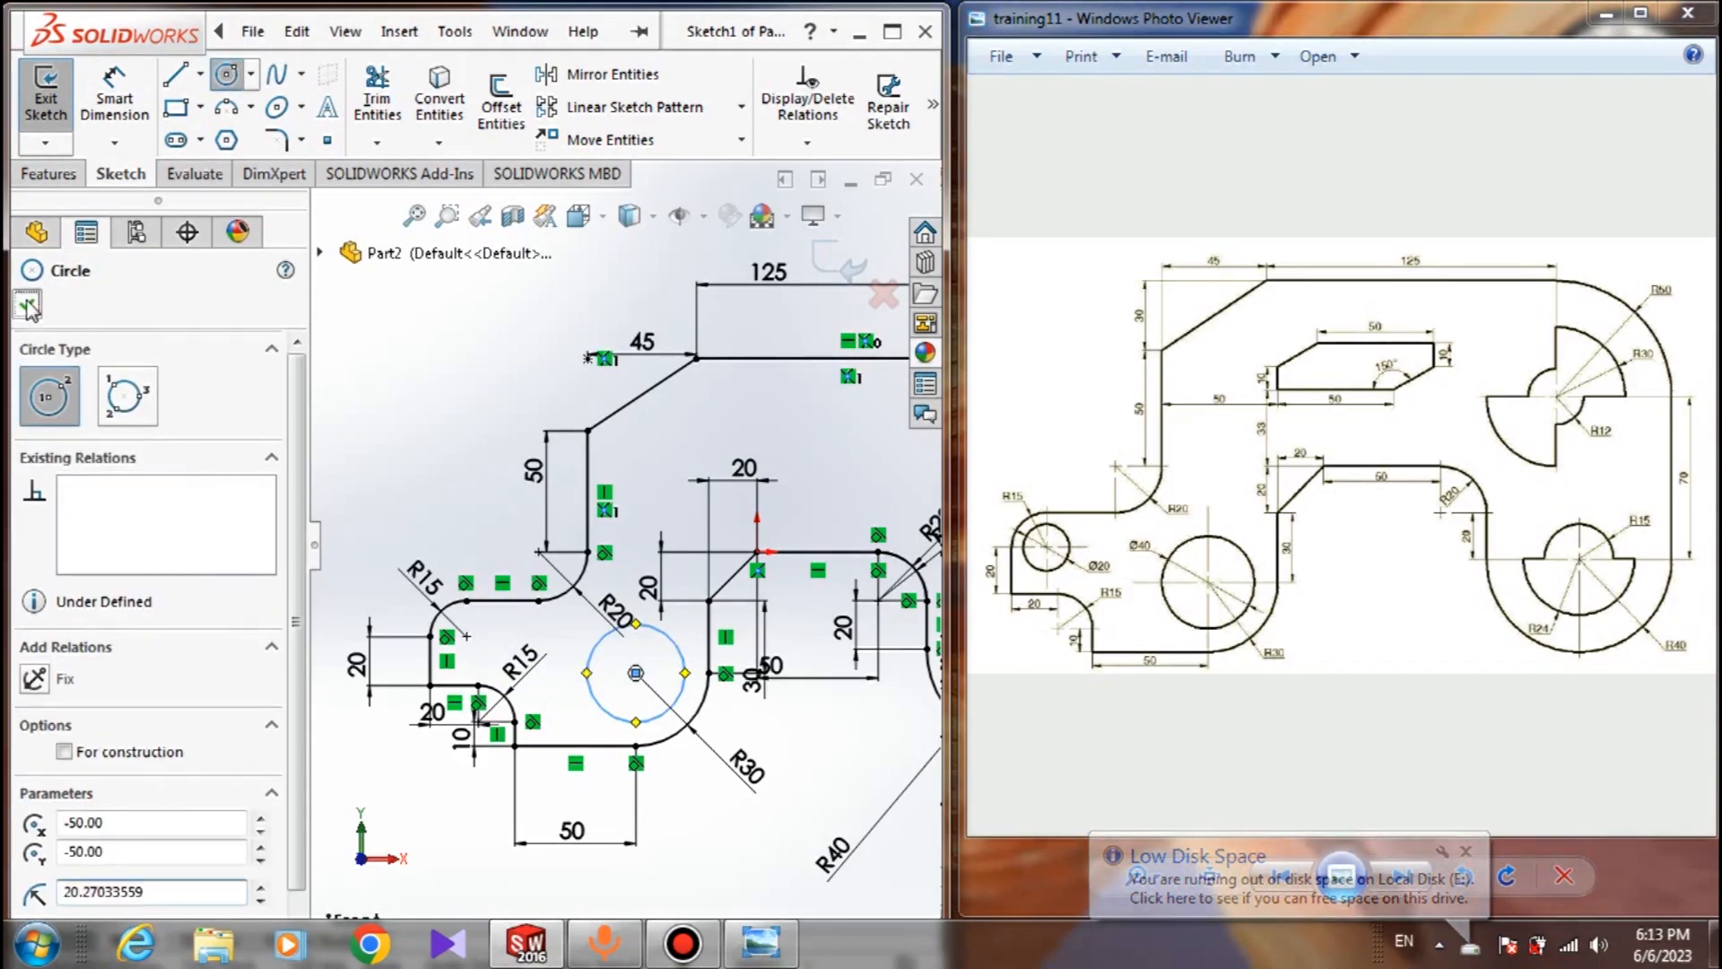
pyautogui.press('Escape')
# Dimension the circle inside the R30 arc to a diameter of 40 mm
pyautogui.scroll(4, 1204, 653)
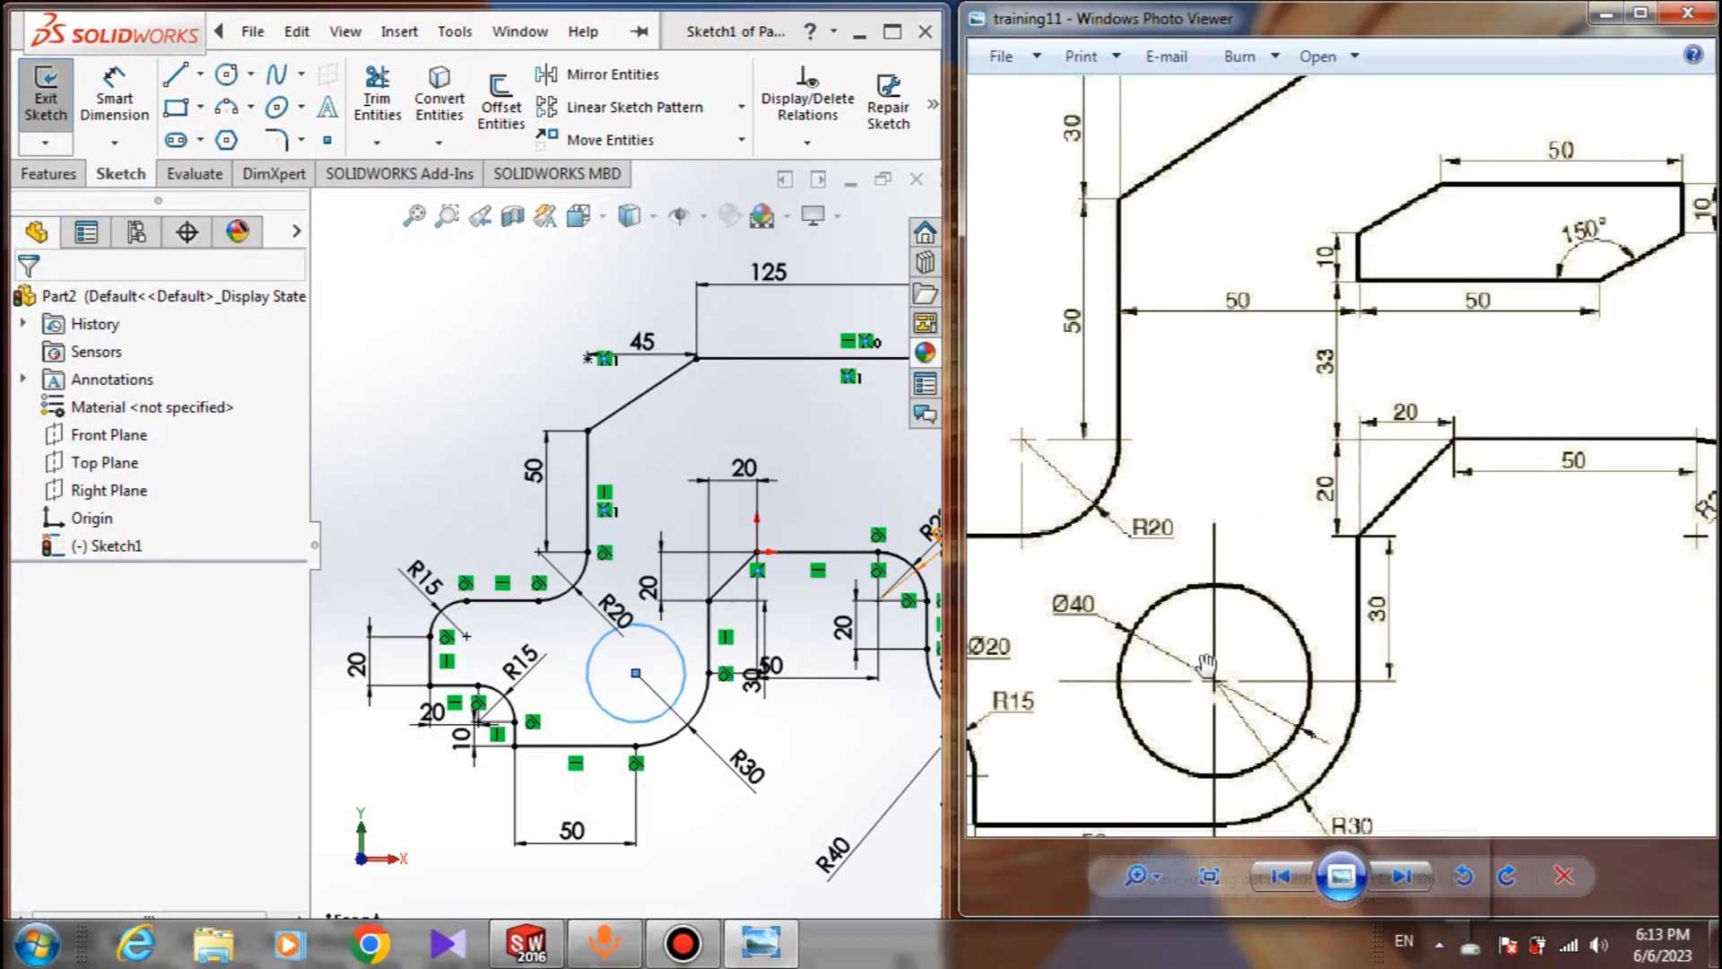
pyautogui.click(115, 94)
pyautogui.click(671, 639)
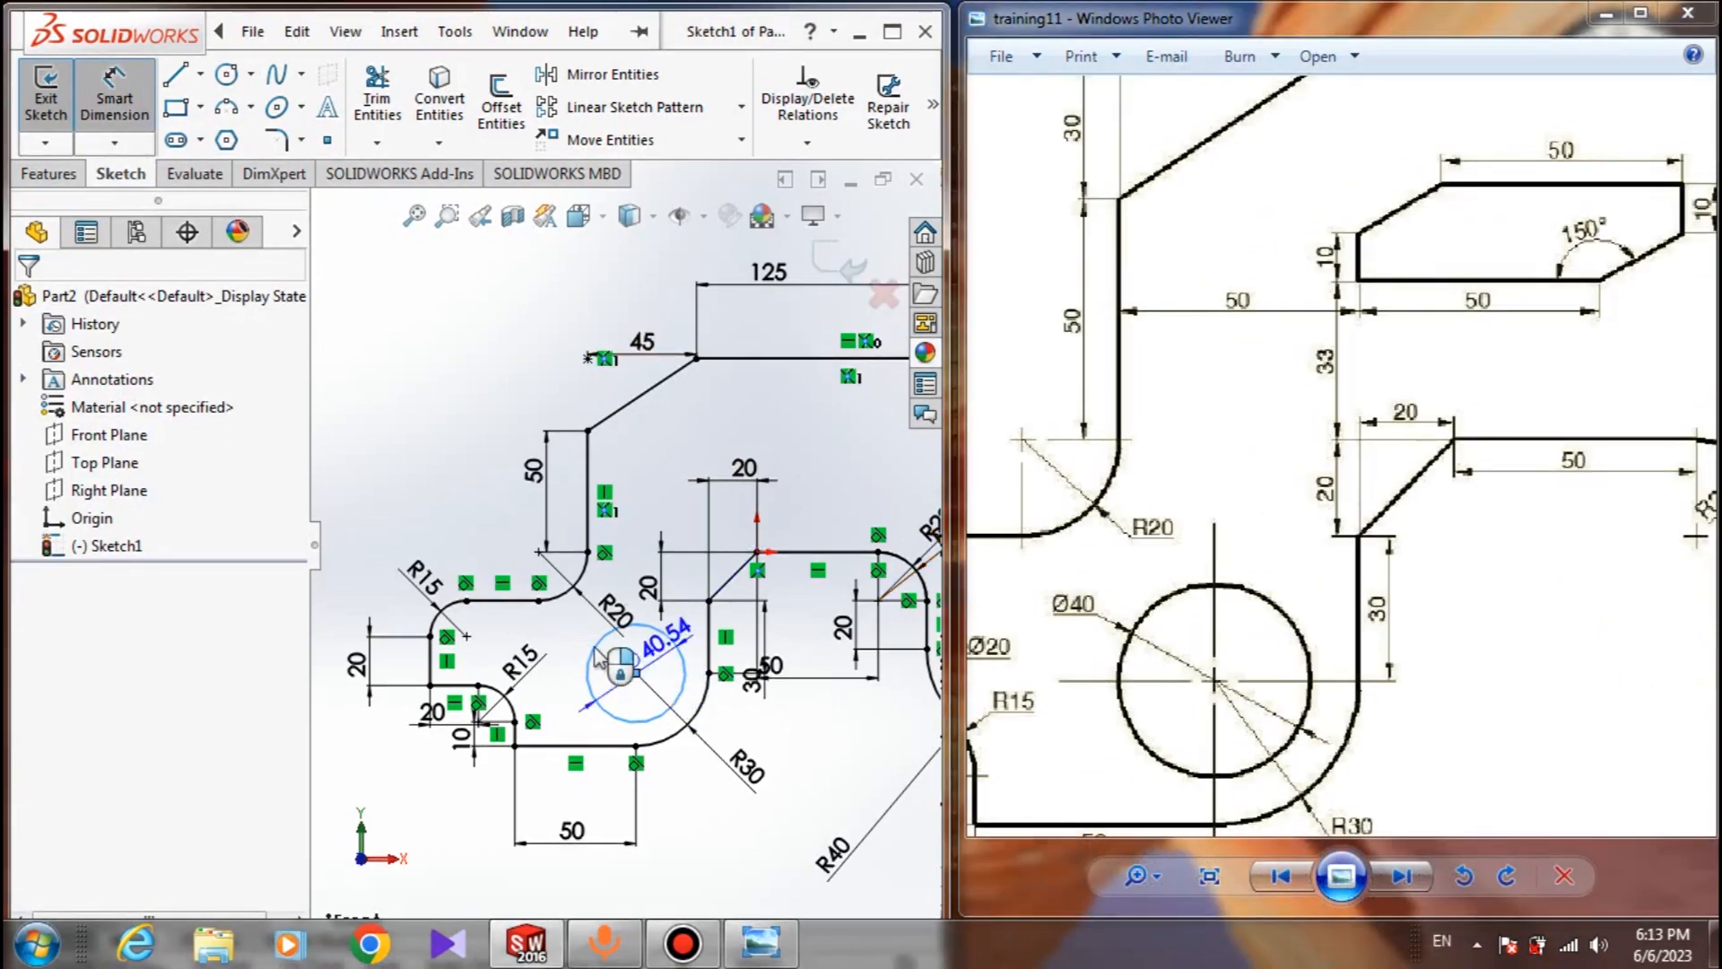
pyautogui.click(467, 500)
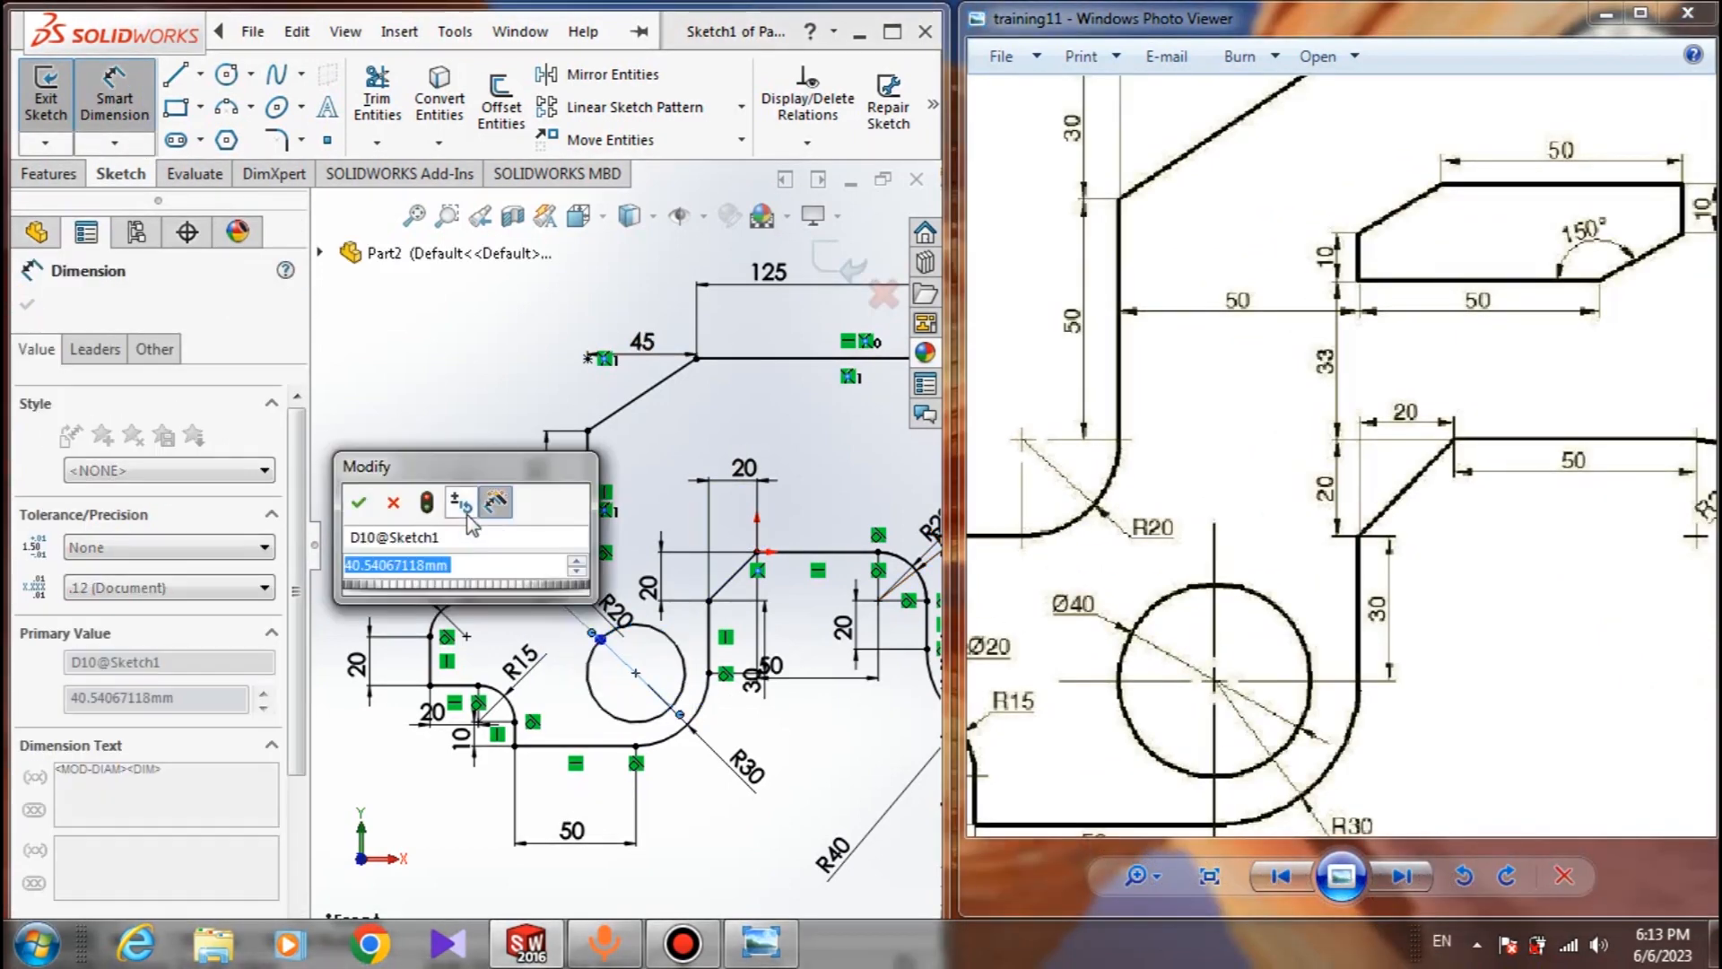
pyautogui.write('40')
pyautogui.press('Return')
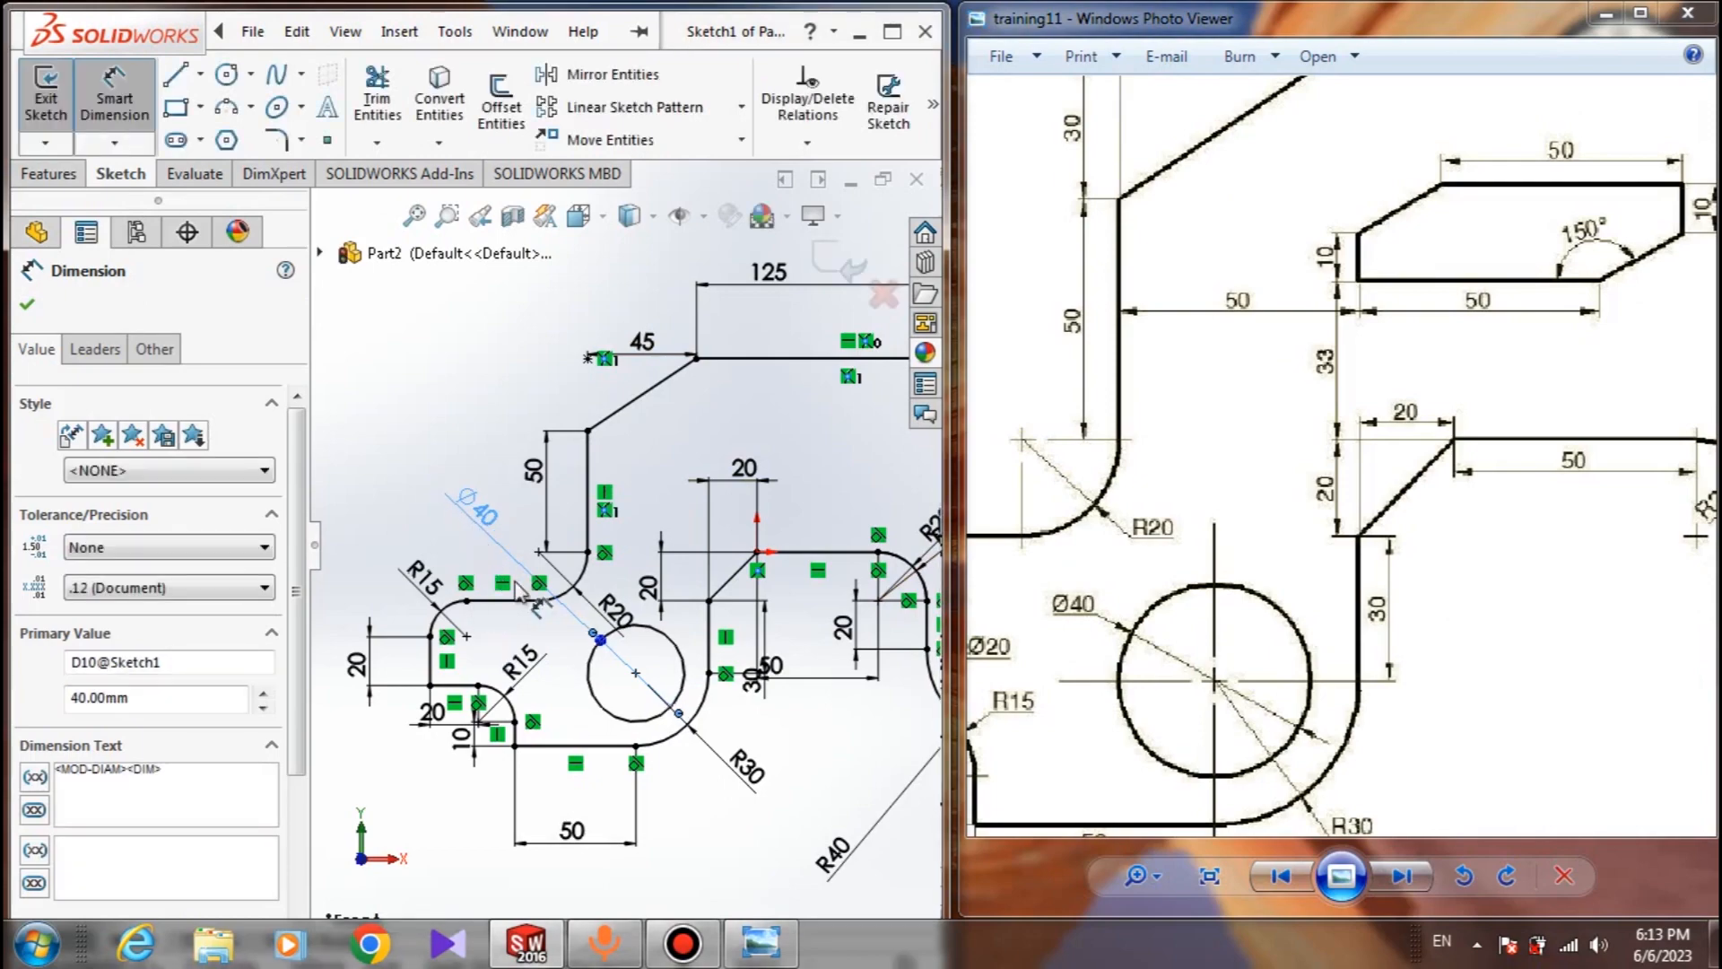
# Sketch a circle about 18 mm in diameter centred on the centre point of the upper R15 fillet
pyautogui.moveTo(1167, 626)
pyautogui.mouseDown()
pyautogui.moveTo(1268, 594)
pyautogui.moveTo(1424, 595)
pyautogui.mouseUp()
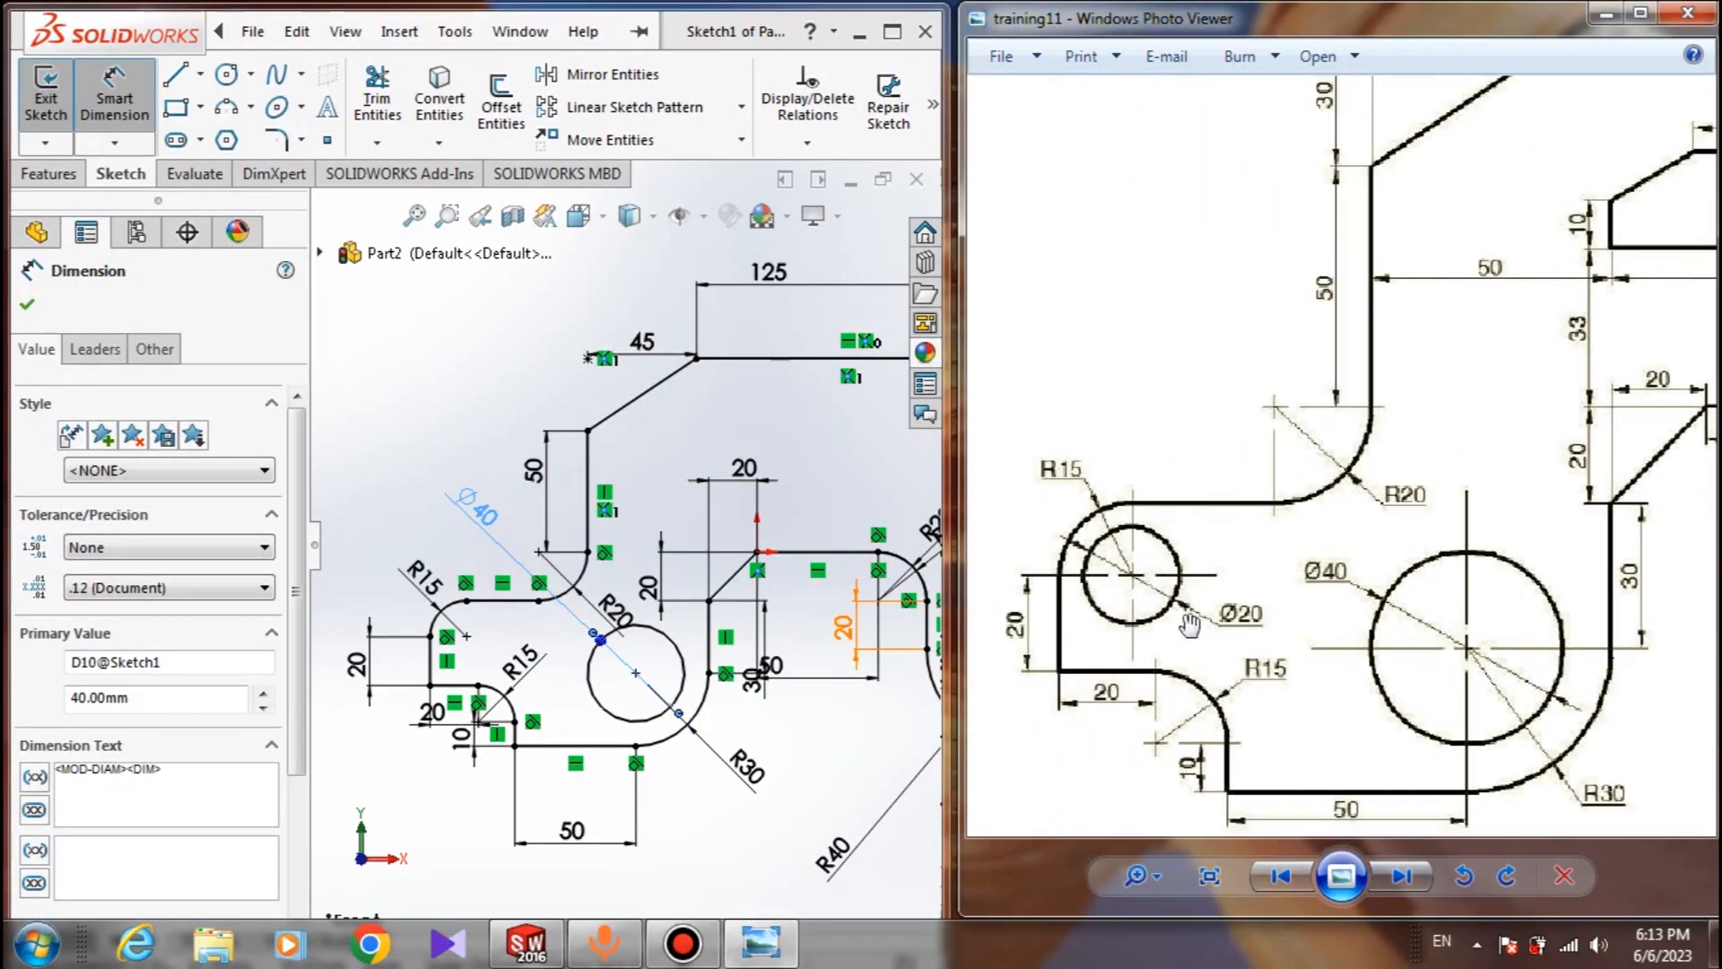
pyautogui.click(227, 73)
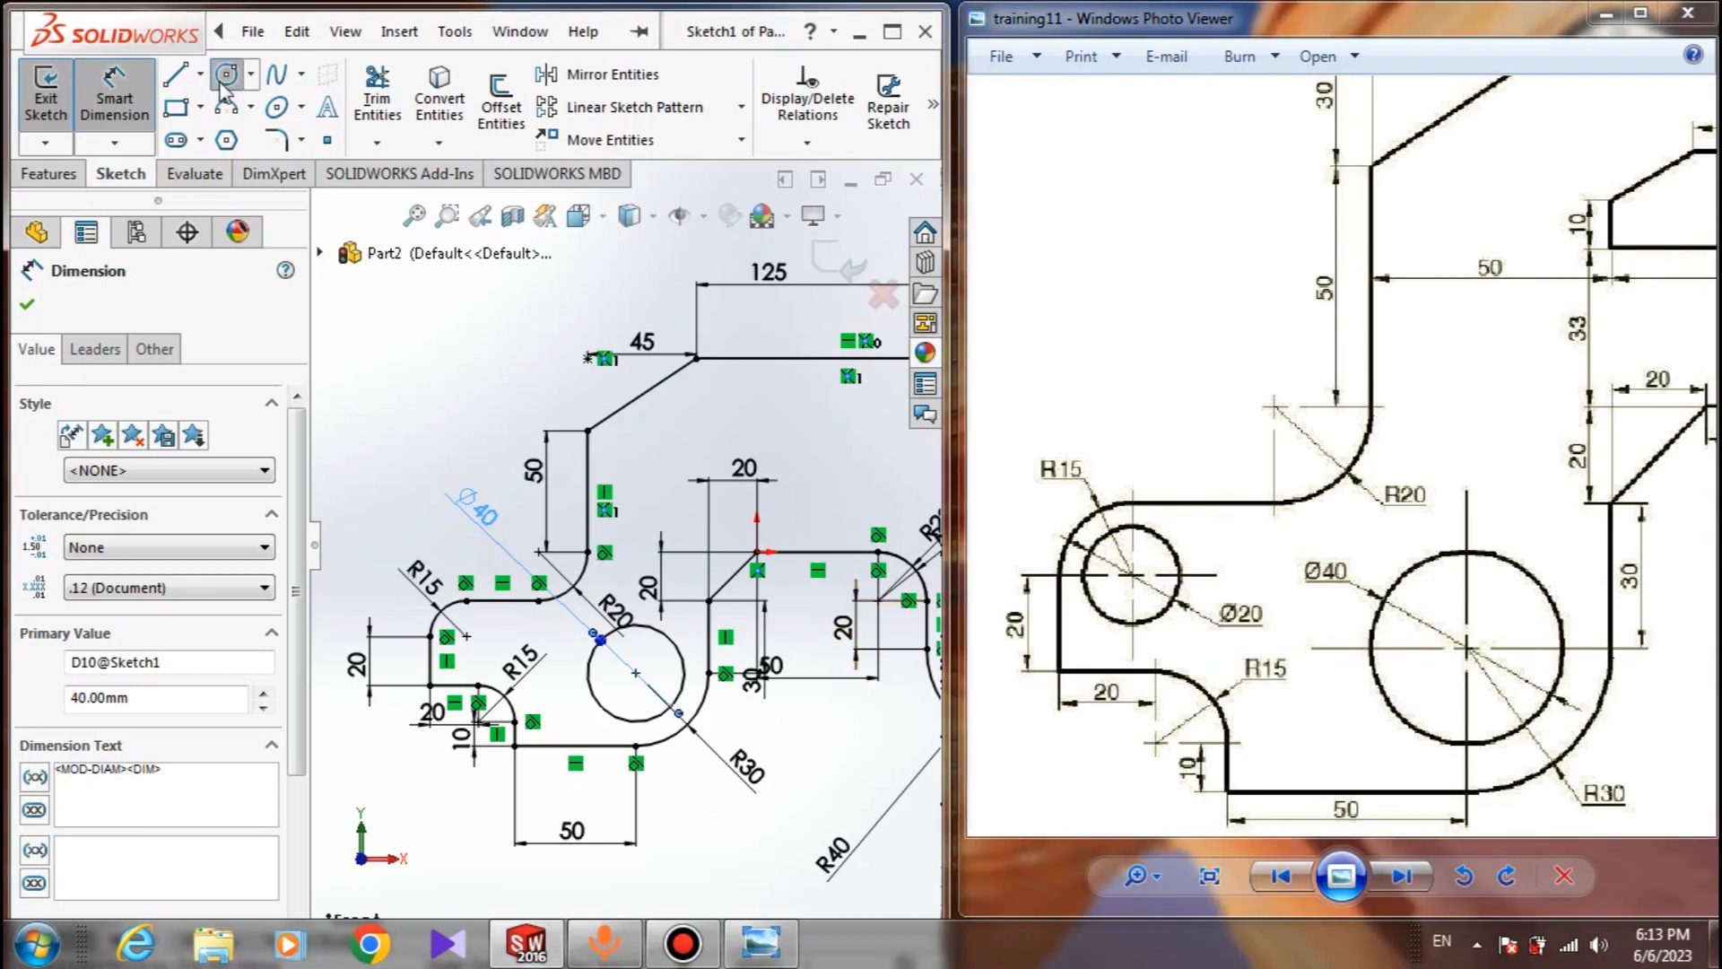
pyautogui.scroll(-5, 492, 672)
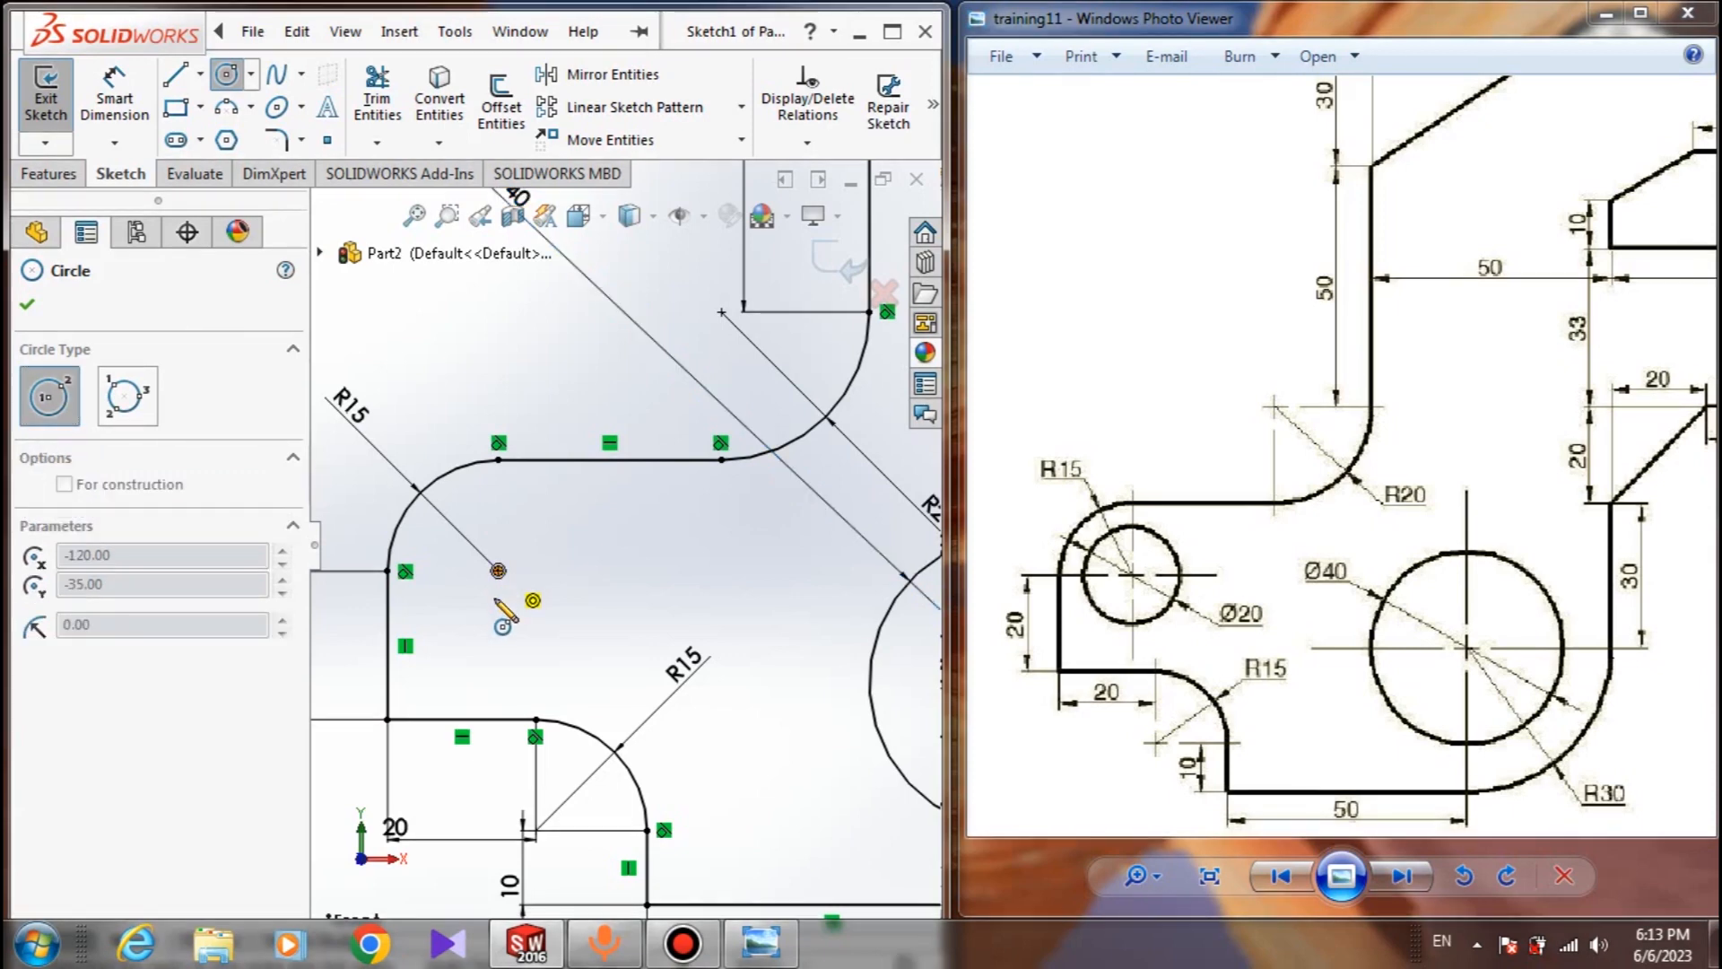
pyautogui.click(499, 570)
pyautogui.click(500, 638)
pyautogui.press('Escape')
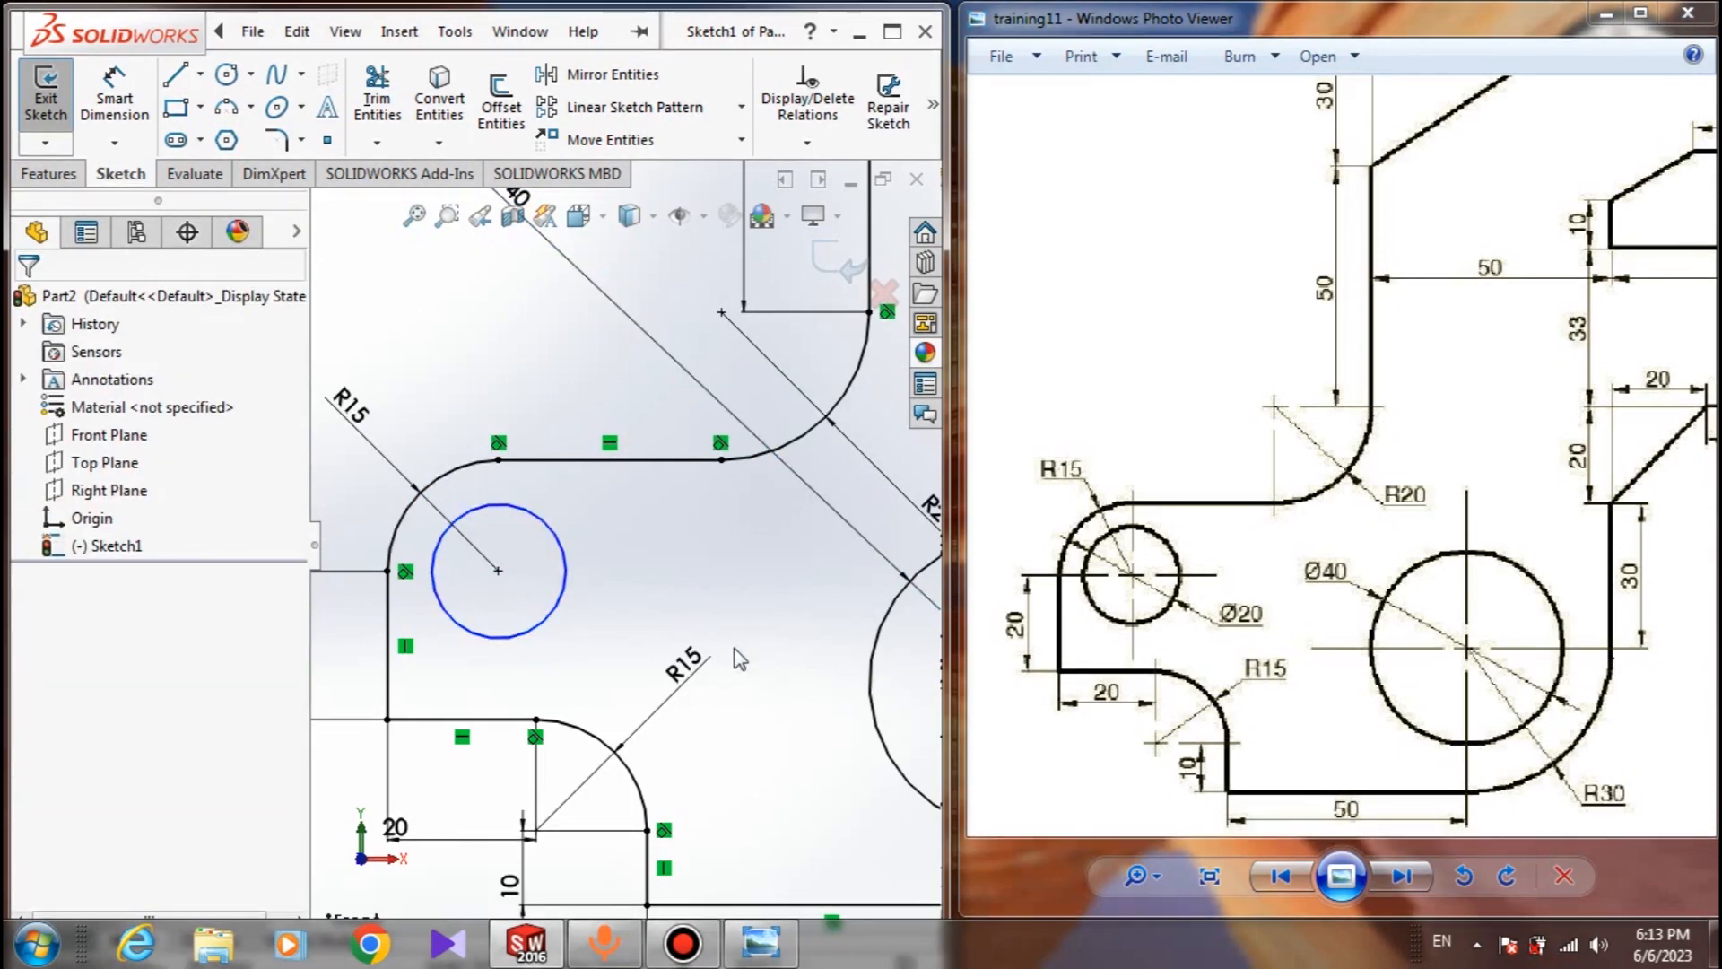
# Dimension the circle inside the upper R15 fillet to a diameter of 20 mm
pyautogui.moveTo(734, 650); pyautogui.dragTo(733, 504, button='right')
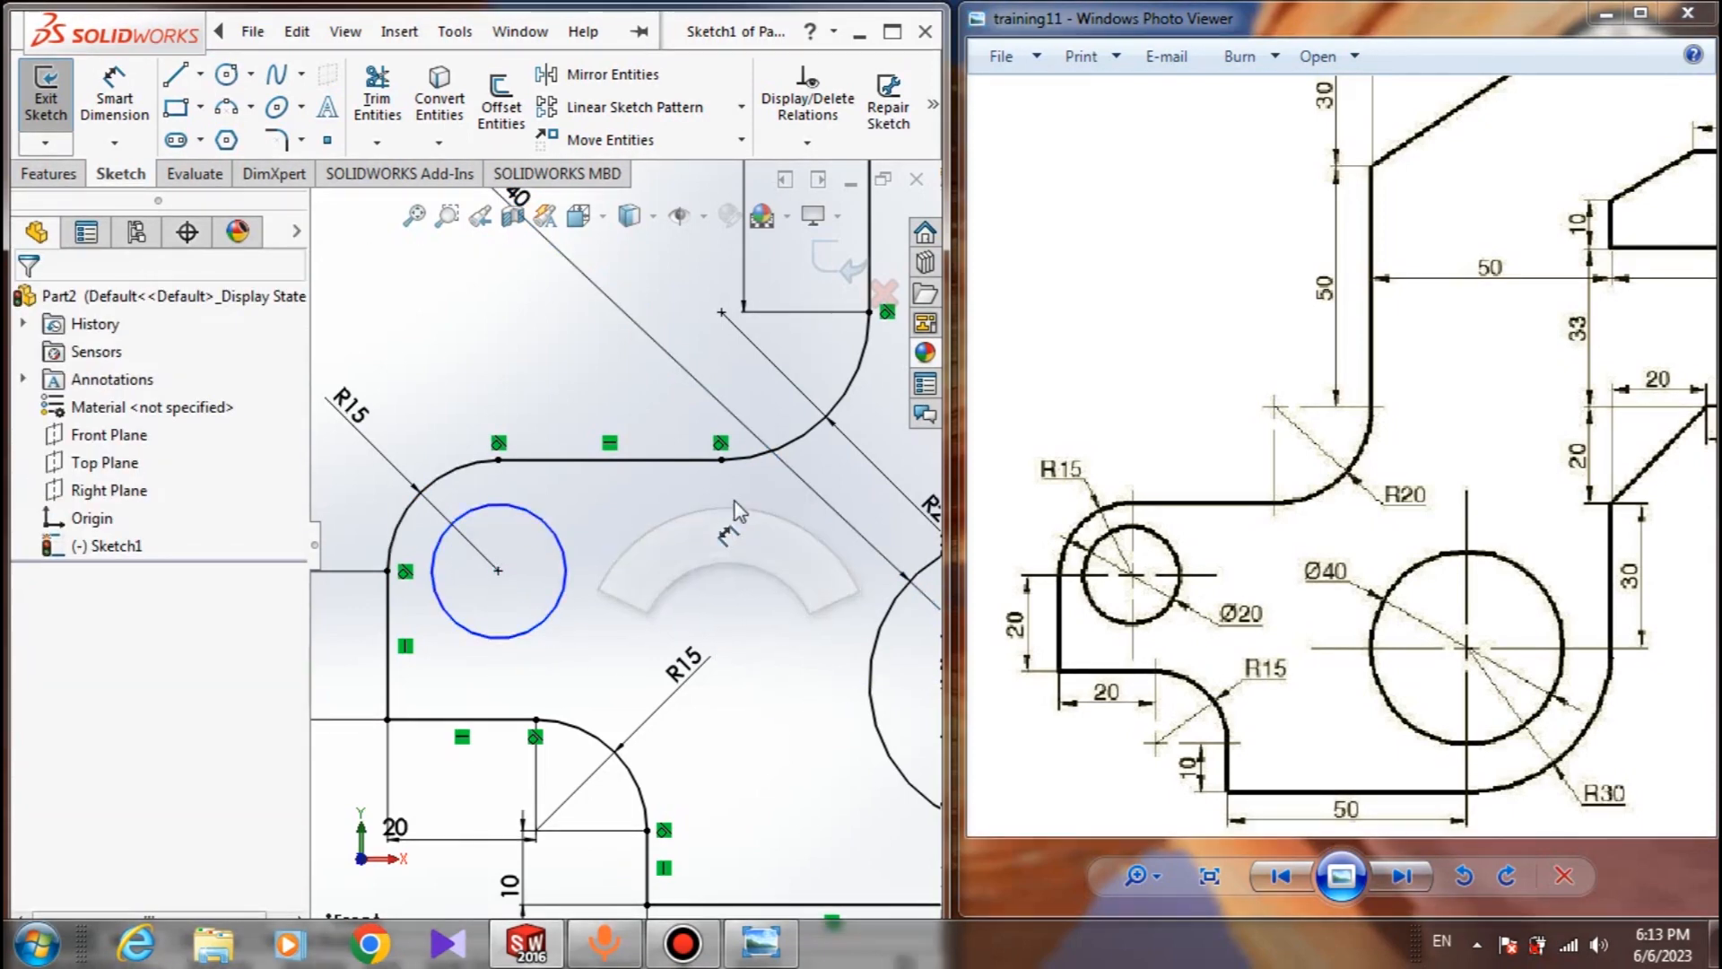
pyautogui.click(565, 542)
pyautogui.click(596, 538)
pyautogui.write('2')
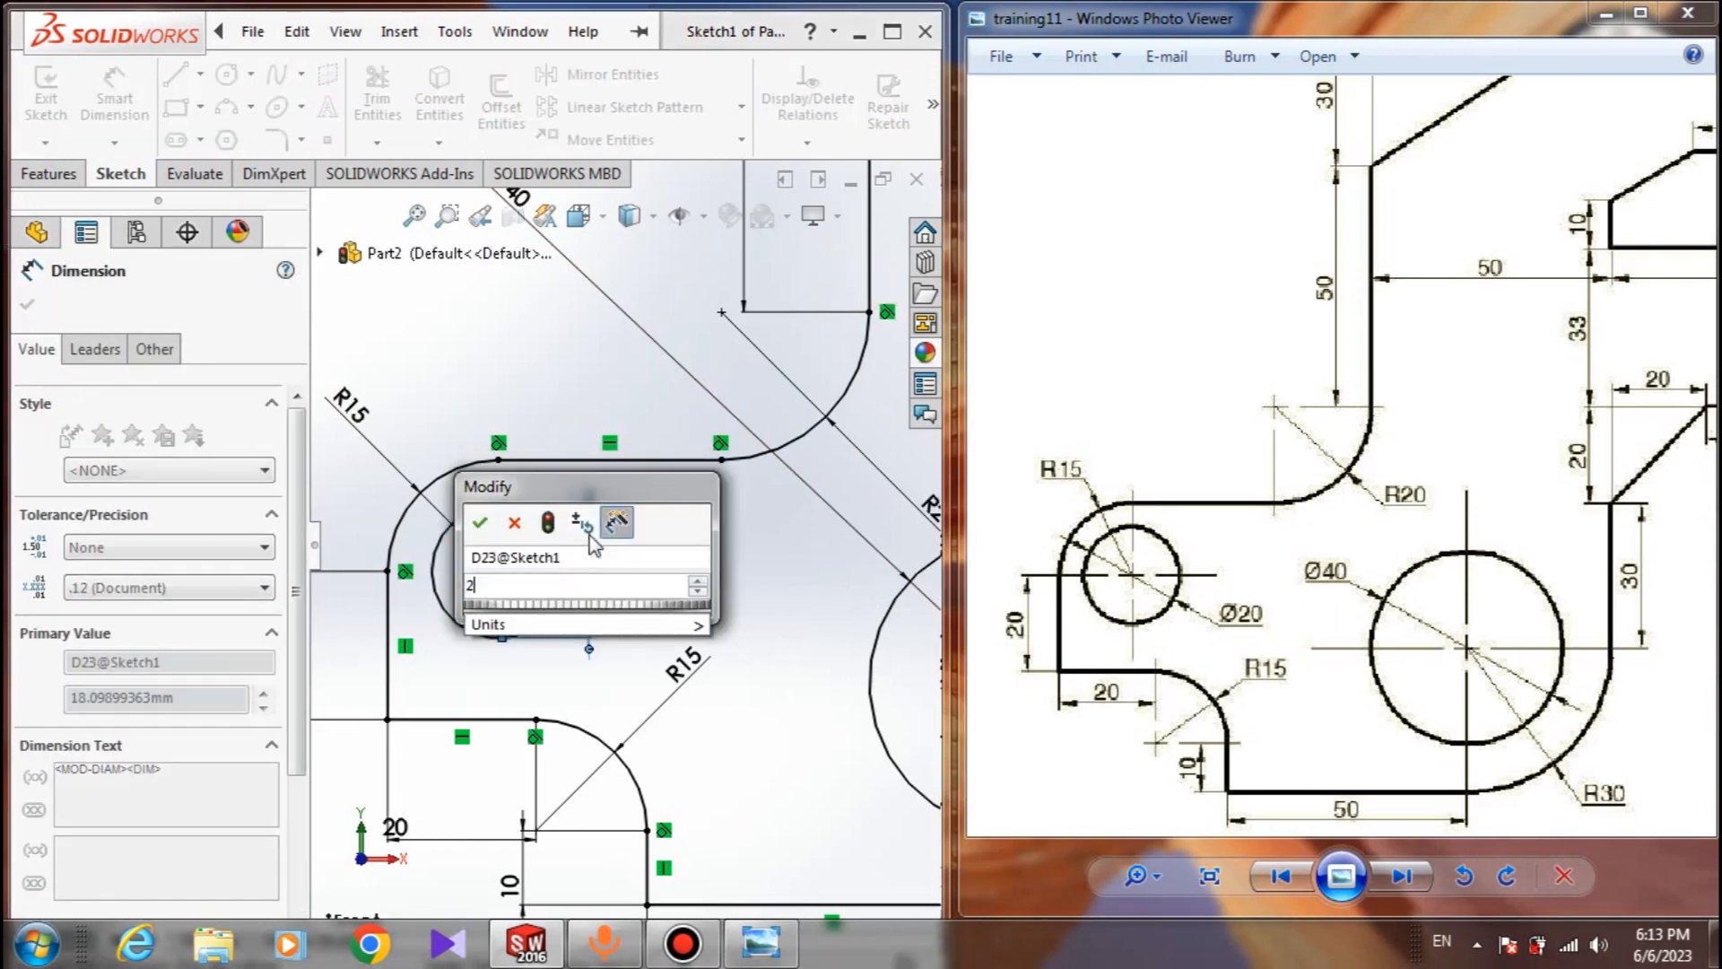
pyautogui.write('0')
pyautogui.press('Return')
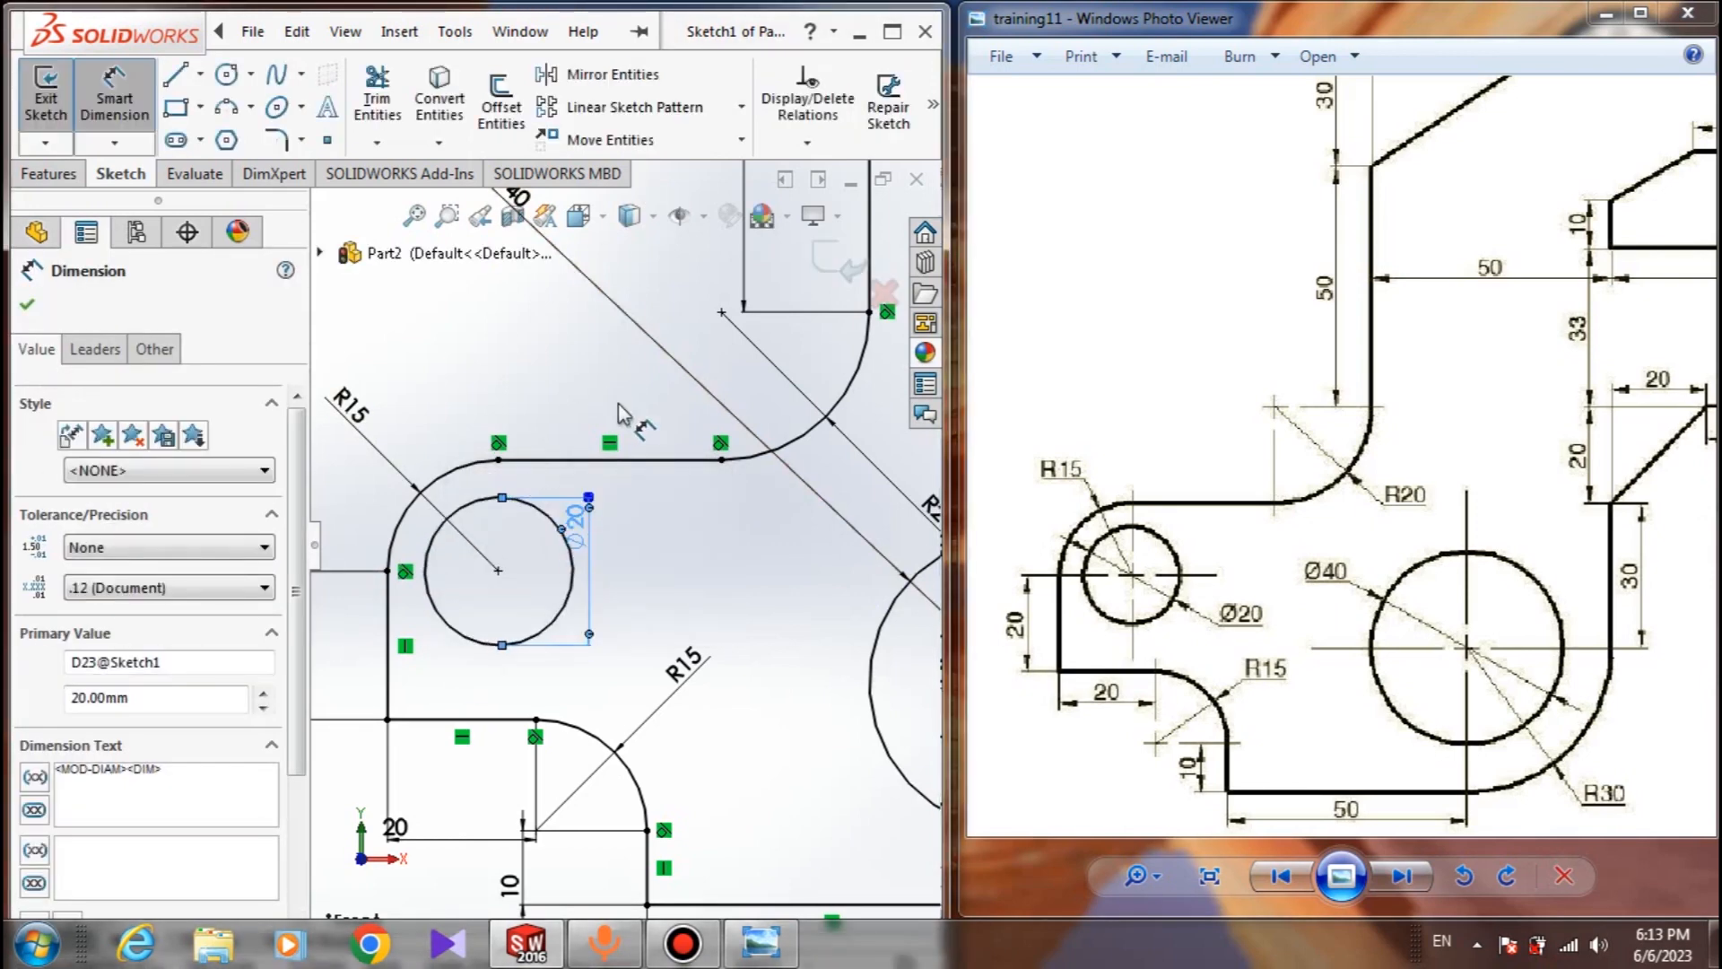
# Sketch a horizontal corner rectangle inside the outline, below the 125 mm top edge, as the base for the inner slot
pyautogui.scroll(5, 610, 610)
pyautogui.moveTo(1482, 407)
pyautogui.mouseDown()
pyautogui.moveTo(996, 452)
pyautogui.moveTo(962, 475)
pyautogui.mouseUp()
pyautogui.moveTo(1344, 421)
pyautogui.mouseDown()
pyautogui.moveTo(1080, 461)
pyautogui.moveTo(1386, 495)
pyautogui.mouseUp()
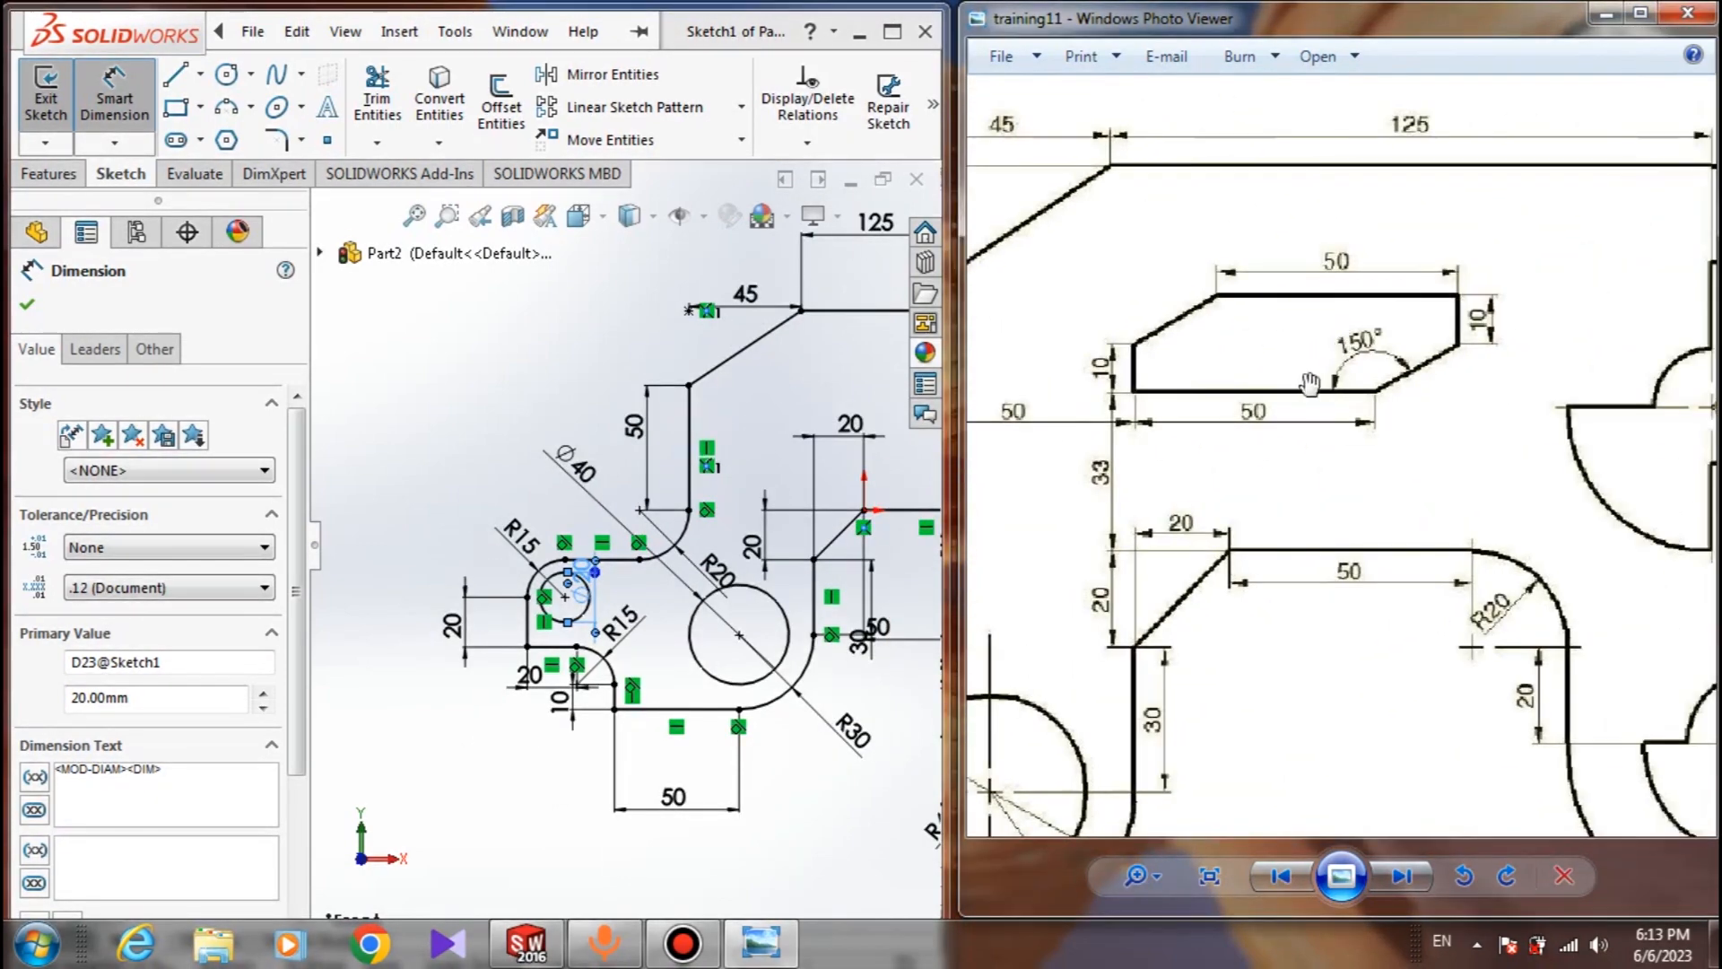
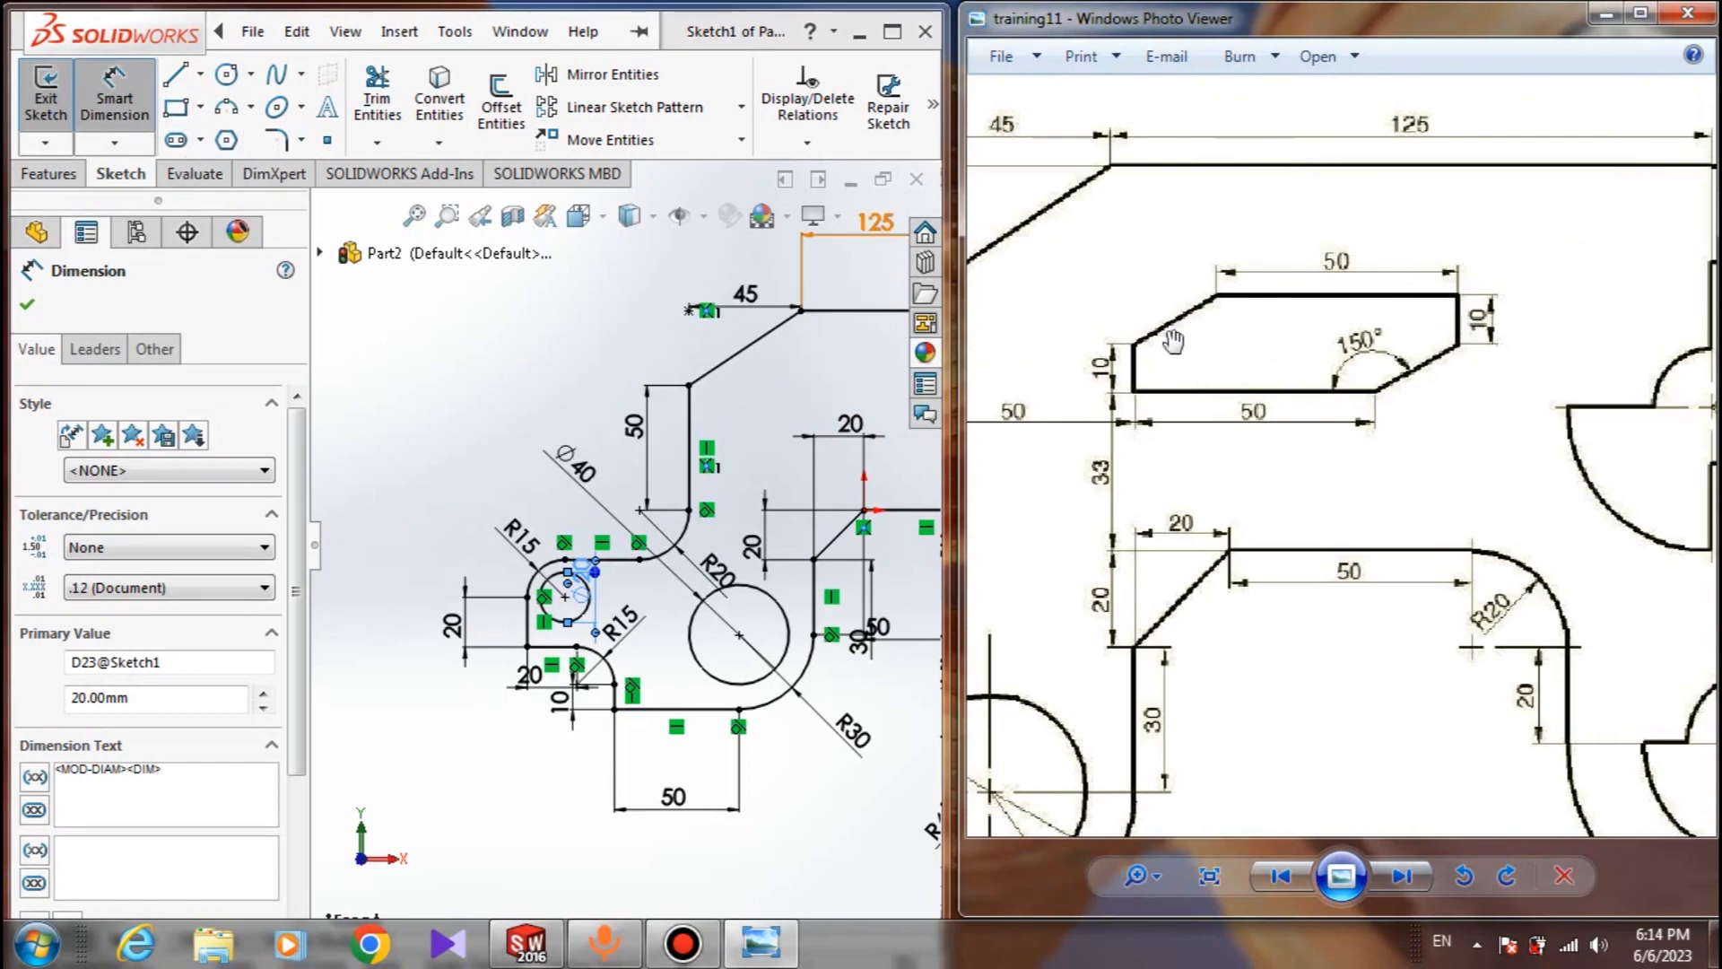
pyautogui.click(177, 108)
pyautogui.scroll(4, 780, 422)
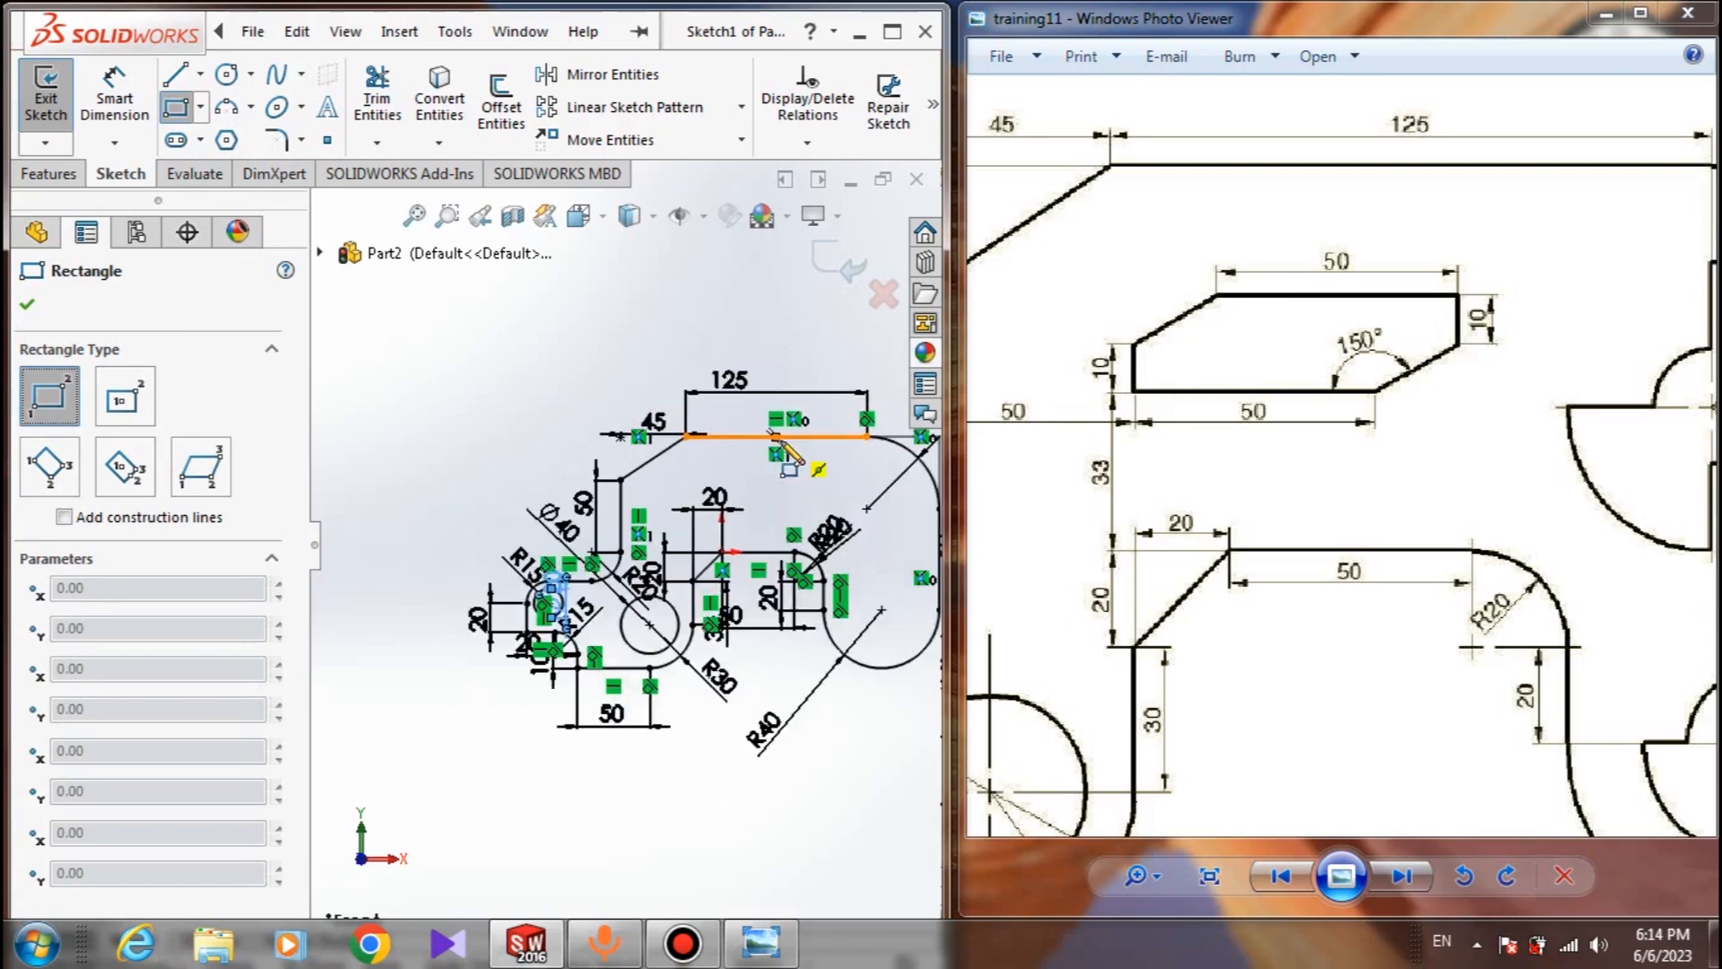
pyautogui.scroll(-3, 781, 441)
pyautogui.scroll(-3, 628, 571)
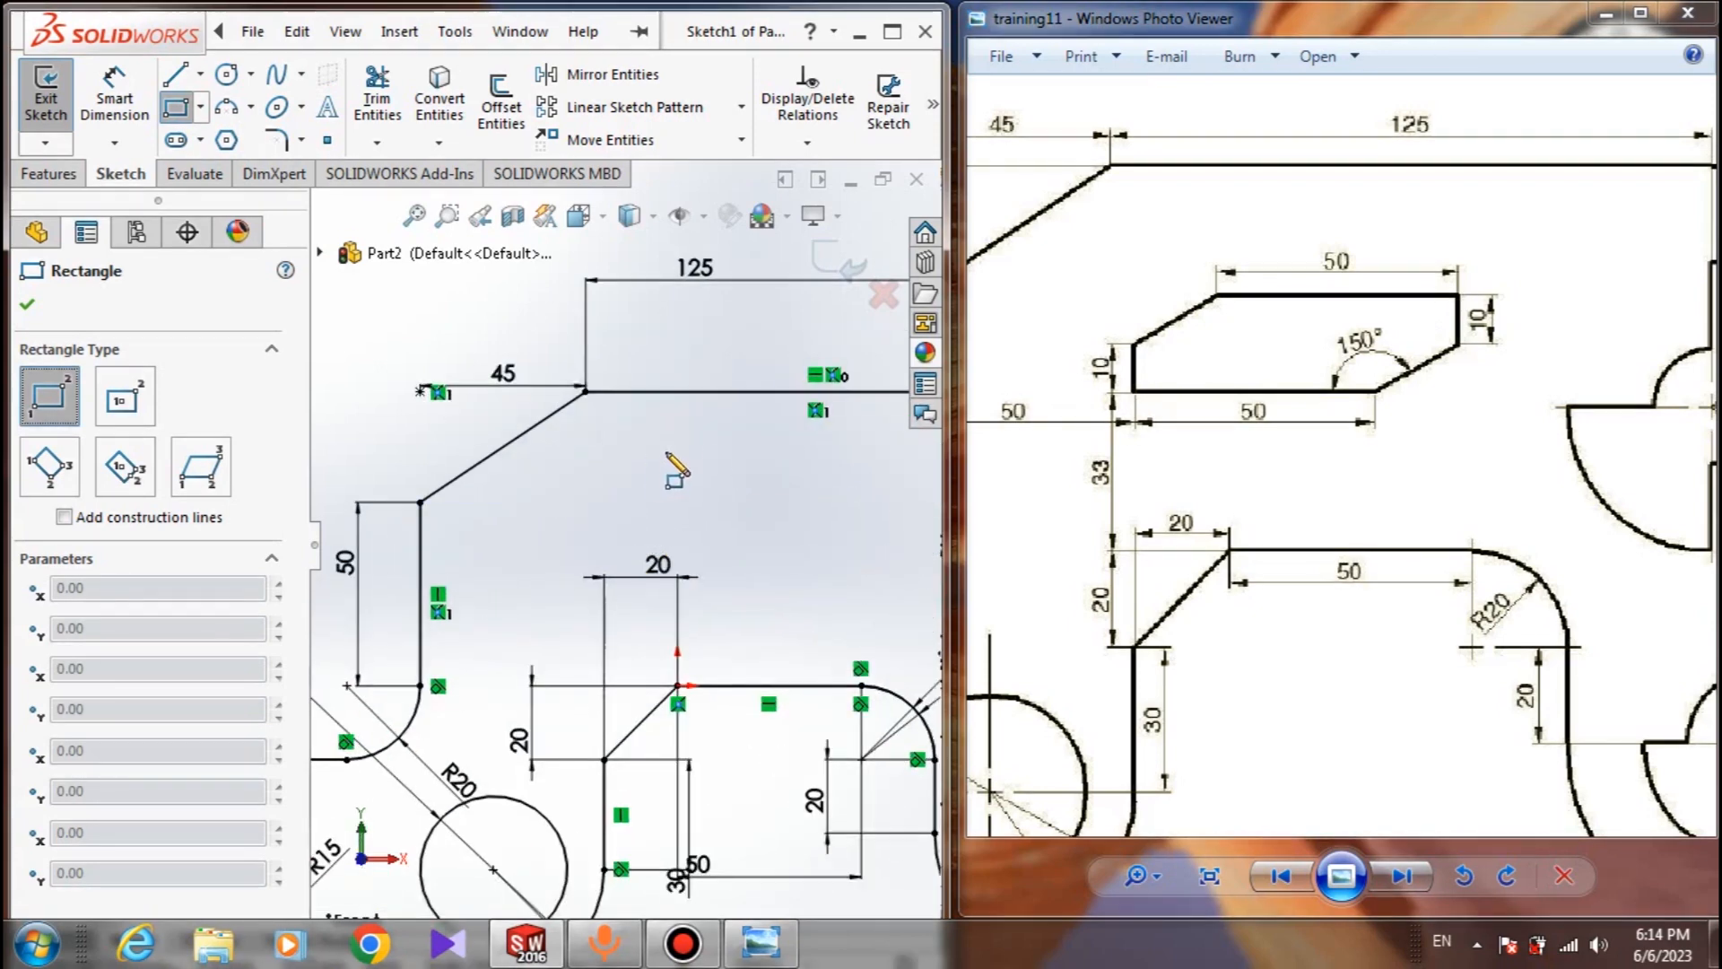
pyautogui.click(696, 451)
pyautogui.click(882, 521)
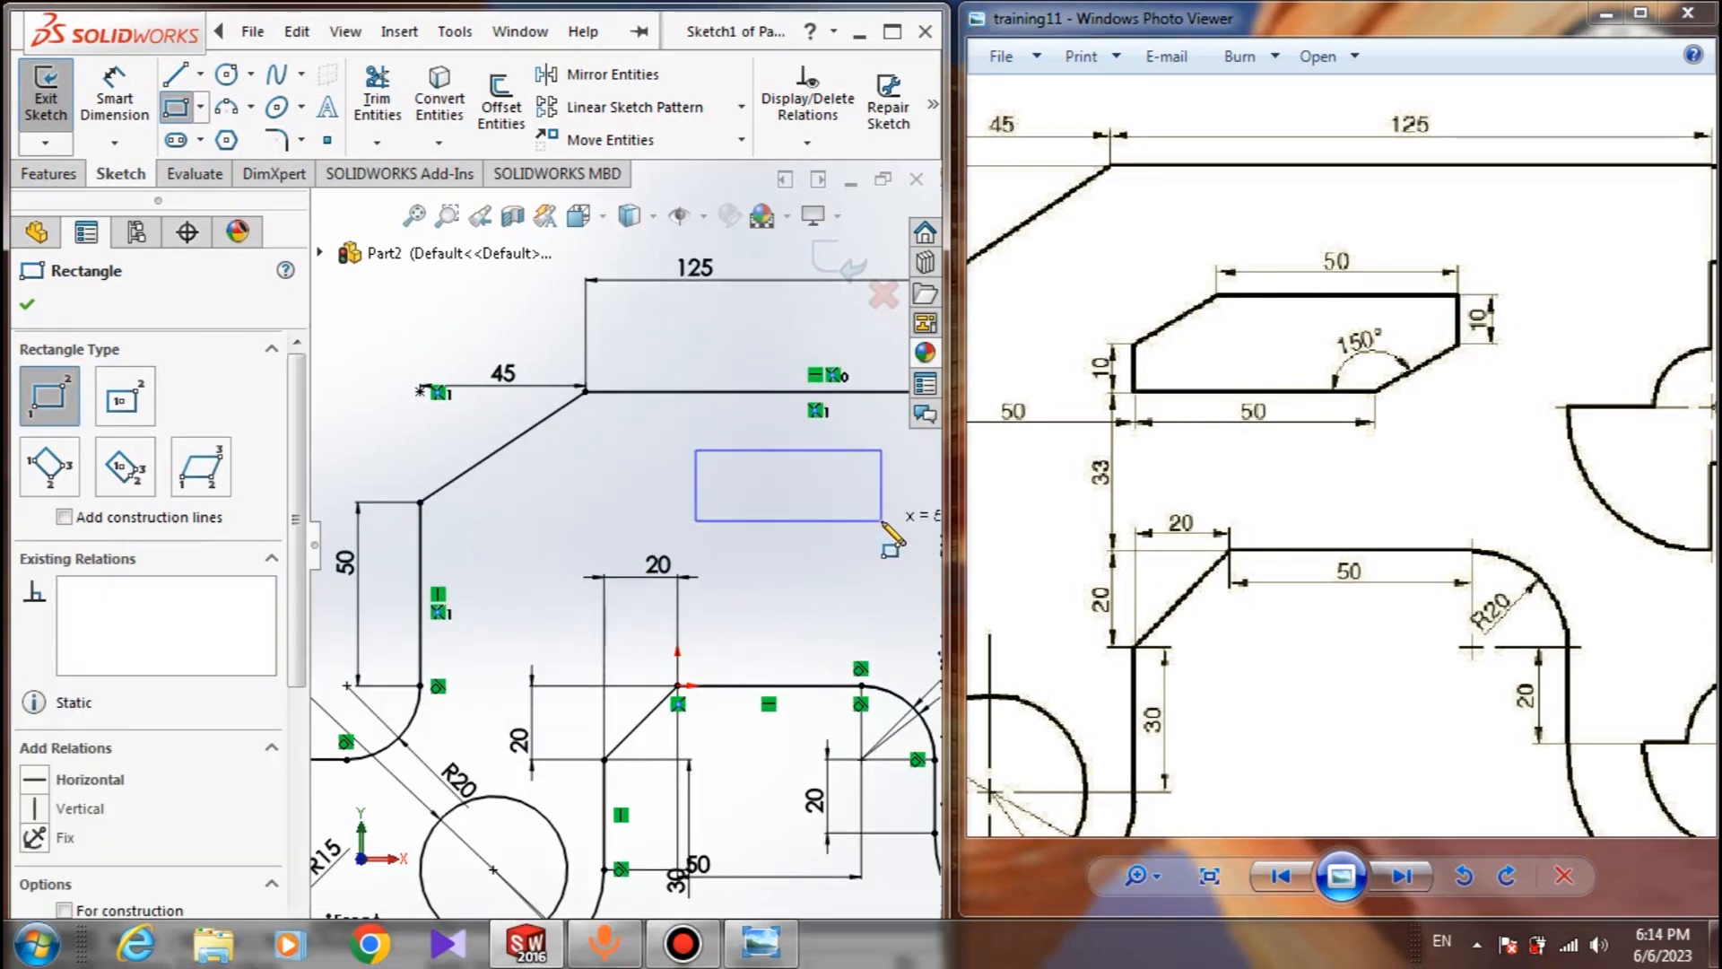
pyautogui.press('Escape')
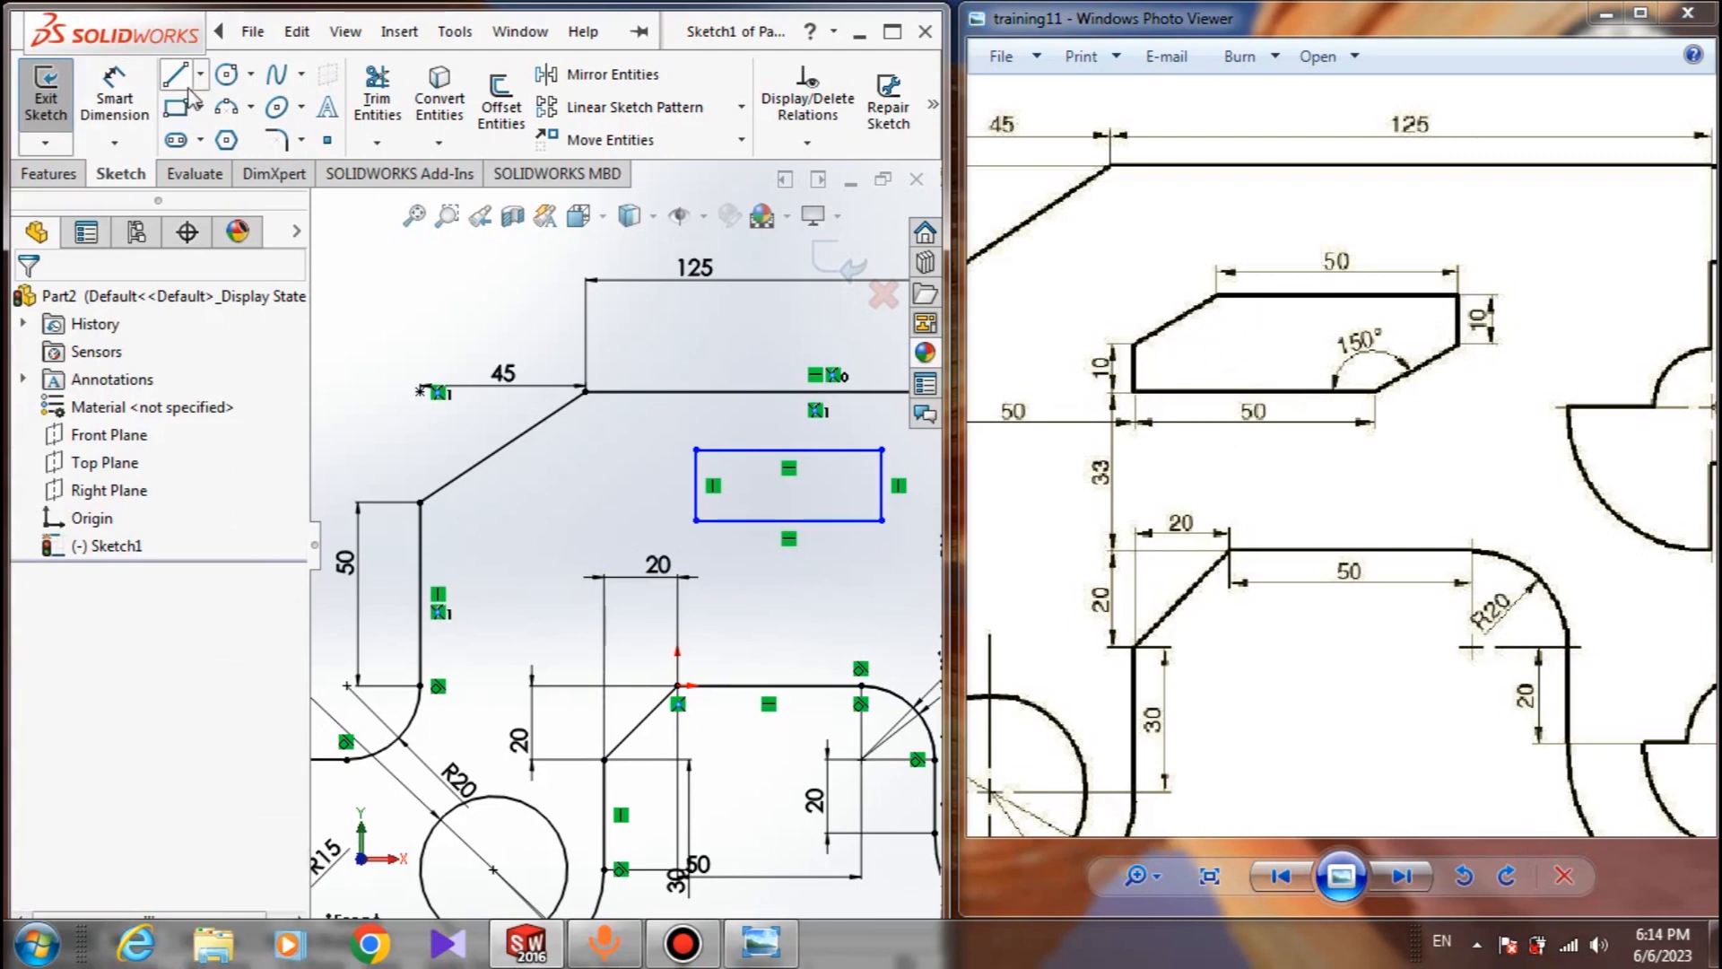
# Sketch a diagonal line from the midpoint of the slot rectangle's left edge to the midpoint of its top edge
pyautogui.press('l')
pyautogui.scroll(-3, 705, 440)
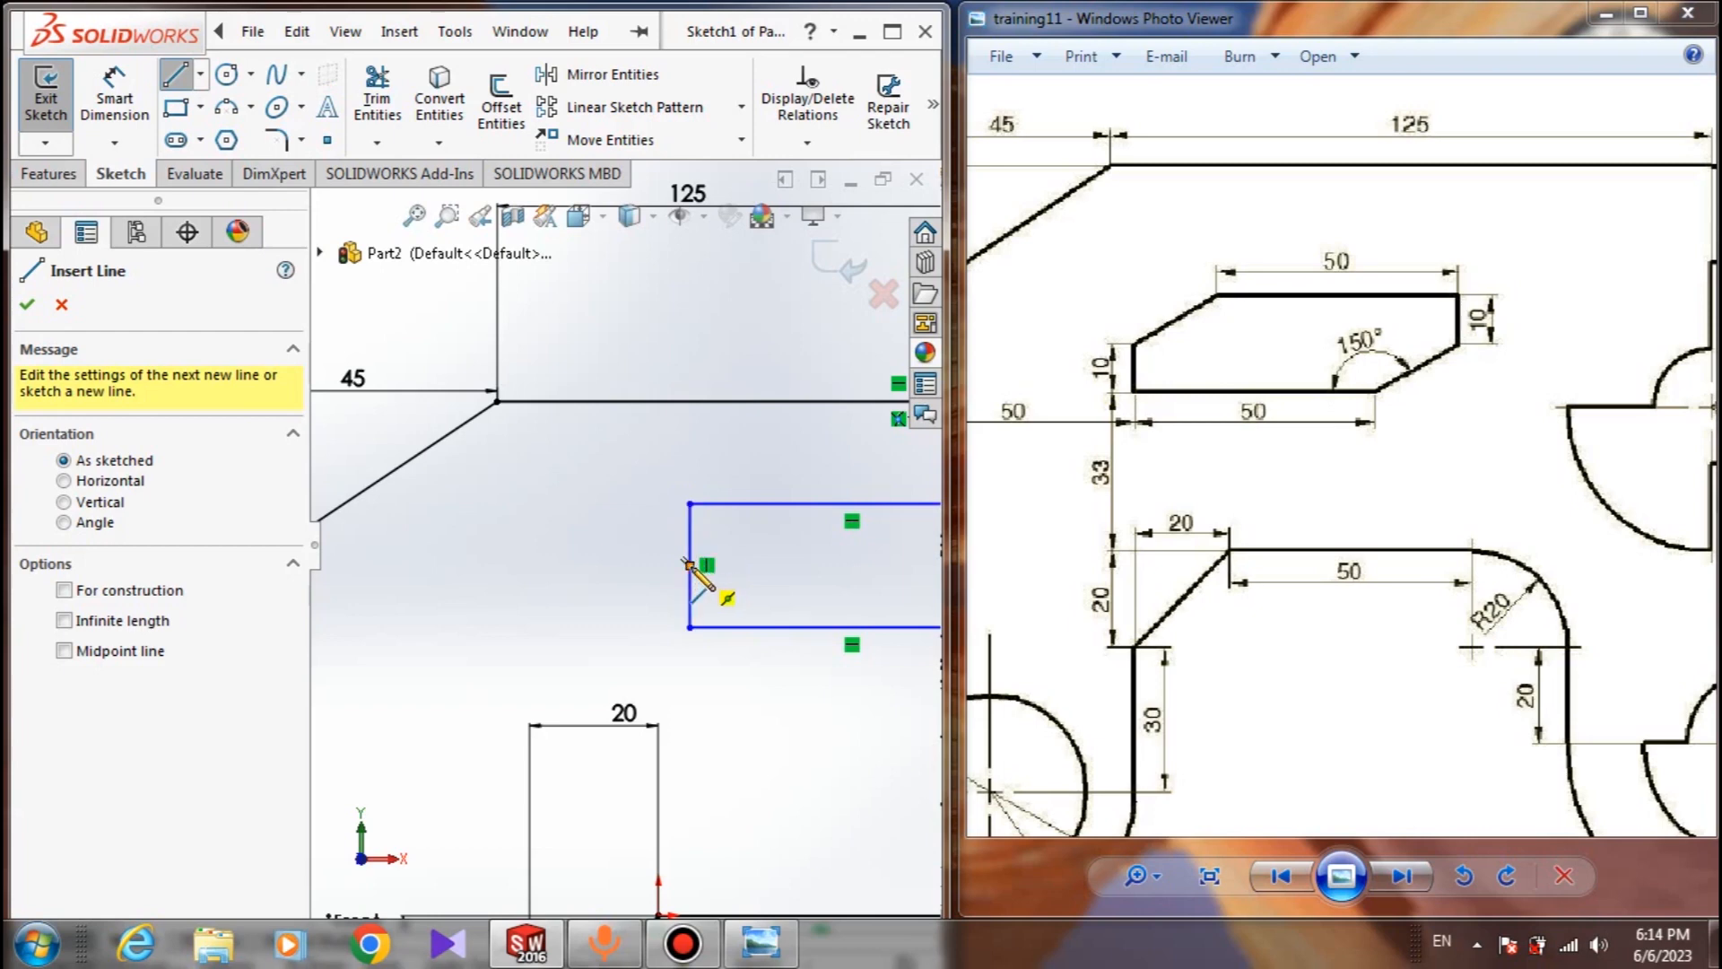
pyautogui.click(689, 565)
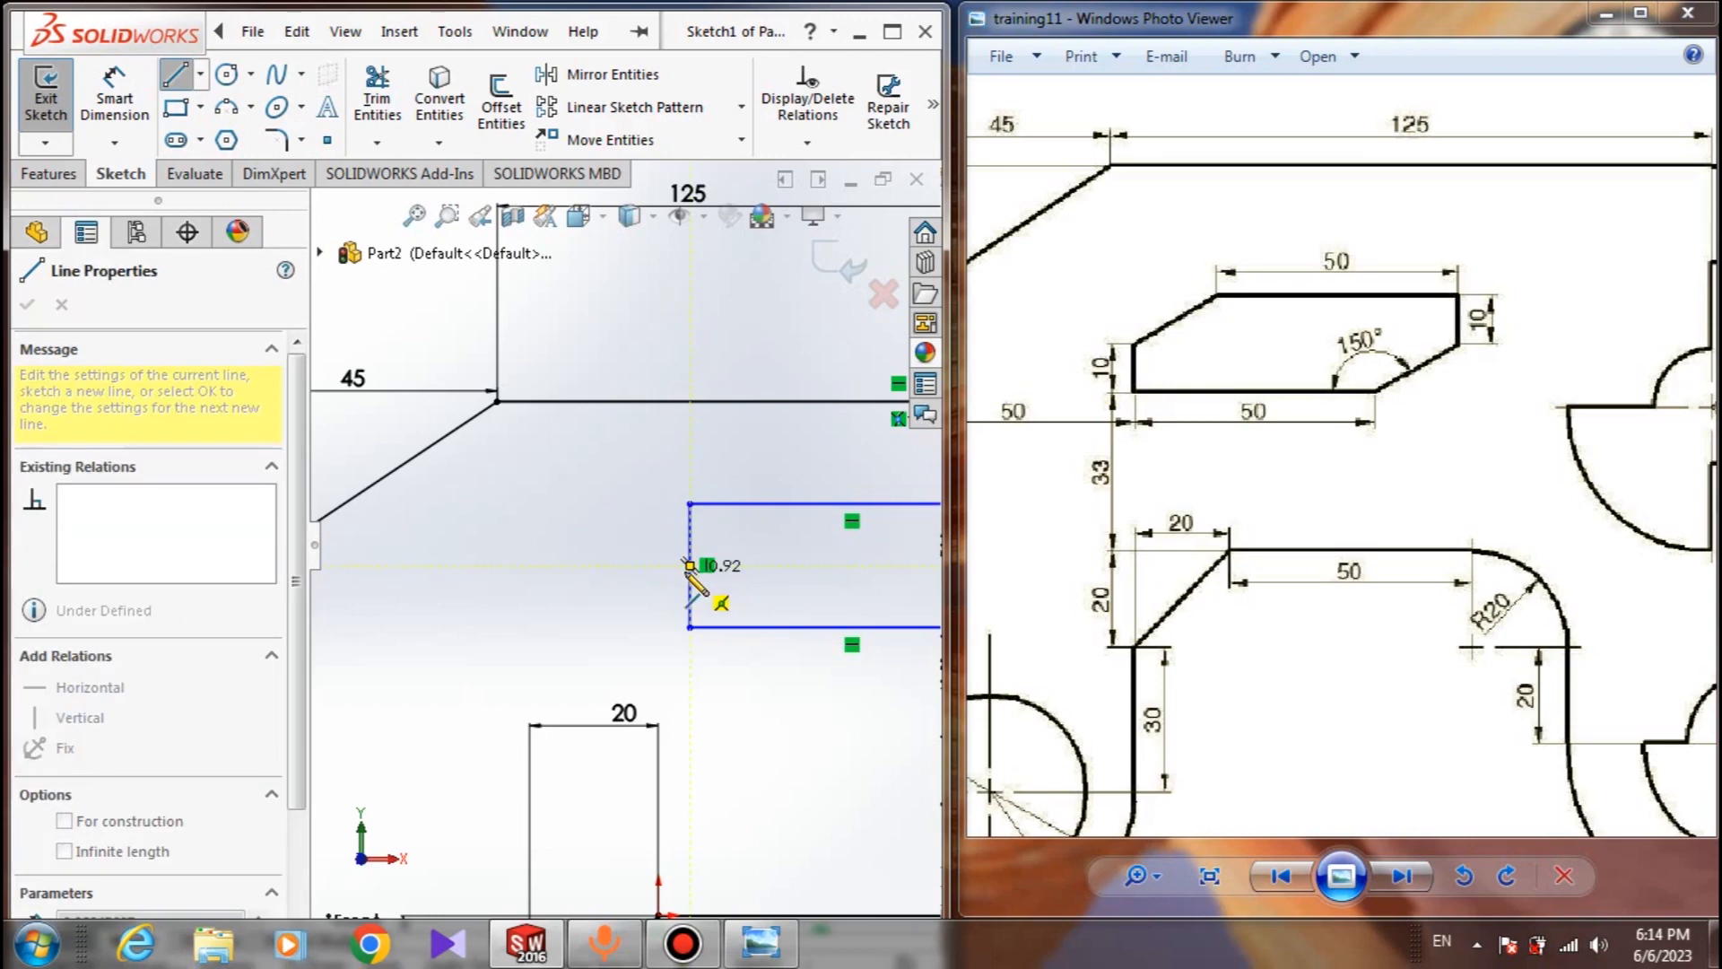
pyautogui.doubleClick(852, 504)
pyautogui.click(180, 76)
pyautogui.click(188, 72)
pyautogui.scroll(5, 834, 578)
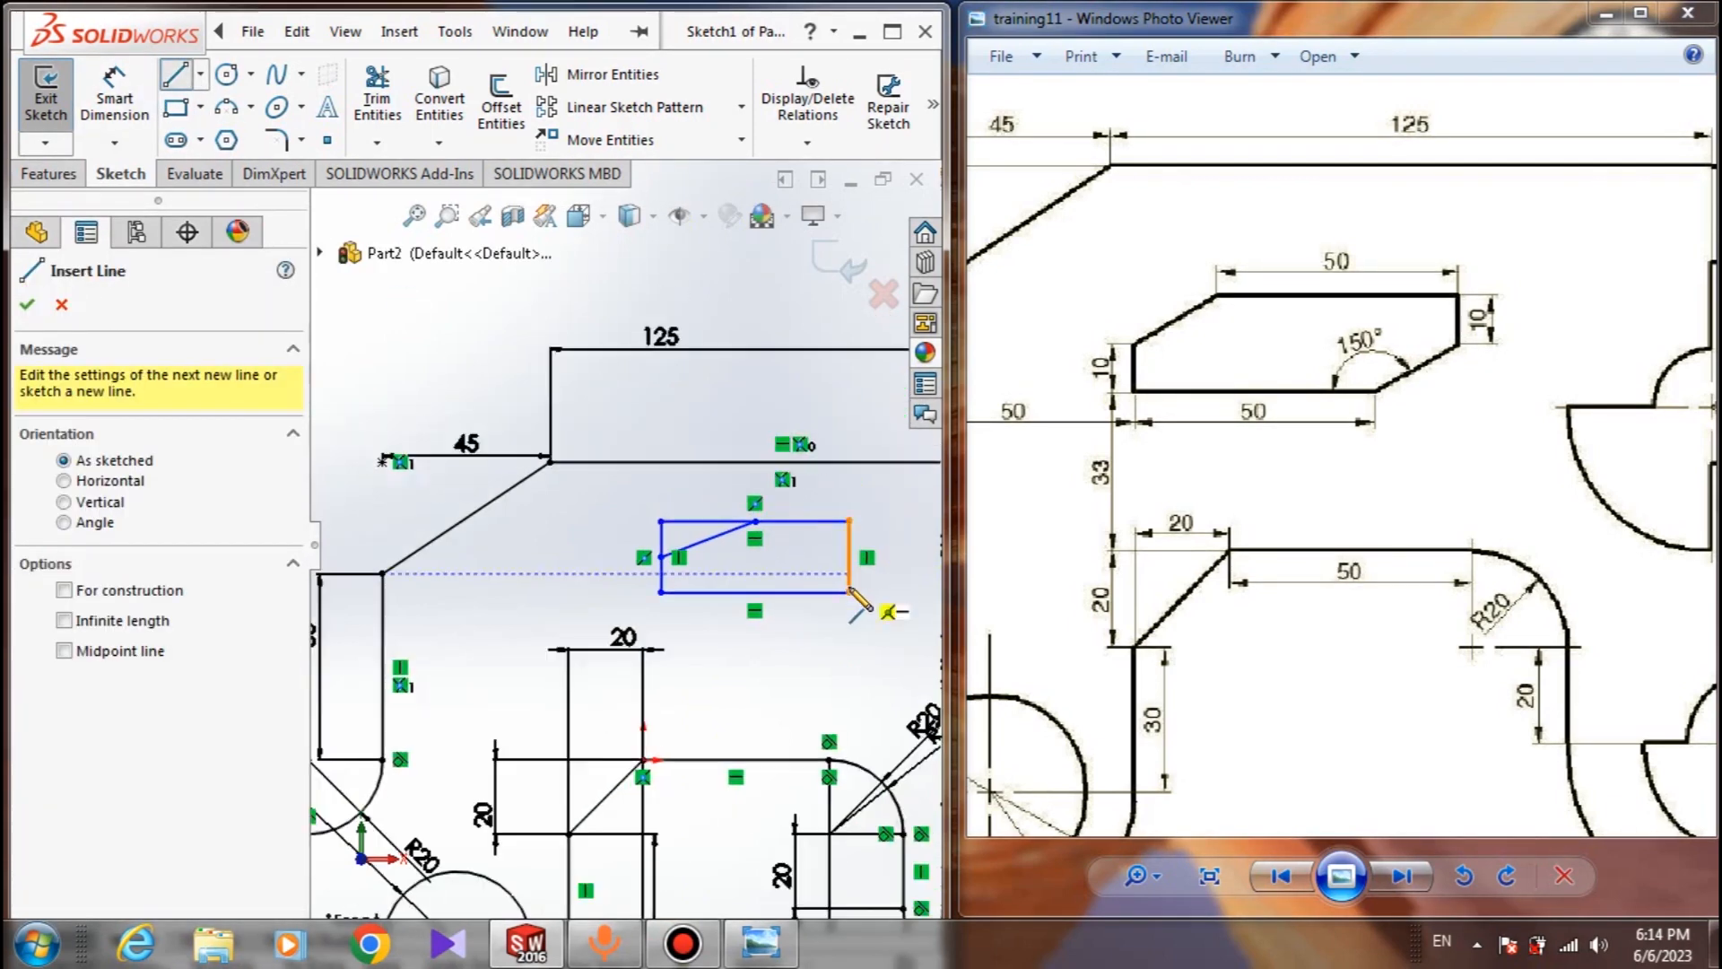
# Sketch a diagonal line about 16 mm long from the midpoint of the rectangle's right edge to its bottom edge
pyautogui.scroll(-5, 808, 583)
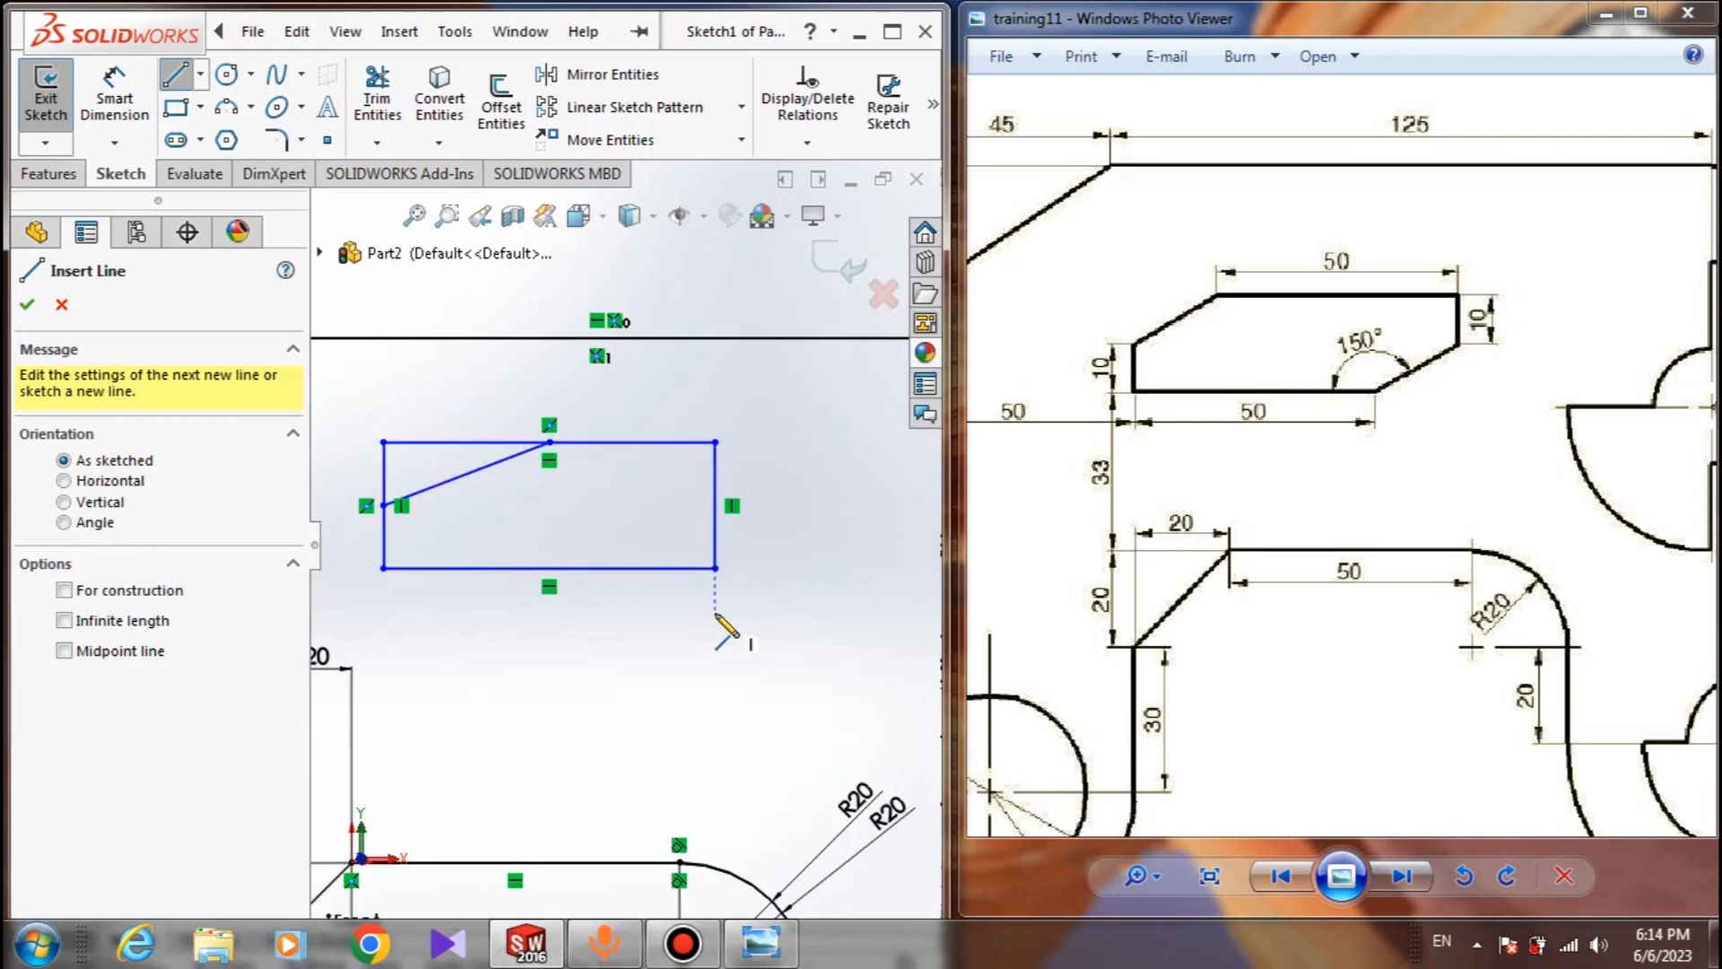
pyautogui.click(715, 505)
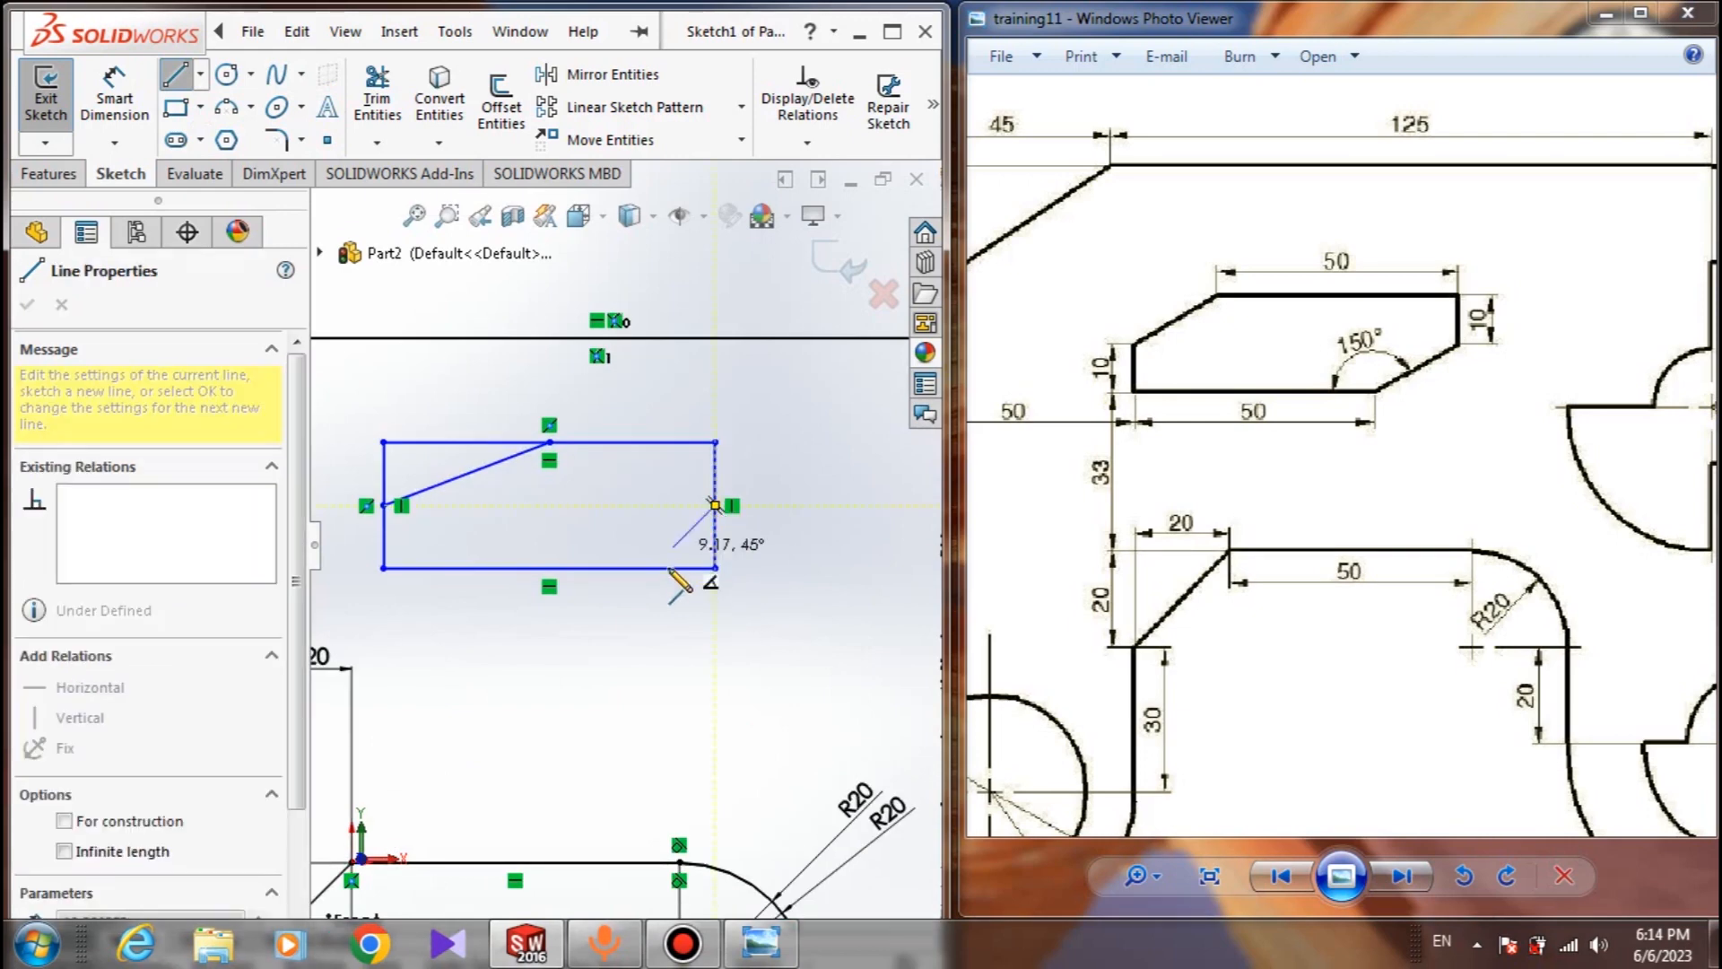
pyautogui.doubleClick(628, 568)
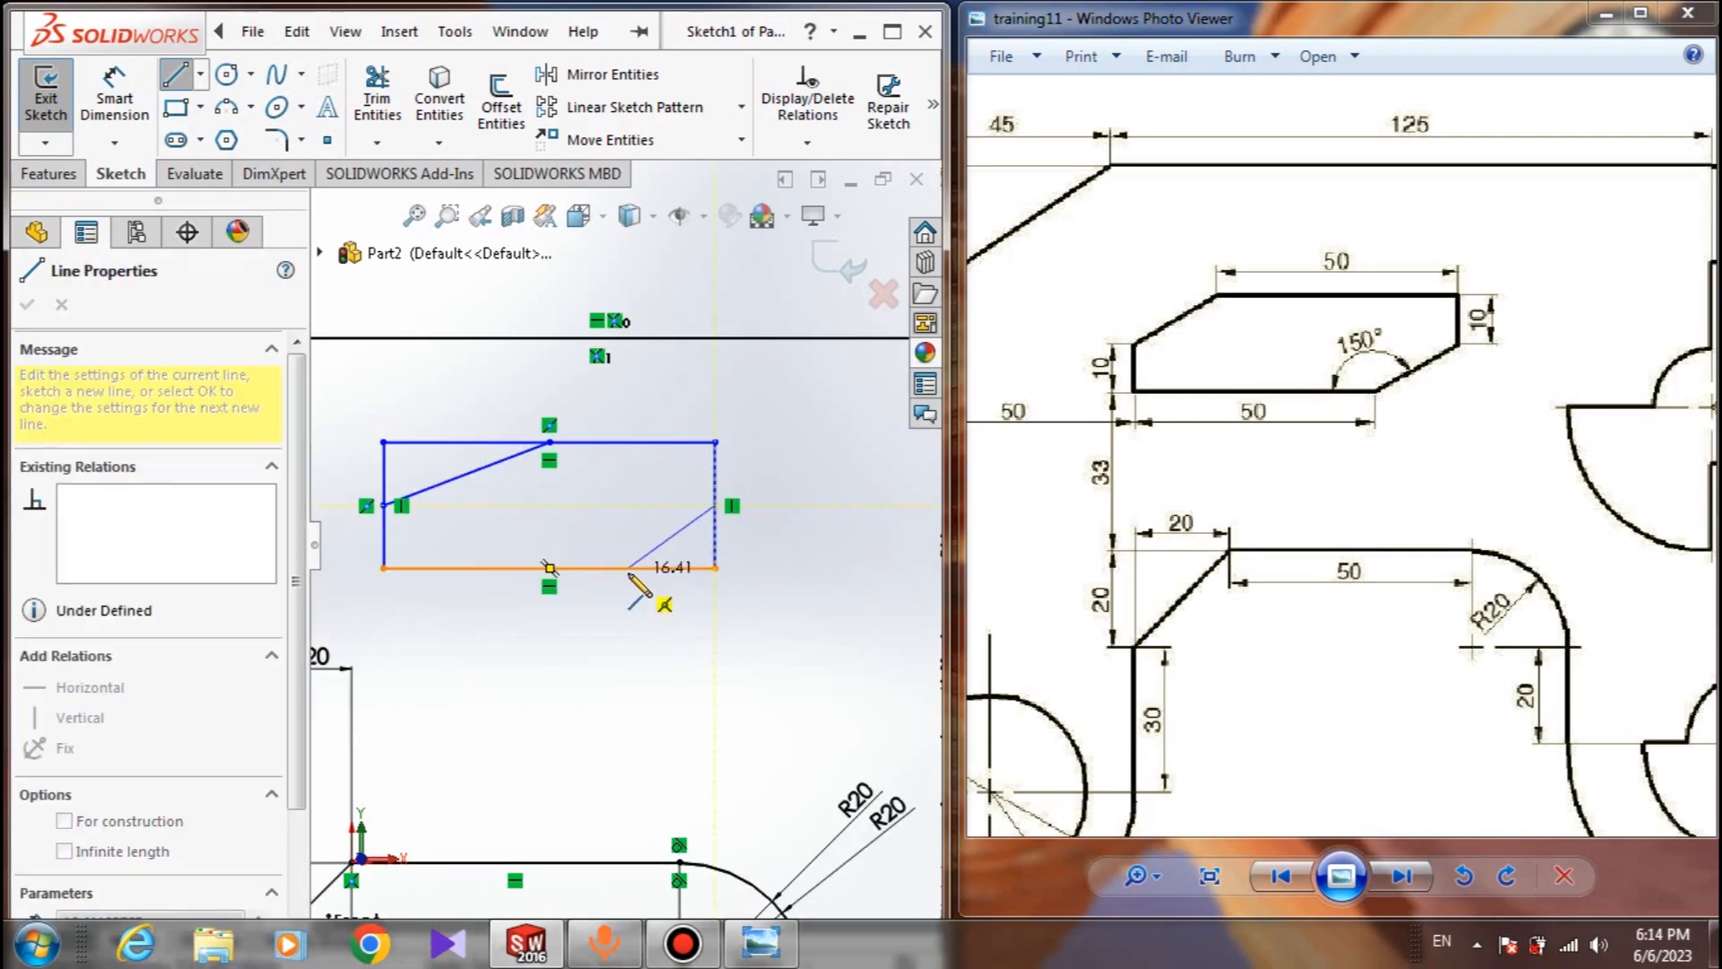
pyautogui.press('Escape')
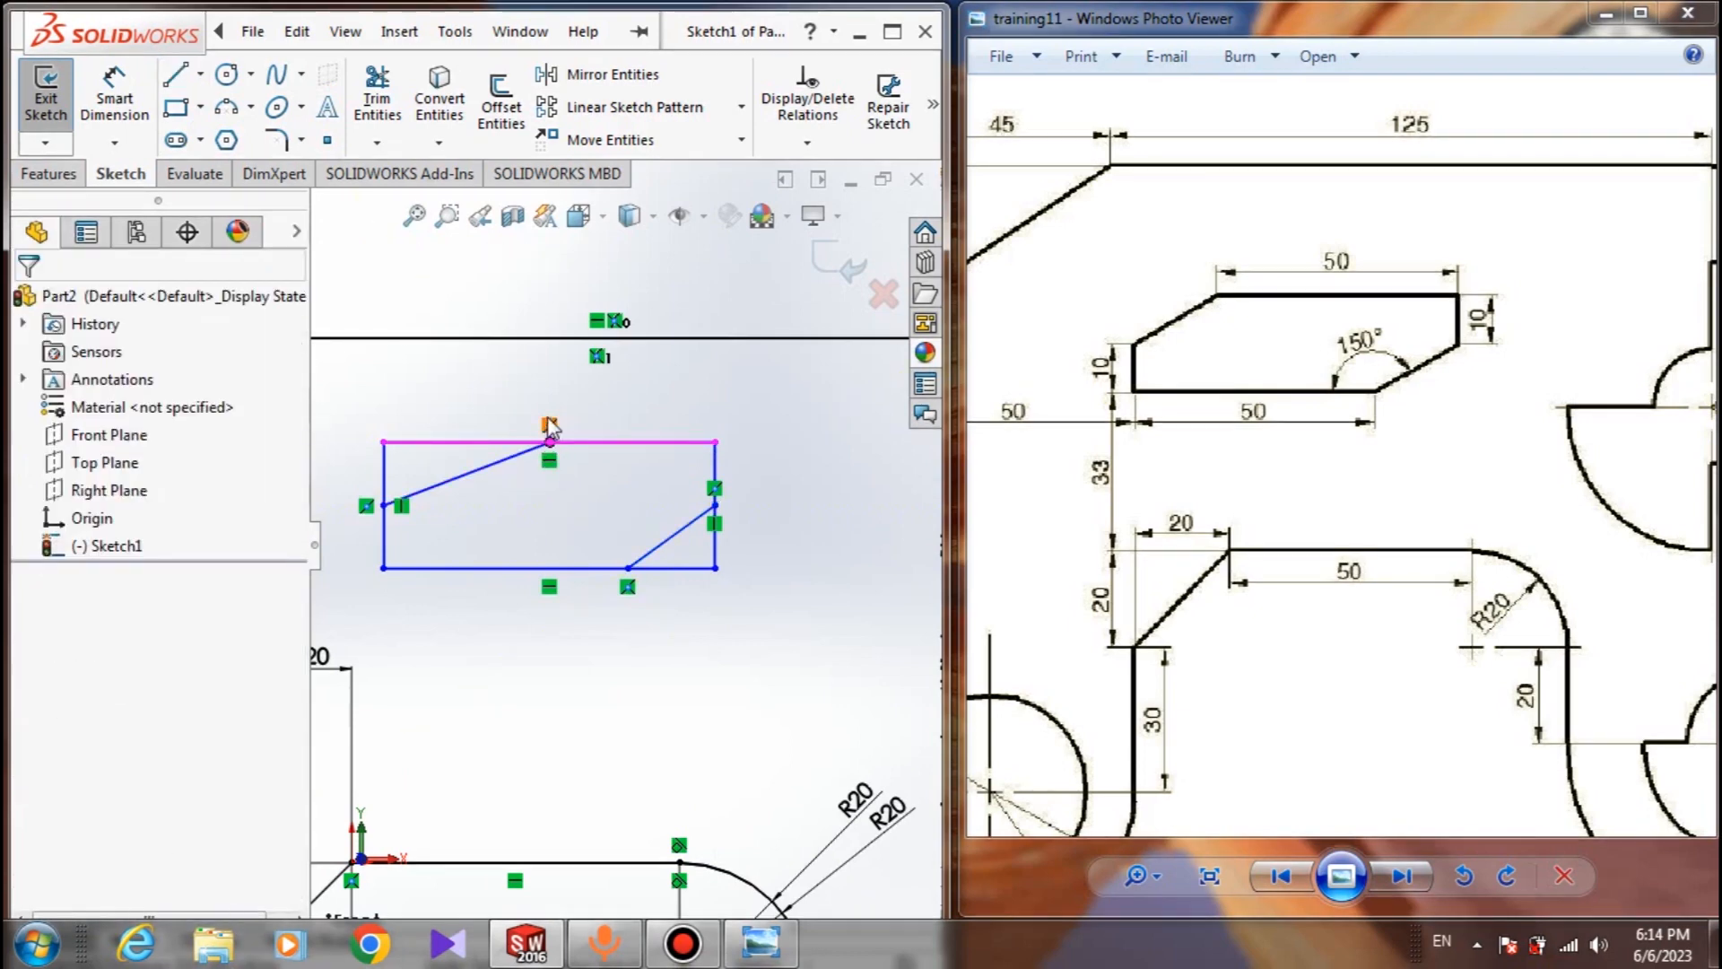
# Move the upper end of the left diagonal along the rectangle's top edge, closer to the upper-left corner
pyautogui.click(553, 422)
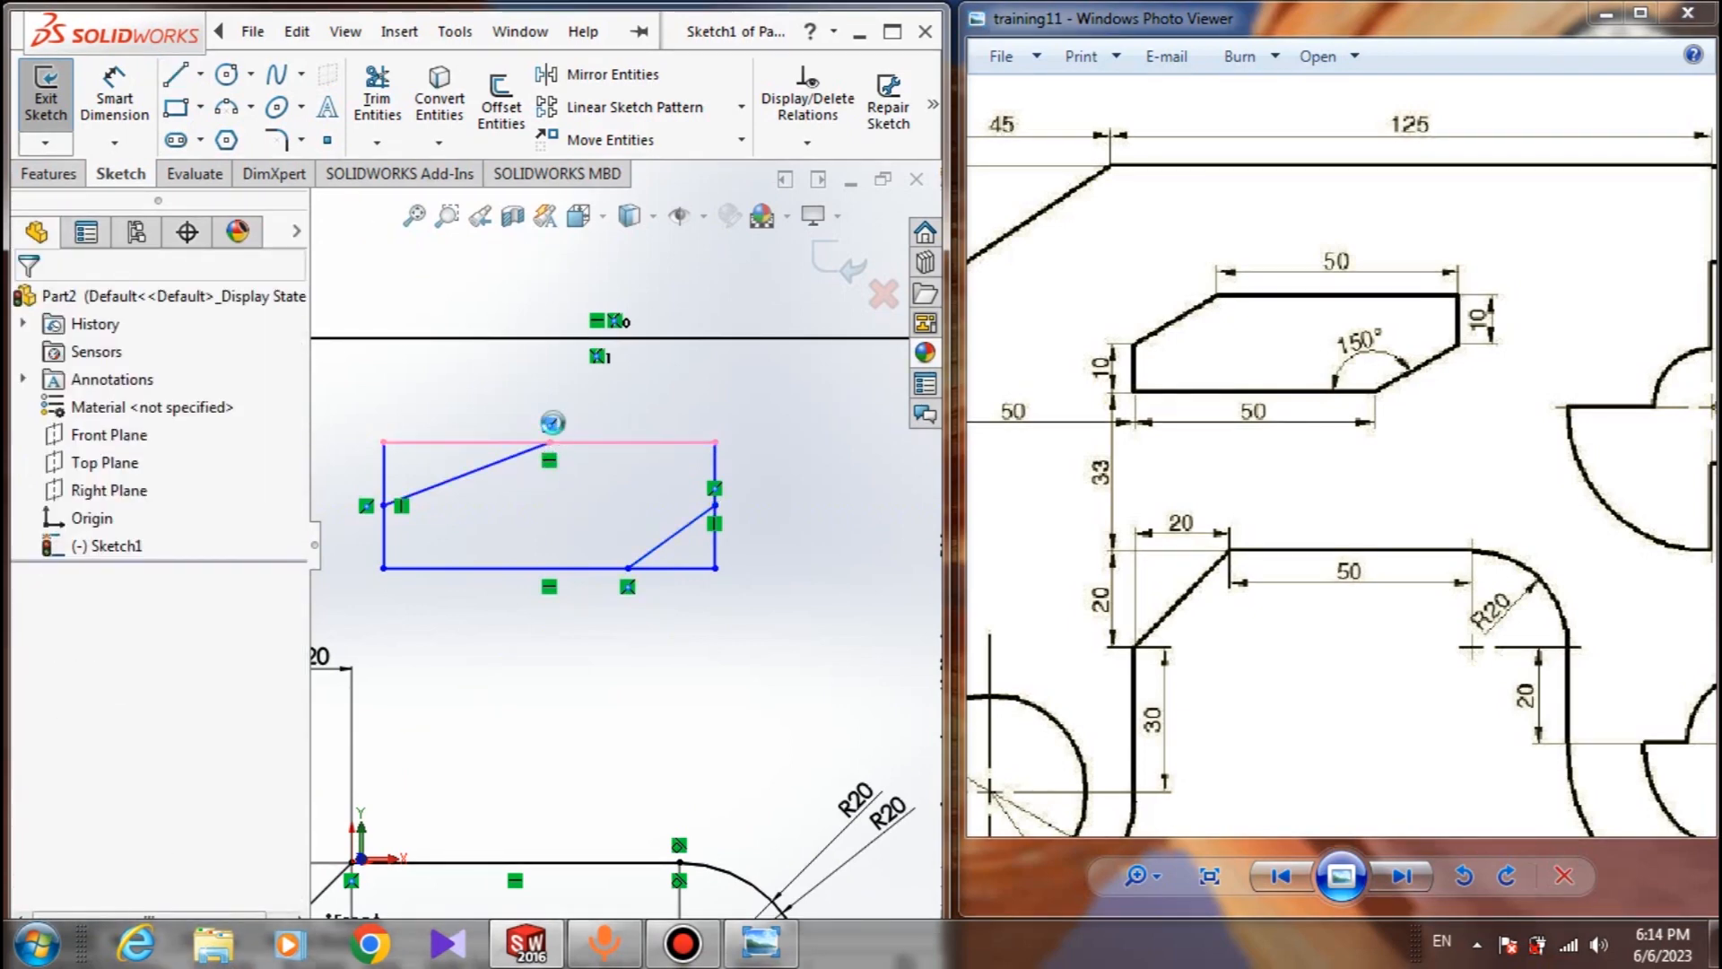
pyautogui.moveTo(549, 443); pyautogui.dragTo(493, 442)
pyautogui.click(511, 404)
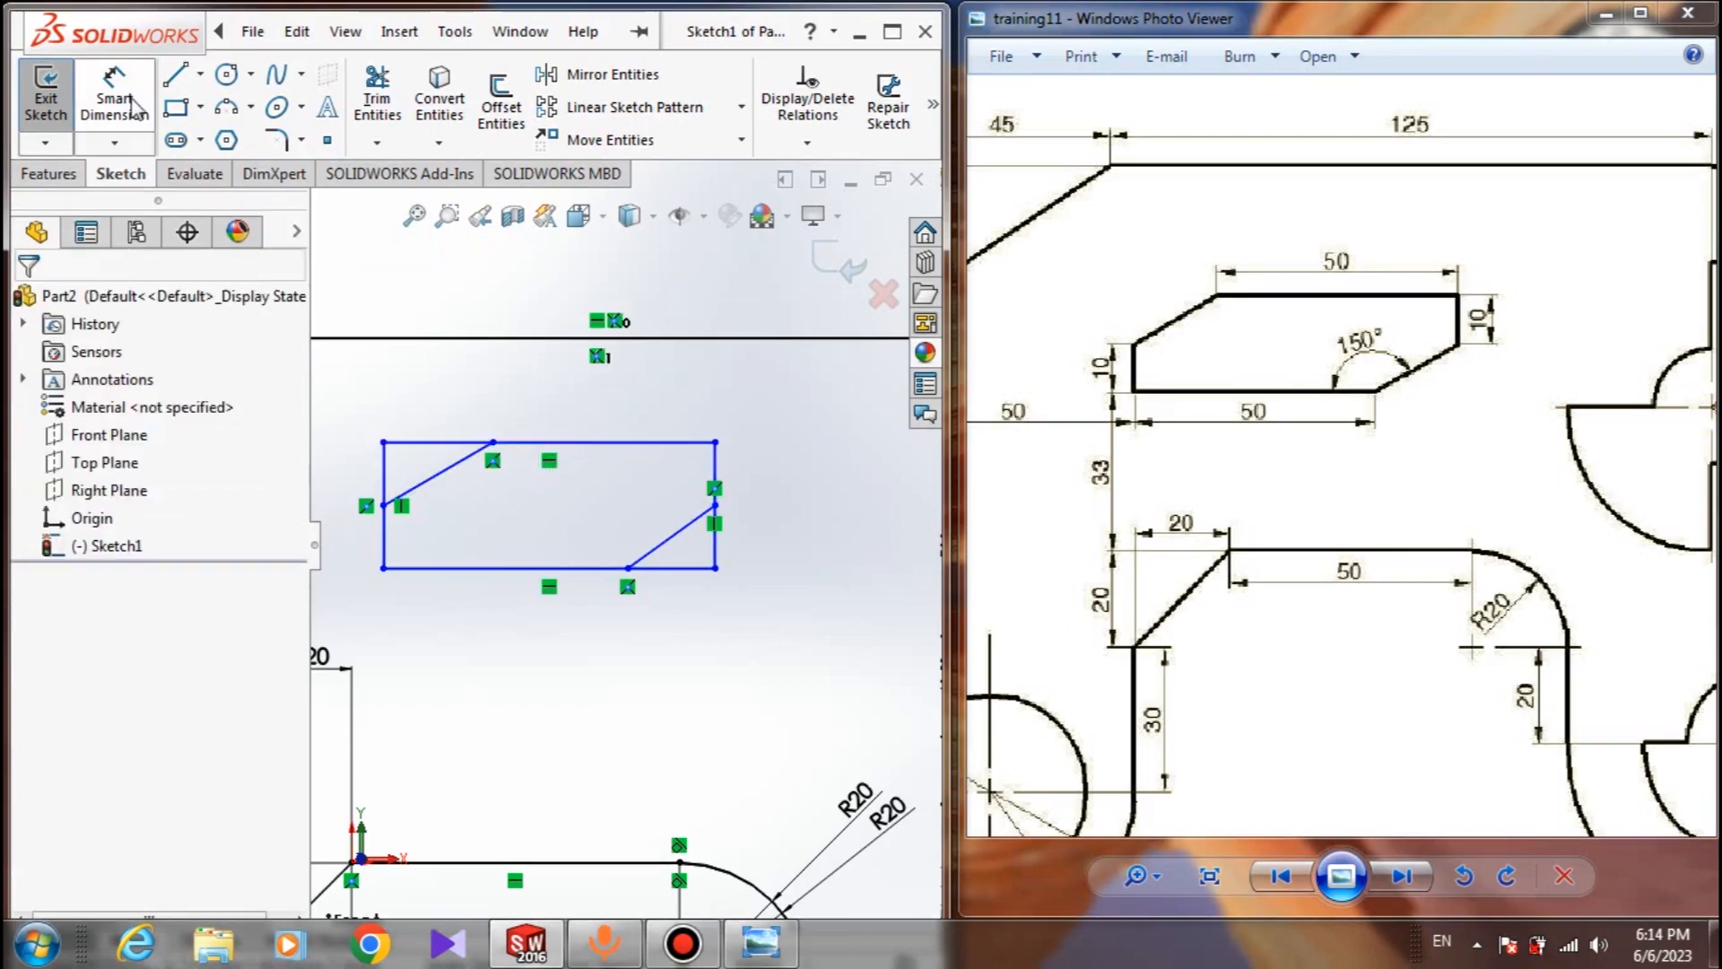
# Dimension the top edge from the left diagonal's end to the upper-right corner as 50 mm
pyautogui.click(124, 105)
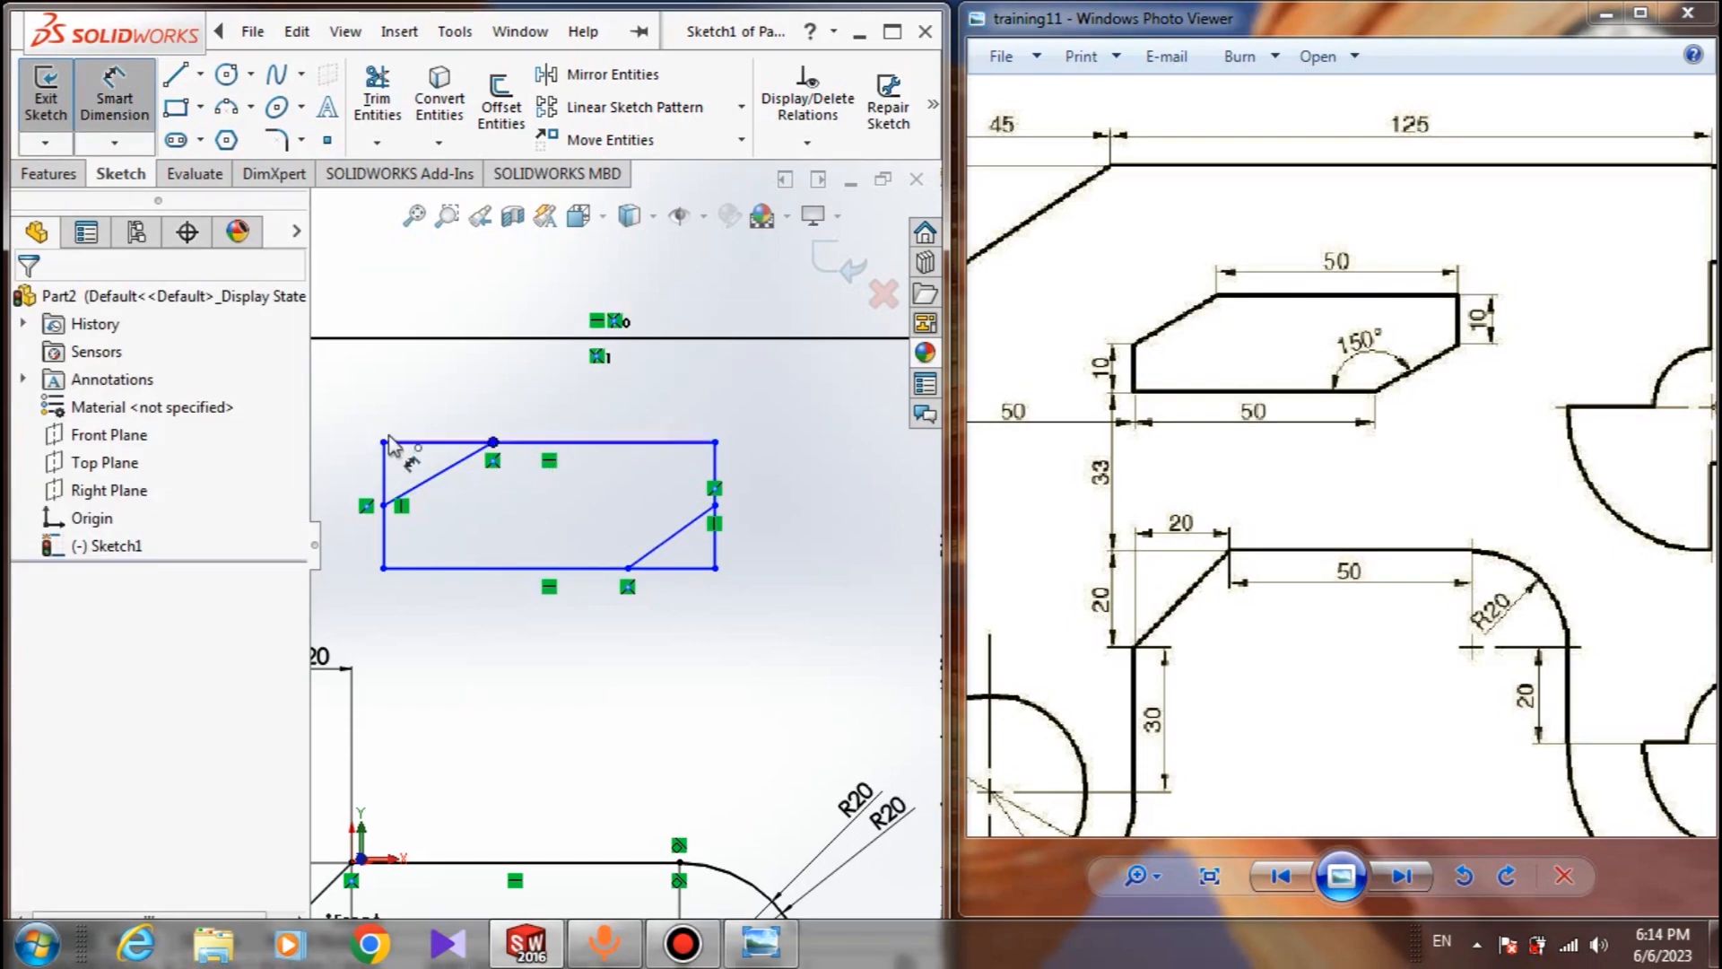
pyautogui.click(494, 444)
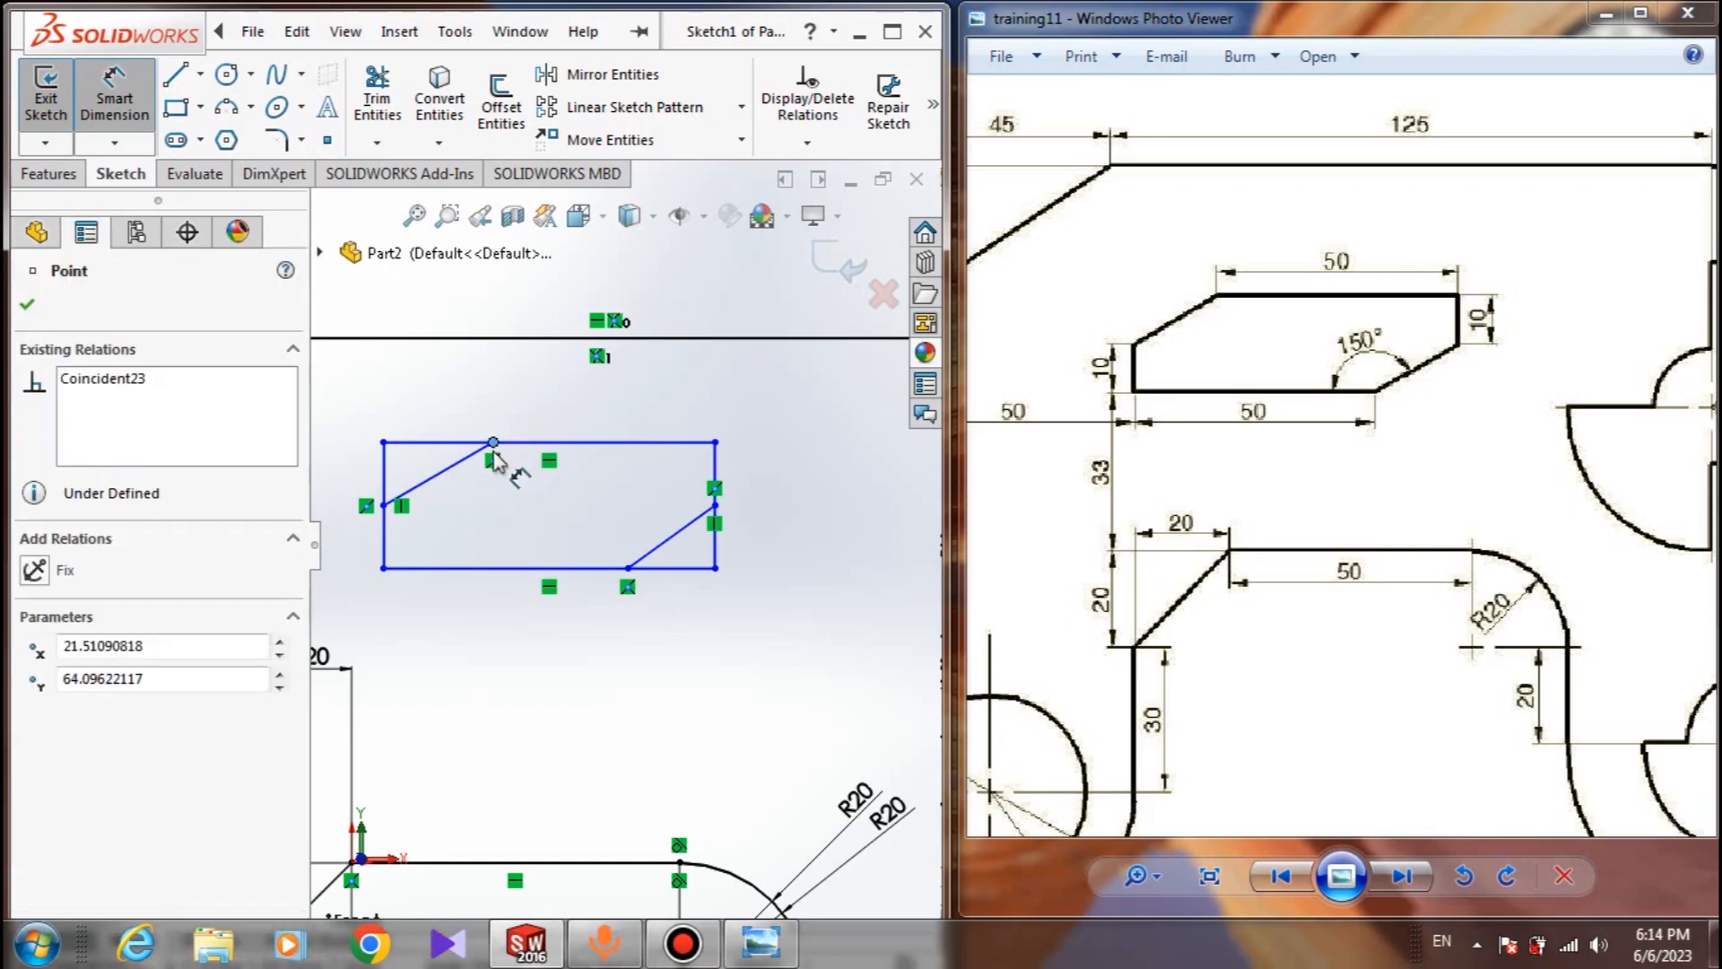
pyautogui.click(716, 442)
pyautogui.click(713, 399)
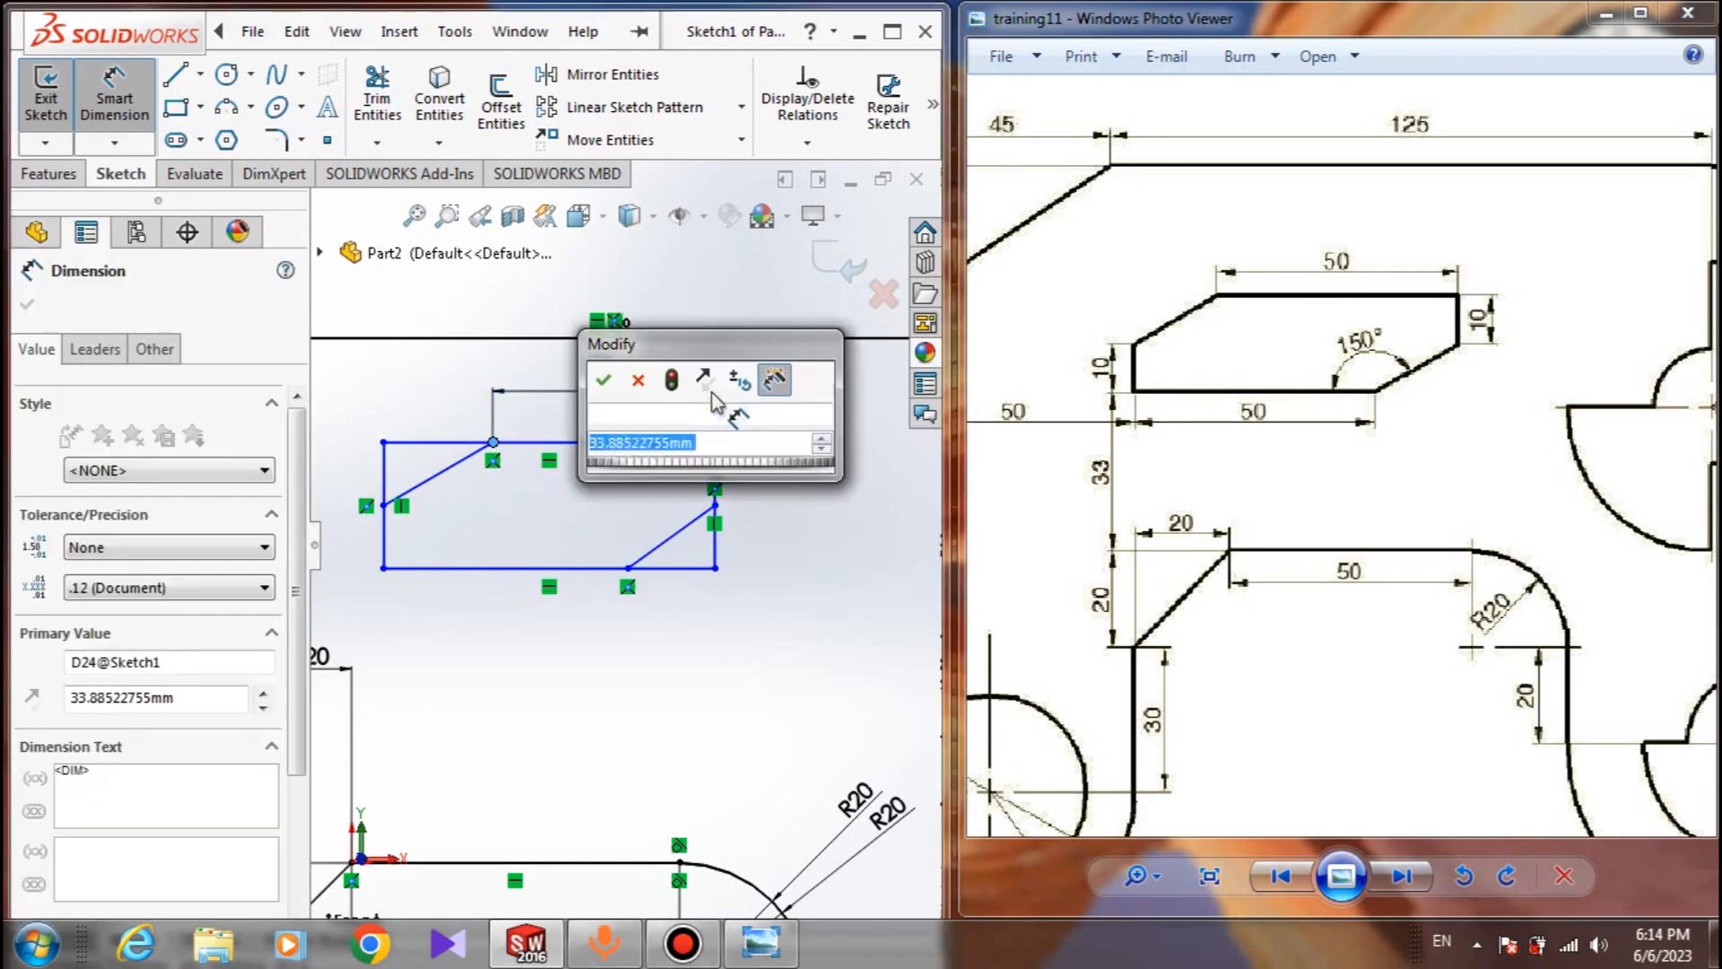
pyautogui.write('50')
pyautogui.press('Return')
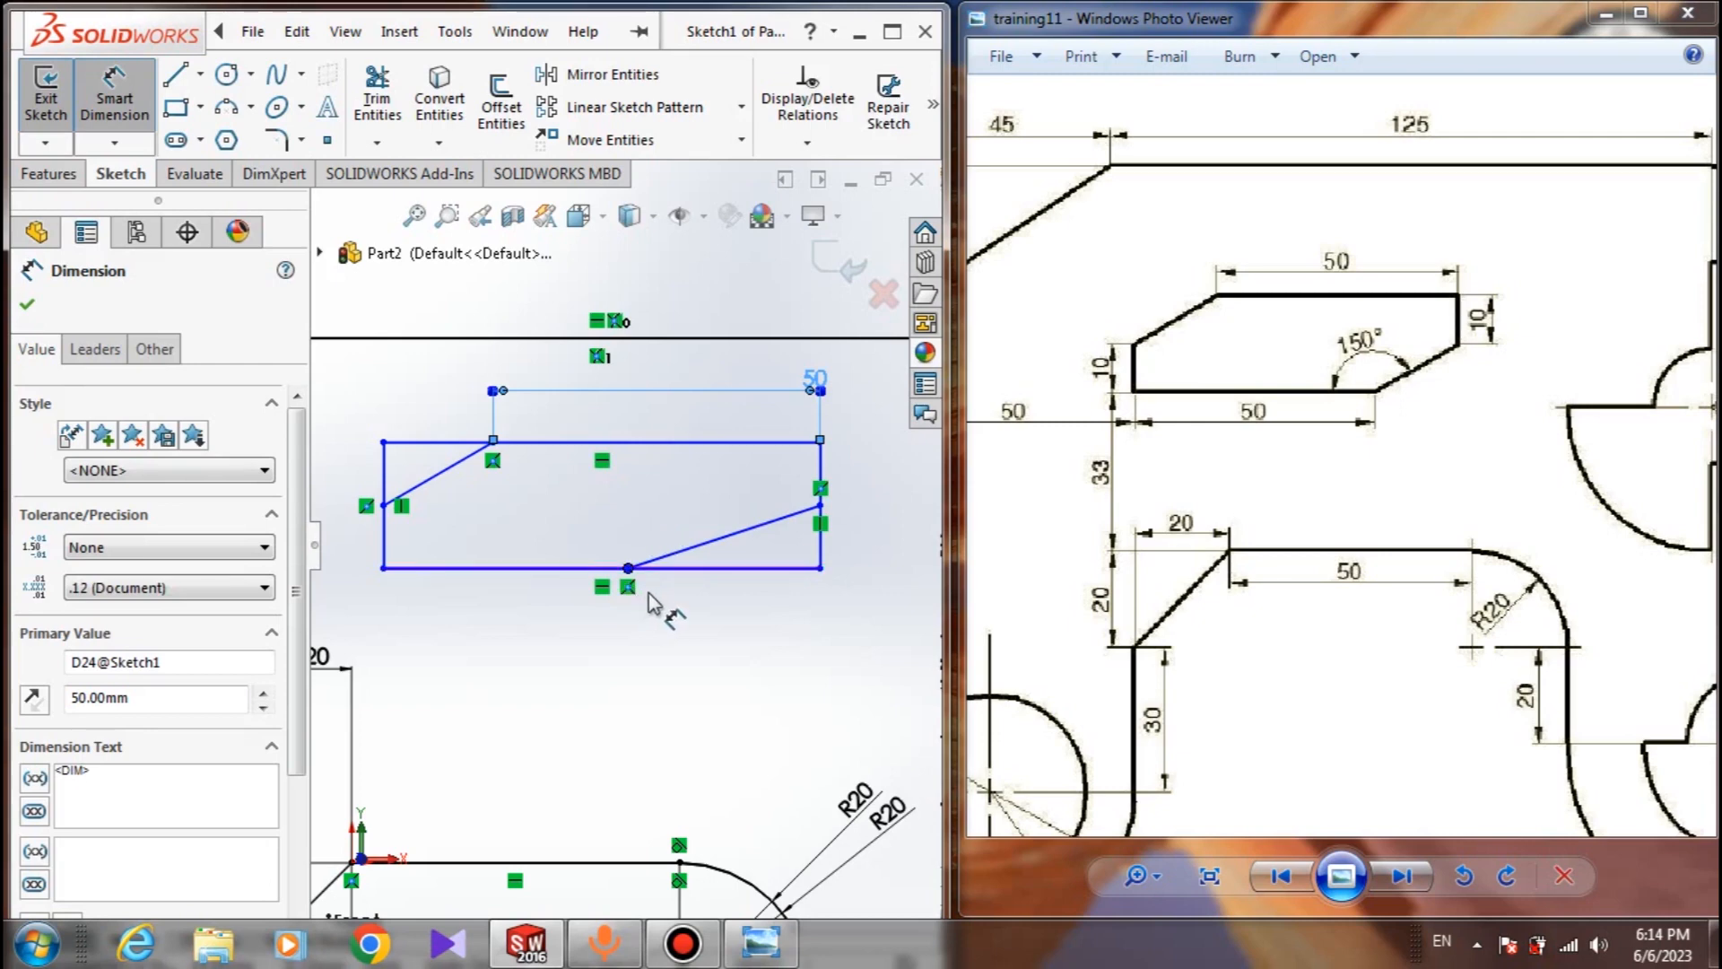
# Dimension the bottom edge from the lower-left corner to the right diagonal's end as 50 mm
pyautogui.click(628, 569)
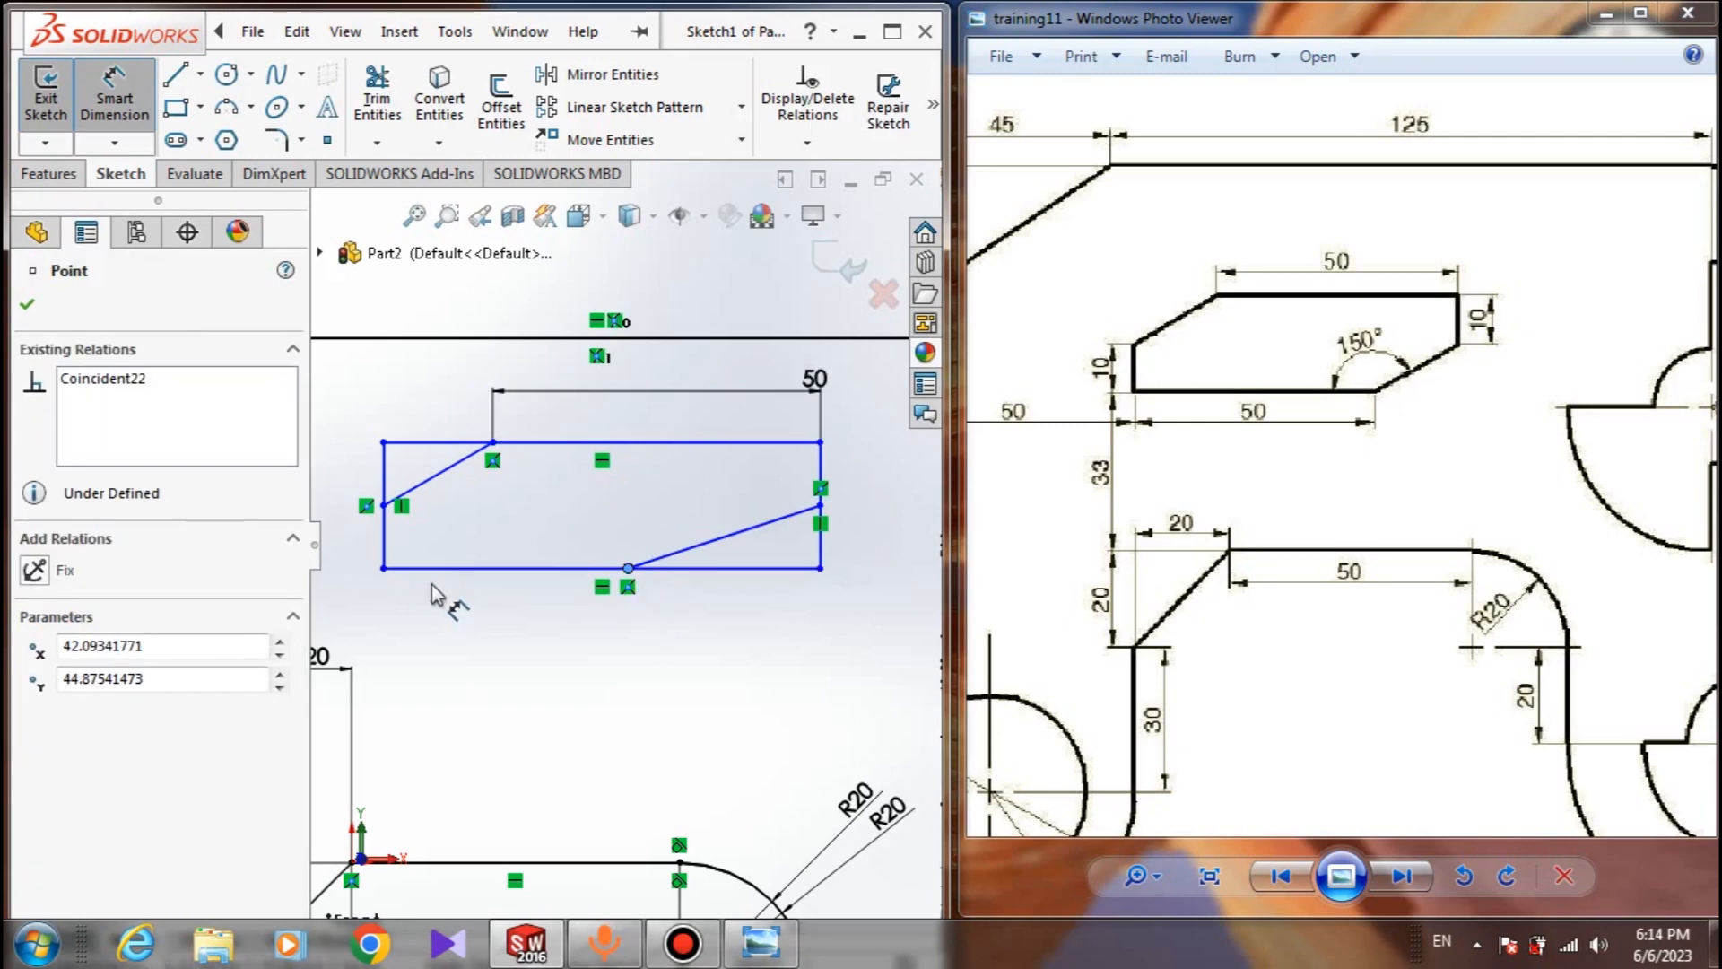
pyautogui.click(382, 570)
pyautogui.click(401, 632)
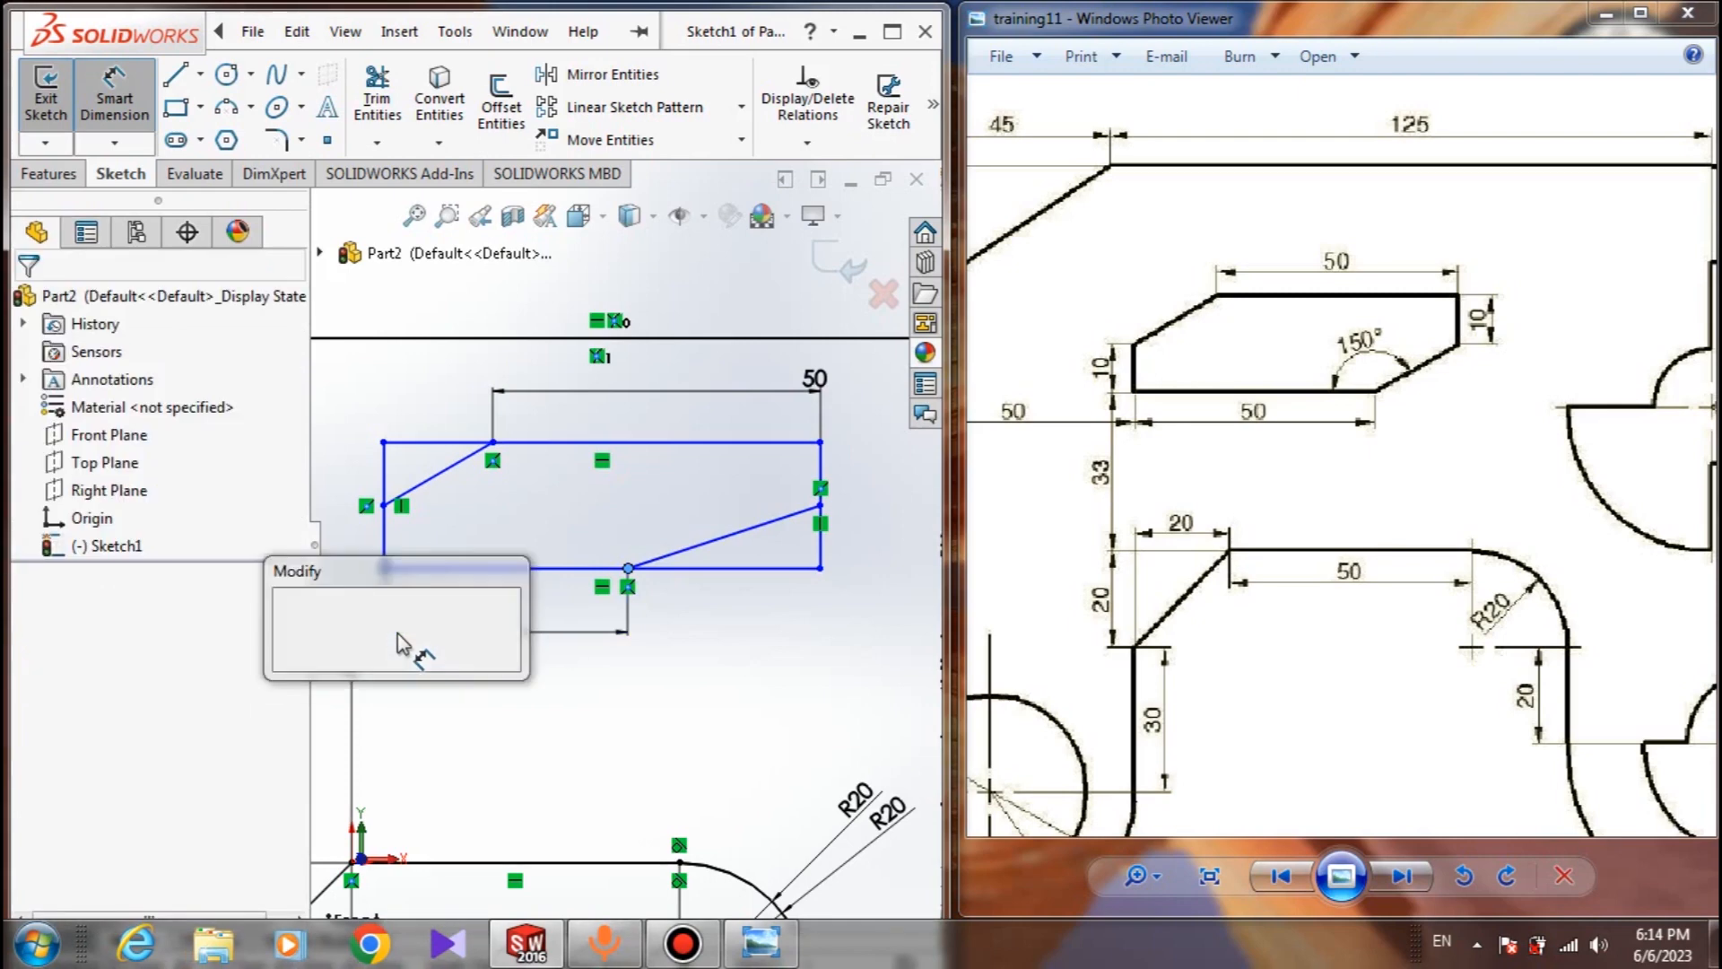
pyautogui.write('50')
pyautogui.press('Return')
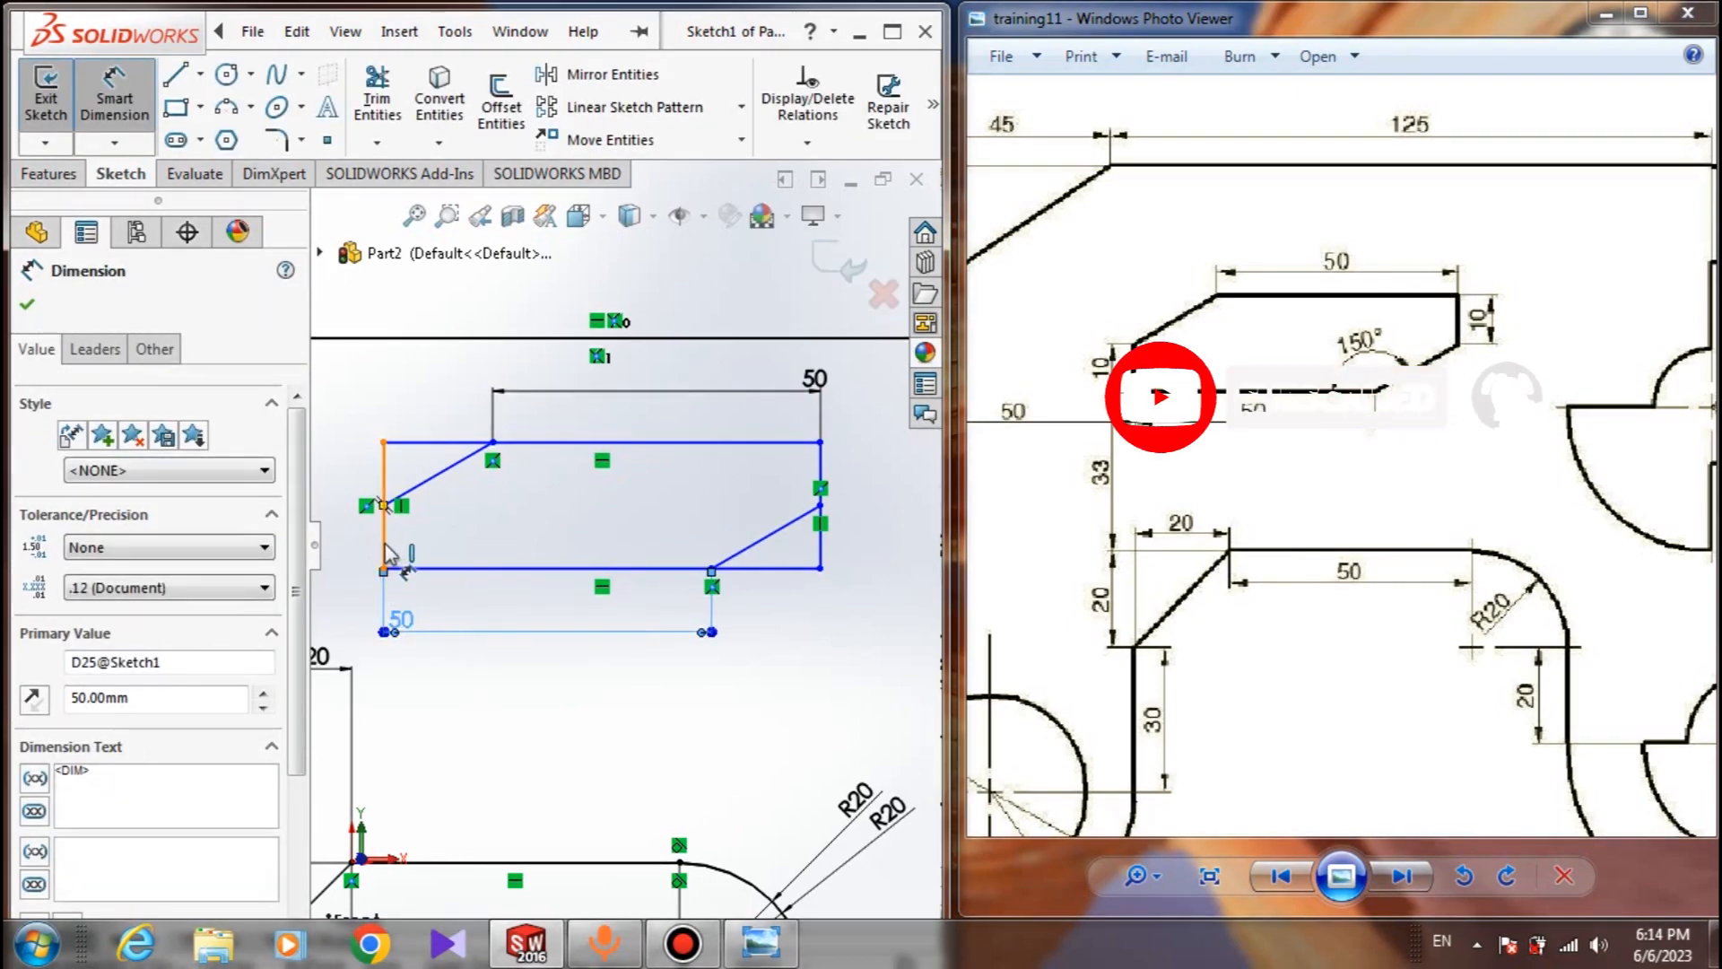
# Dimension the left edge from the lower-left corner up to the left diagonal's end as 10 mm
pyautogui.click(384, 506)
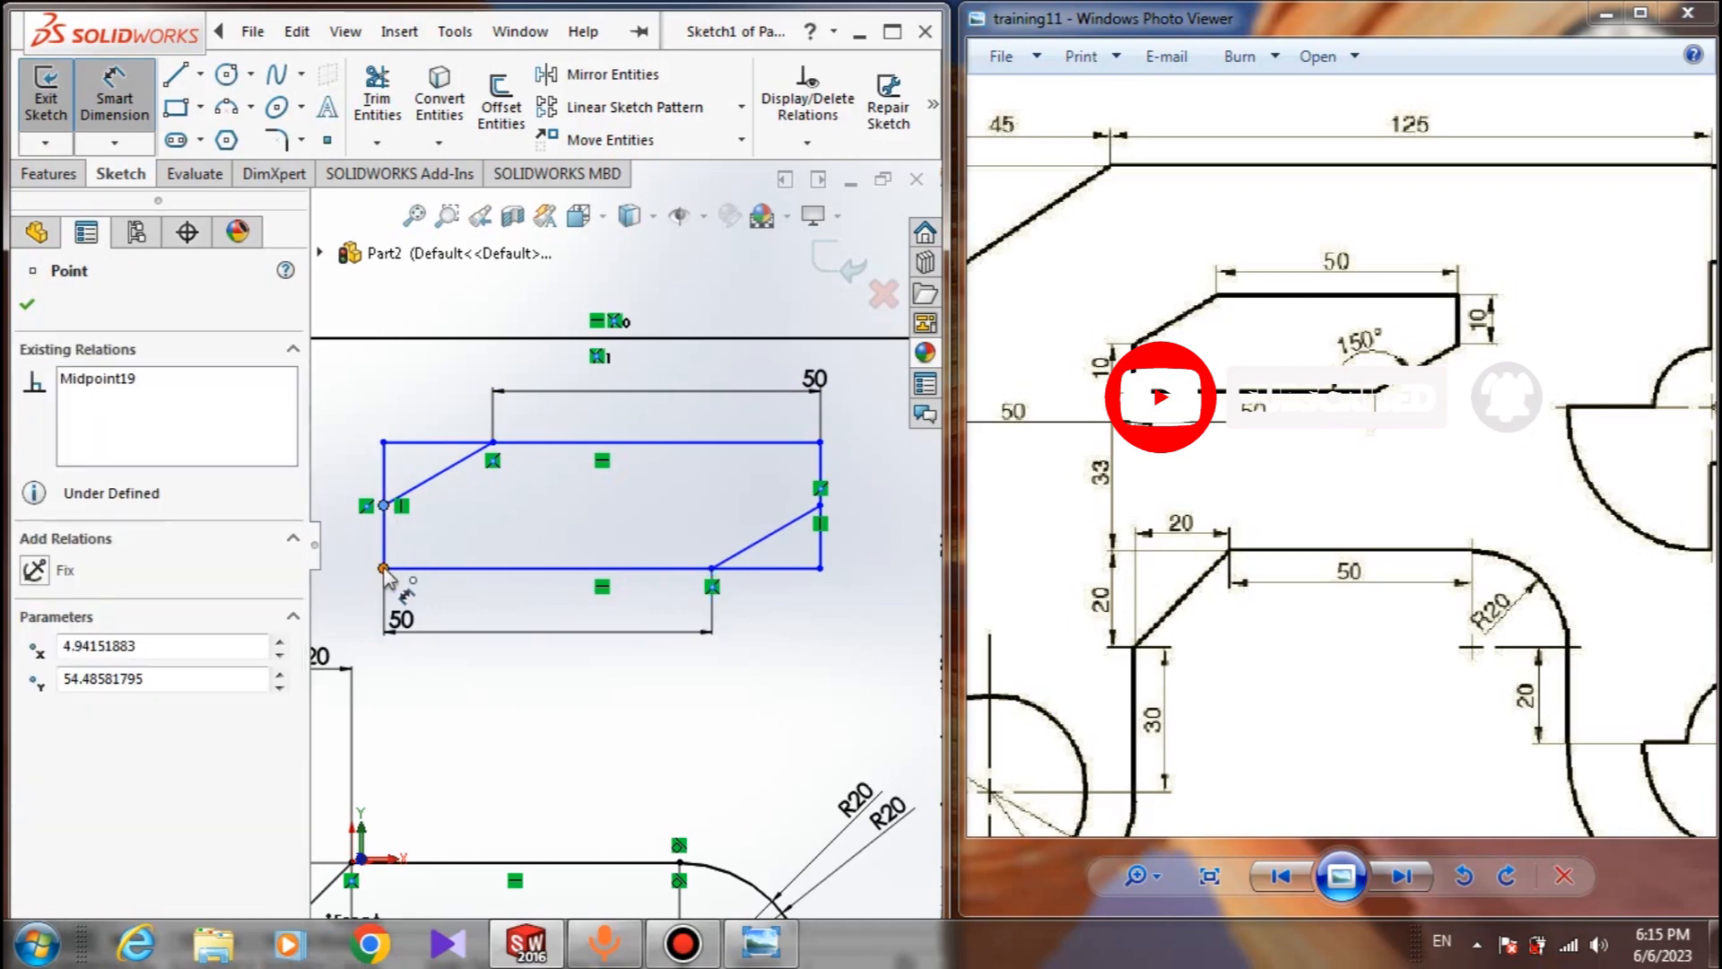
pyautogui.click(384, 569)
pyautogui.click(363, 567)
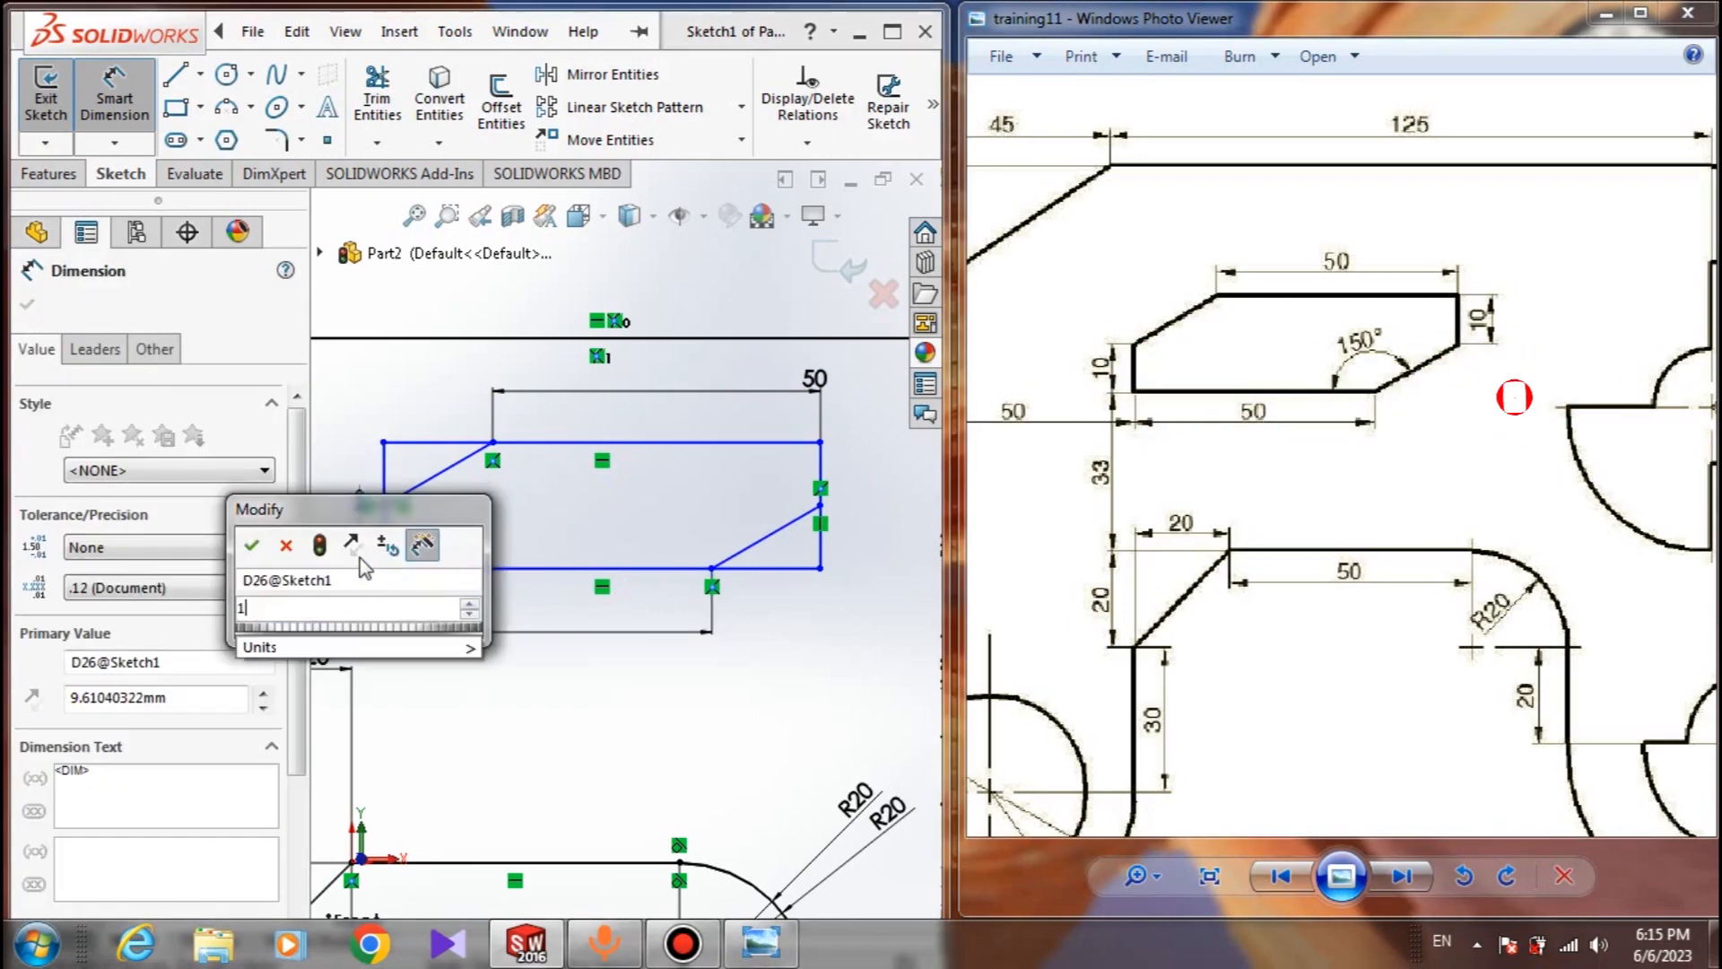
pyautogui.write('10')
pyautogui.press('Return')
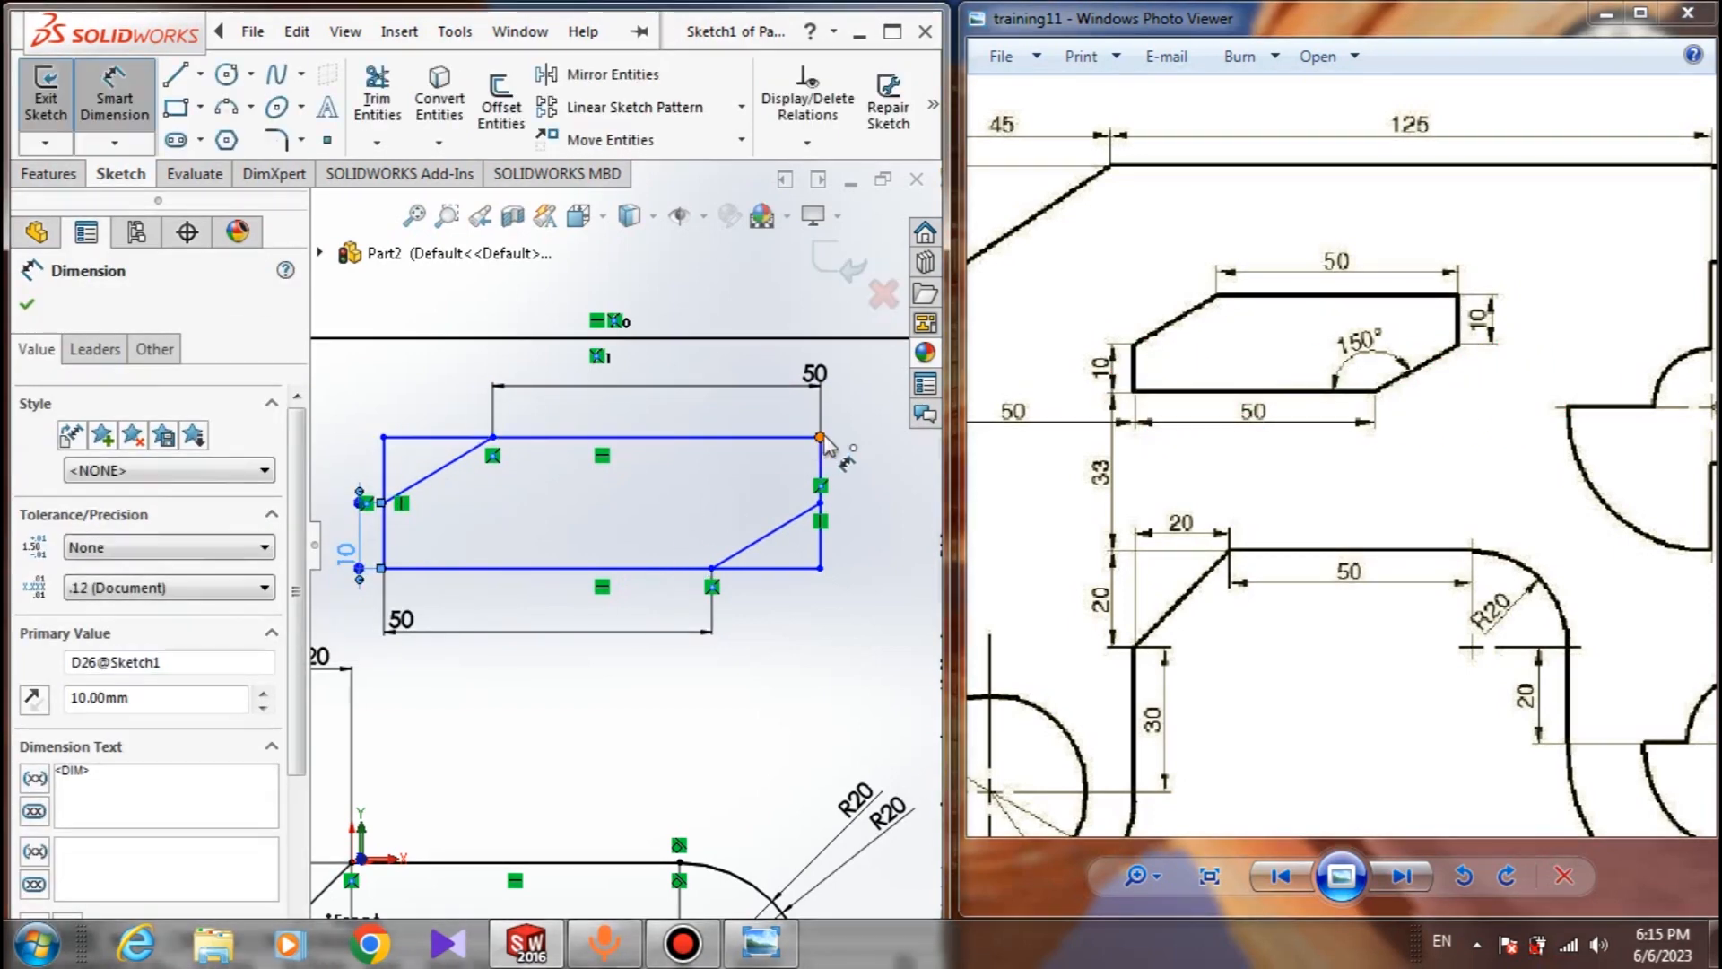
# Try to dimension the right edge between the upper-right corner and the right diagonal's end
pyautogui.click(821, 439)
pyautogui.click(822, 502)
pyautogui.click(847, 485)
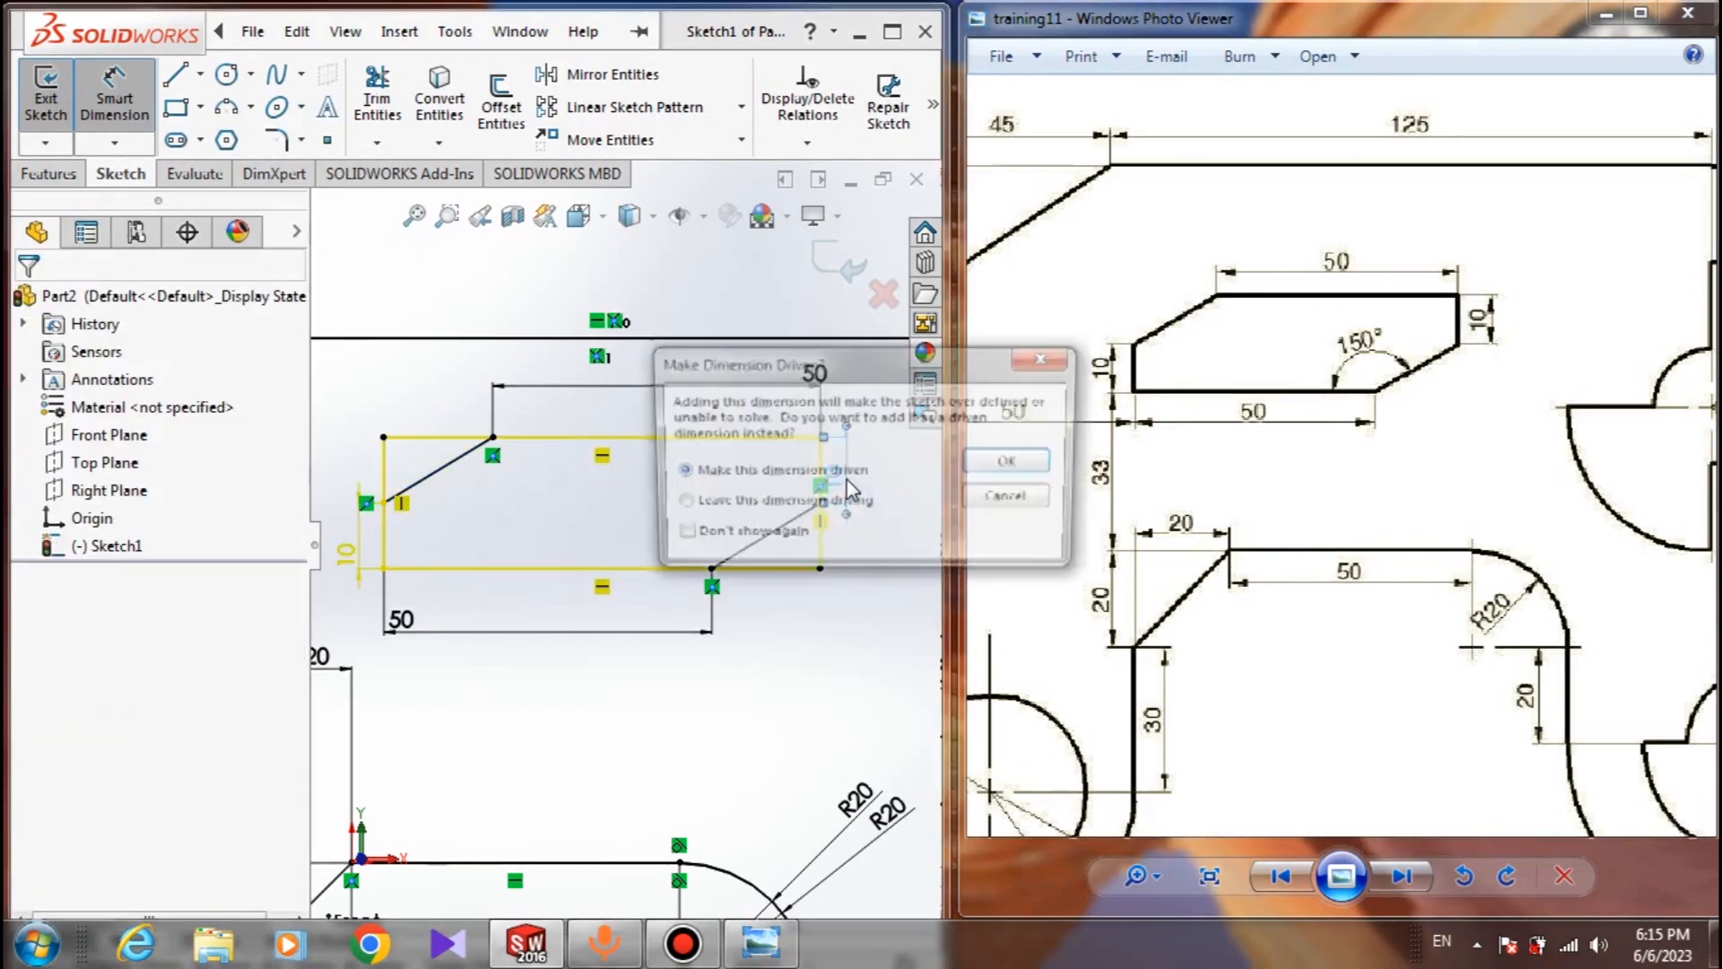
pyautogui.click(998, 494)
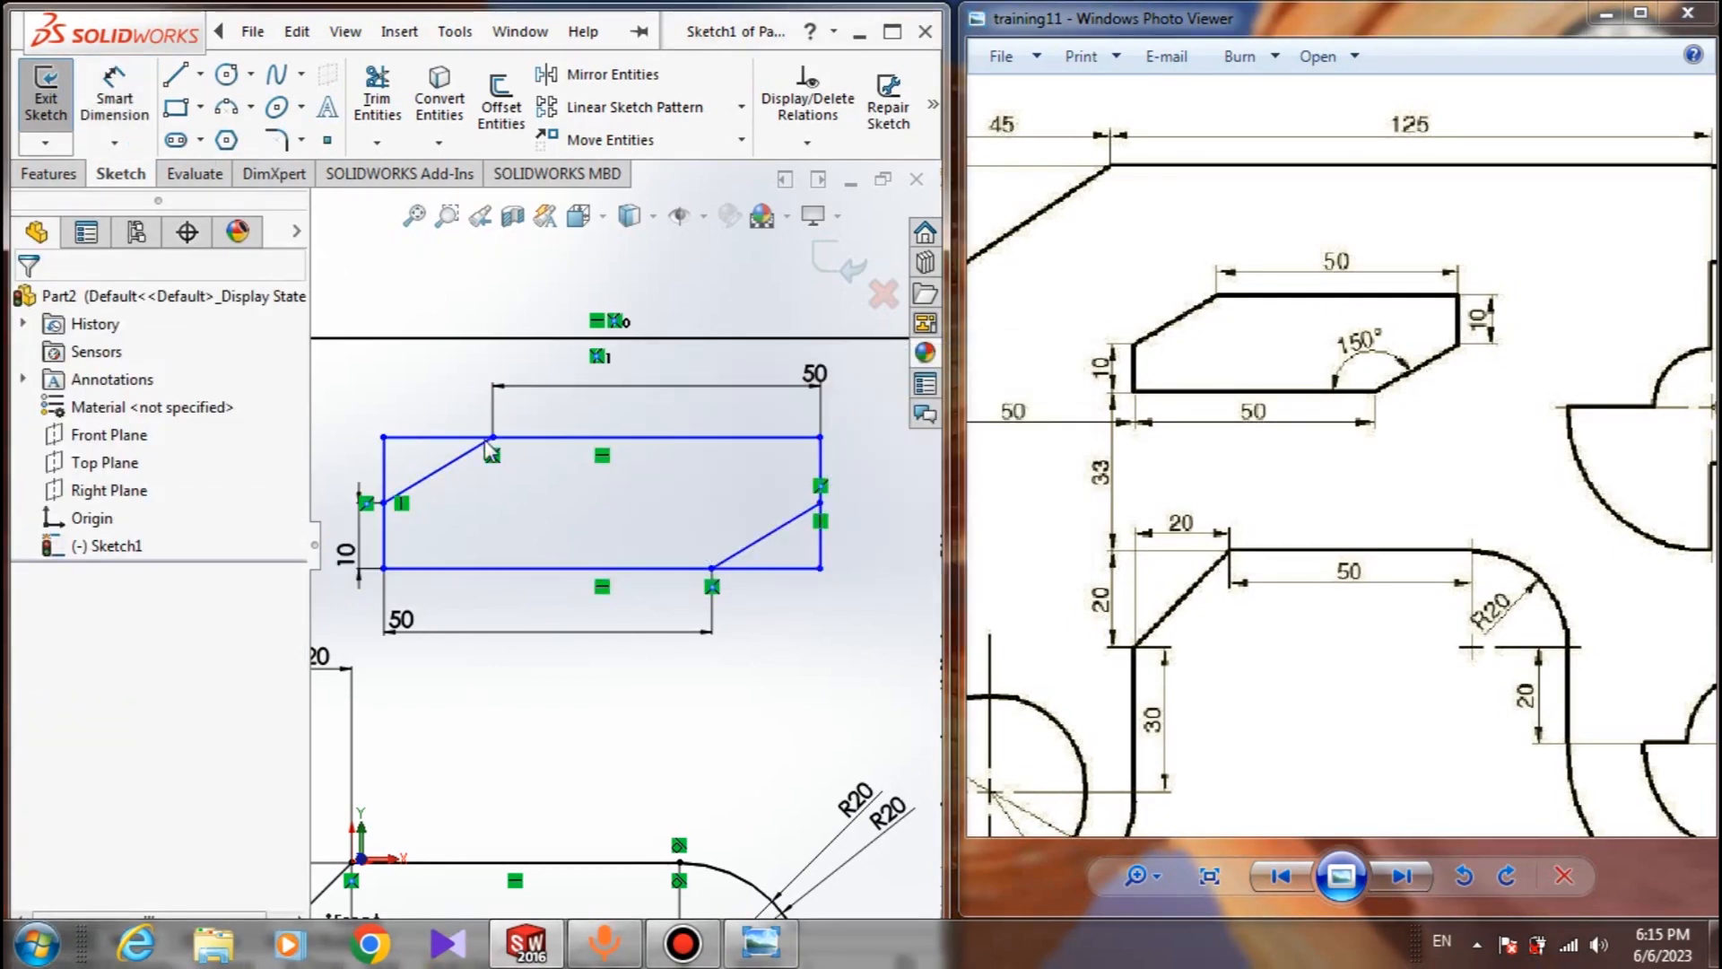
# Shift the rectangle's upper-left corner slightly inward and trim away both corners outside the diagonal lines with Power trim
pyautogui.click(383, 437)
pyautogui.moveTo(404, 405)
pyautogui.mouseDown()
pyautogui.moveTo(462, 426)
pyautogui.moveTo(374, 425)
pyautogui.mouseUp()
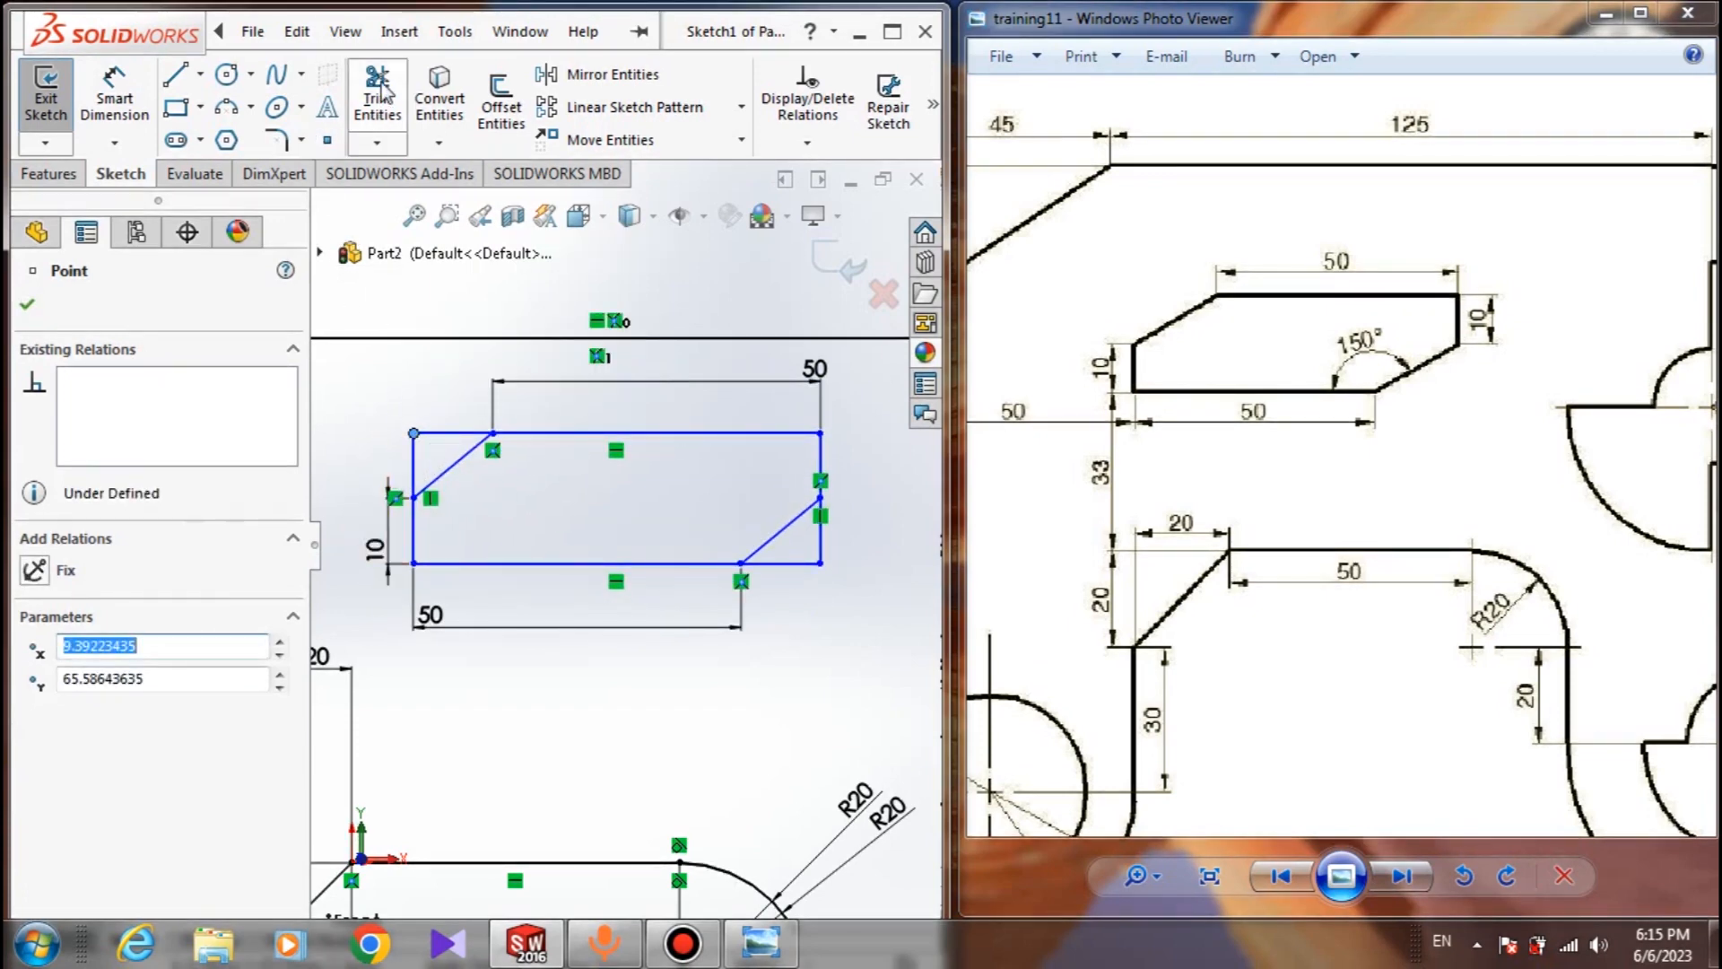
pyautogui.click(394, 126)
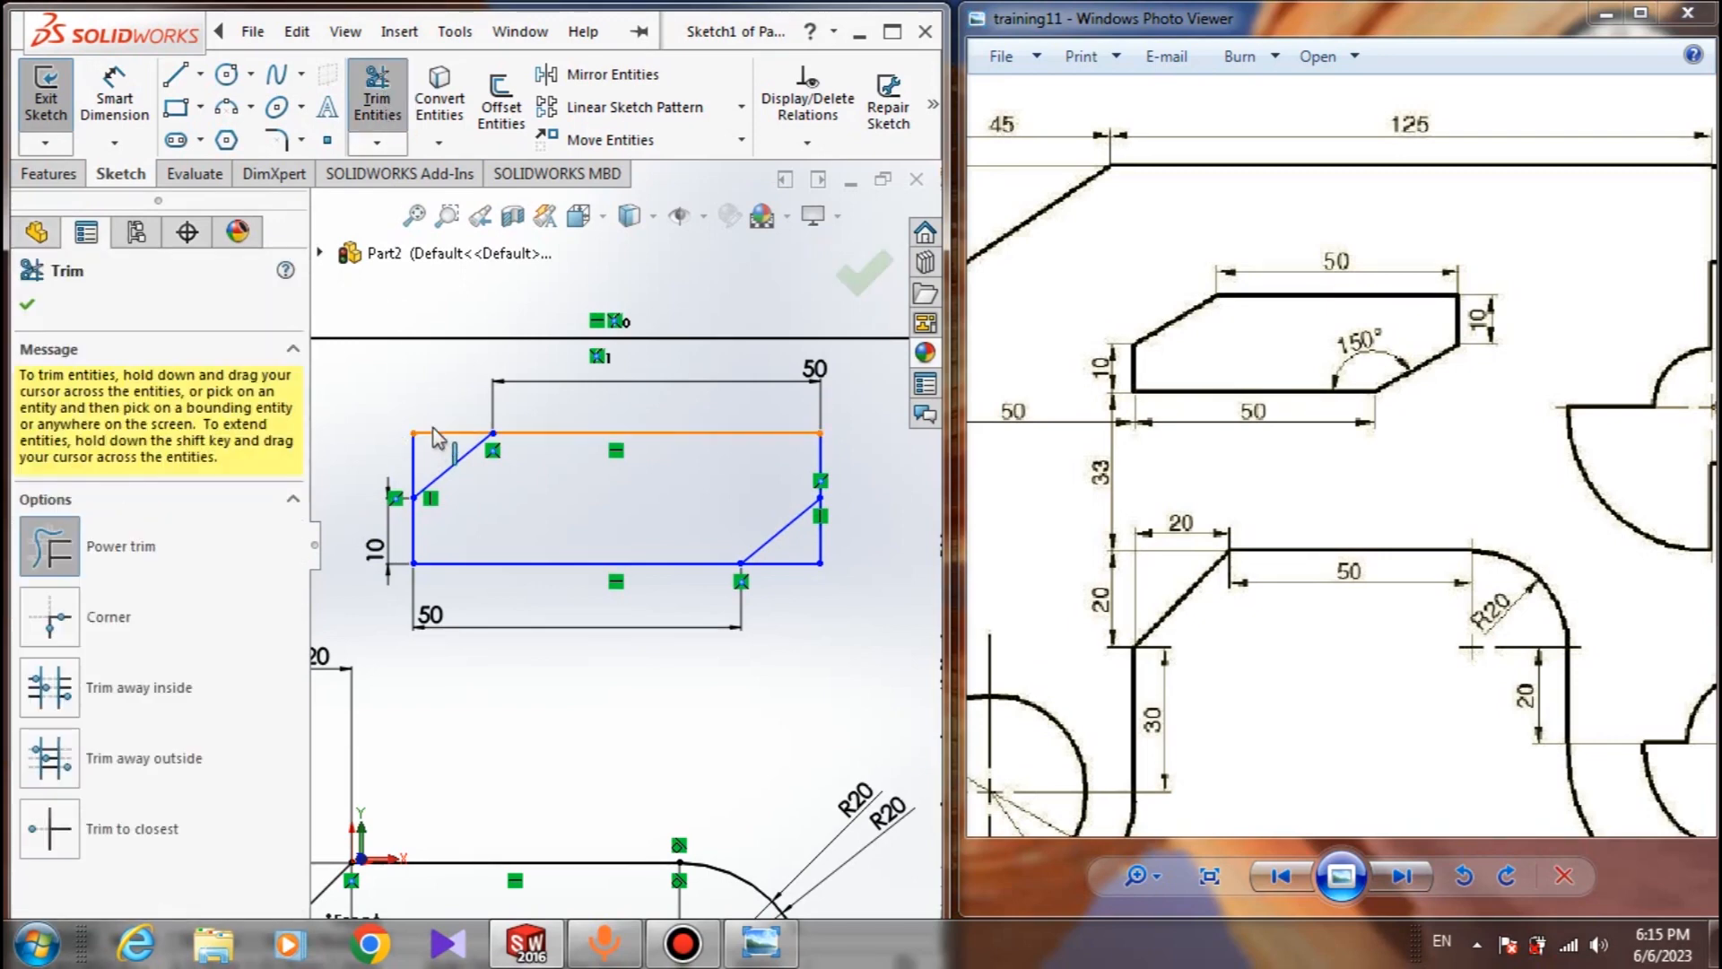
pyautogui.moveTo(446, 435); pyautogui.dragTo(406, 466)
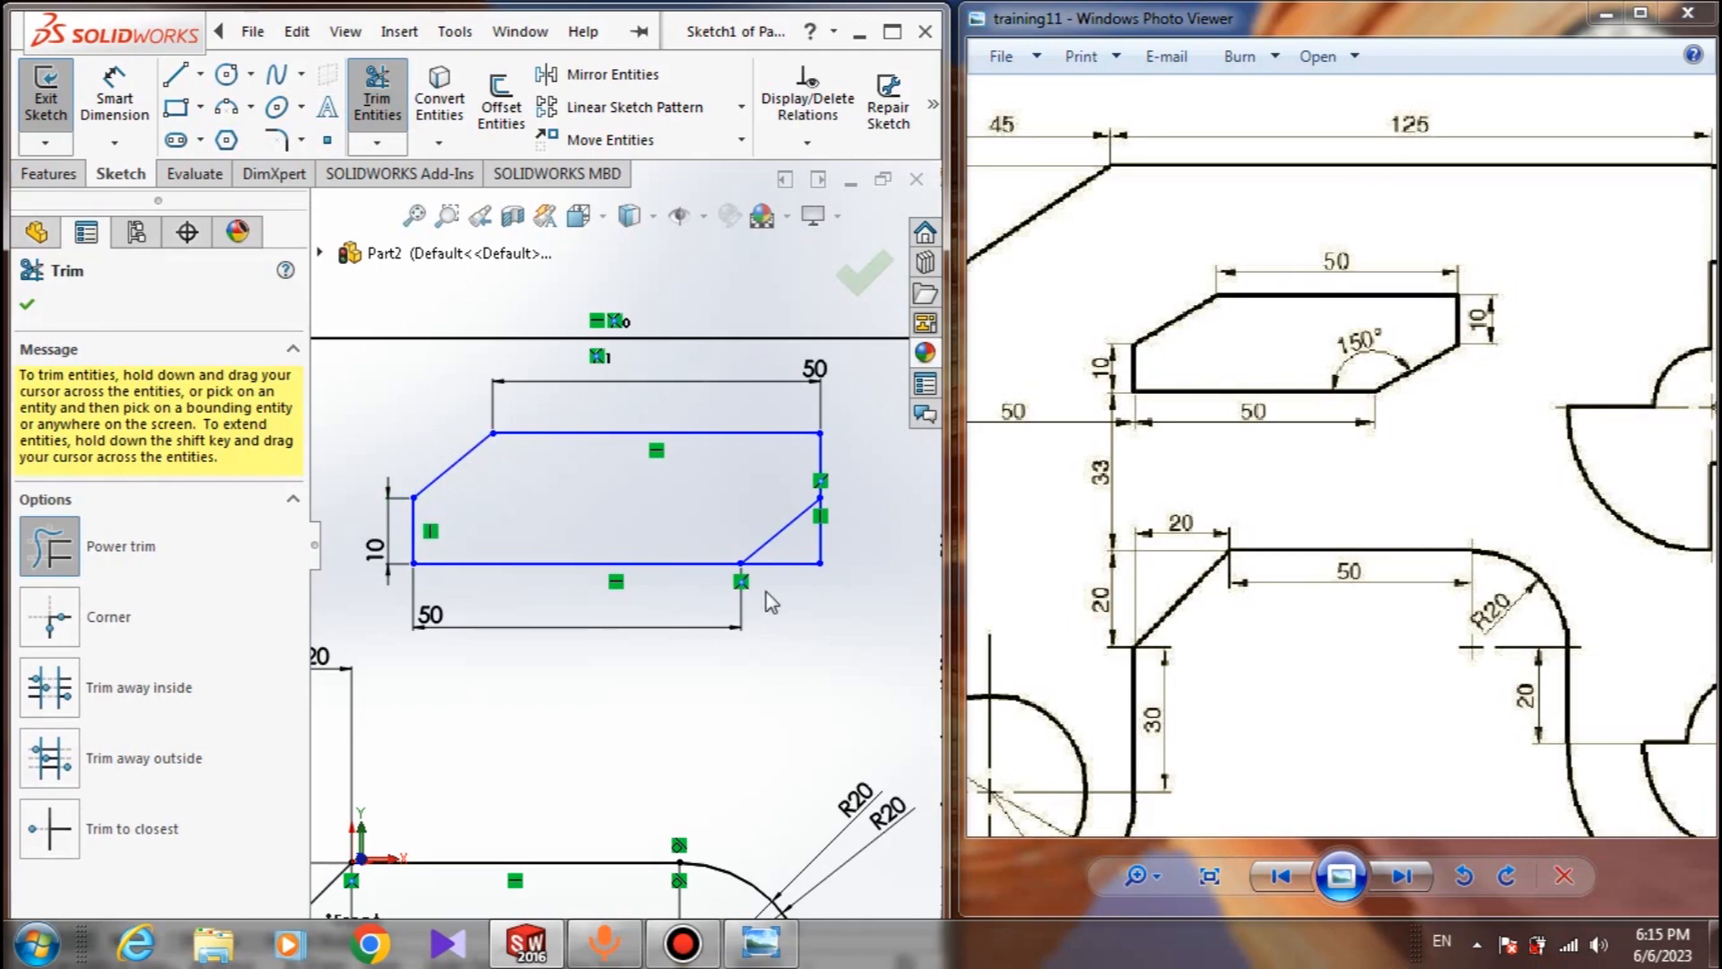
pyautogui.moveTo(782, 575)
pyautogui.mouseDown()
pyautogui.moveTo(831, 563)
pyautogui.moveTo(703, 500)
pyautogui.moveTo(747, 577)
pyautogui.moveTo(700, 550)
pyautogui.moveTo(757, 604)
pyautogui.moveTo(648, 555)
pyautogui.moveTo(730, 569)
pyautogui.mouseUp()
pyautogui.press('Escape')
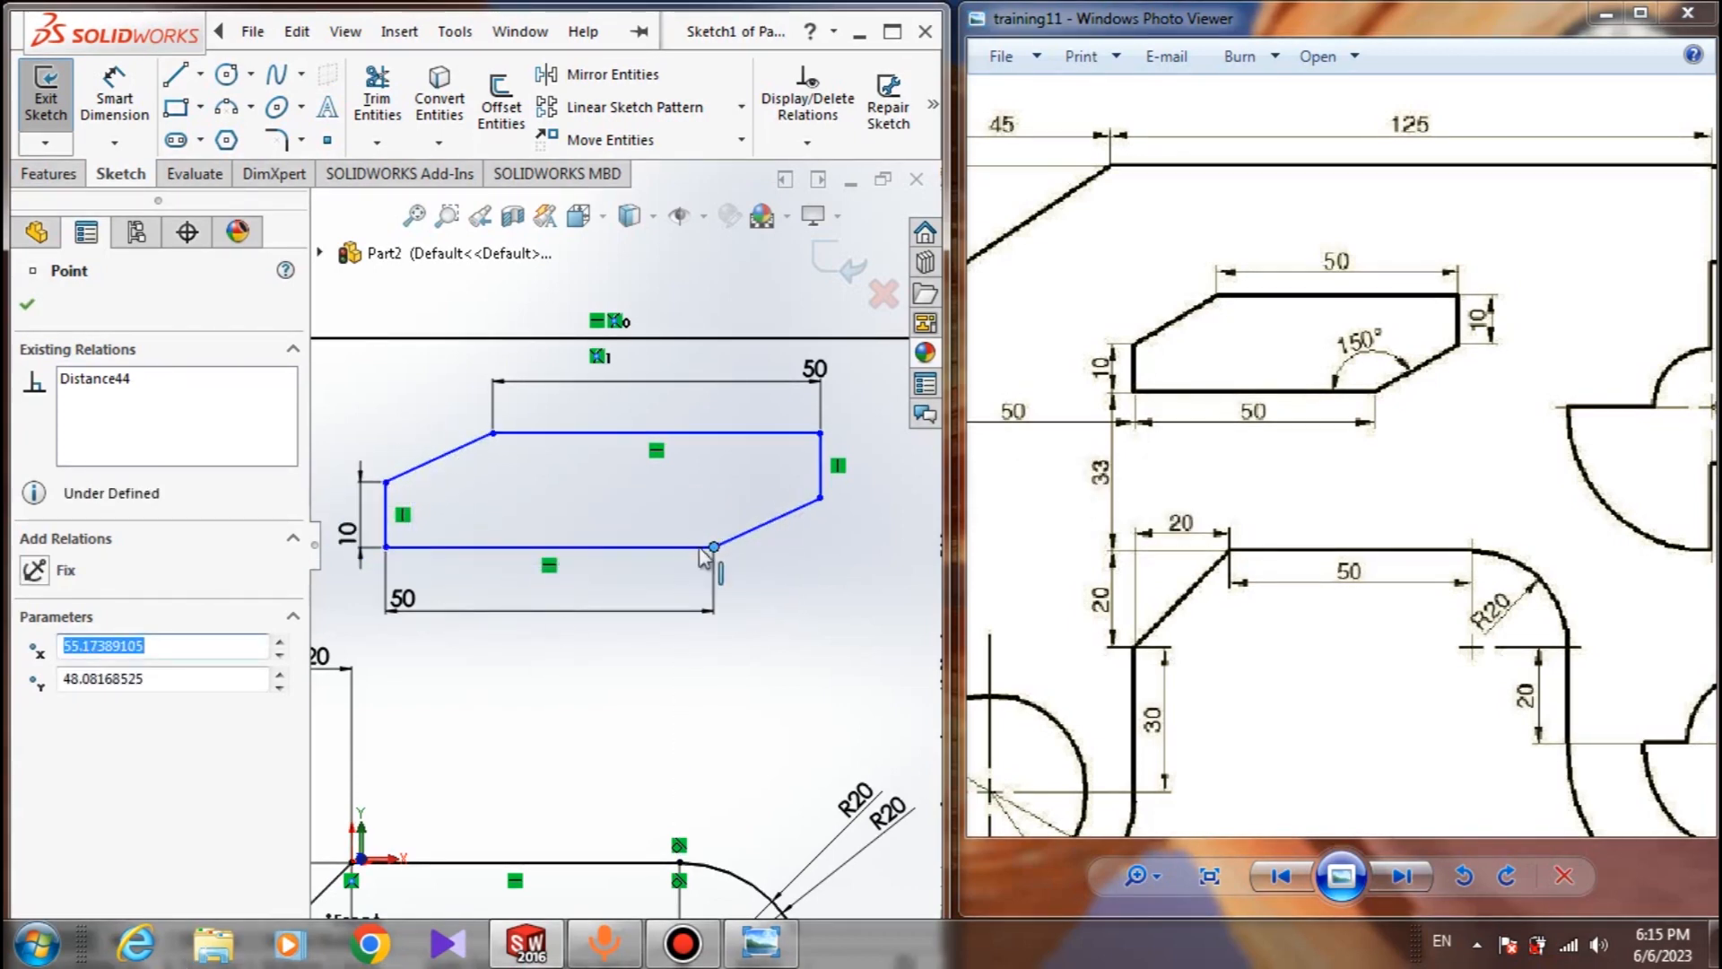
pyautogui.click(117, 101)
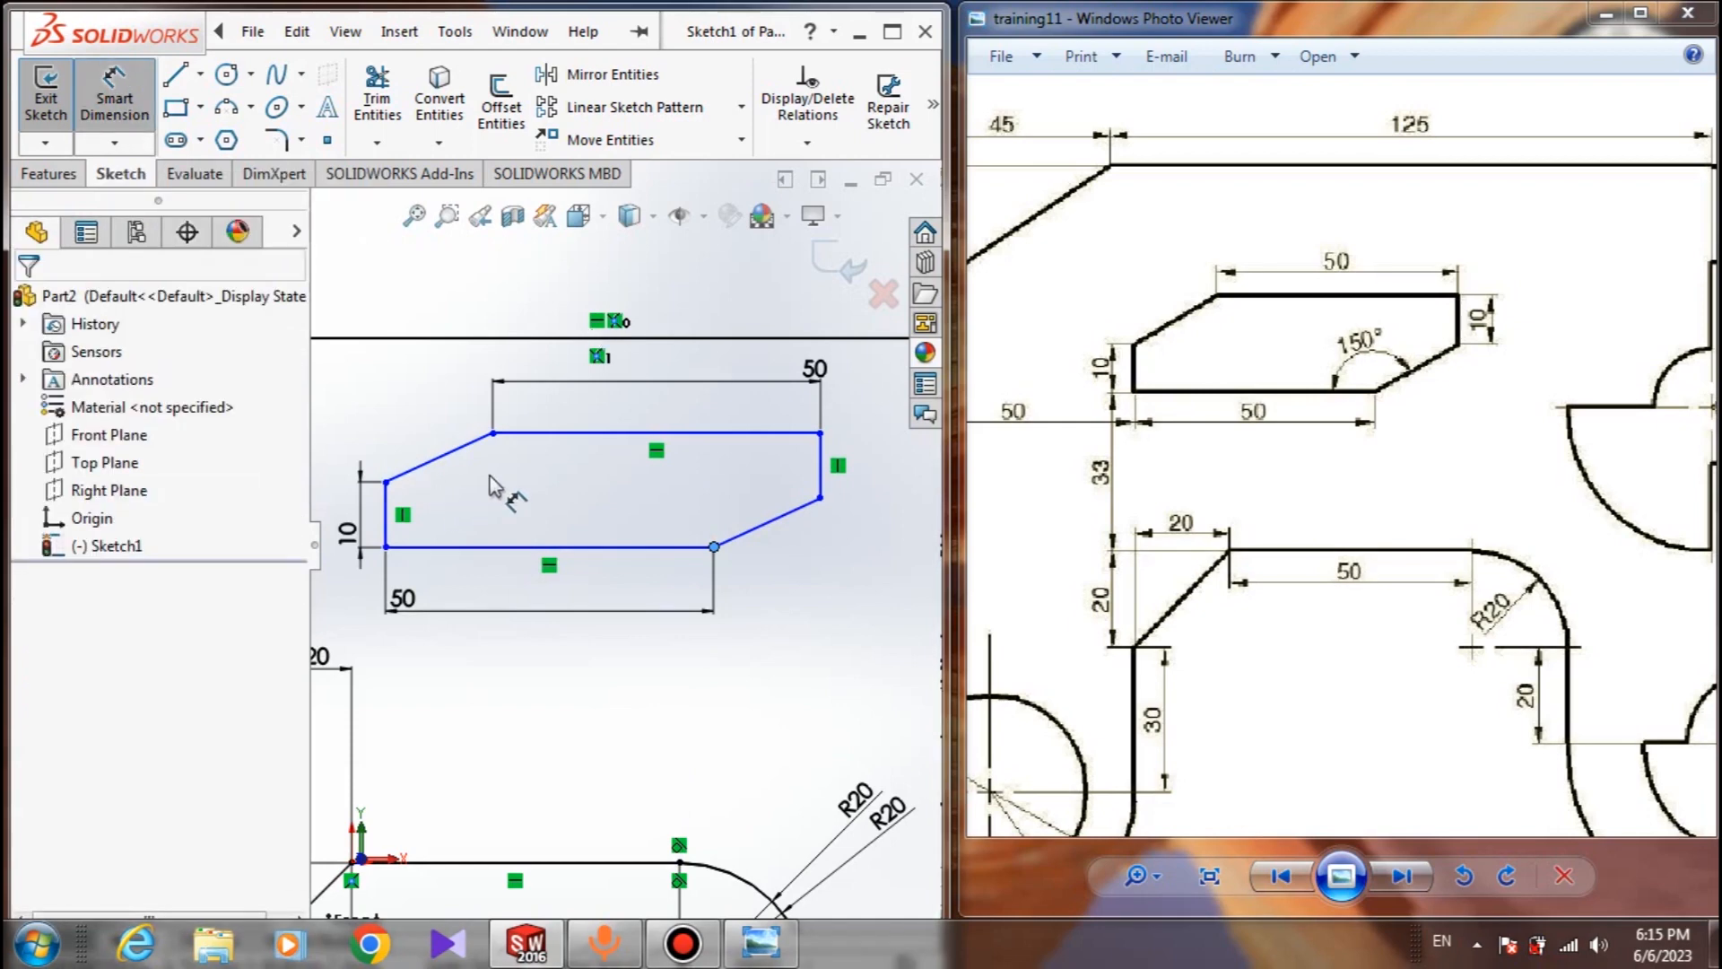
pyautogui.click(654, 546)
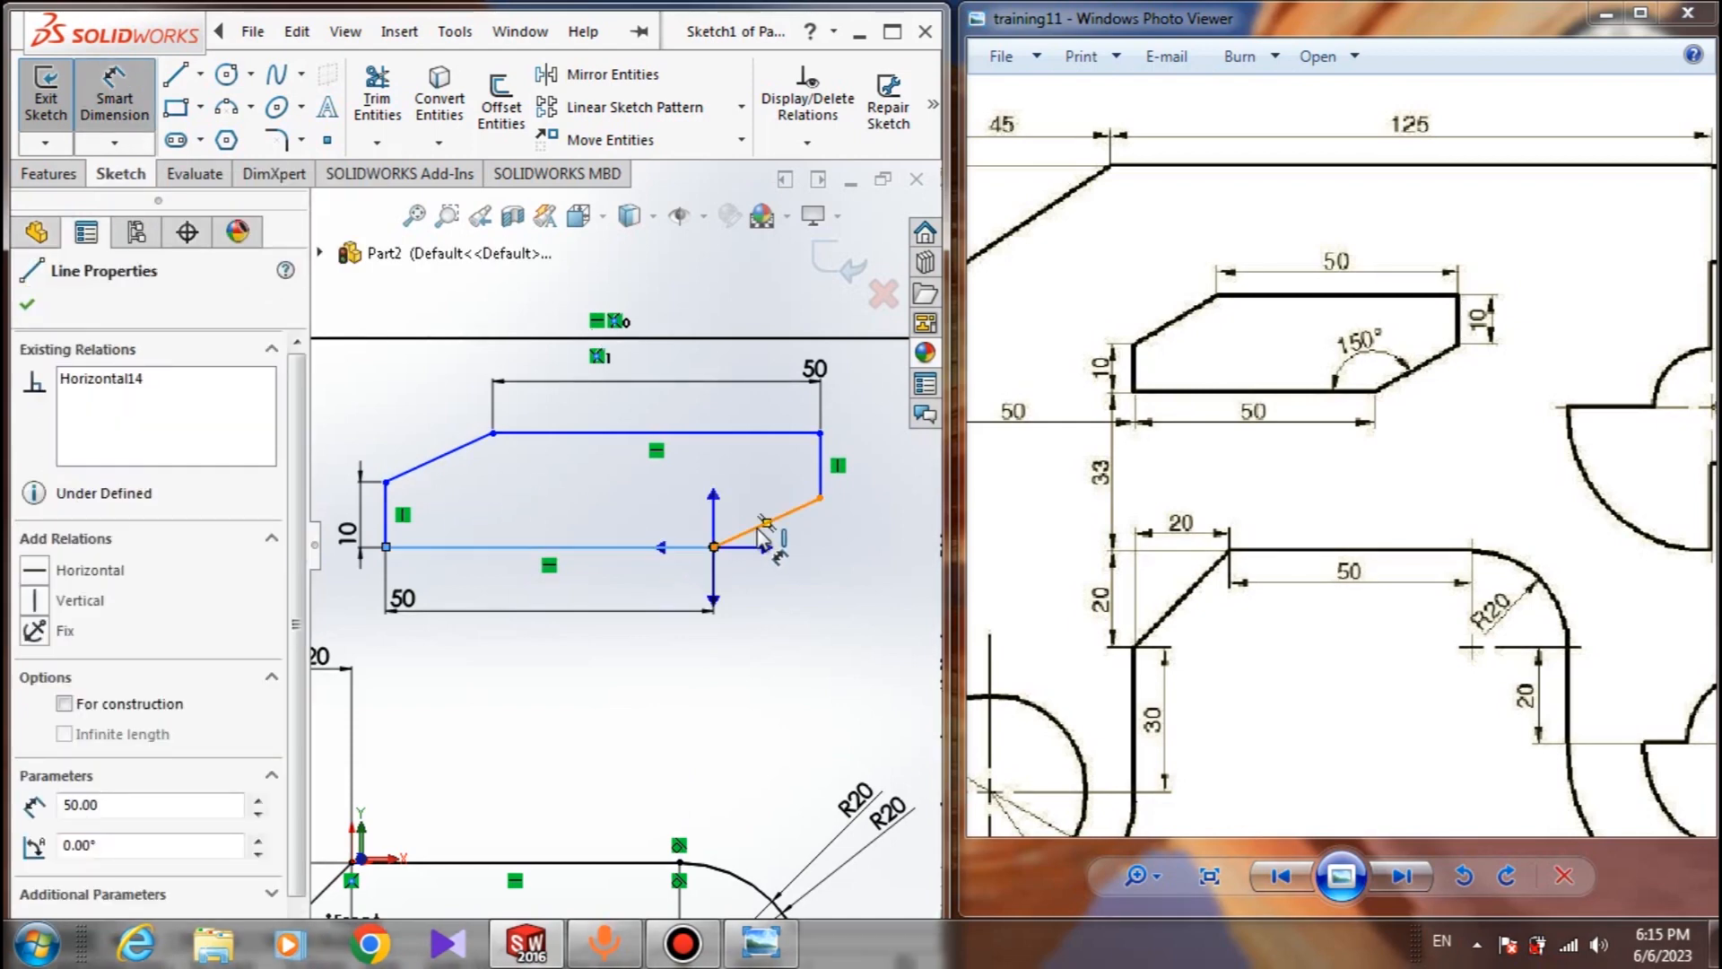
pyautogui.click(759, 529)
pyautogui.press('Escape')
# Dimension the angle between the slot's bottom edge and its lower-right slanted edge as 150°
pyautogui.click(116, 108)
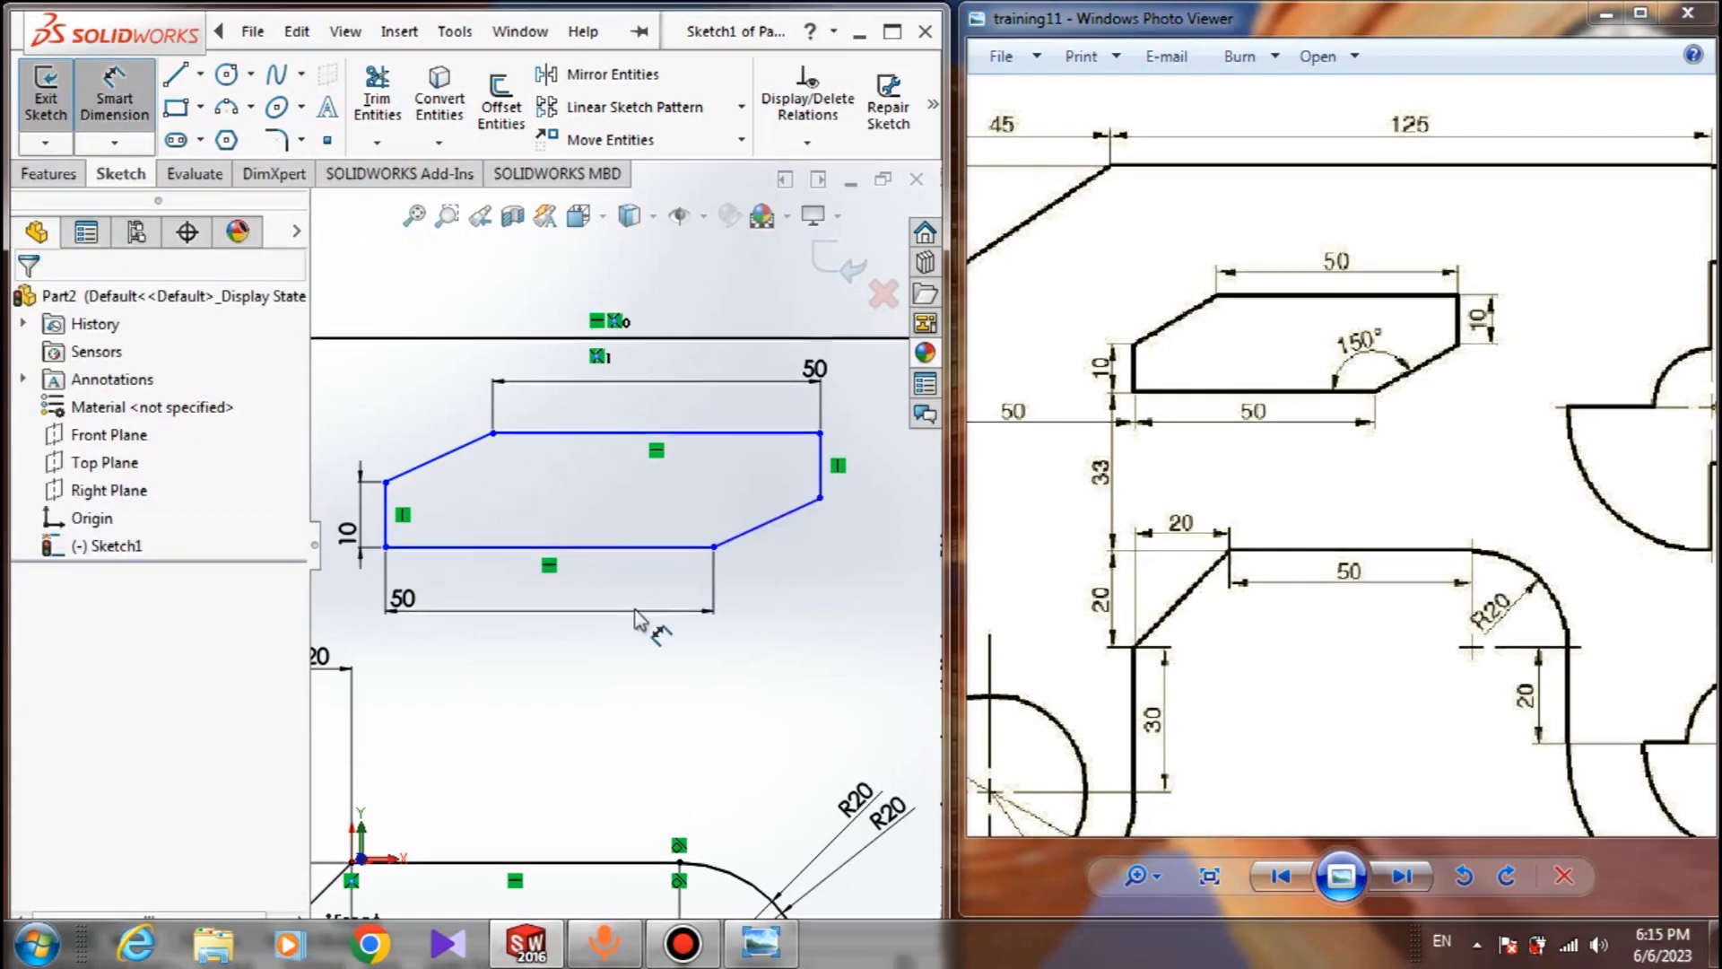
pyautogui.click(655, 546)
pyautogui.click(759, 527)
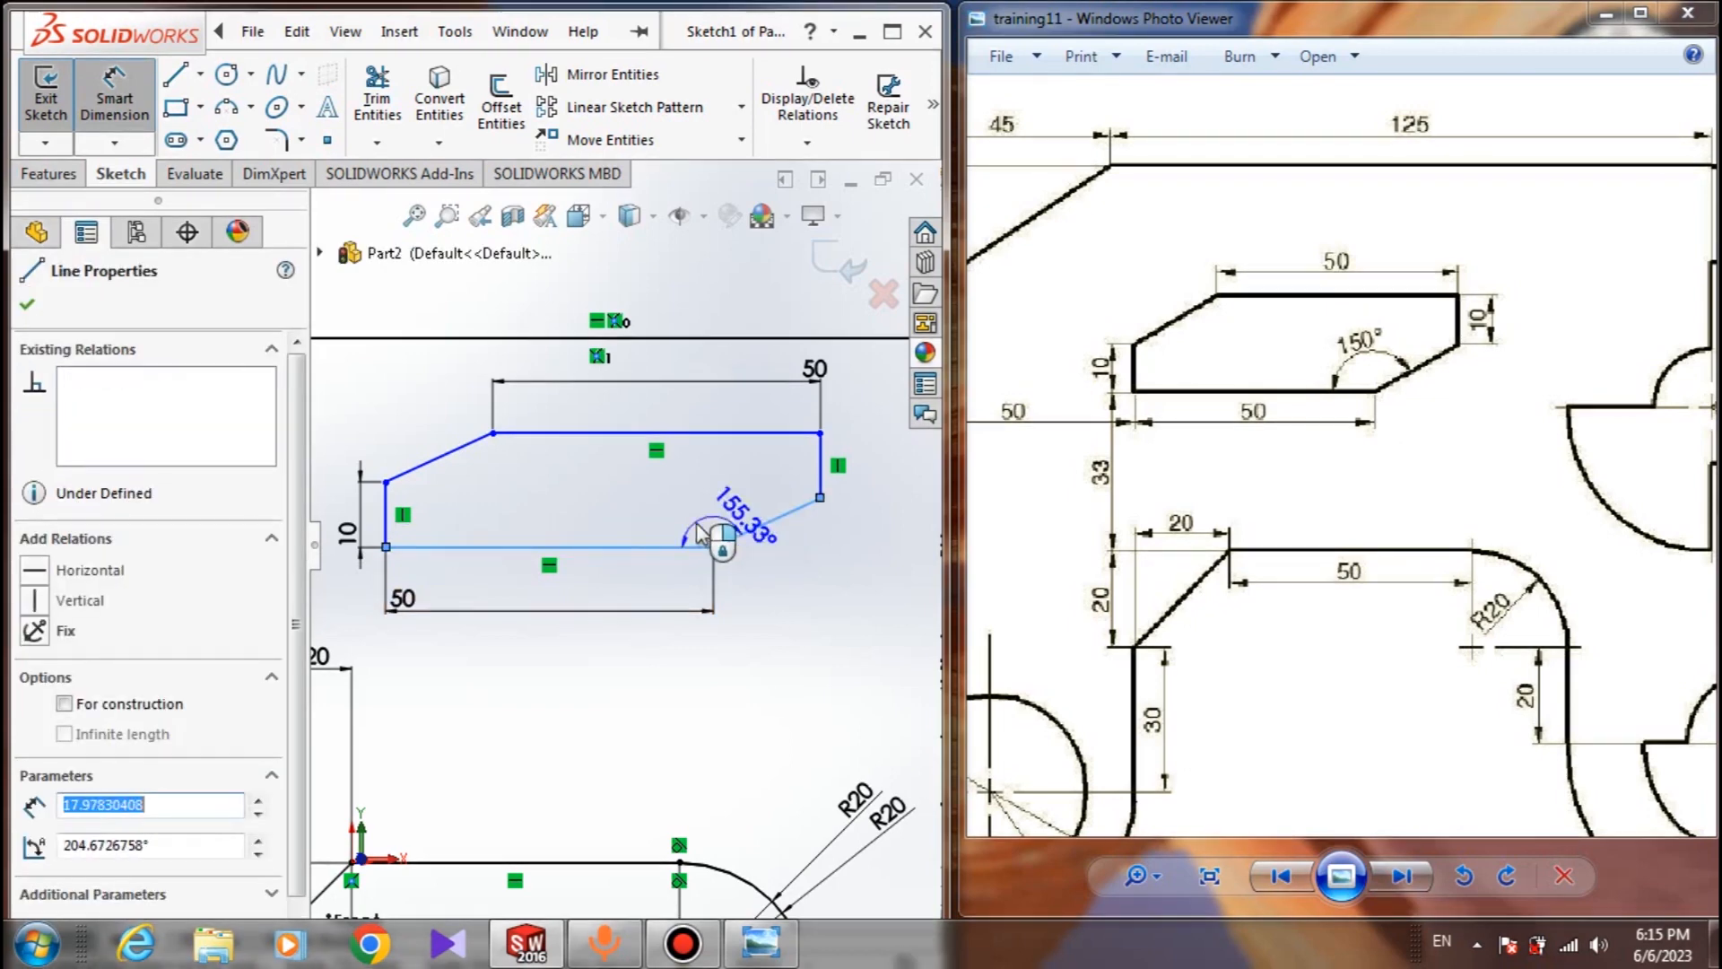
pyautogui.click(709, 529)
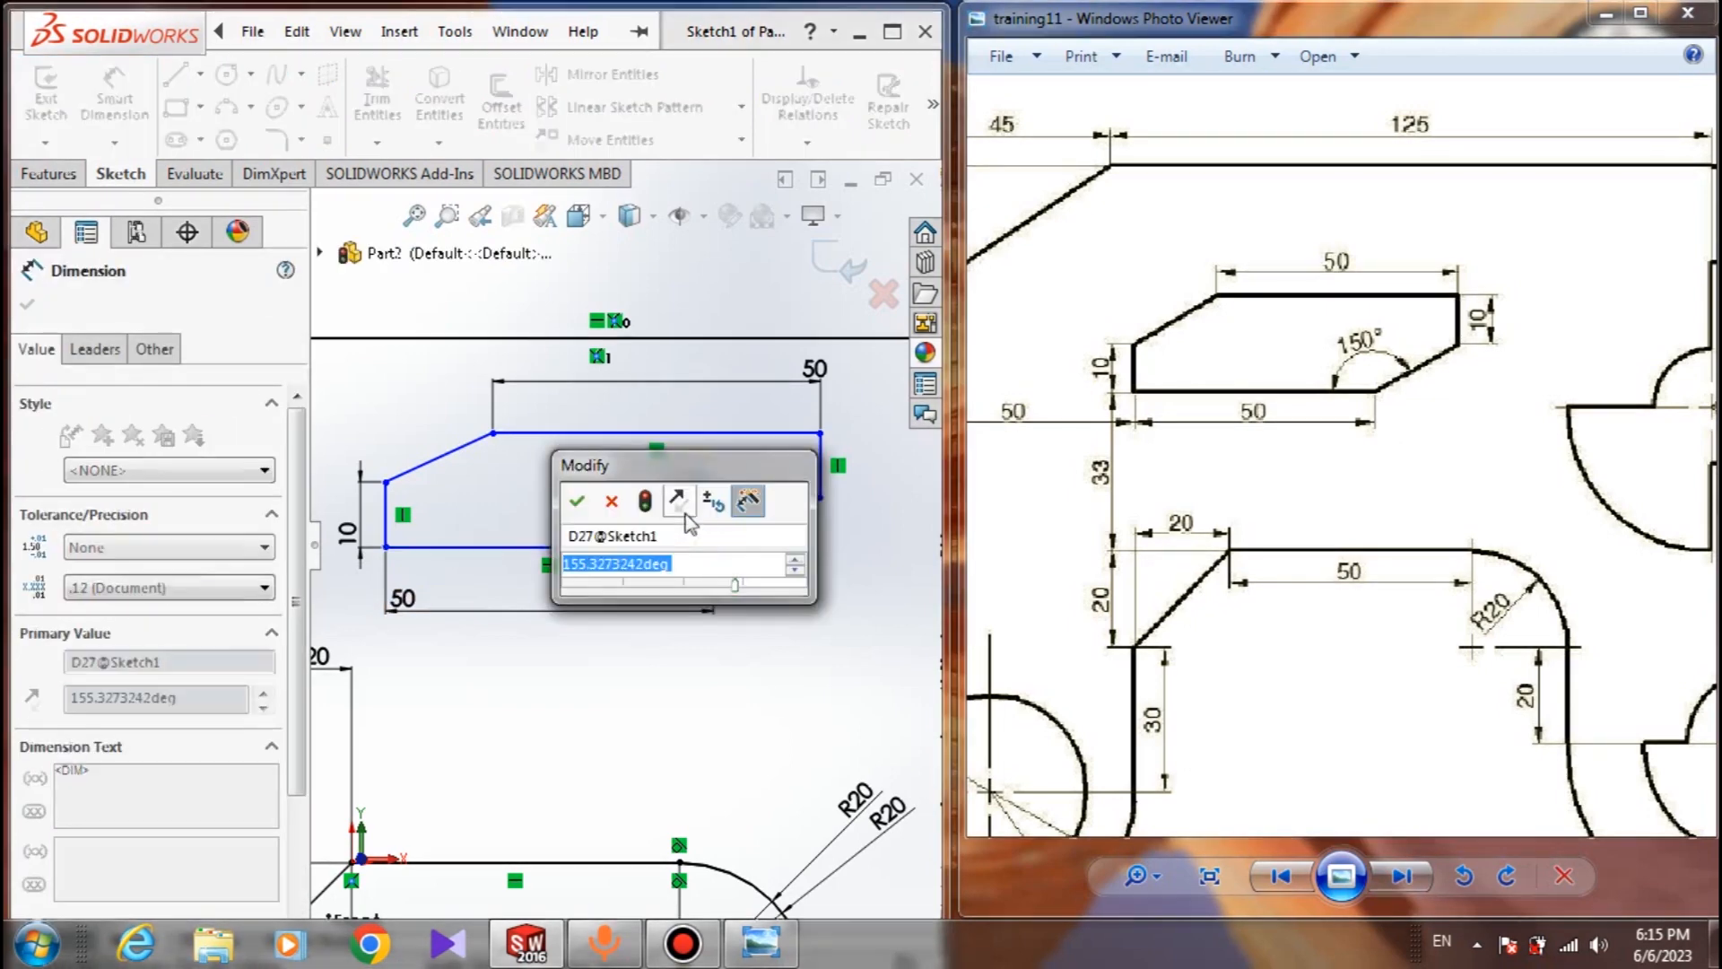
pyautogui.write('150')
pyautogui.press('Return')
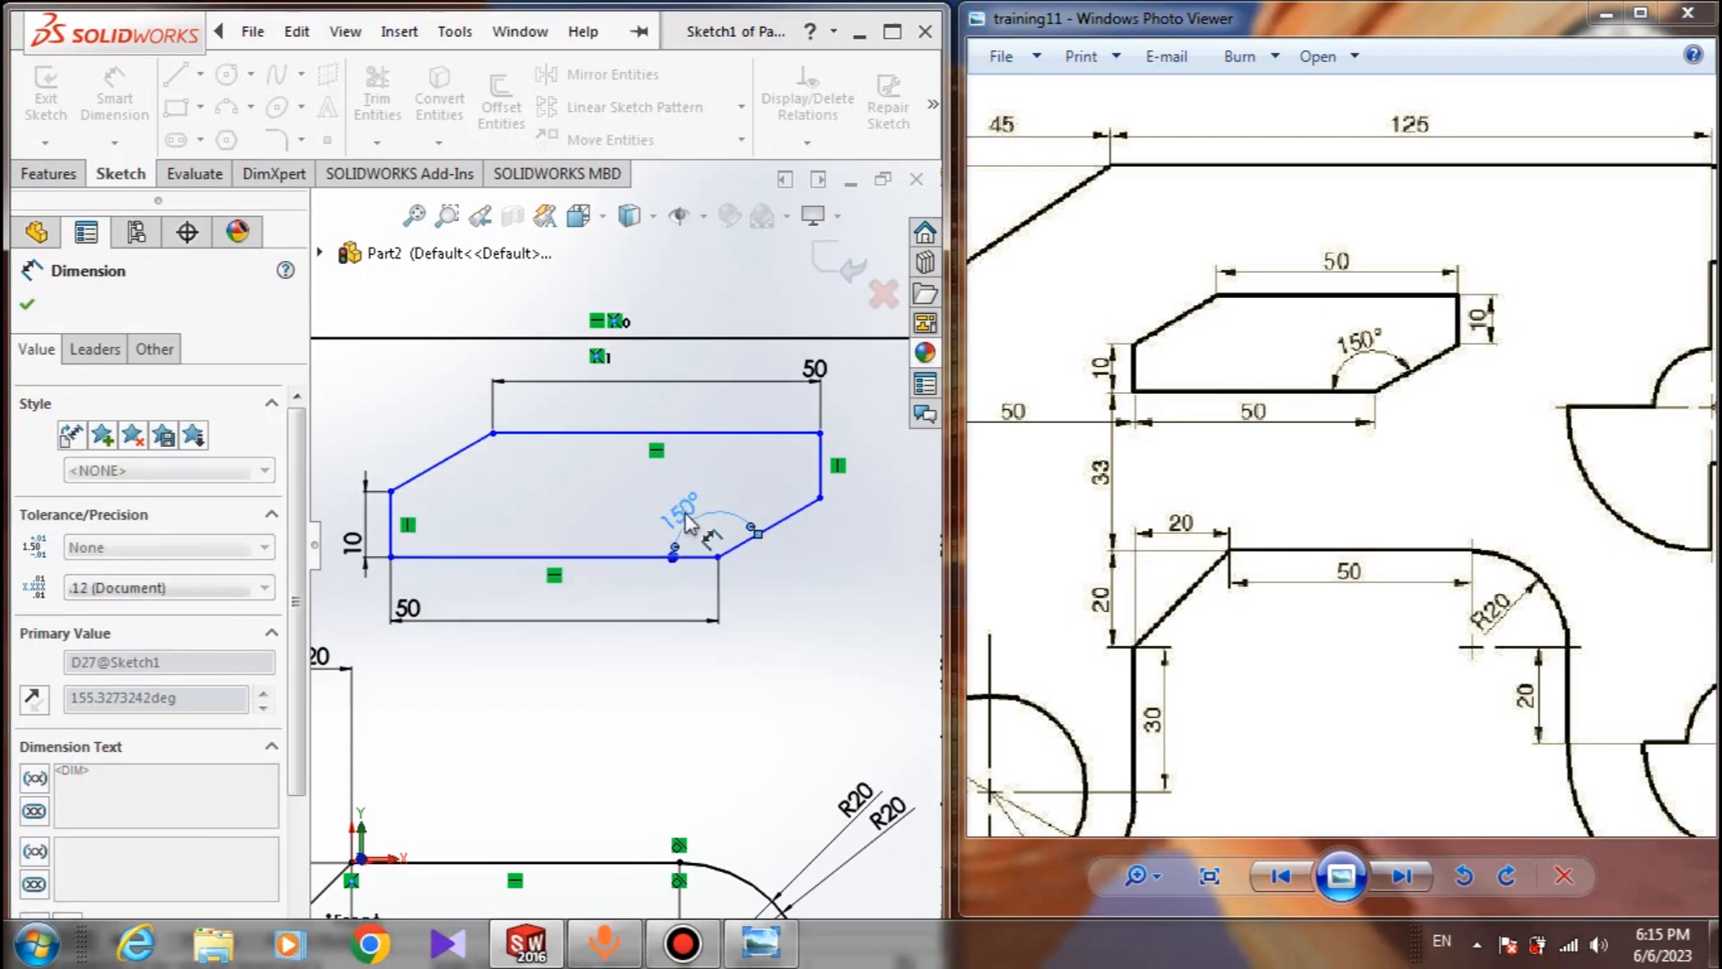
pyautogui.press('Escape')
# Move the left endpoint of the slot's top edge slightly up and to the right
pyautogui.click(493, 433)
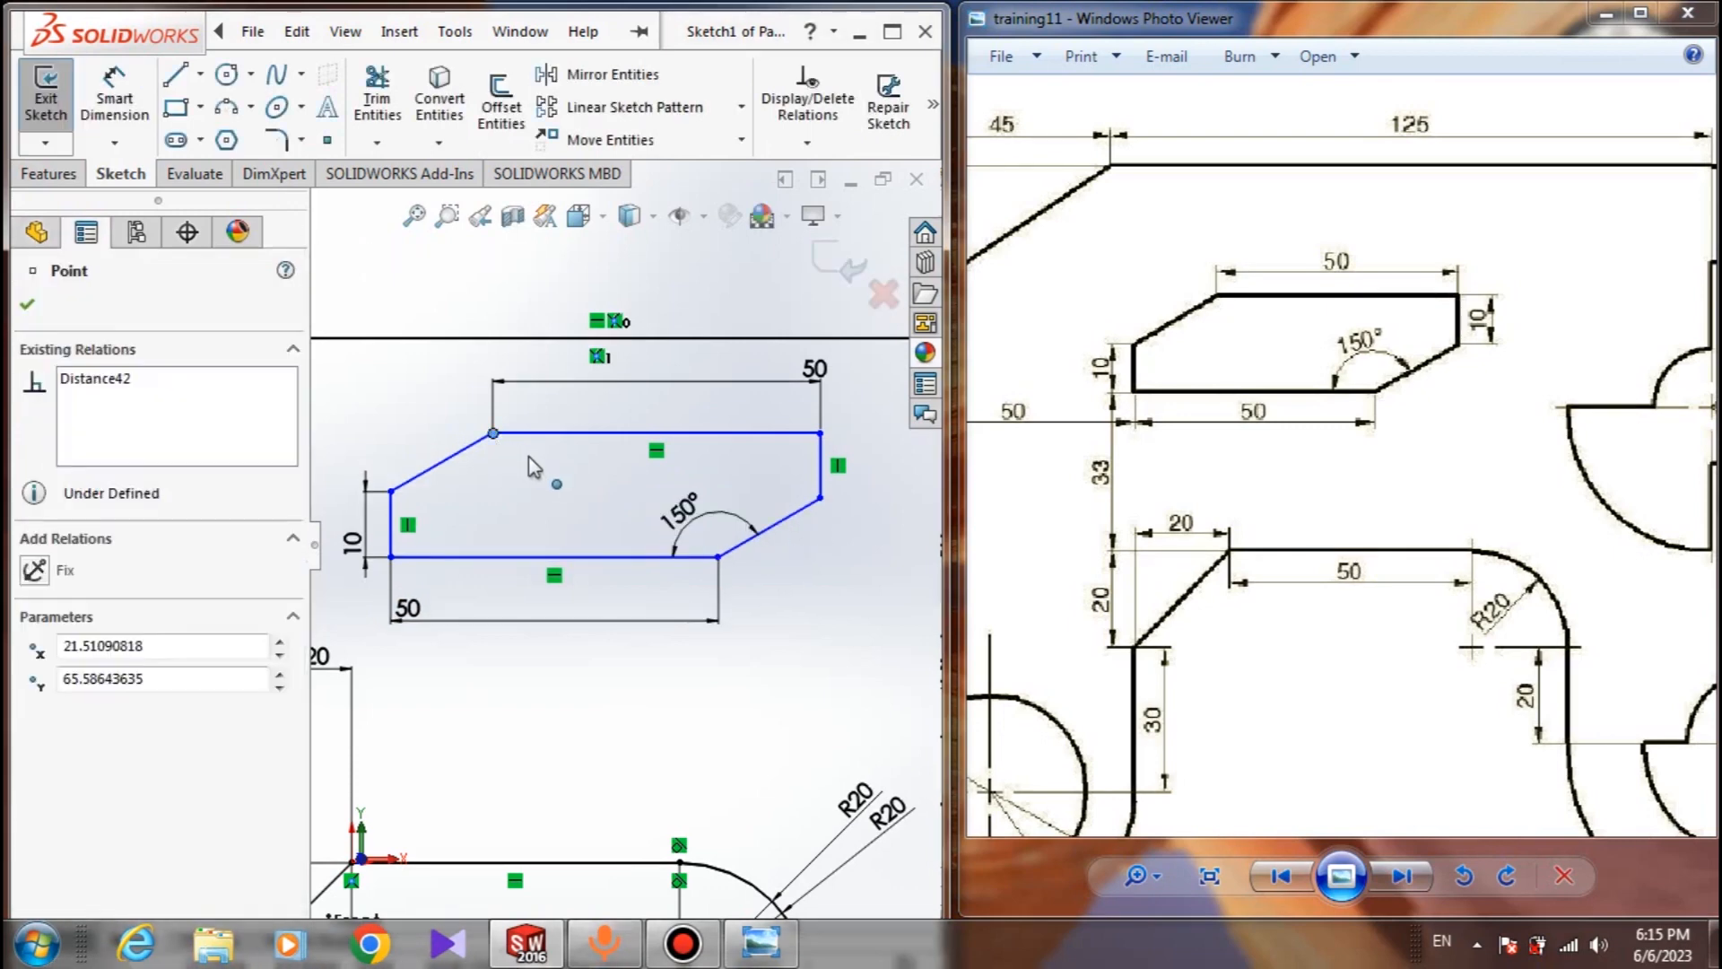
pyautogui.moveTo(493, 434)
pyautogui.mouseDown()
pyautogui.moveTo(538, 433)
pyautogui.moveTo(462, 408)
pyautogui.moveTo(550, 424)
pyautogui.moveTo(536, 416)
pyautogui.mouseUp()
pyautogui.click(600, 465)
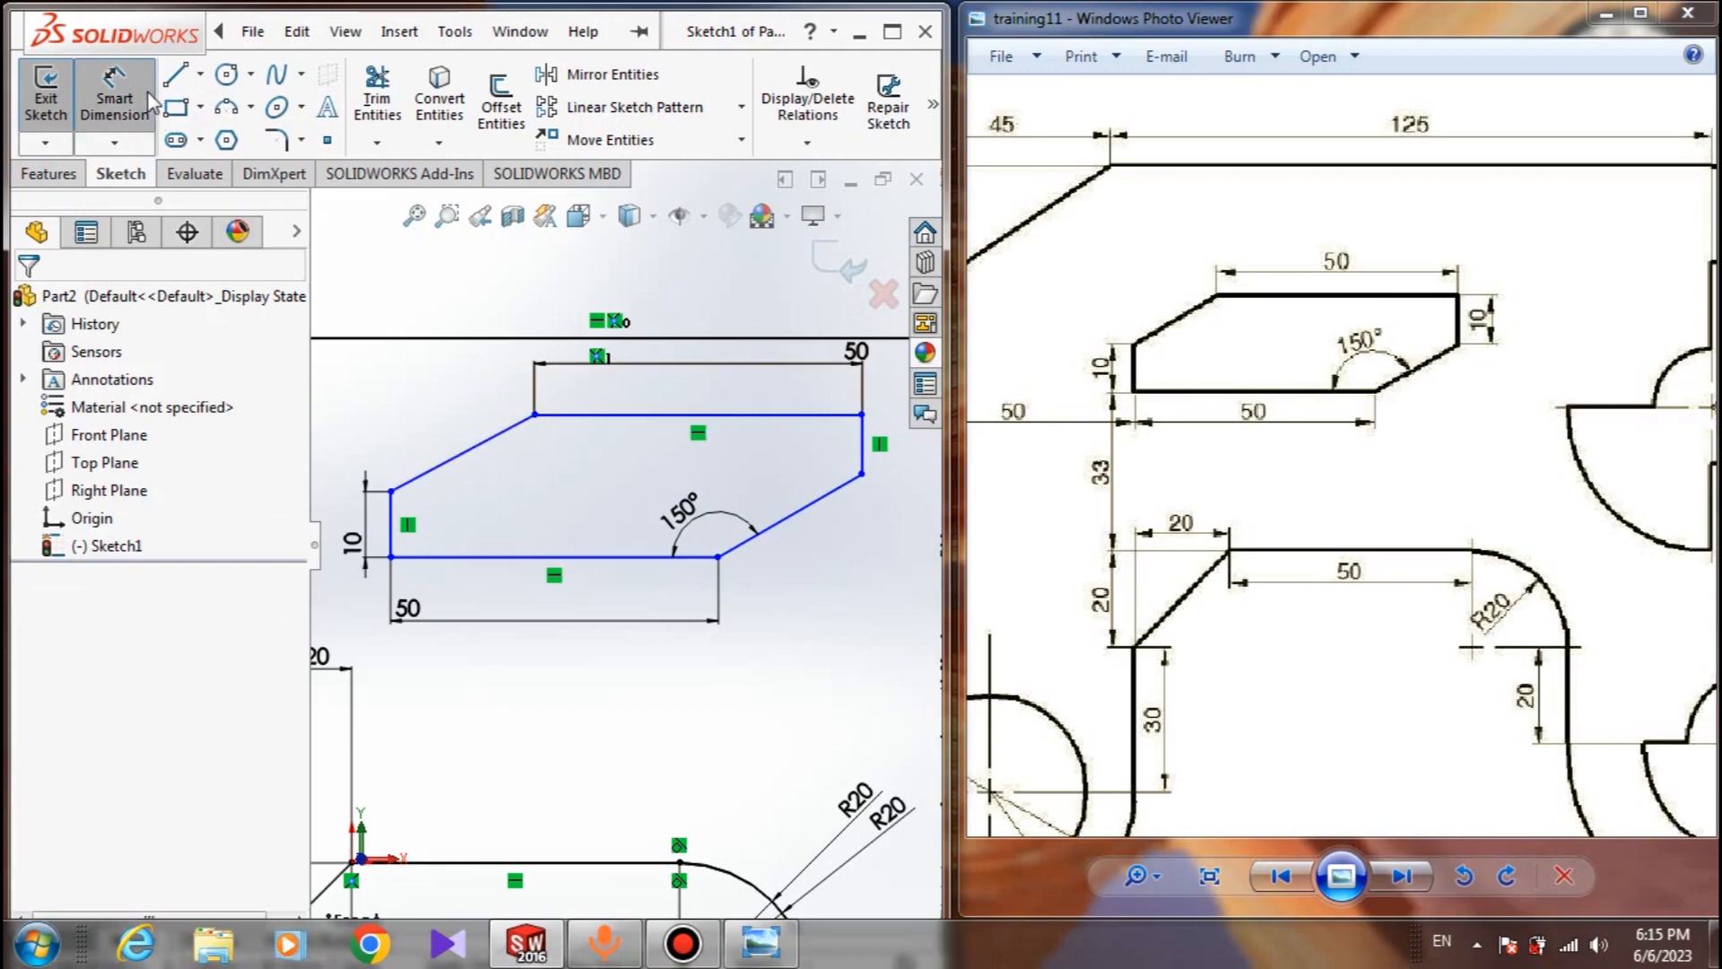
# Dimension the angle between the cutout's top edge and its upper-left slanted edge as 150°
pyautogui.click(498, 435)
pyautogui.click(583, 416)
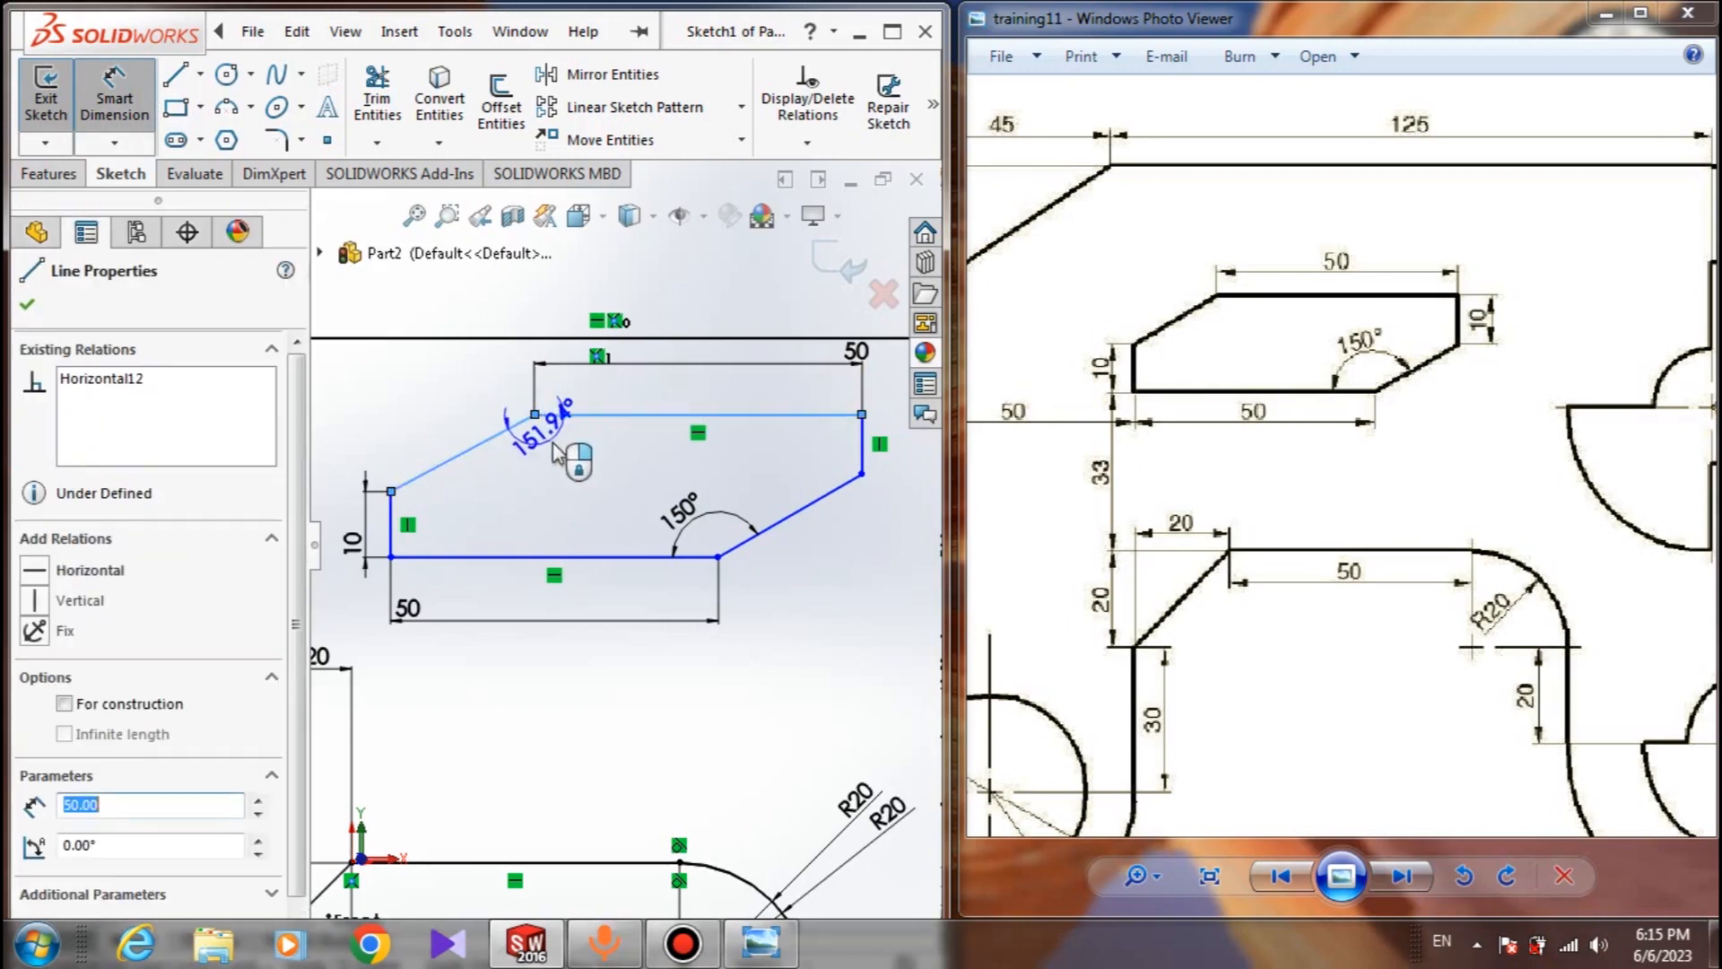
pyautogui.click(556, 466)
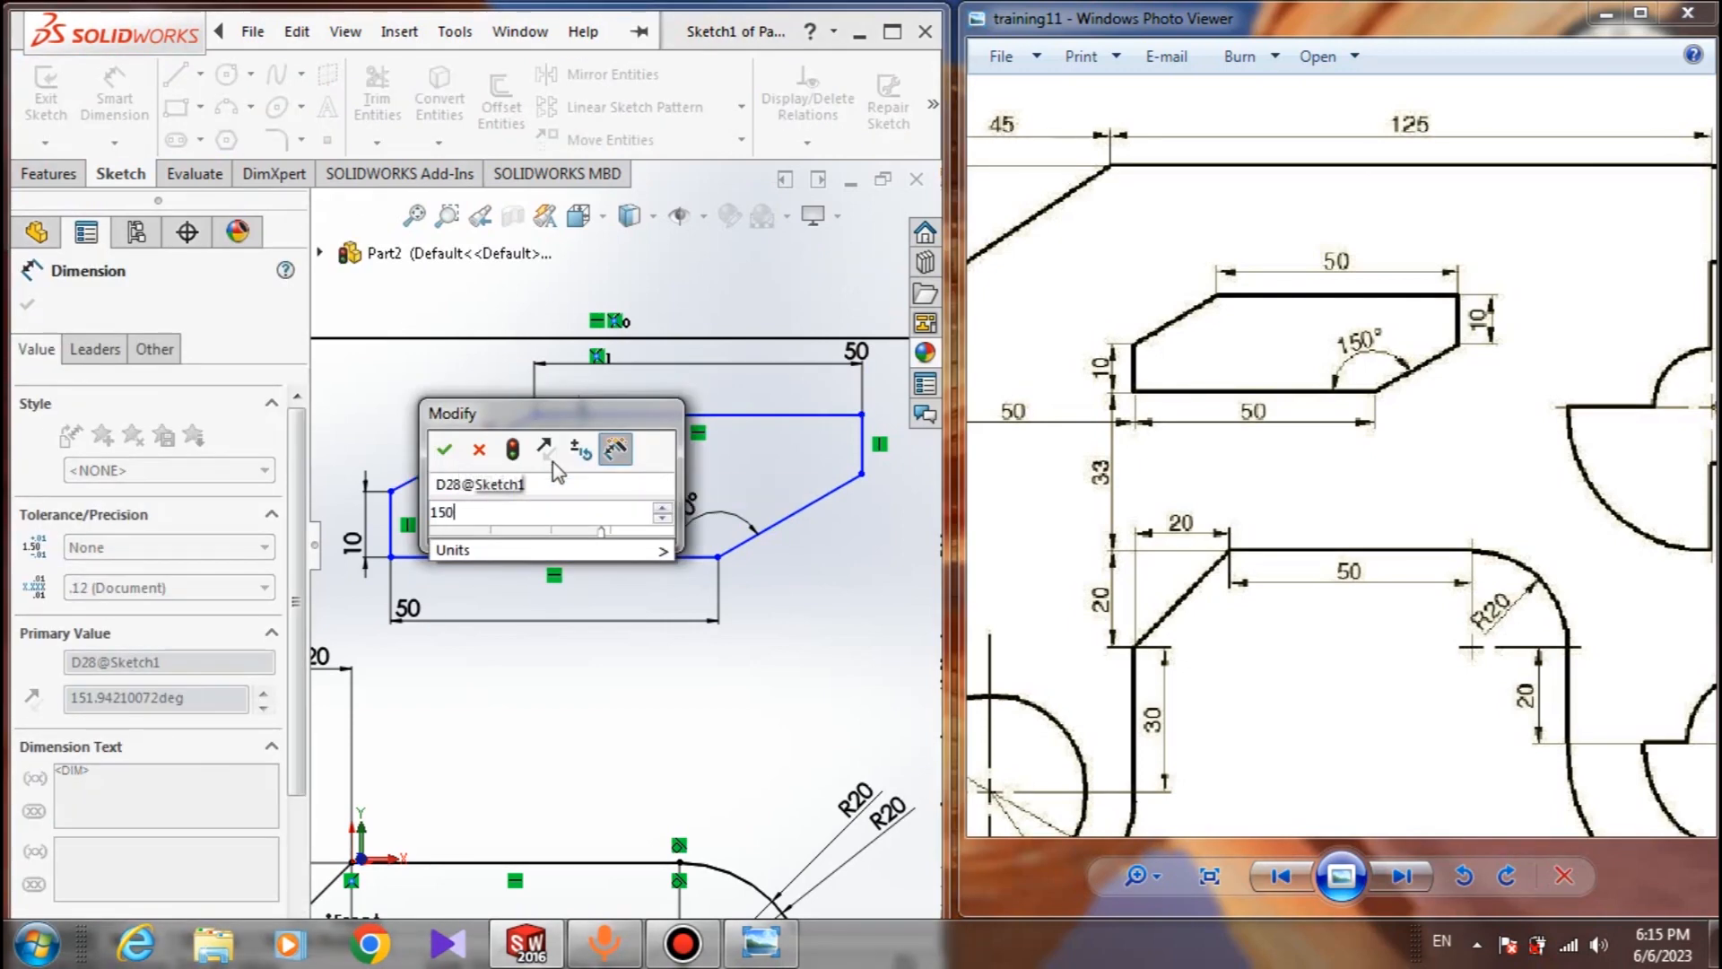
pyautogui.press('Escape')
pyautogui.press('Escape')
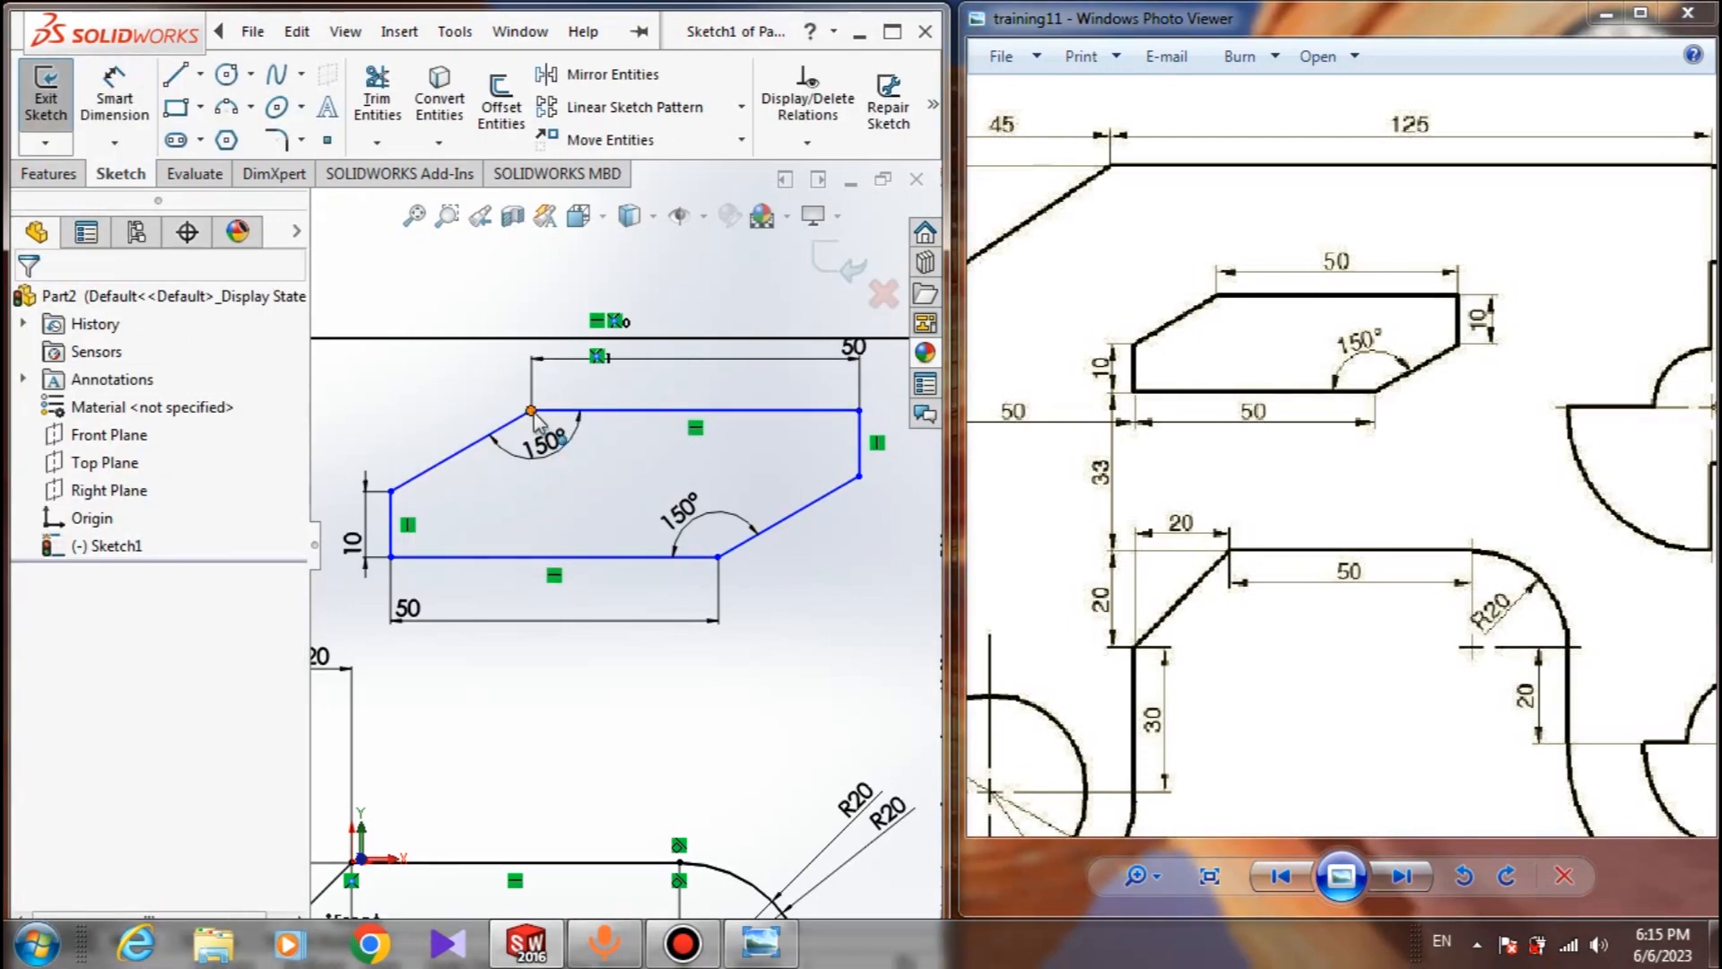
# Move the cutout down and to the right by its upper-left corner
pyautogui.moveTo(534, 415)
pyautogui.mouseDown()
pyautogui.moveTo(610, 453)
pyautogui.moveTo(566, 462)
pyautogui.moveTo(556, 518)
pyautogui.mouseUp()
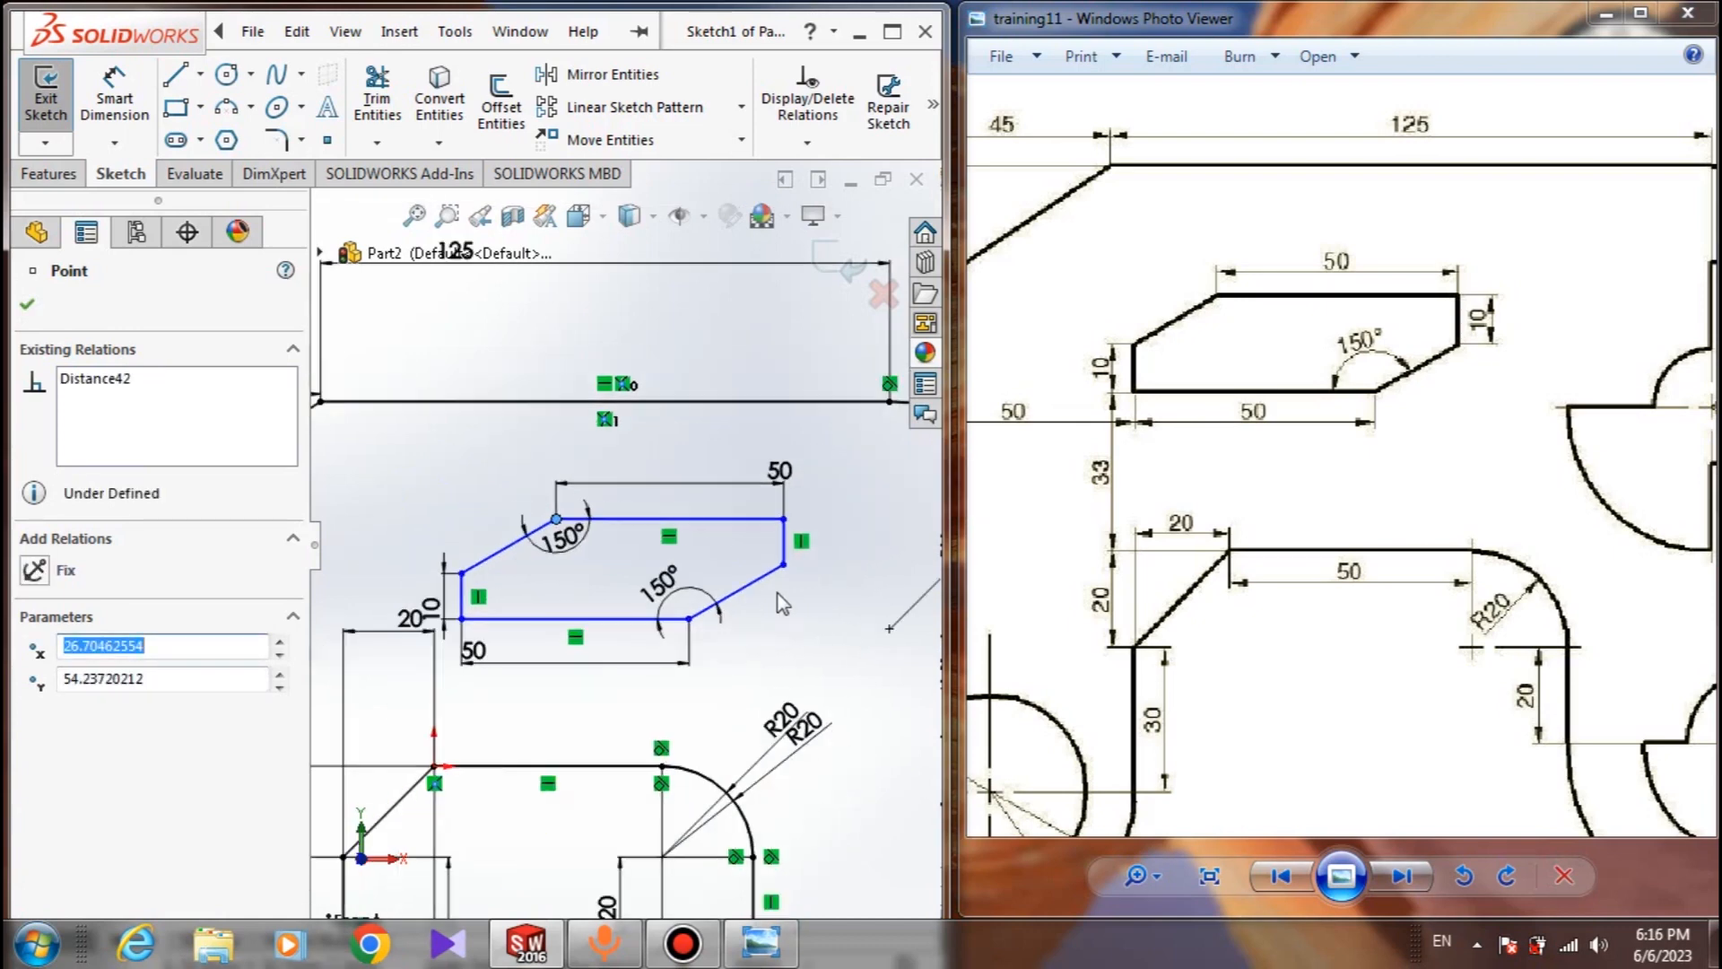
pyautogui.scroll(-2, 1166, 439)
pyautogui.scroll(2, 1372, 413)
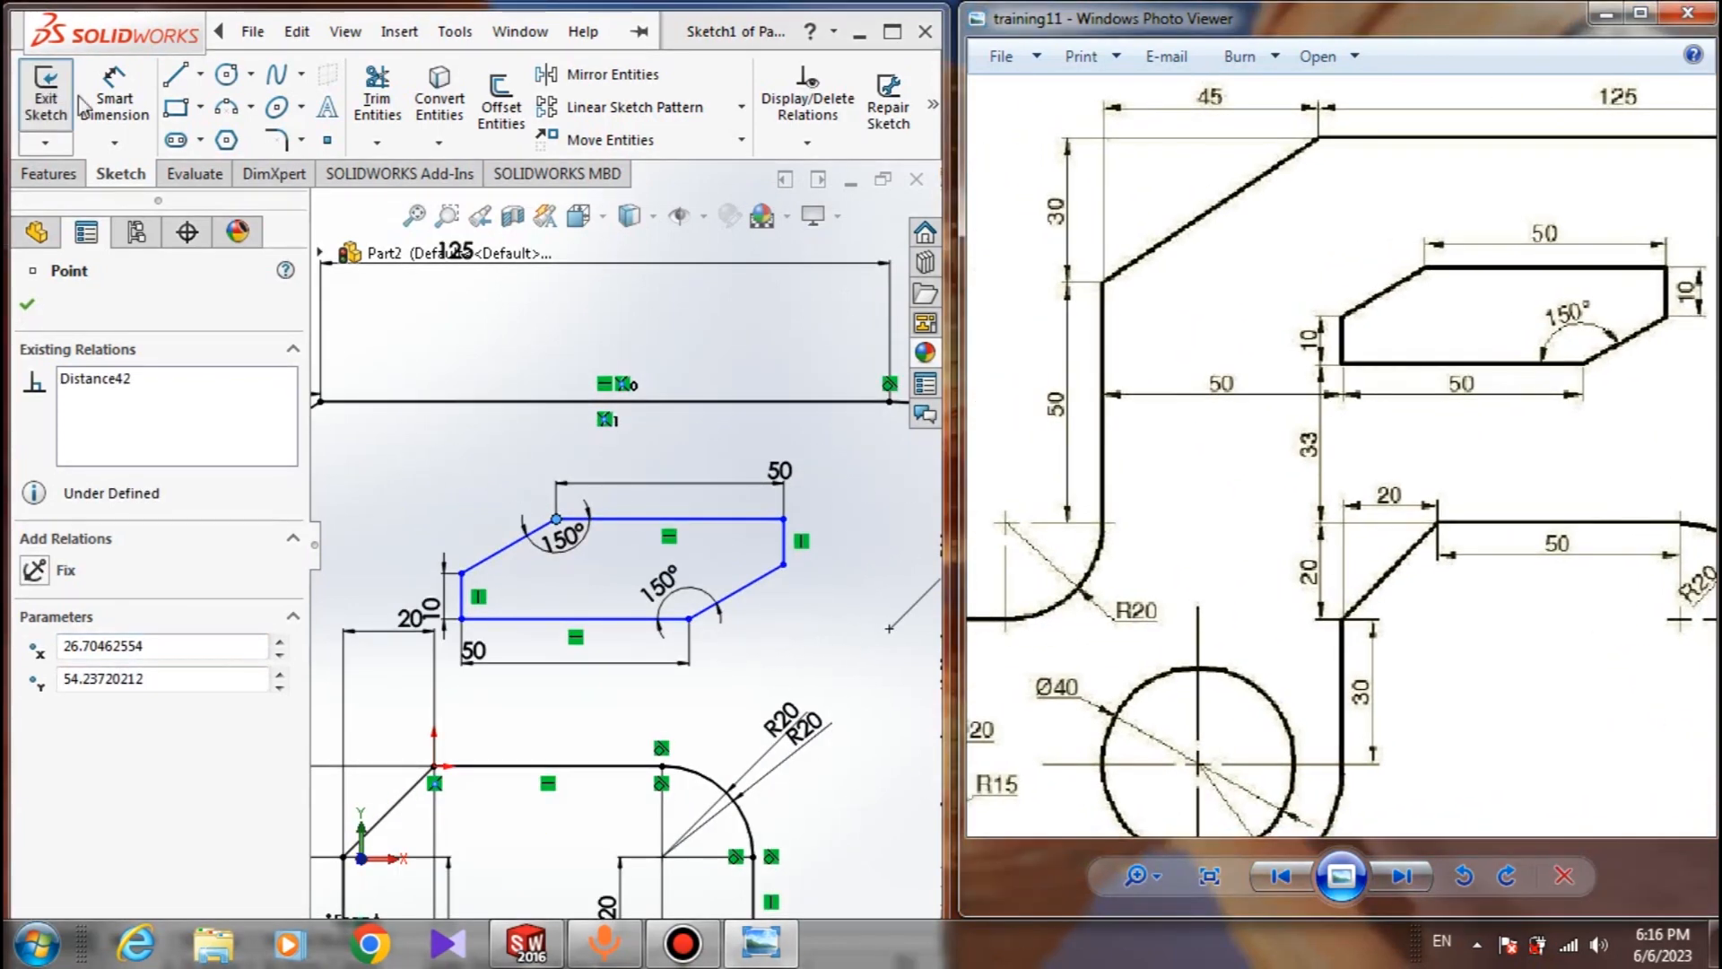
# Try to dimension the cutout's left edge from the outline's left vertical edge, then delete the misplaced dimension
pyautogui.click(113, 99)
pyautogui.scroll(-3, 538, 703)
pyautogui.click(491, 570)
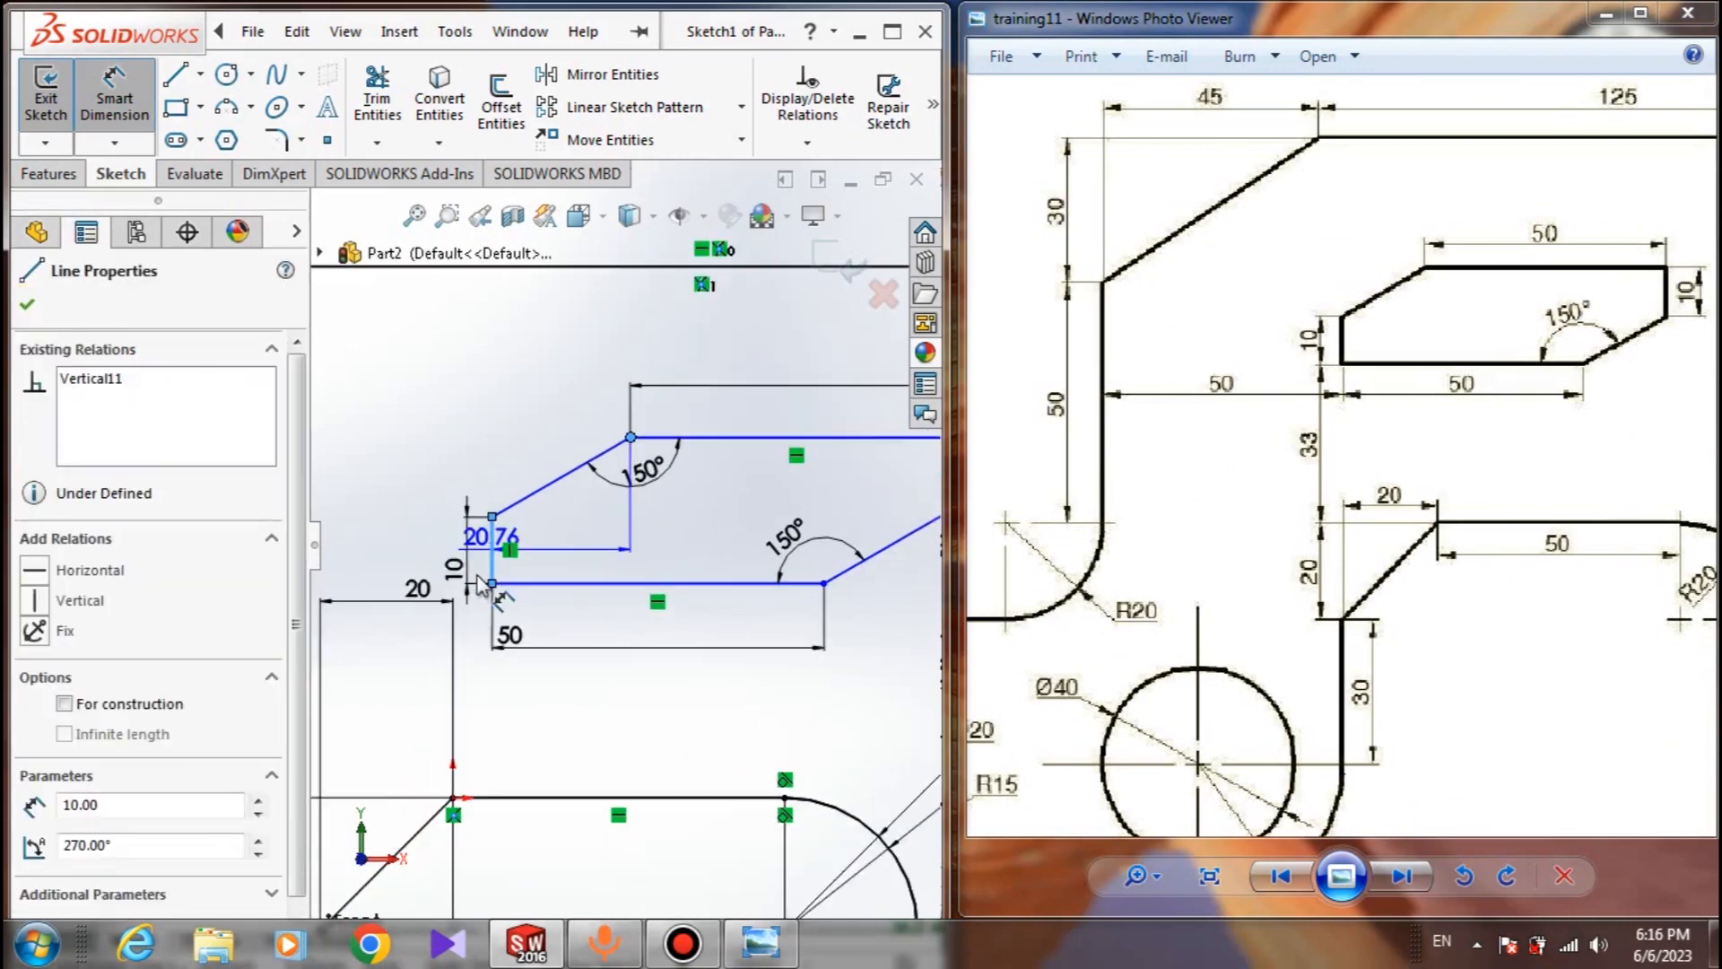
pyautogui.scroll(3, 481, 585)
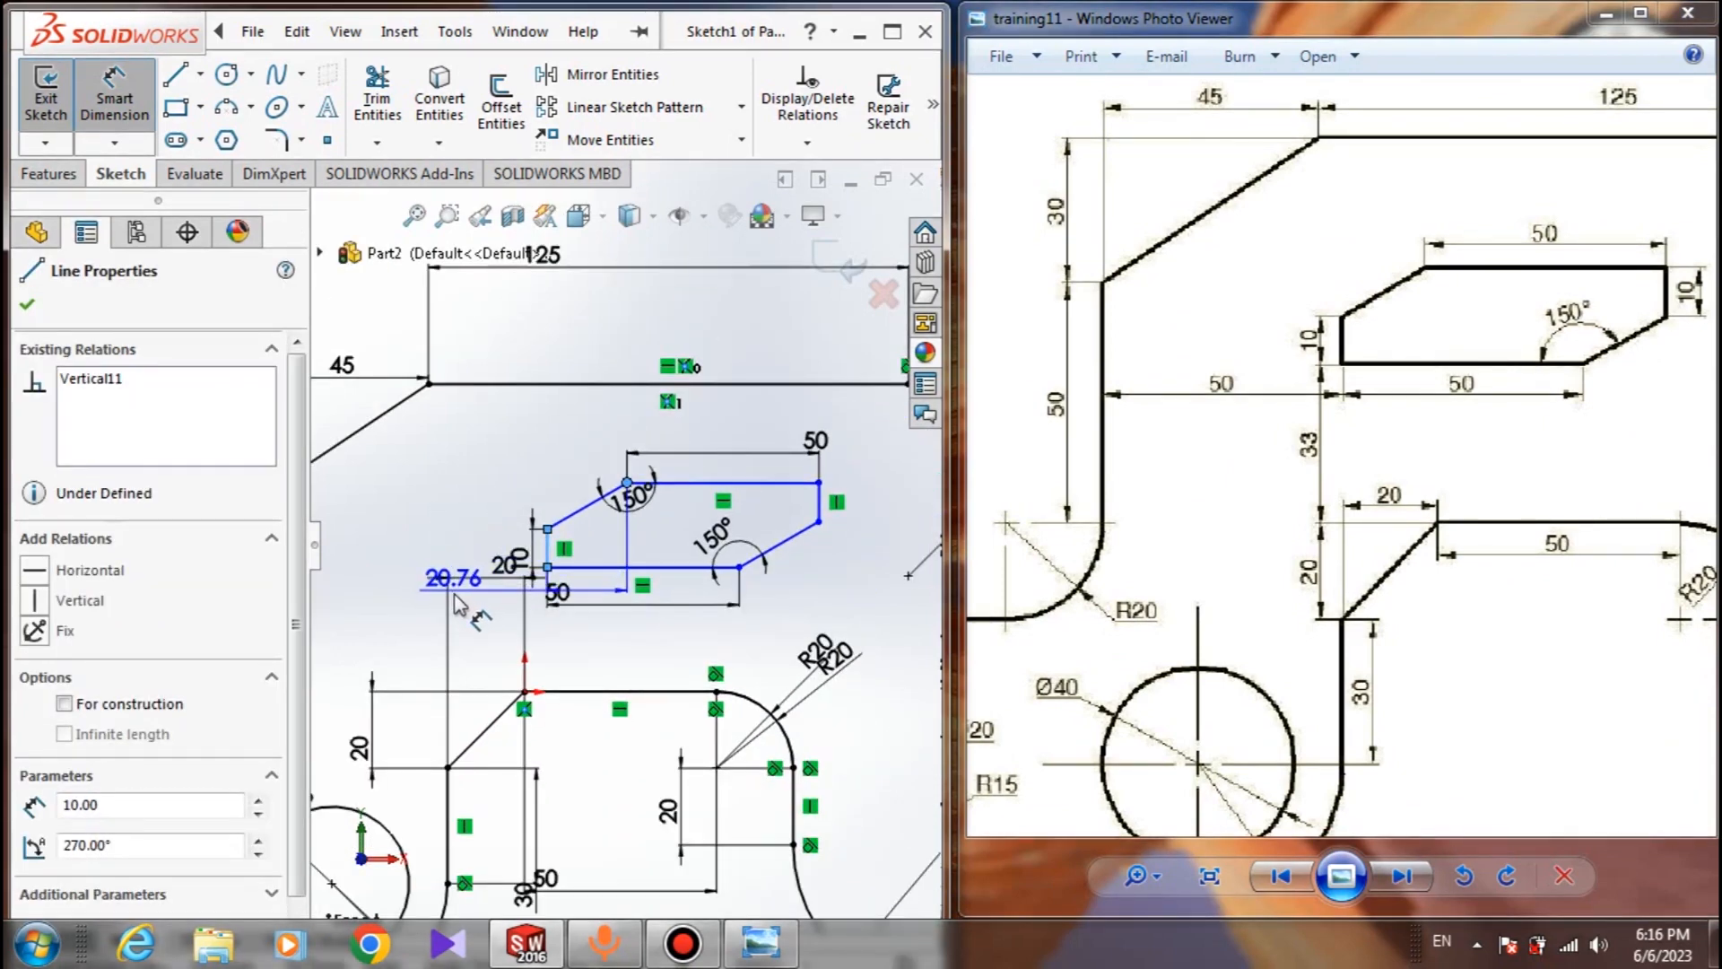
pyautogui.scroll(2, 408, 592)
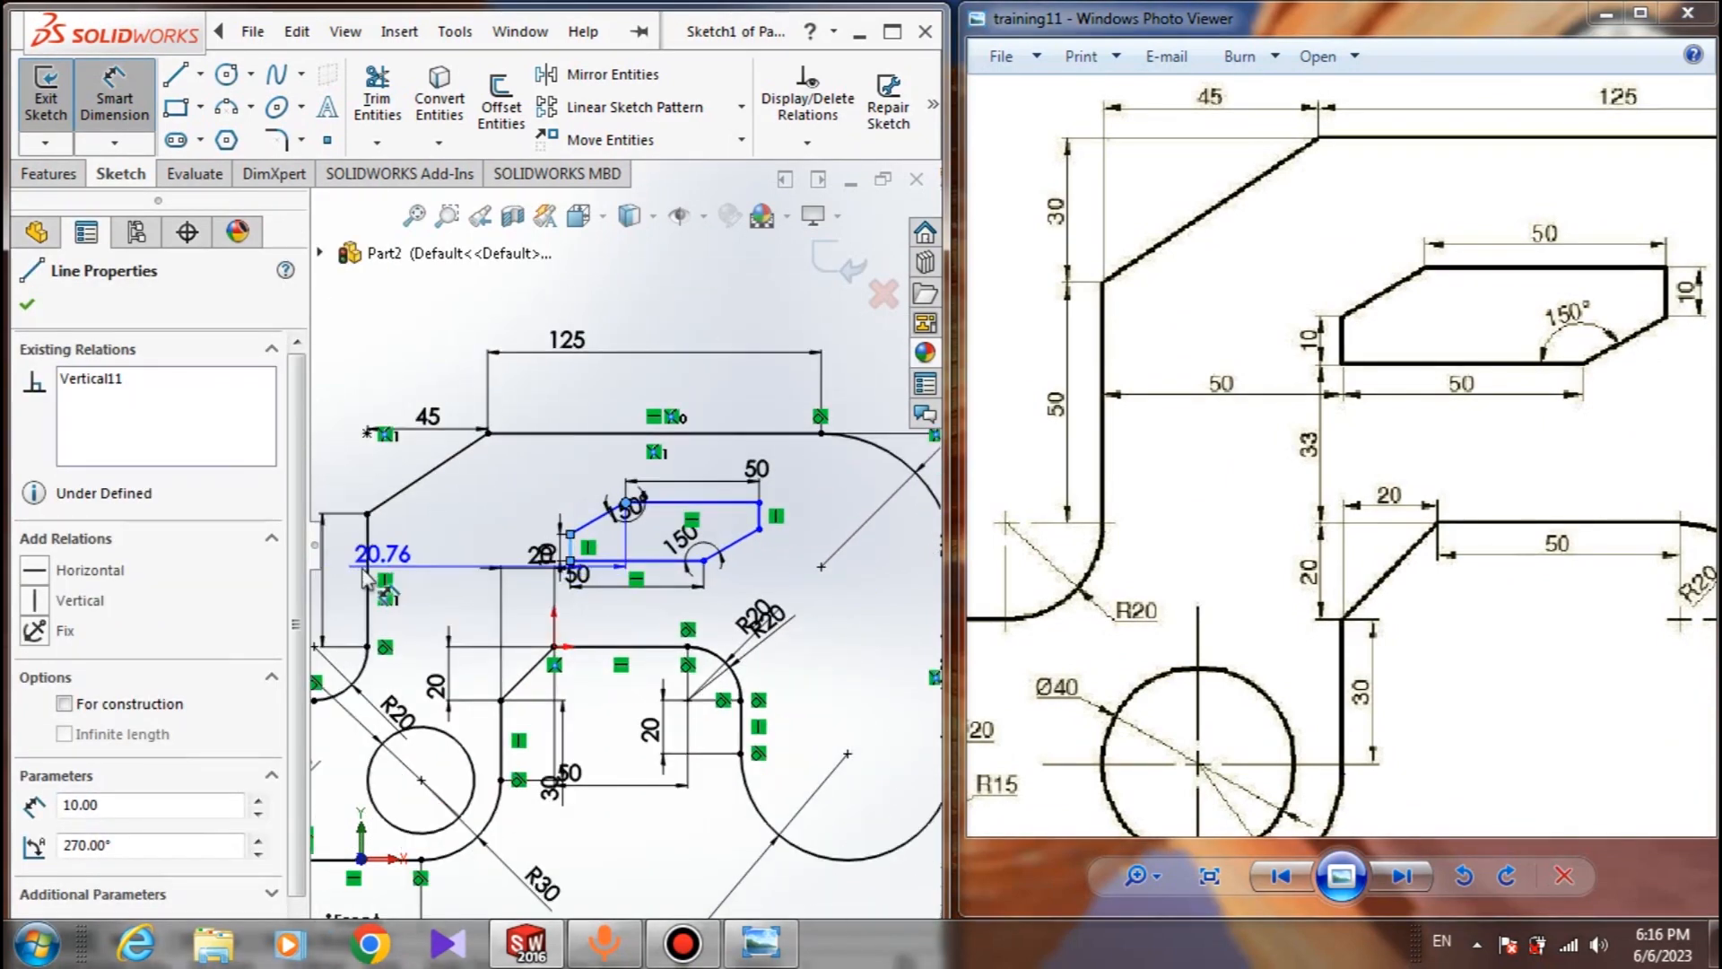
pyautogui.click(388, 597)
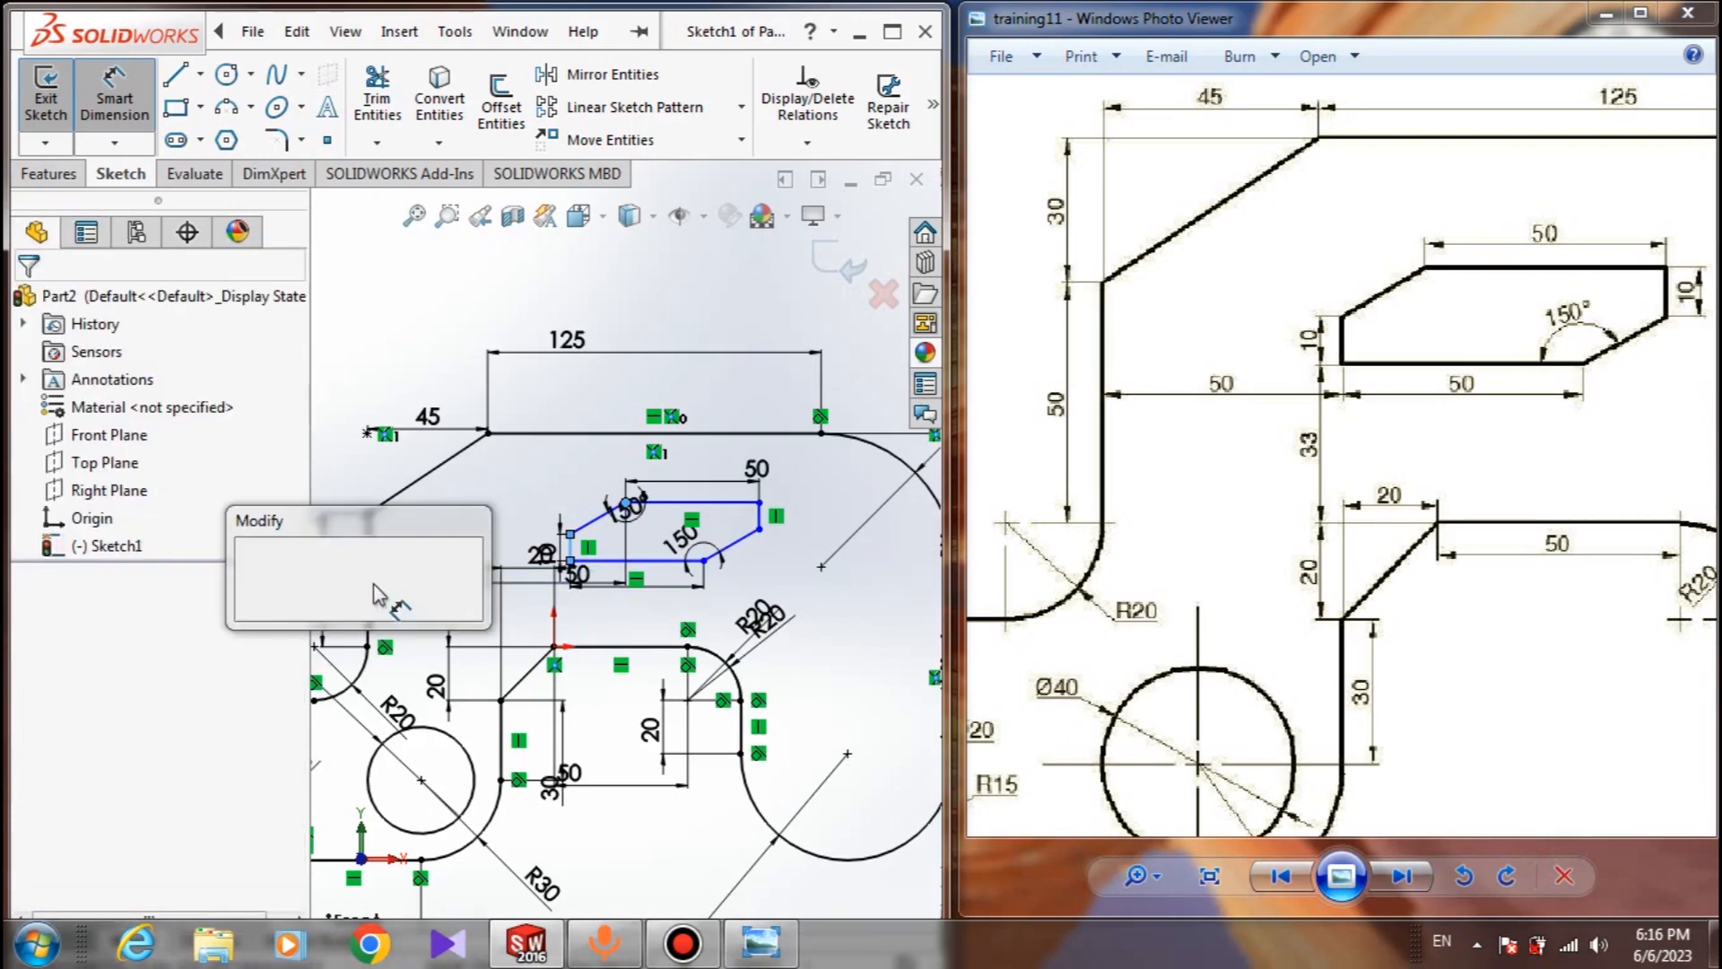
pyautogui.press('Return')
pyautogui.click(355, 571)
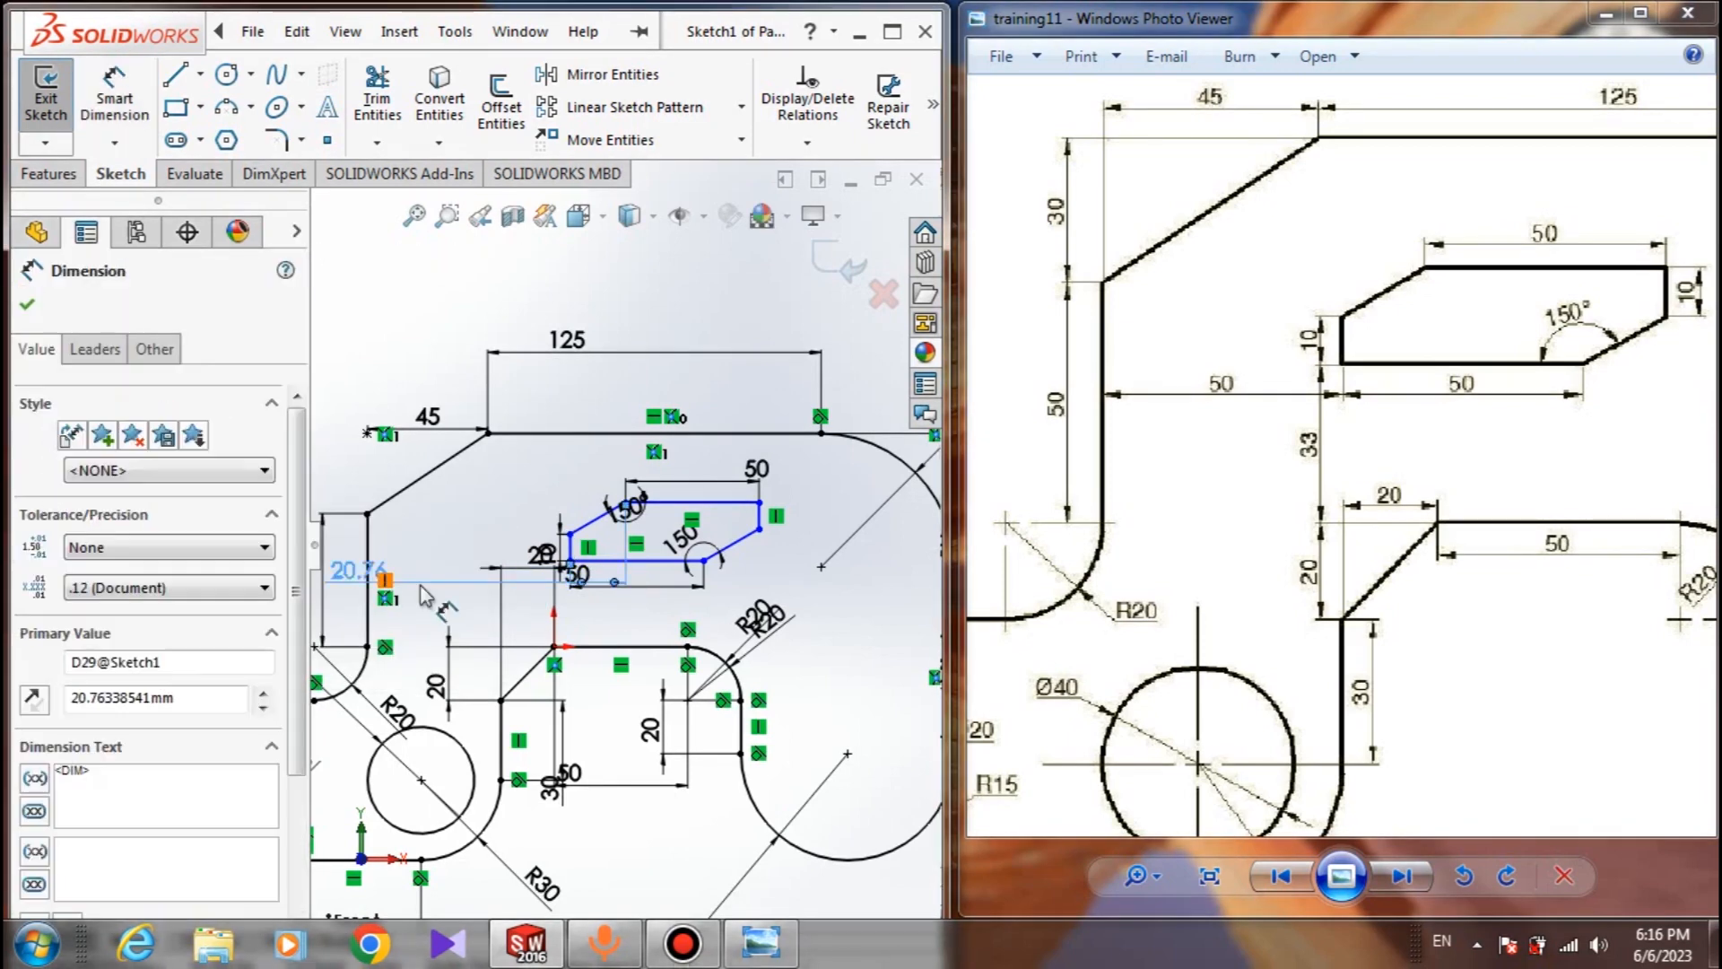
pyautogui.press('Delete')
# Dimension the horizontal distance between the cutout's left edge and the outline's left vertical edge as 50 mm
pyautogui.click(114, 99)
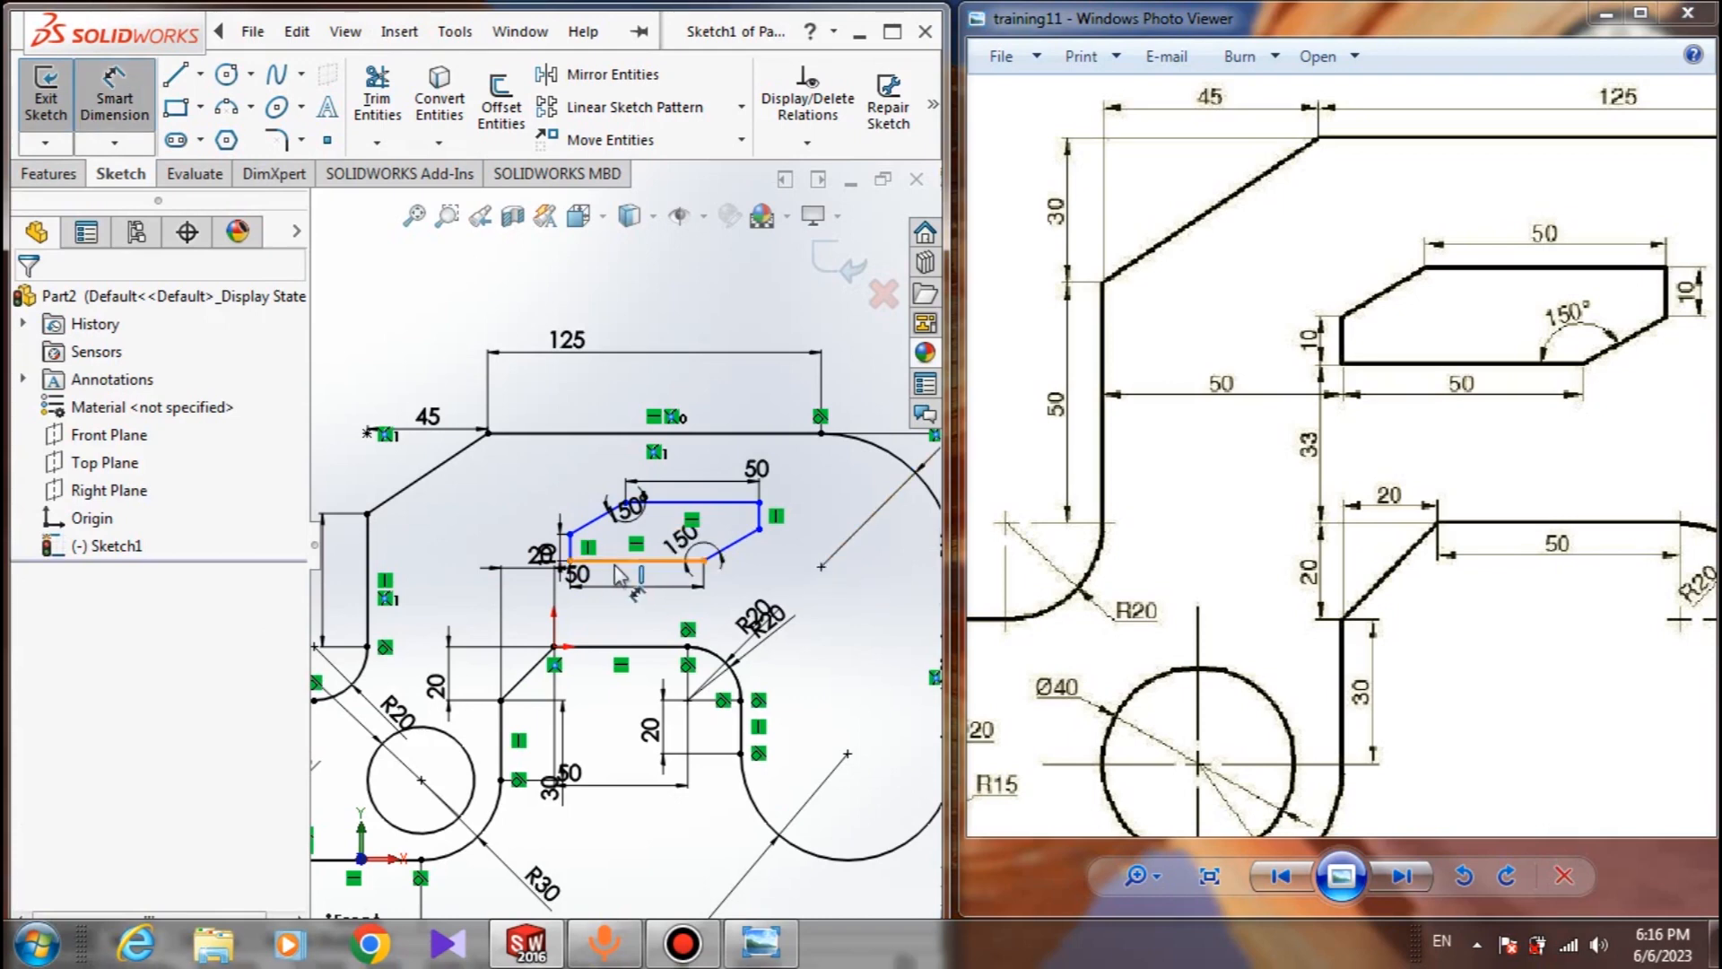
pyautogui.scroll(-4, 561, 563)
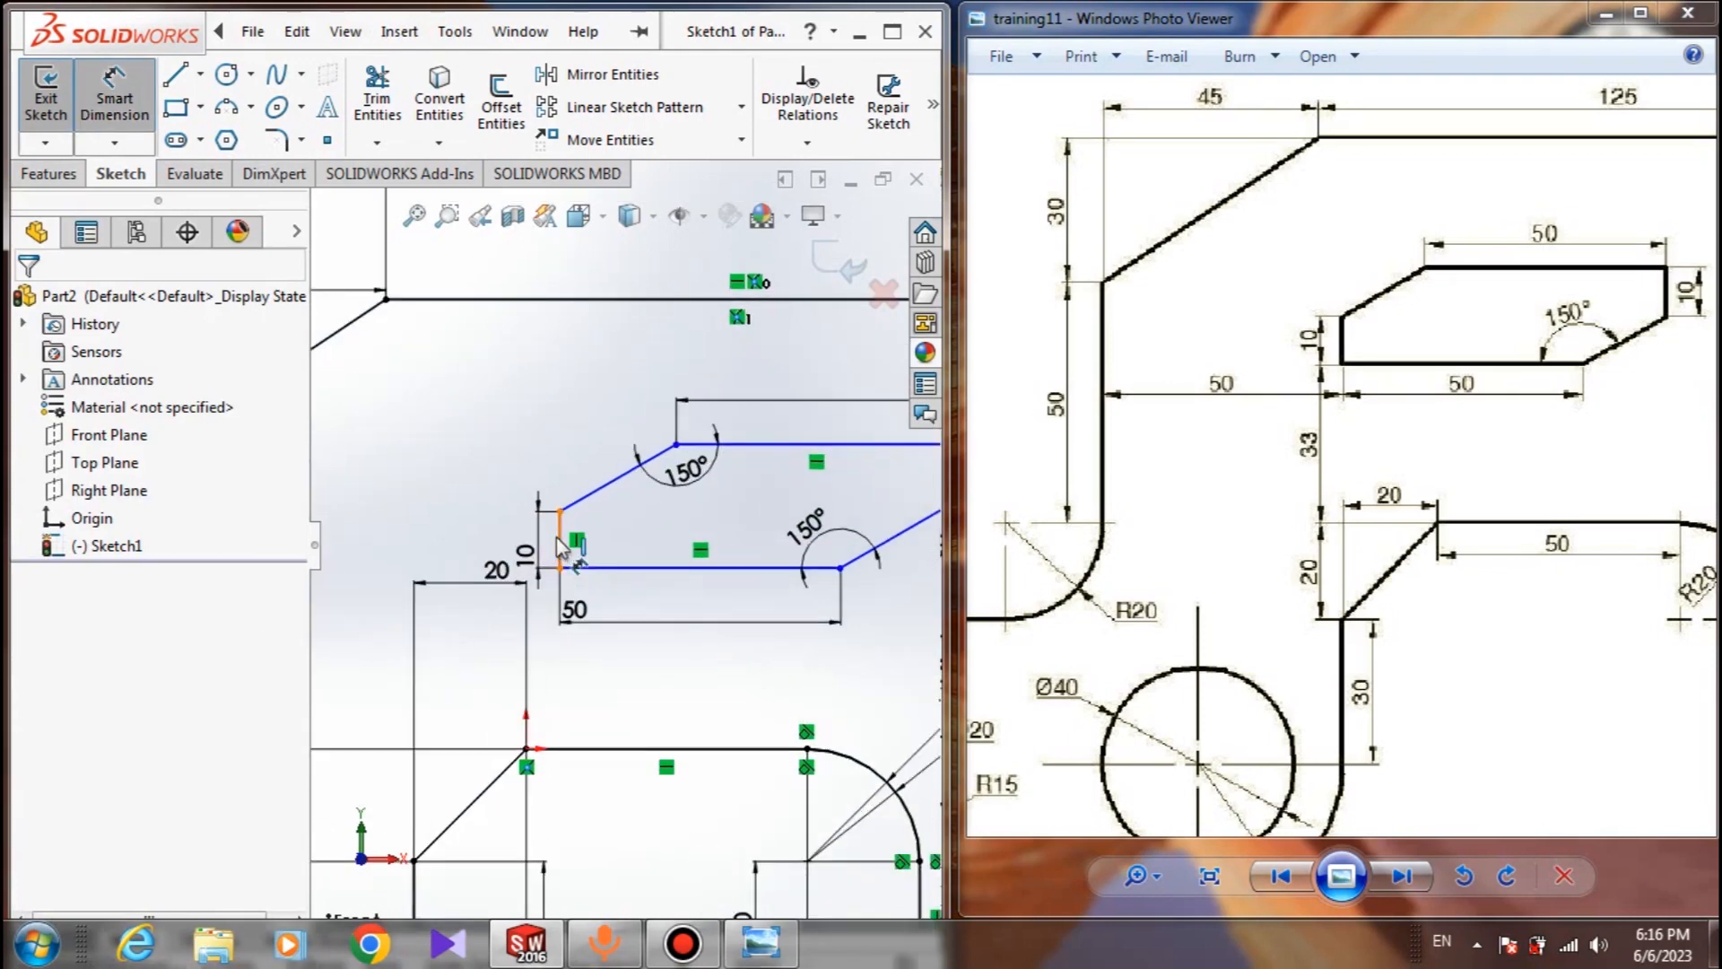
pyautogui.click(558, 546)
pyautogui.scroll(4, 502, 557)
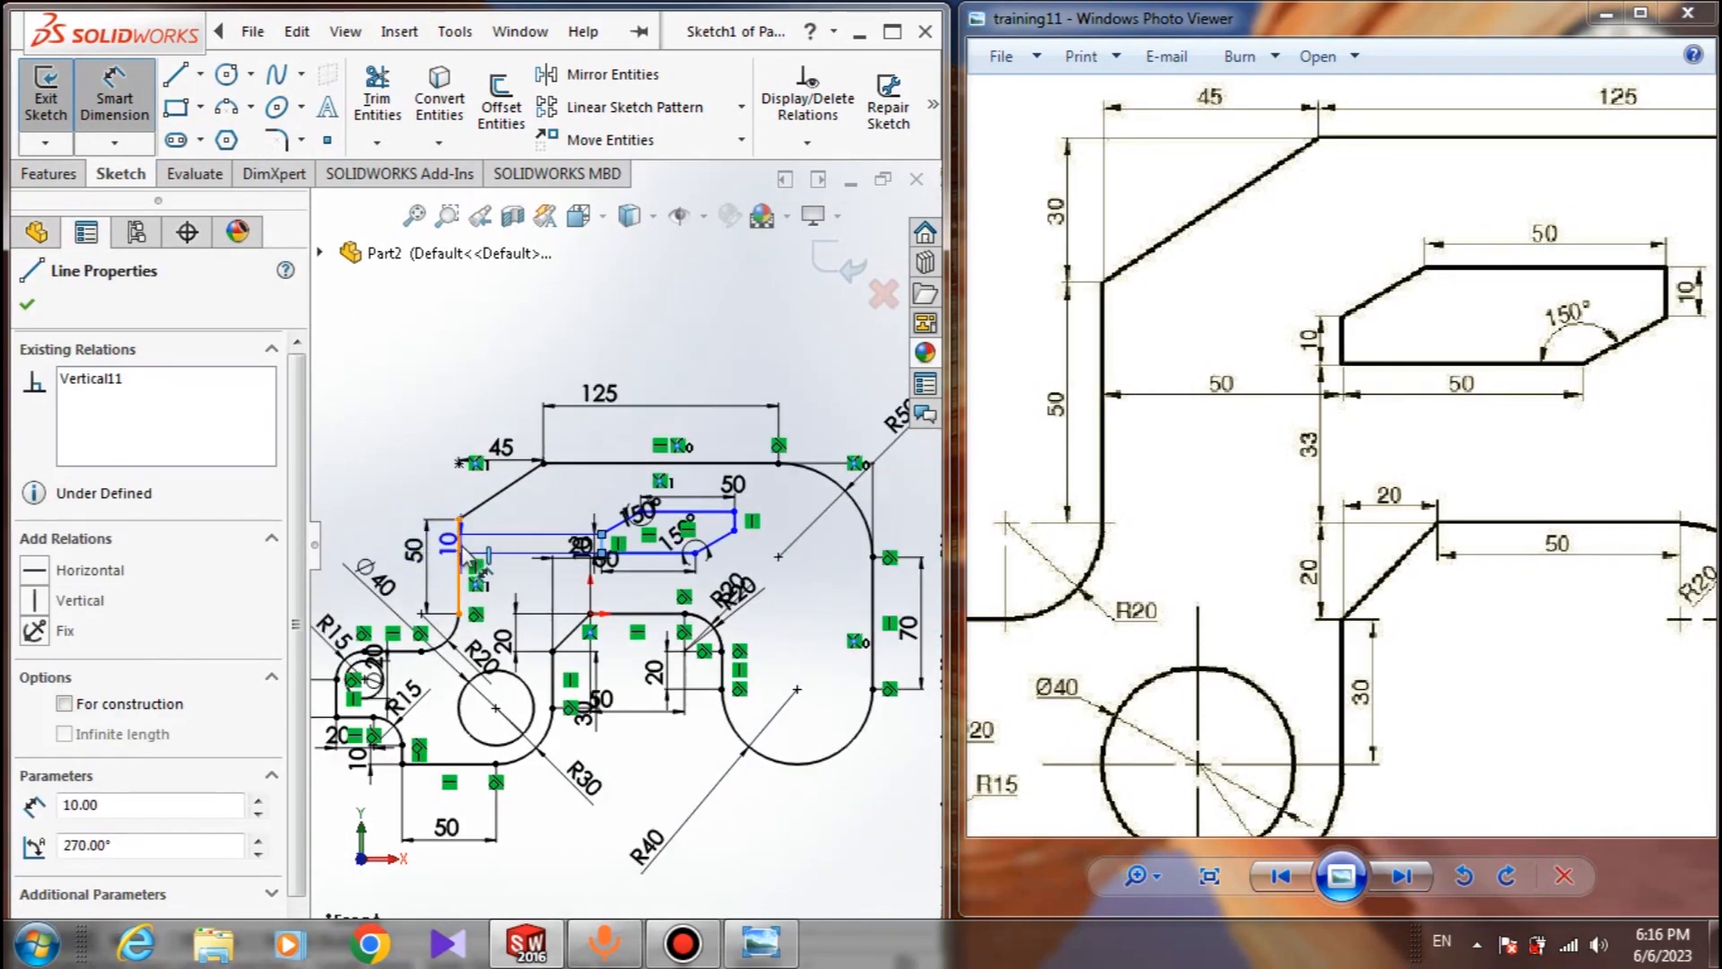
pyautogui.click(463, 559)
pyautogui.click(510, 569)
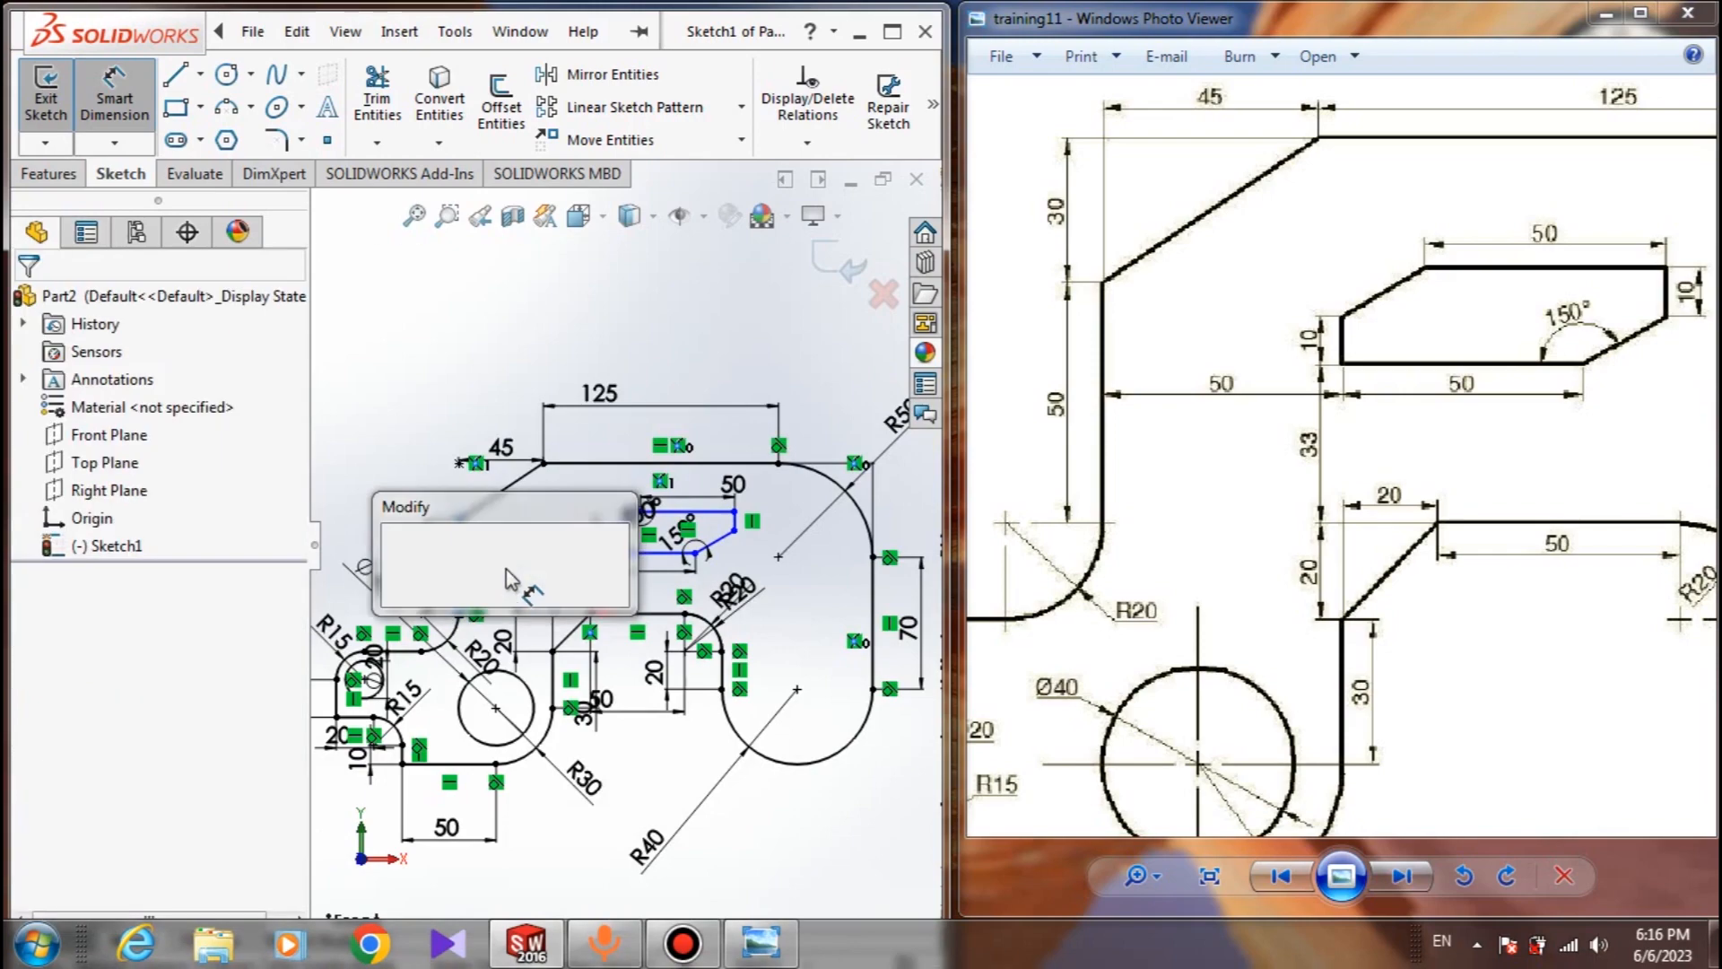
pyautogui.write('50')
pyautogui.press('Return')
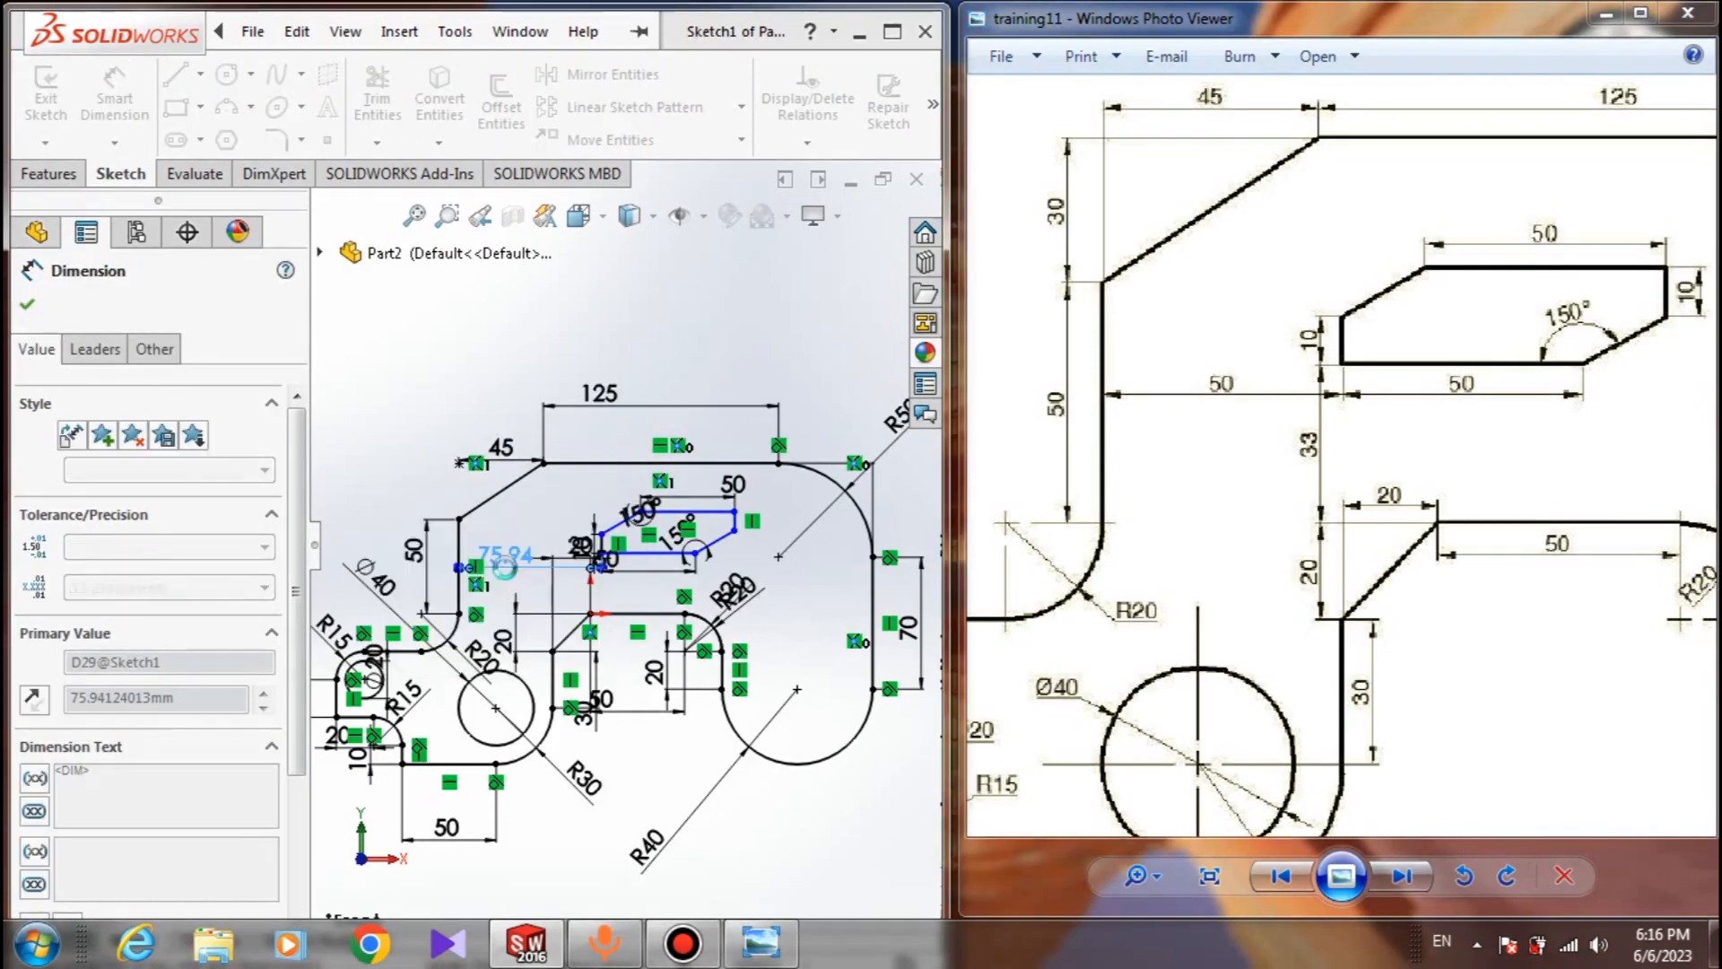
# Dimension the vertical distance between the cutout's lower-left corner and the origin at the notch's top edge as 33 mm
pyautogui.scroll(-5, 603, 558)
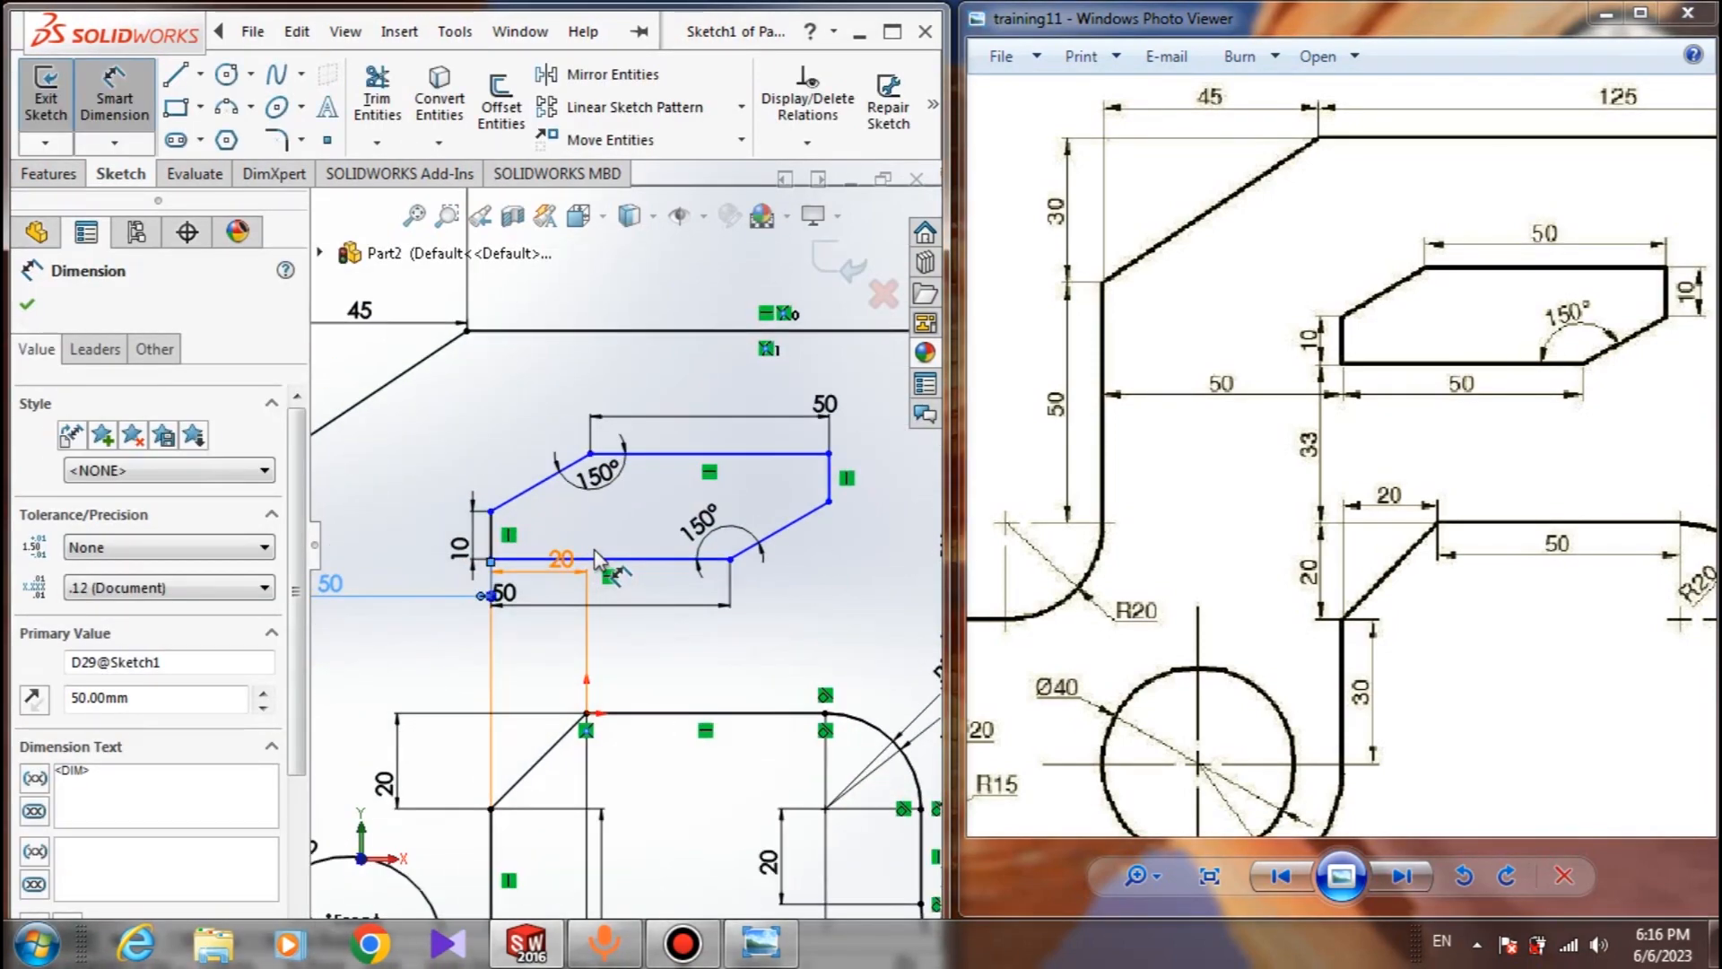
pyautogui.scroll(-2, 720, 583)
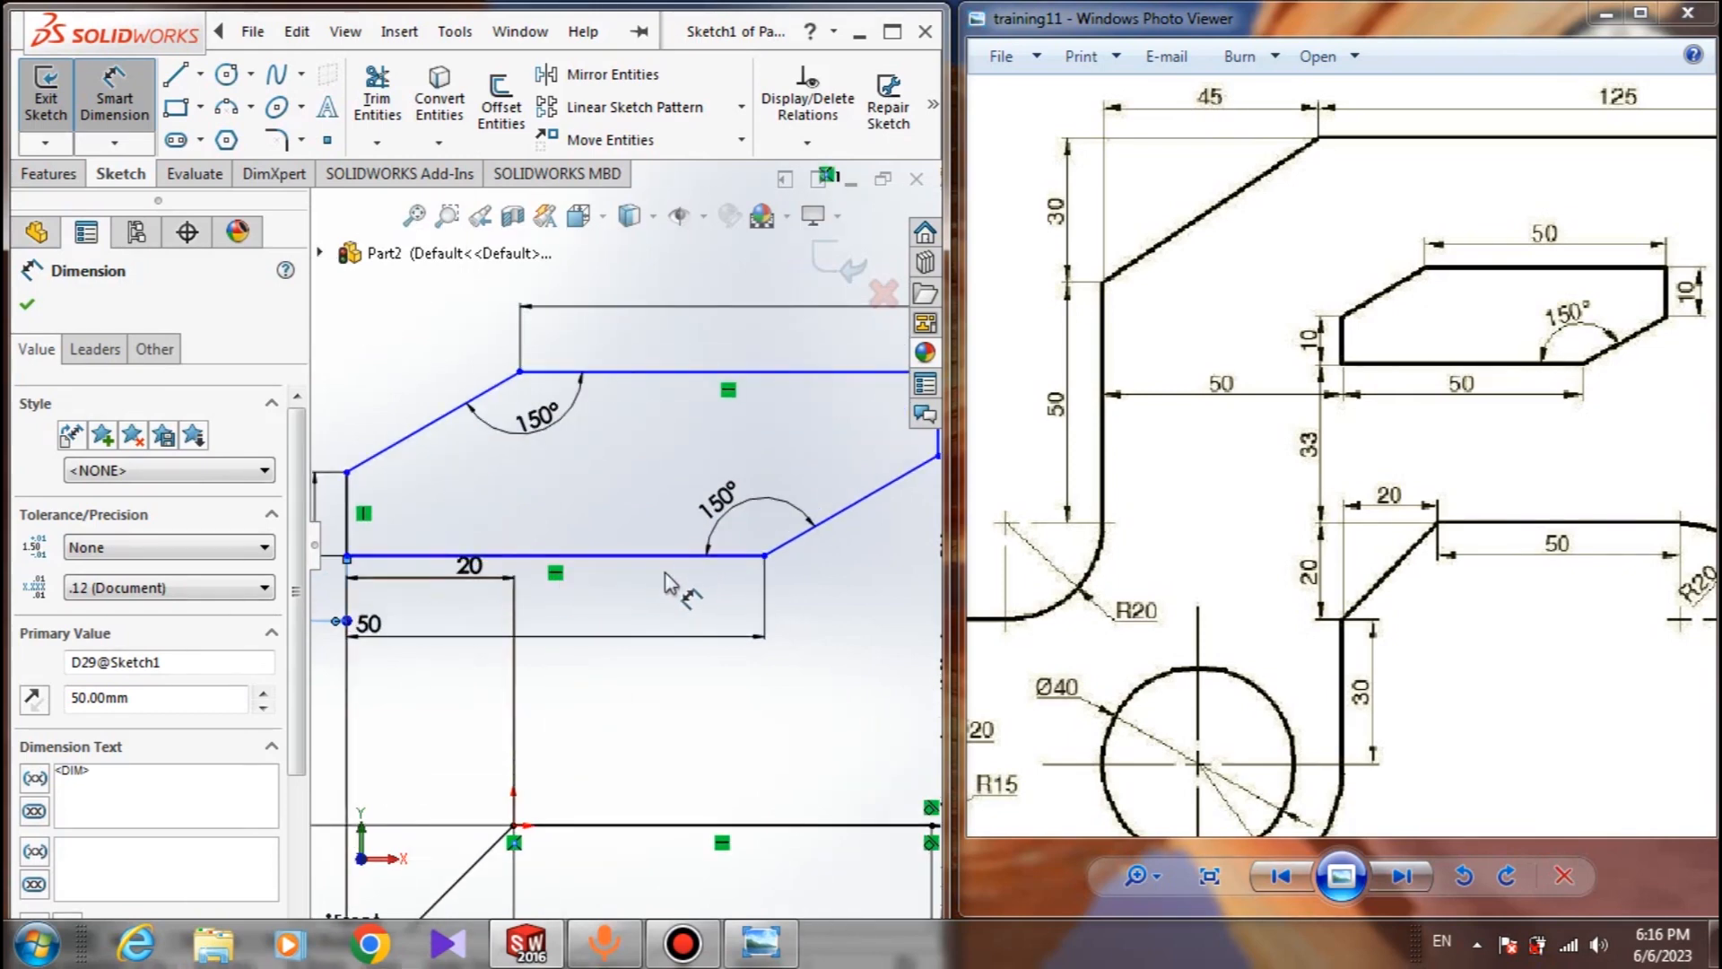
pyautogui.scroll(1, 672, 581)
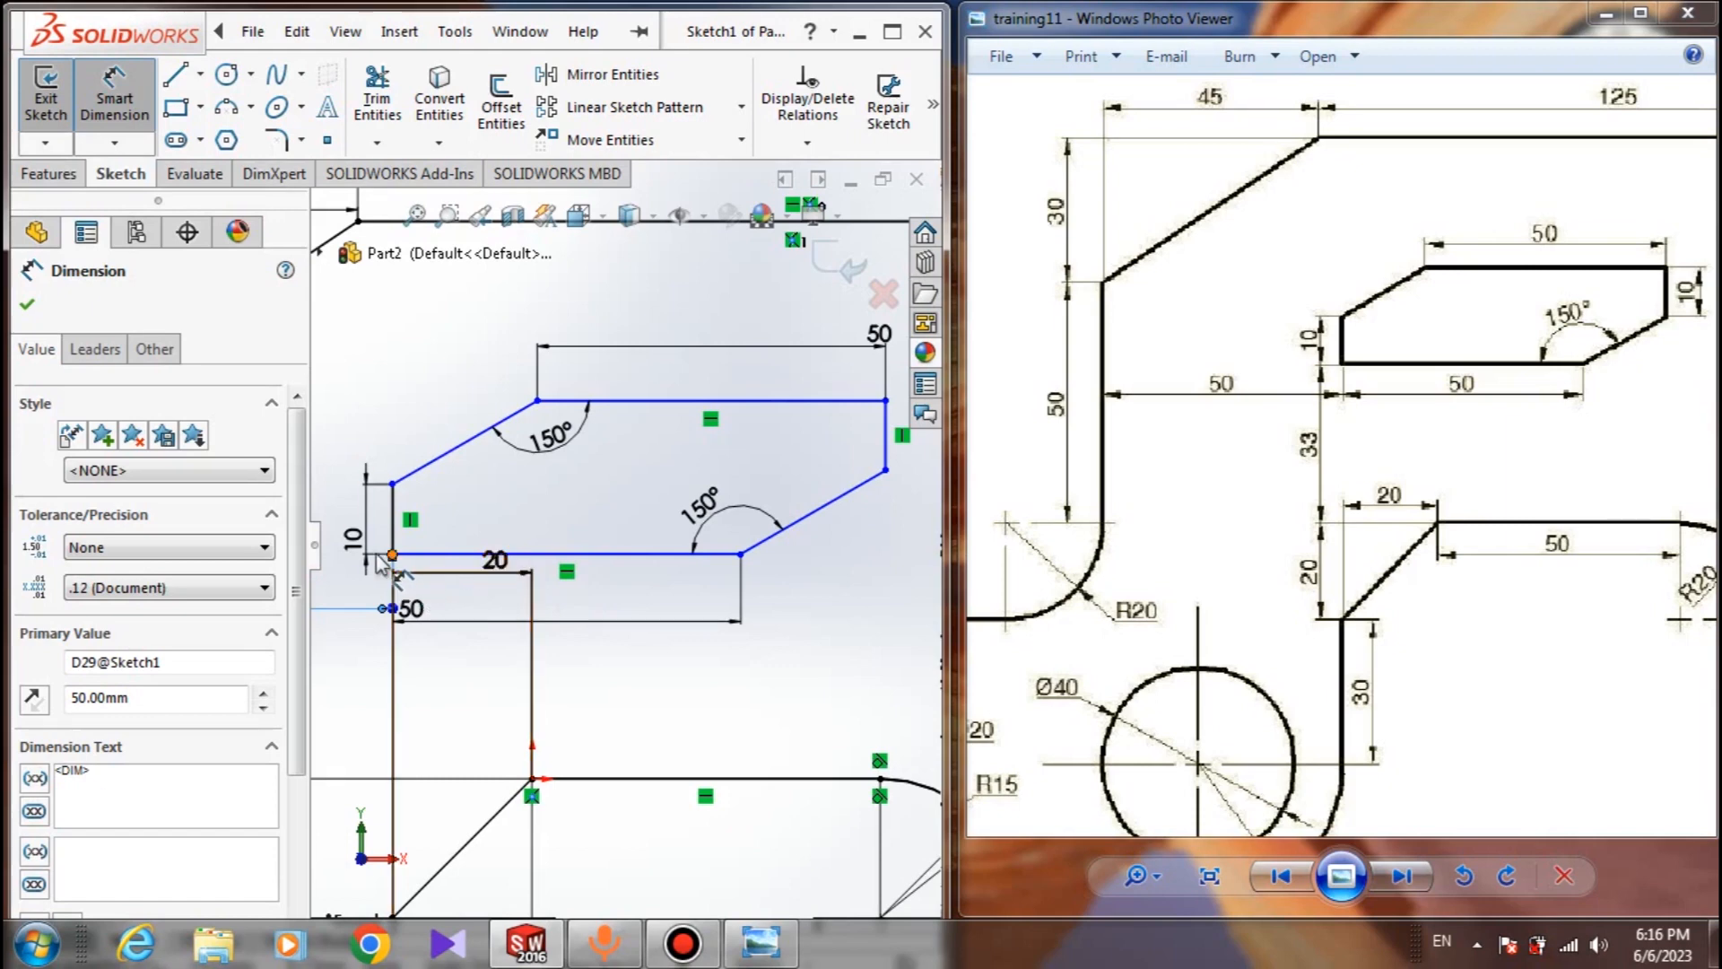
pyautogui.press('Escape')
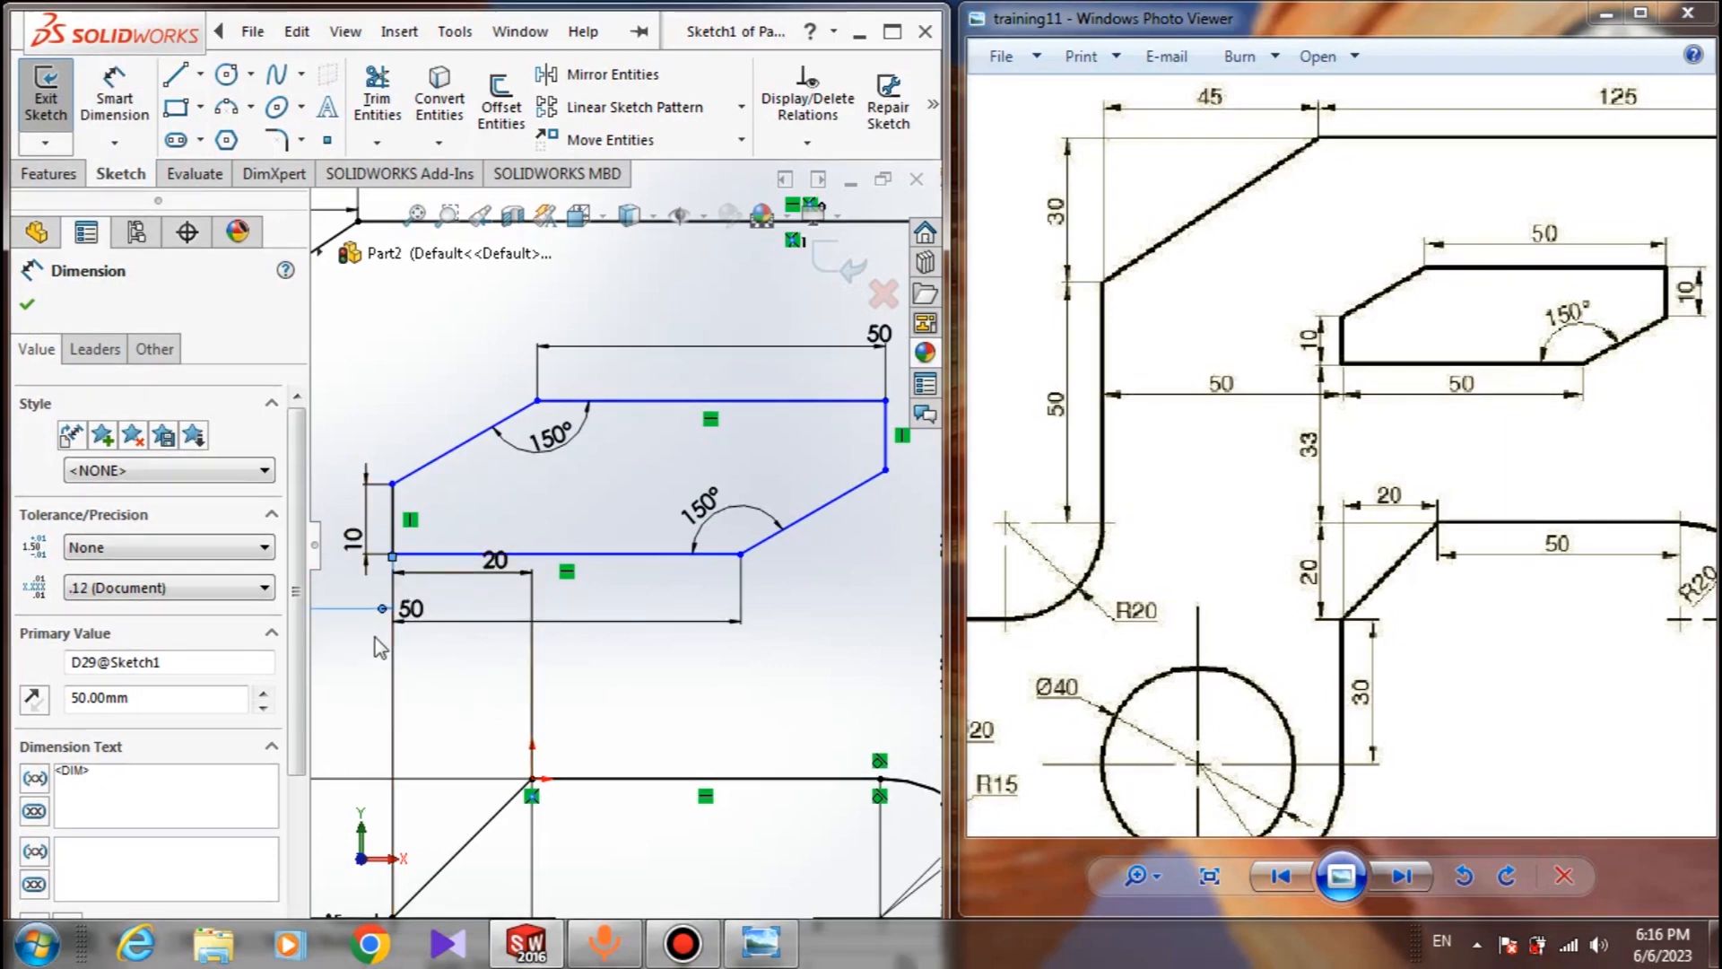
pyautogui.click(435, 682)
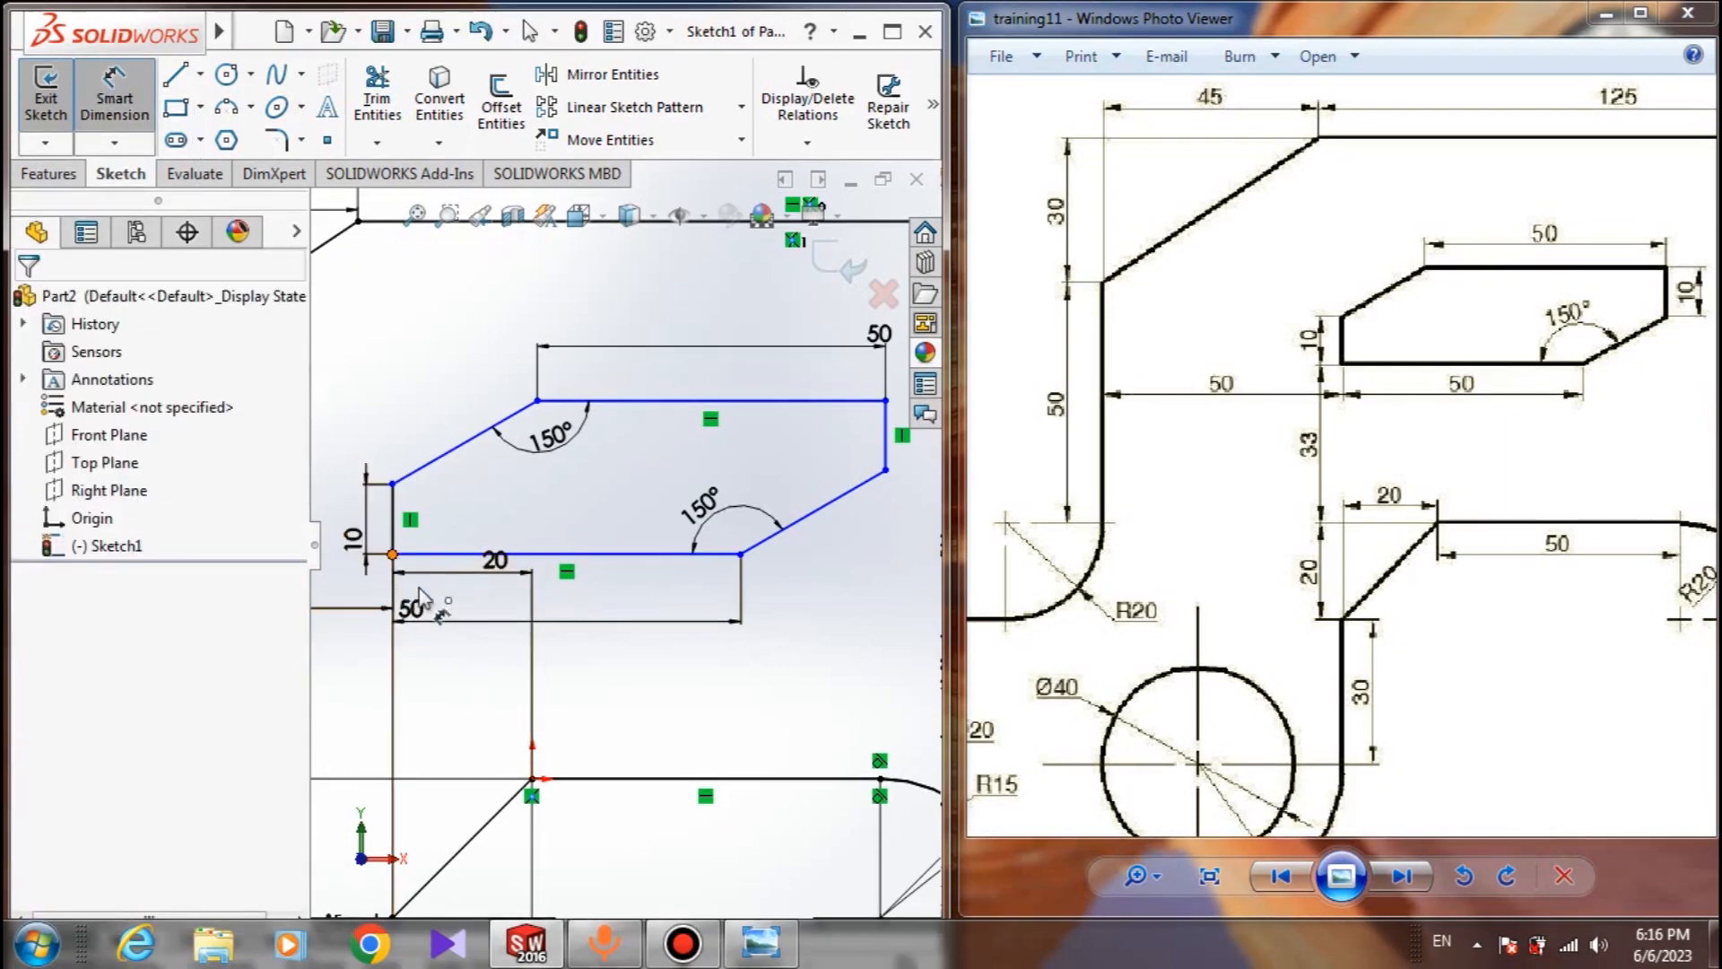
pyautogui.click(392, 553)
pyautogui.scroll(2, 481, 691)
pyautogui.click(571, 680)
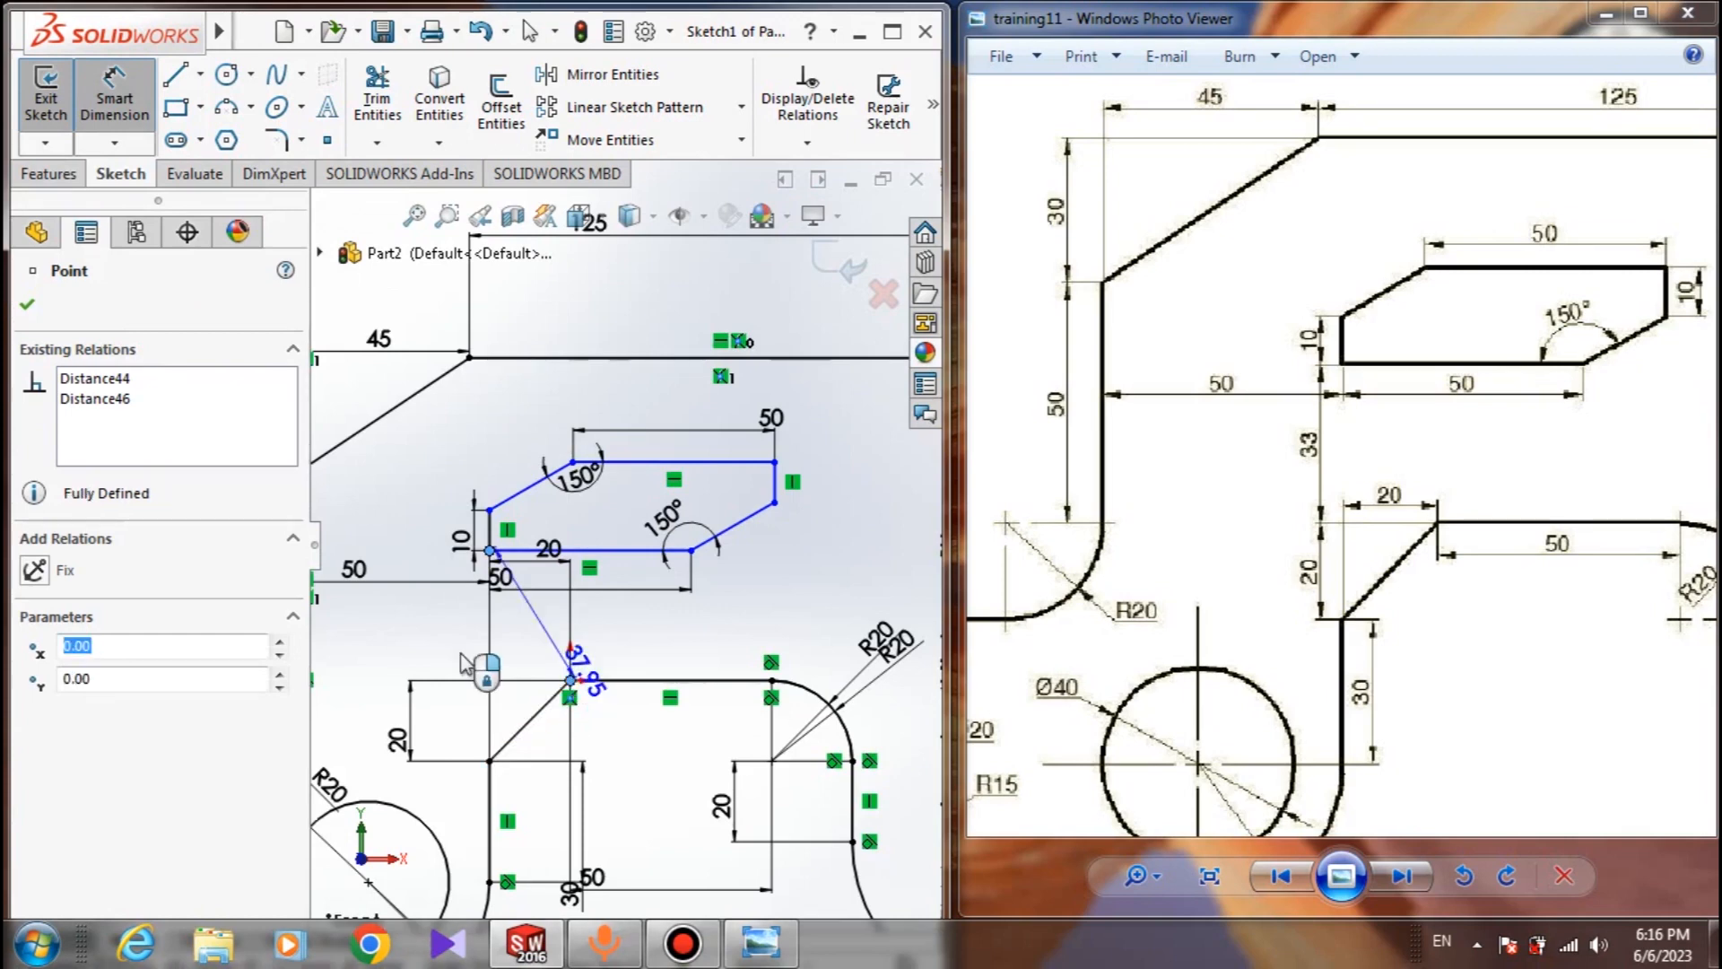
pyautogui.click(425, 618)
pyautogui.write('33')
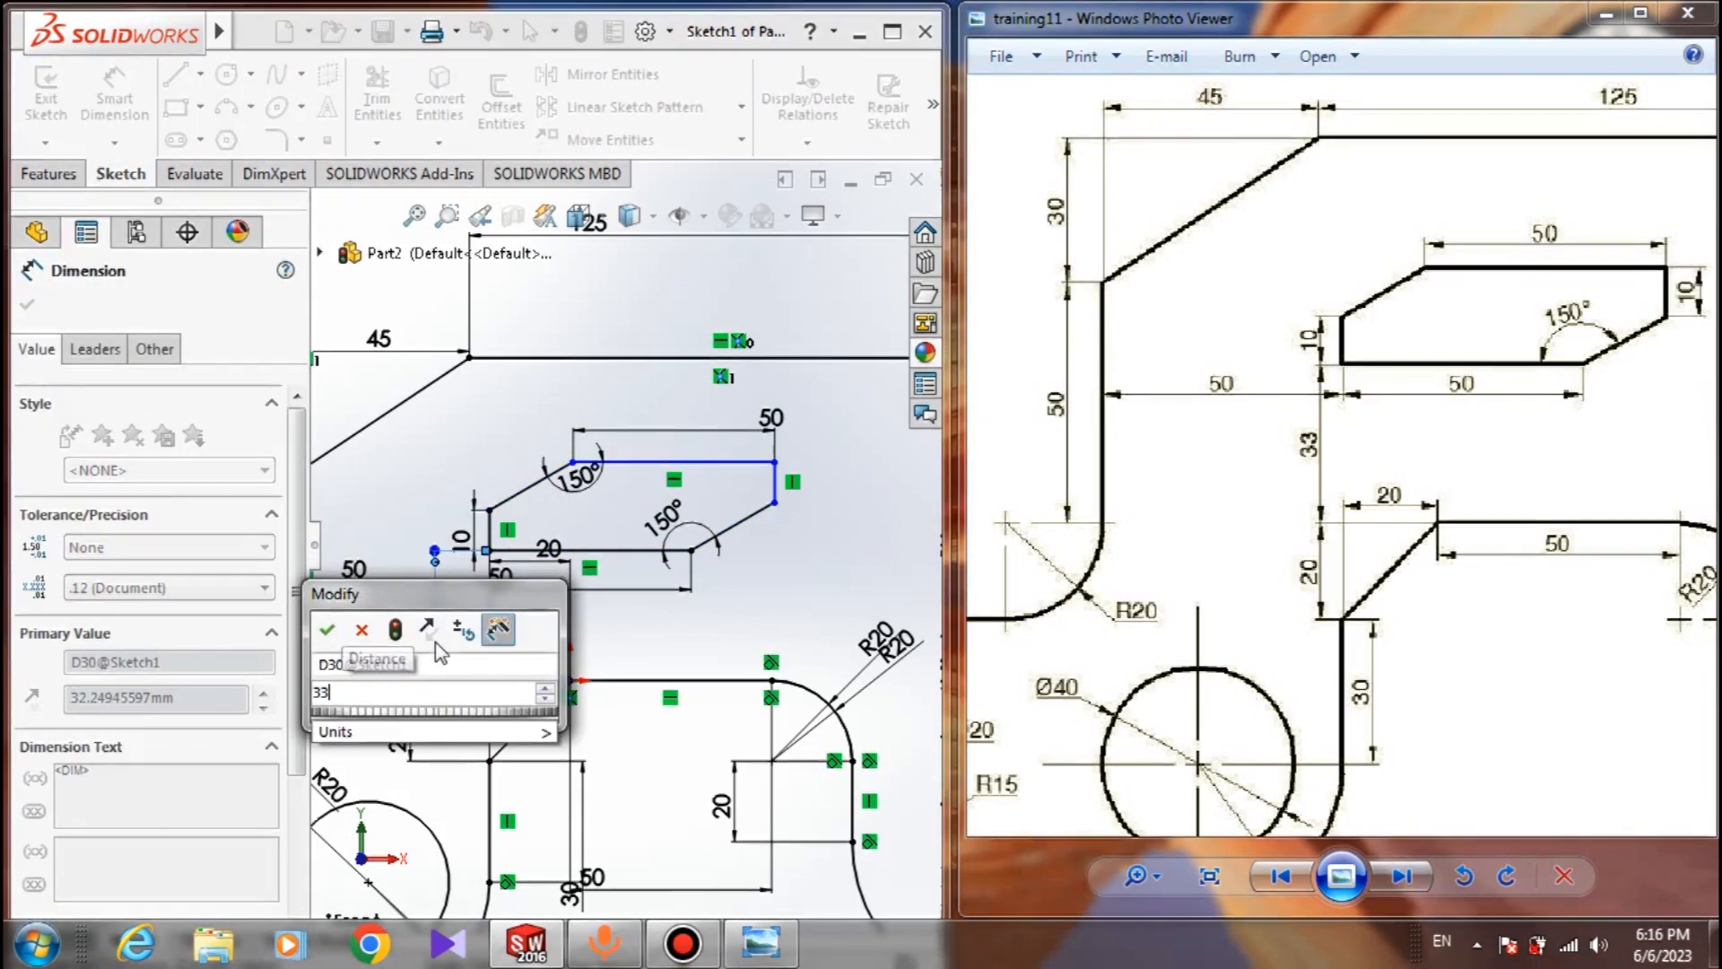
pyautogui.press('Return')
pyautogui.press('Escape')
pyautogui.scroll(2, 642, 516)
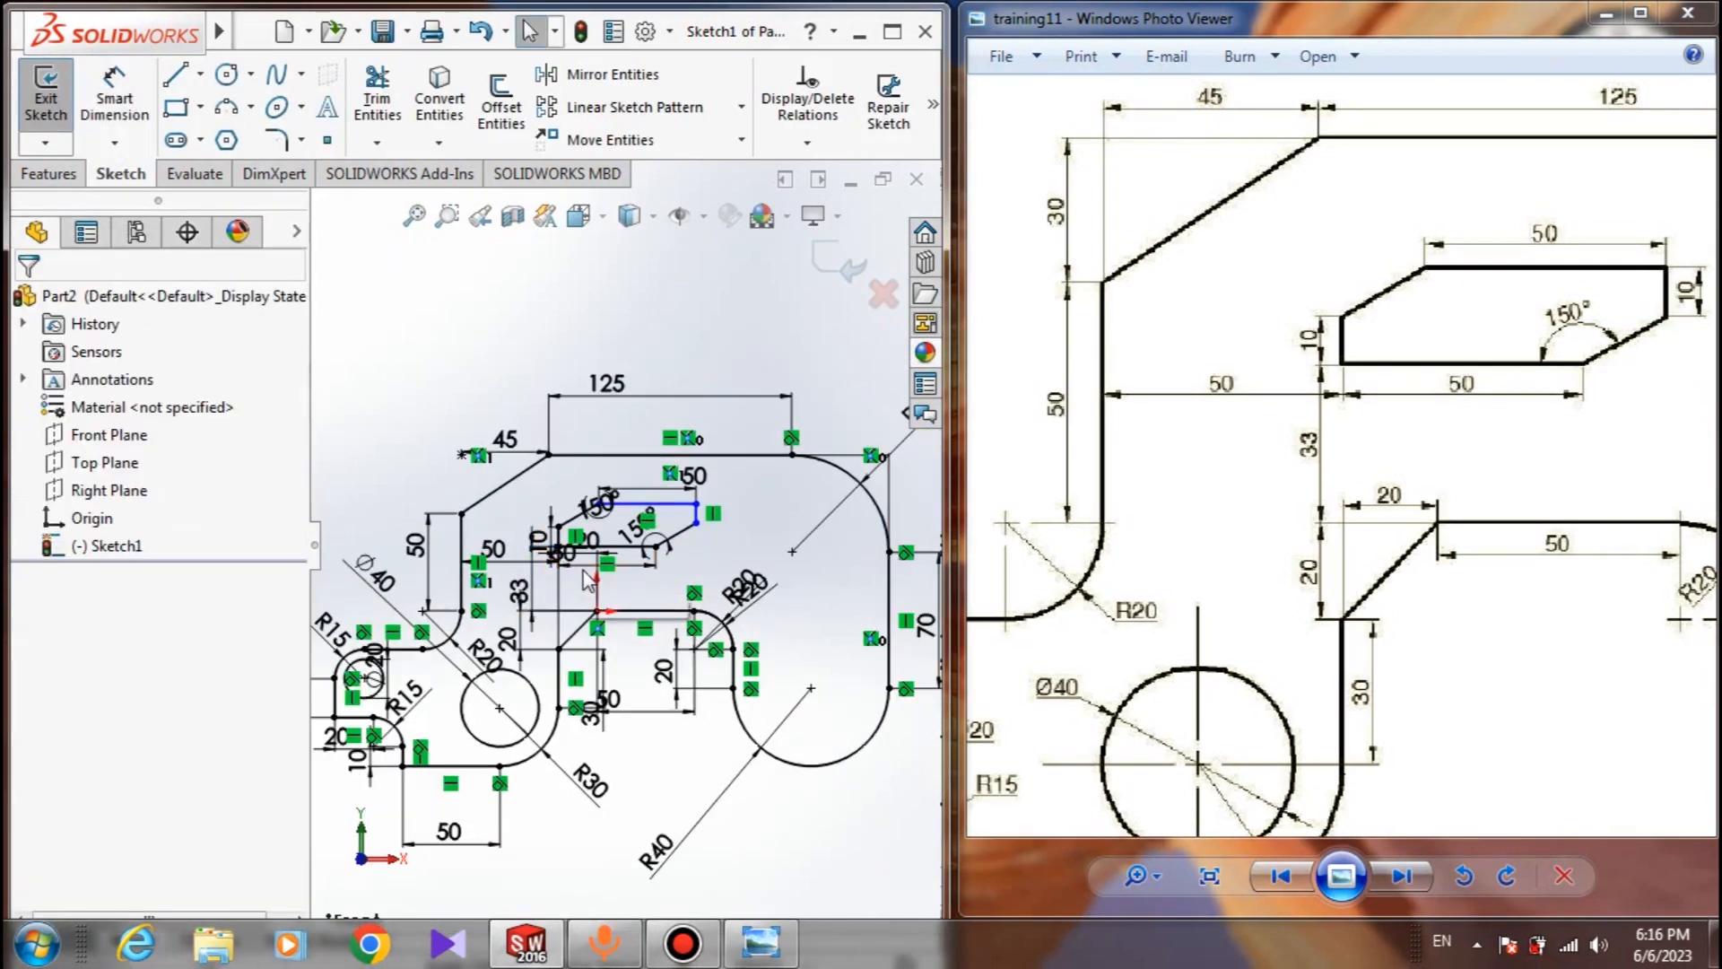
pyautogui.click(891, 29)
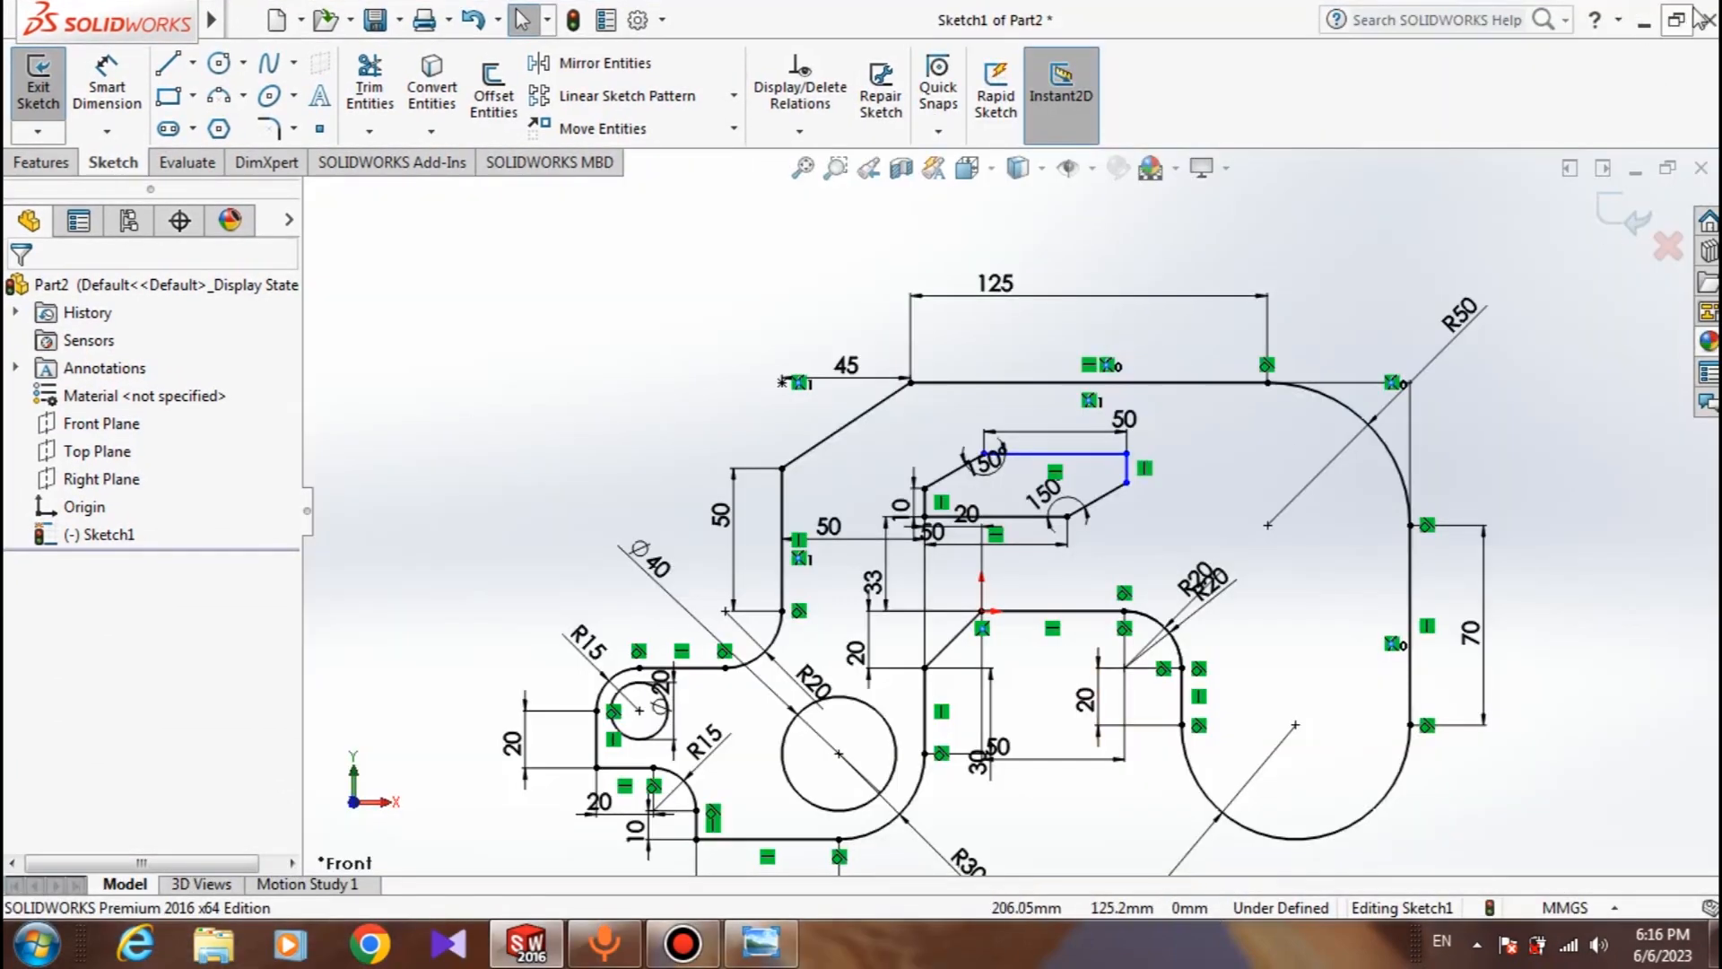
pyautogui.click(1675, 20)
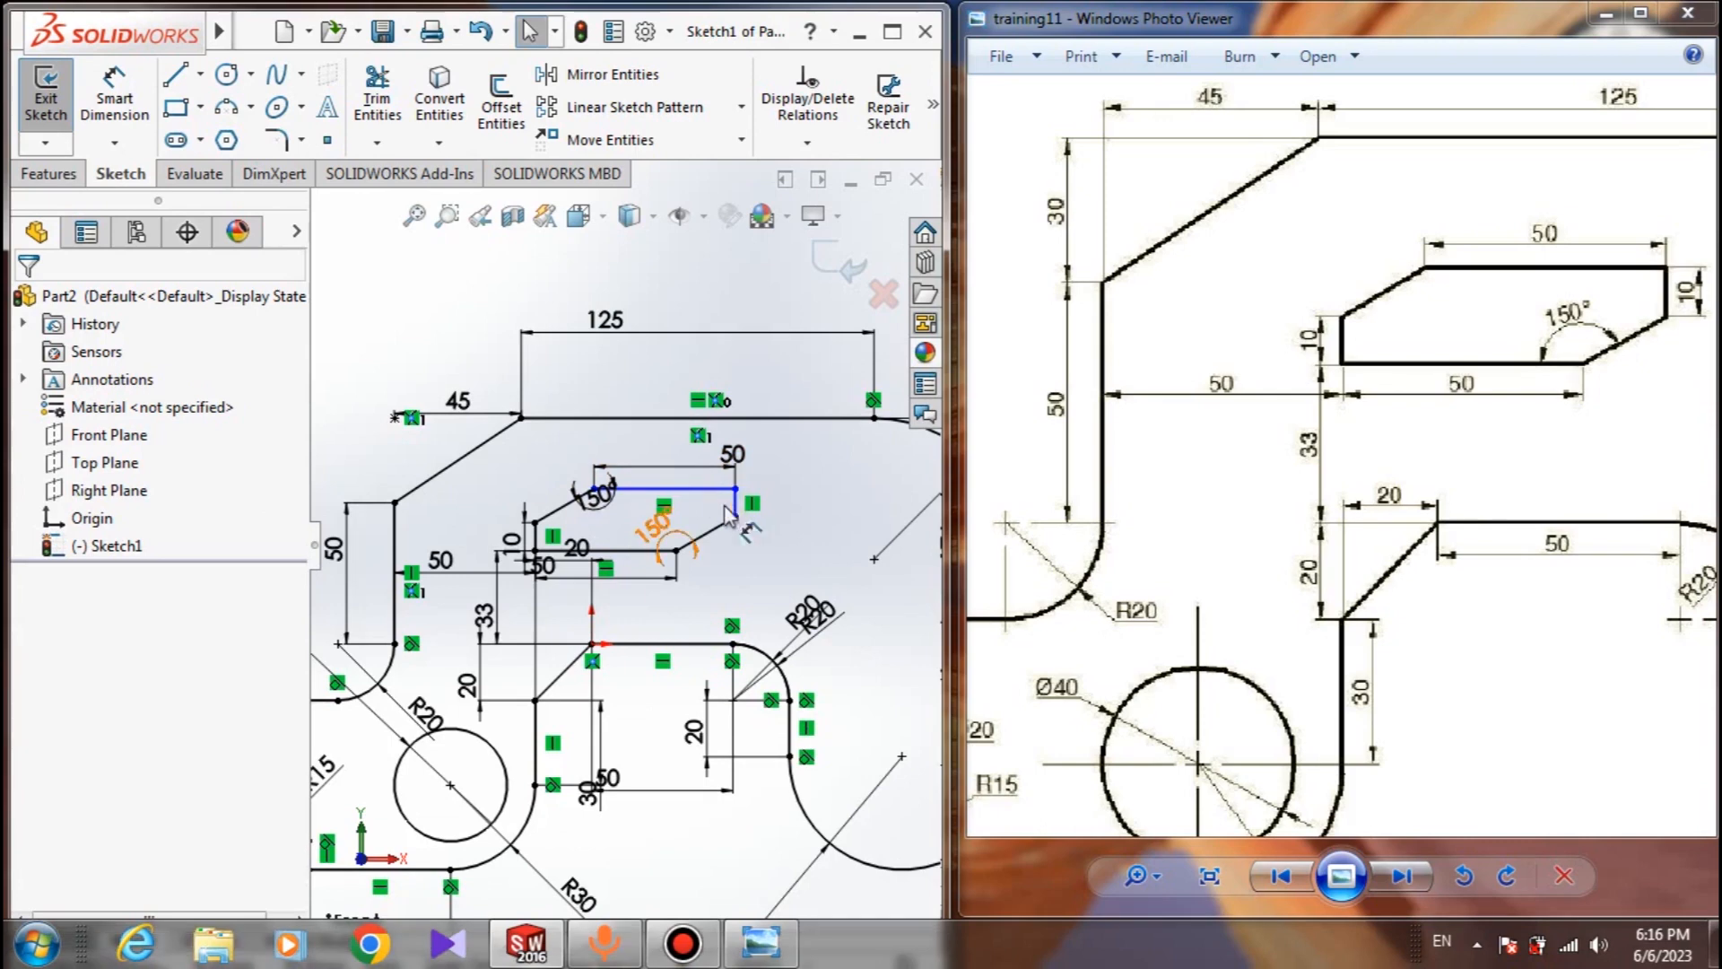
# Shift the two endpoints of the cutout's right edge slightly to test how the shape can still move
pyautogui.scroll(-2, 704, 511)
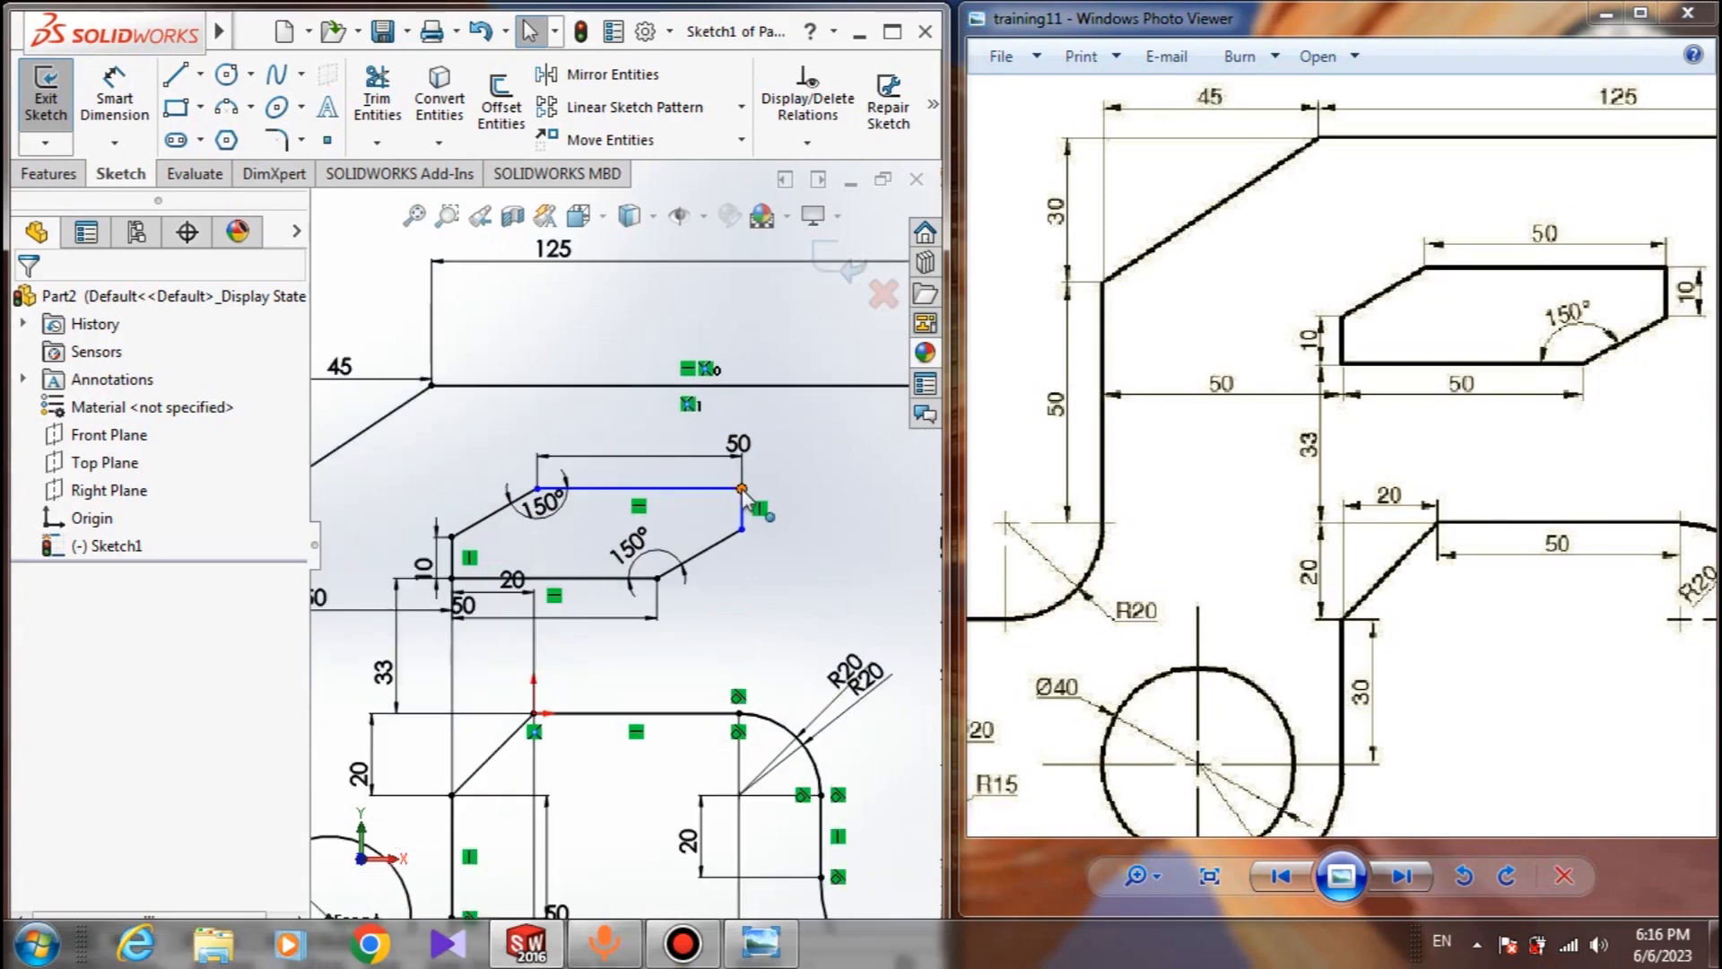
pyautogui.moveTo(741, 494)
pyautogui.mouseDown()
pyautogui.moveTo(772, 449)
pyautogui.moveTo(703, 519)
pyautogui.moveTo(679, 477)
pyautogui.moveTo(724, 480)
pyautogui.mouseUp()
pyautogui.moveTo(1081, 496)
pyautogui.mouseDown()
pyautogui.moveTo(1000, 501)
pyautogui.moveTo(971, 529)
pyautogui.moveTo(902, 524)
pyautogui.mouseUp()
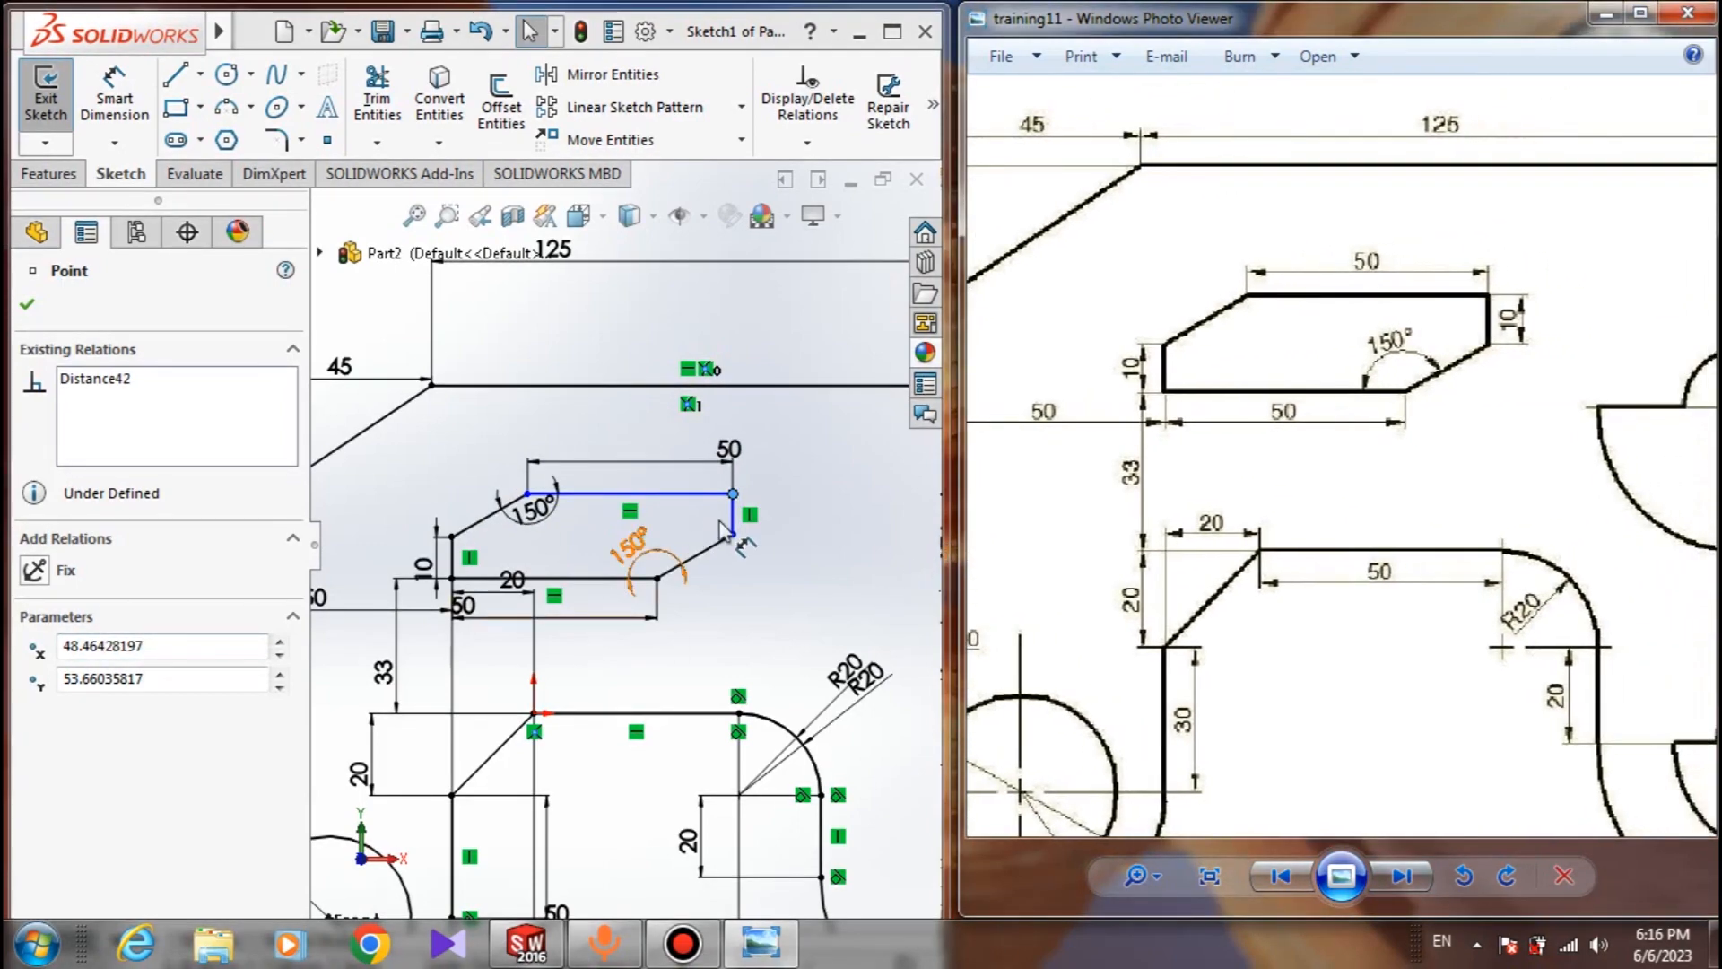
pyautogui.moveTo(734, 536)
pyautogui.mouseDown()
pyautogui.moveTo(778, 507)
pyautogui.moveTo(716, 534)
pyautogui.moveTo(714, 557)
pyautogui.moveTo(725, 540)
pyautogui.mouseUp()
pyautogui.moveTo(1036, 492)
pyautogui.mouseDown()
pyautogui.moveTo(567, 544)
pyautogui.moveTo(1247, 520)
pyautogui.moveTo(1085, 565)
pyautogui.moveTo(1111, 570)
pyautogui.moveTo(864, 571)
pyautogui.moveTo(976, 599)
pyautogui.mouseUp()
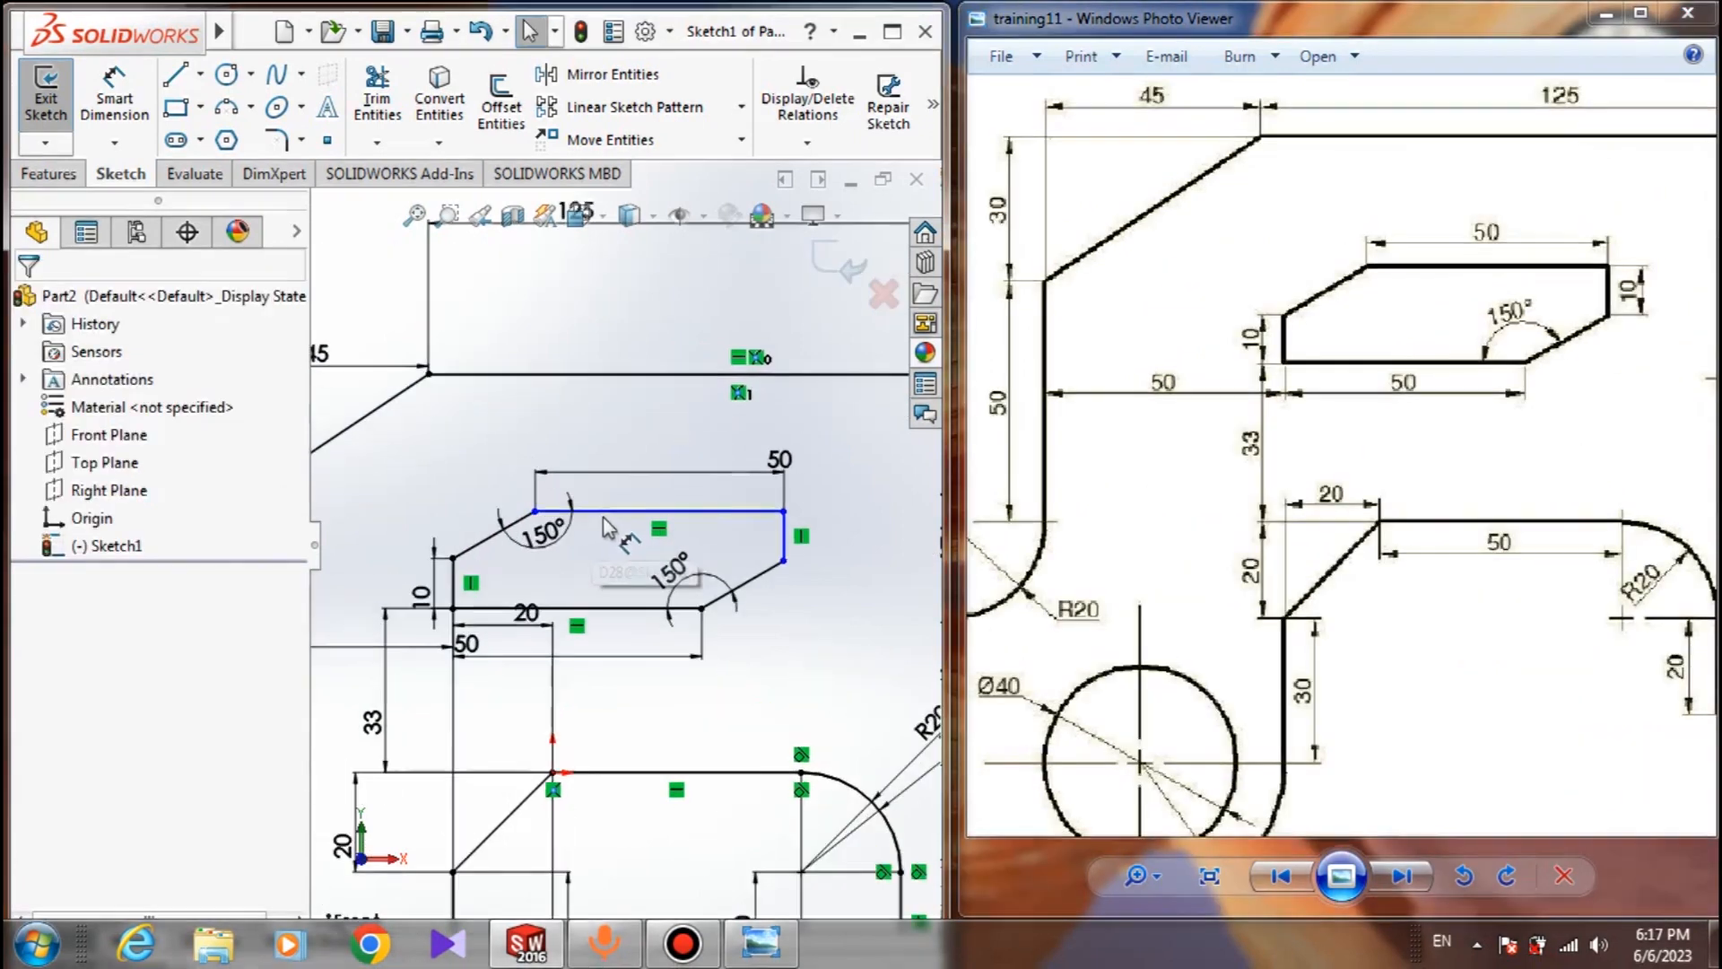
# Add a Horizontal relation between the cutout's upper-left corner and the lower end of the outline's upper-left slanted edge
pyautogui.click(534, 511)
pyautogui.scroll(4, 466, 530)
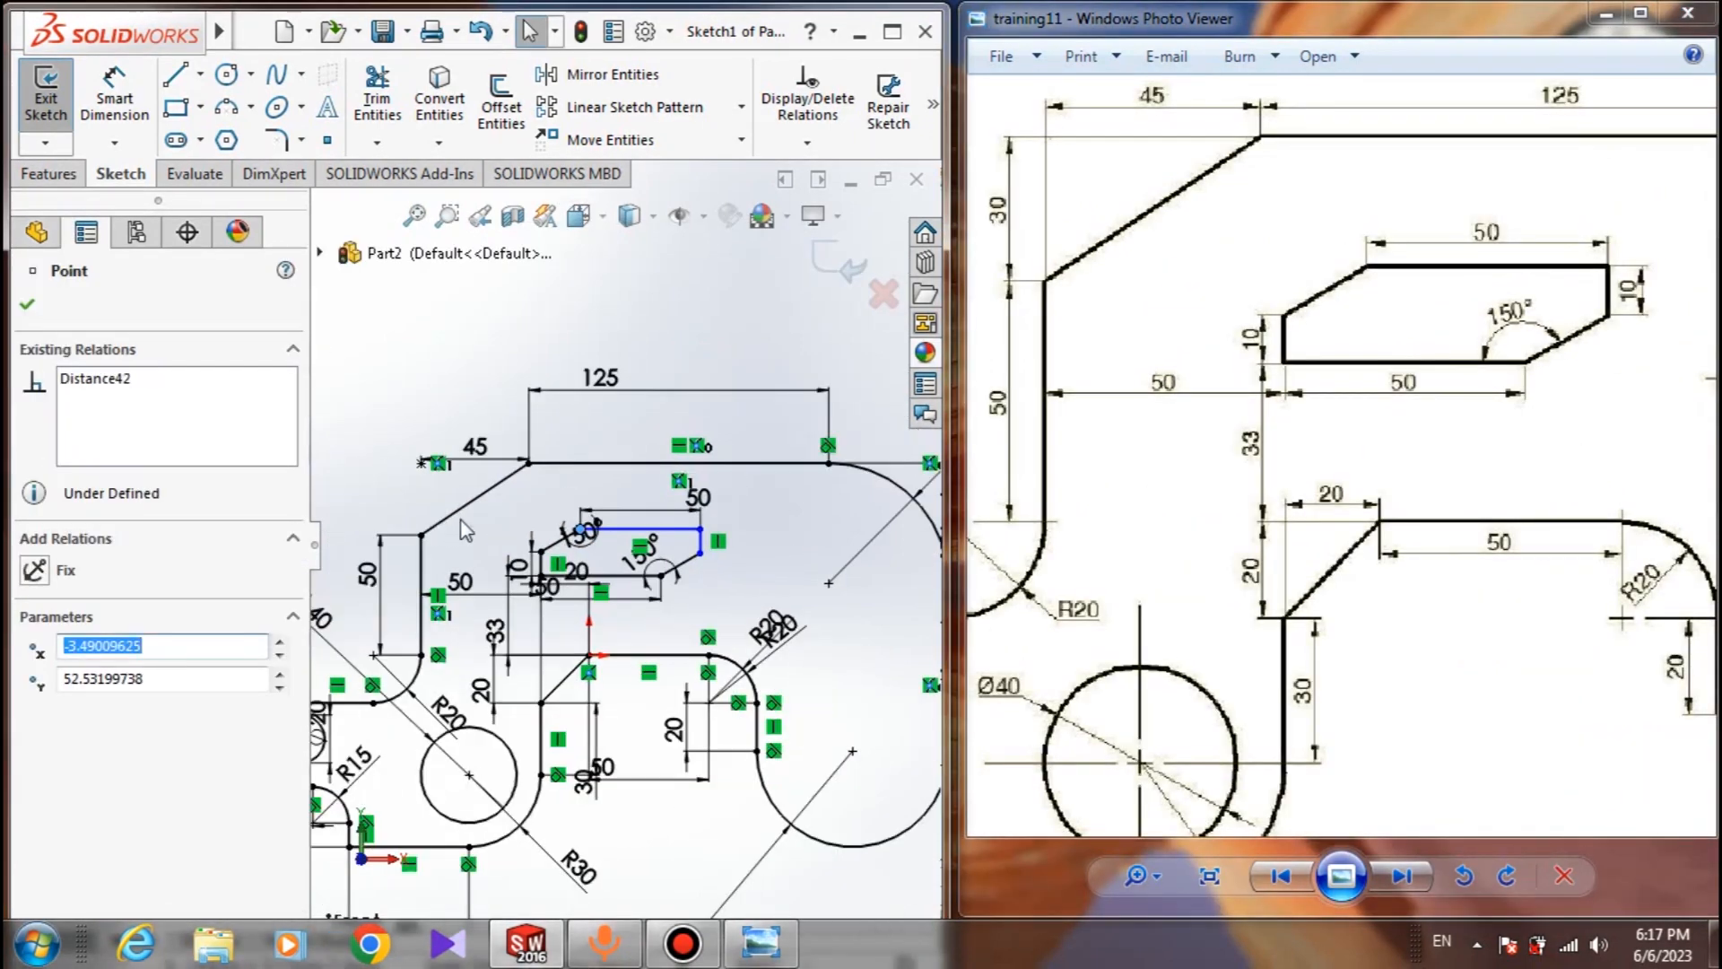
pyautogui.scroll(-3, 512, 518)
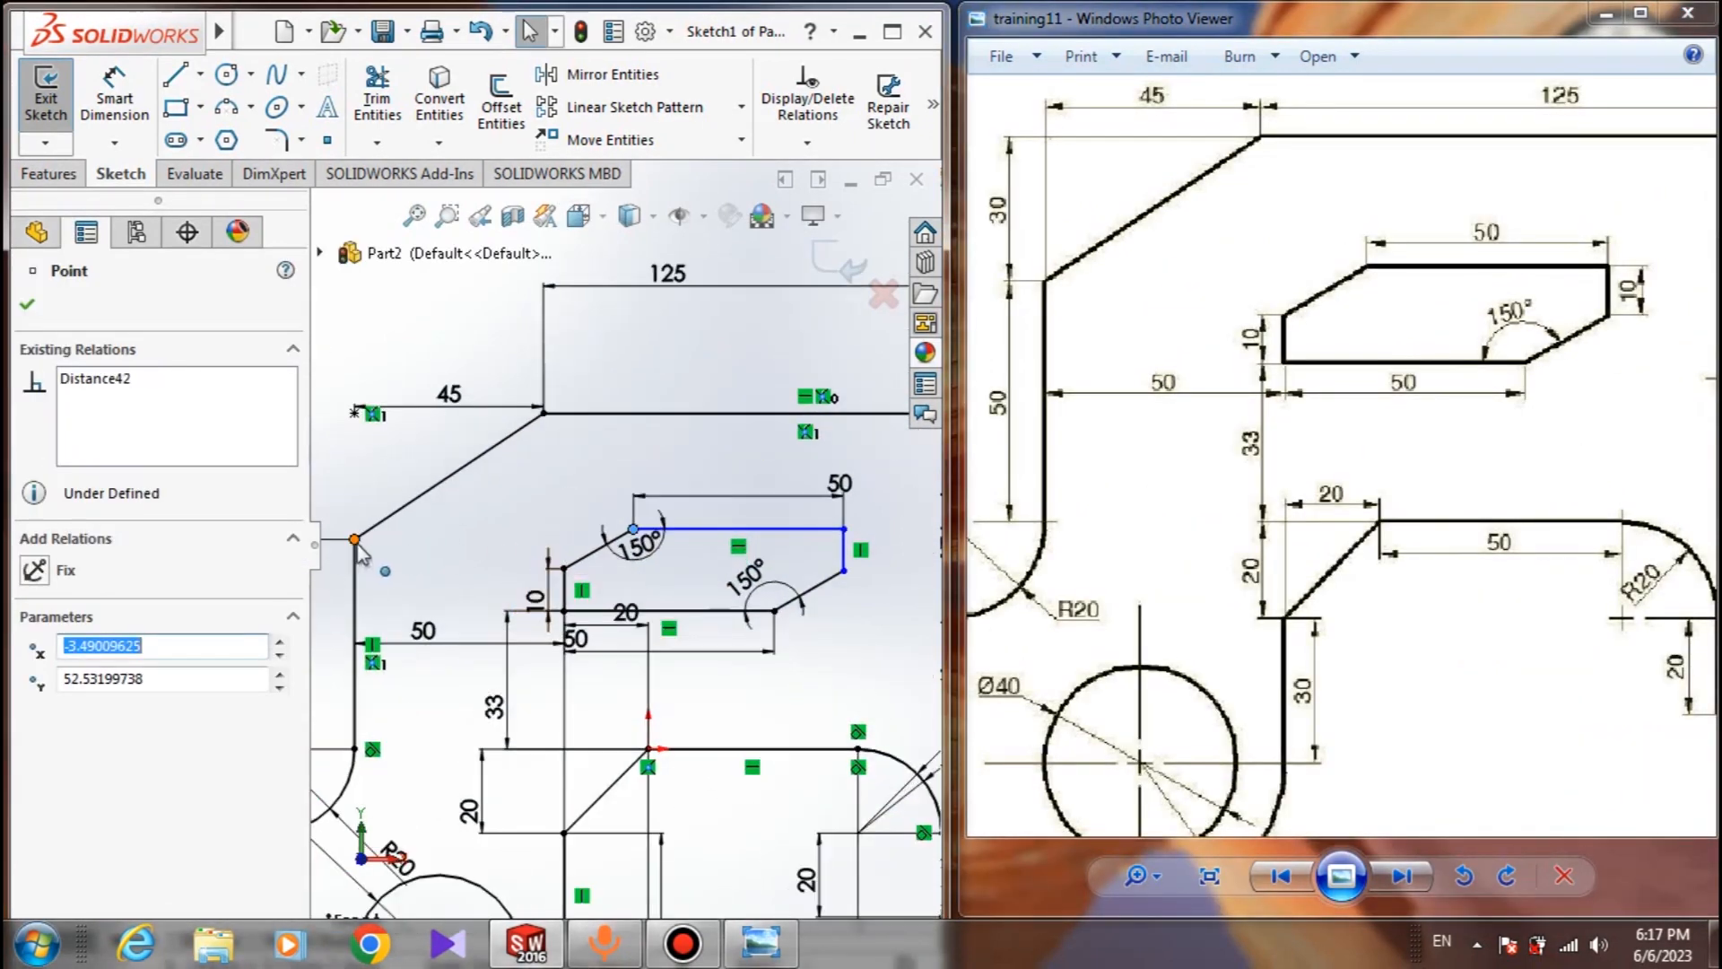
pyautogui.keyDown('ctrl'); pyautogui.click(354, 540); pyautogui.keyUp('ctrl')
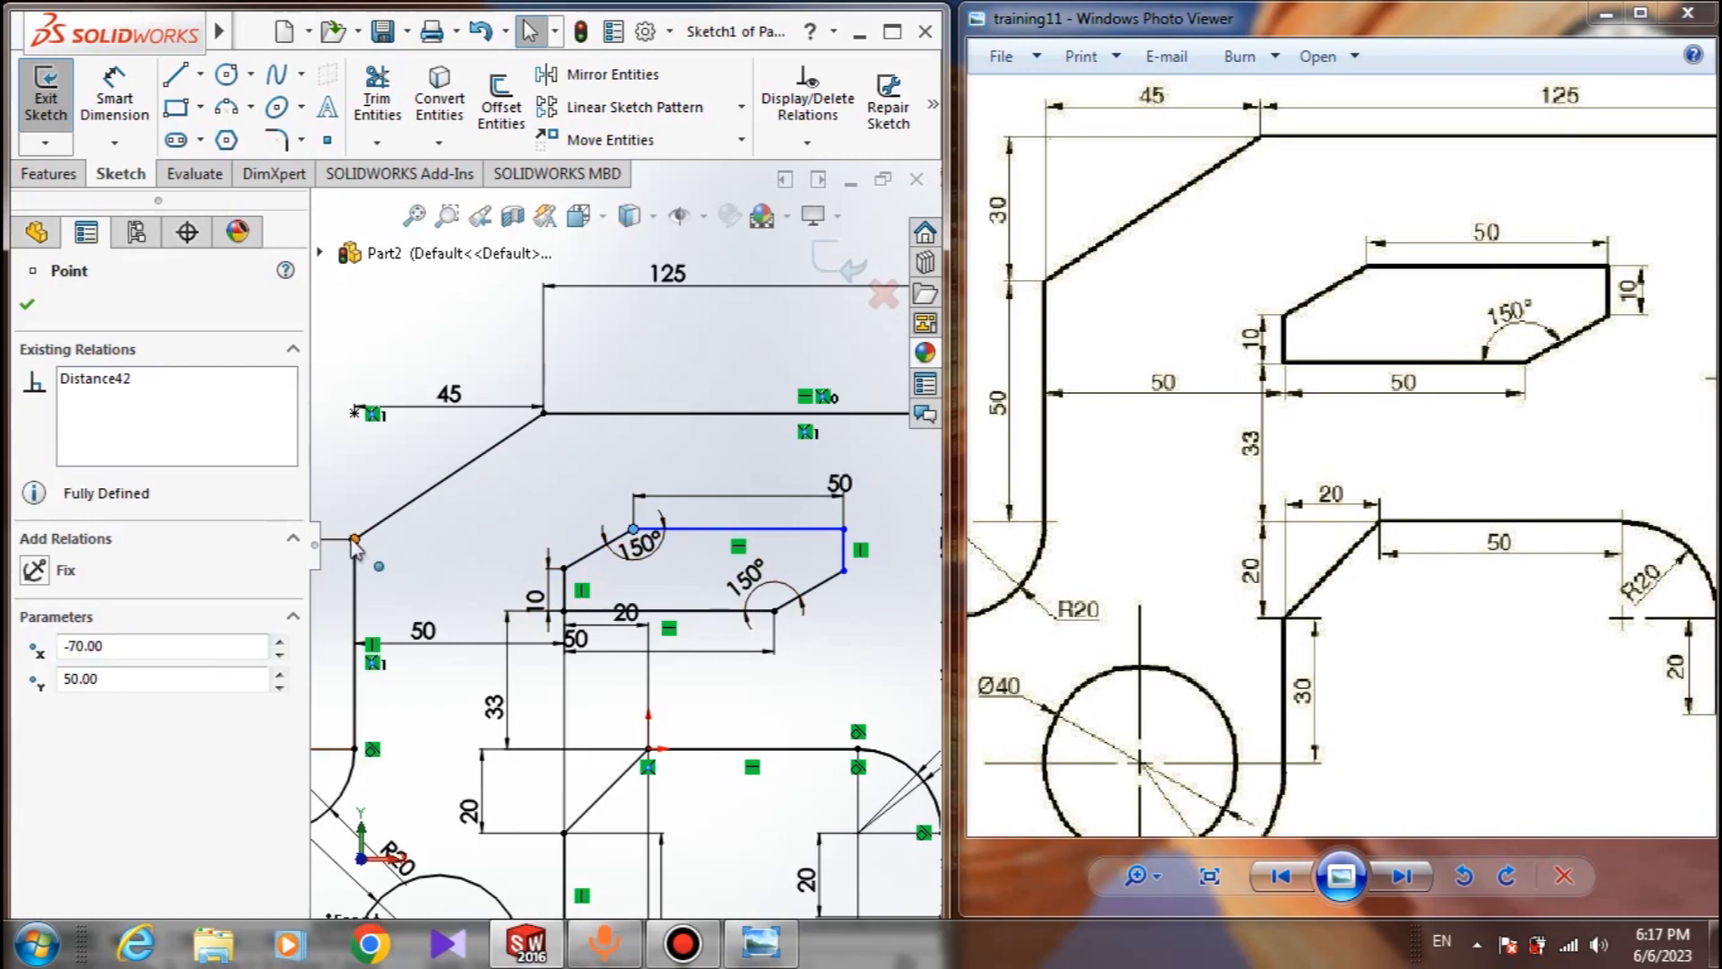
pyautogui.click(36, 713)
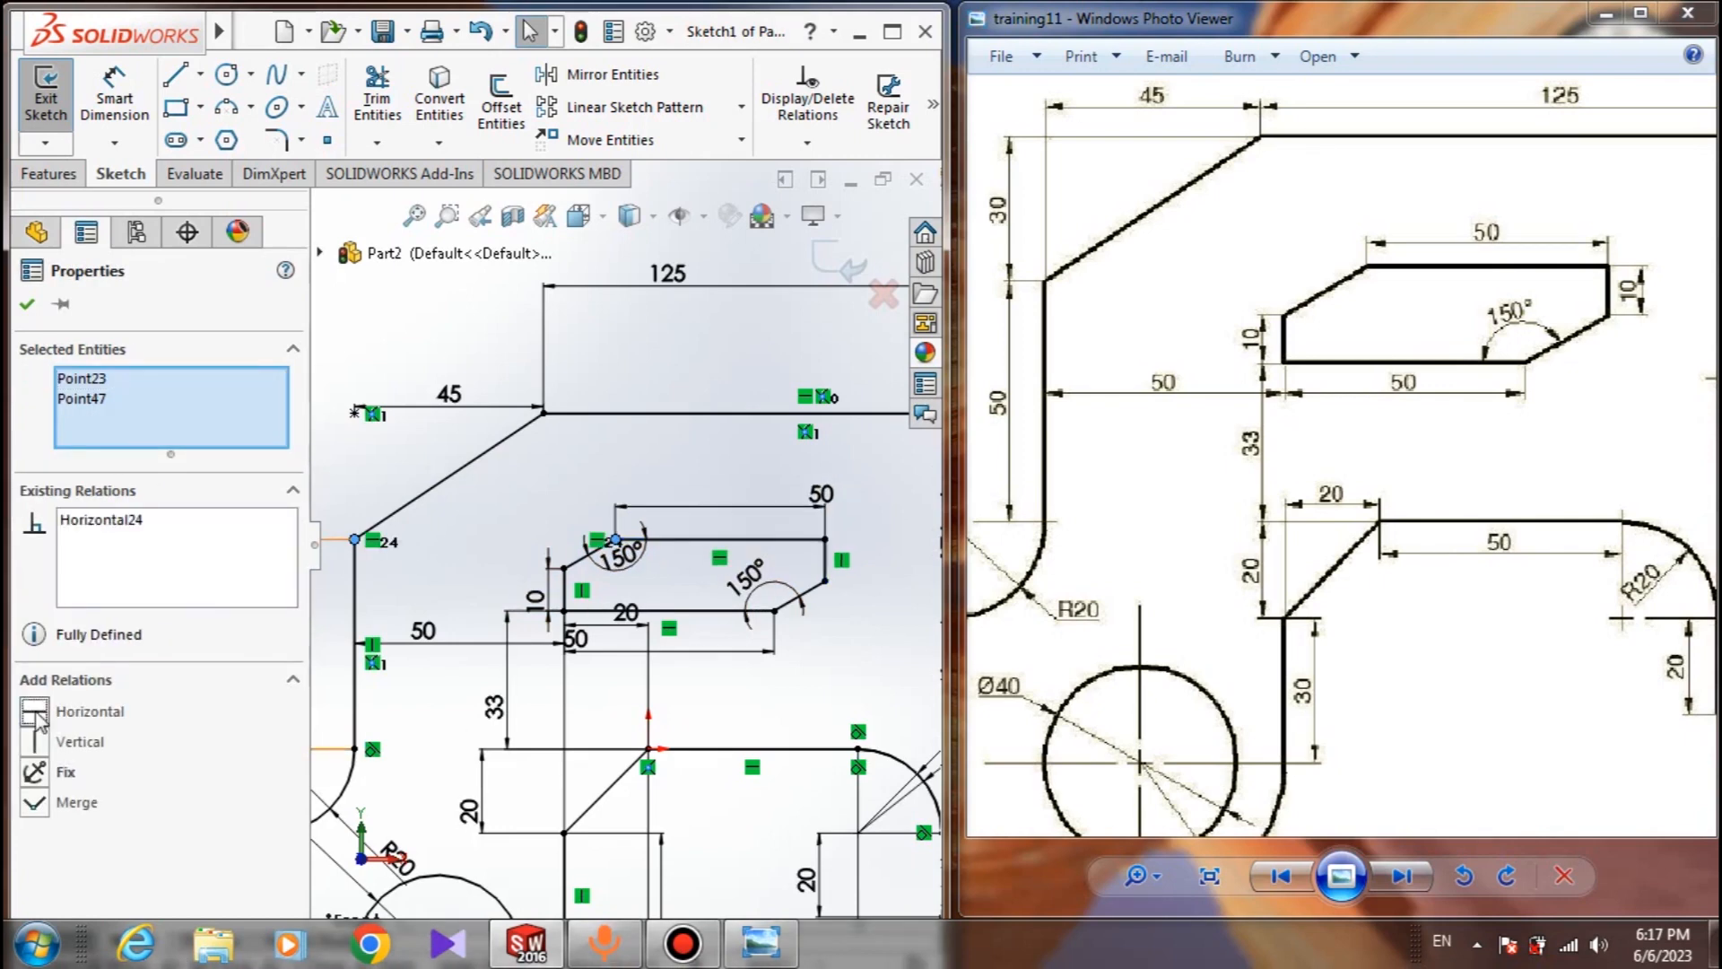
pyautogui.press('Escape')
pyautogui.scroll(3, 460, 599)
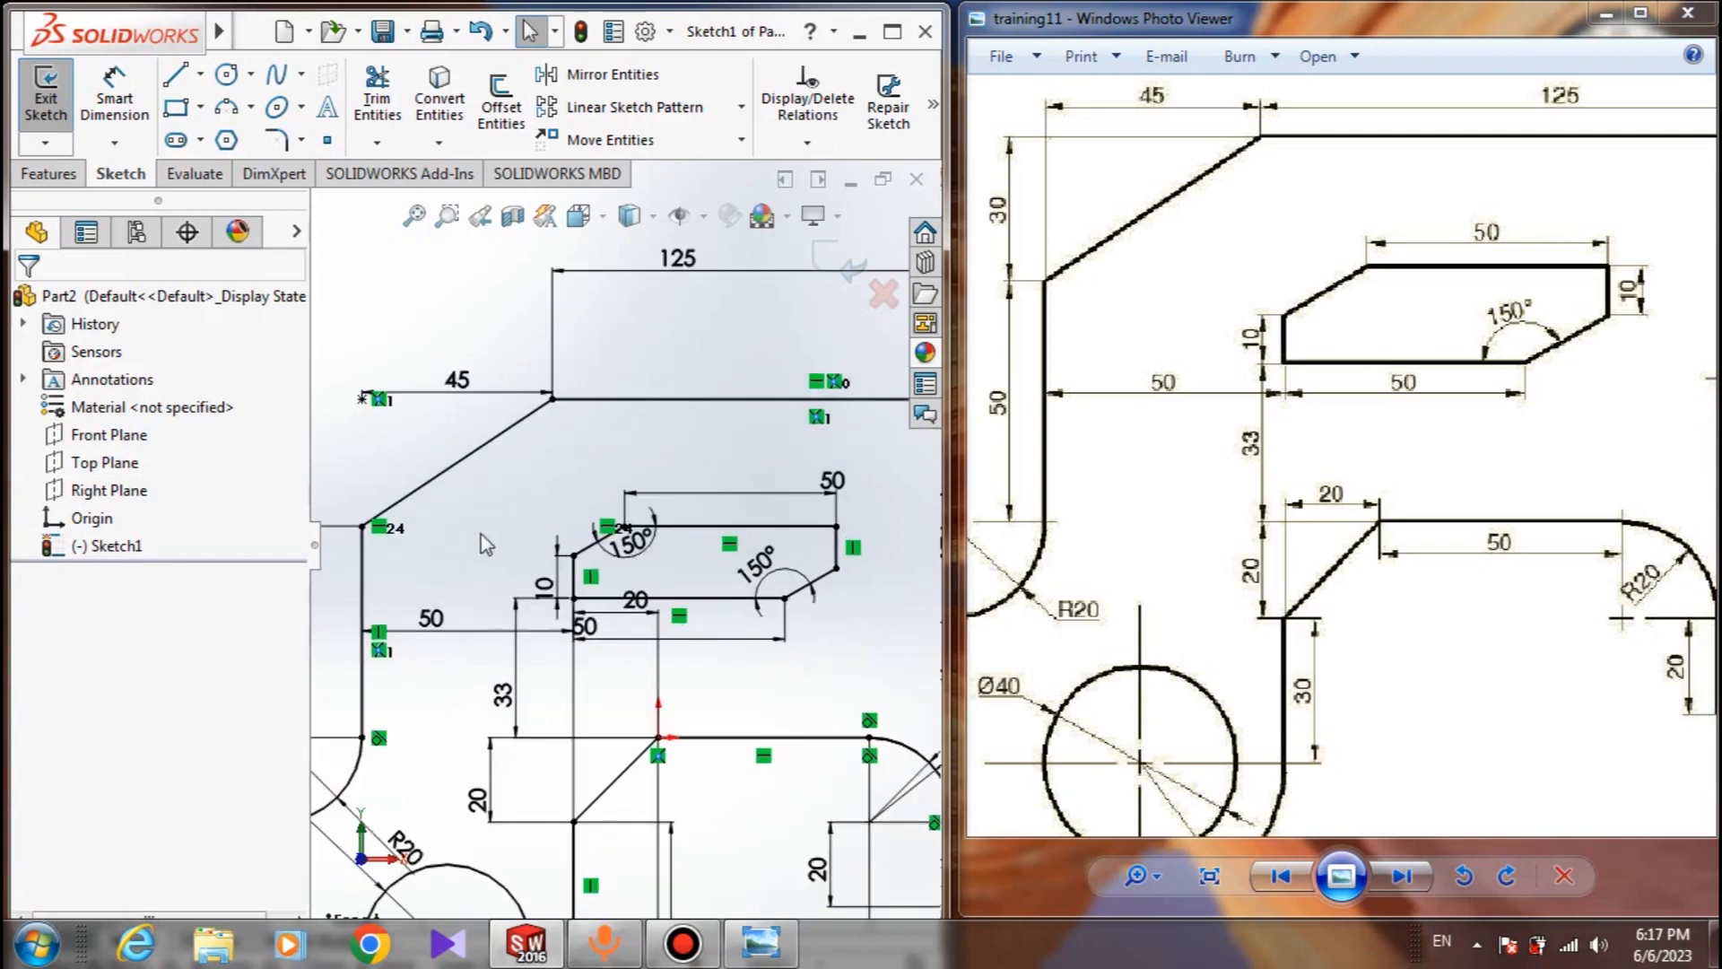
pyautogui.moveTo(1622, 483); pyautogui.dragTo(1107, 489)
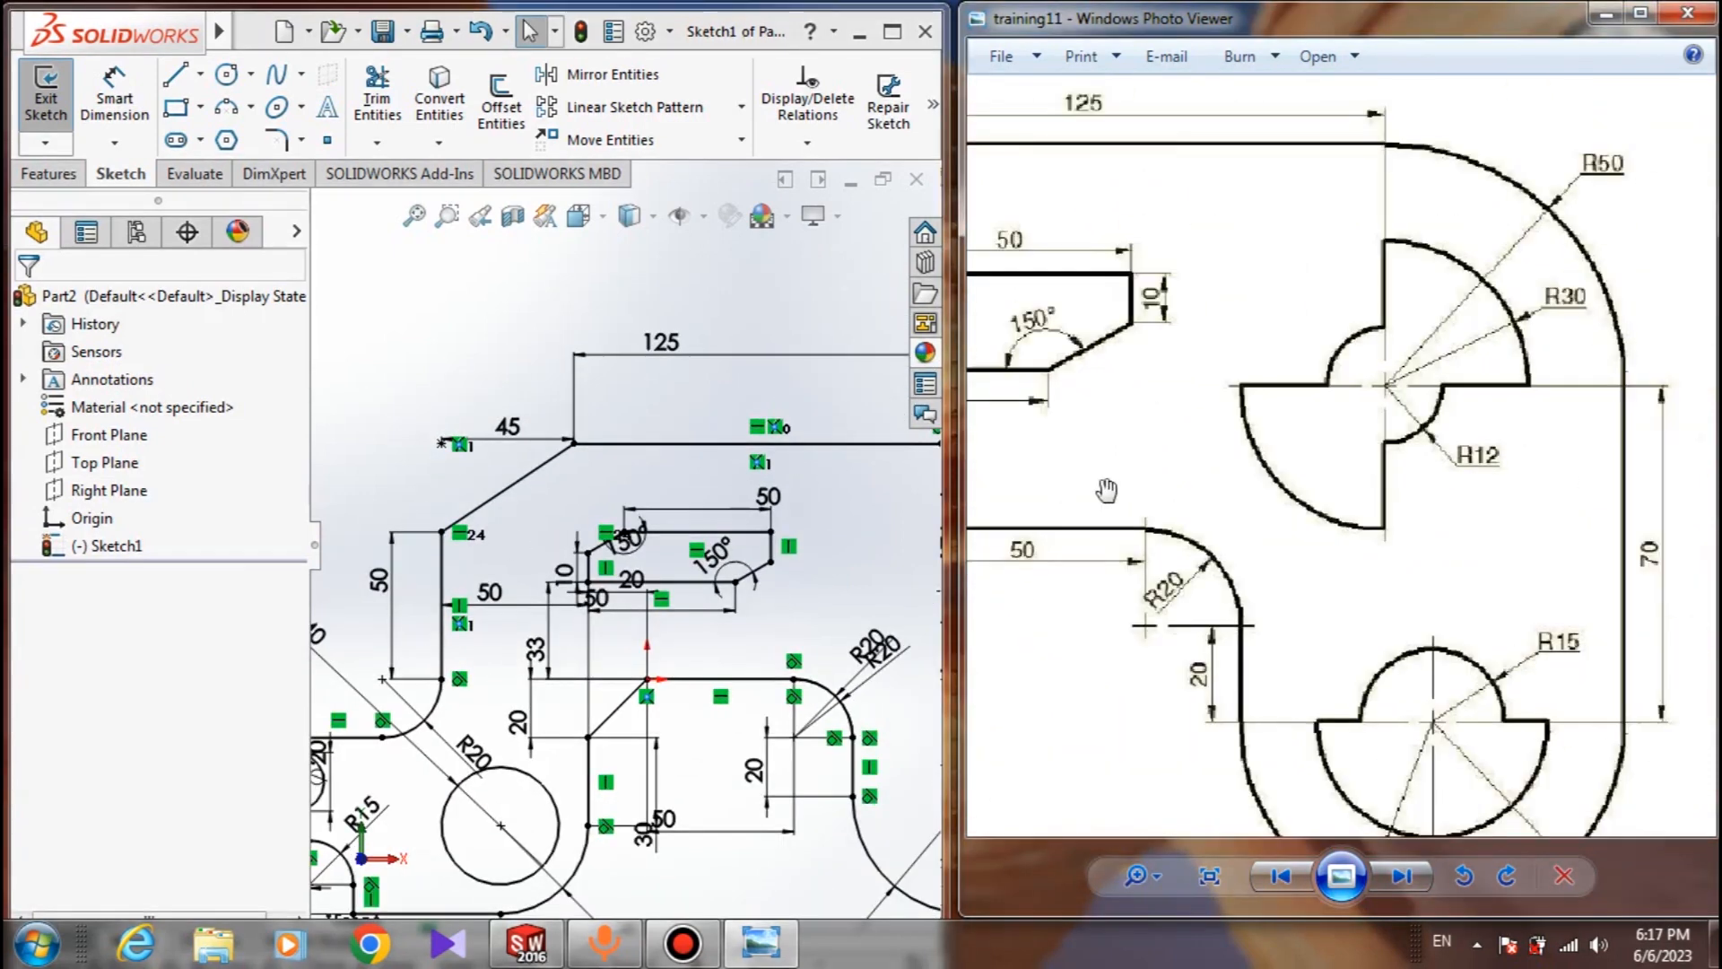
pyautogui.click(741, 549)
pyautogui.click(793, 567)
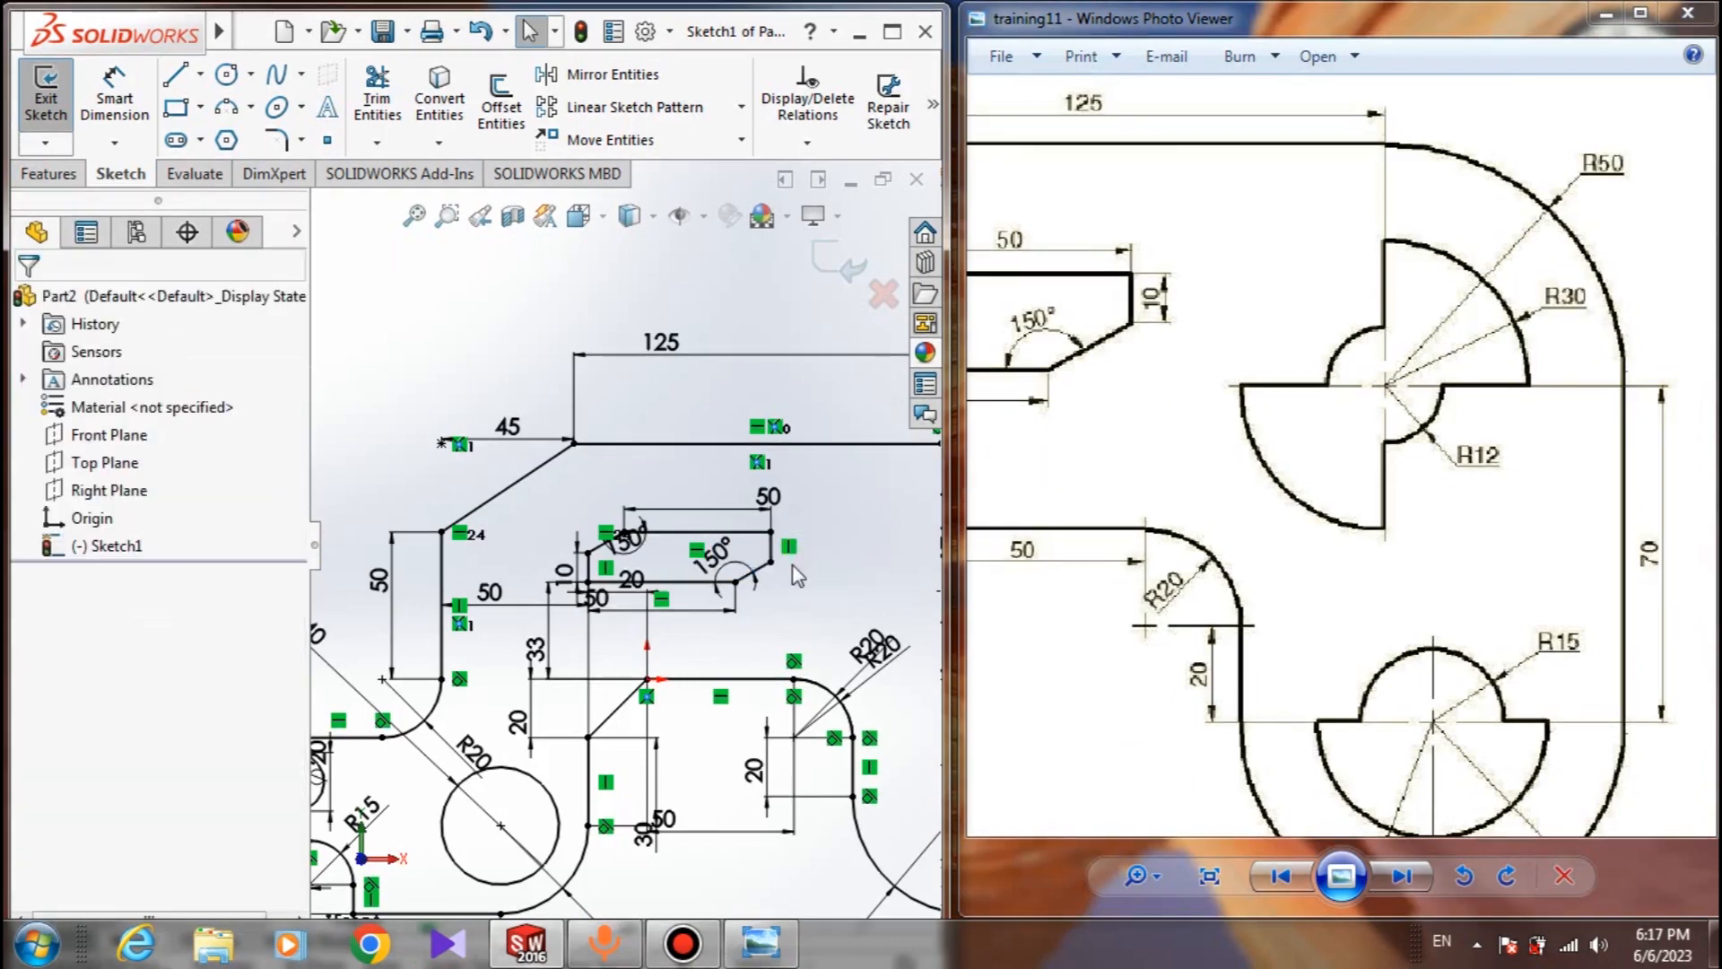
pyautogui.scroll(4, 834, 576)
pyautogui.scroll(-3, 839, 577)
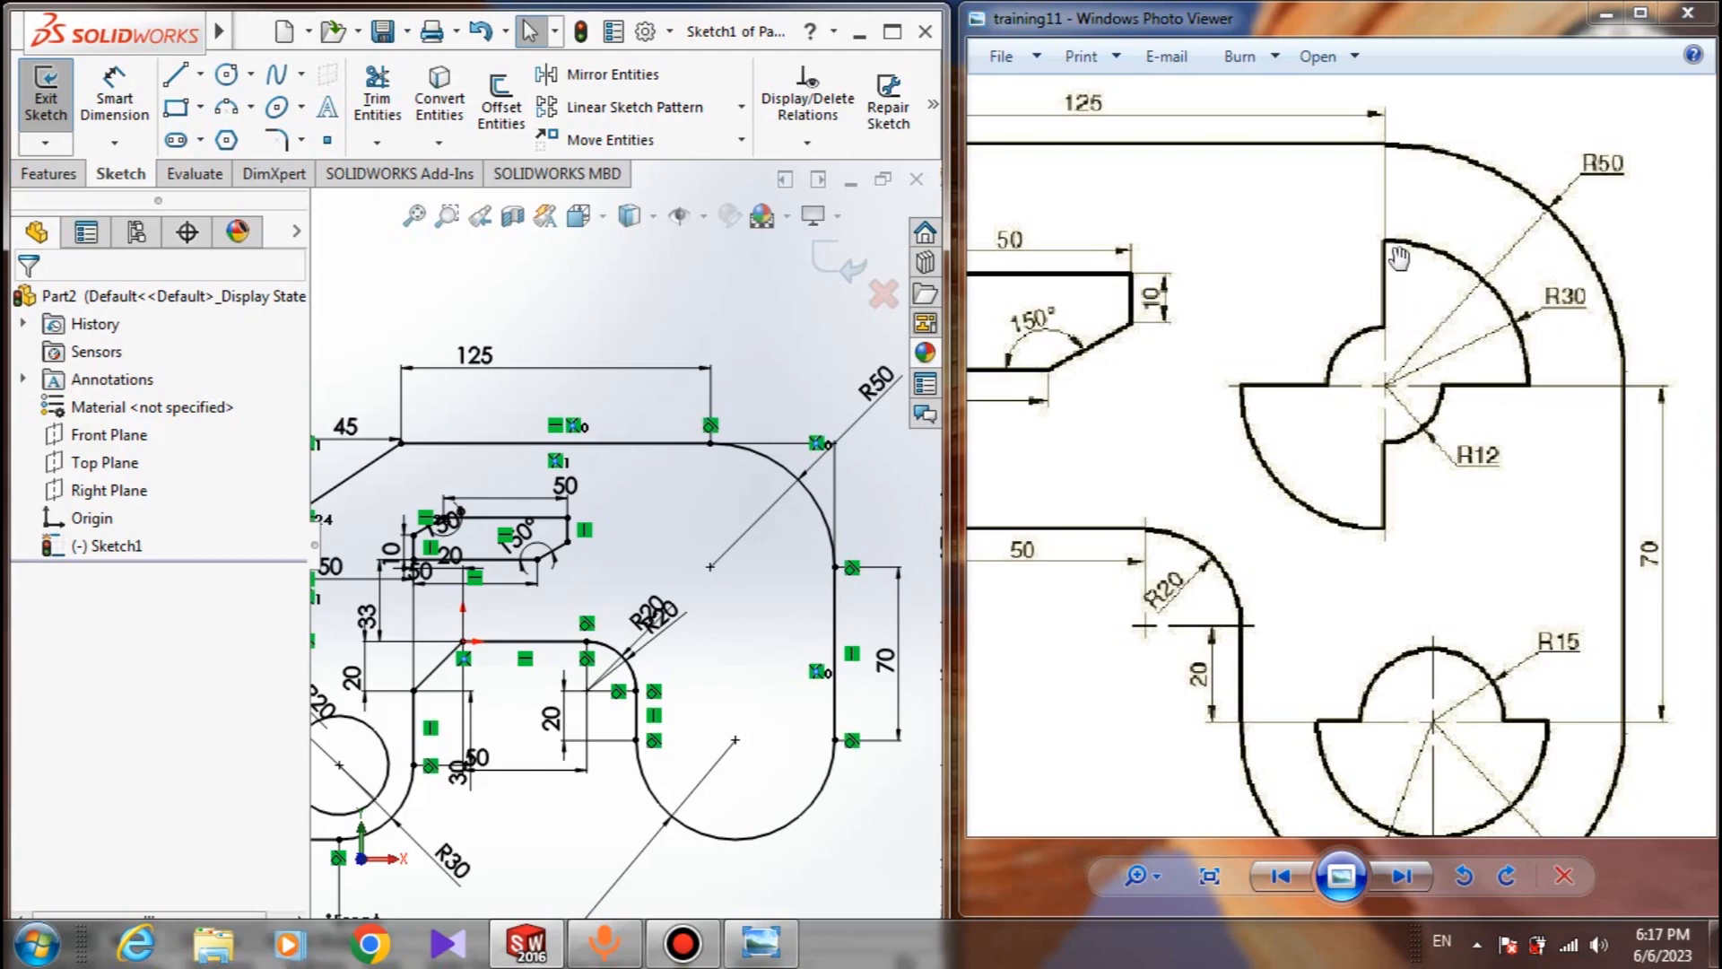
pyautogui.click(227, 74)
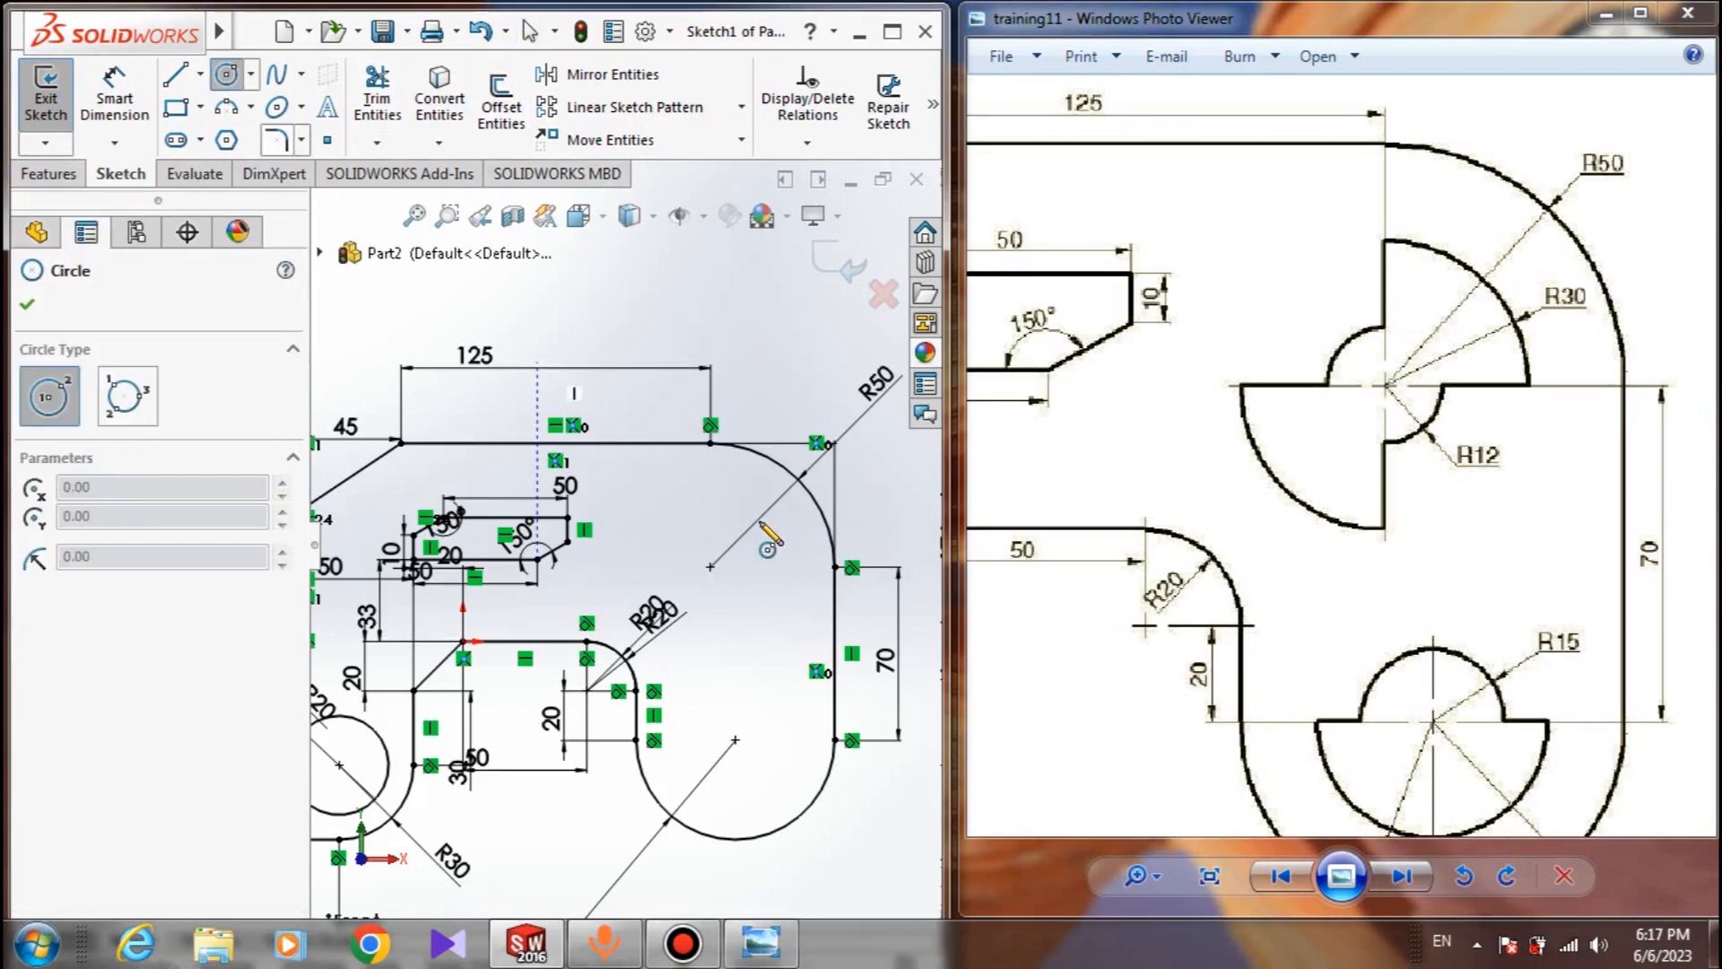
pyautogui.click(709, 567)
pyautogui.press('Escape')
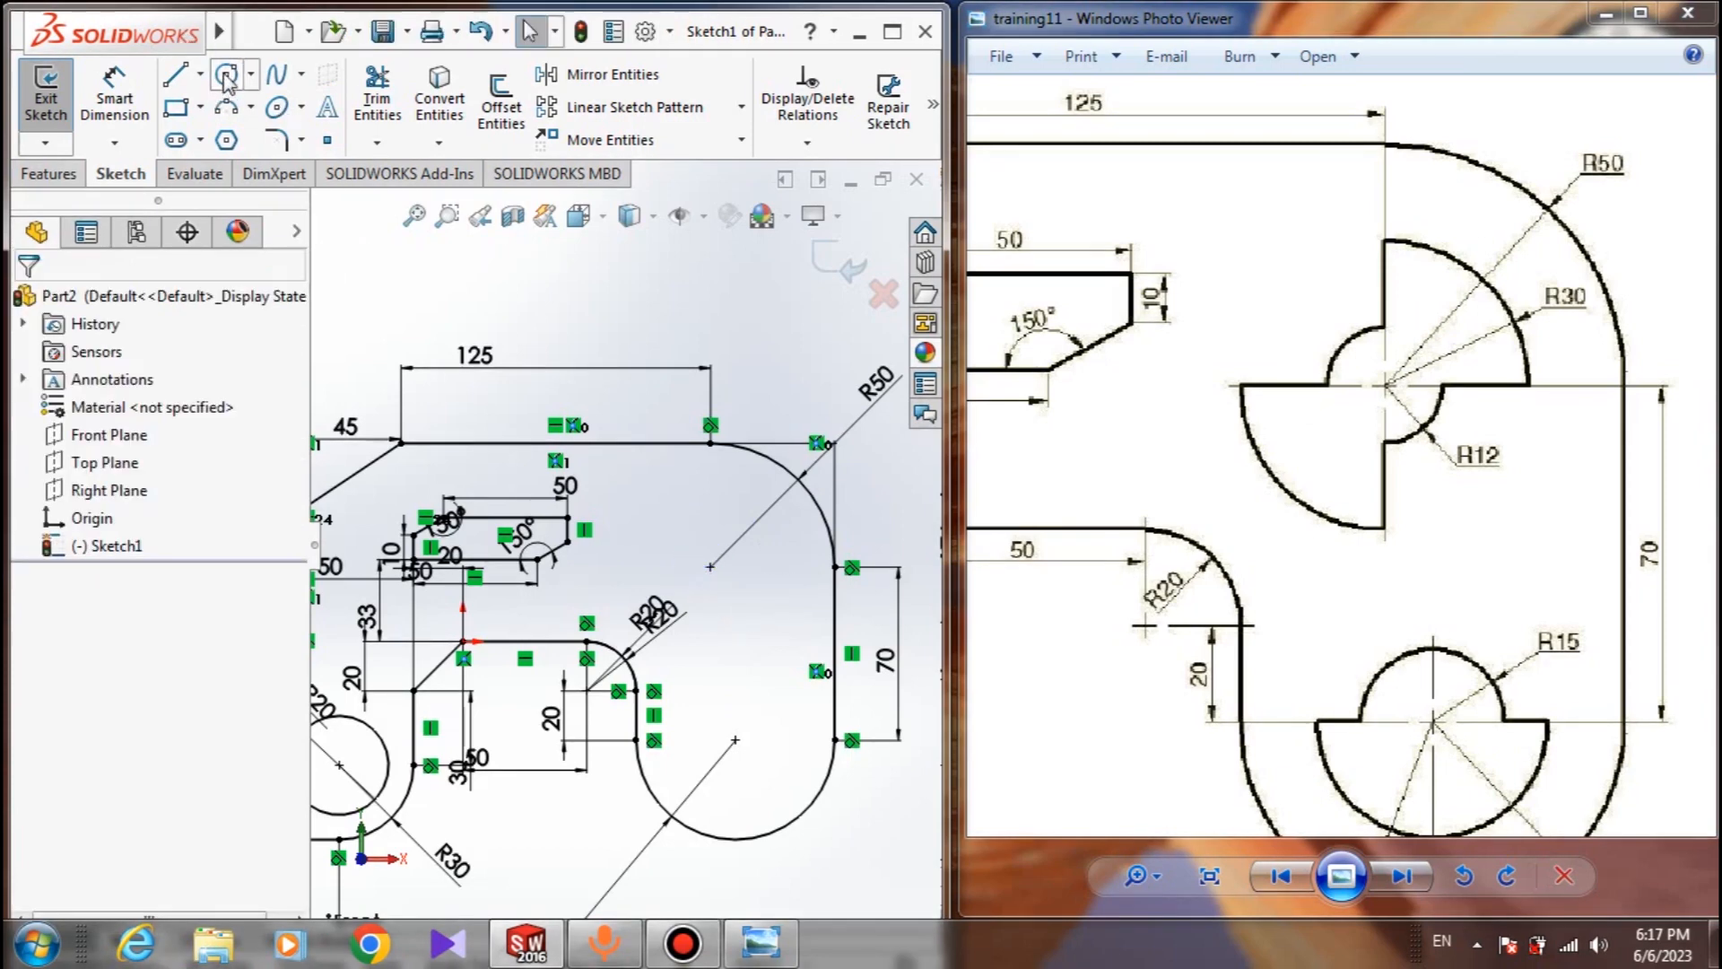
# Sketch two concentric circles centred on the R50 corner arc's center, with radii of about 27 mm and 42 mm
pyautogui.click(226, 75)
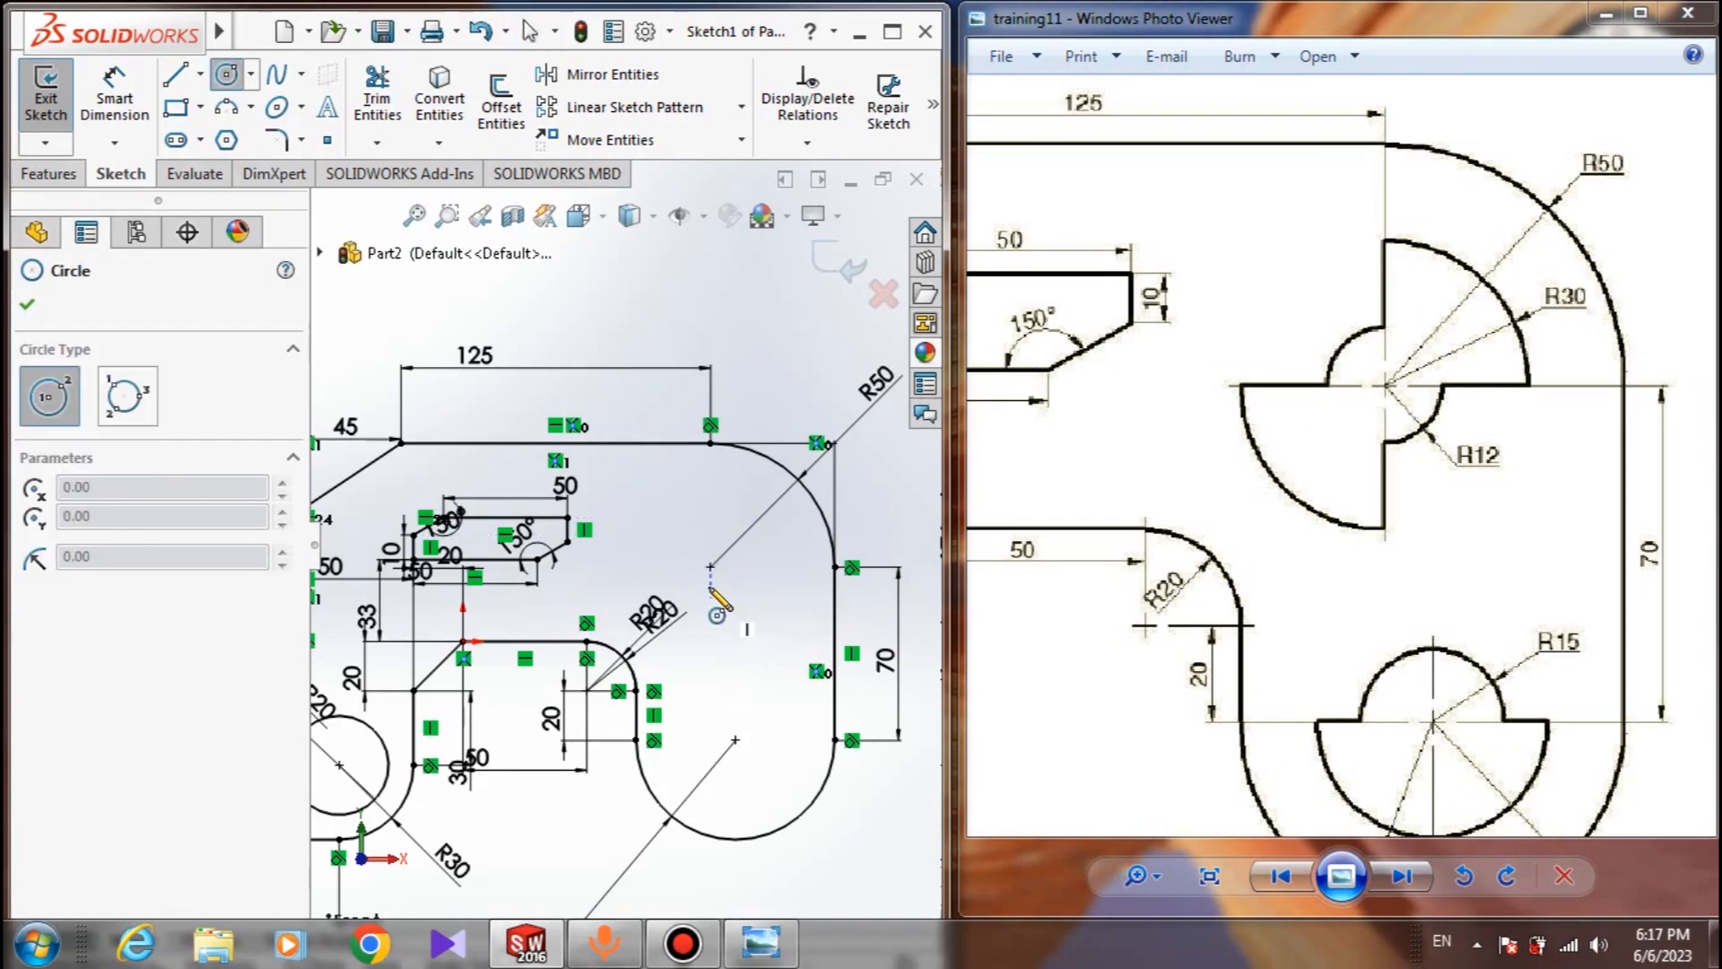
pyautogui.scroll(-3, 710, 591)
pyautogui.click(698, 543)
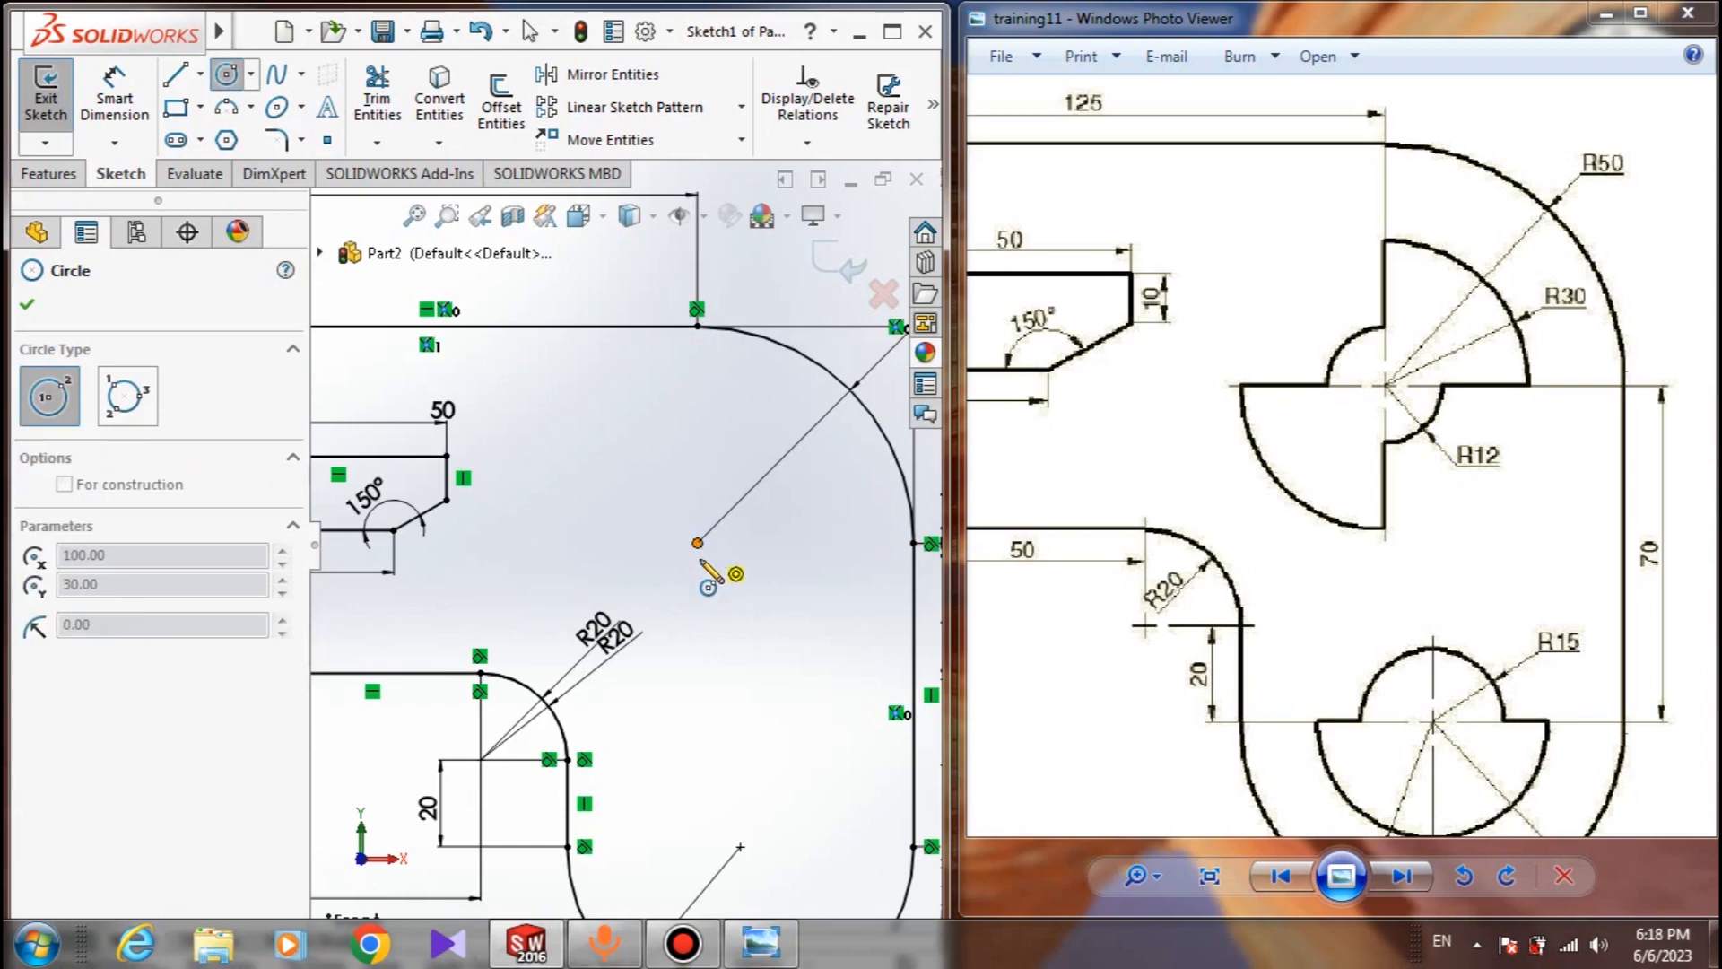
pyautogui.click(730, 654)
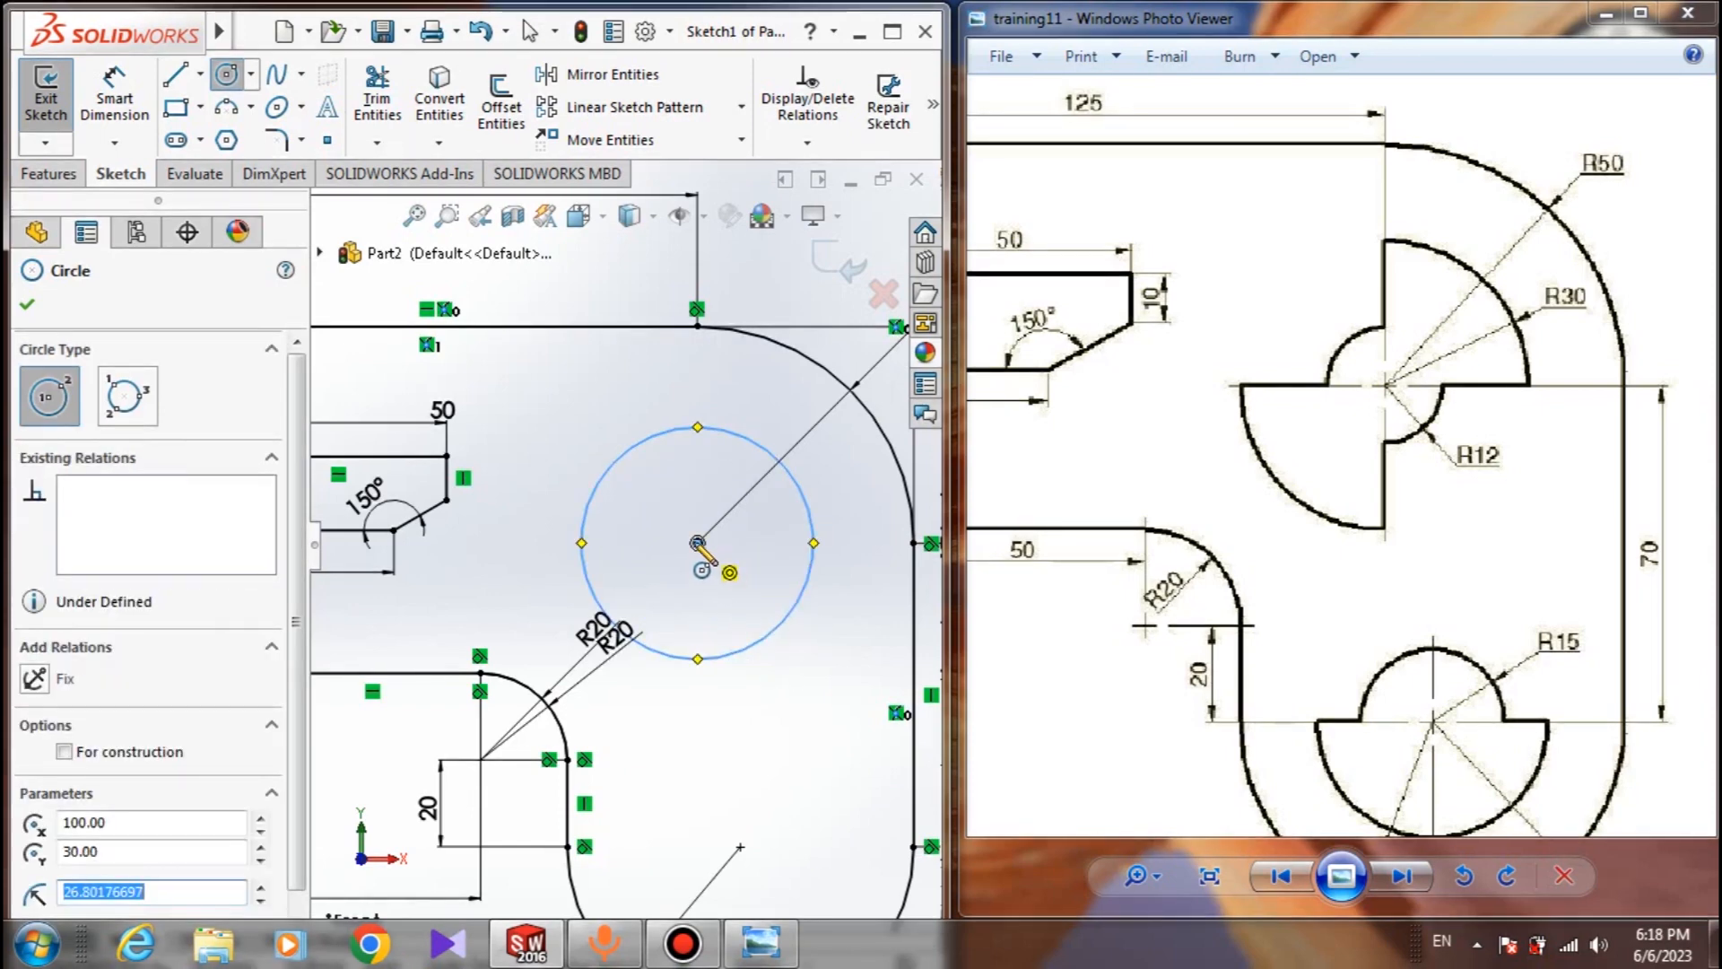
pyautogui.click(698, 542)
pyautogui.click(791, 709)
pyautogui.press('Escape')
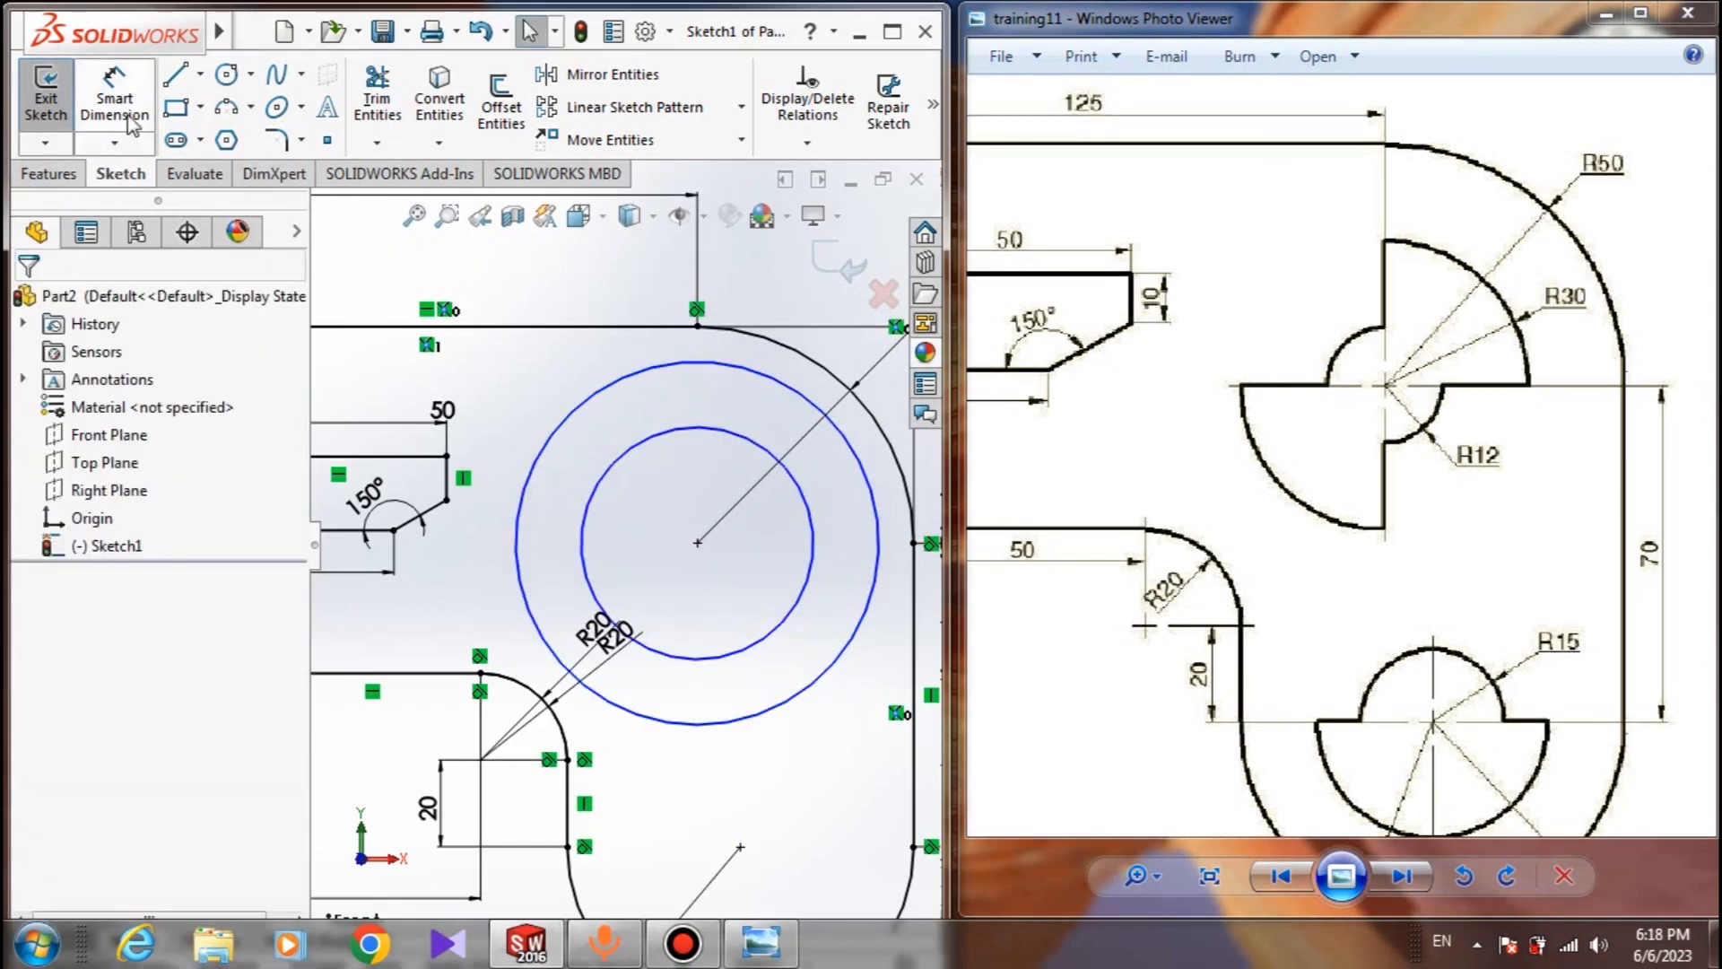
# Dimension the diameter of the outer concentric circle as 60 mm
pyautogui.click(132, 124)
pyautogui.scroll(2, 652, 517)
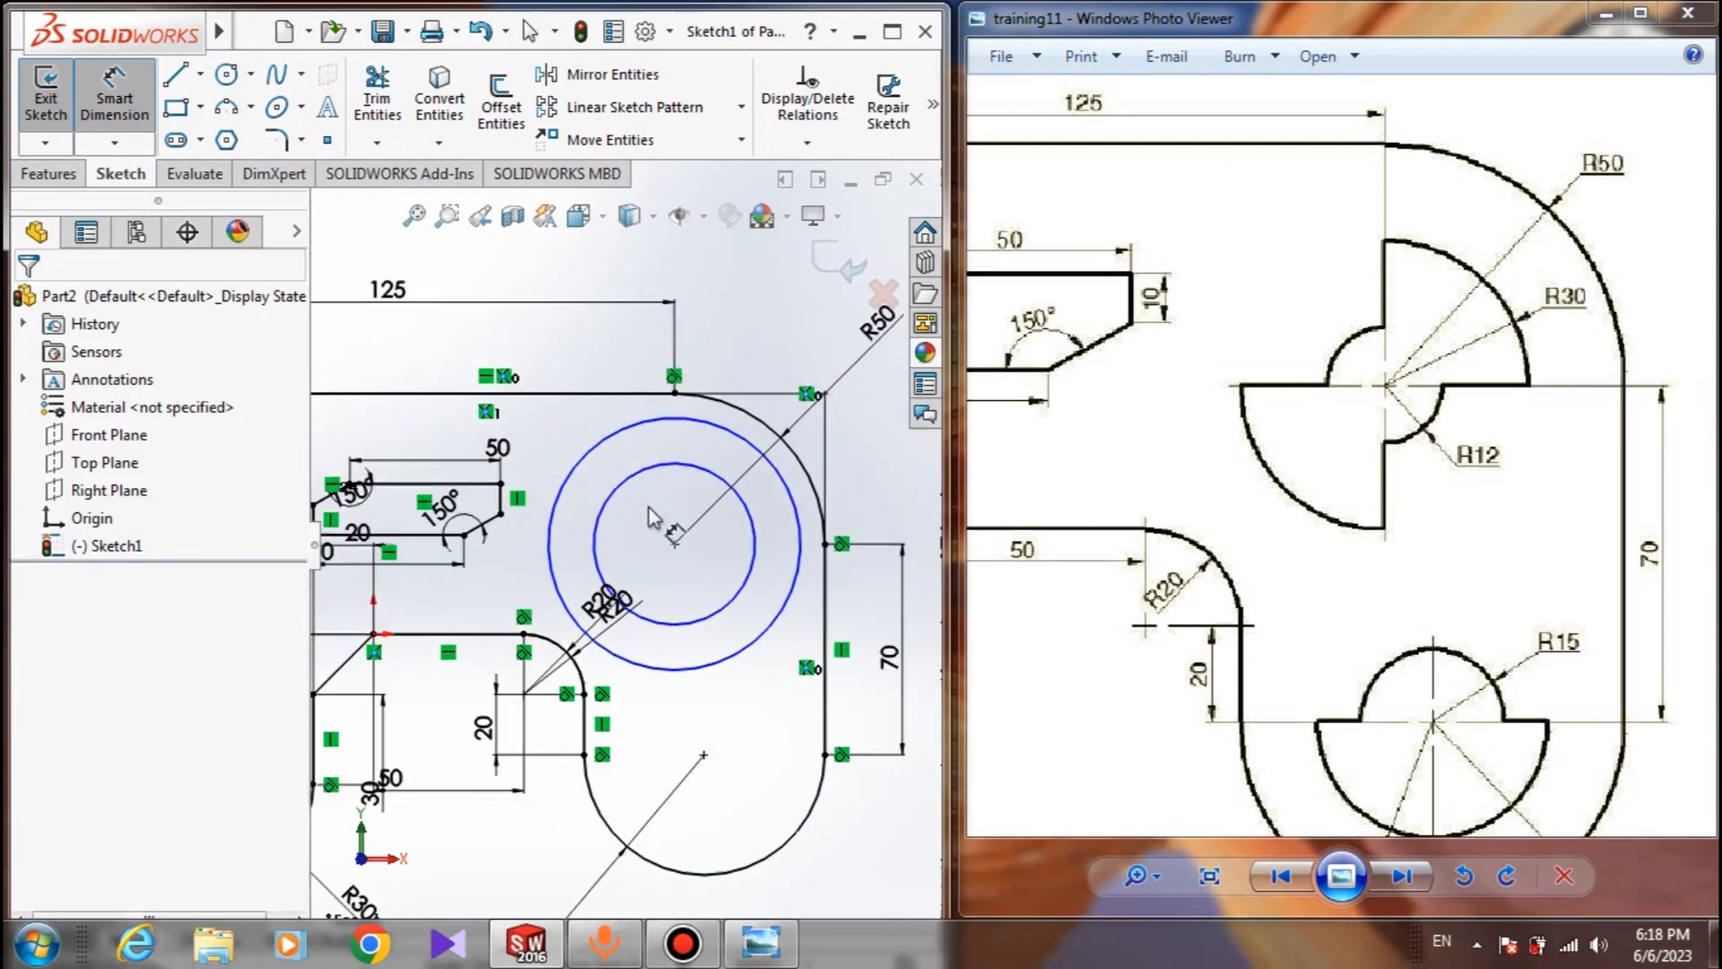
pyautogui.click(692, 427)
pyautogui.click(789, 336)
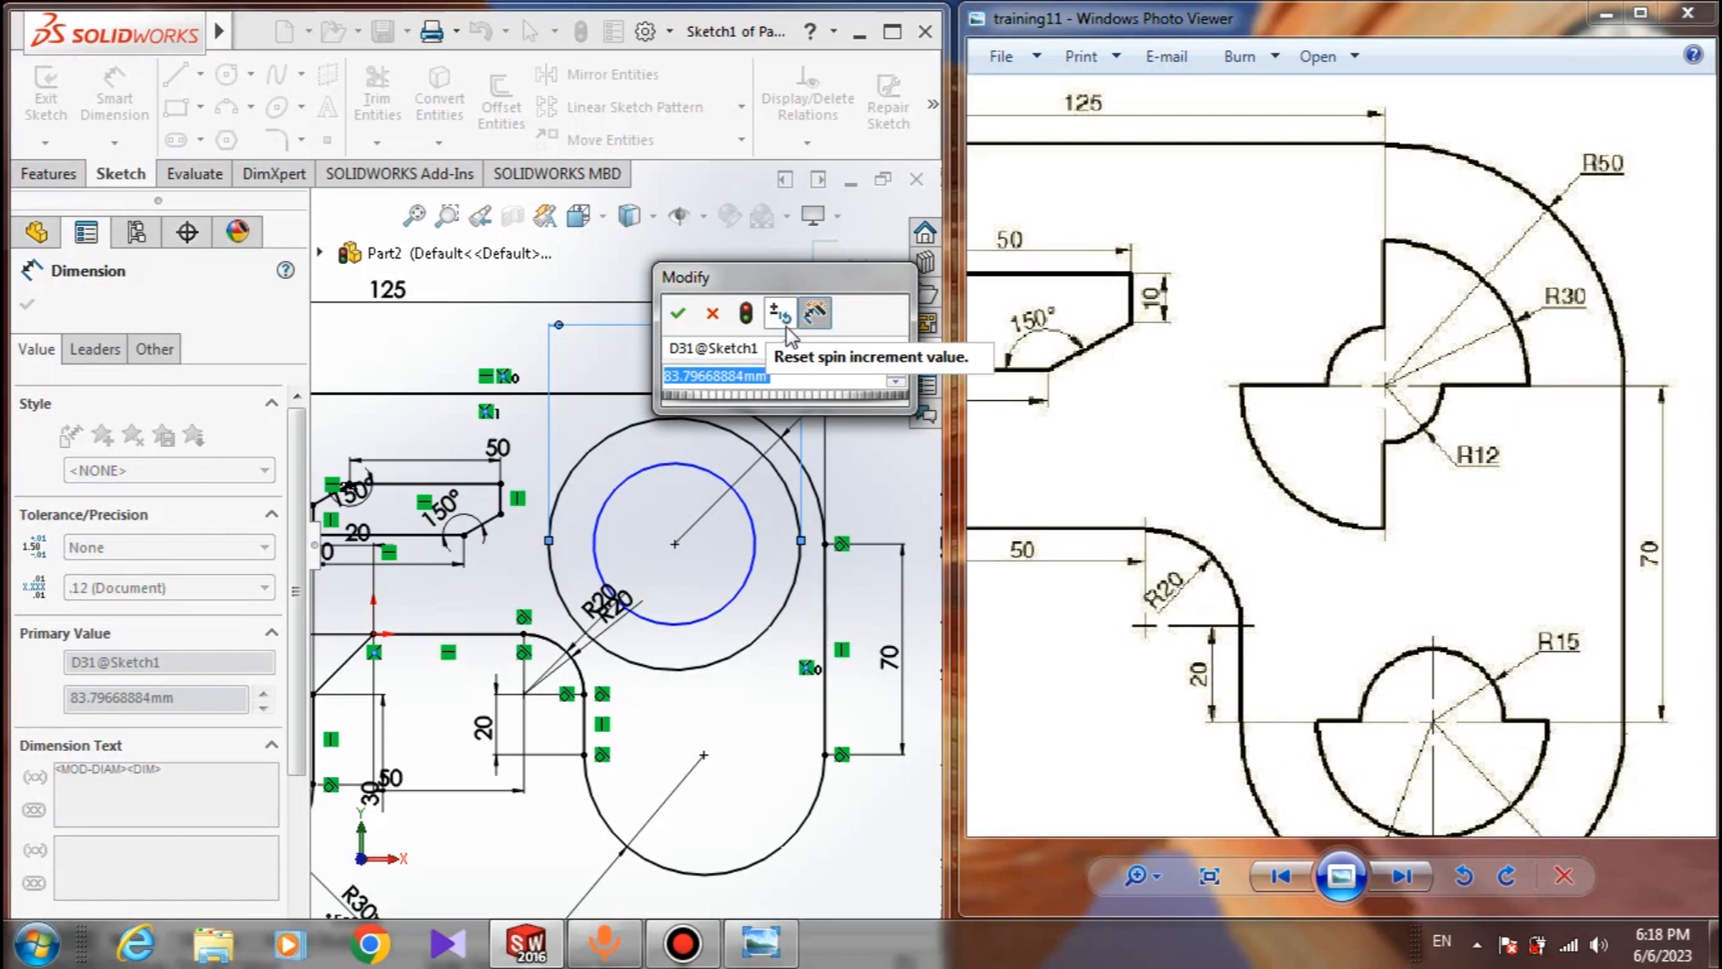
pyautogui.write('60')
pyautogui.press('Return')
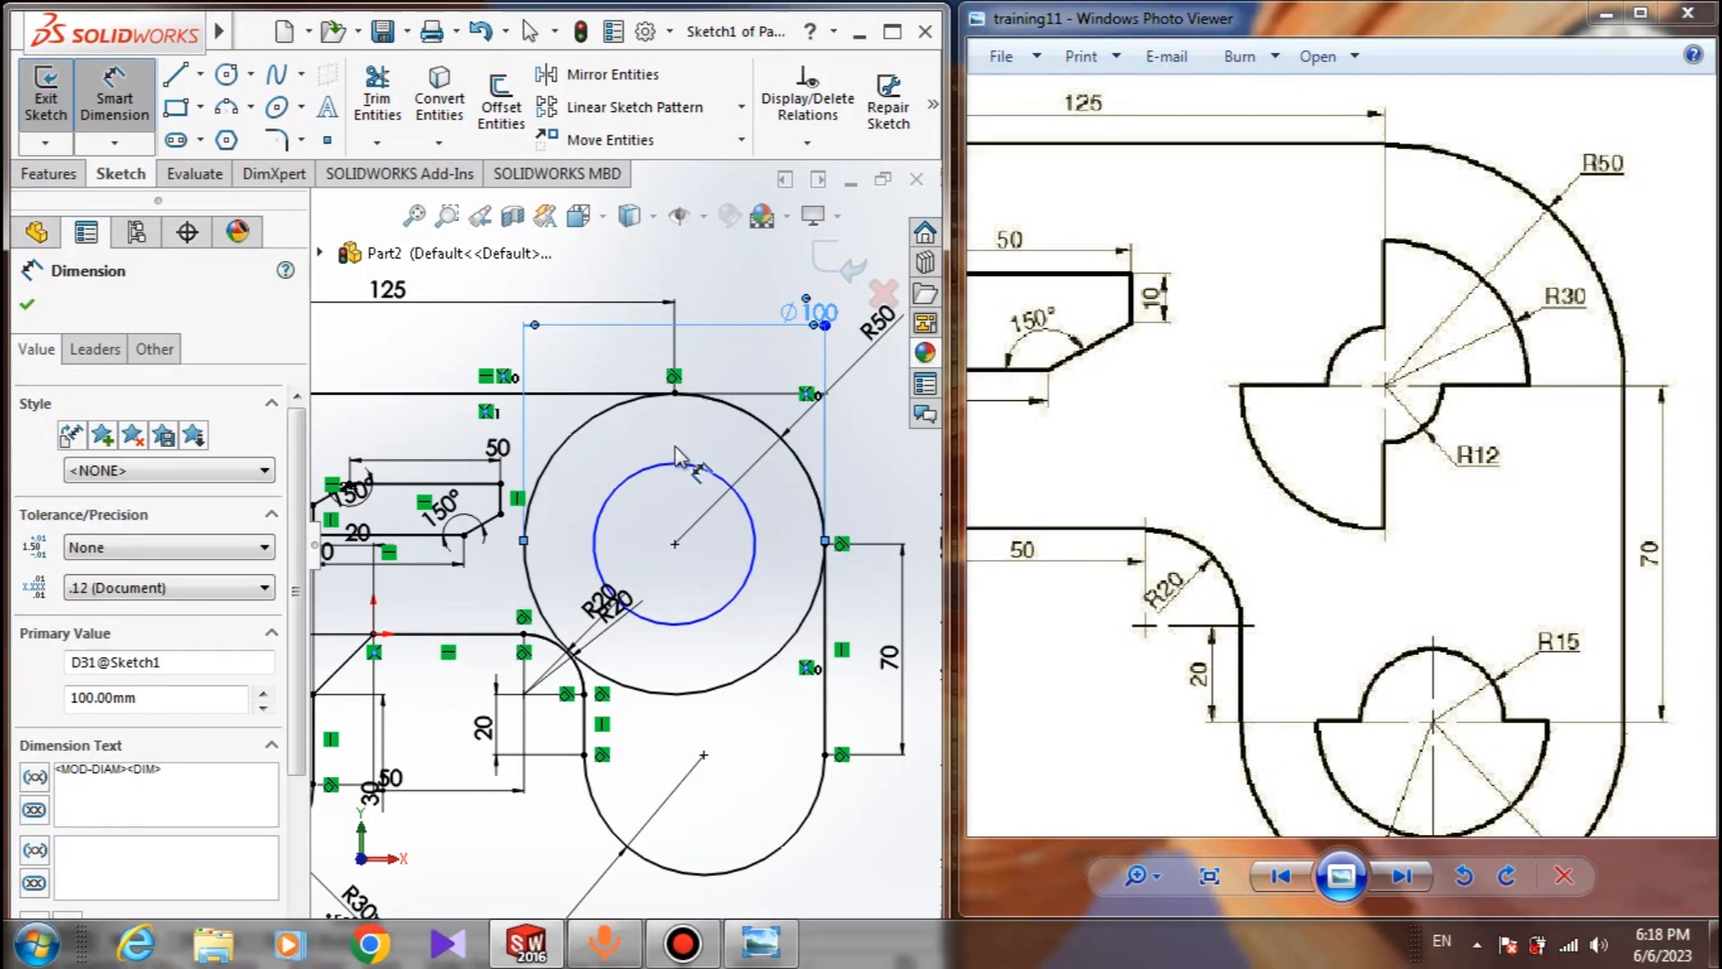
pyautogui.doubleClick(808, 314)
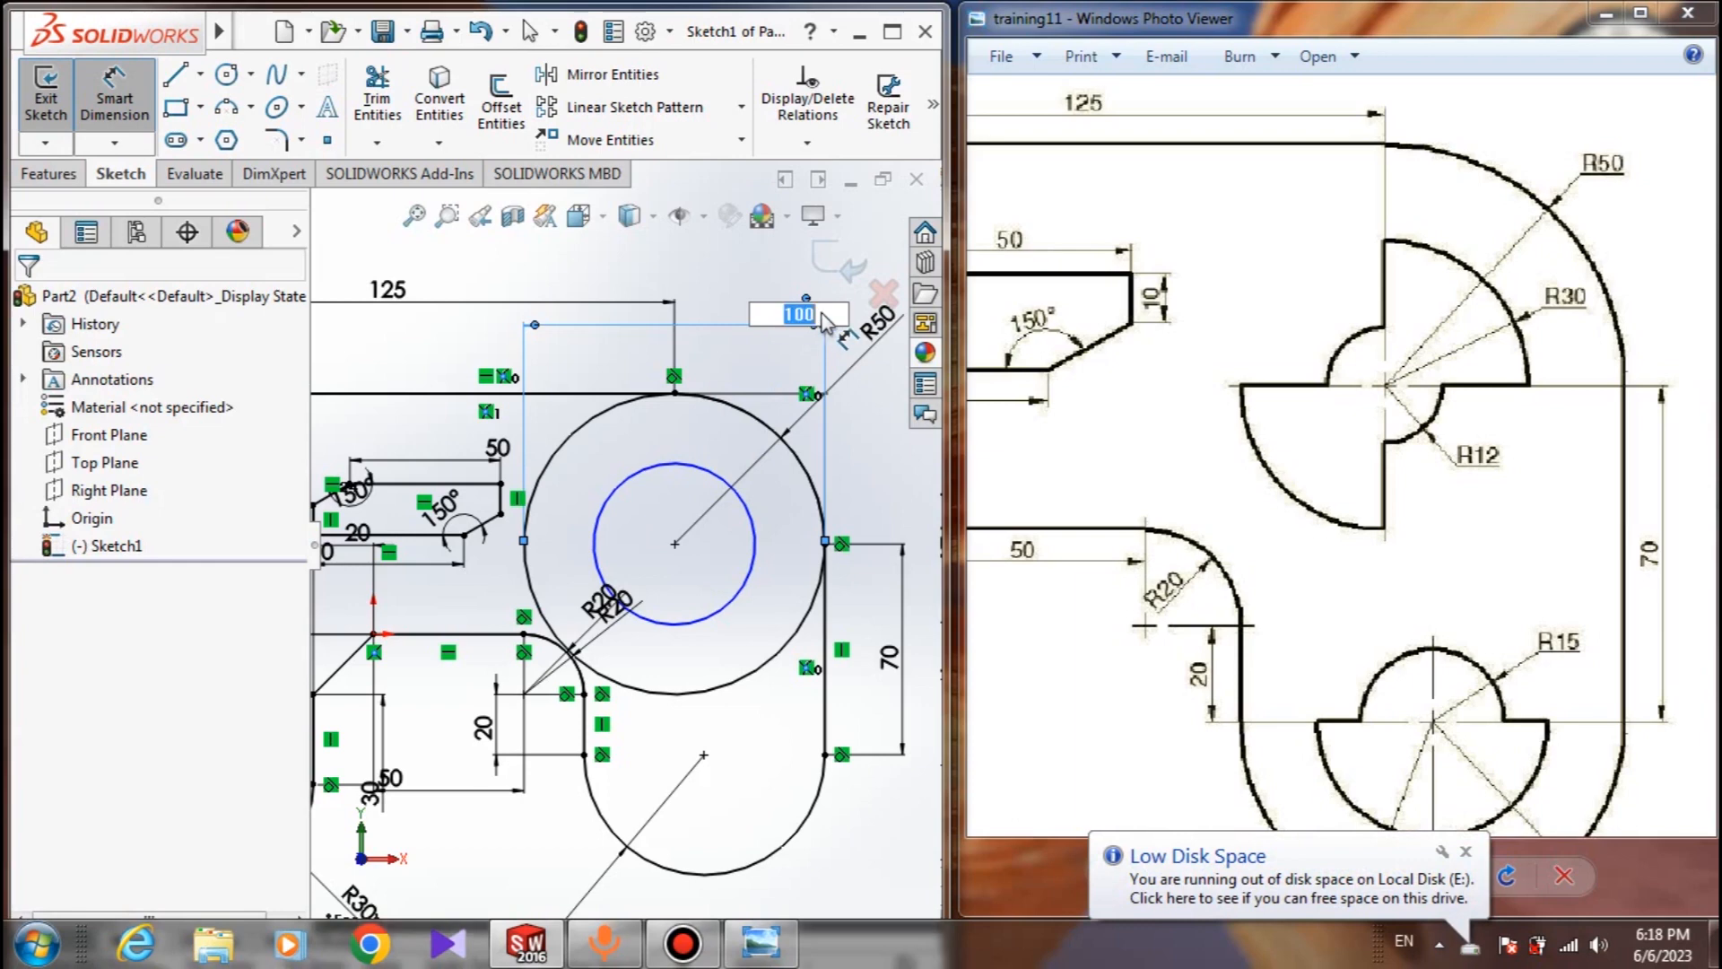
pyautogui.press('Return')
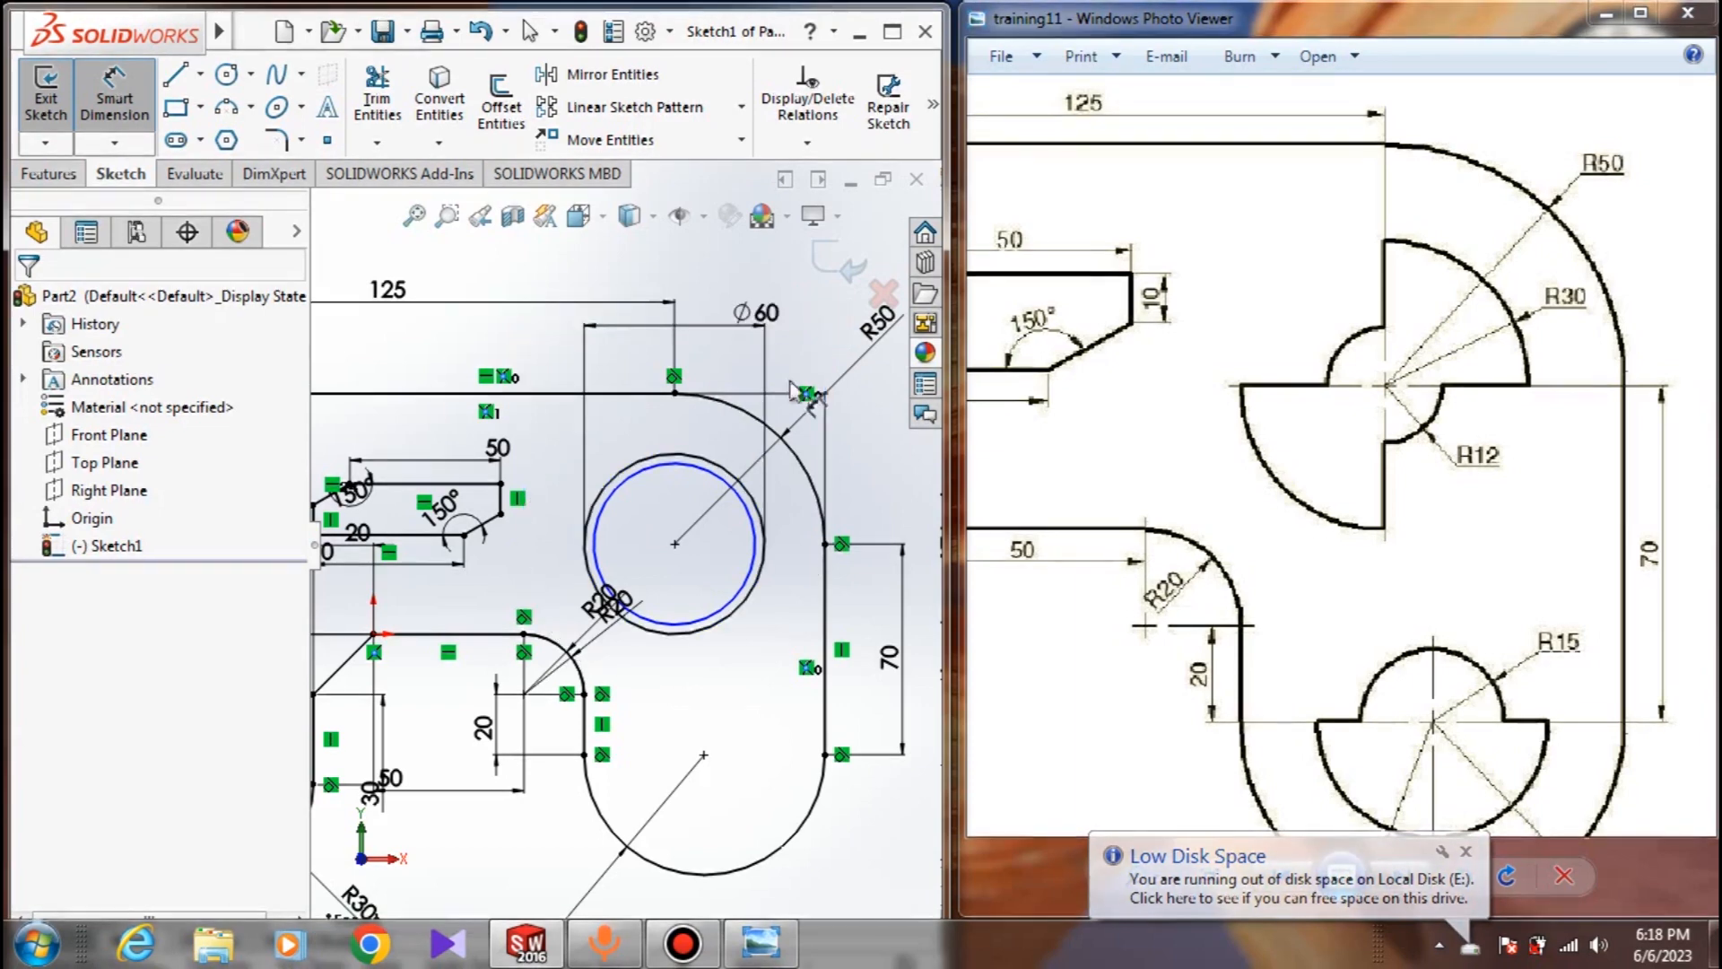
# Dimension the diameter of the inner concentric circle as 24 mm
pyautogui.click(713, 462)
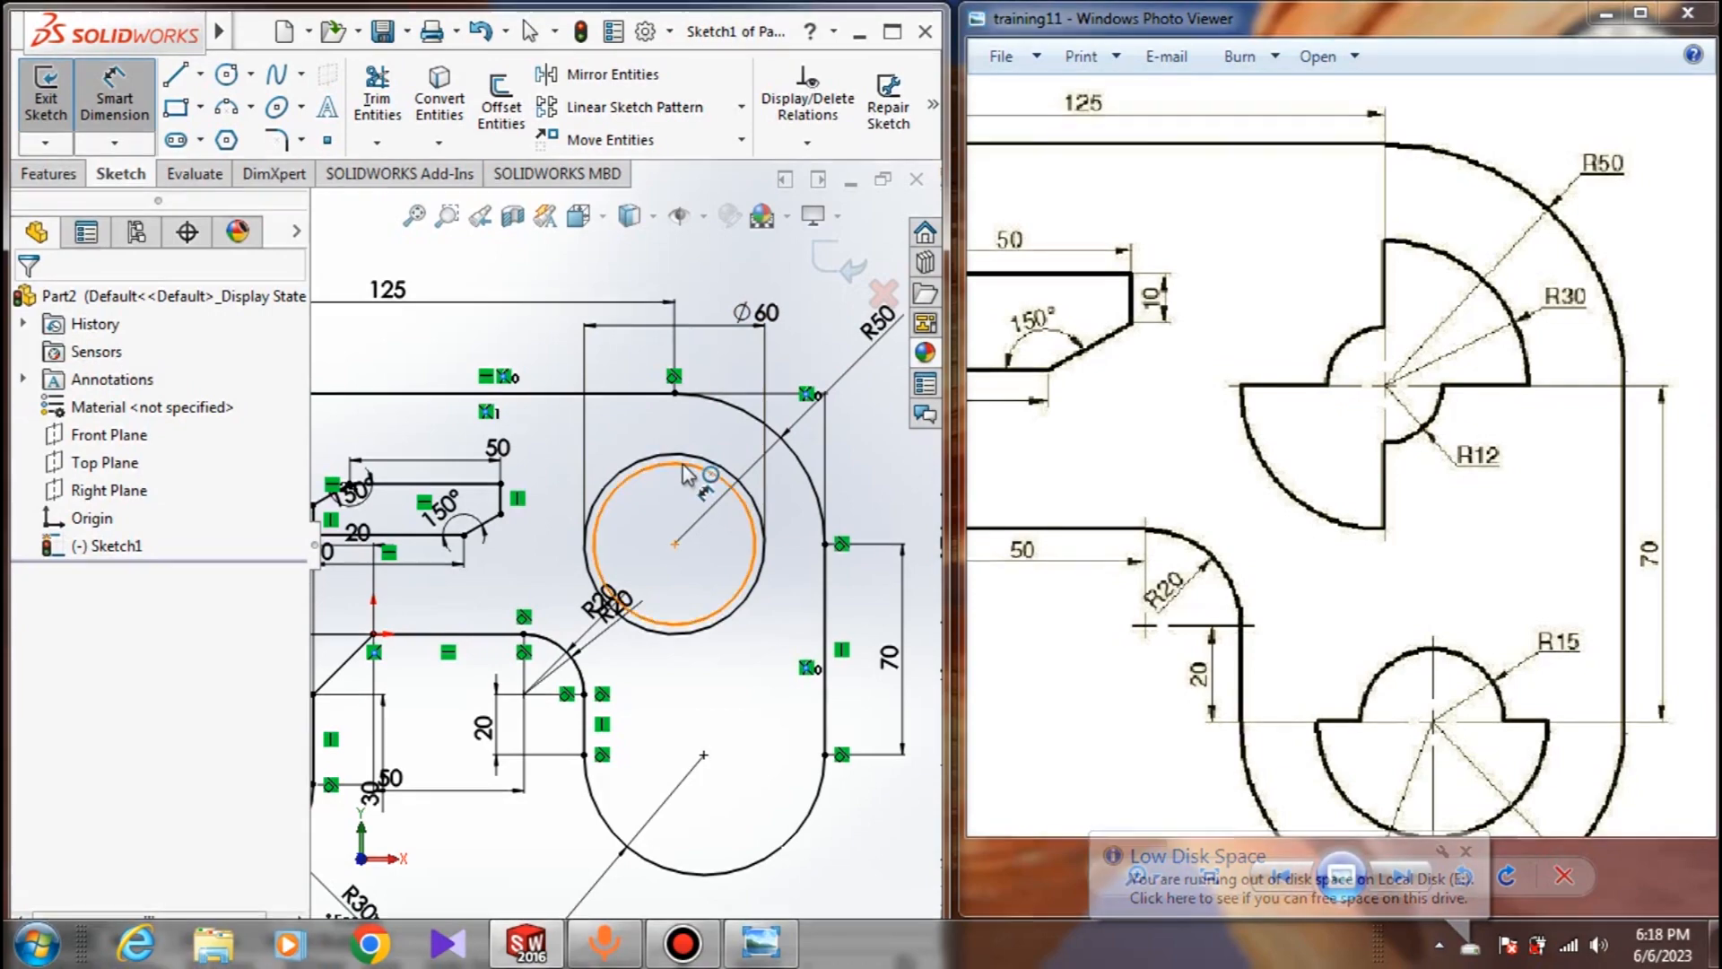
pyautogui.click(652, 429)
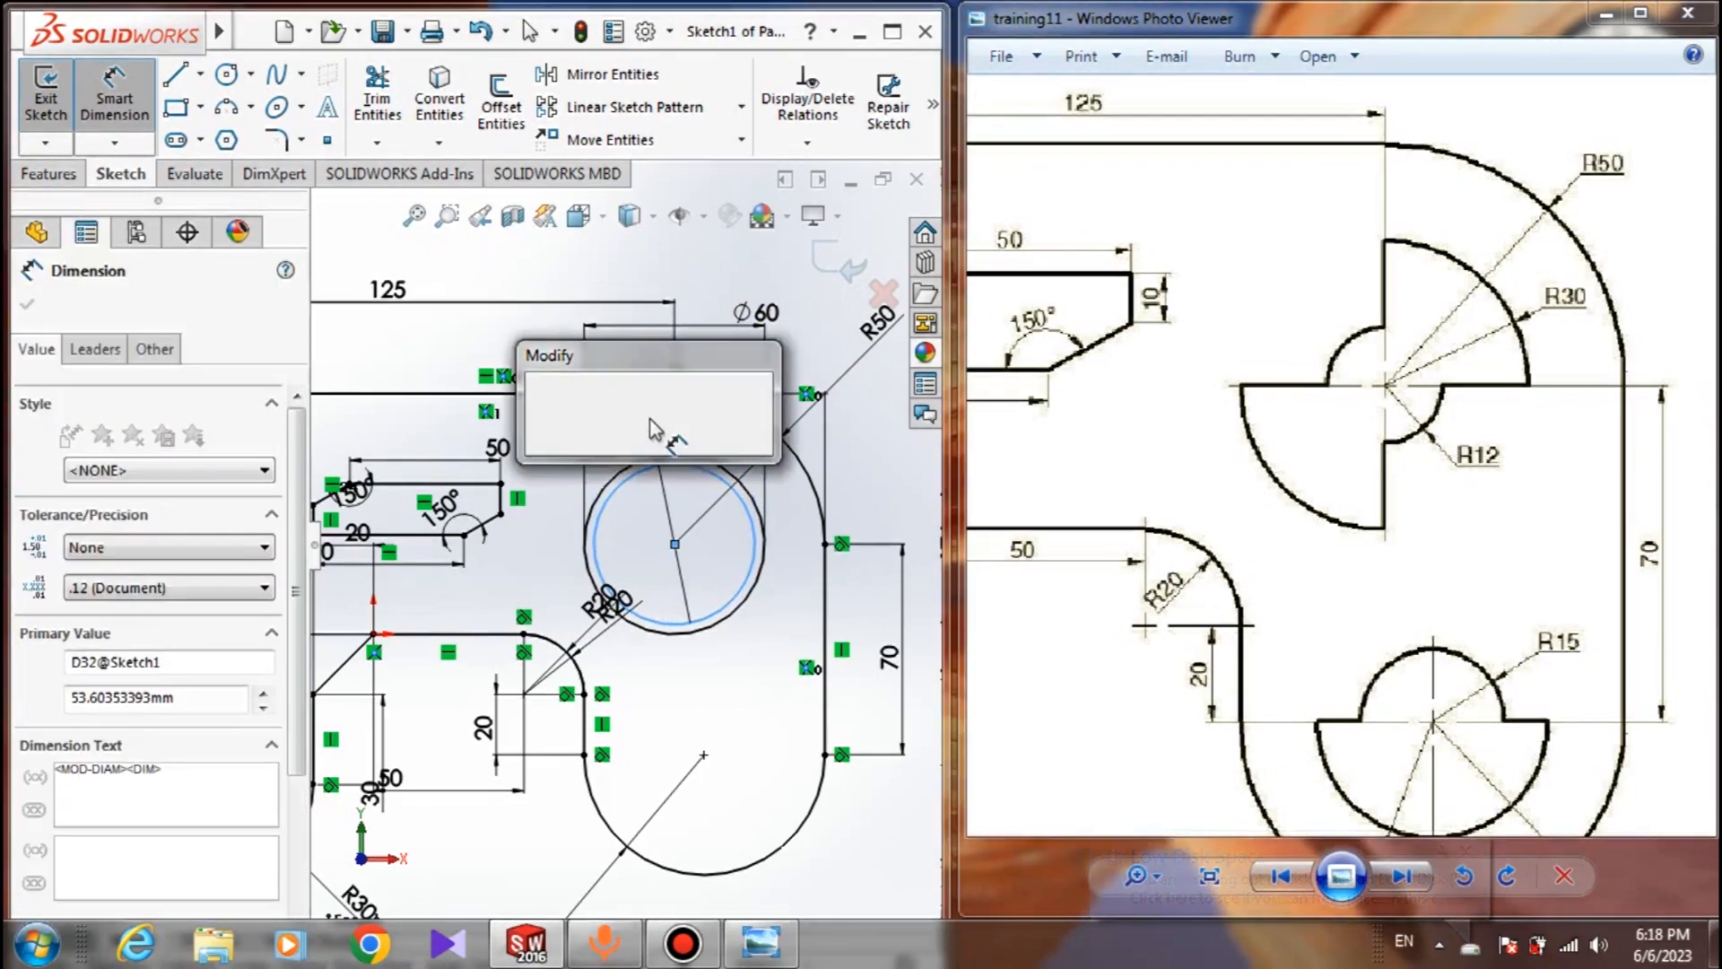
pyautogui.write('12')
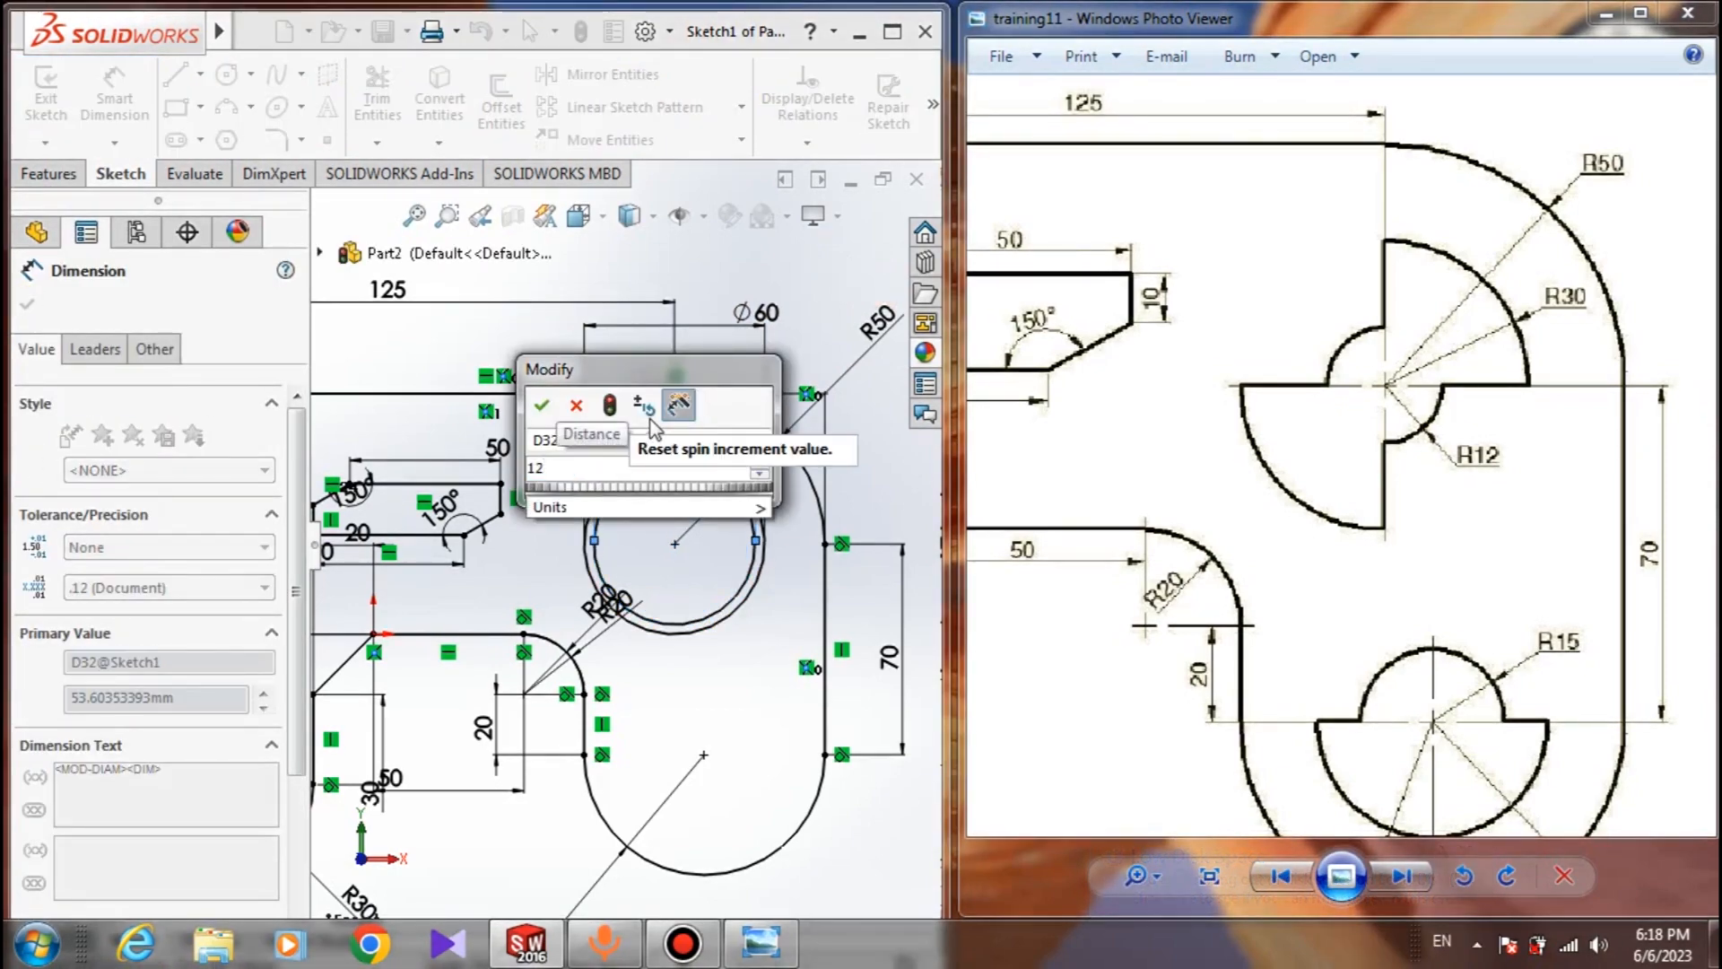
pyautogui.press('BackSpace')
pyautogui.press('BackSpace')
pyautogui.write('24')
pyautogui.press('Return')
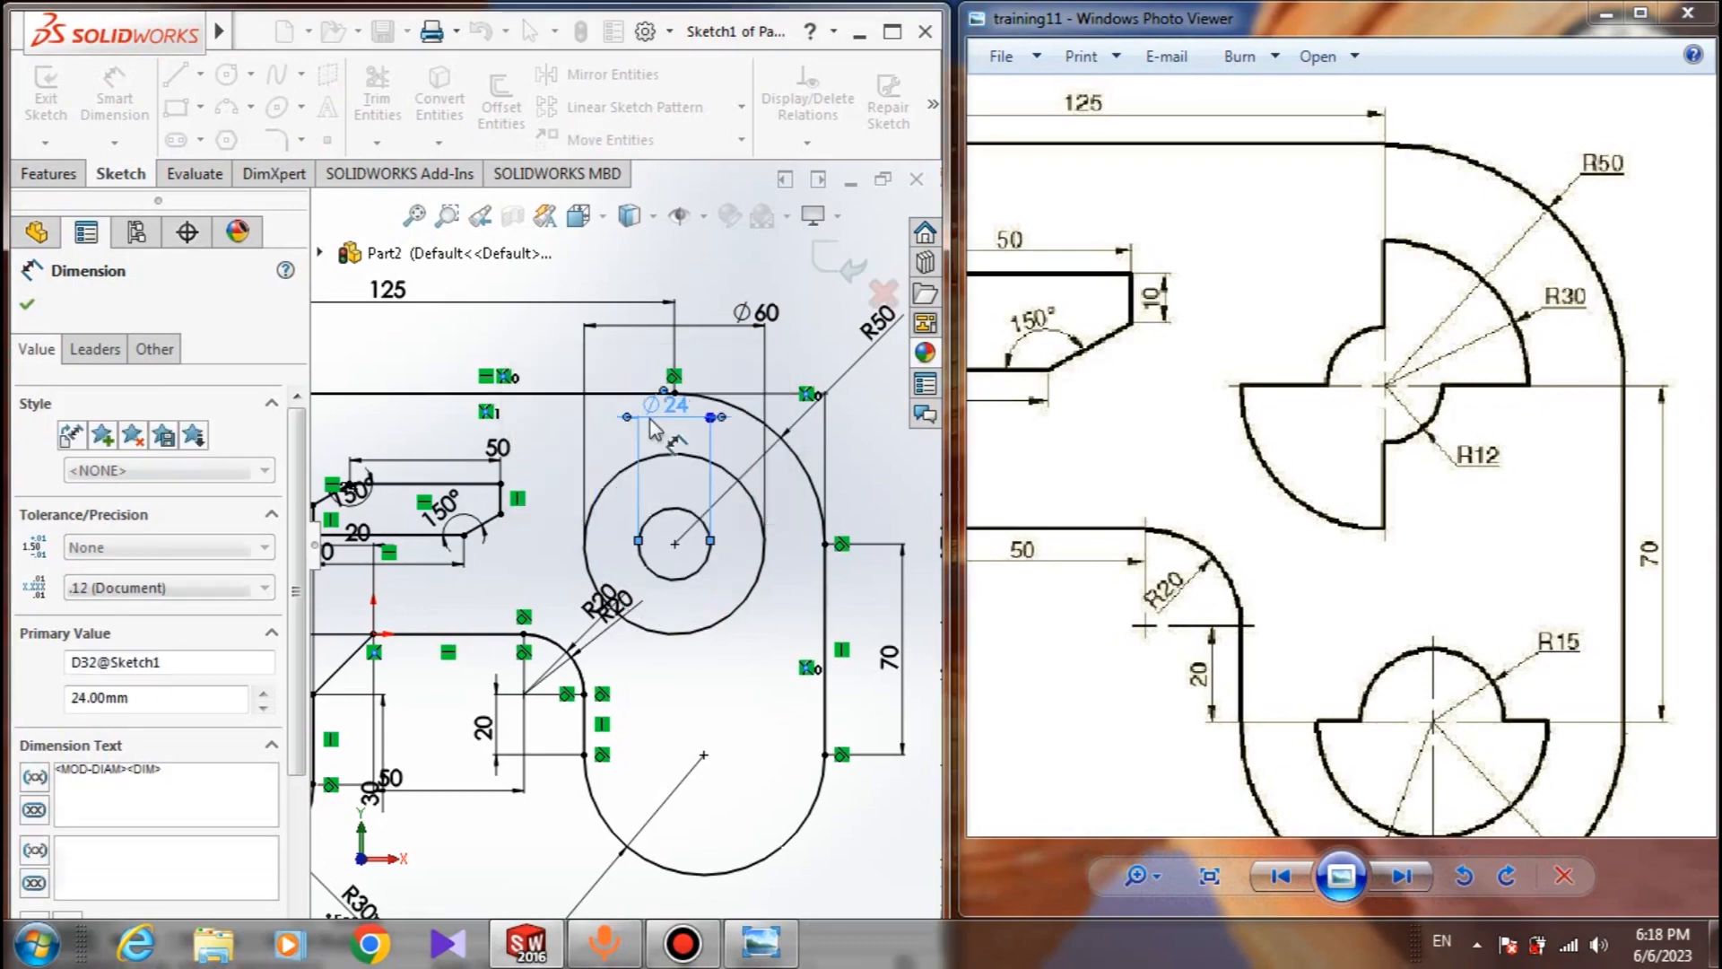
pyautogui.scroll(-5, 662, 511)
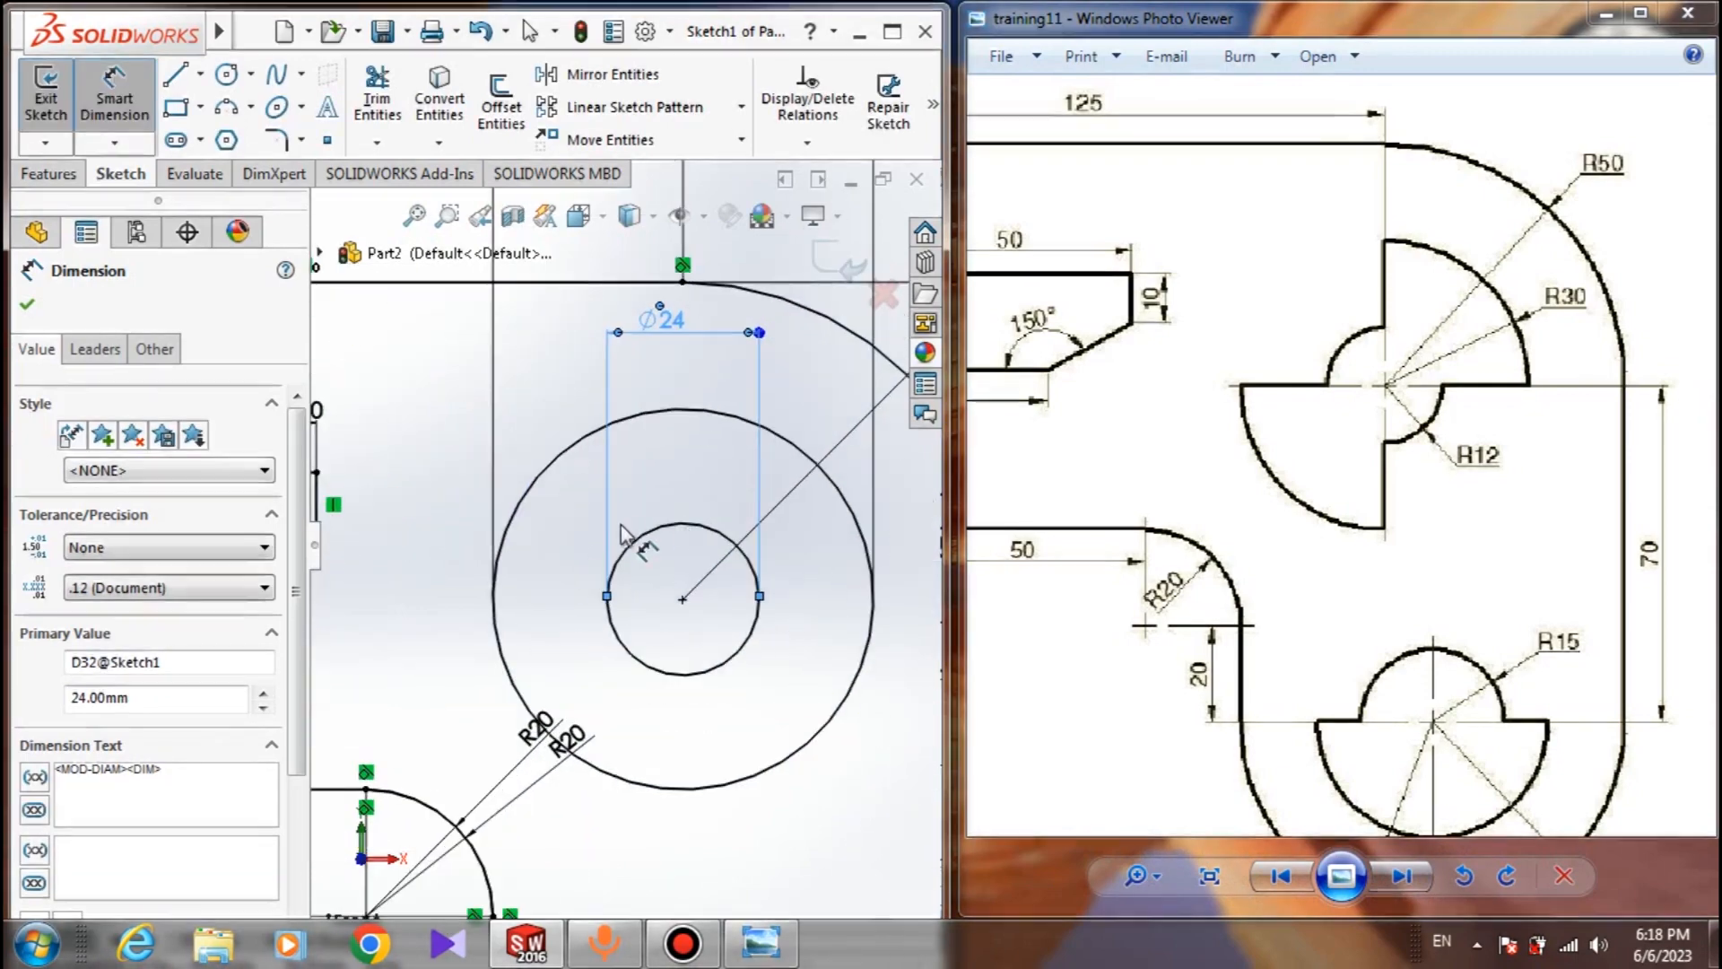
pyautogui.press('Escape')
# Draw a vertical line joining the two circles' top quadrant points and a horizontal line joining their left quadrant points
pyautogui.scroll(1, 553, 422)
pyautogui.scroll(-1, 553, 421)
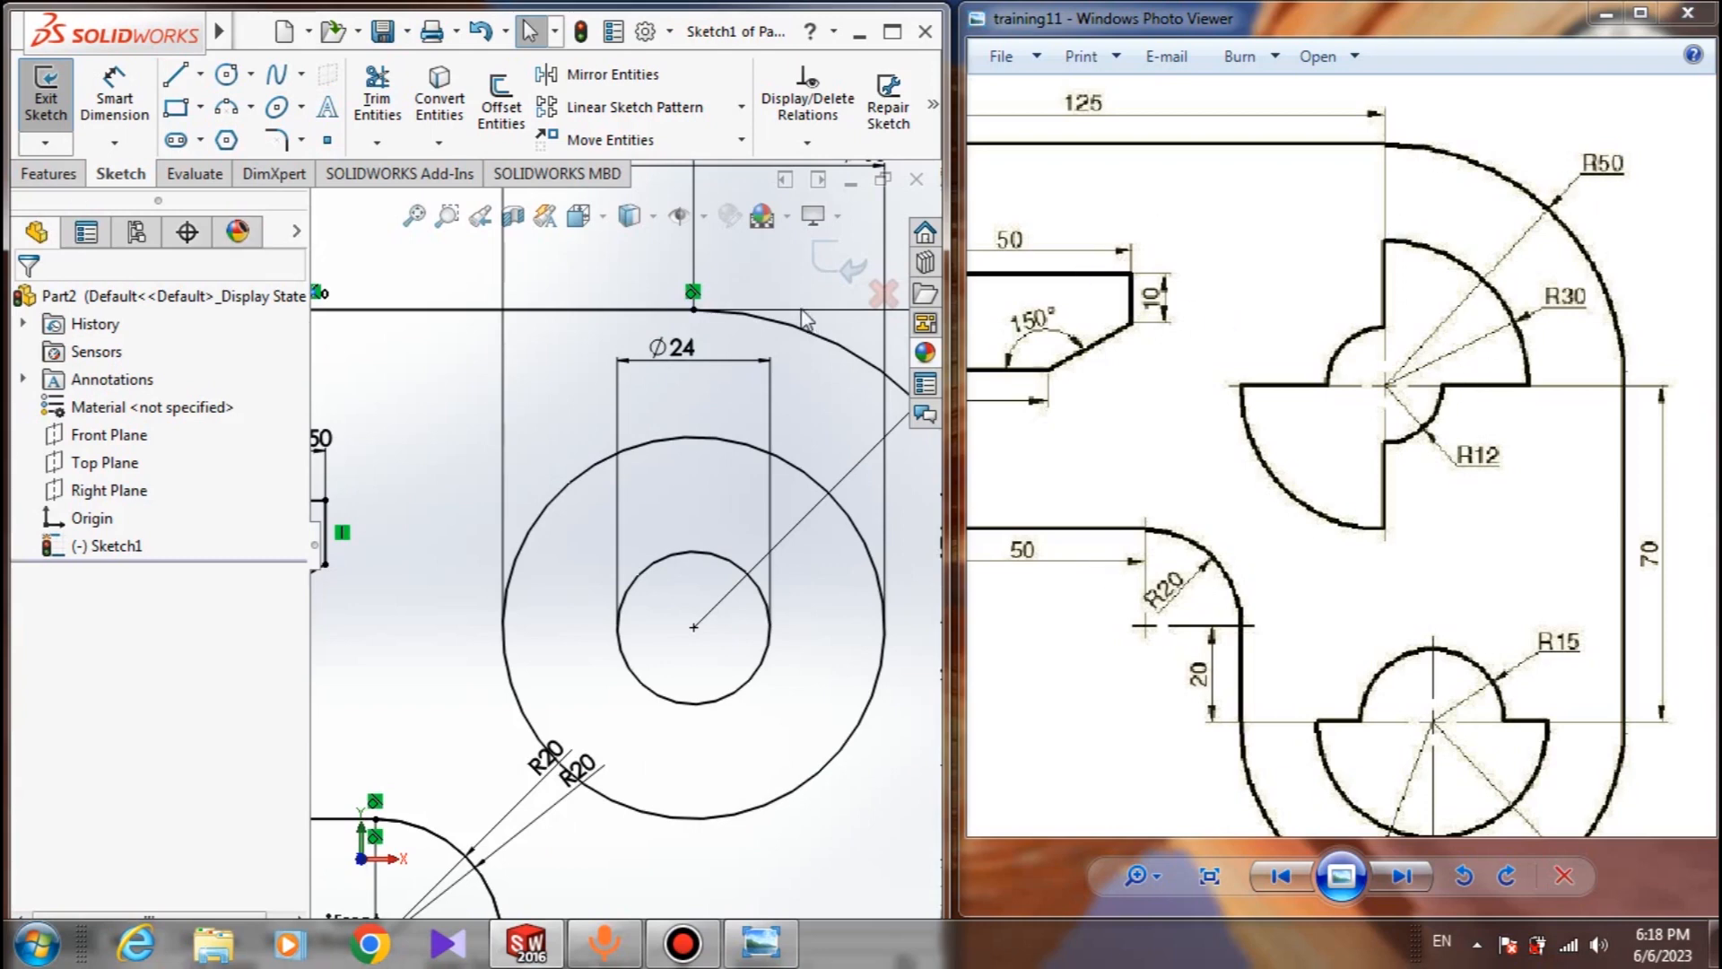
pyautogui.click(175, 79)
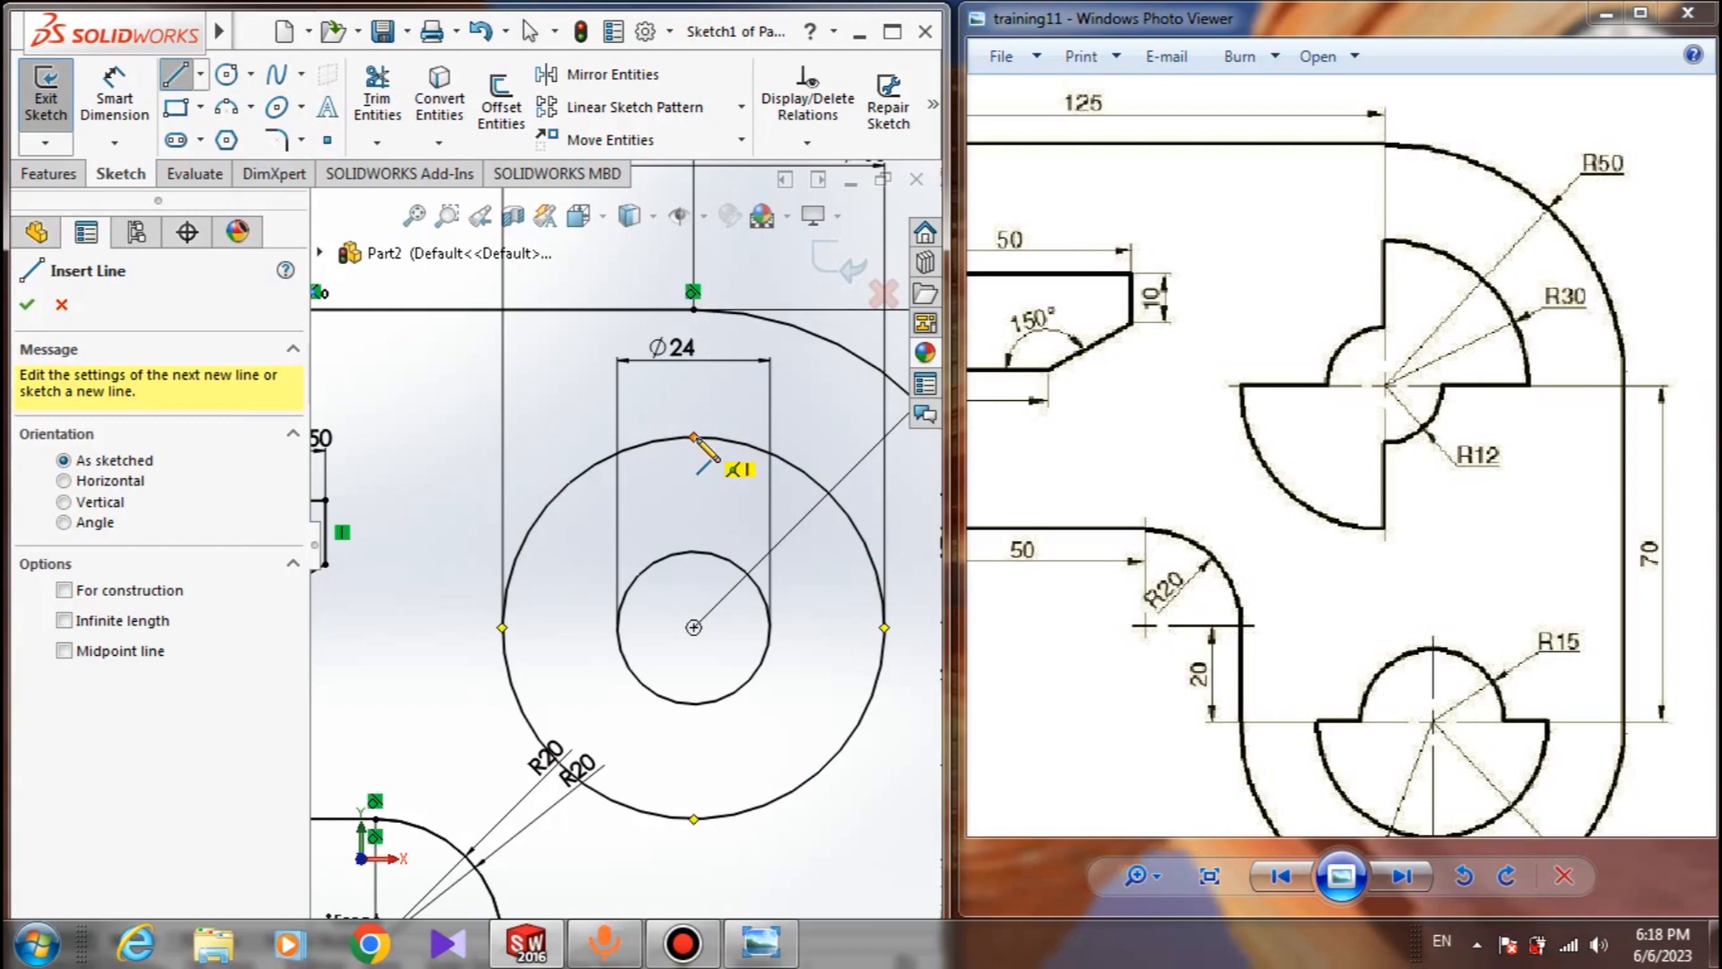
pyautogui.click(693, 437)
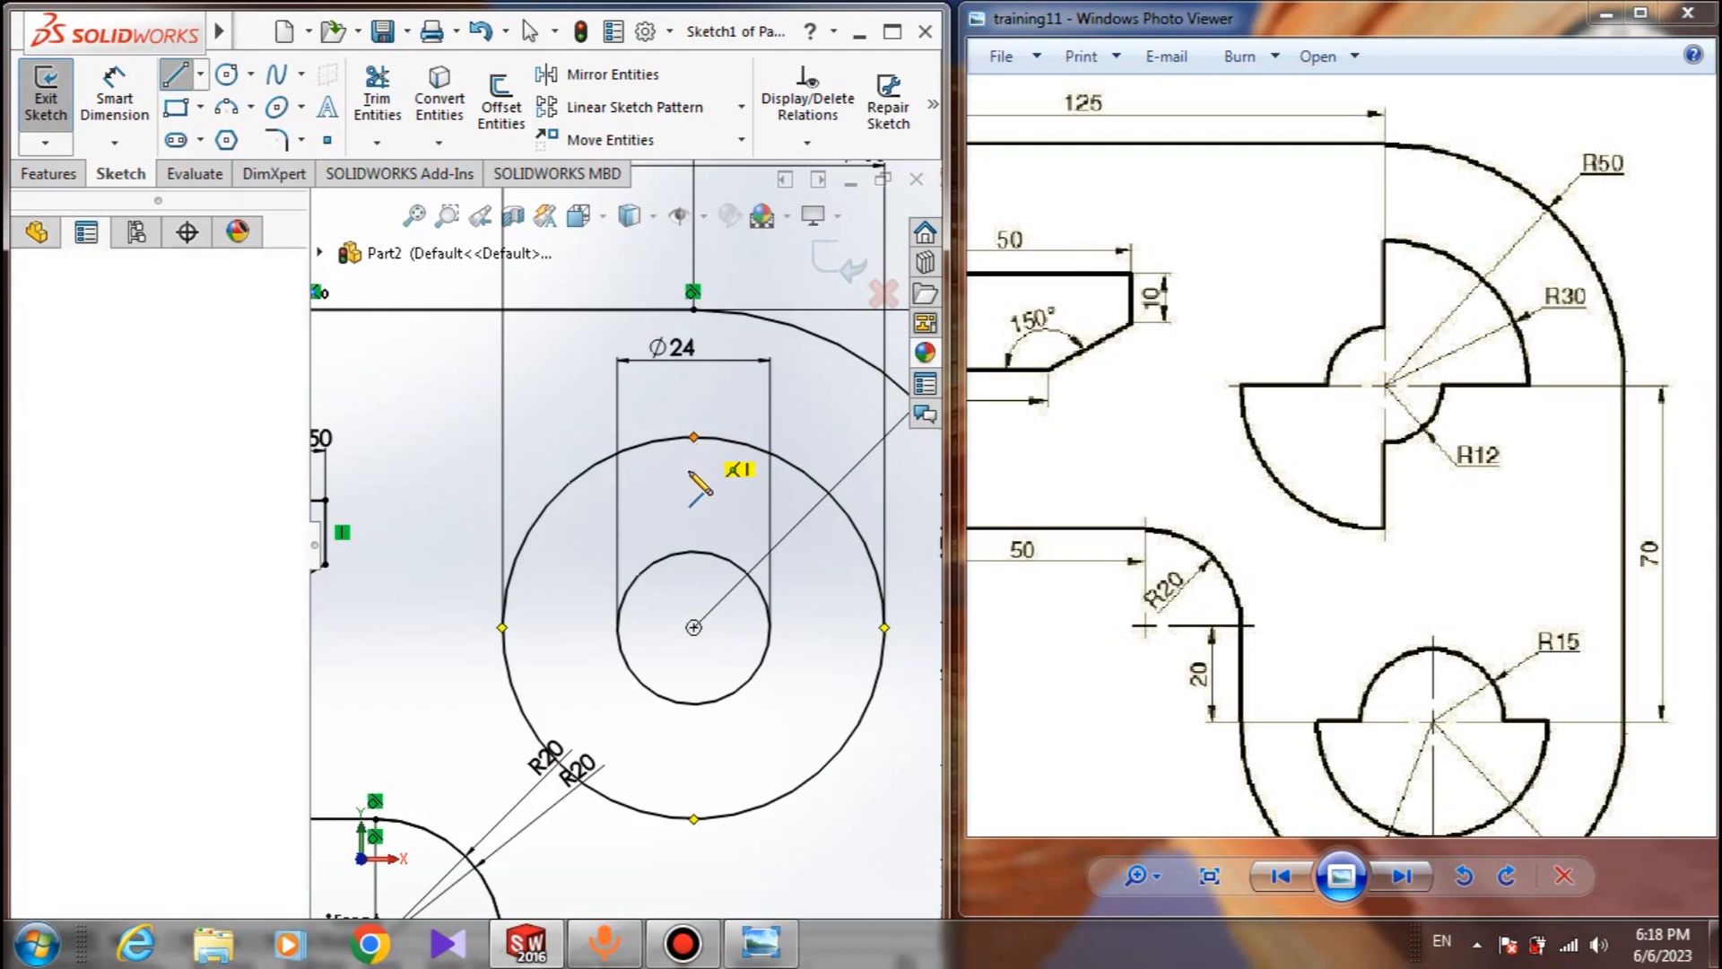
pyautogui.doubleClick(694, 552)
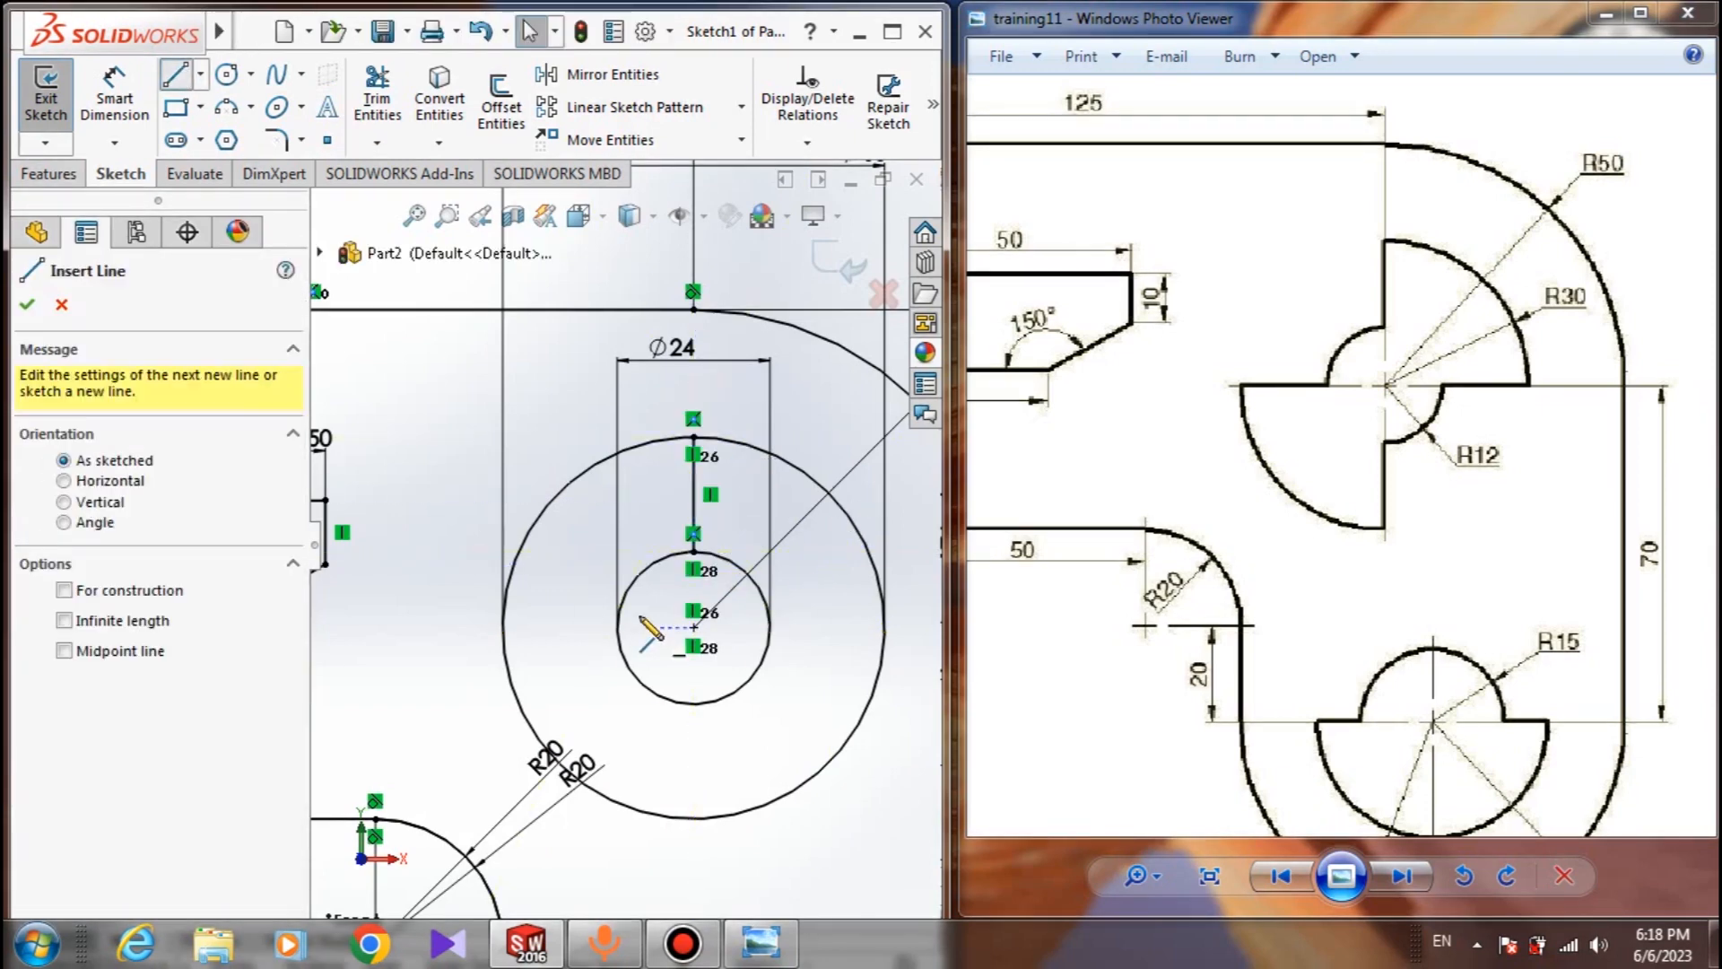
pyautogui.click(616, 627)
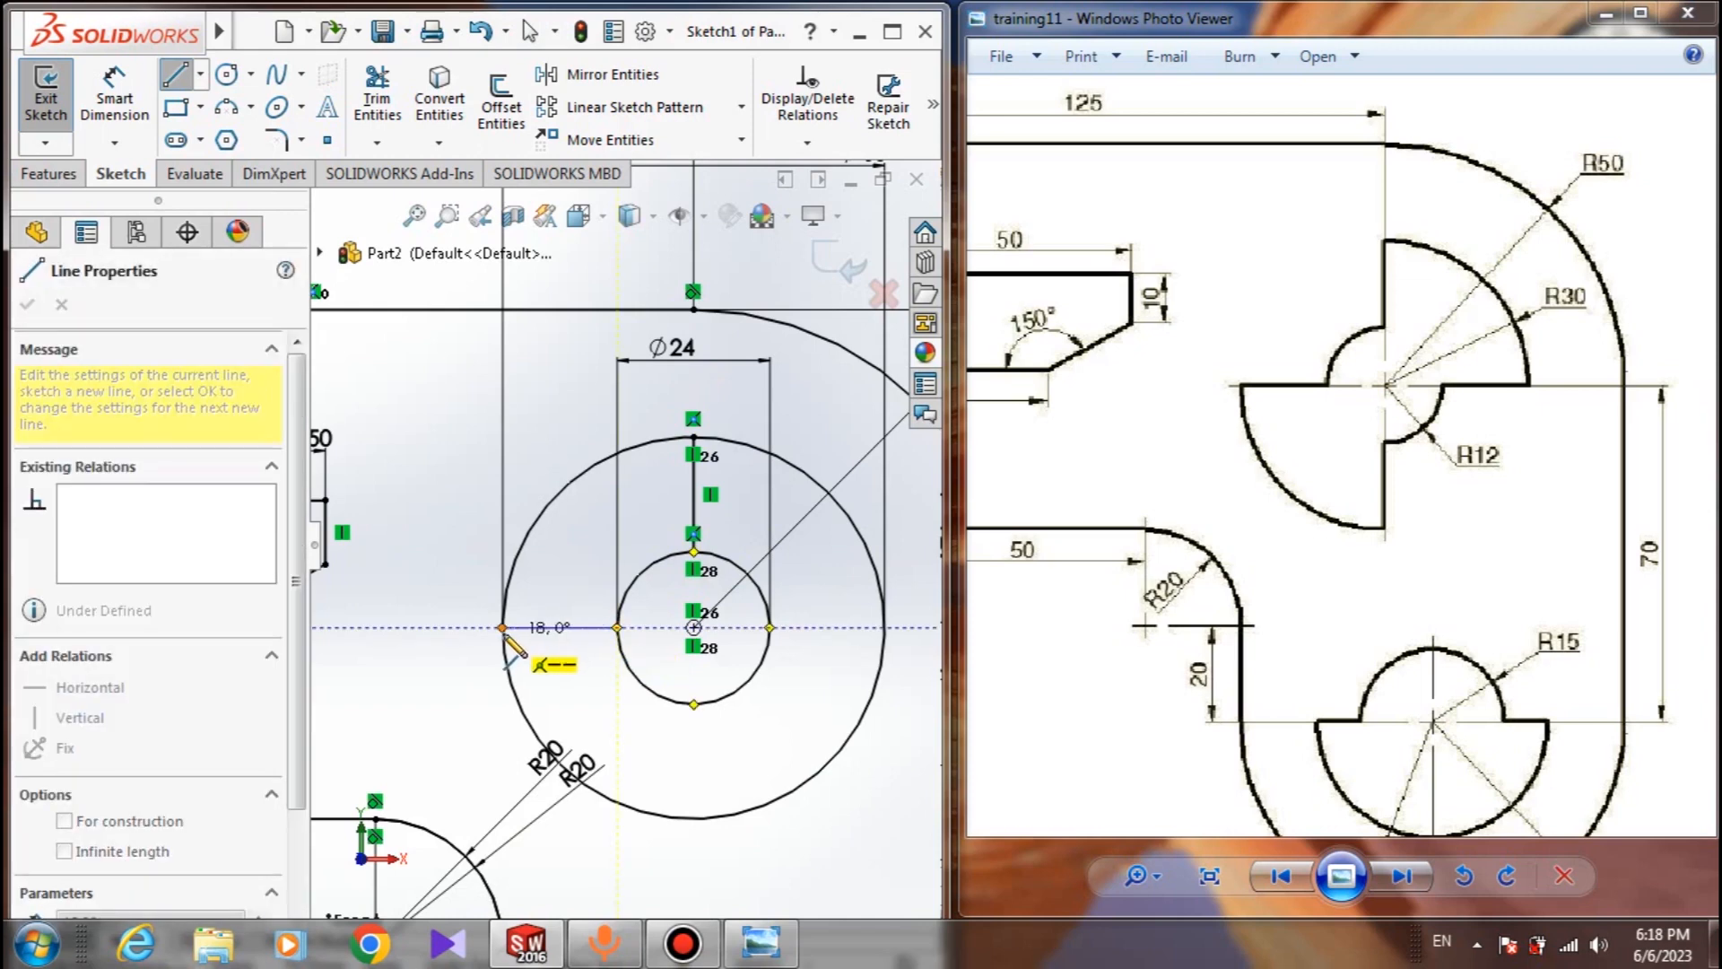
pyautogui.doubleClick(502, 627)
pyautogui.press('Escape')
# Draw a vertical line joining the two circles' bottom quadrant points and a horizontal line joining their right quadrant points
pyautogui.click(172, 75)
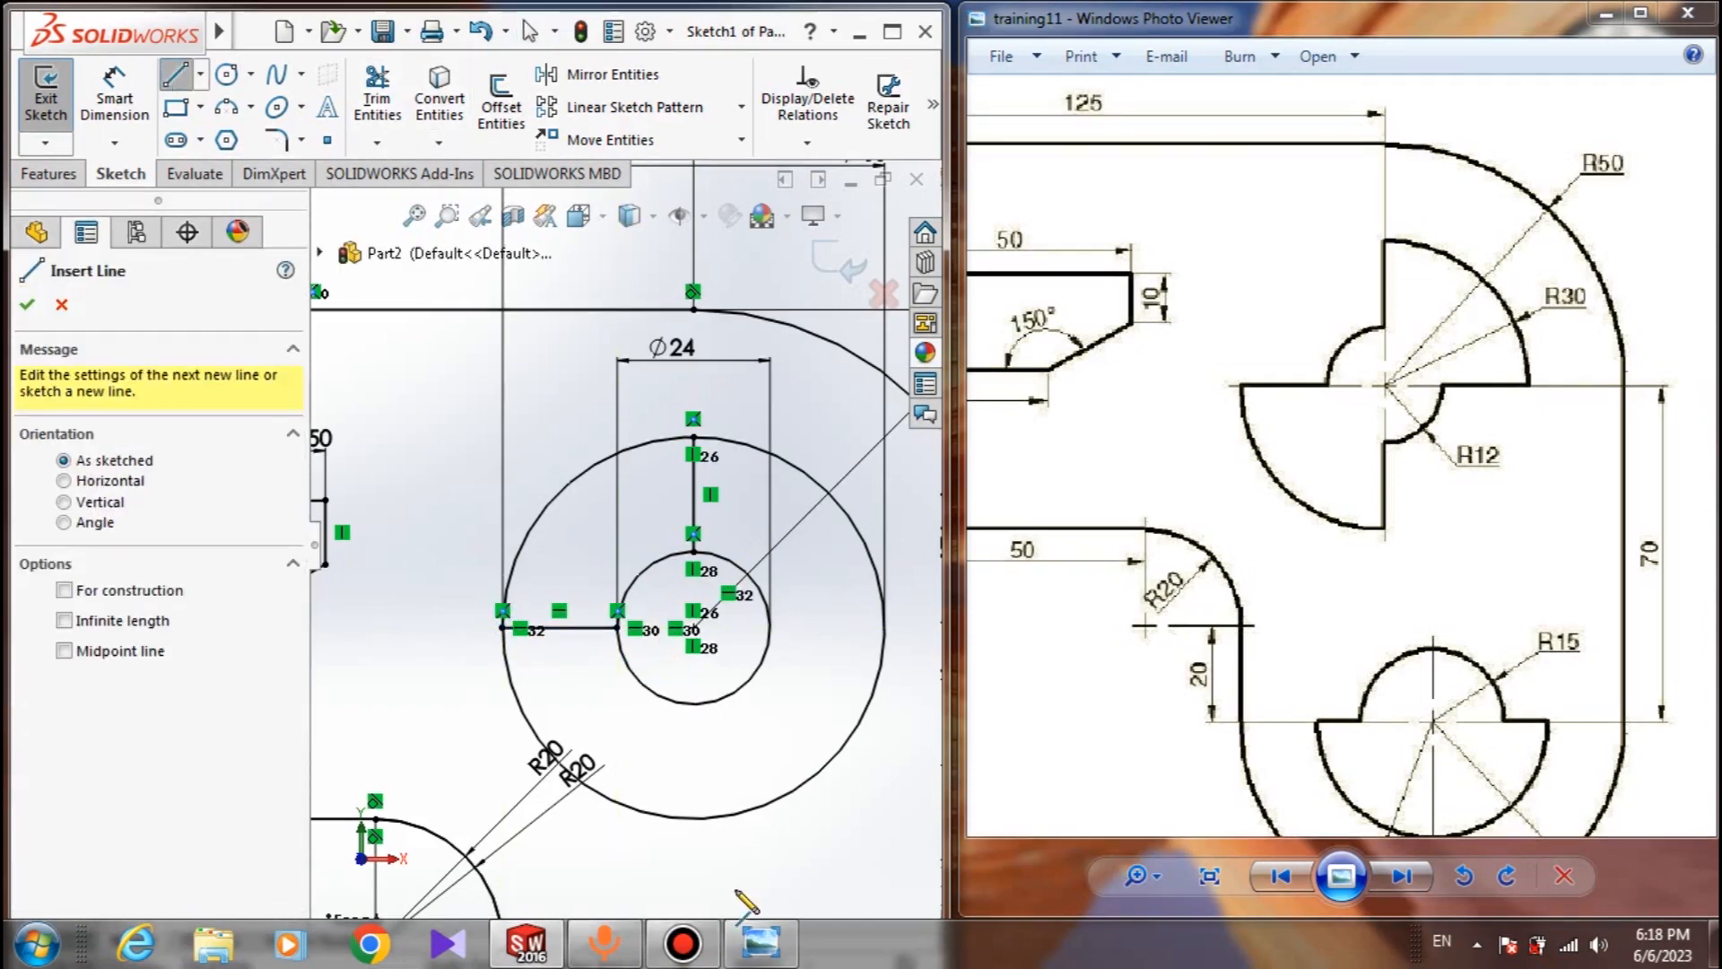
pyautogui.click(693, 819)
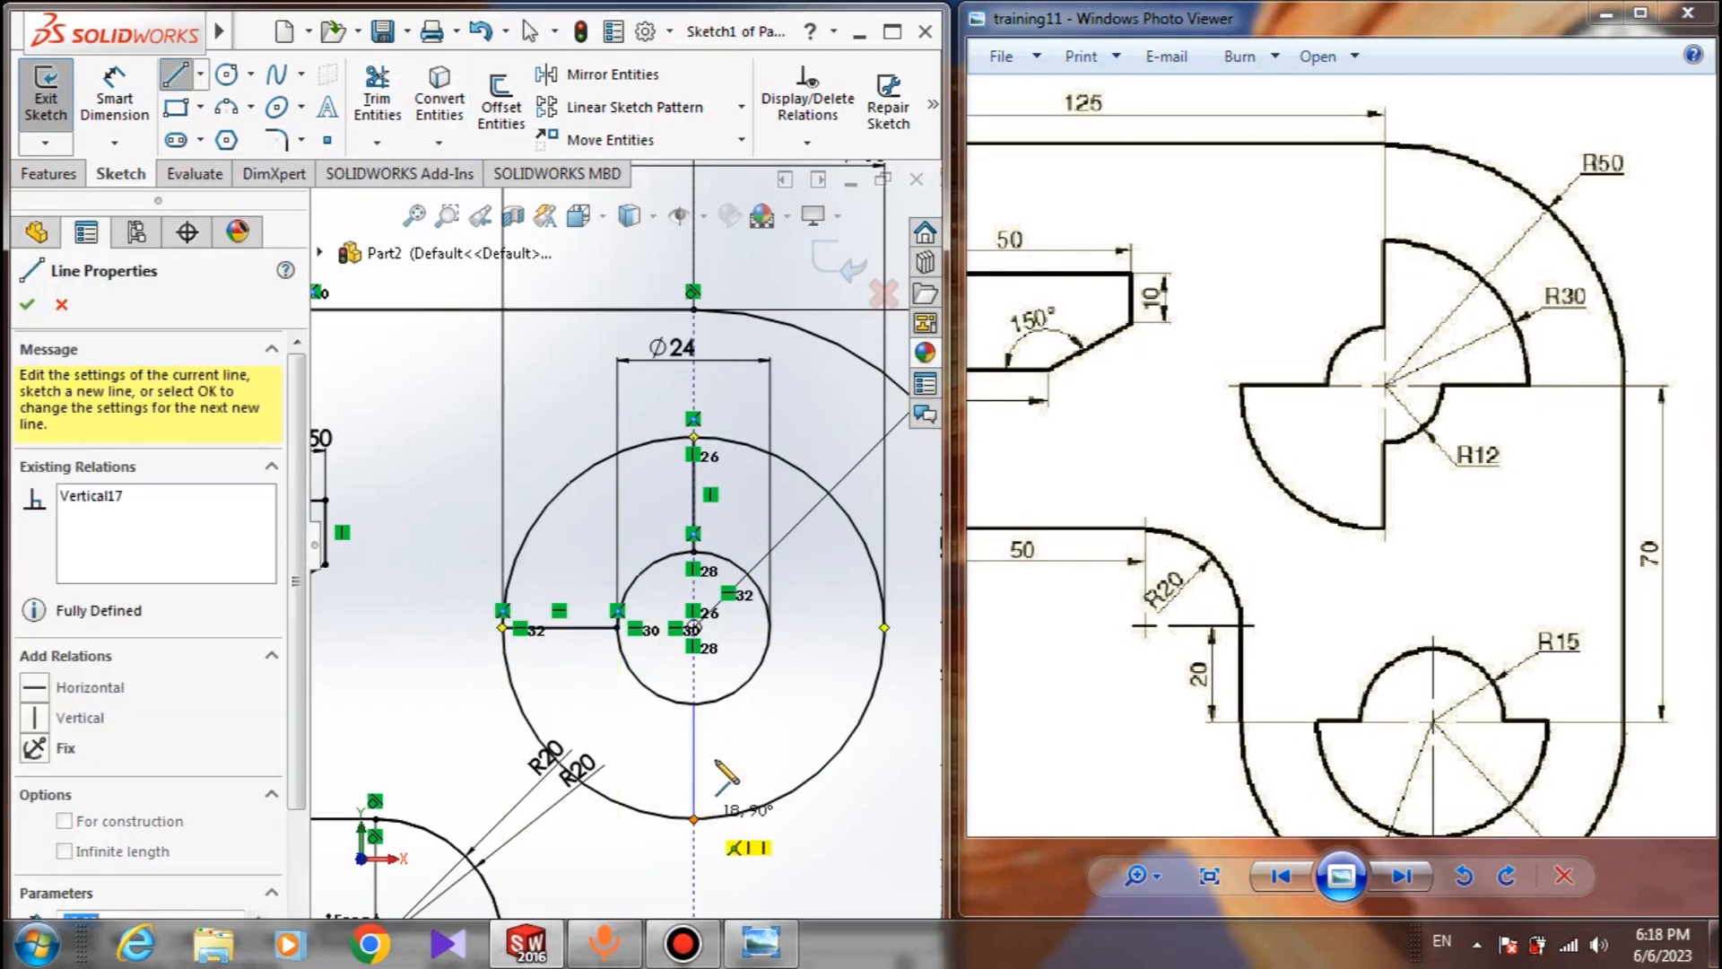
pyautogui.press('Escape')
pyautogui.click(187, 72)
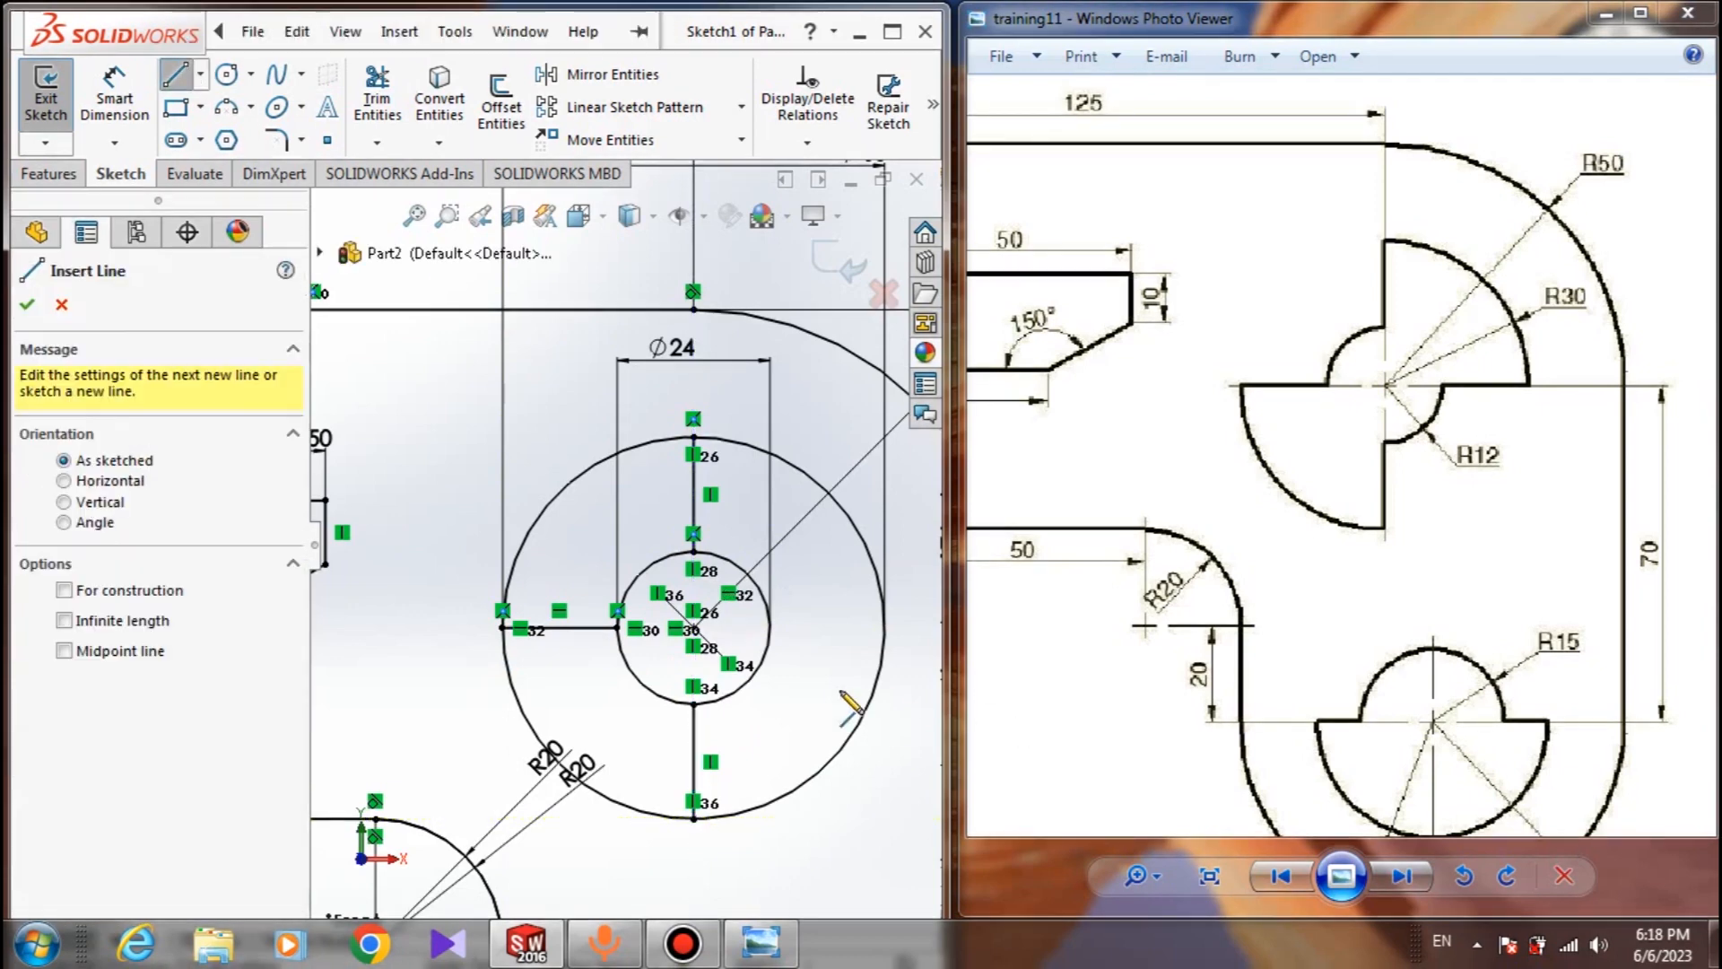
pyautogui.click(770, 628)
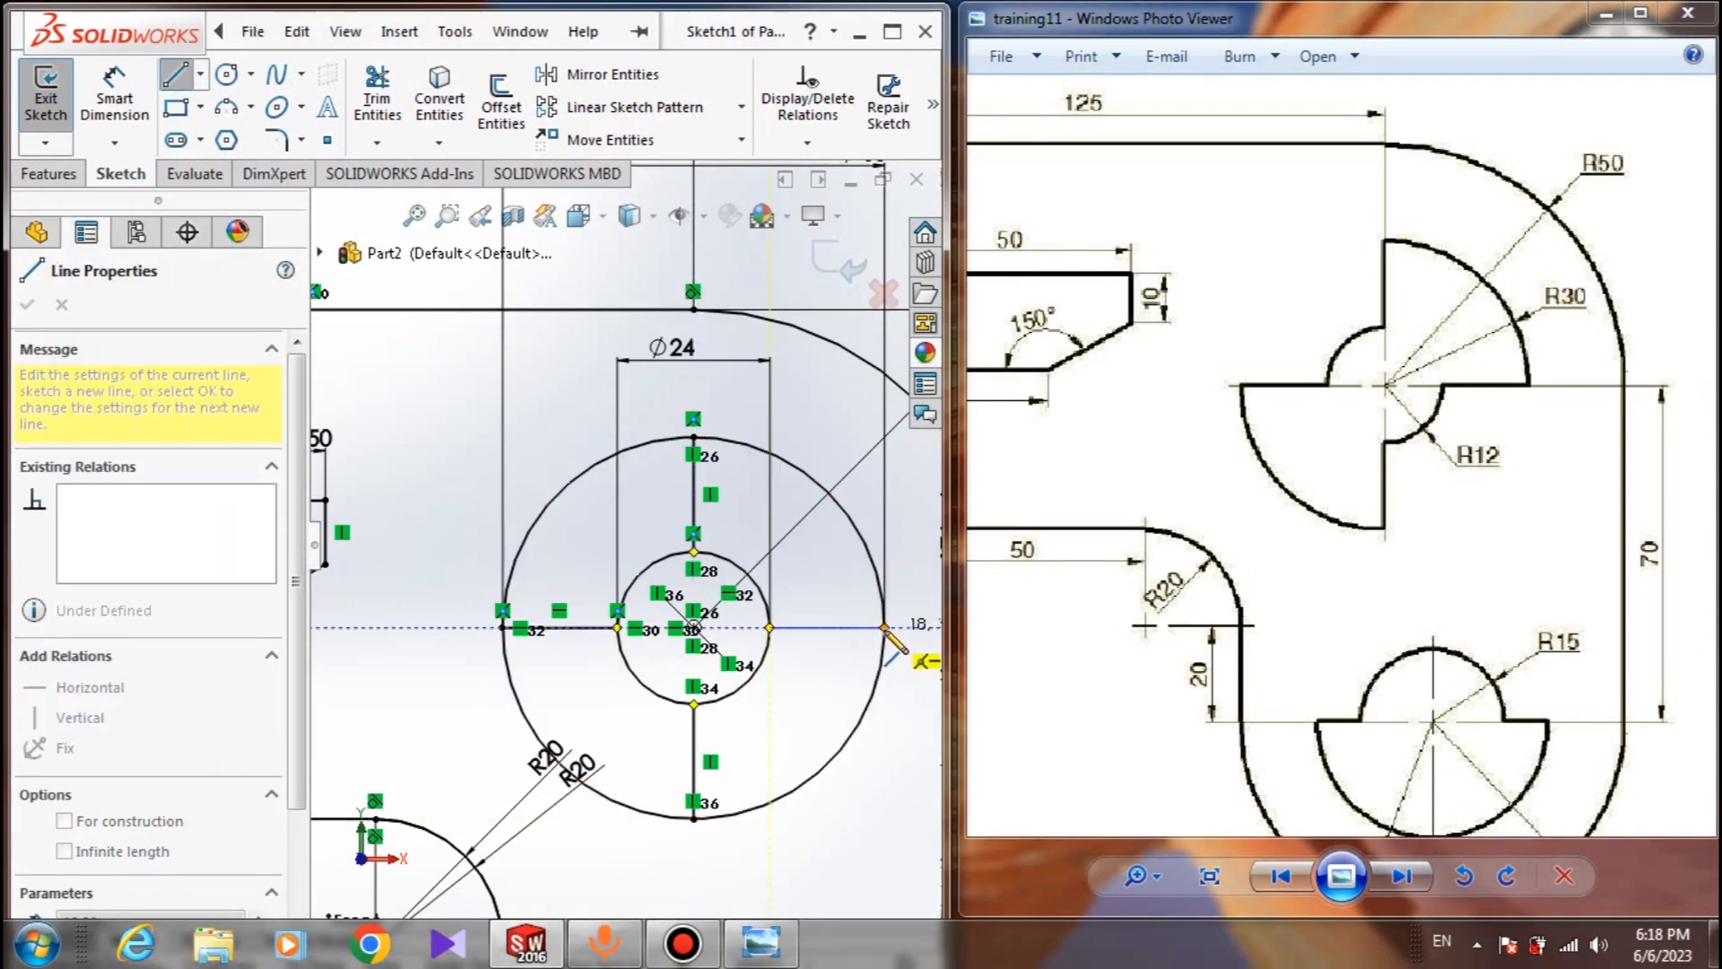
pyautogui.click(884, 629)
pyautogui.press('Escape')
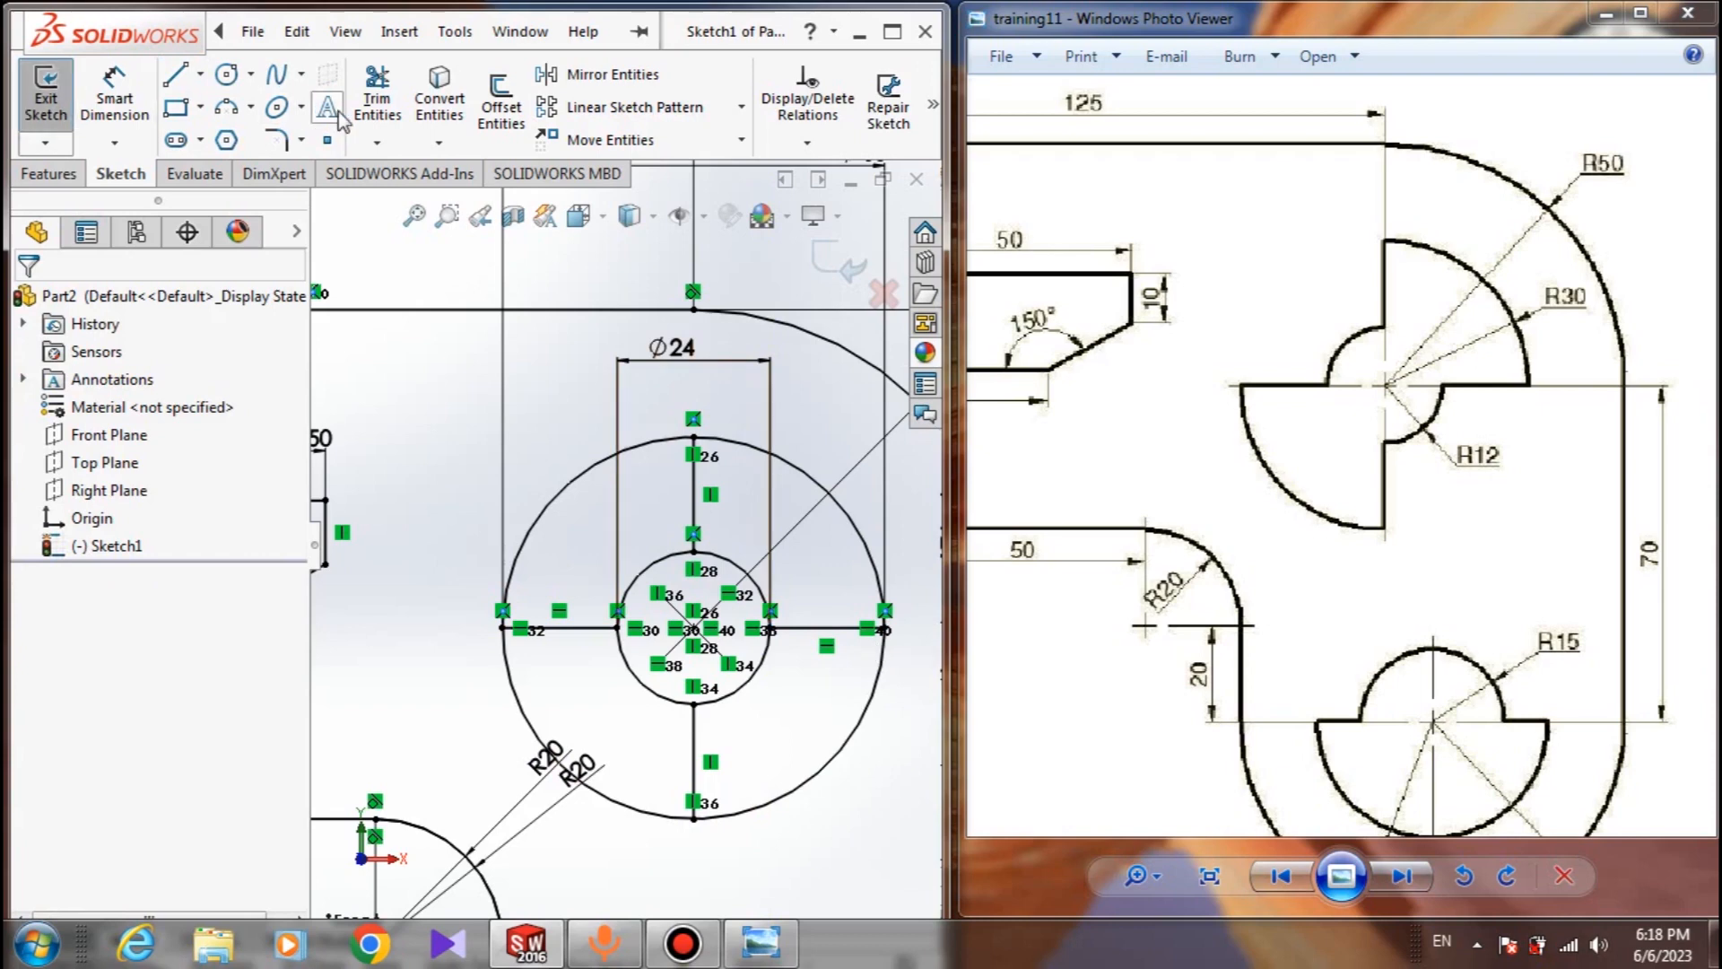
# Trim away the upper-left and lower-right quarters of the 60 mm circle
pyautogui.click(377, 98)
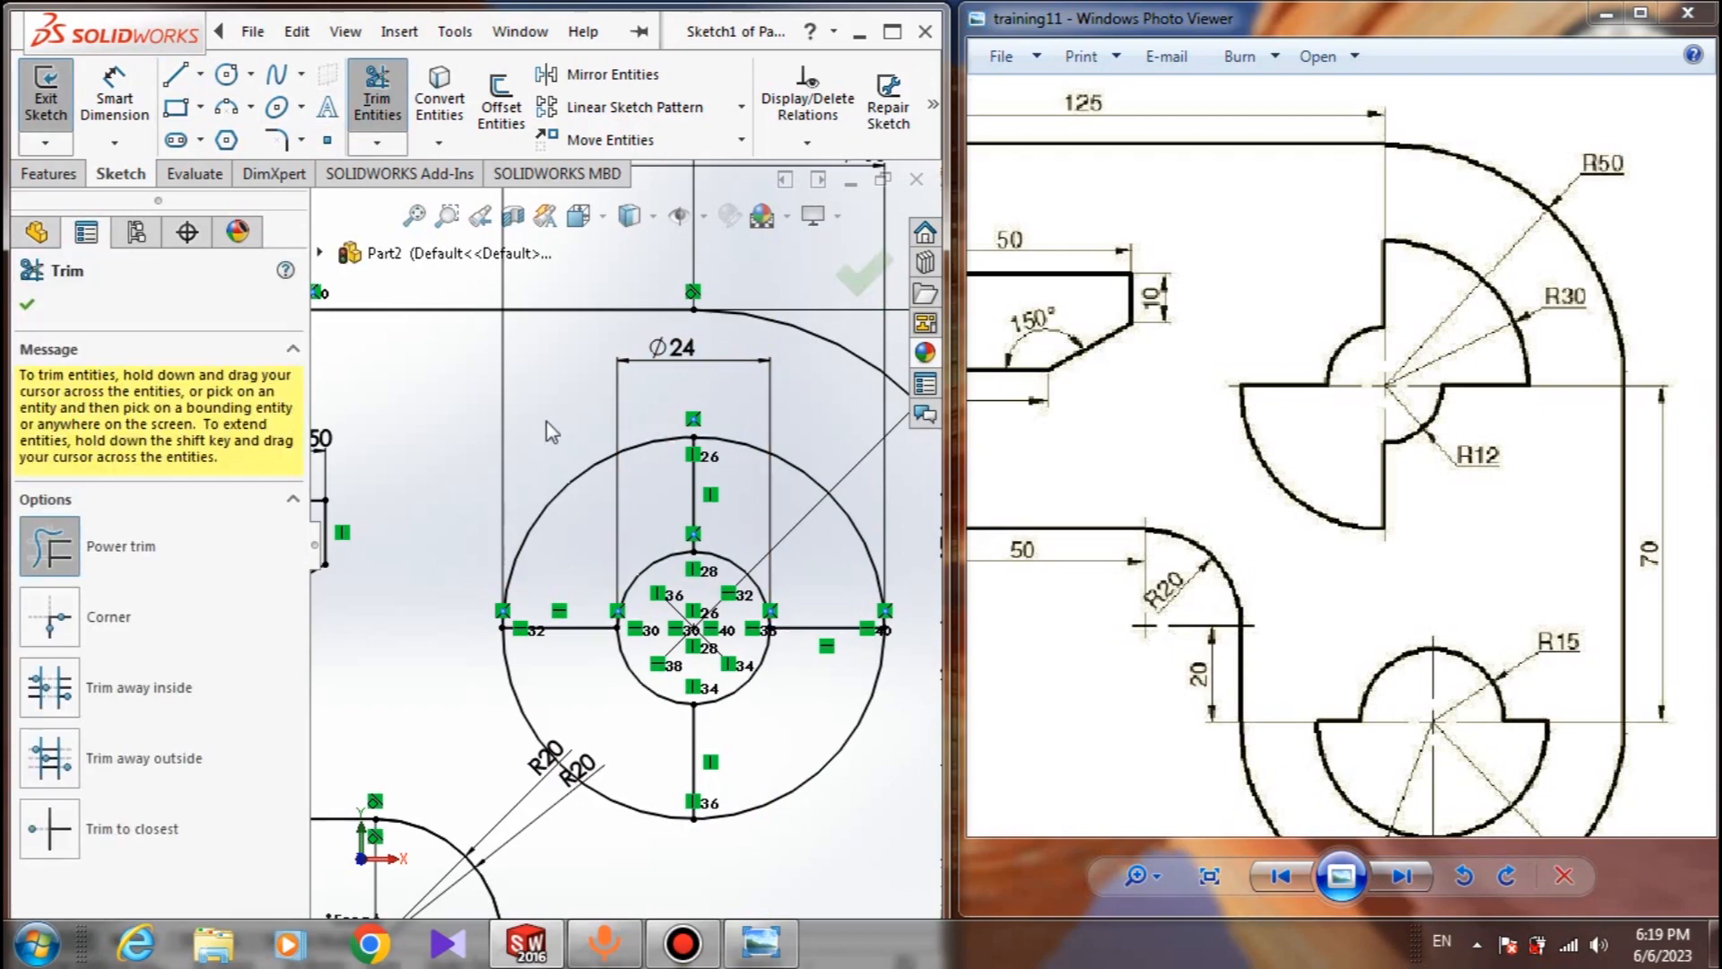
pyautogui.moveTo(551, 431); pyautogui.dragTo(581, 571)
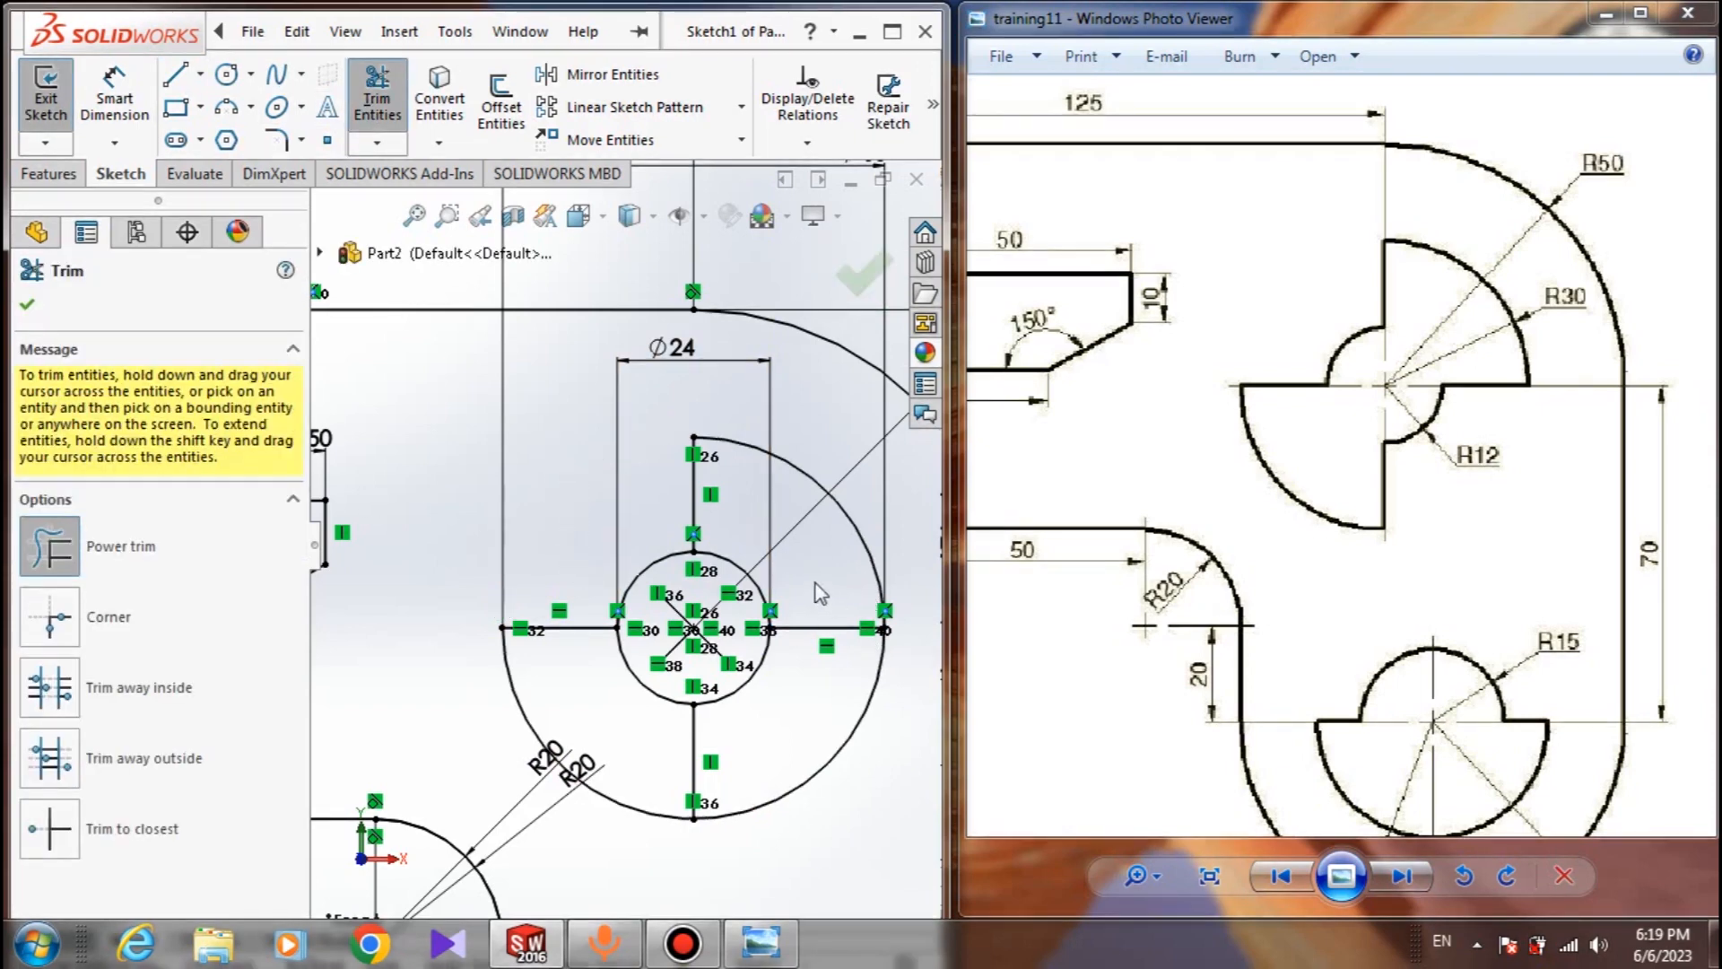
pyautogui.moveTo(767, 724); pyautogui.dragTo(854, 736)
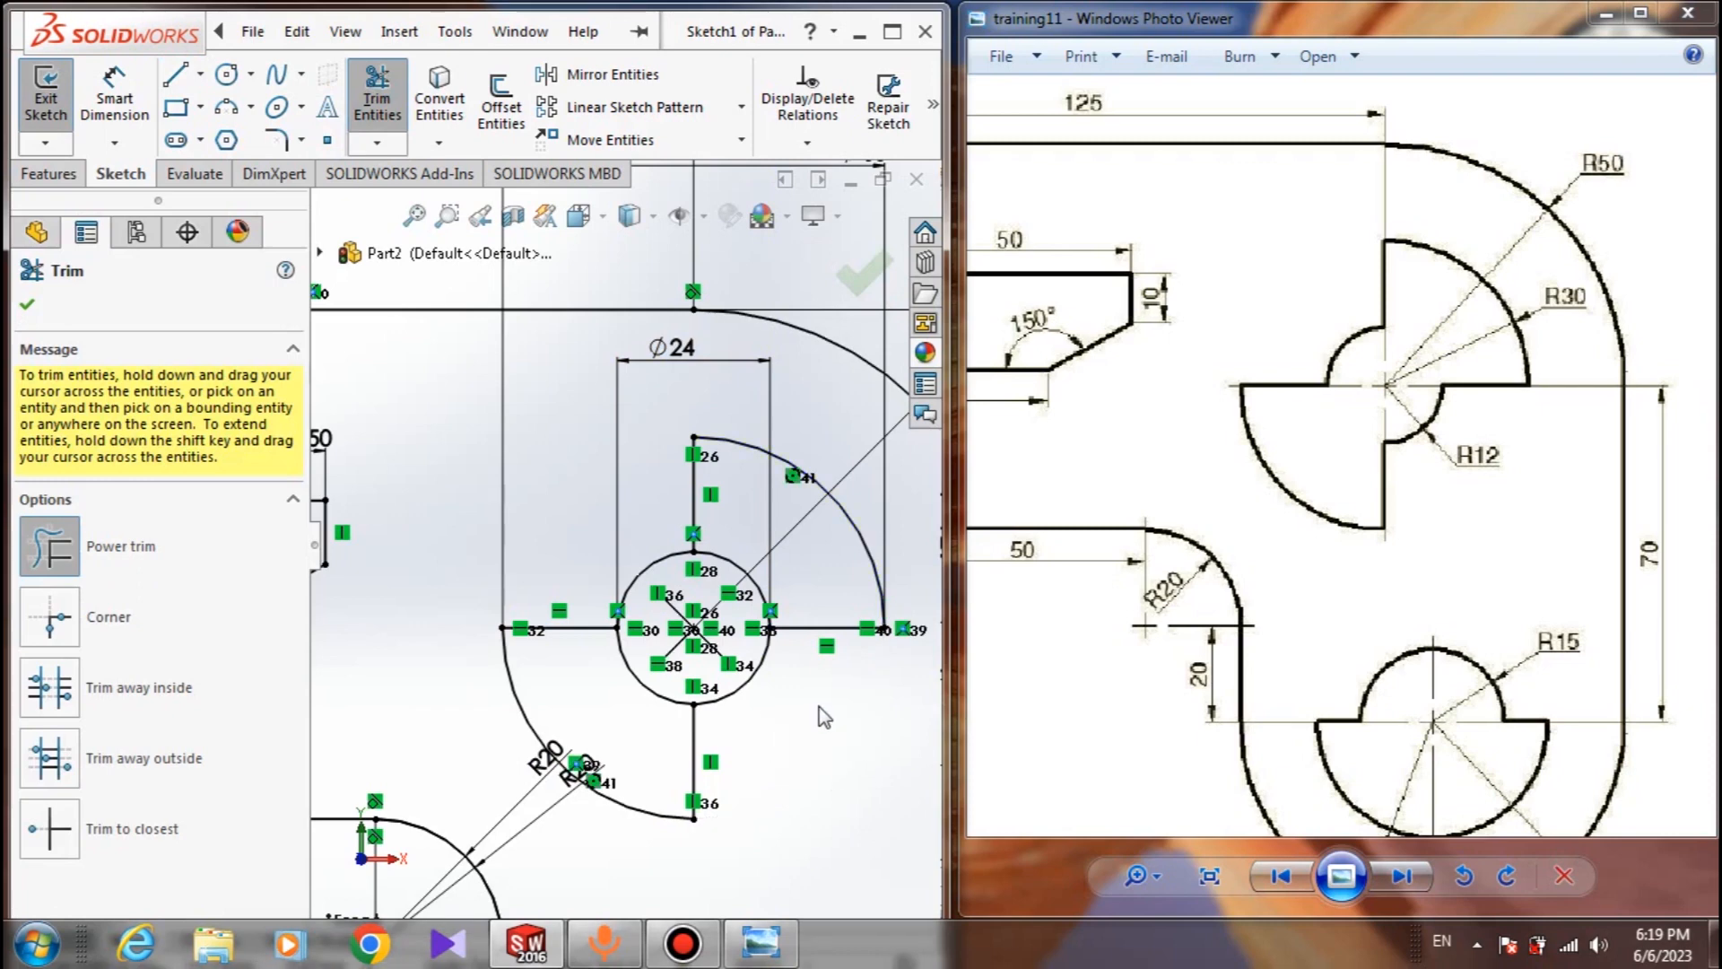
# Trim away the lower-left and upper-right quarters of the 24 mm circle and finish trimming
pyautogui.scroll(3, 623, 547)
pyautogui.scroll(-4, 684, 620)
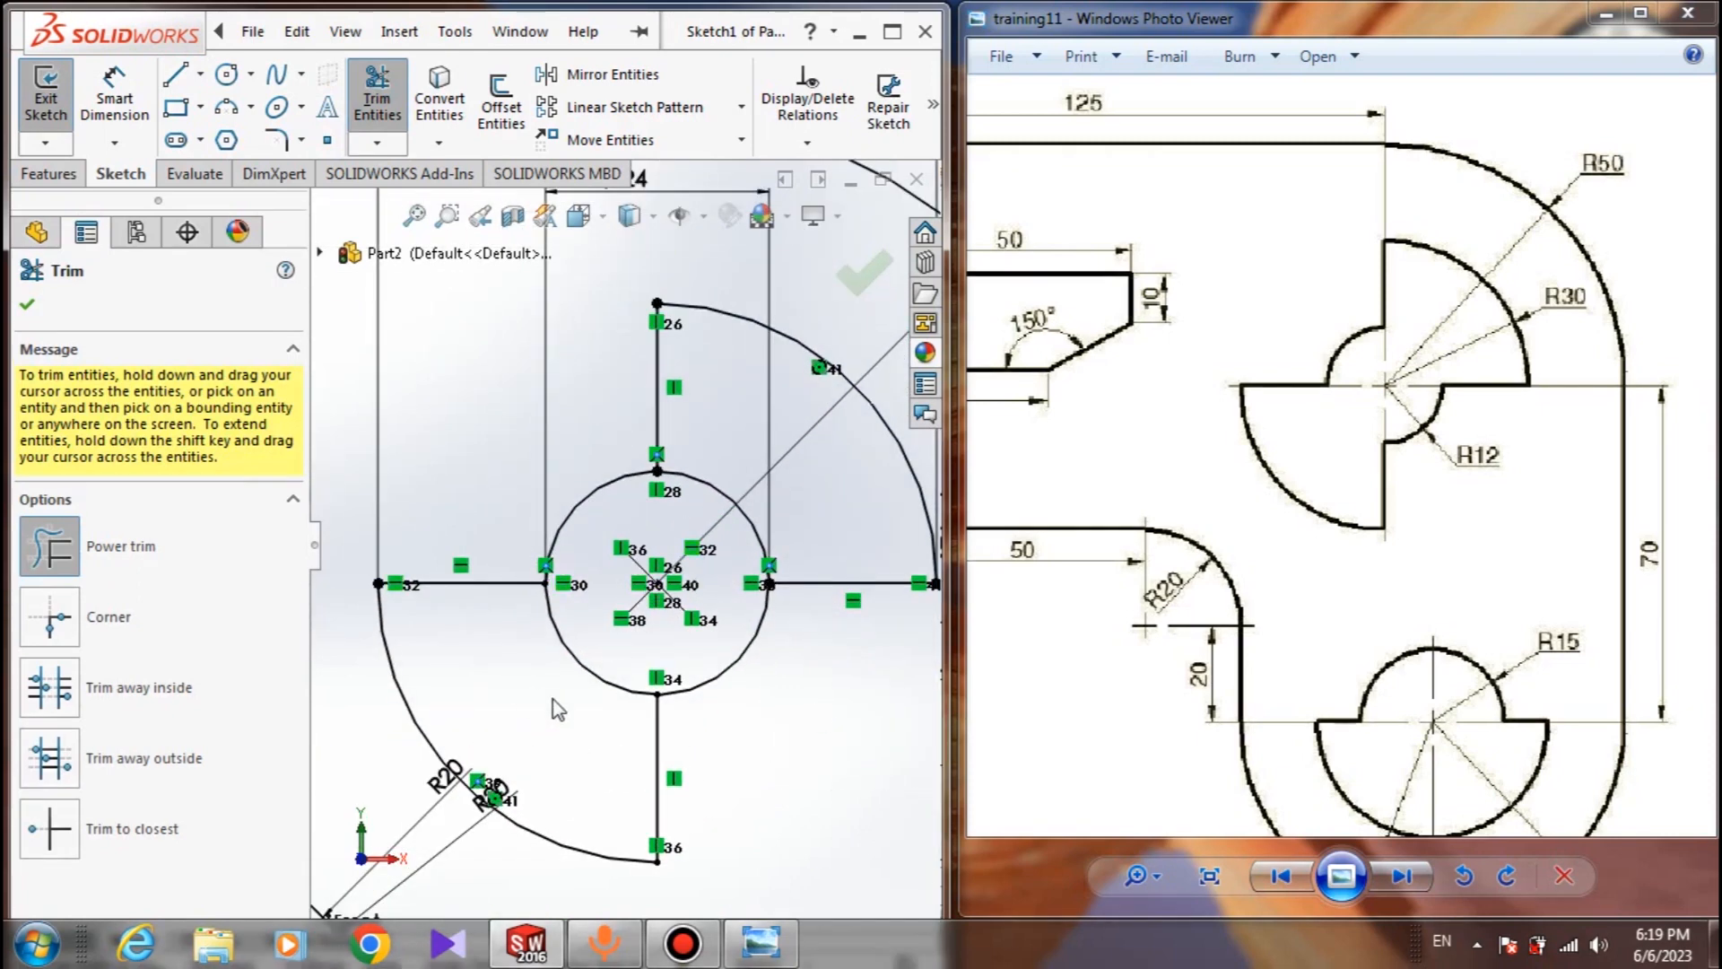
pyautogui.moveTo(500, 688); pyautogui.dragTo(585, 633)
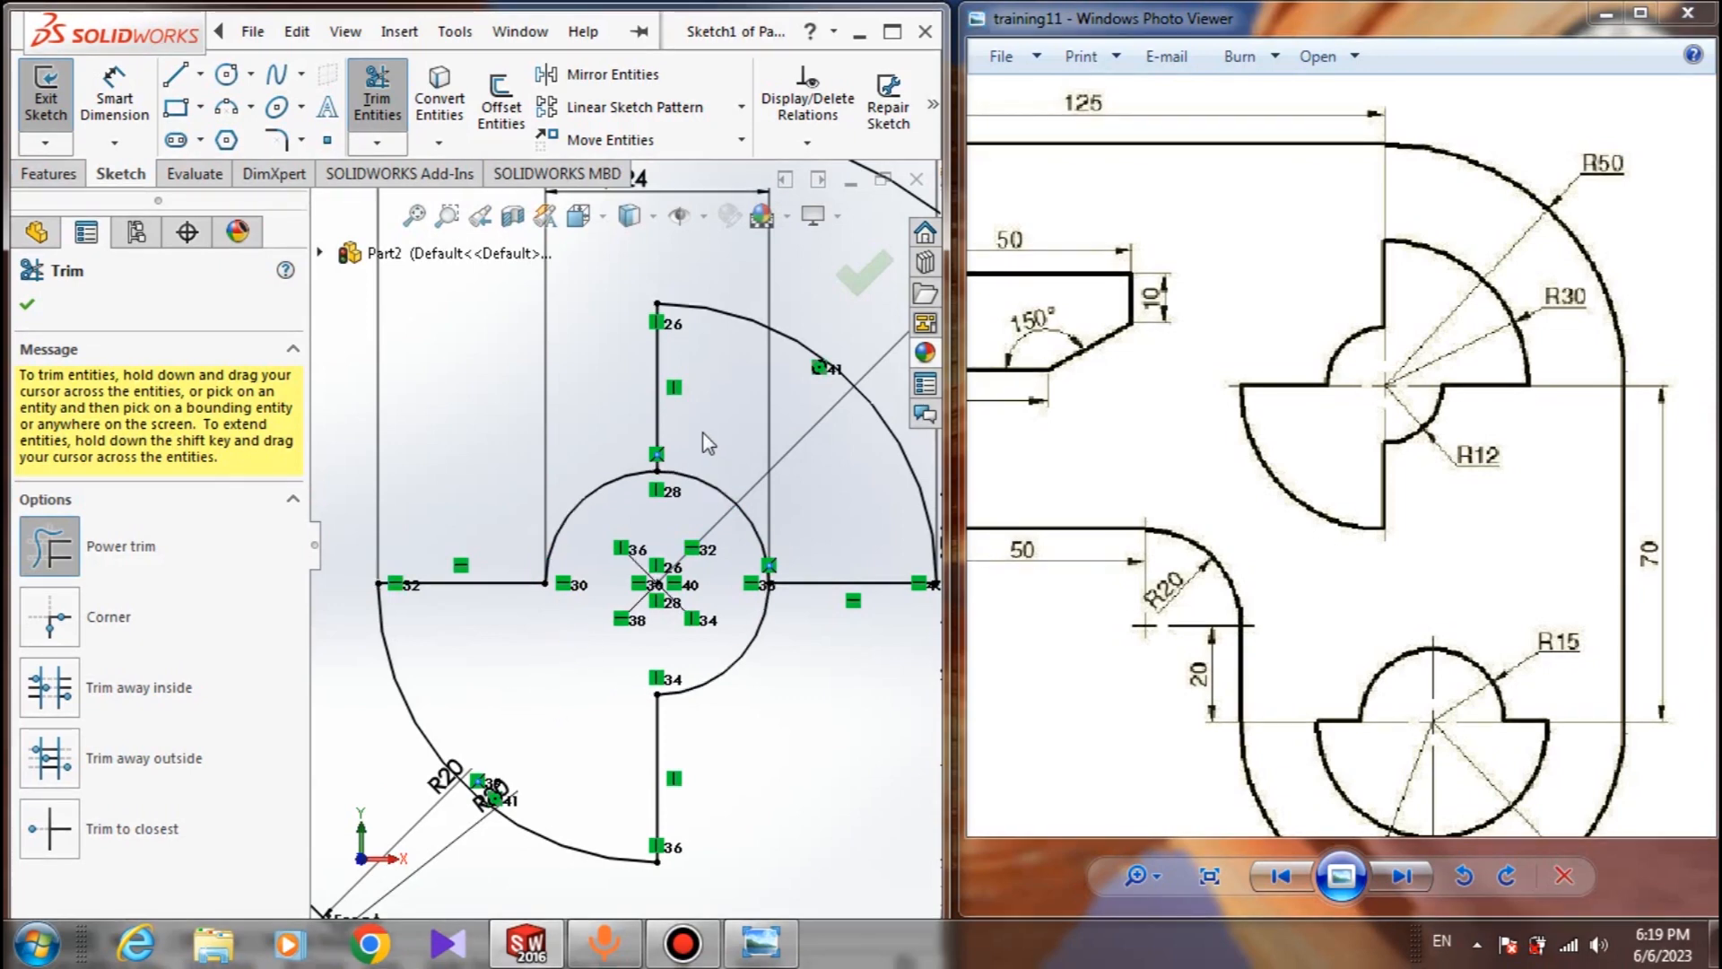
pyautogui.moveTo(709, 443); pyautogui.dragTo(690, 501)
pyautogui.scroll(5, 673, 507)
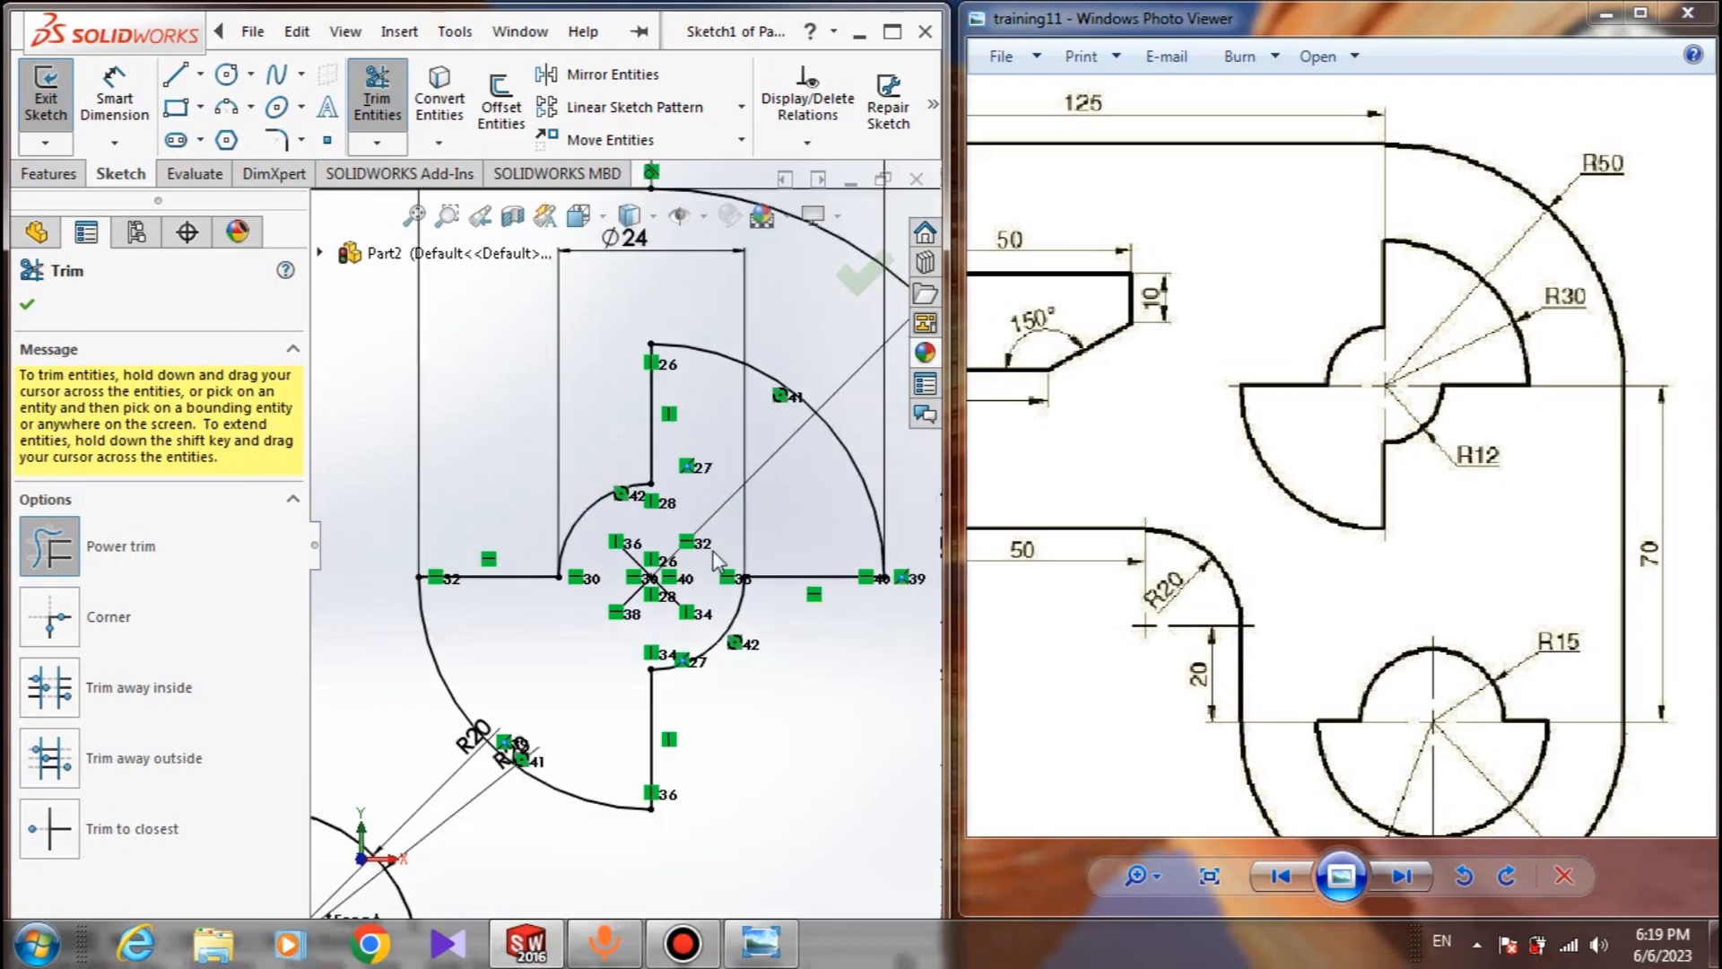
pyautogui.scroll(2, 503, 502)
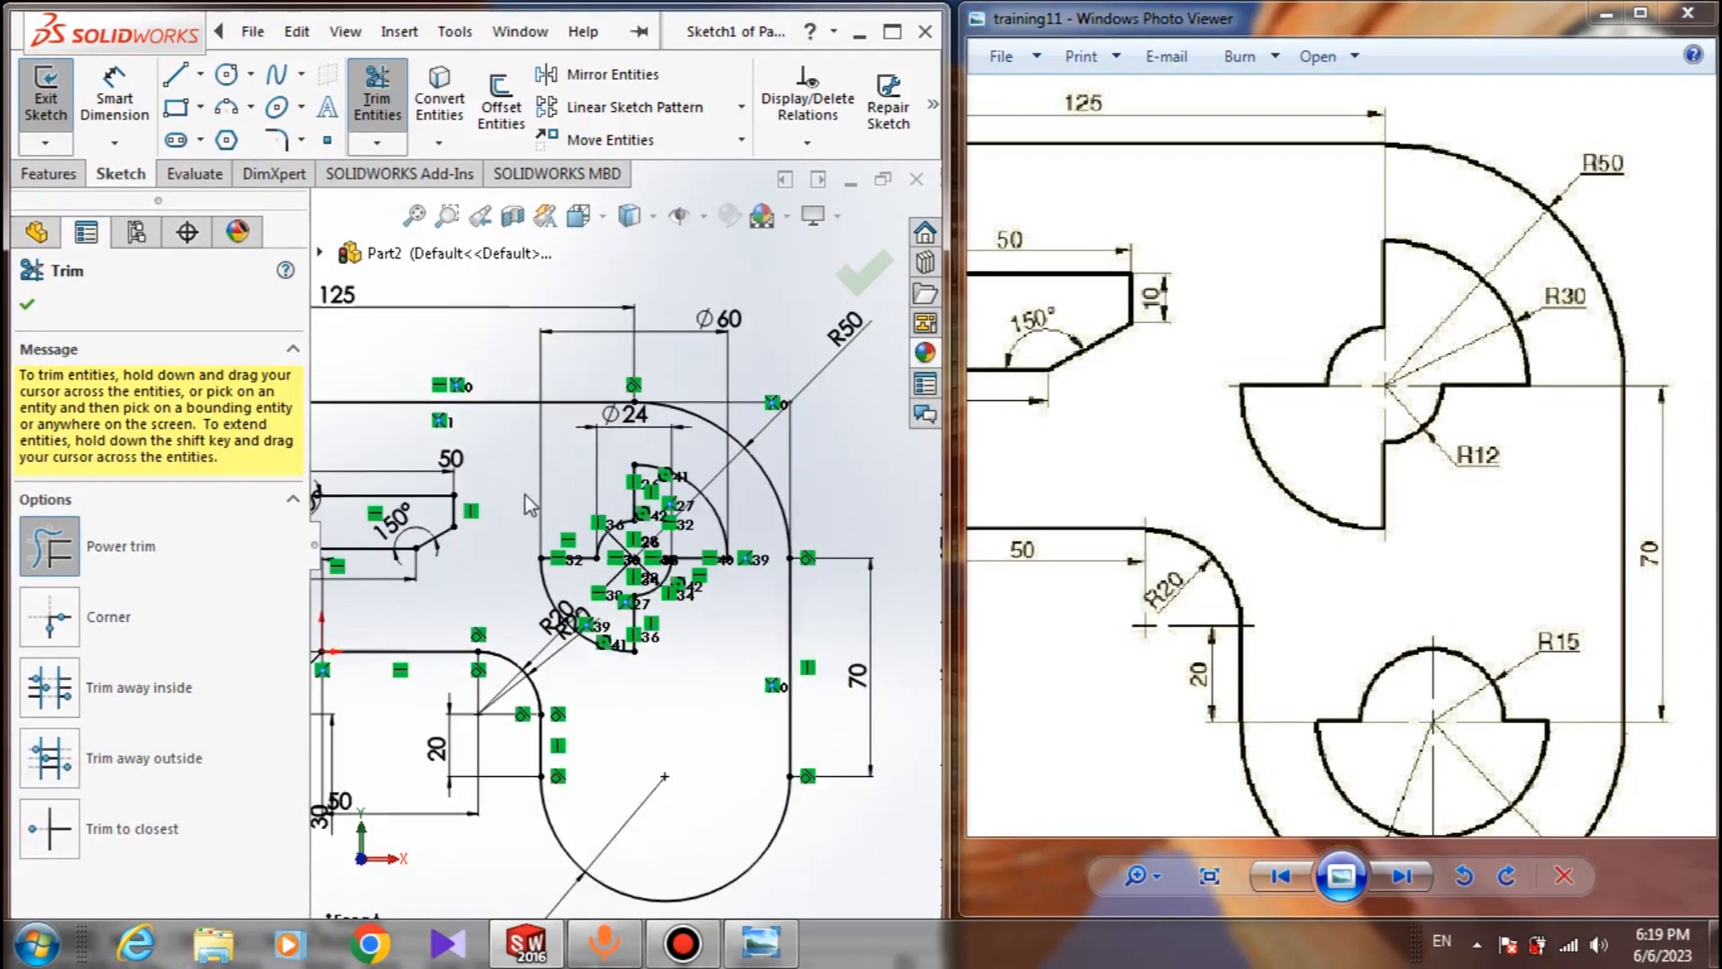
pyautogui.click(28, 308)
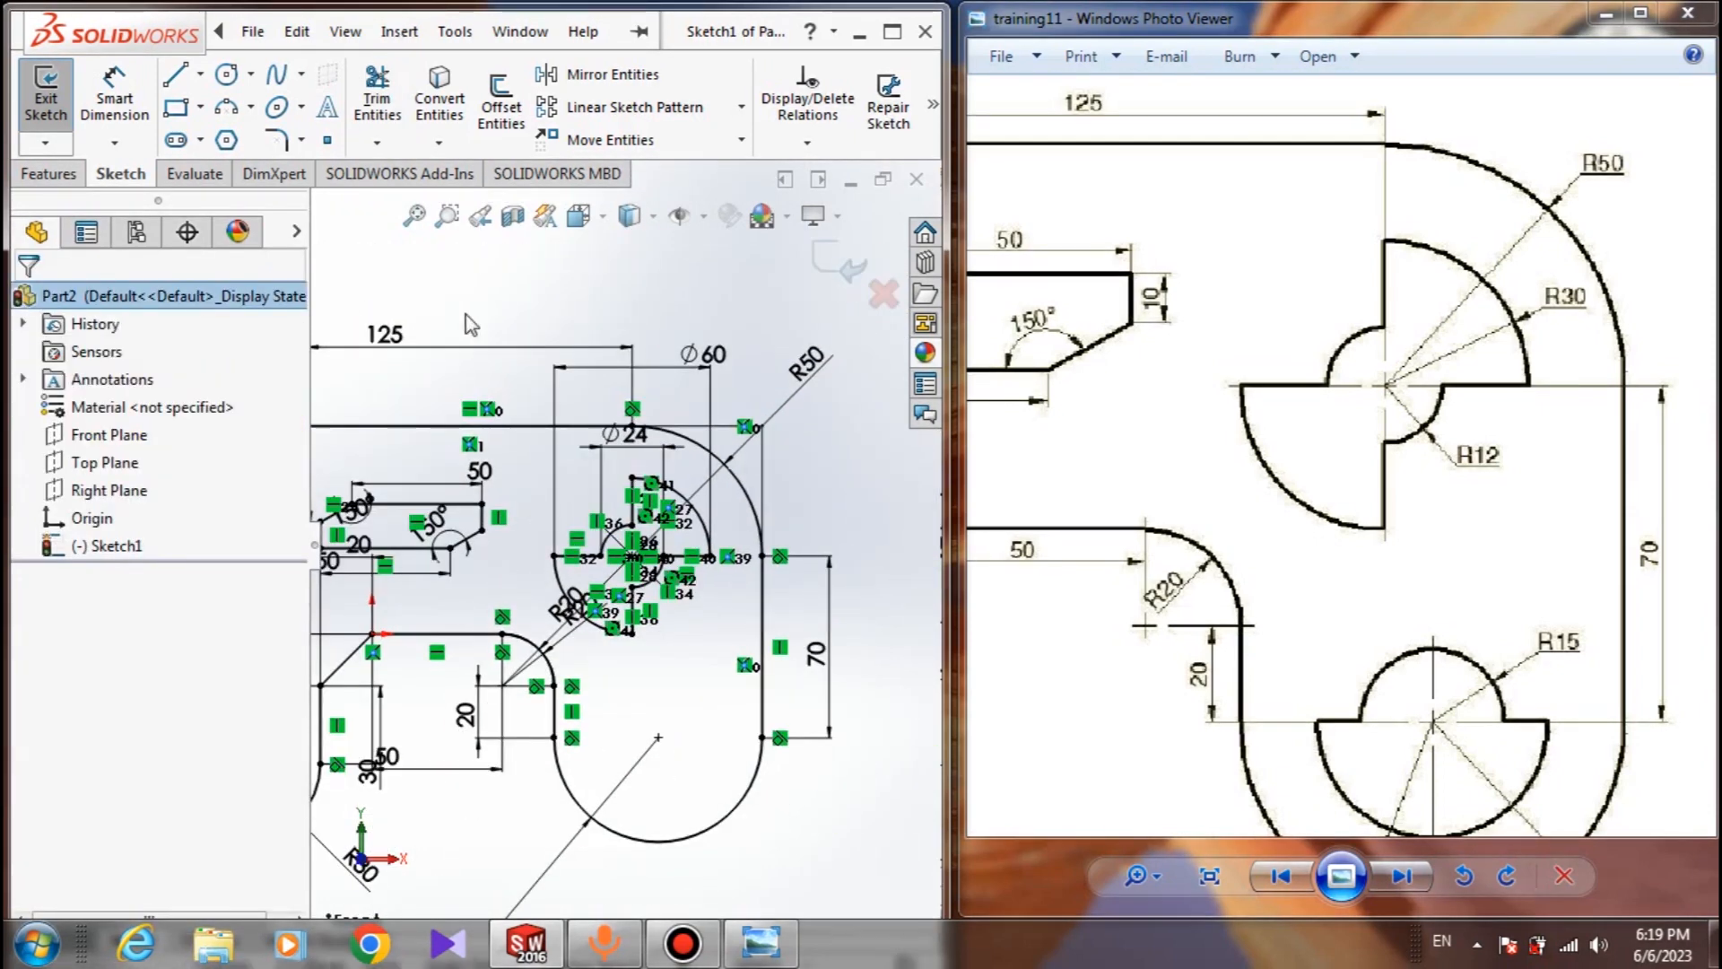
# Draw two concentric circles, about 60 mm and 39 mm in diameter, centred on the R40 arc's centre point
pyautogui.scroll(3, 615, 518)
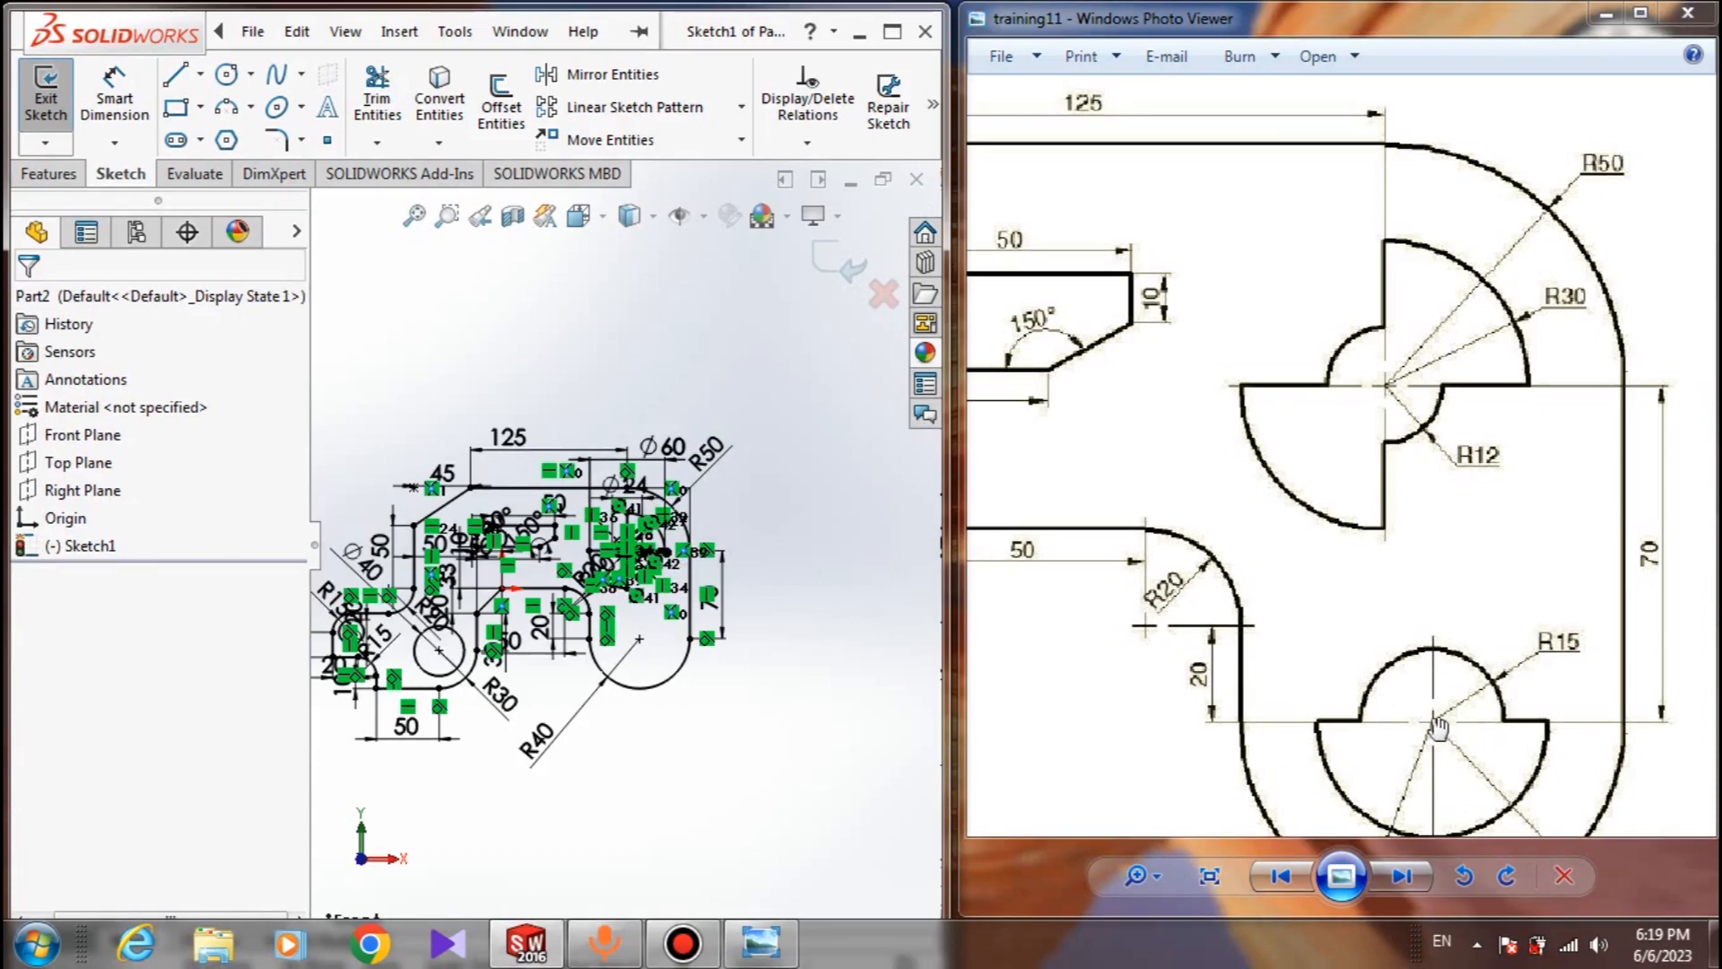
pyautogui.scroll(2, 1418, 718)
pyautogui.scroll(-2, 1418, 718)
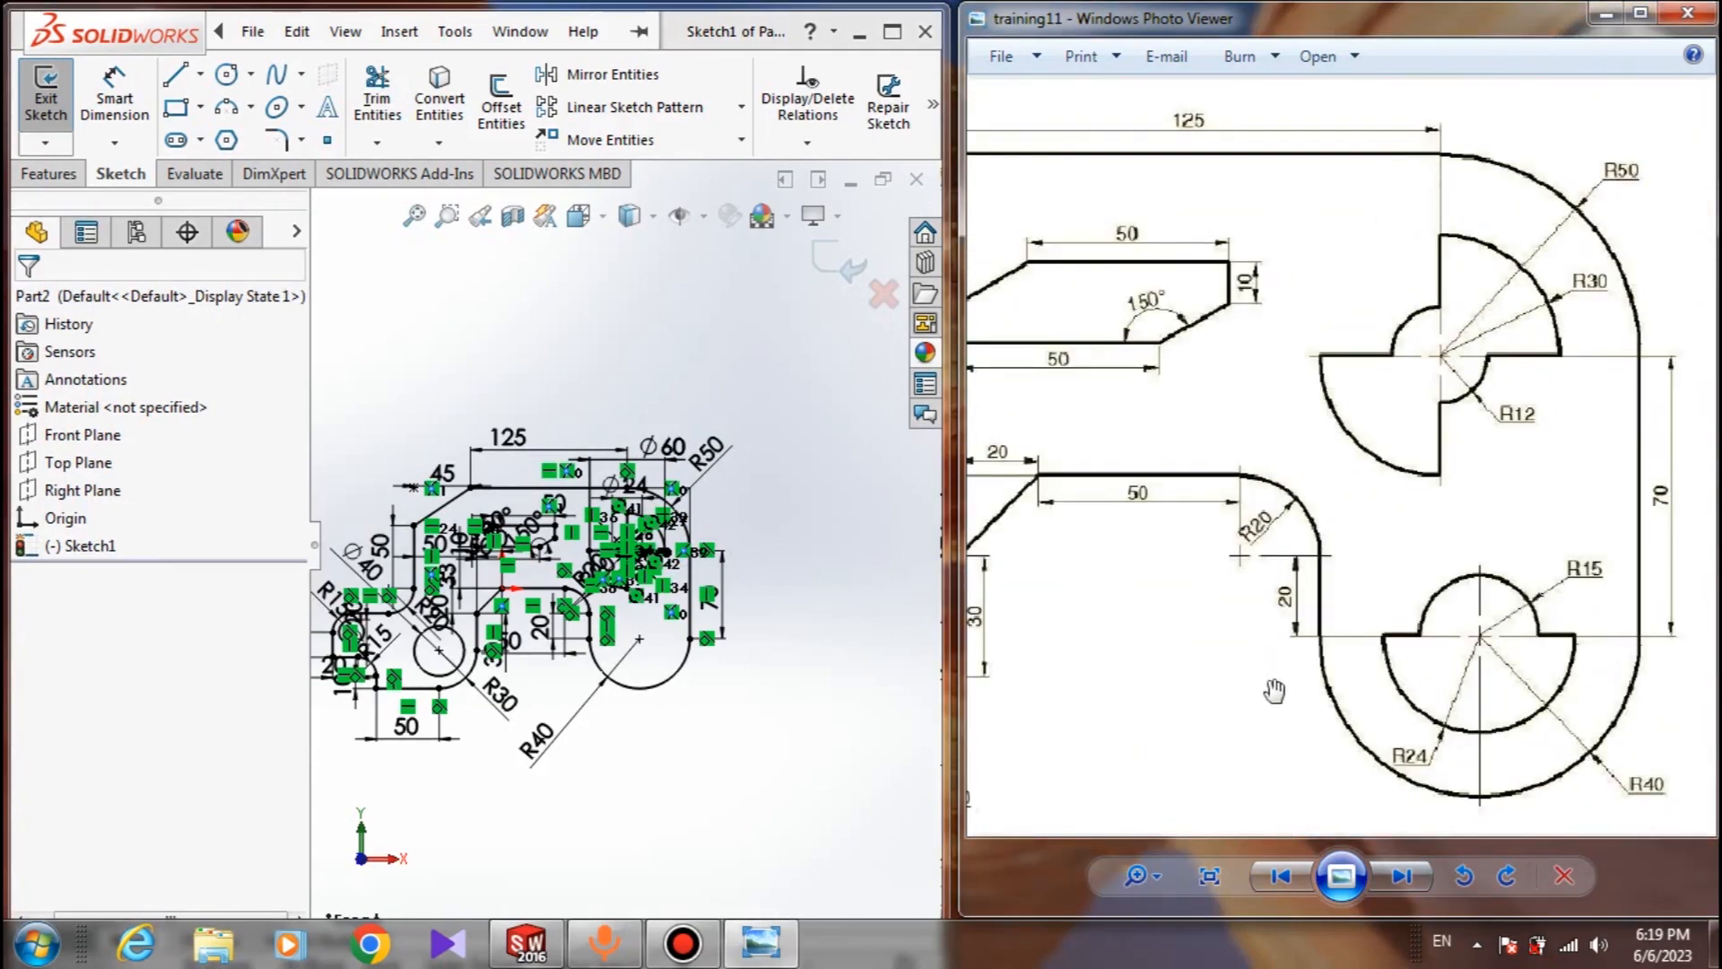
pyautogui.click(226, 74)
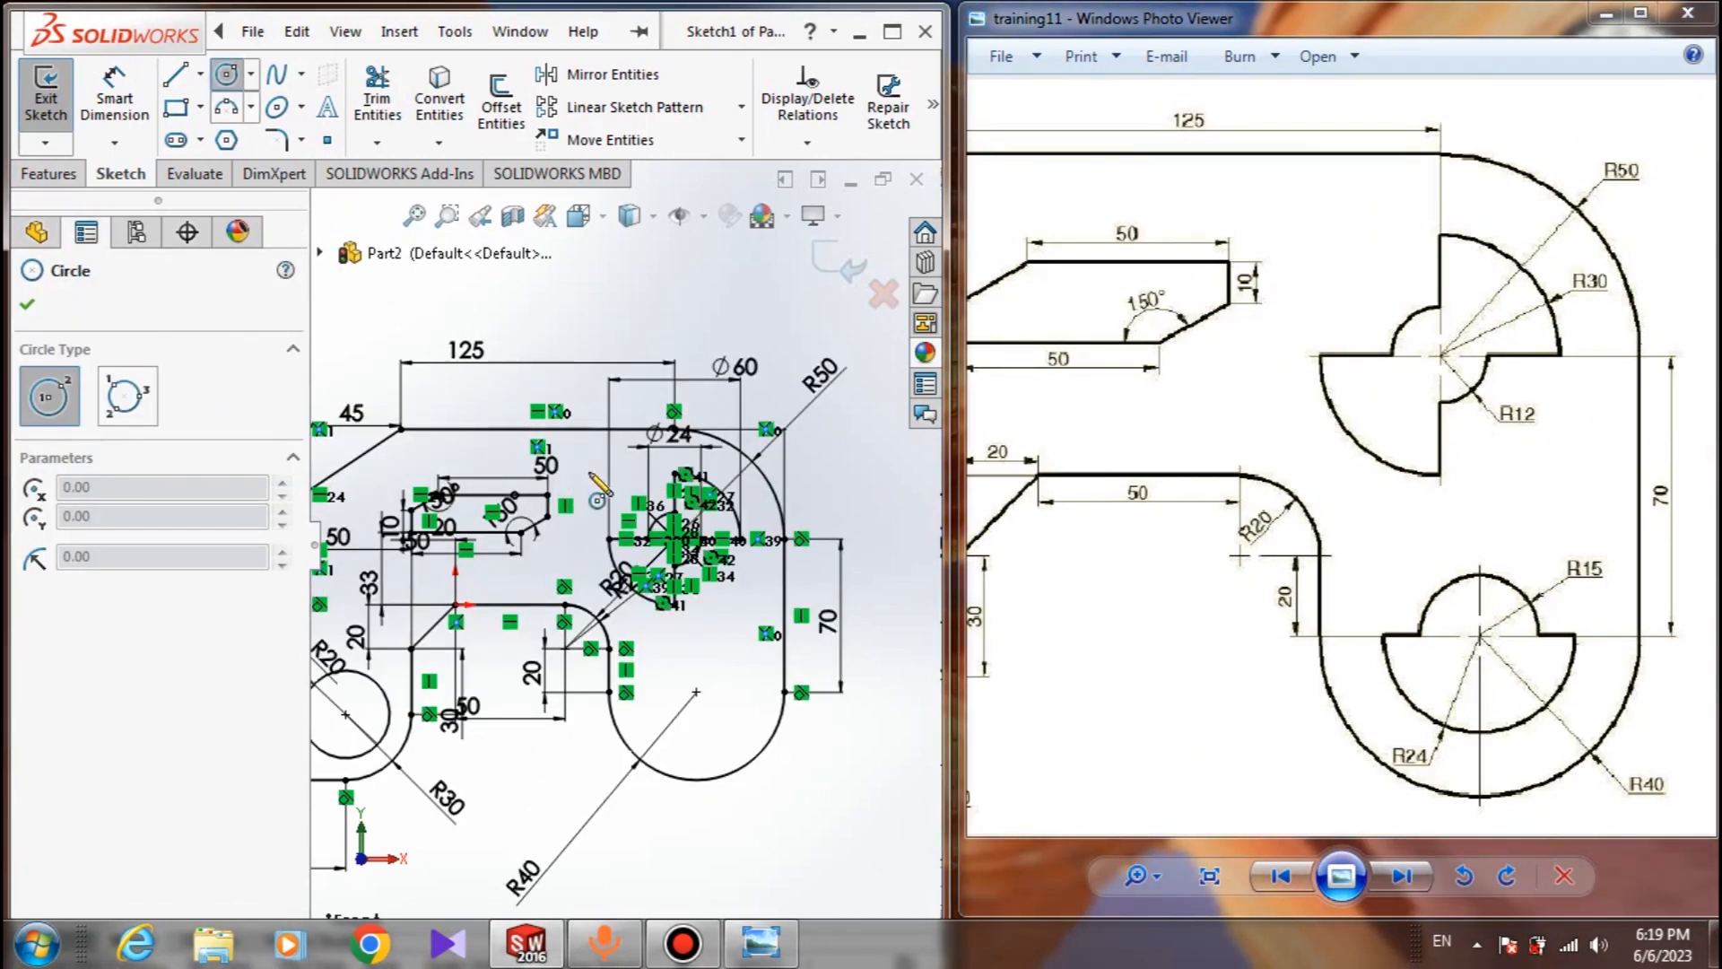
pyautogui.scroll(-3, 669, 708)
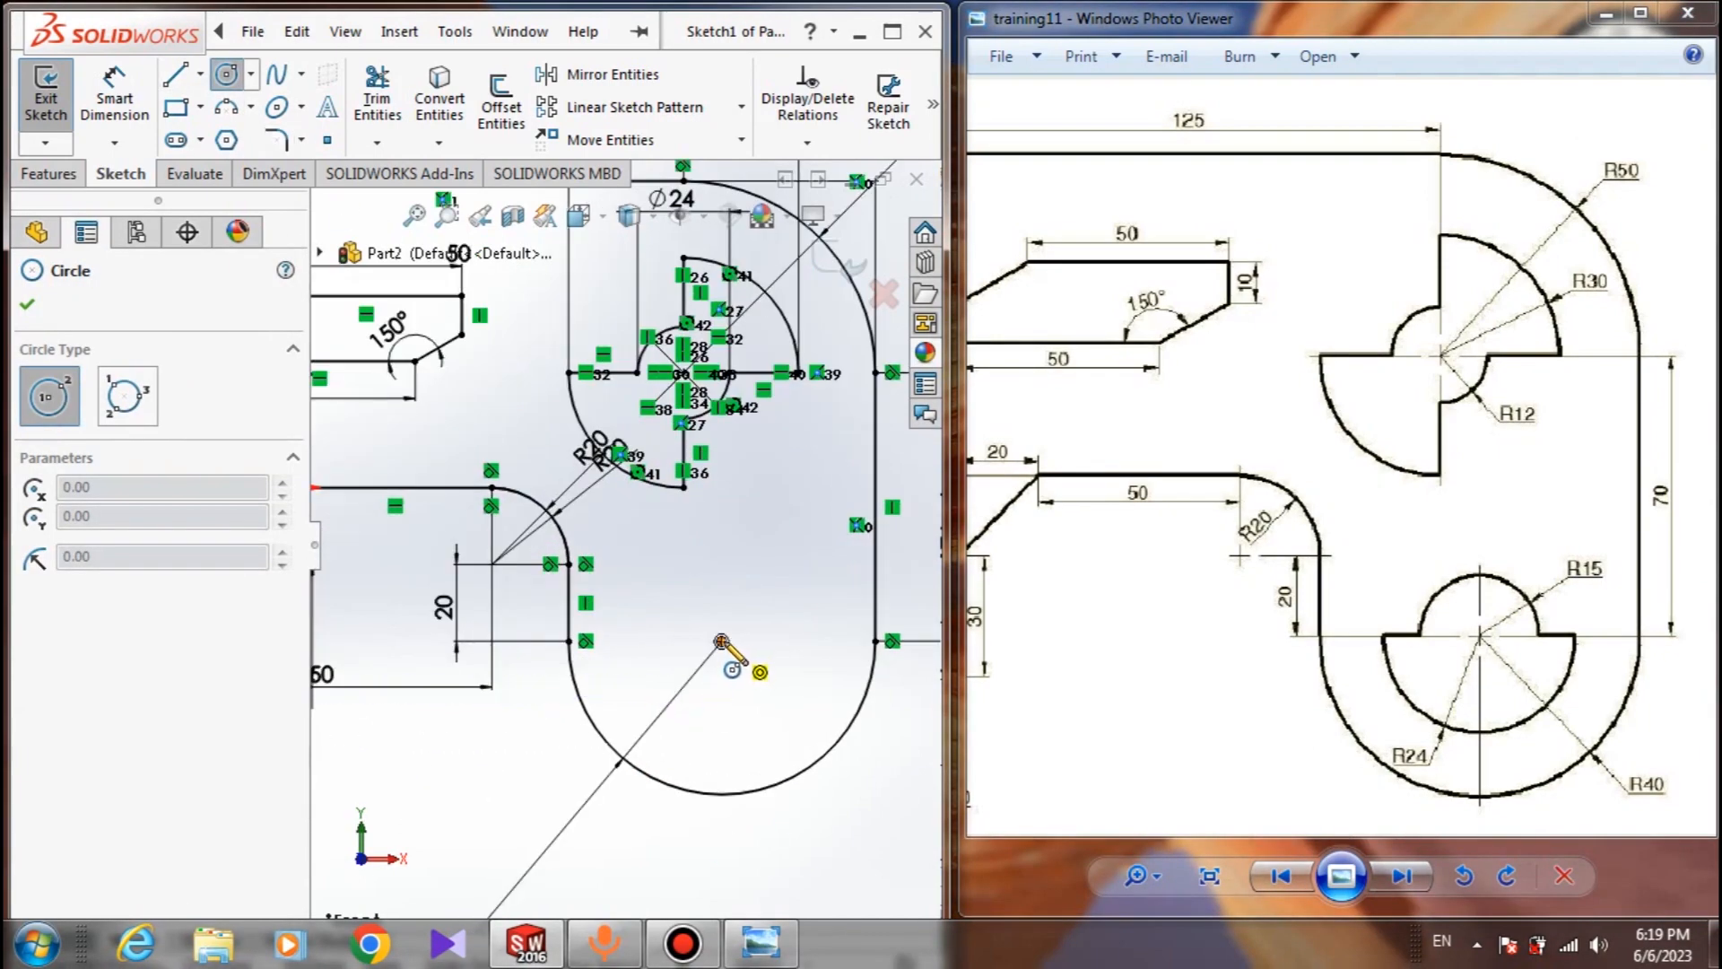
pyautogui.click(721, 641)
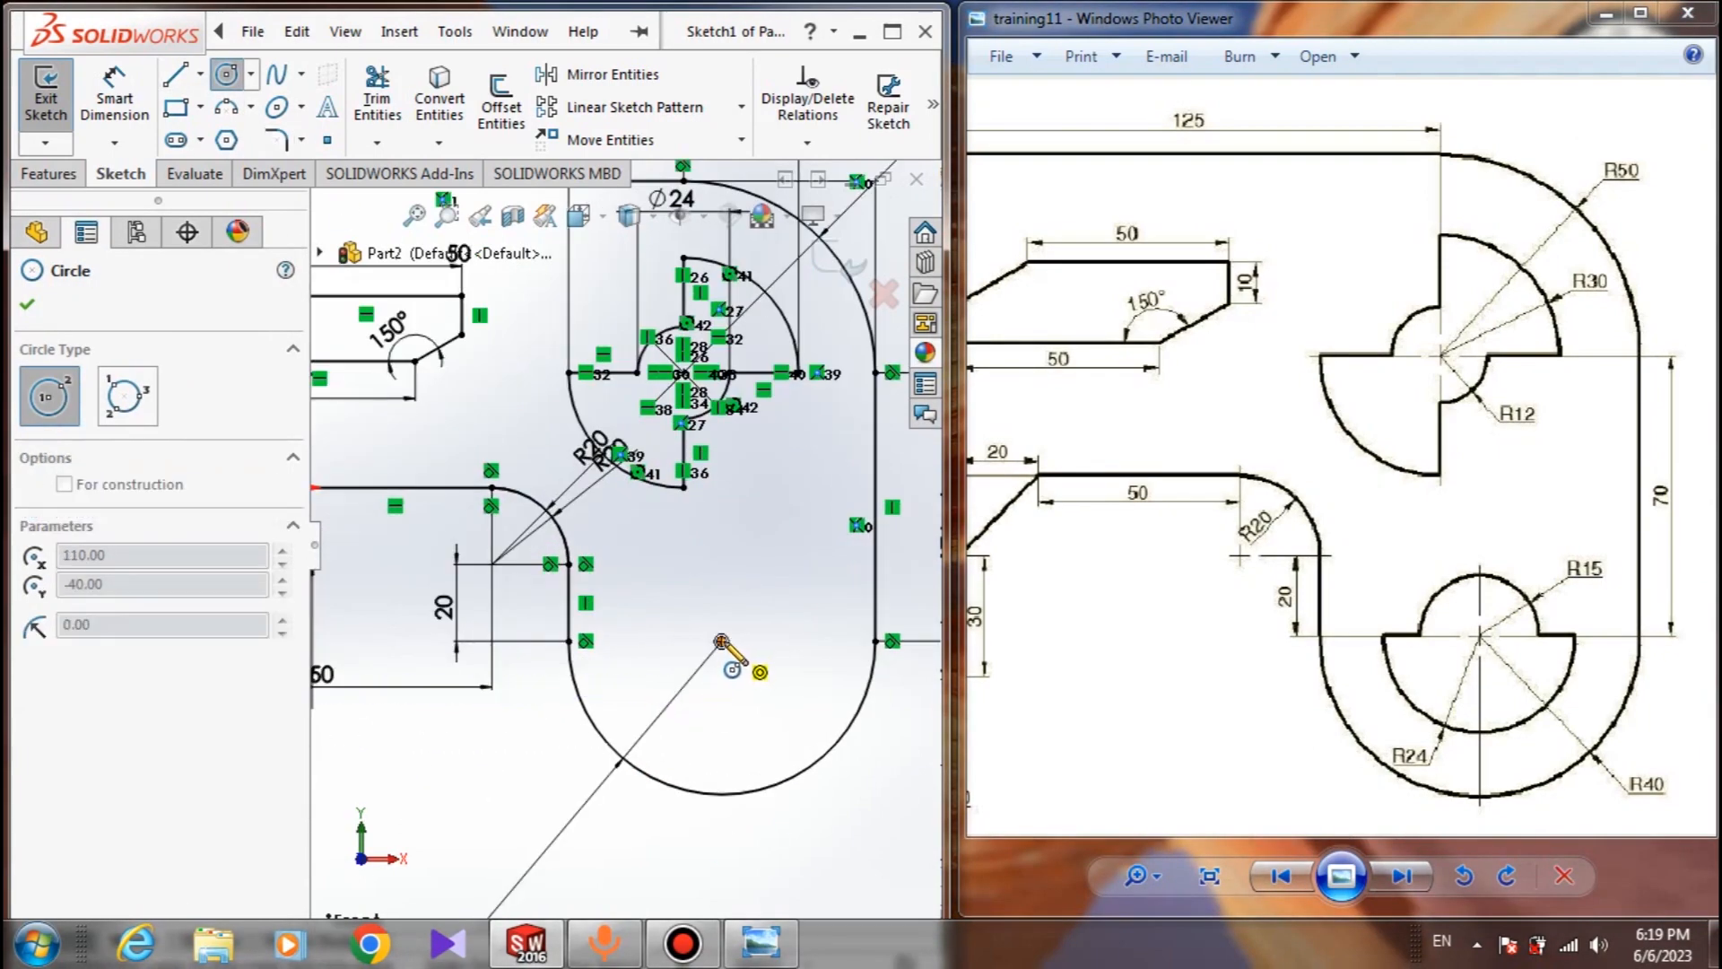
pyautogui.click(781, 743)
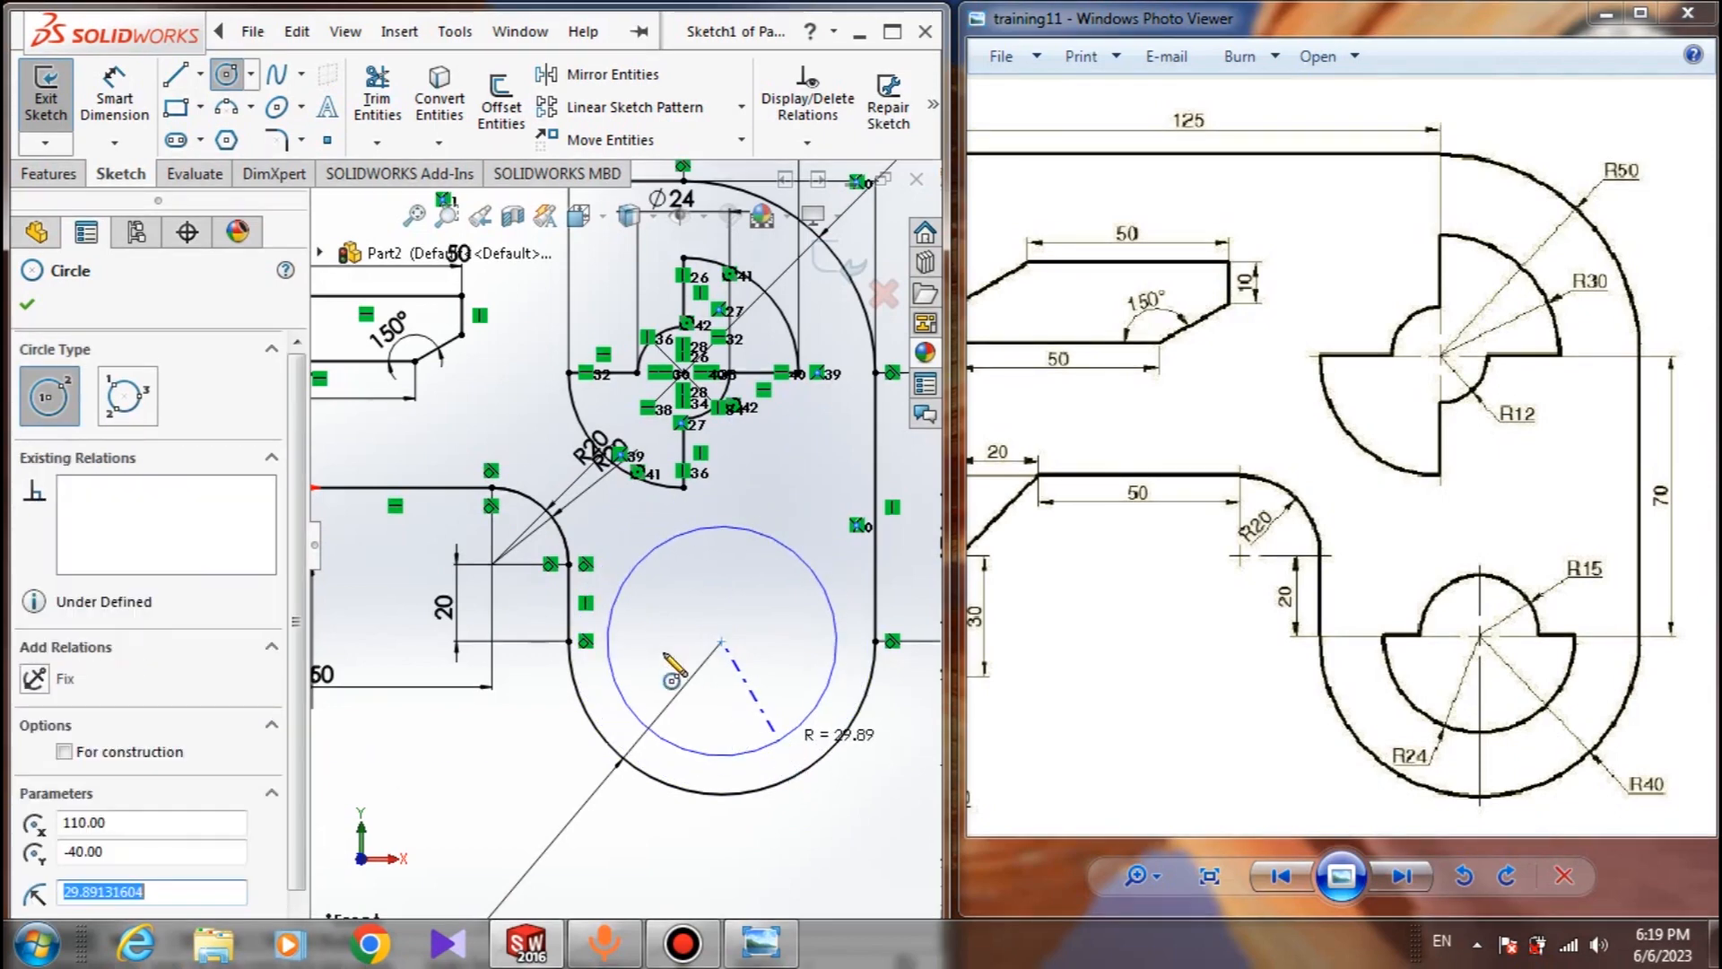
pyautogui.click(721, 641)
pyautogui.click(723, 717)
pyautogui.press('Escape')
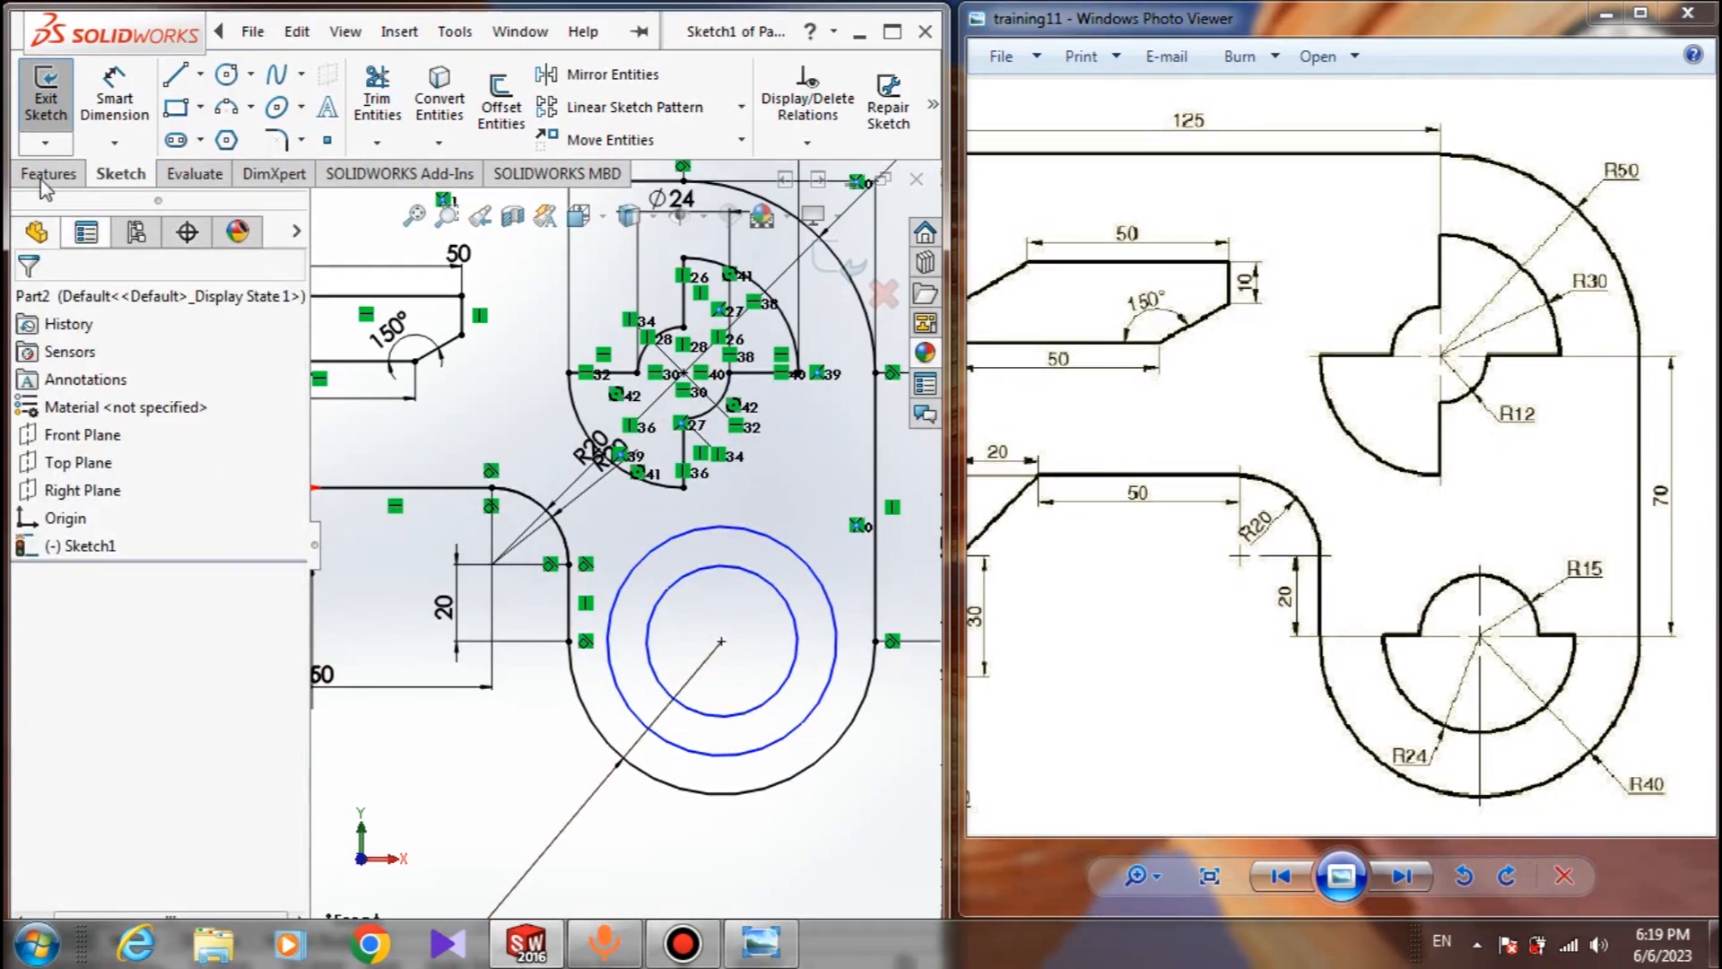
# Dimension the outer concentric circle inside the R40 end with a diameter of 48 mm
pyautogui.click(100, 82)
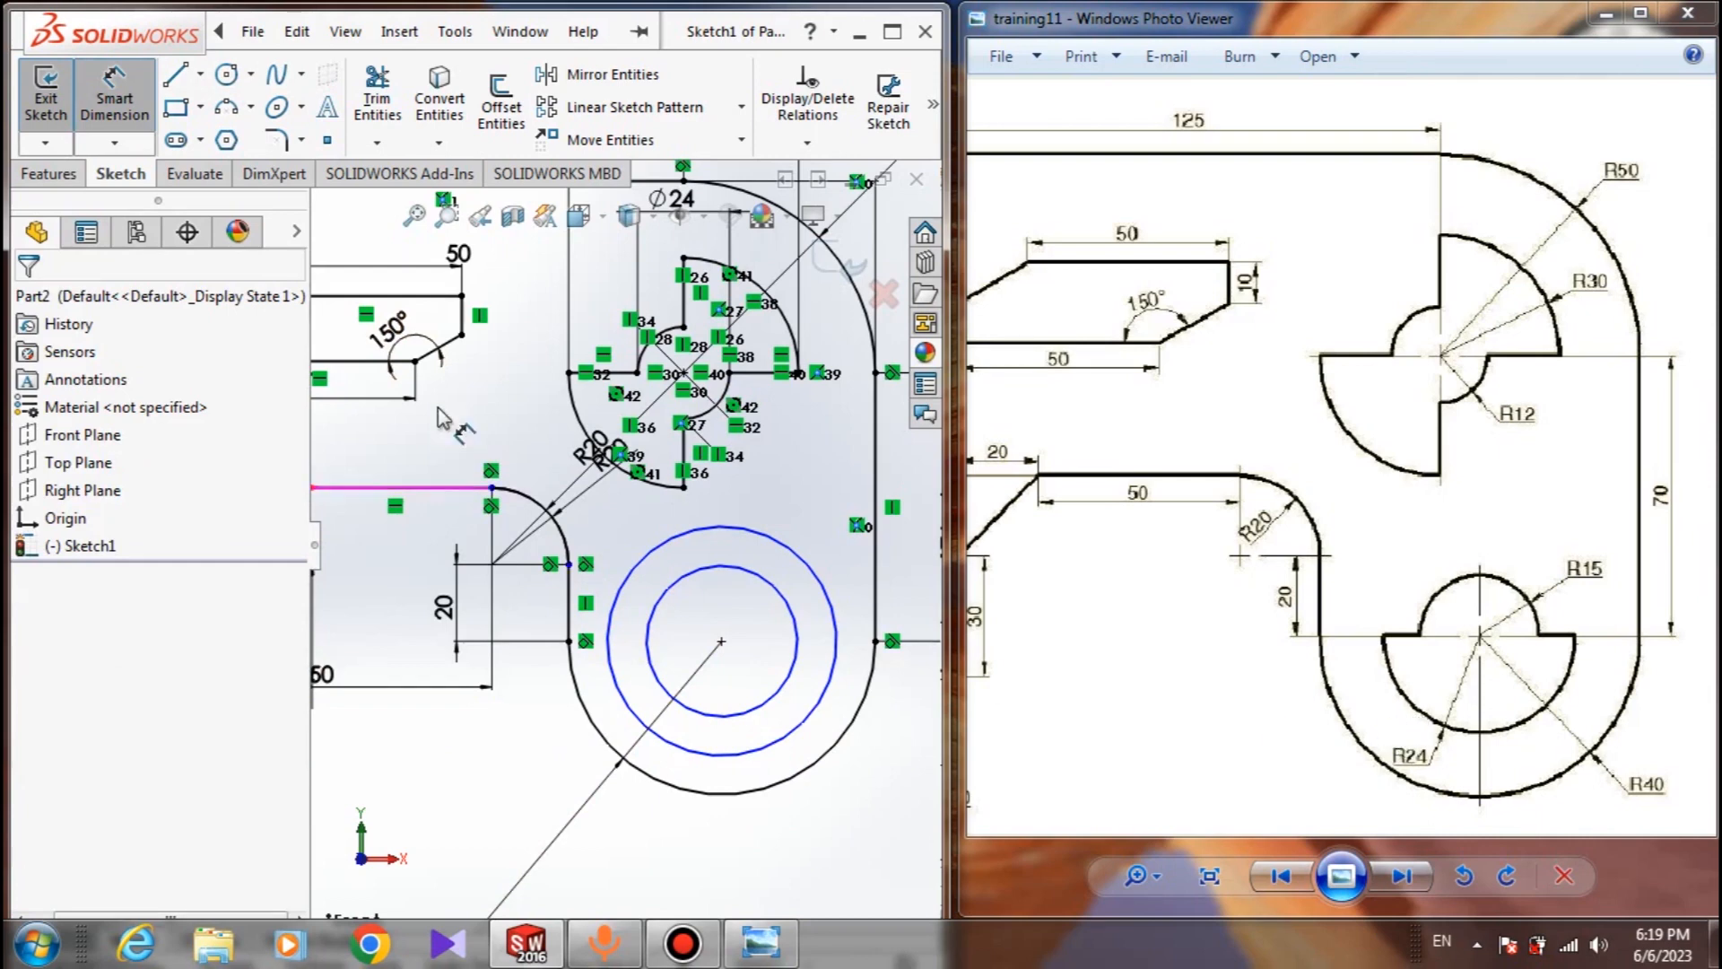
pyautogui.click(623, 700)
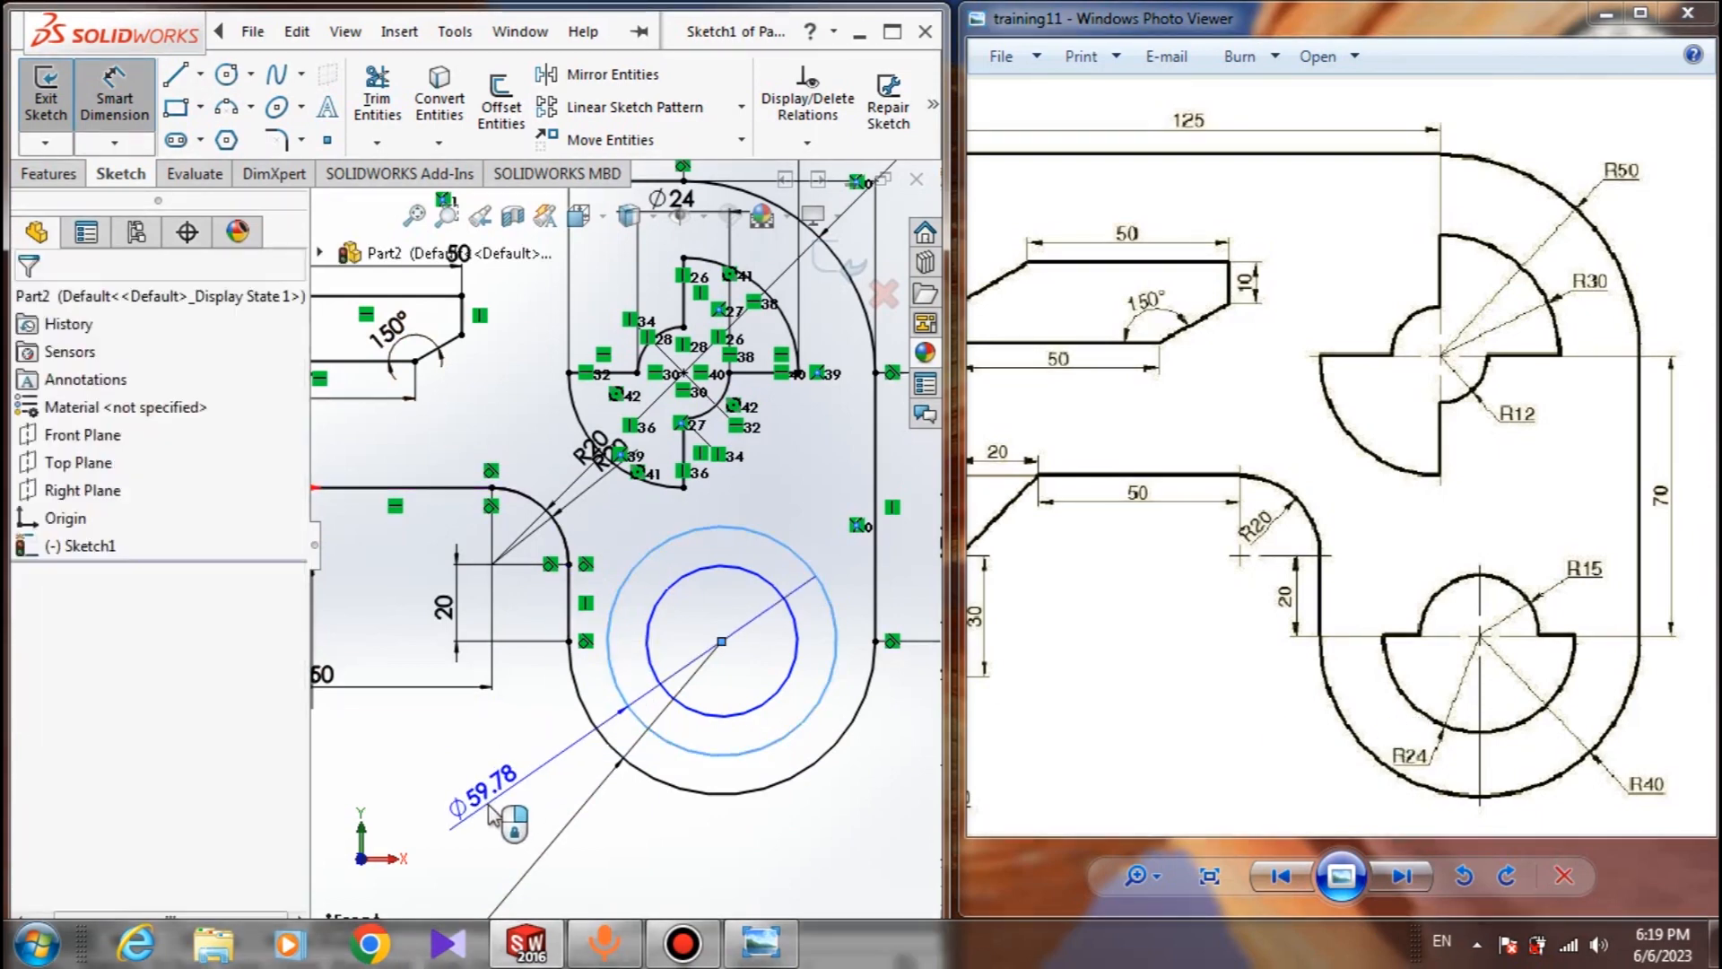
pyautogui.click(491, 816)
pyautogui.press('Return')
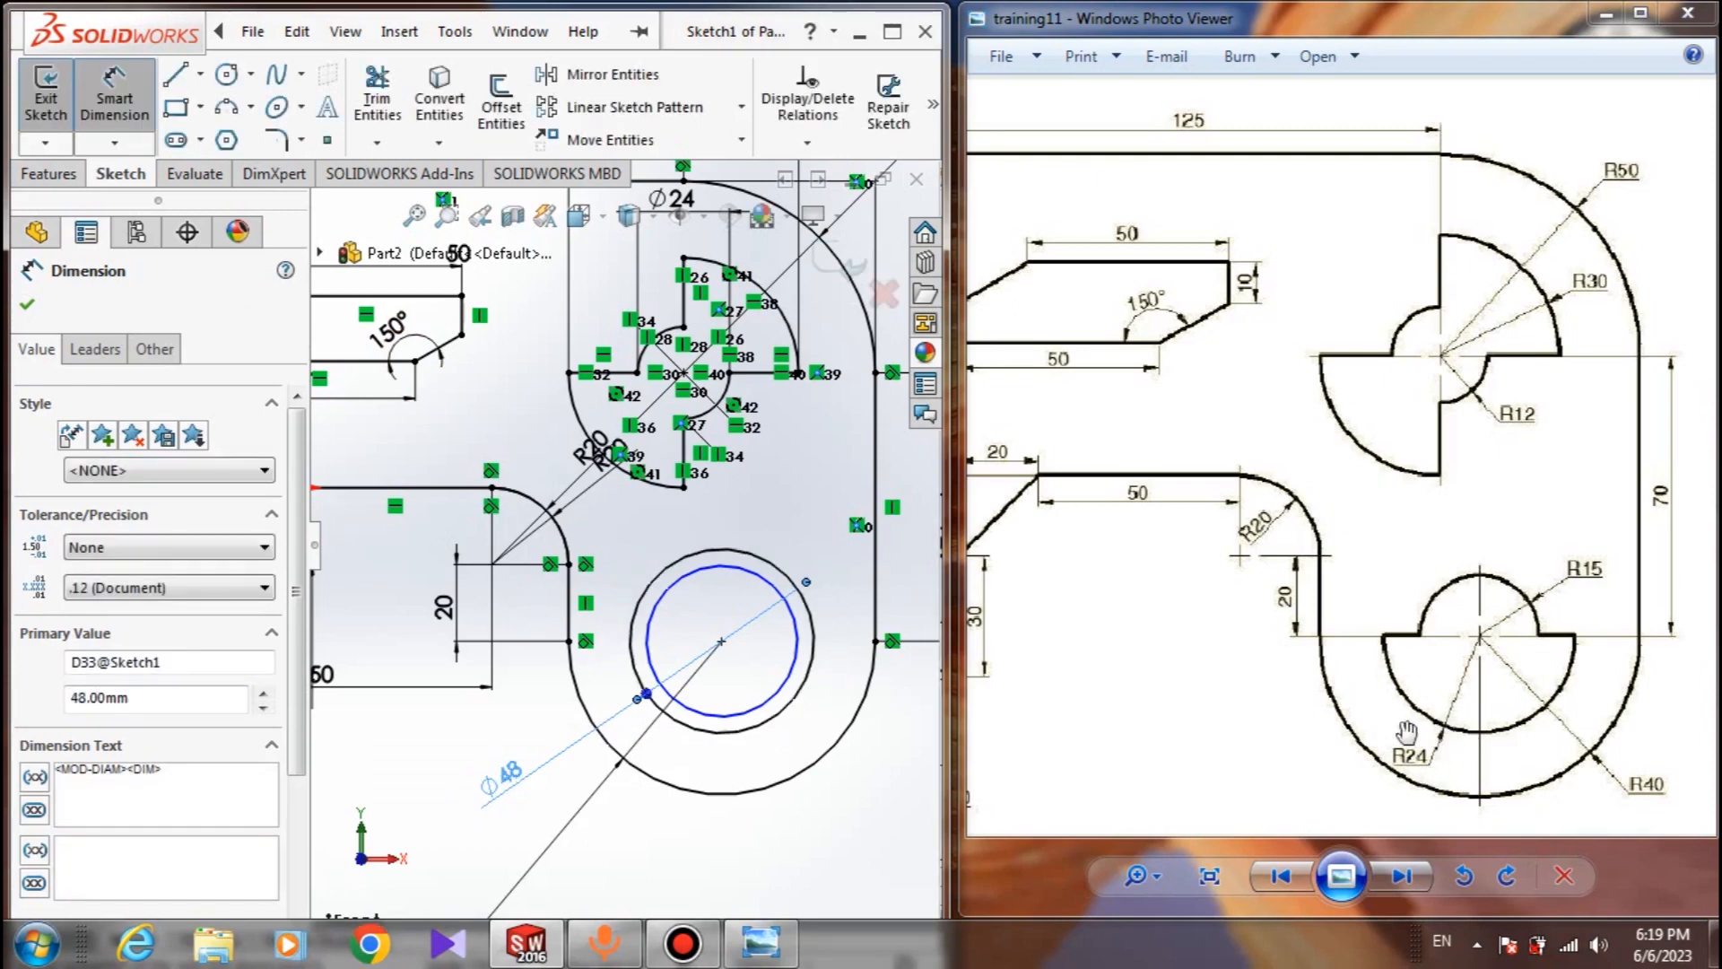
# Dimension the inner concentric circle with a diameter of 30 mm and finish dimensioning
pyautogui.click(777, 693)
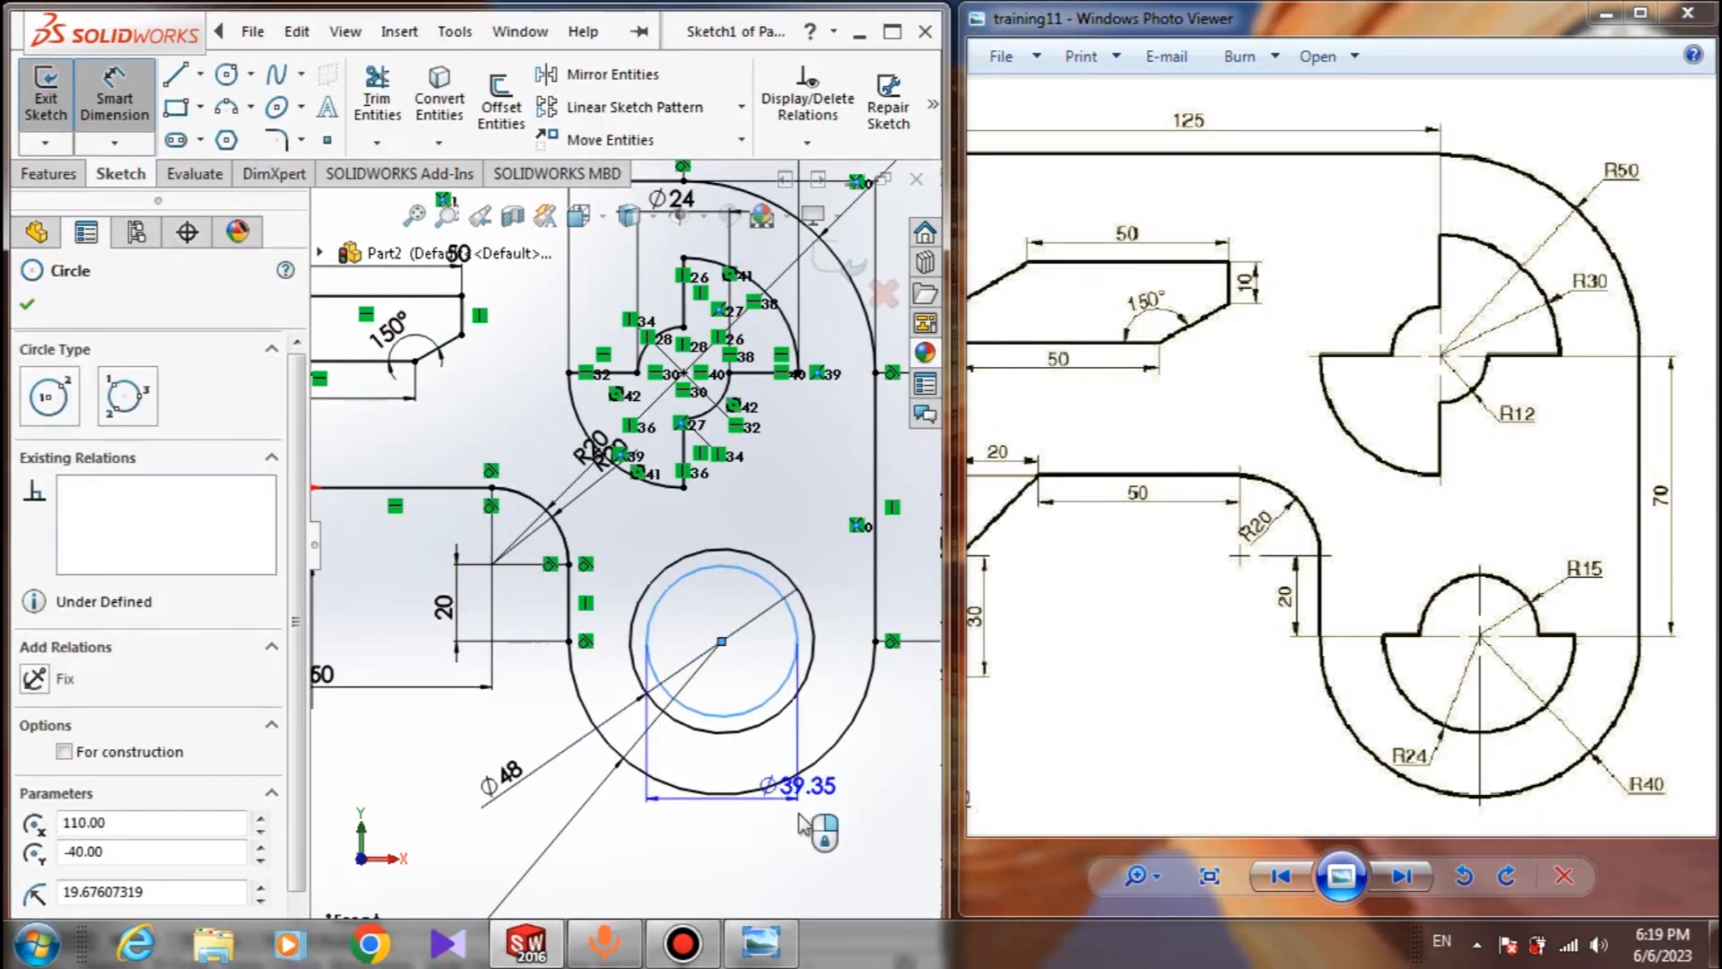
pyautogui.click(821, 848)
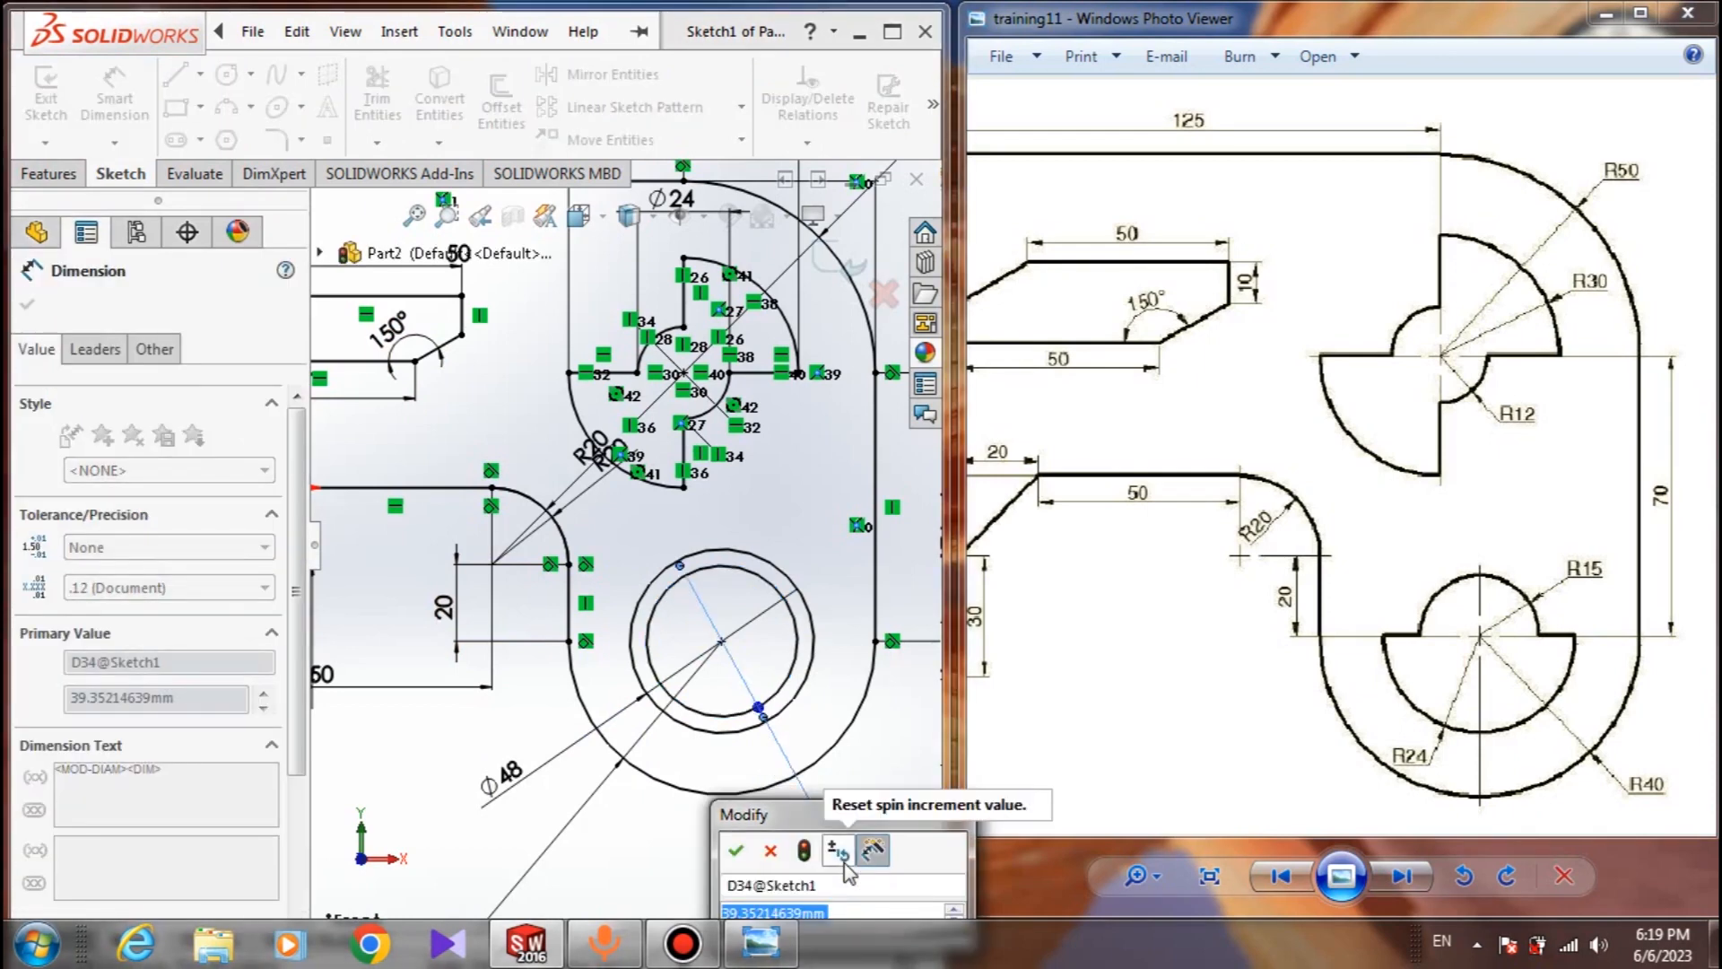
pyautogui.write('30')
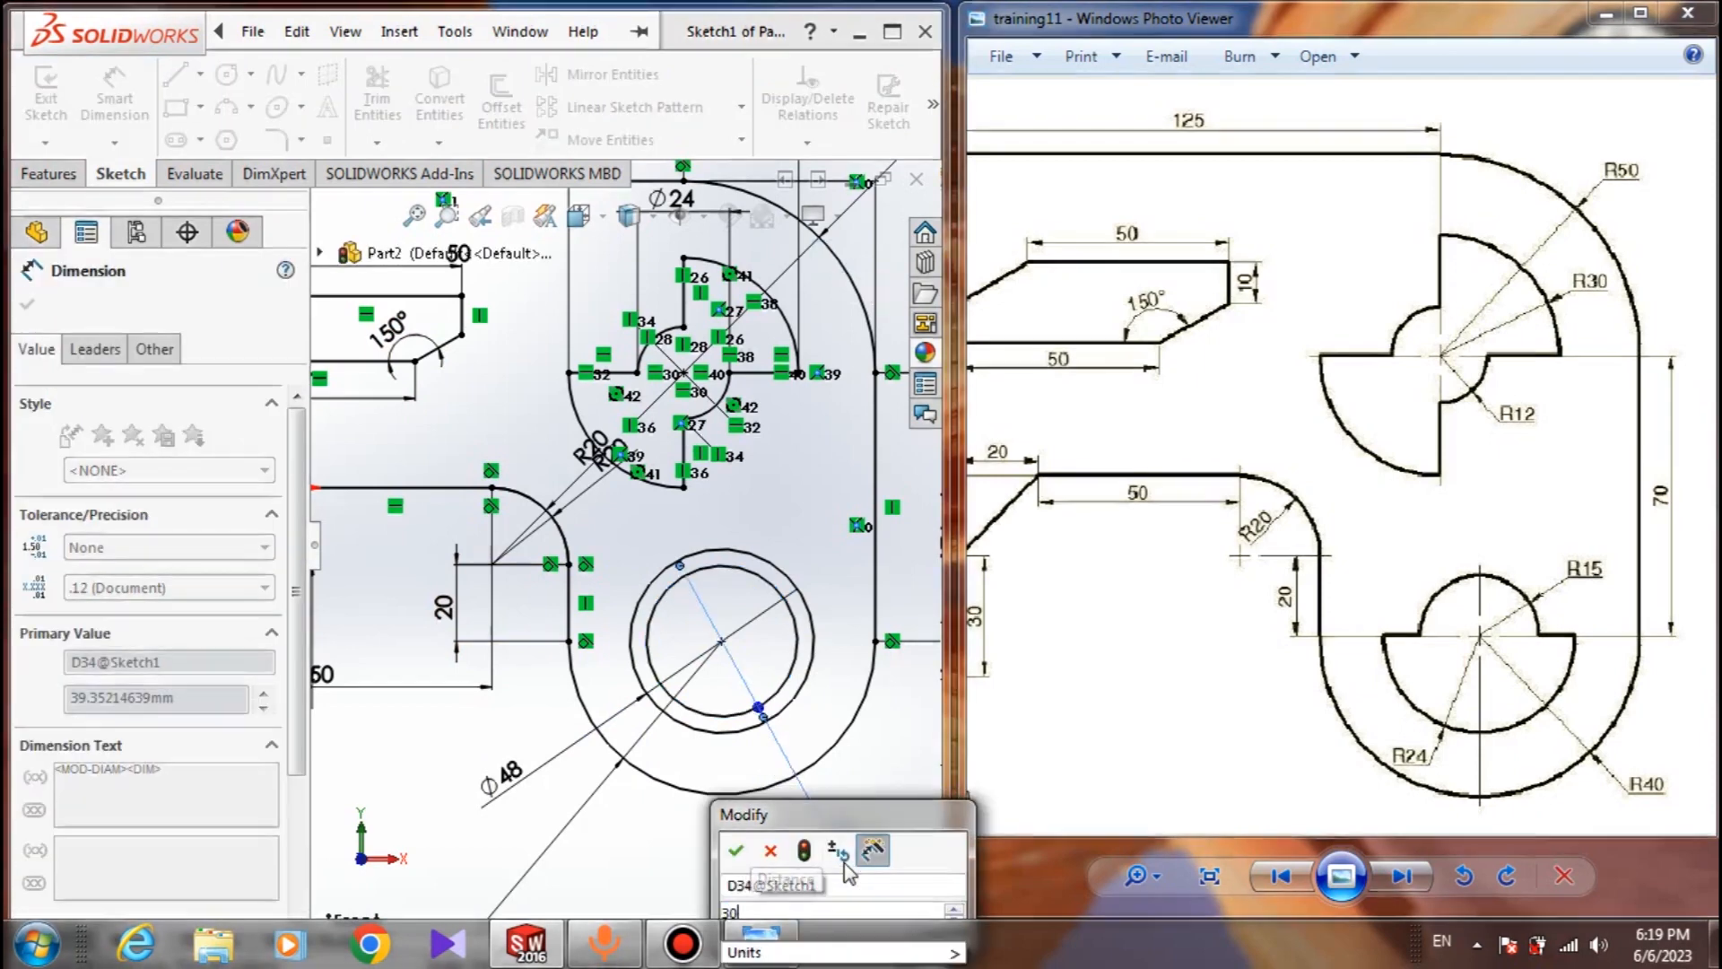
pyautogui.press('Return')
pyautogui.press('Escape')
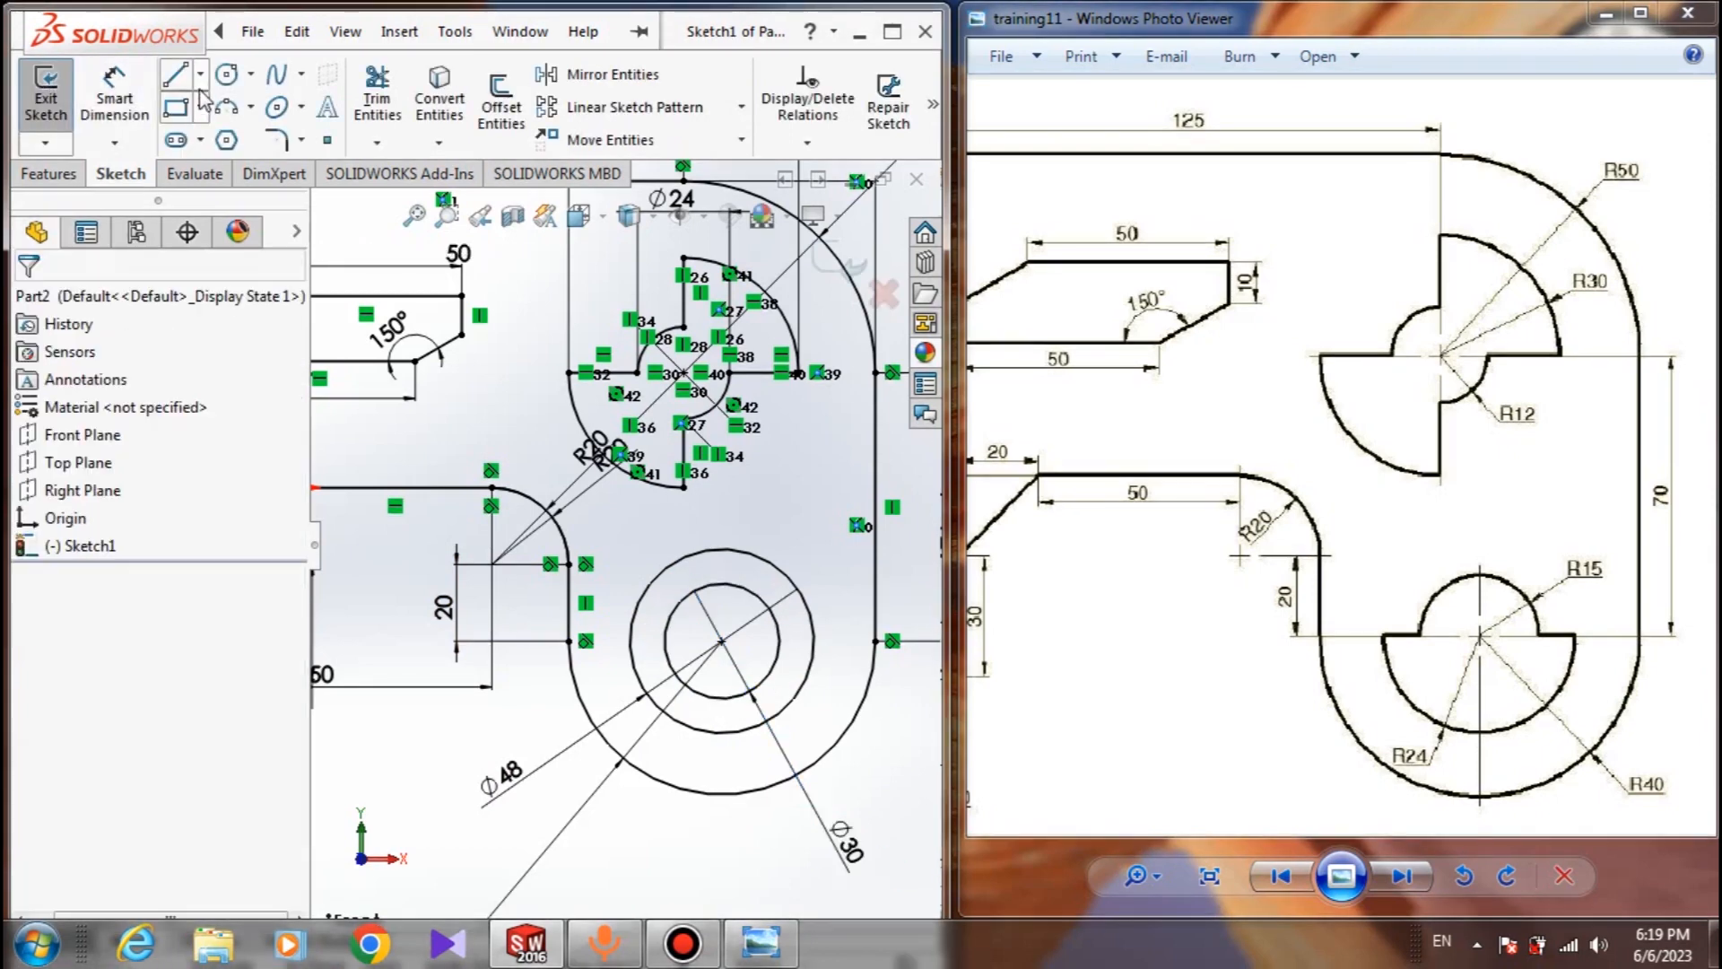
# Draw two horizontal lines between the 30 mm and 48 mm circles, joining their left quadrant points and their right quadrant points
pyautogui.click(180, 76)
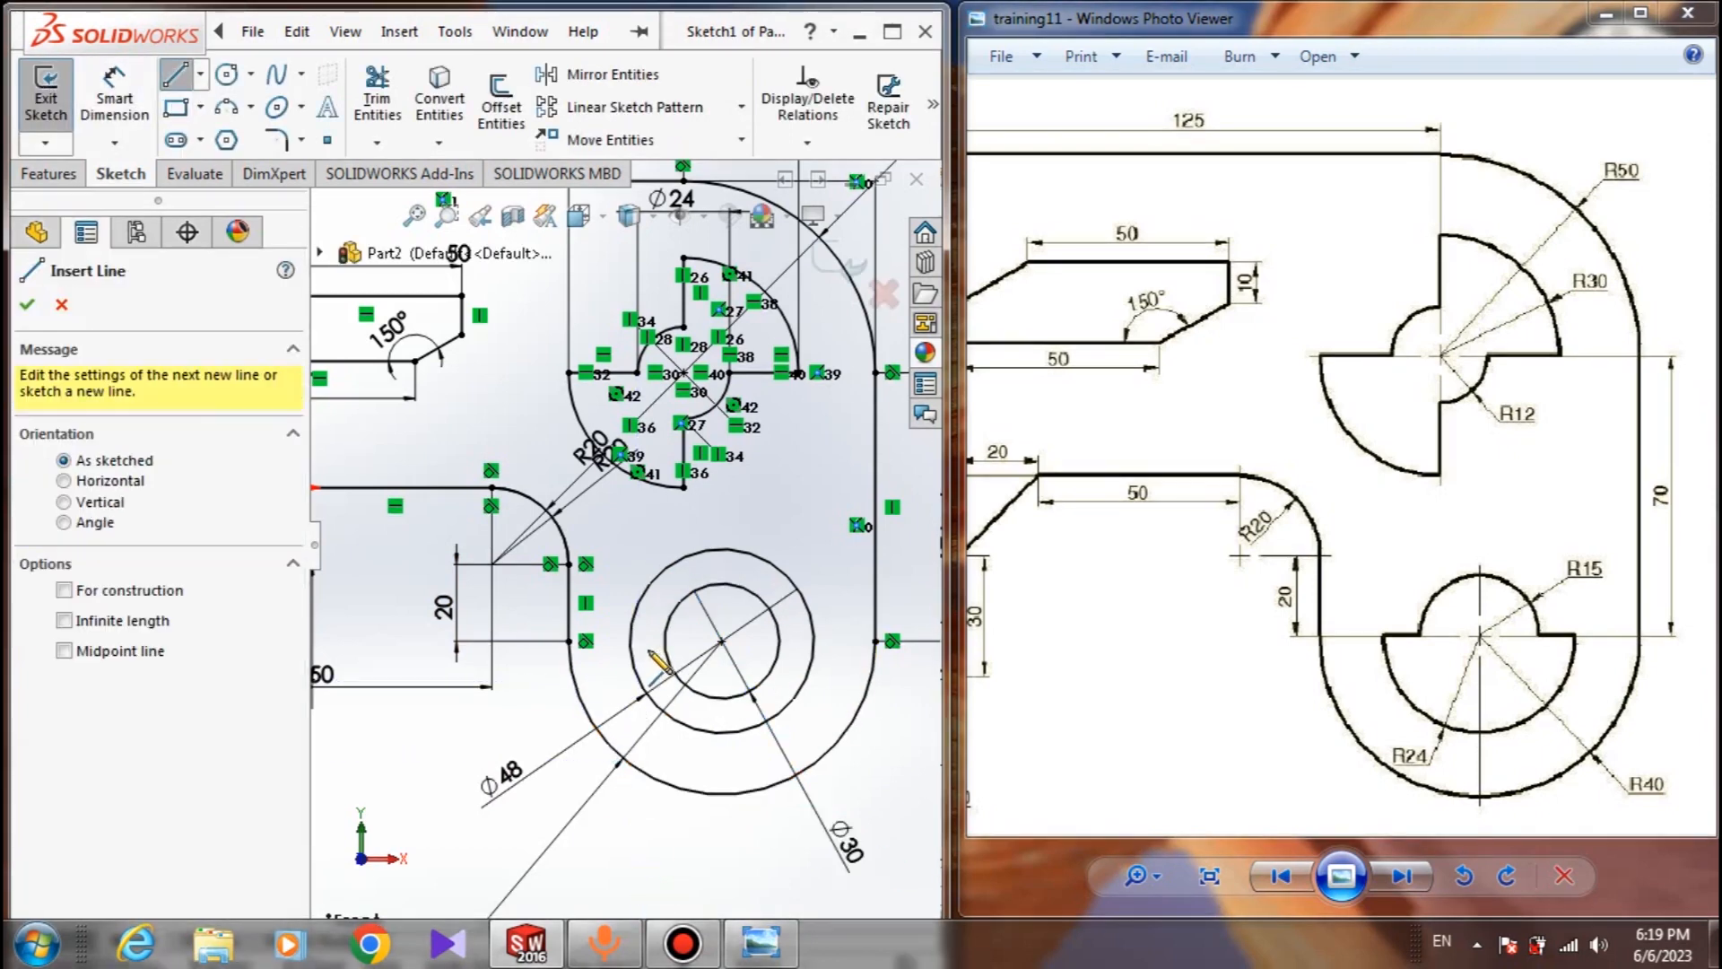
pyautogui.click(653, 644)
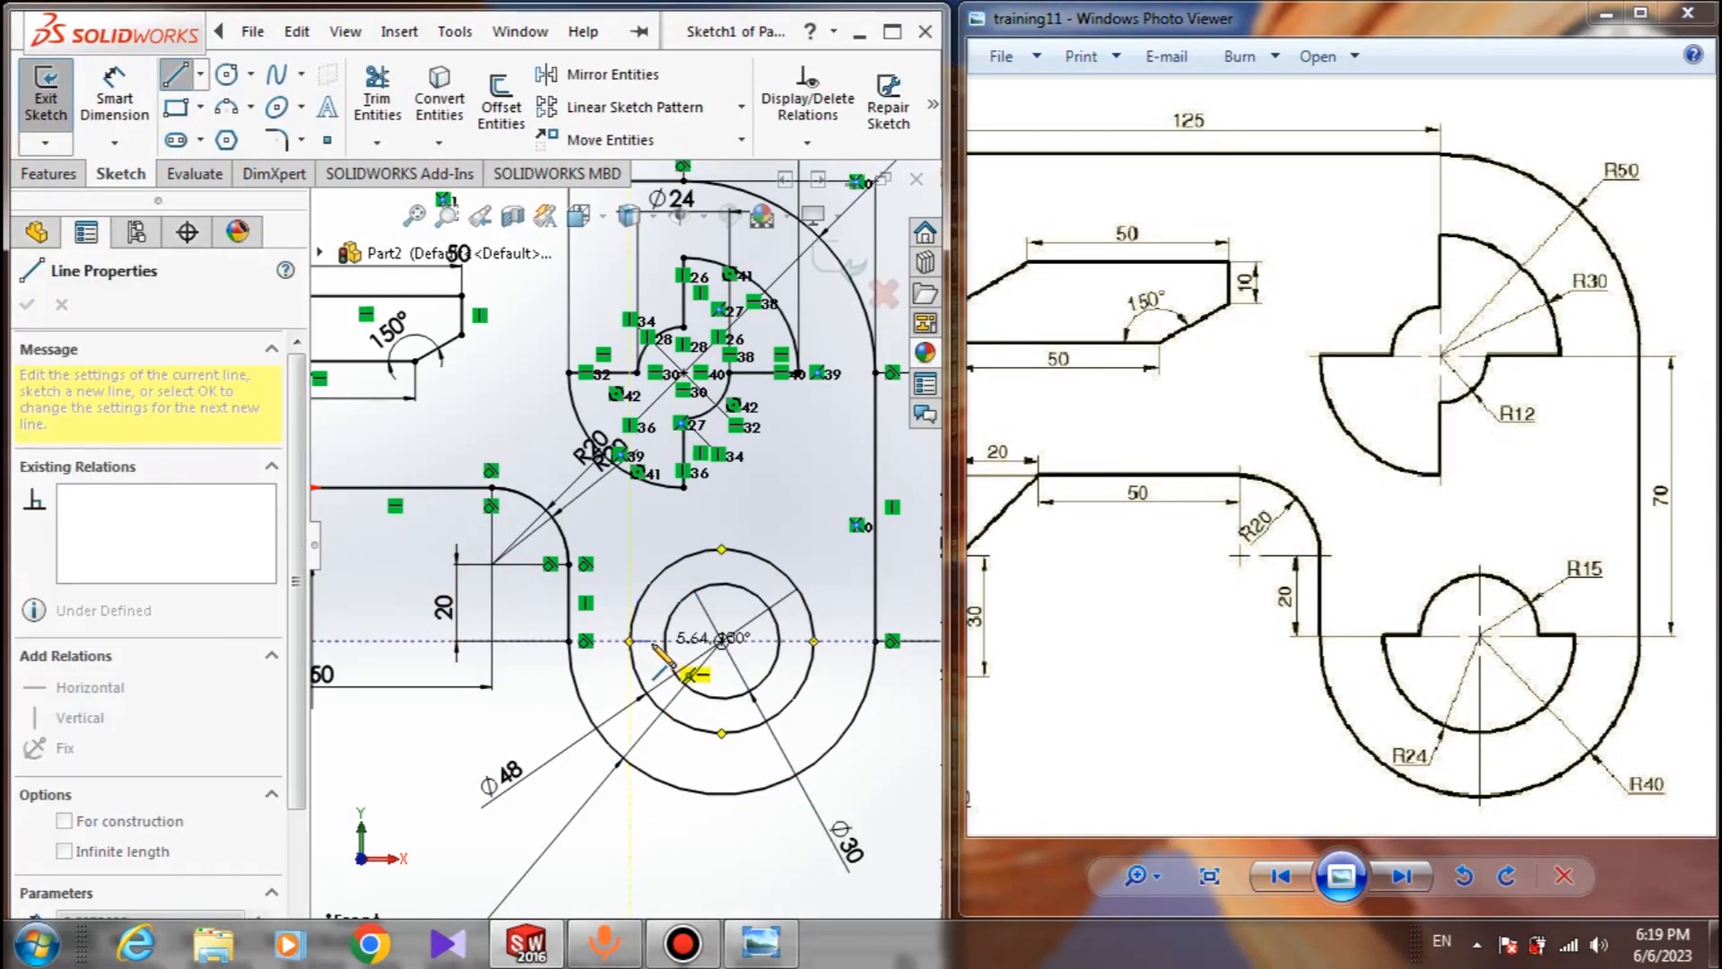
pyautogui.click(630, 640)
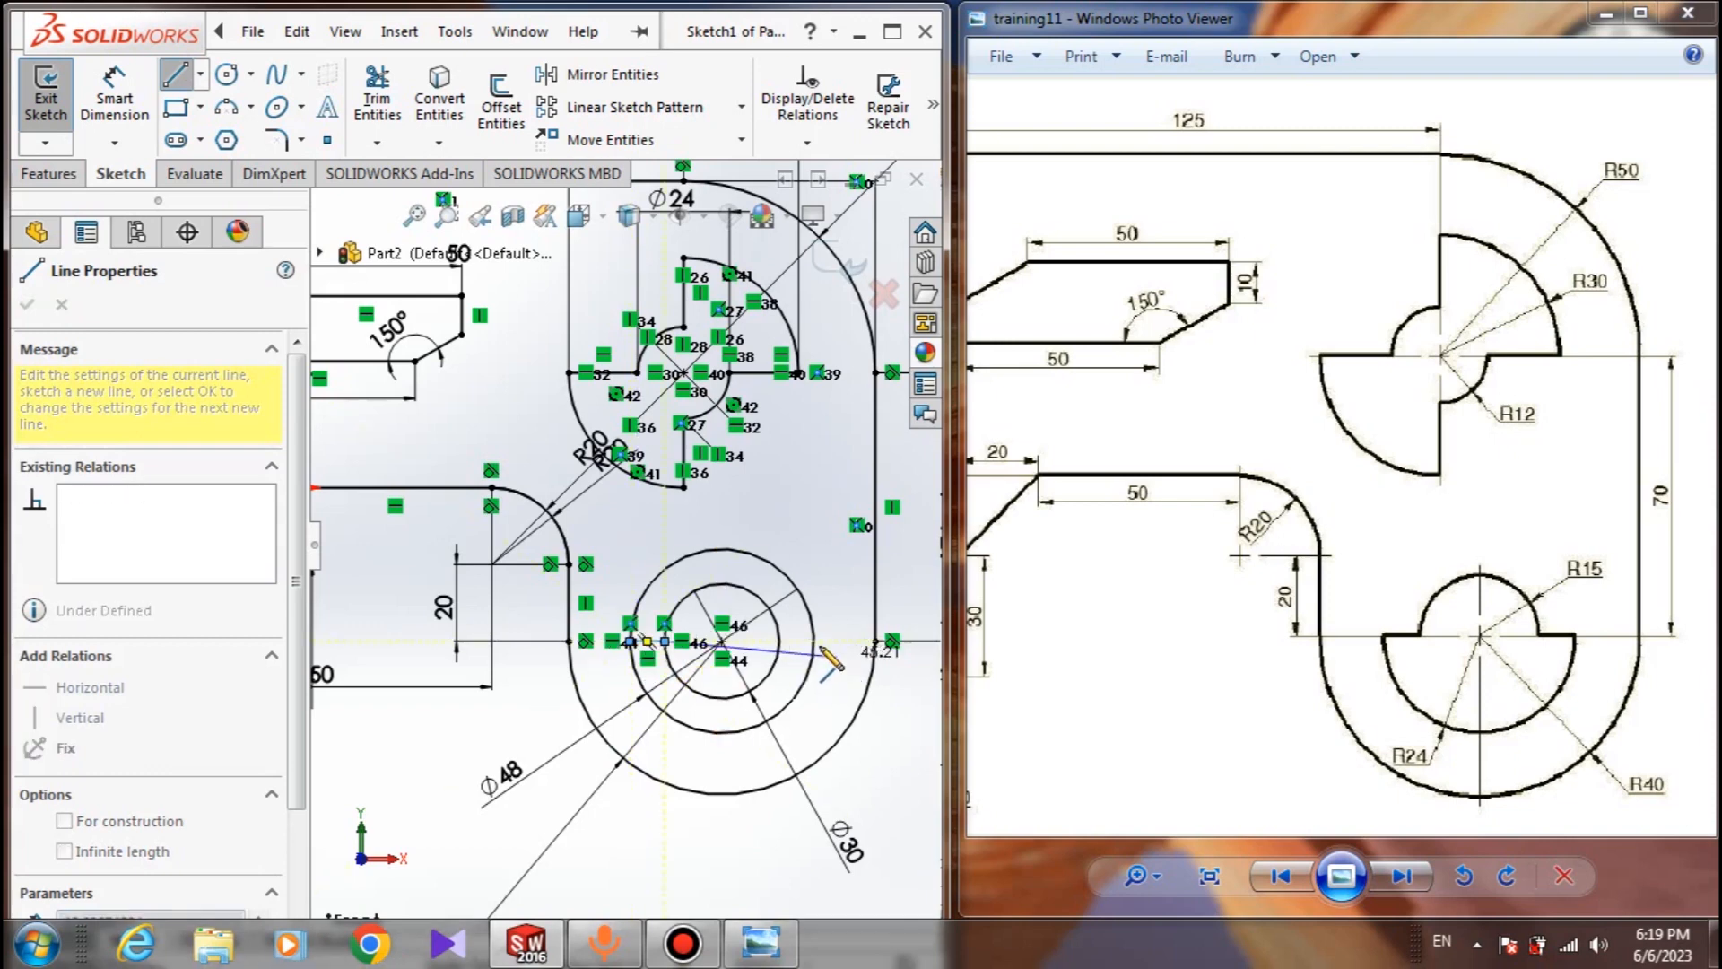
pyautogui.press('Escape')
pyautogui.click(179, 75)
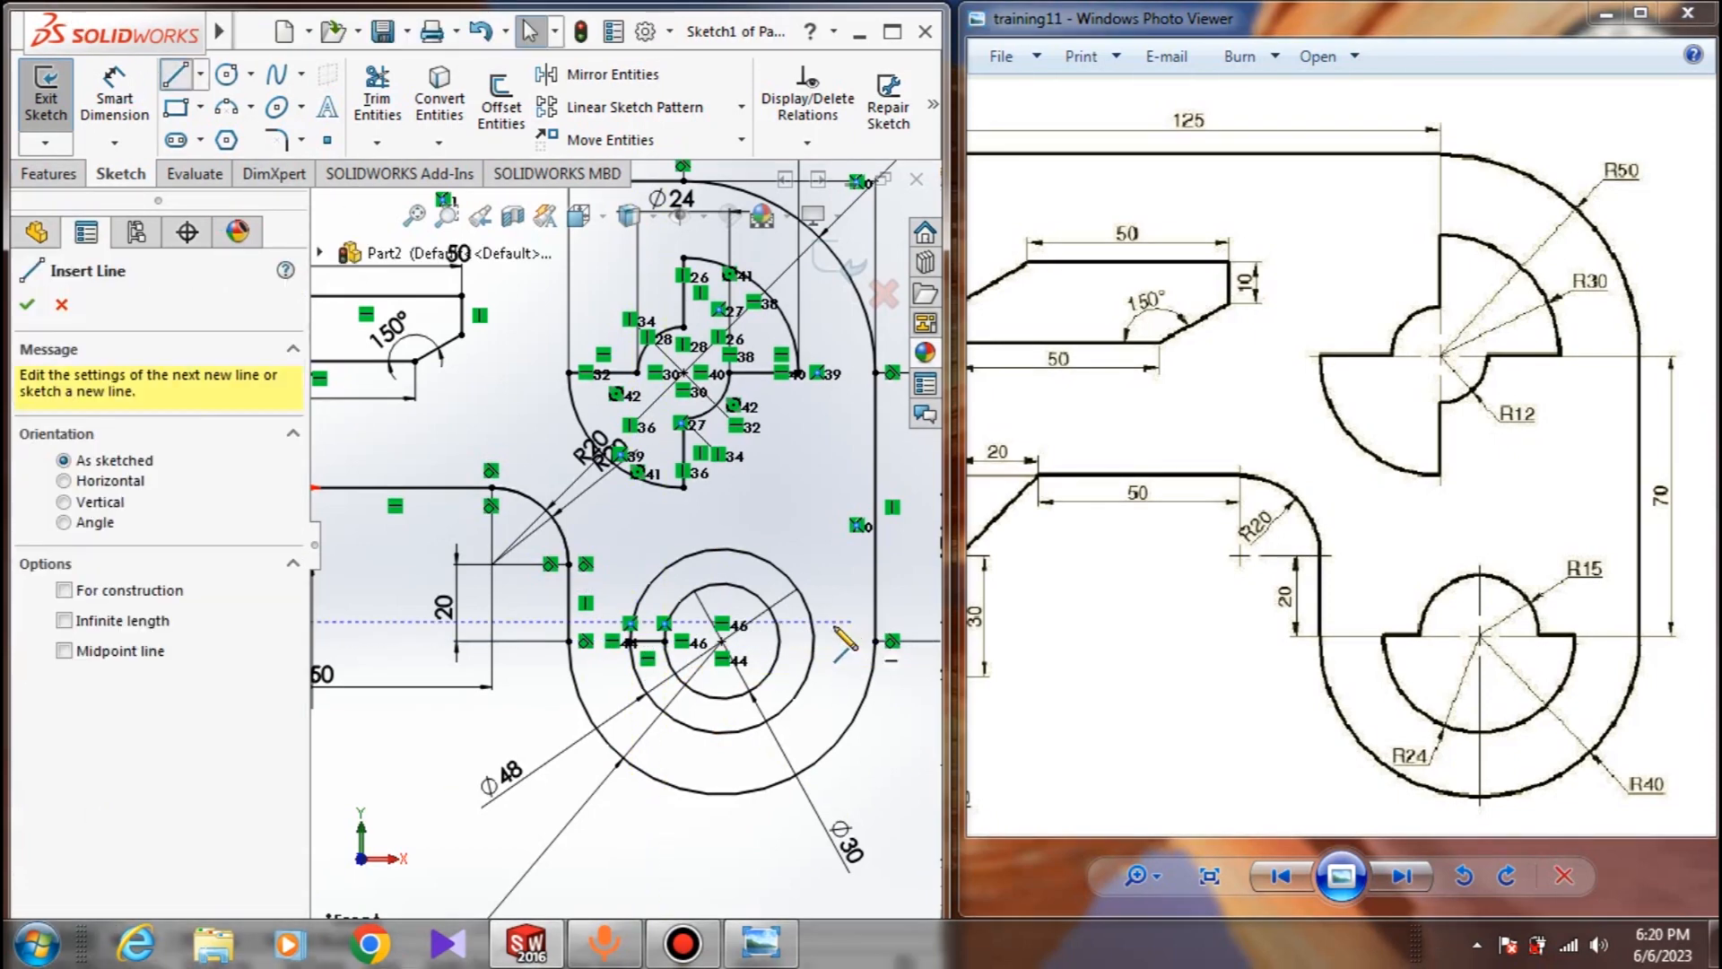
pyautogui.click(779, 641)
pyautogui.click(814, 641)
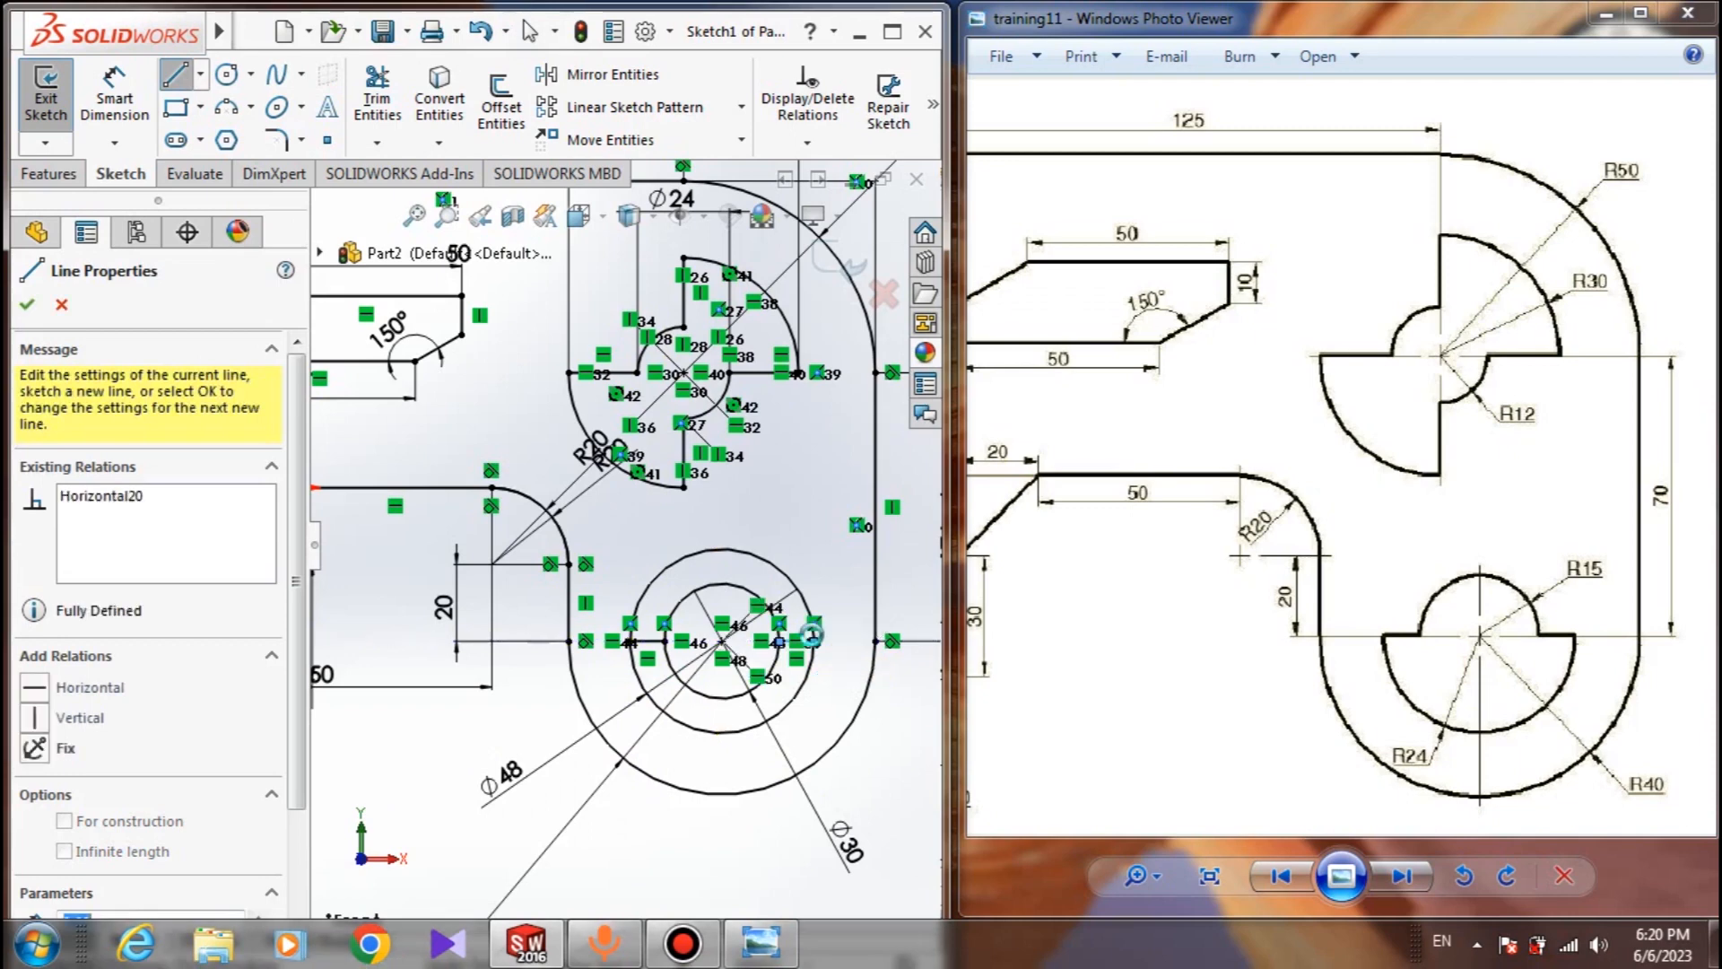
pyautogui.press('Escape')
# Trim away the upper half of the 48 mm circle and the lower half of the 30 mm circle
pyautogui.click(373, 89)
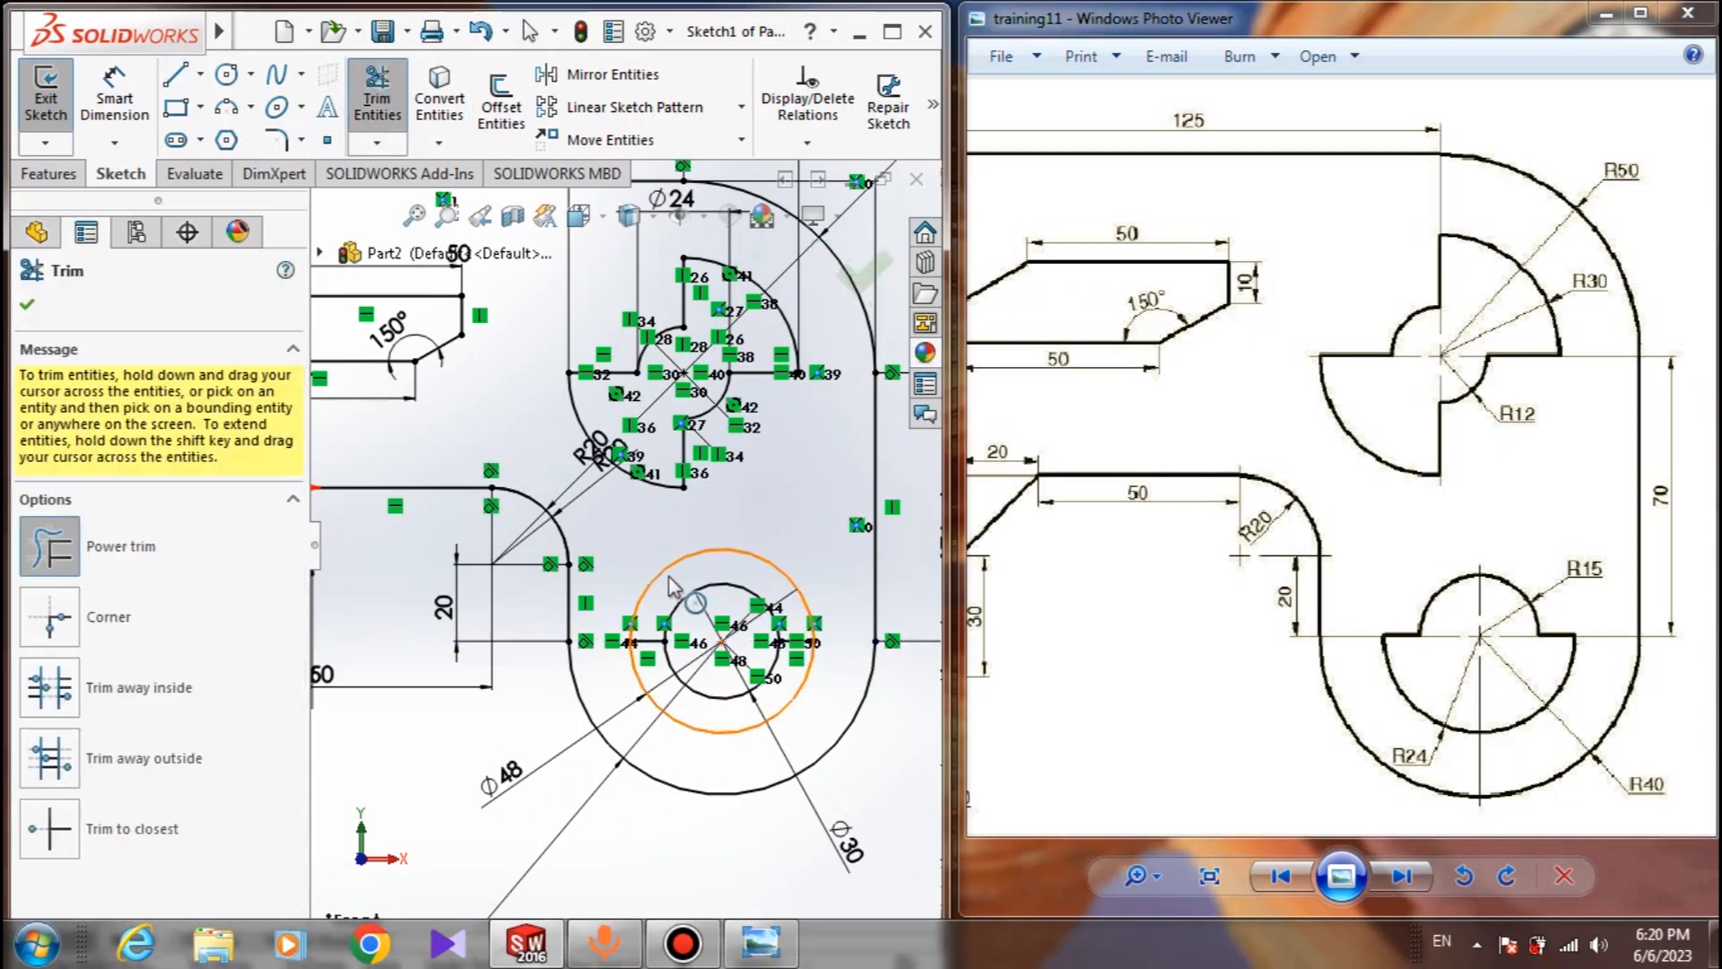
pyautogui.scroll(-2, 672, 587)
pyautogui.scroll(-3, 674, 587)
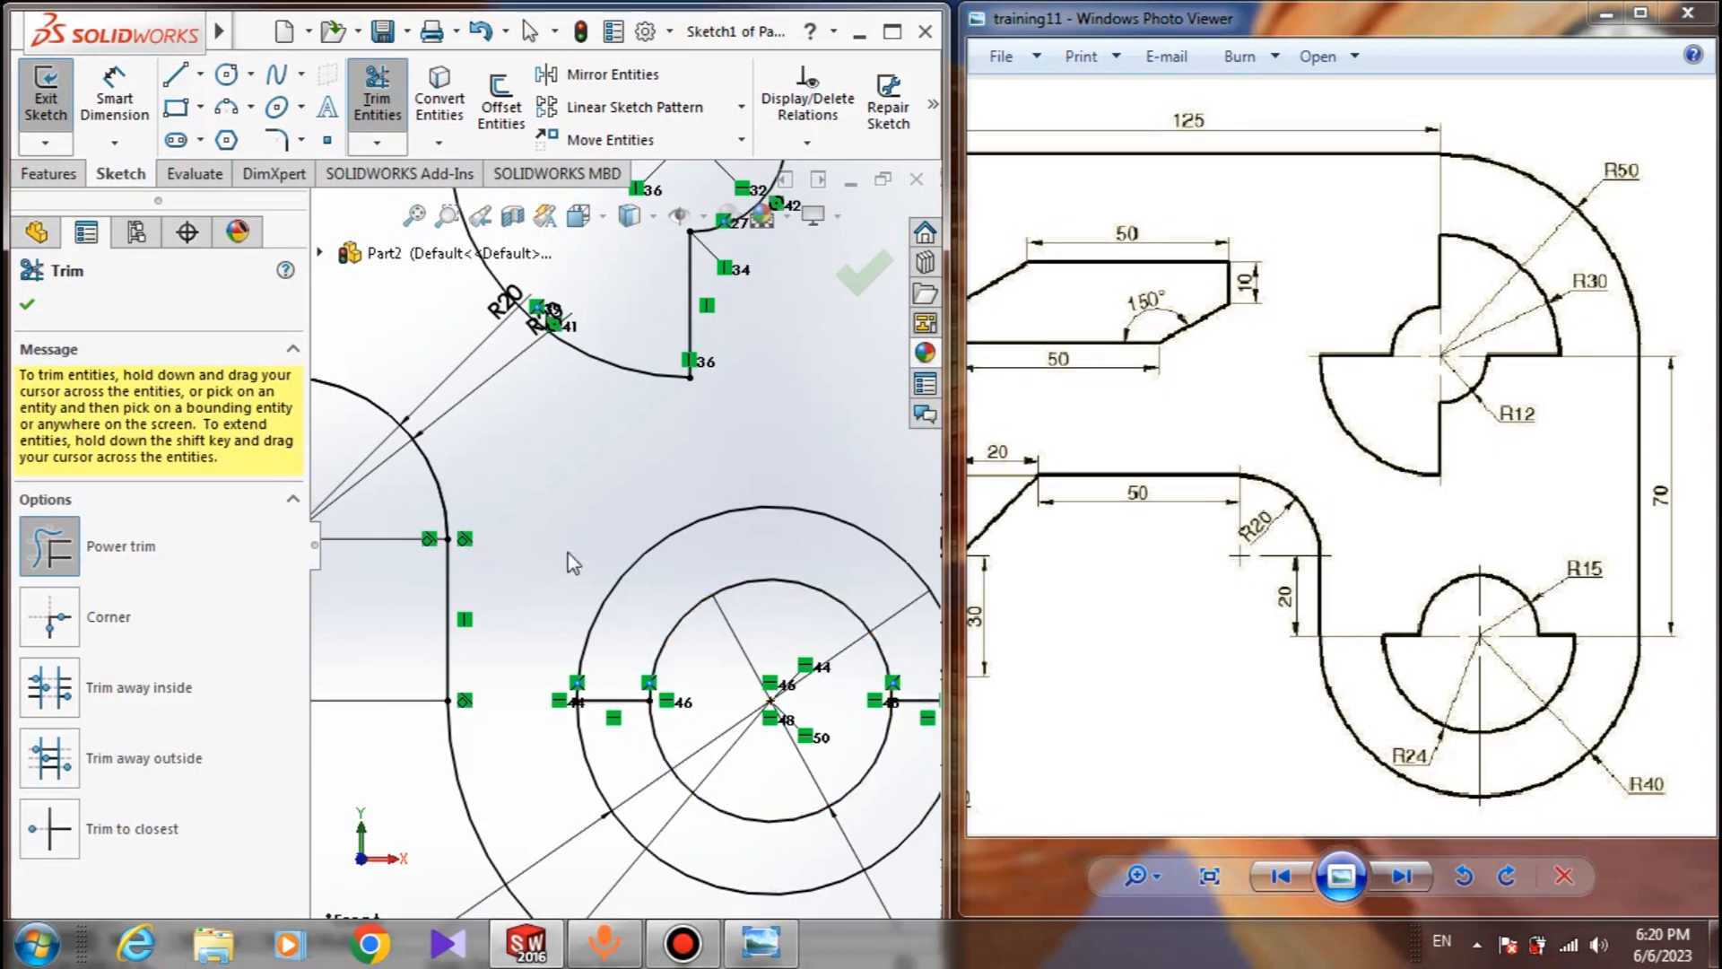
pyautogui.moveTo(576, 563); pyautogui.dragTo(623, 631)
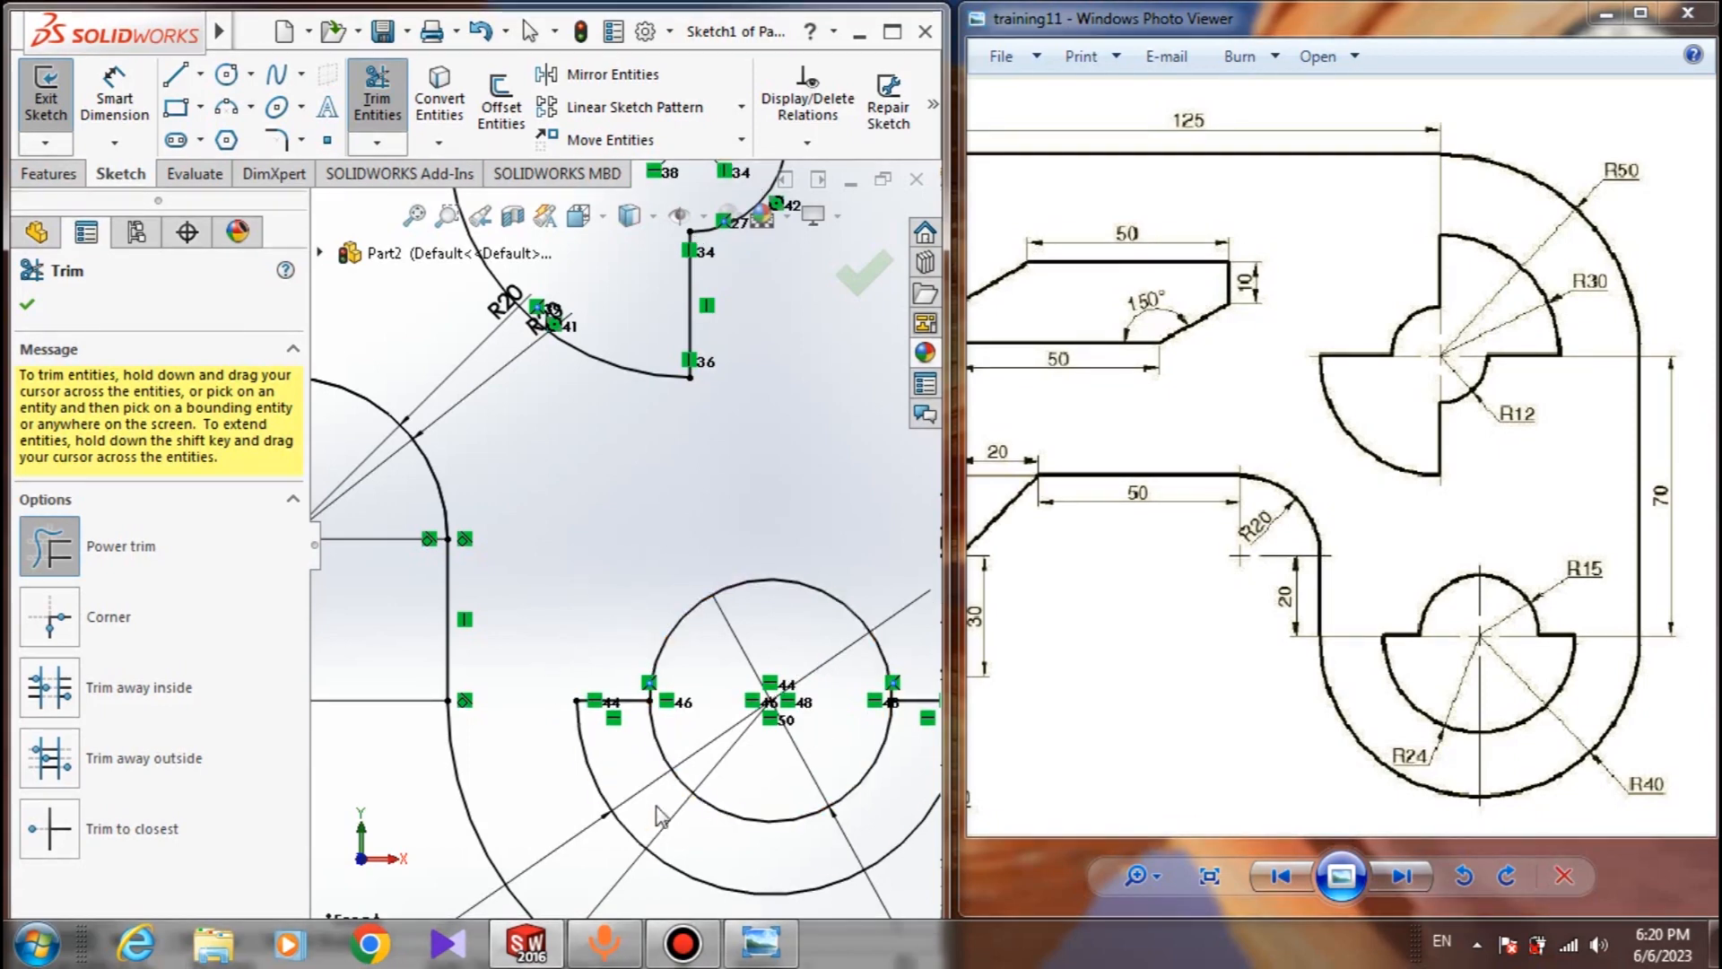
pyautogui.moveTo(760, 852); pyautogui.dragTo(754, 825)
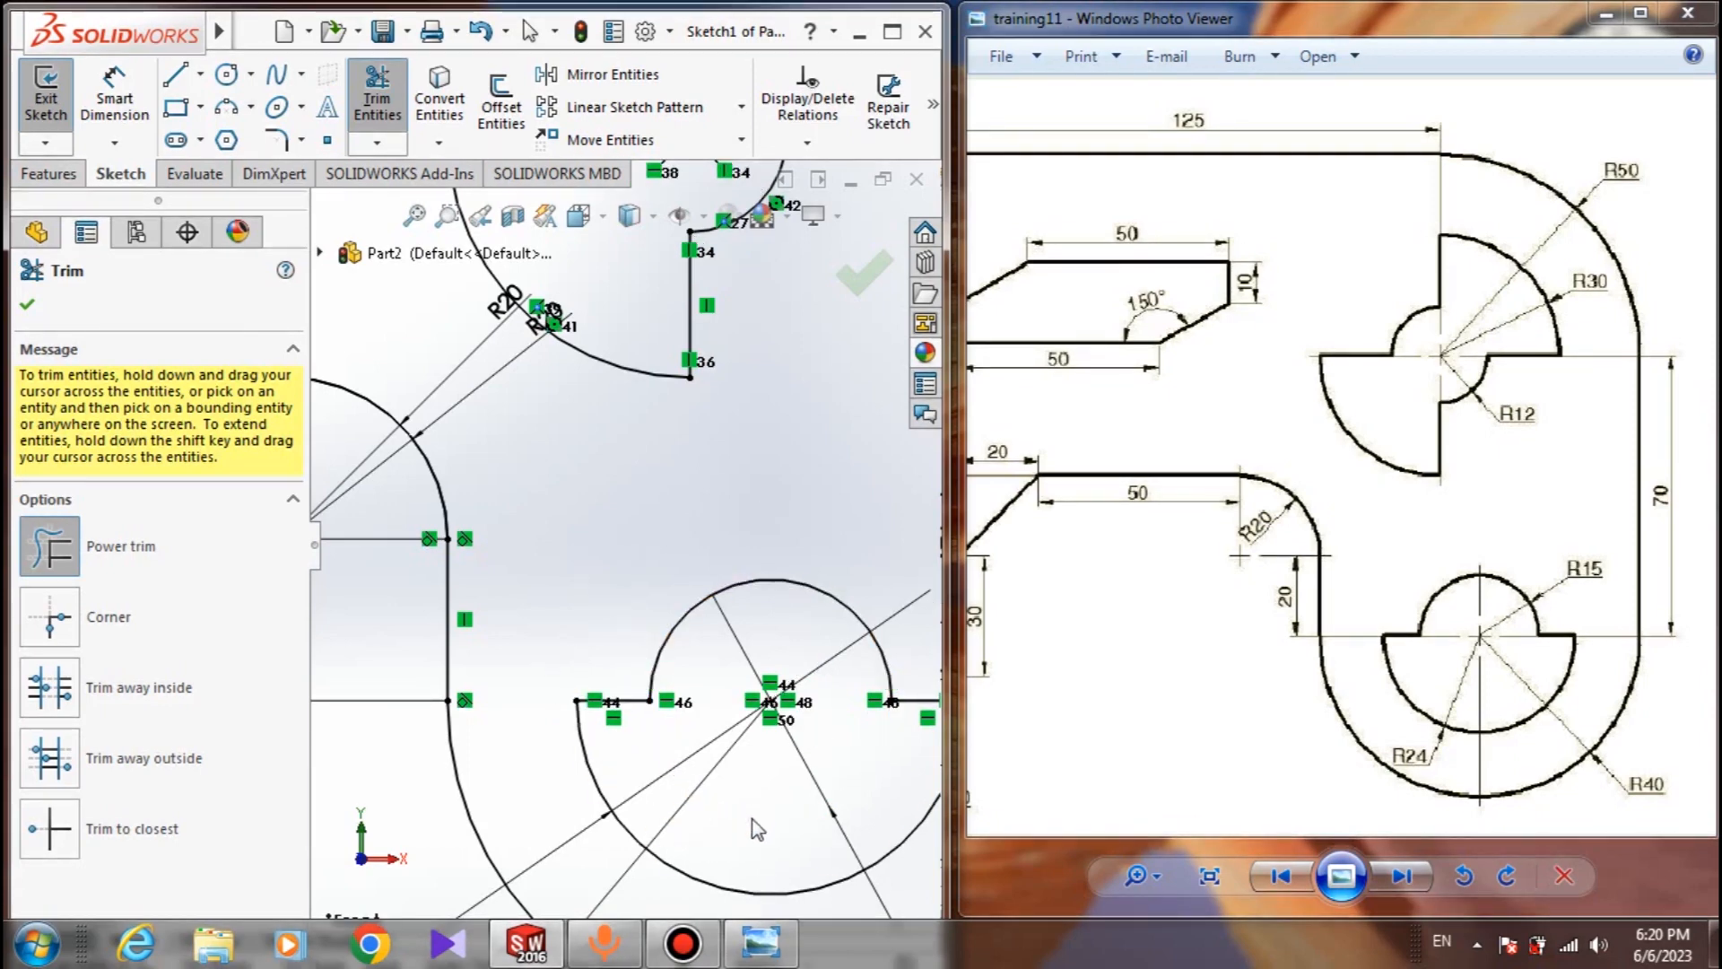
pyautogui.scroll(5, 520, 448)
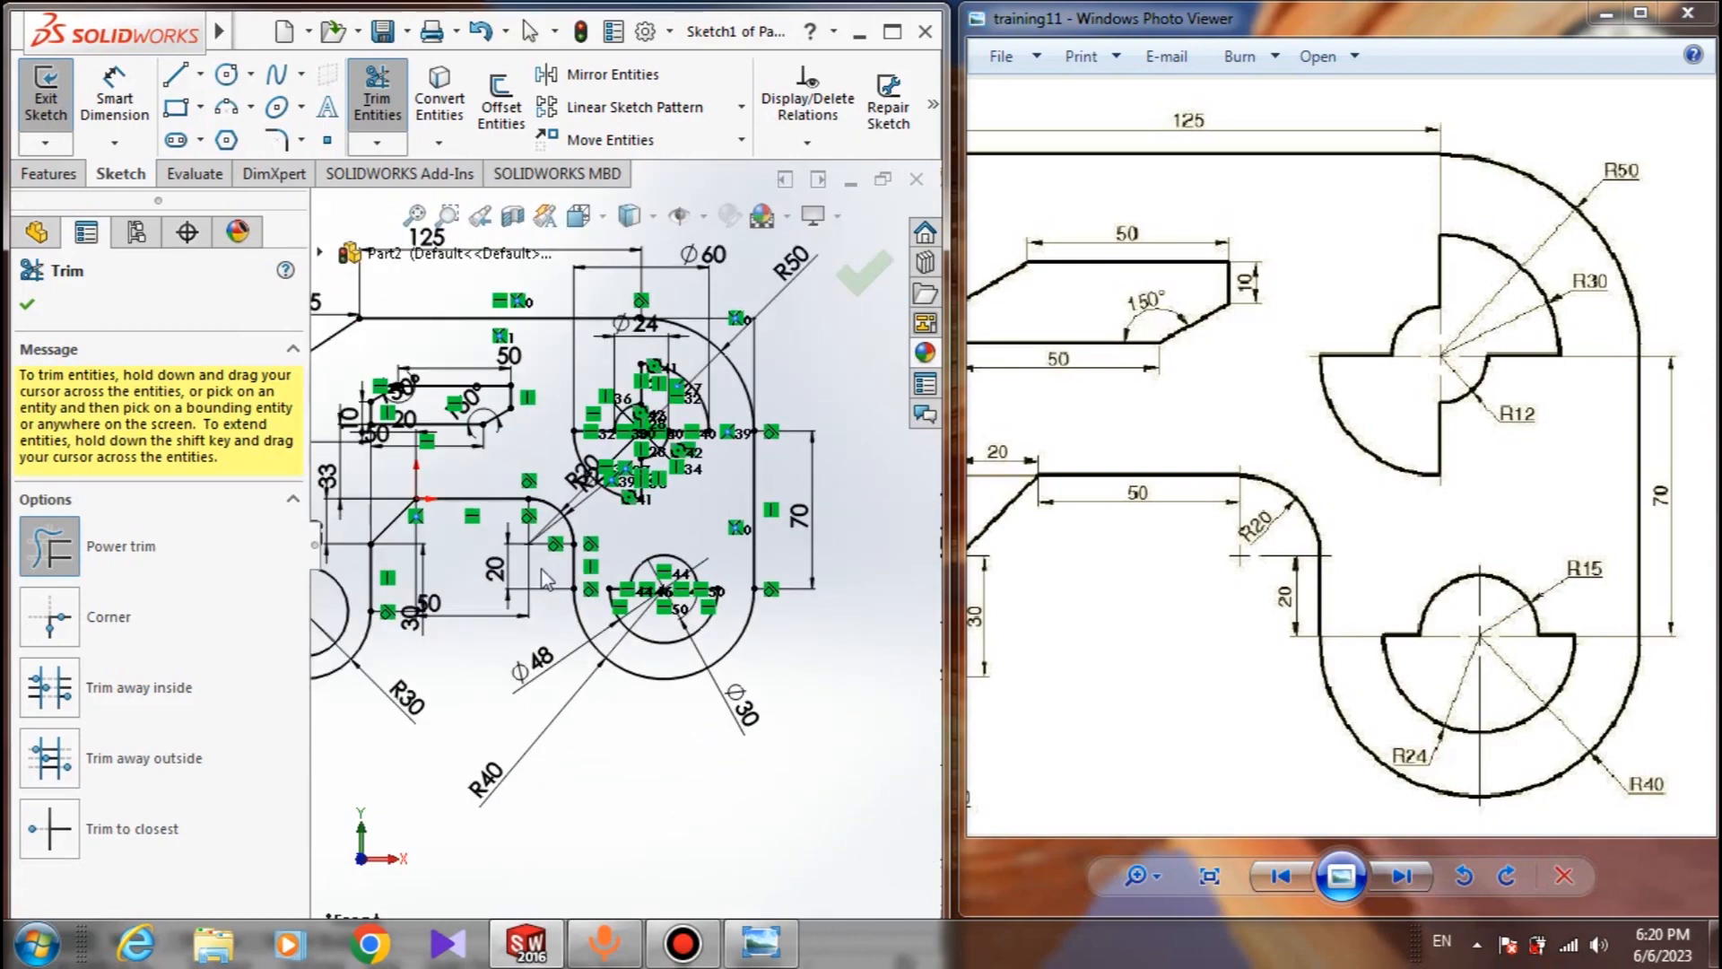
pyautogui.press('Escape')
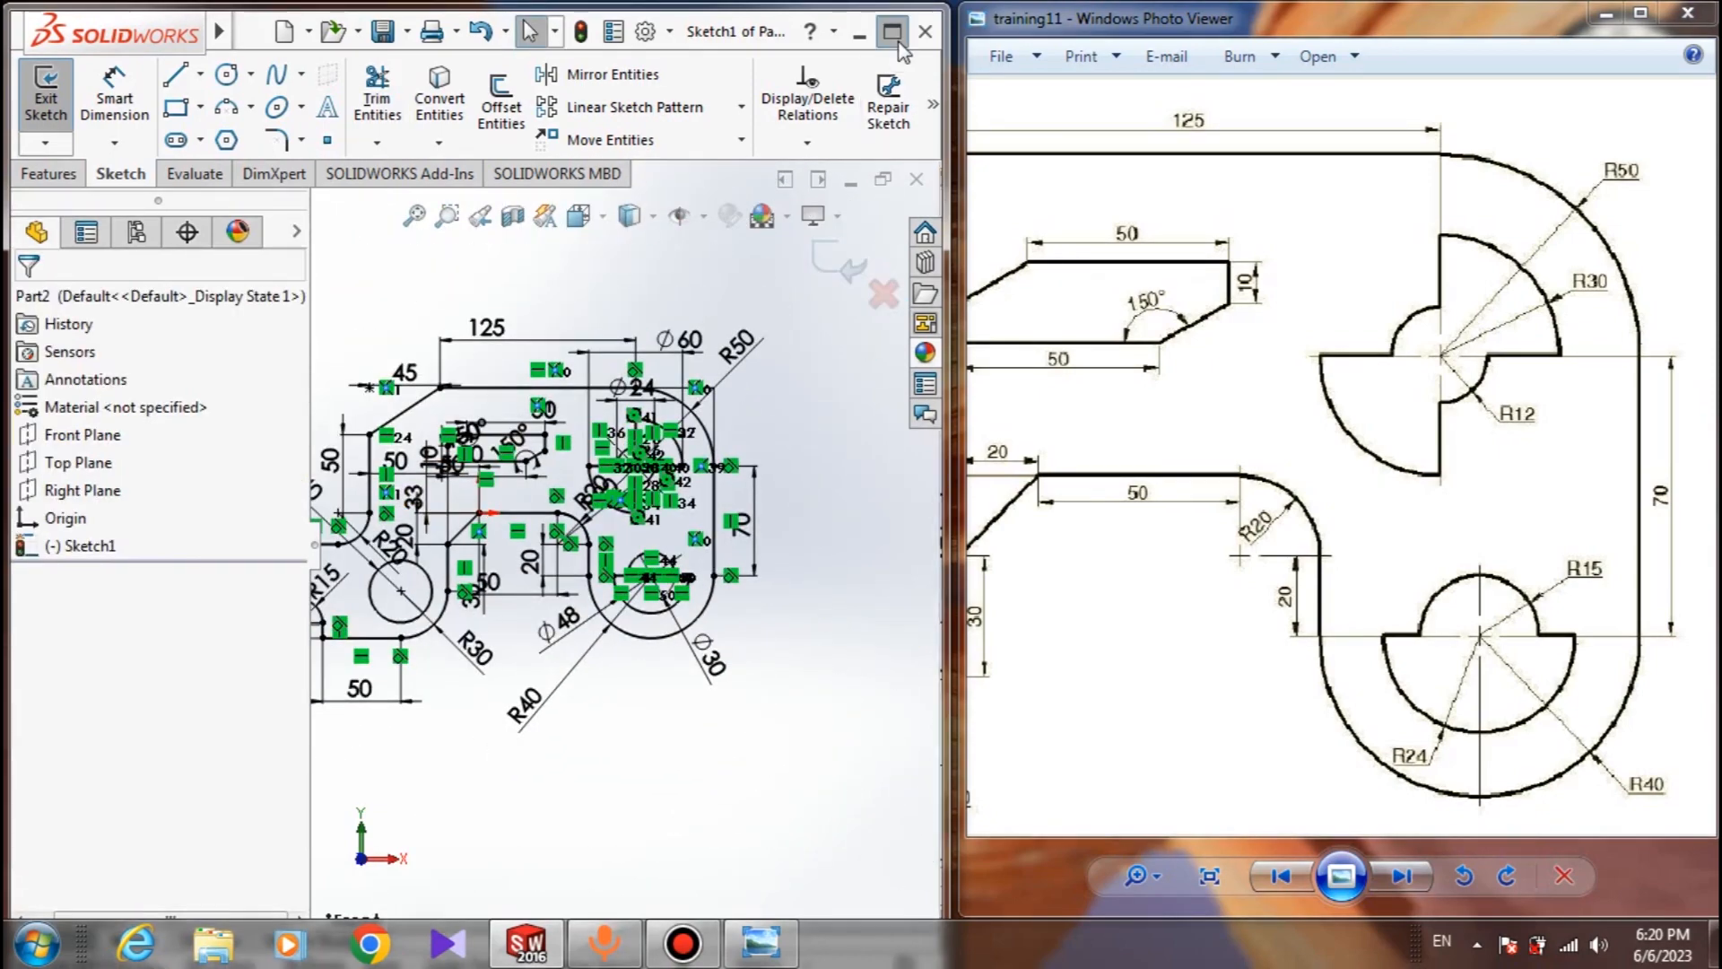
# Maximize the modelling window to show the complete sketch
pyautogui.click(893, 32)
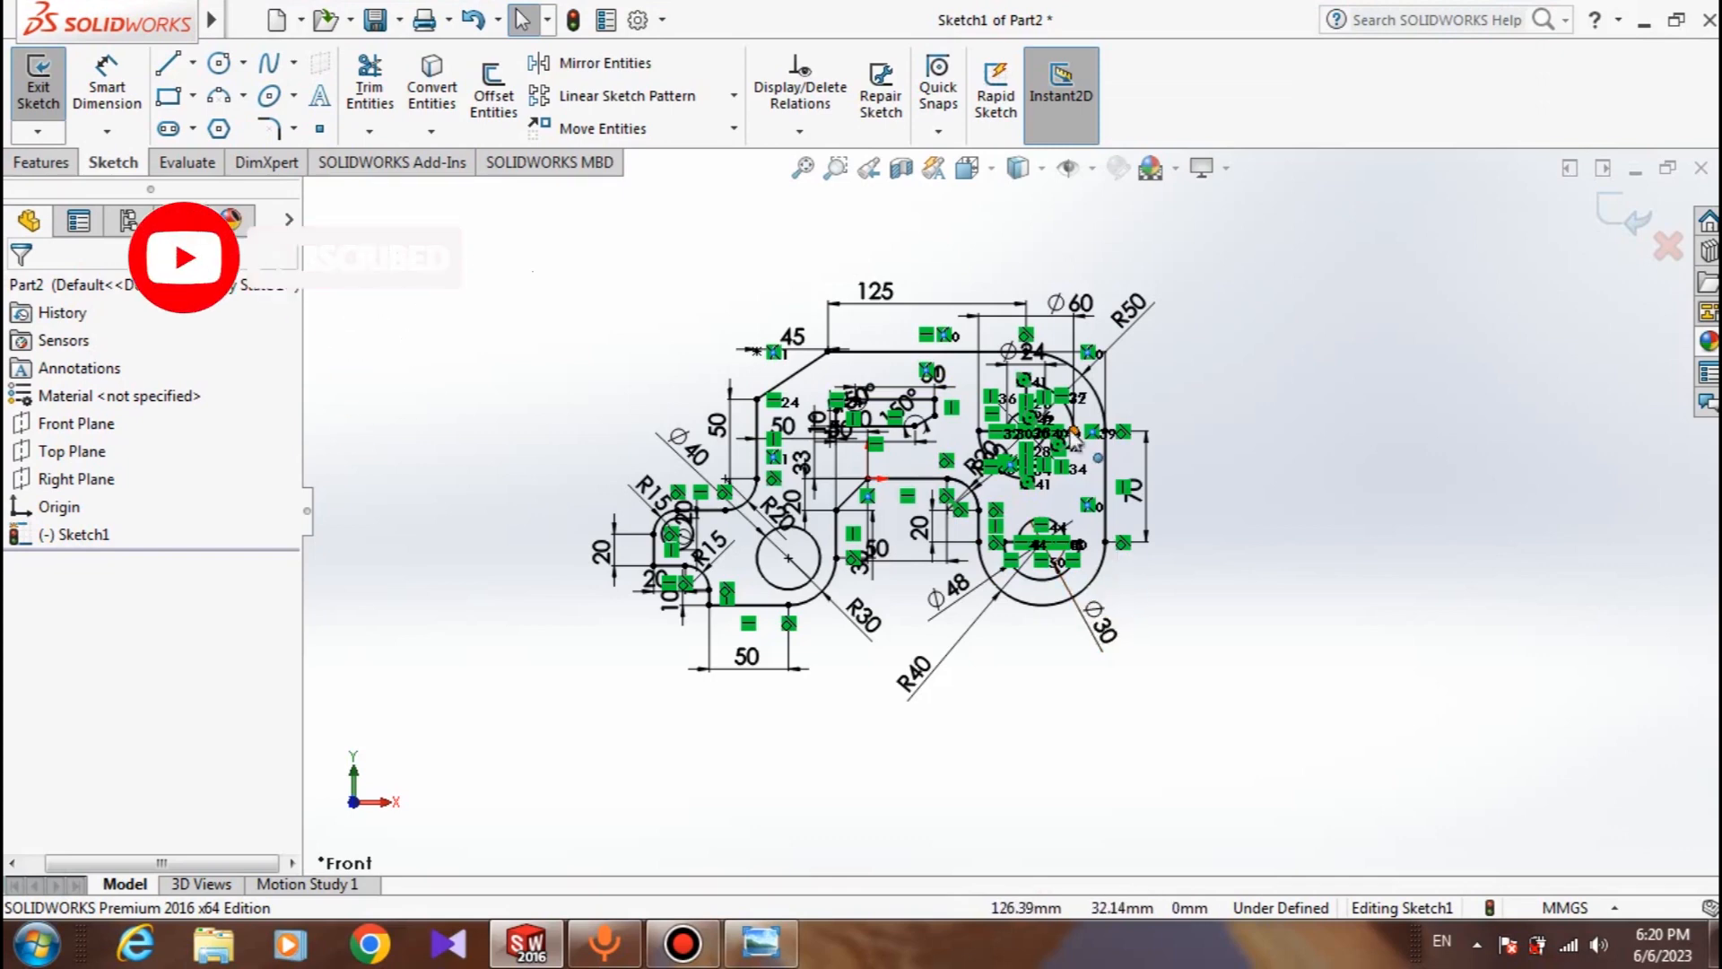
pyautogui.scroll(-2, 1170, 421)
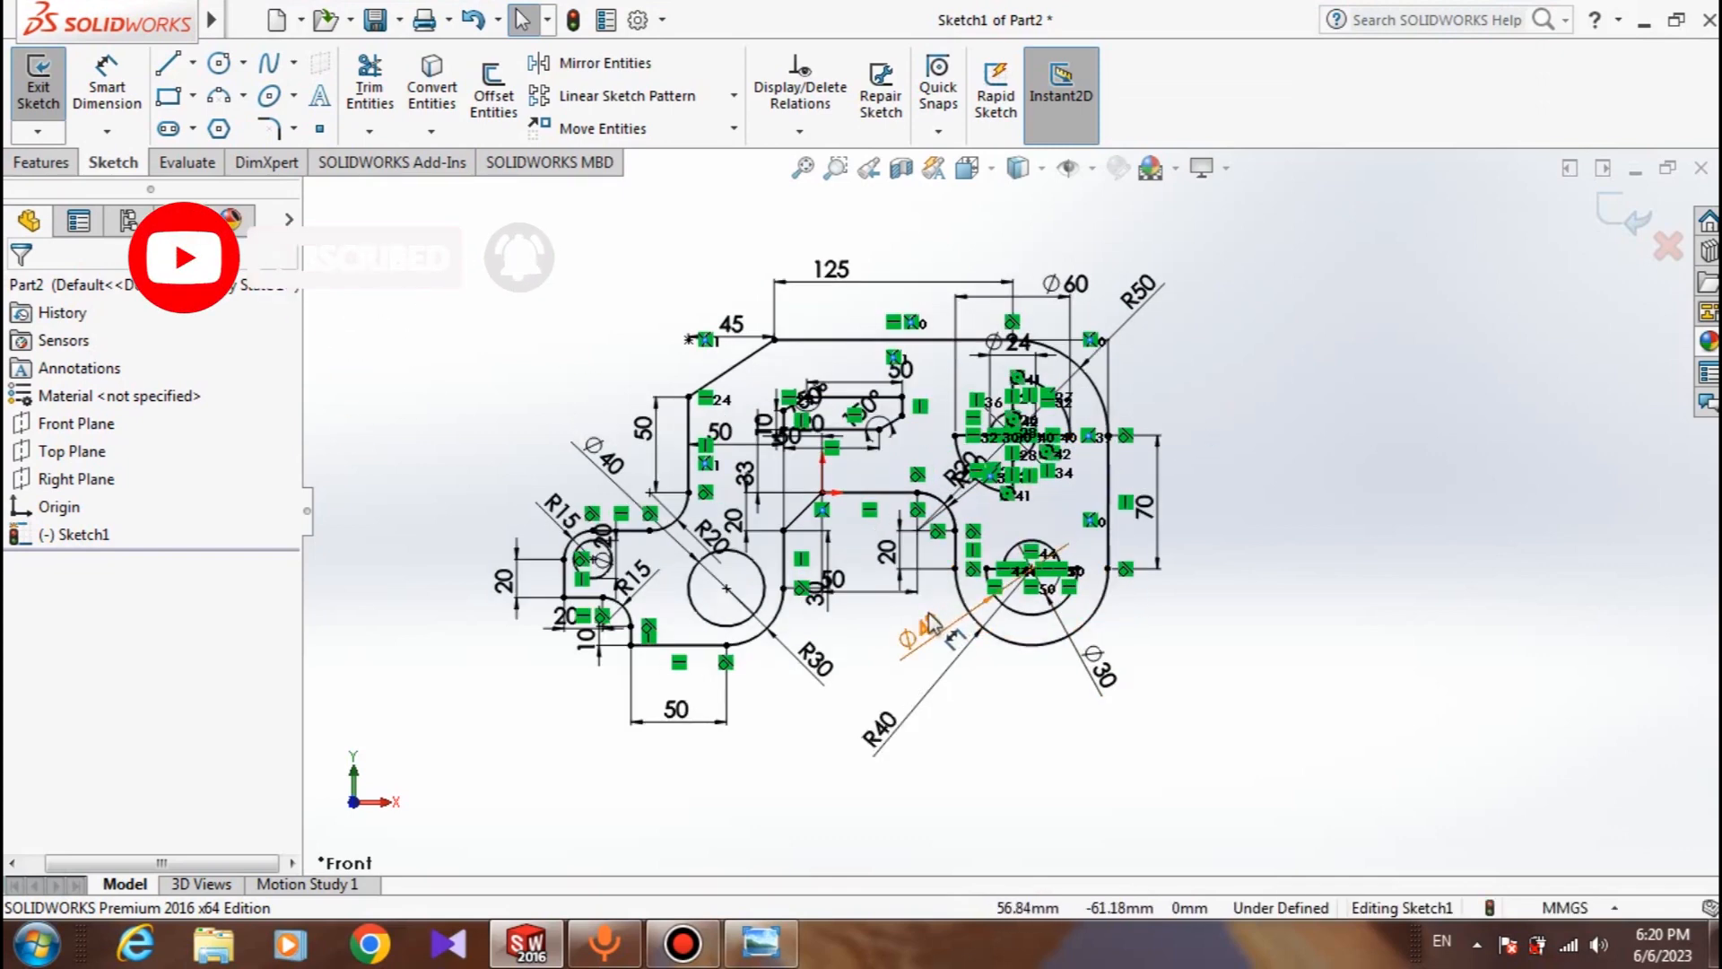